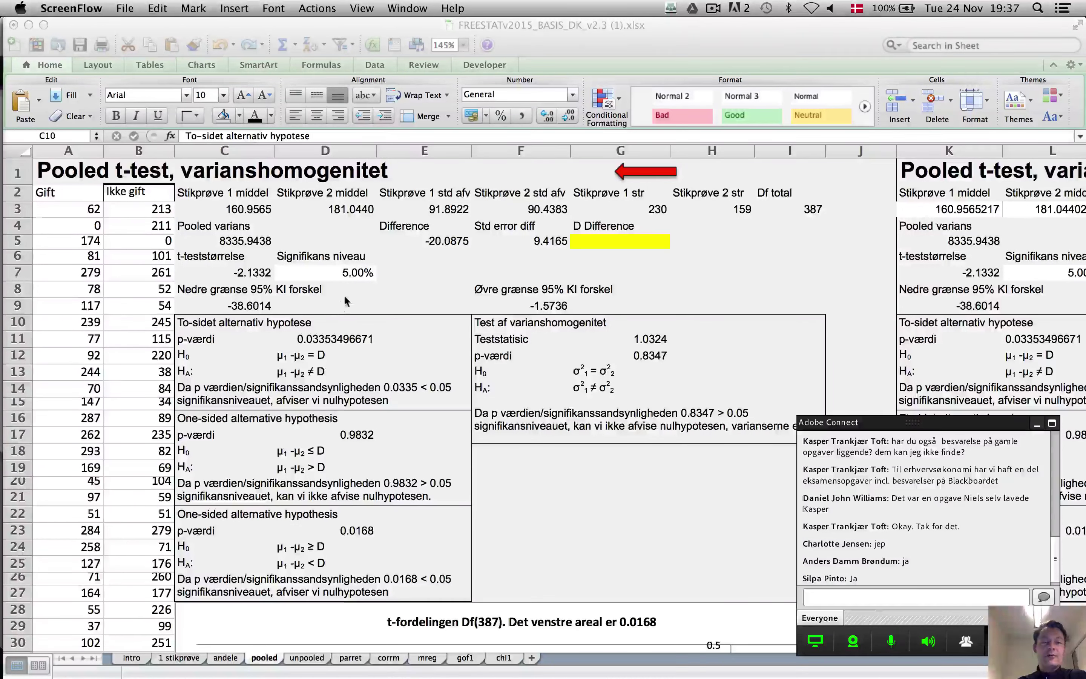
Set the significance level (Signifikans niveau) of the pooled t-test to 1%
left_click(349, 271)
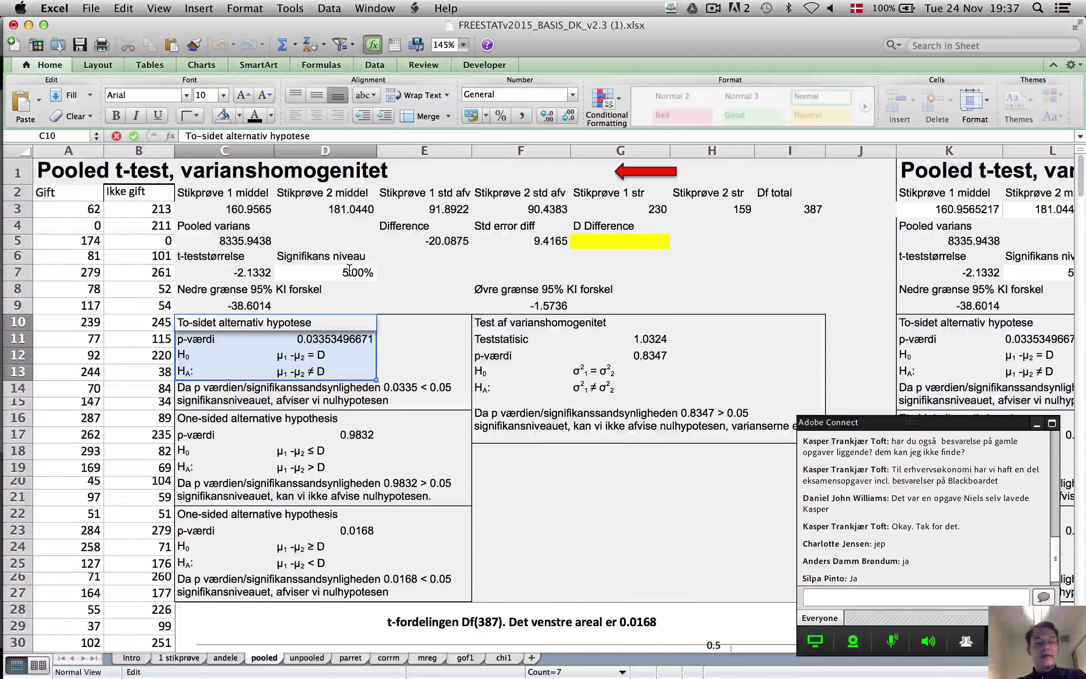
left_click(349, 271)
type("1")
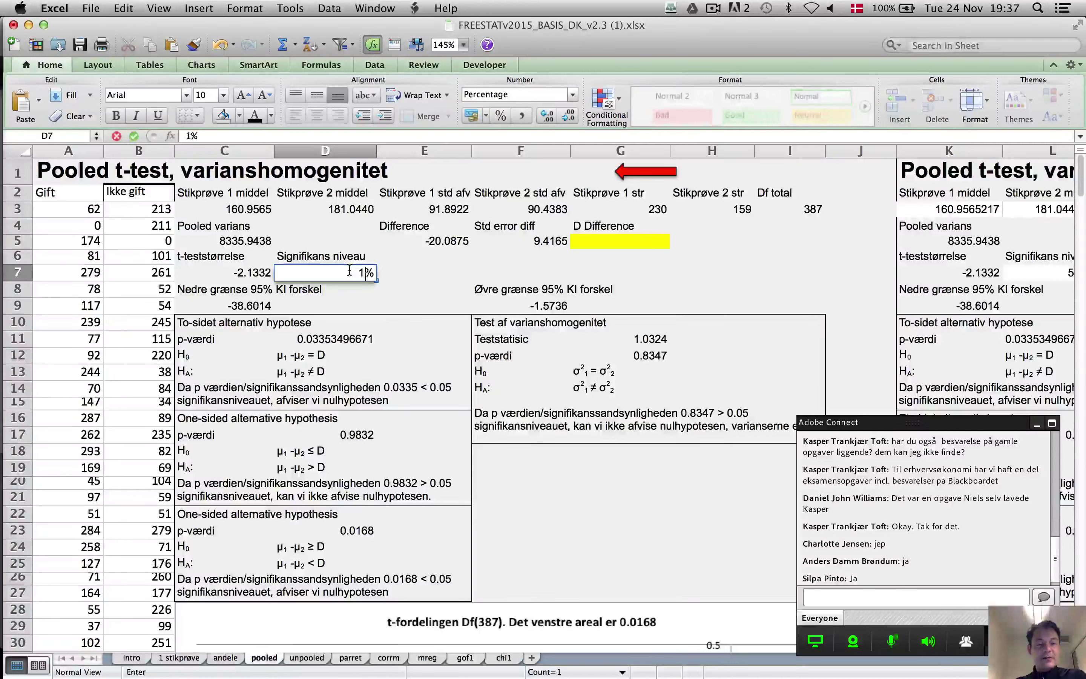
key("Return")
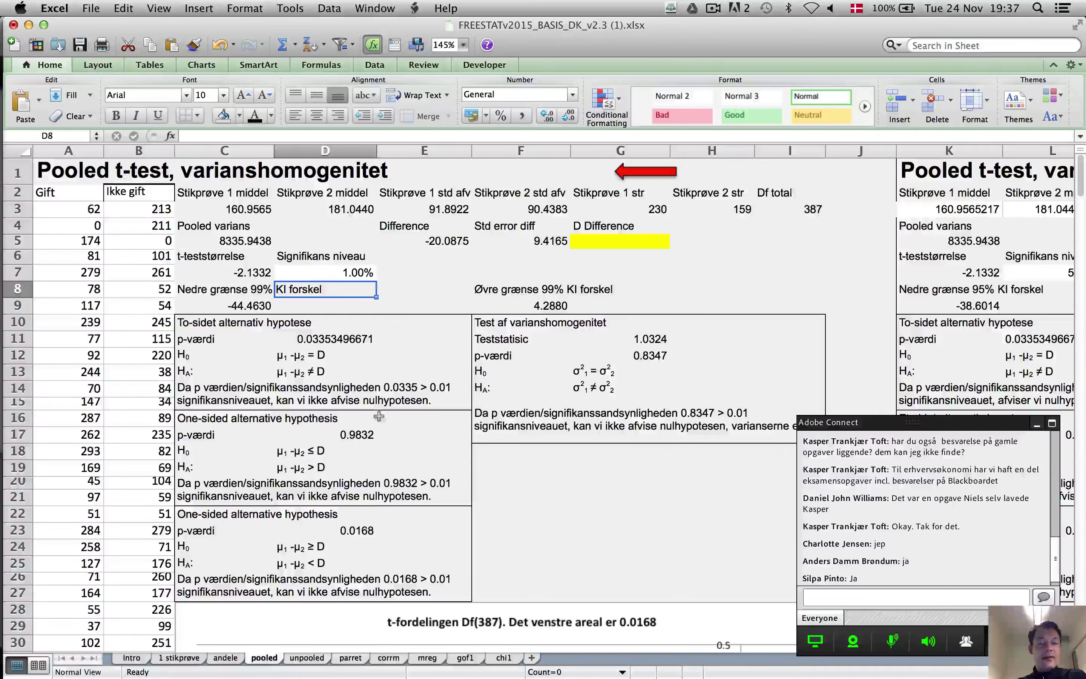
Set the pooled t-test's significance level back to 5% and select the yellow D Difference cell
left_click(325, 279)
type("5")
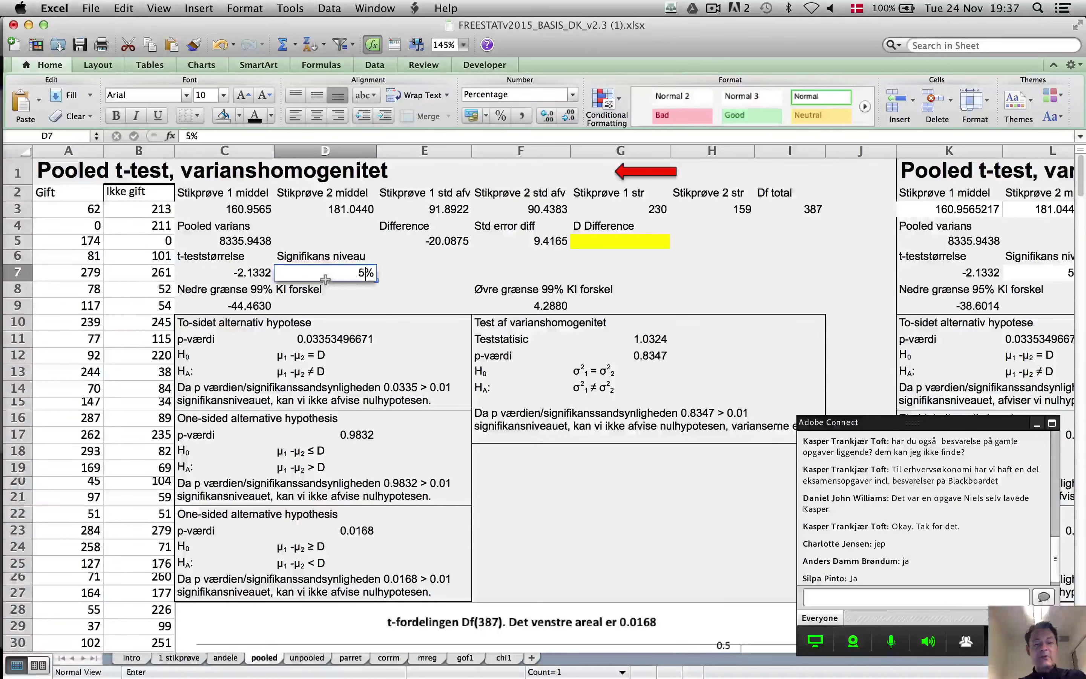
key("Return")
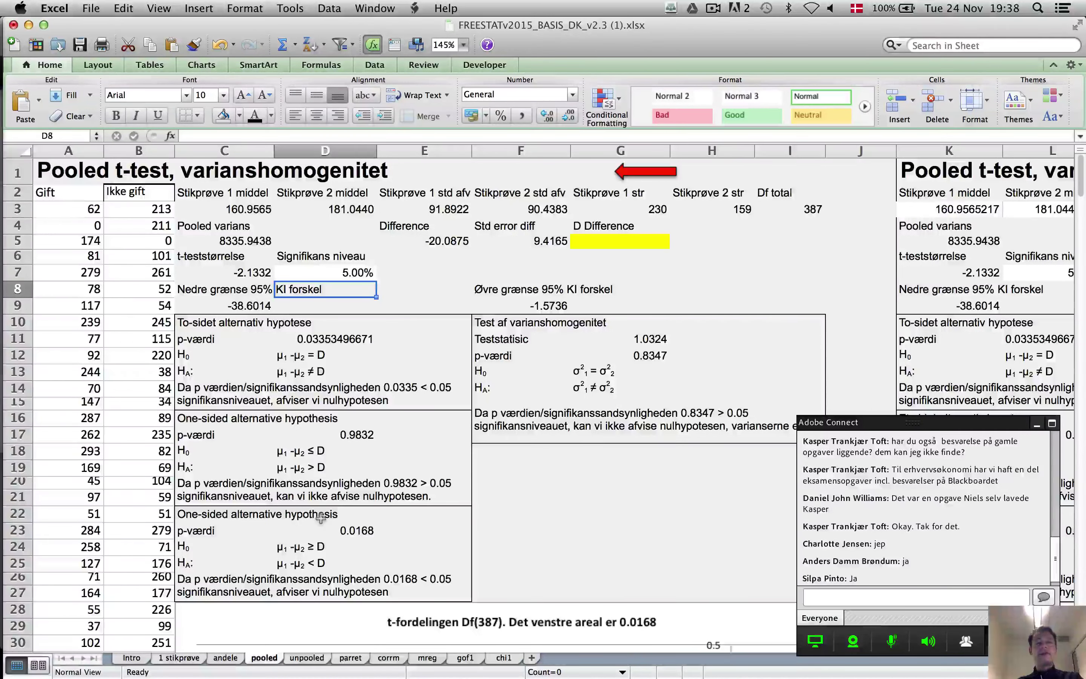
left_click(621, 239)
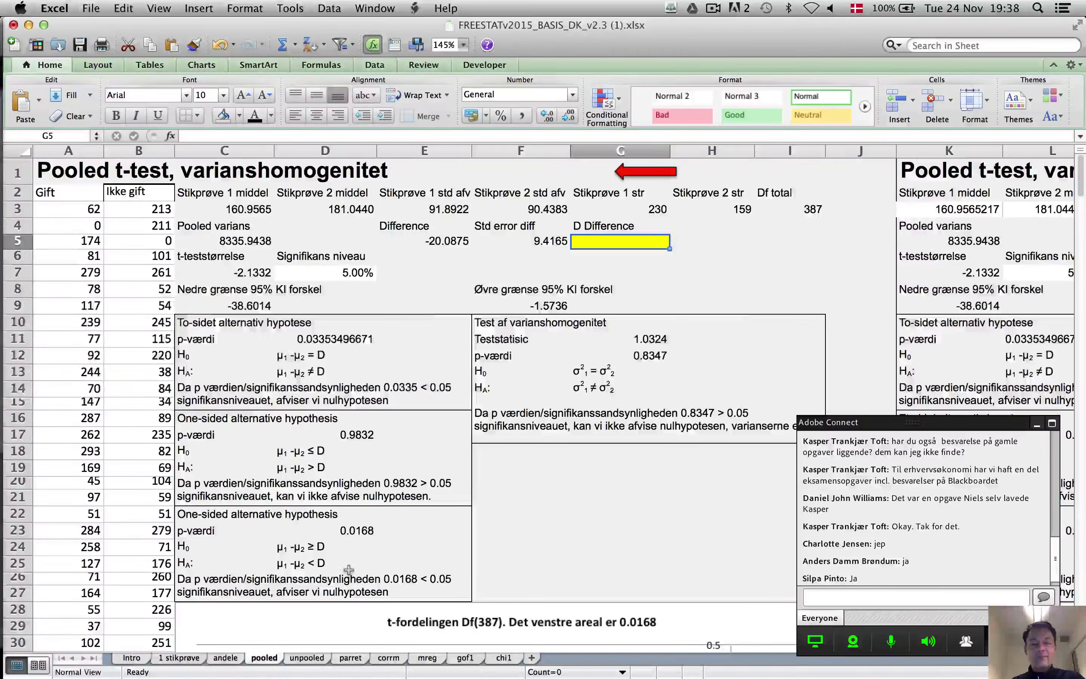
Switch to the exam PDF in Preview and read the Opgave 3 task on sports club proportions for women and men
key("super+shift+2")
key("super+Tab")
key("super+Tab")
key("super+Tab")
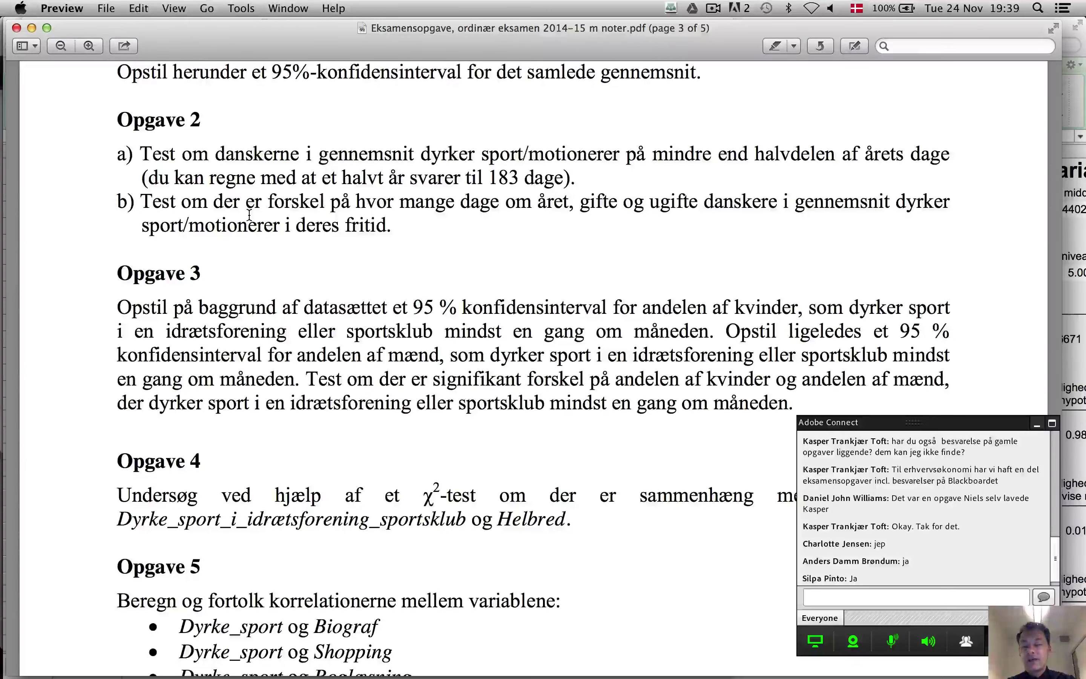
scroll(247, 224, "down", 2)
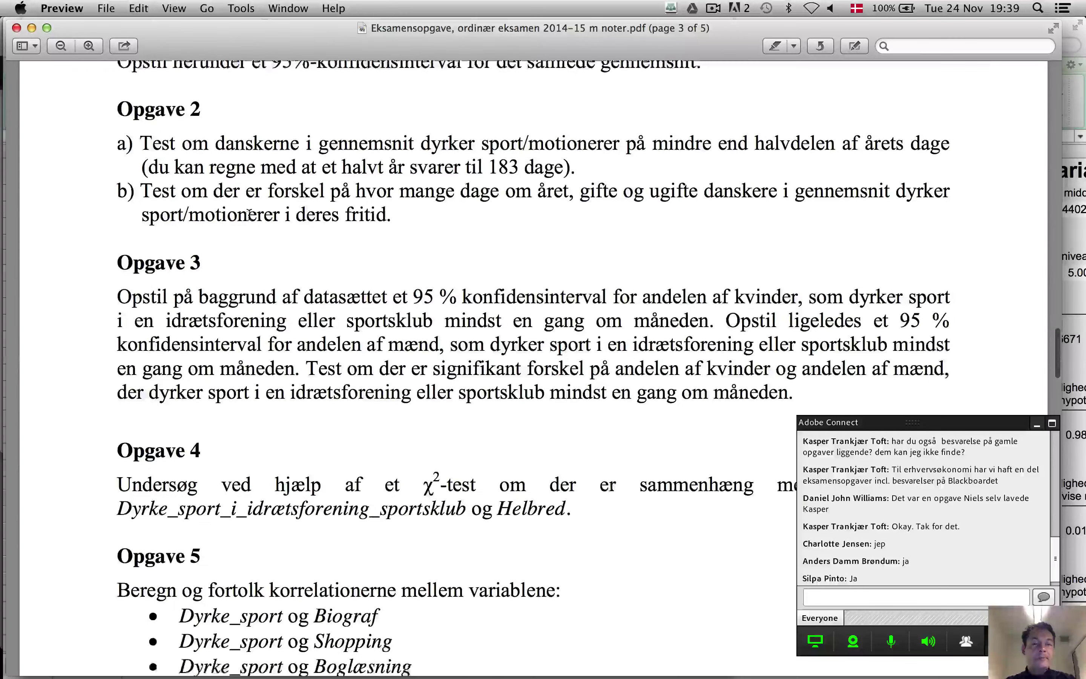
scroll(219, 287, "down", 3)
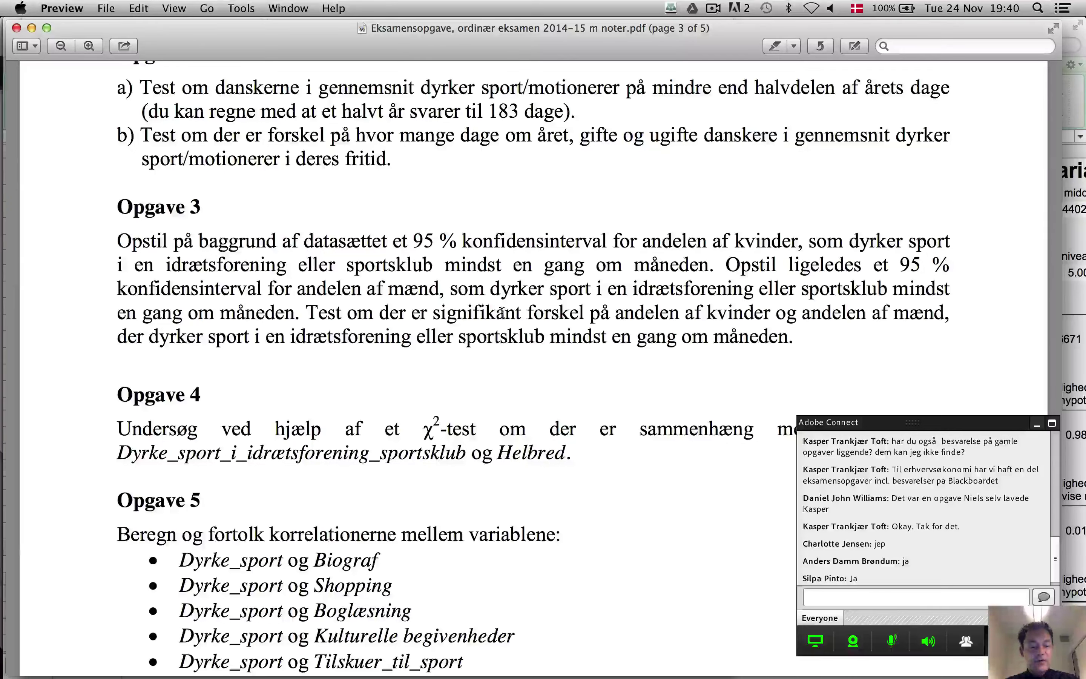
Switch back to Excel's Data ordinær eksamen 2014-15 workbook and create a PivotTable from the survey data
key("super+Tab")
key("super+Tab")
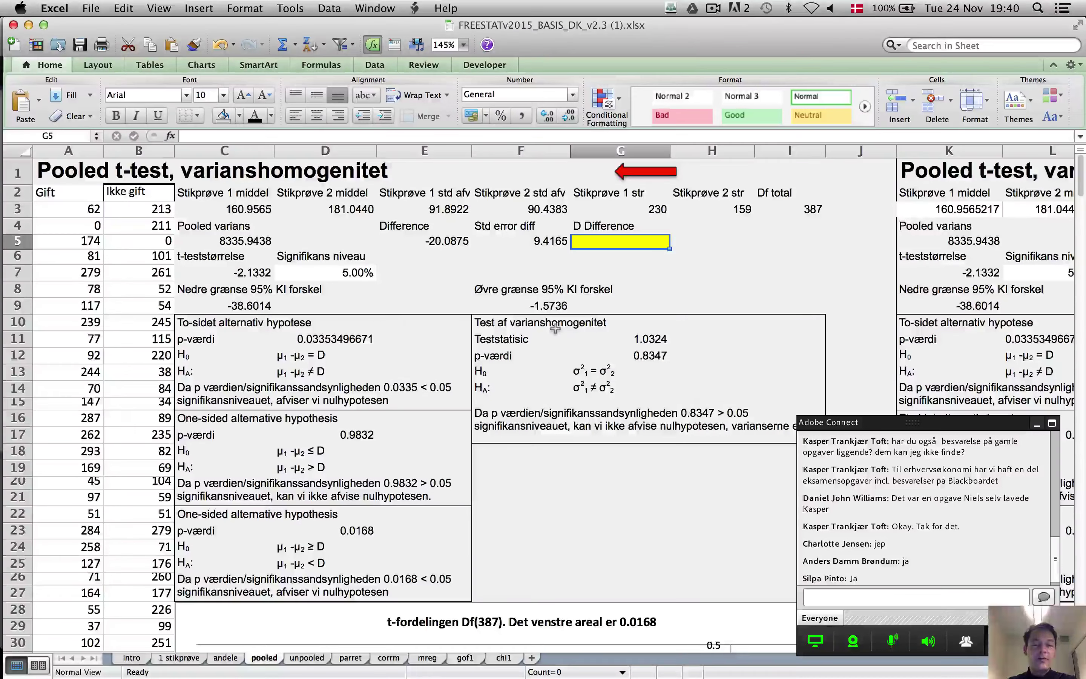
key("super+grave")
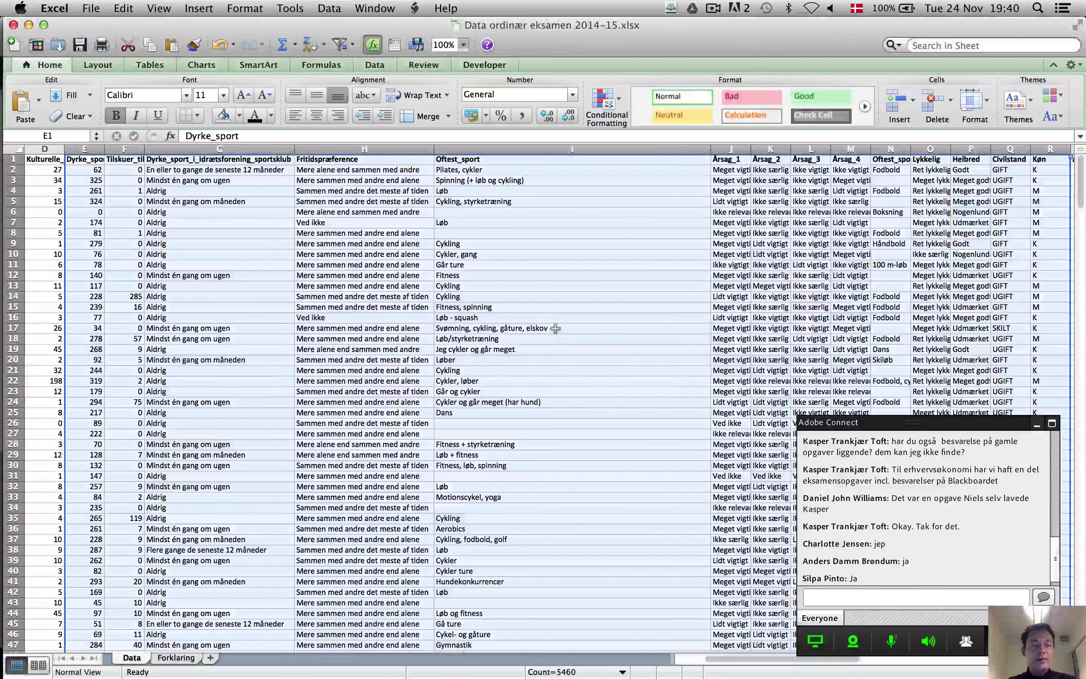
left_click(420, 279)
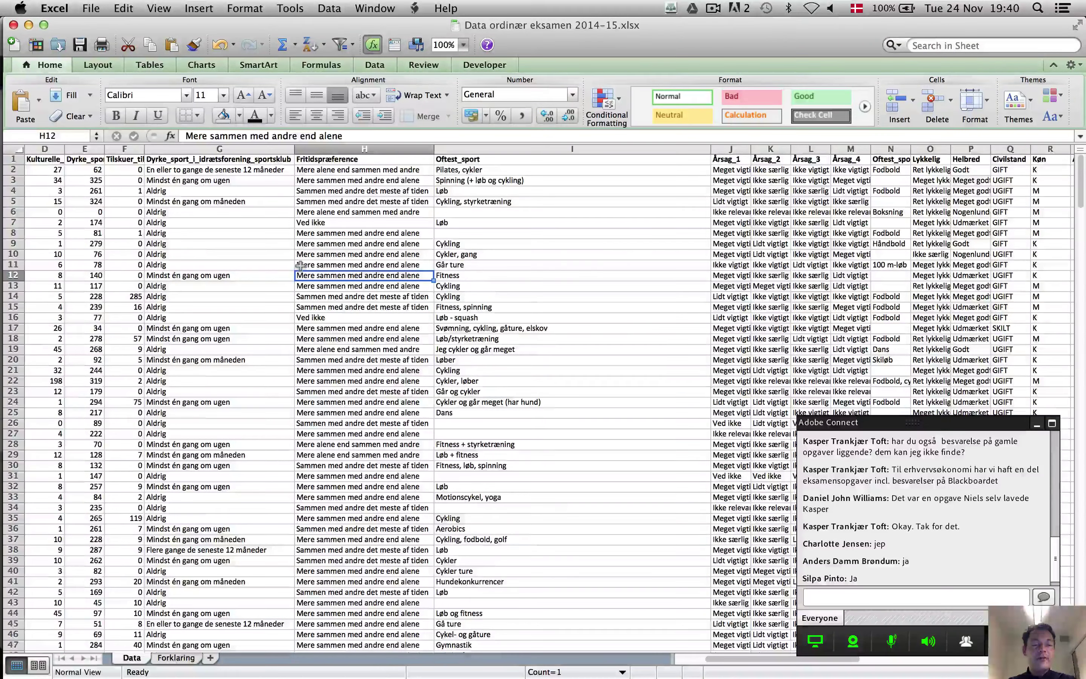
scroll(300, 266, "left", 2)
scroll(300, 266, "left", 1)
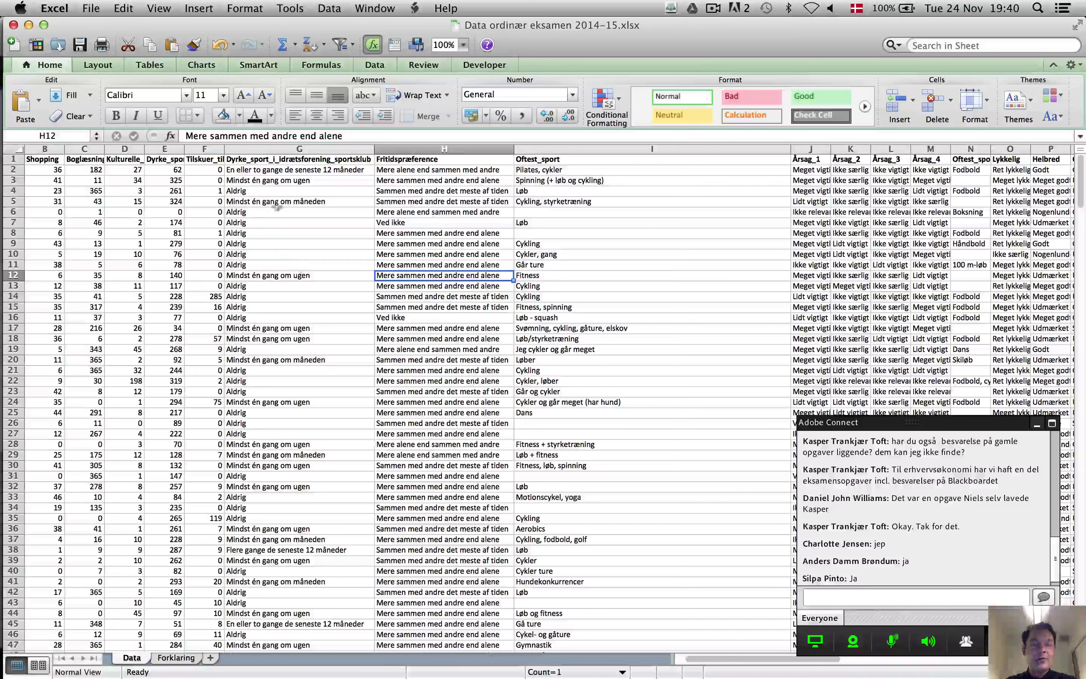
left_click(281, 180)
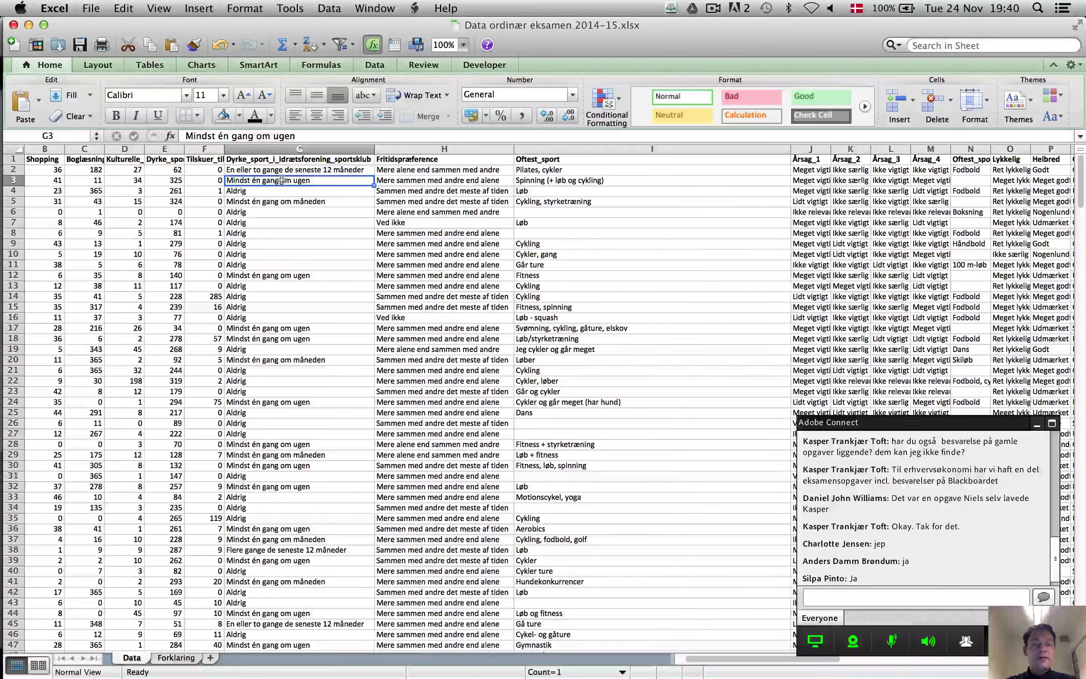
left_click(375, 65)
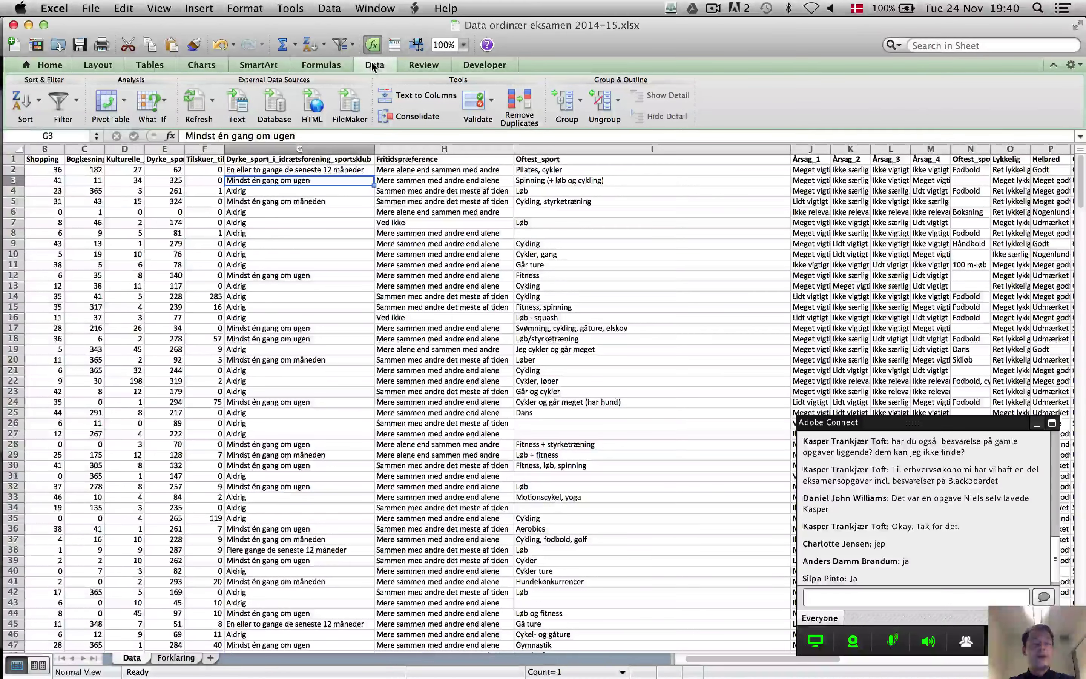
left_click(109, 101)
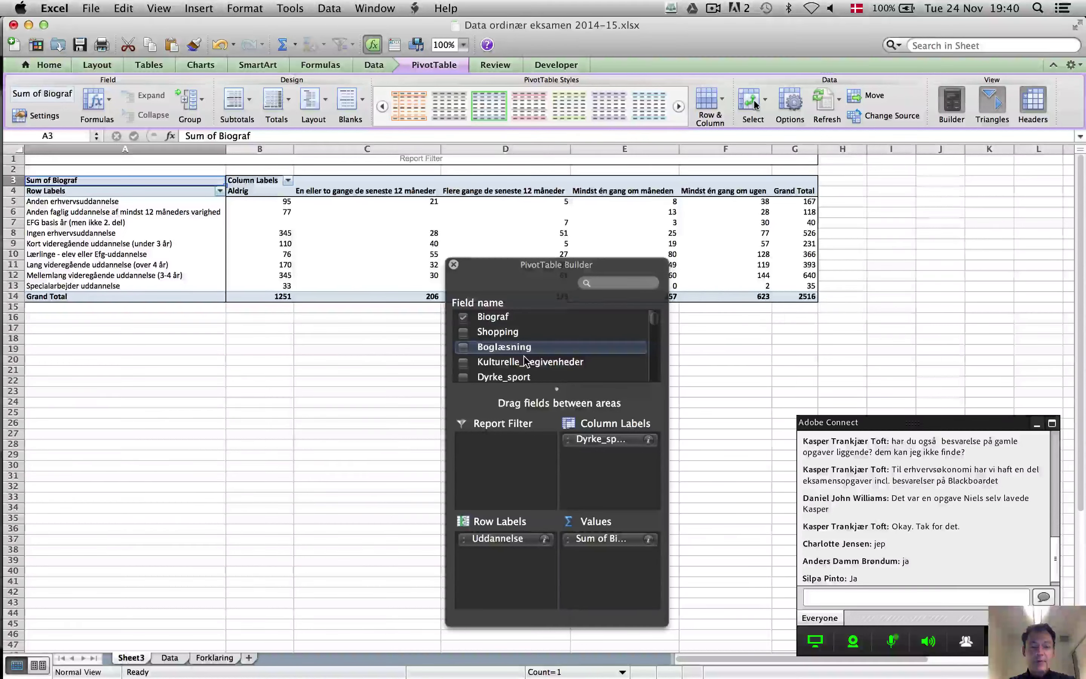
Replace Uddannelse with Køn as the PivotTable's row label field
left_click_drag(494, 539, 319, 539)
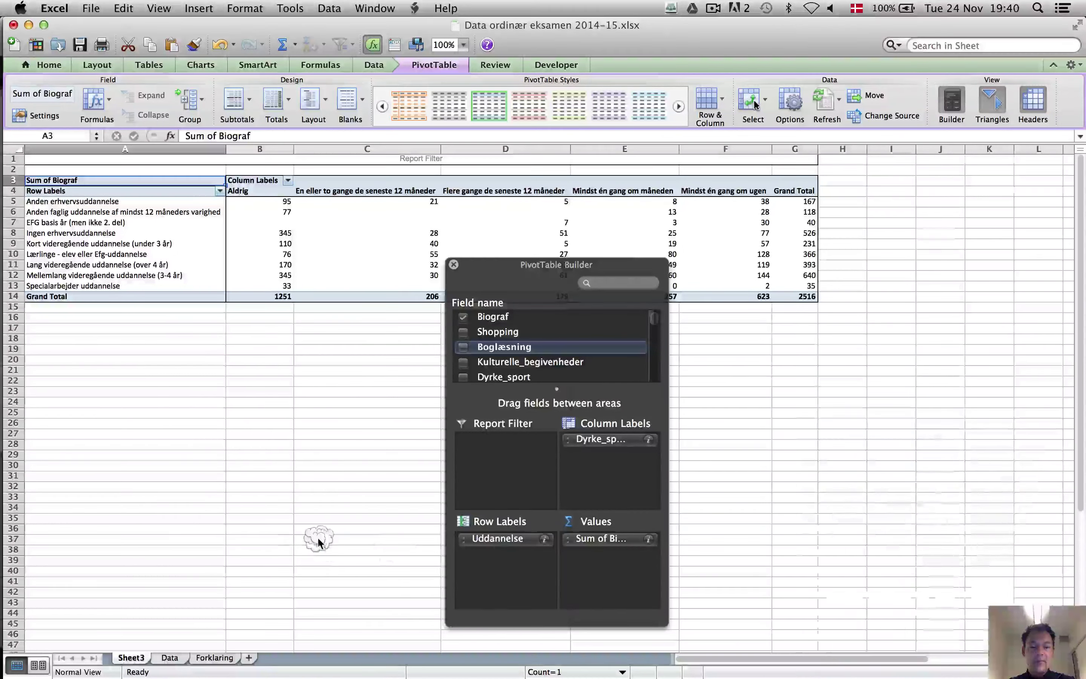
scroll(533, 344, "down", 5)
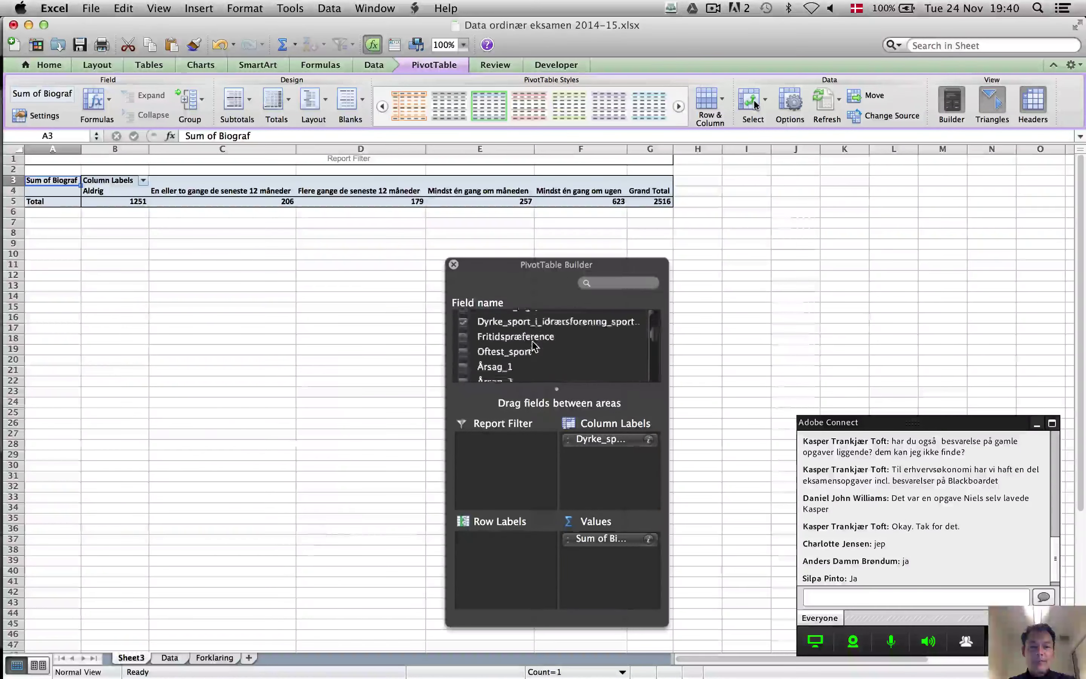
scroll(532, 344, "up", 5)
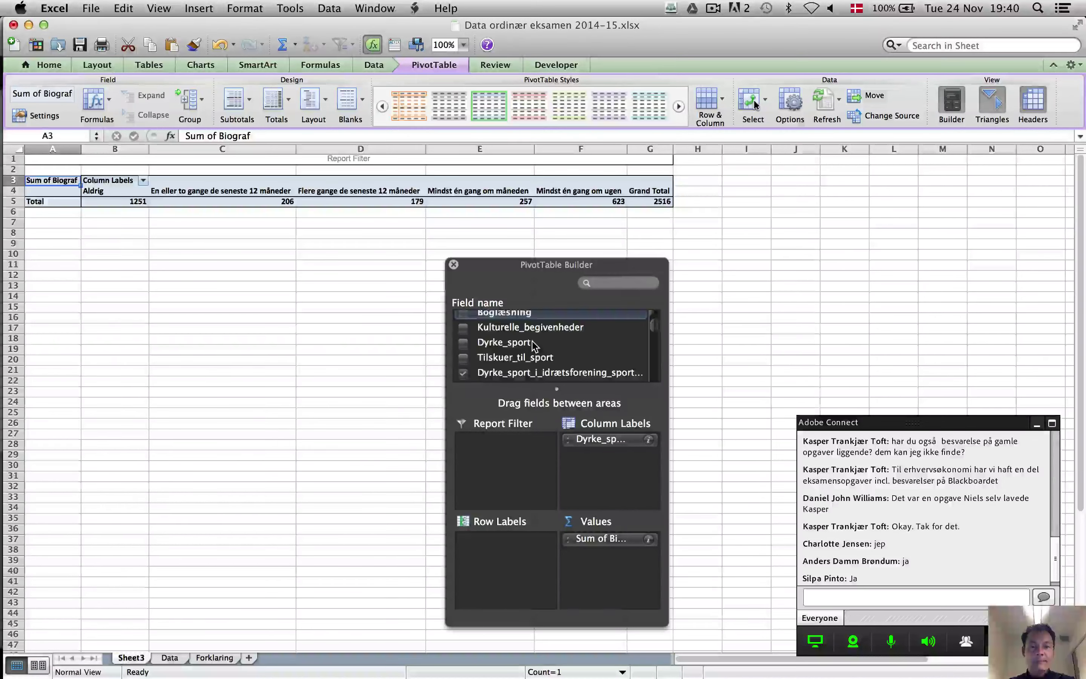
scroll(533, 345, "down", 5)
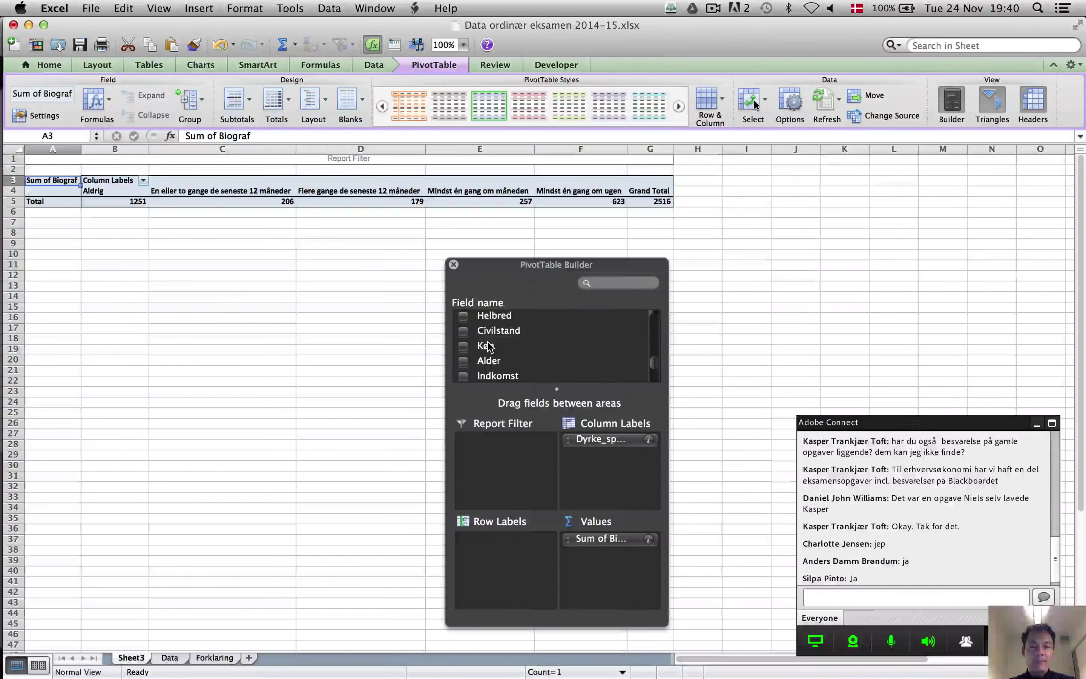
left_click_drag(486, 347, 501, 577)
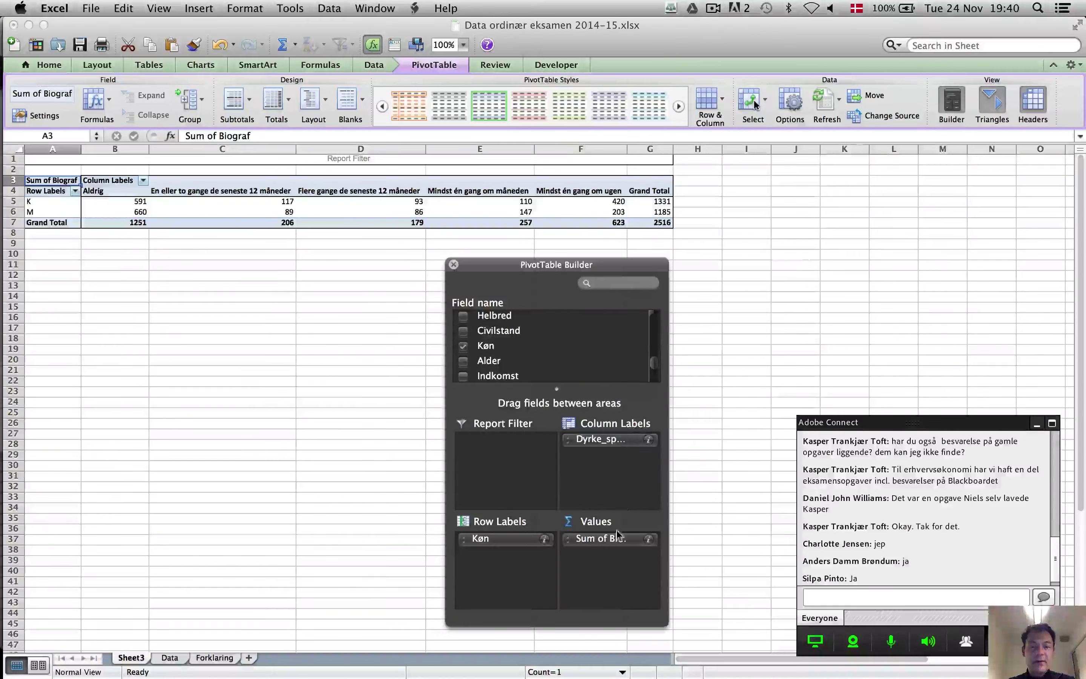
Replace the Biograf sum with Køn as the PivotTable's value field
left_click_drag(617, 548, 826, 300)
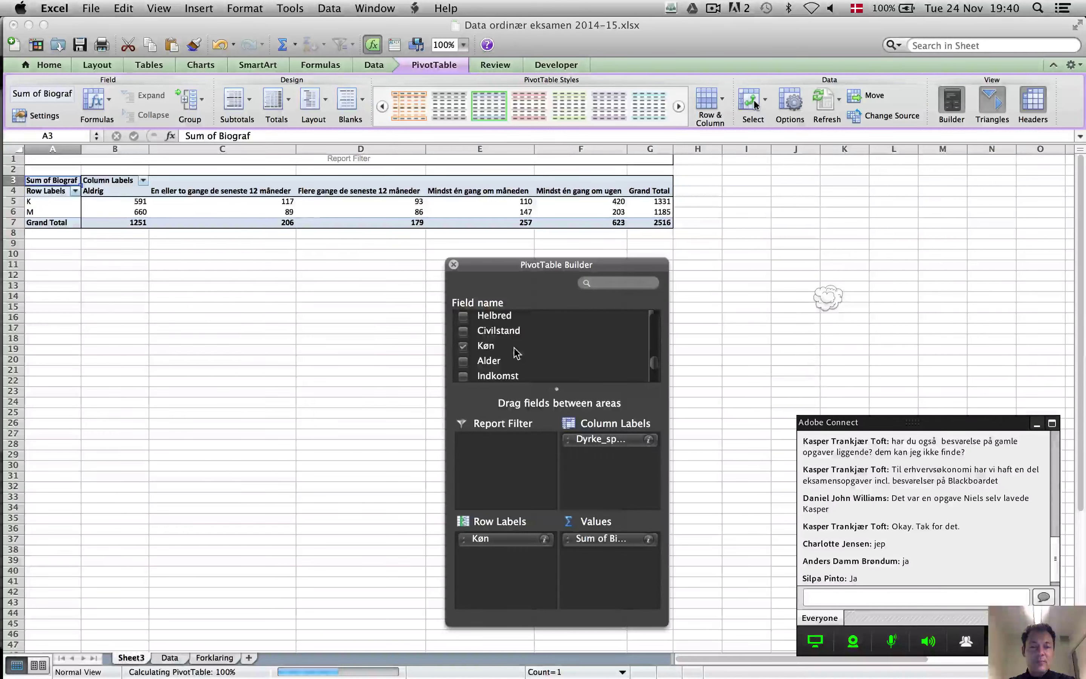
scroll(516, 352, "down", 1)
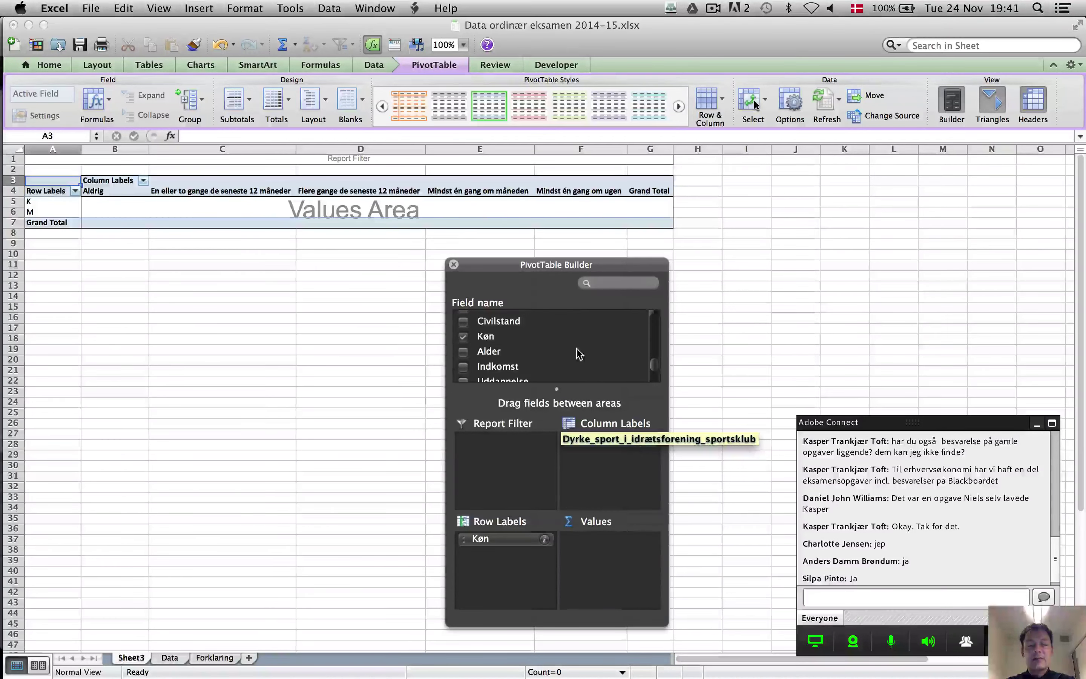
scroll(560, 353, "down", 2)
scroll(560, 353, "up", 3)
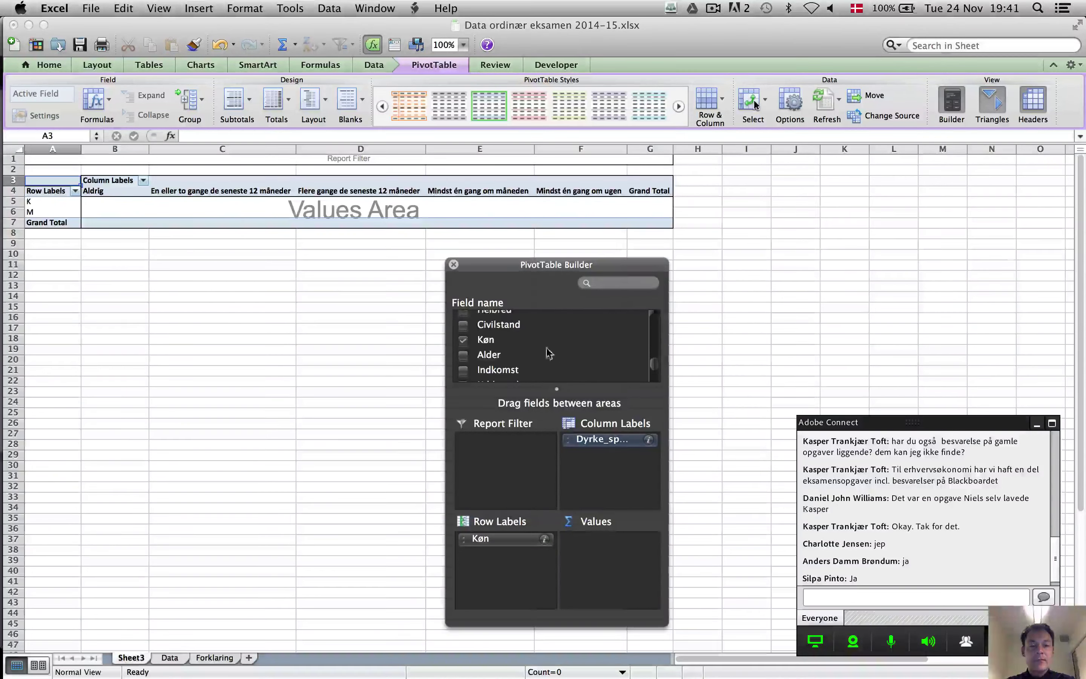
left_click_drag(488, 341, 626, 585)
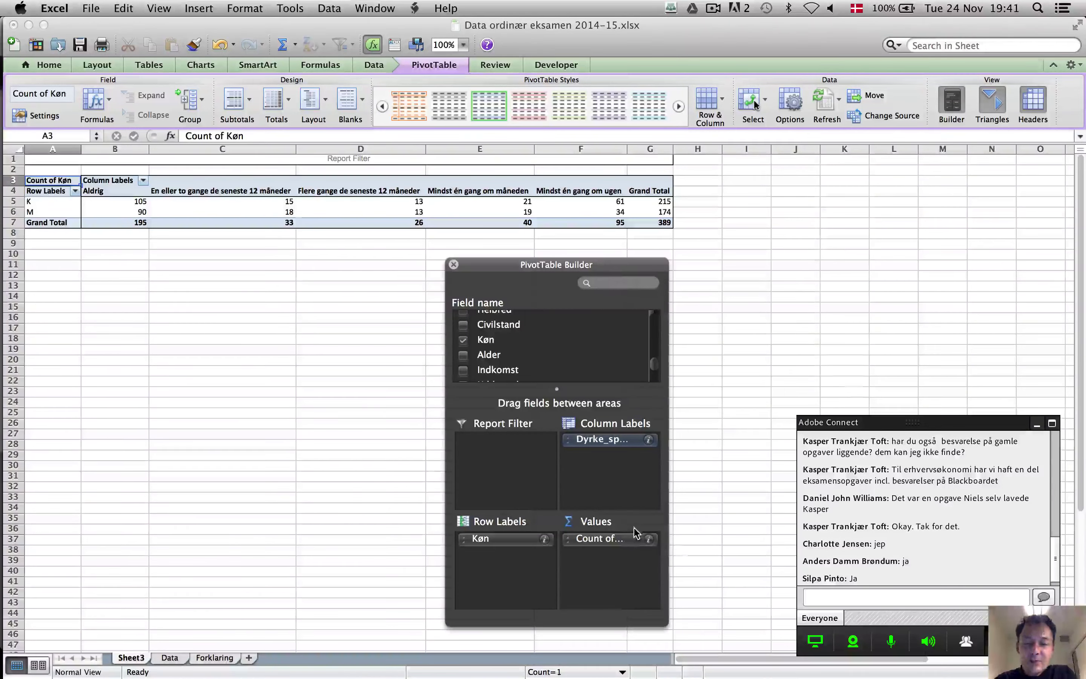
Check in the Køn value field's settings that it is summarized by Count
left_click(649, 539)
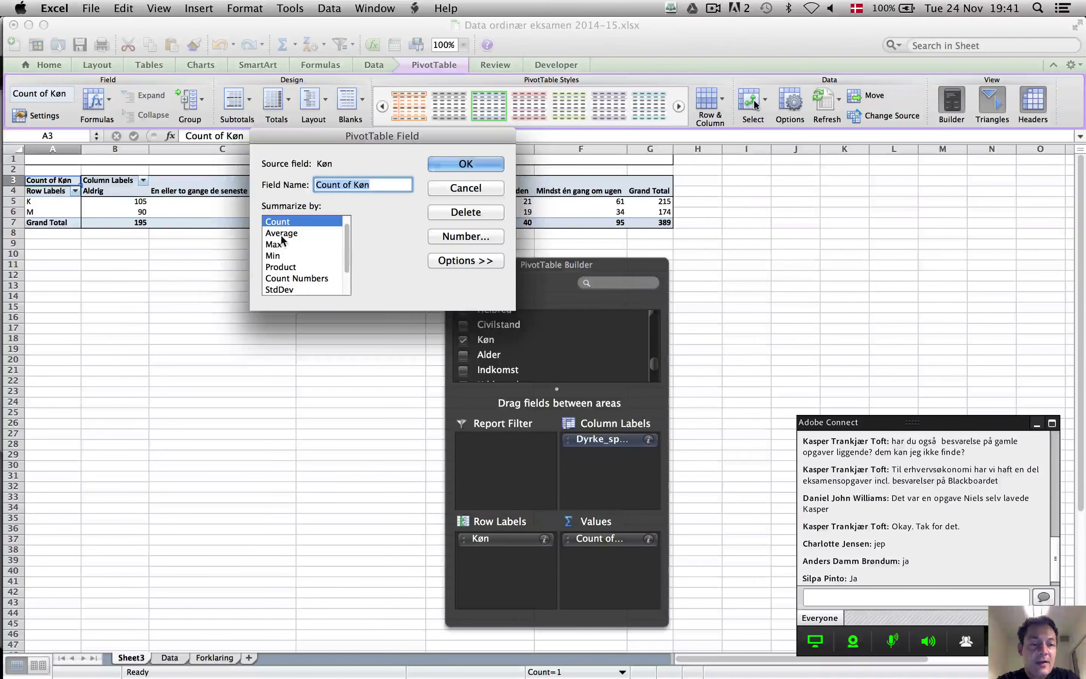
left_click(460, 184)
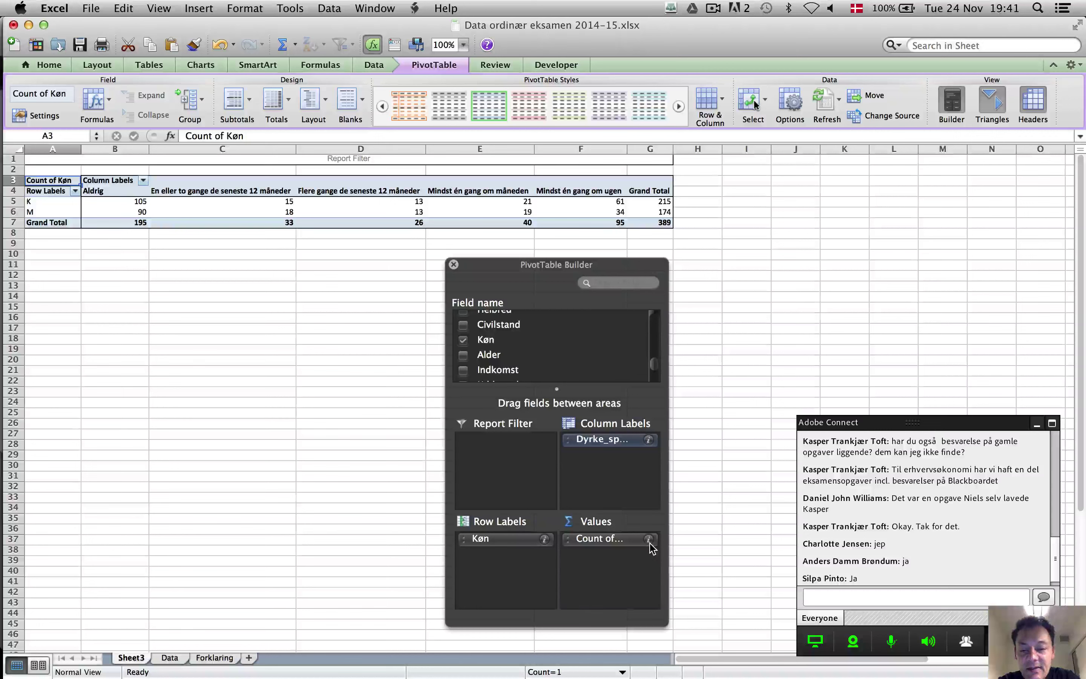
left_click(649, 540)
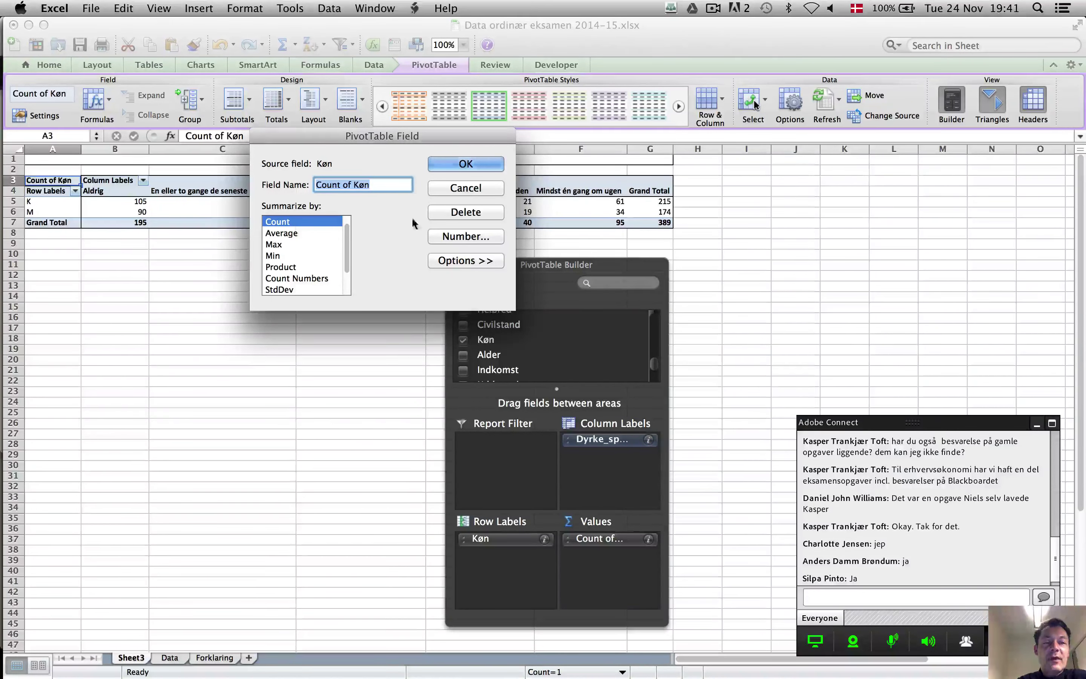
left_click(492, 167)
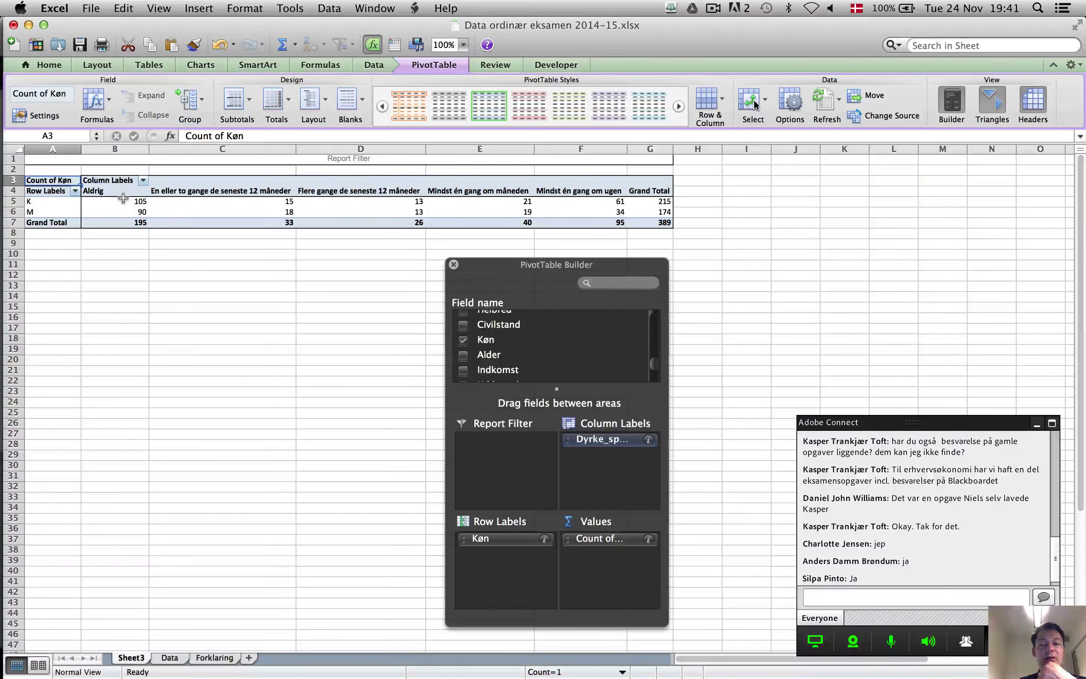
left_click(629, 443)
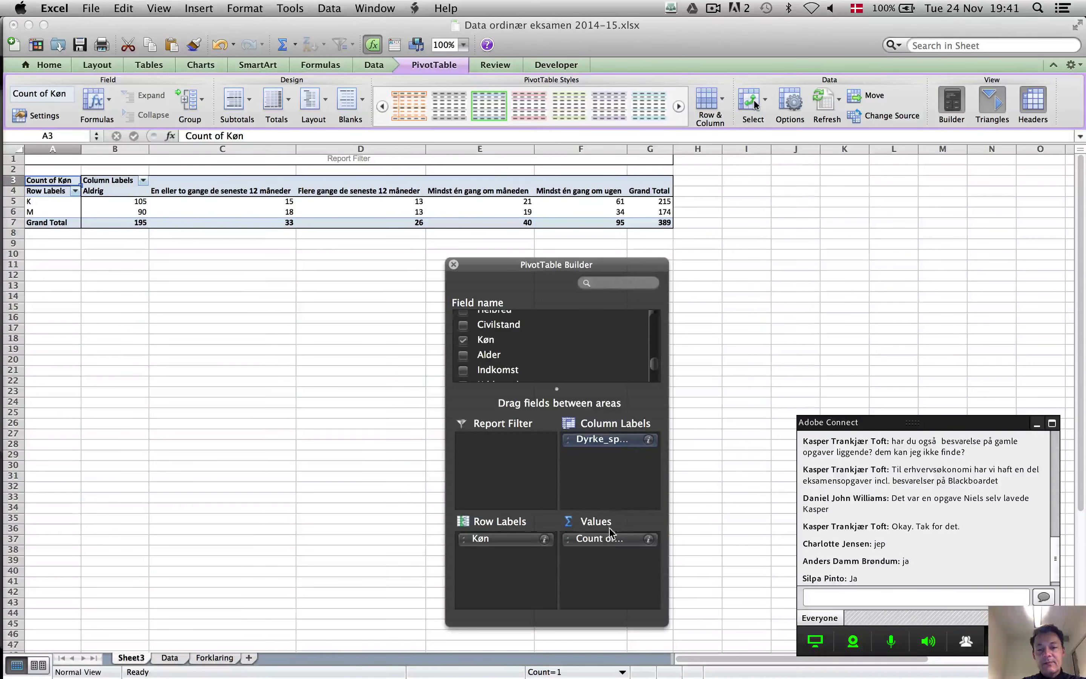
left_click(608, 538)
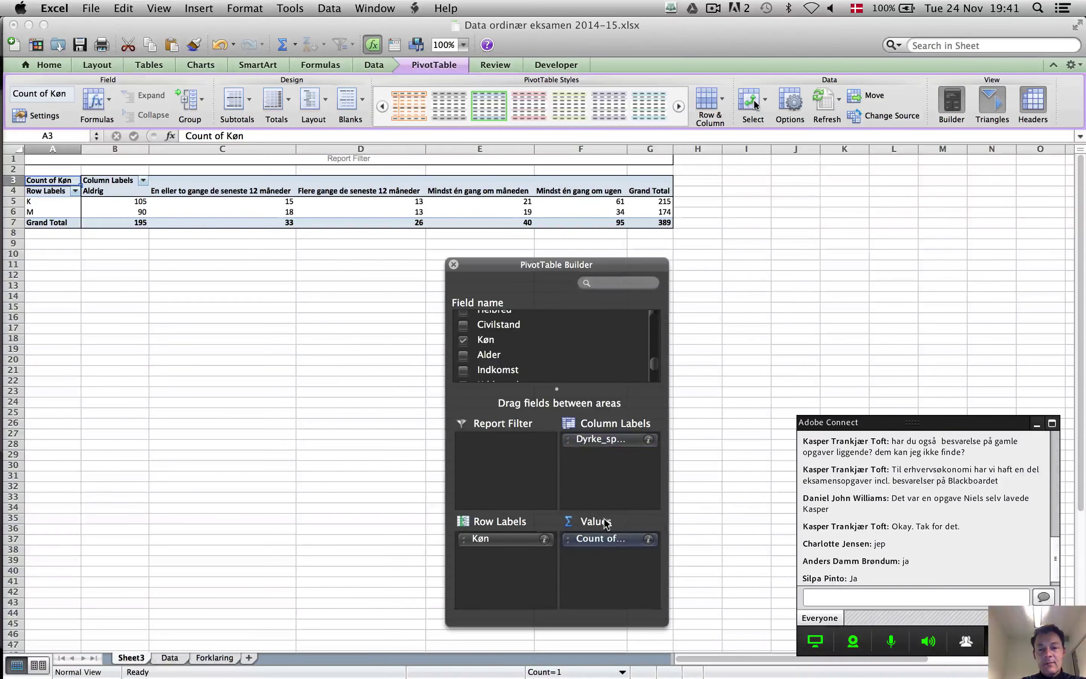
left_click(609, 444)
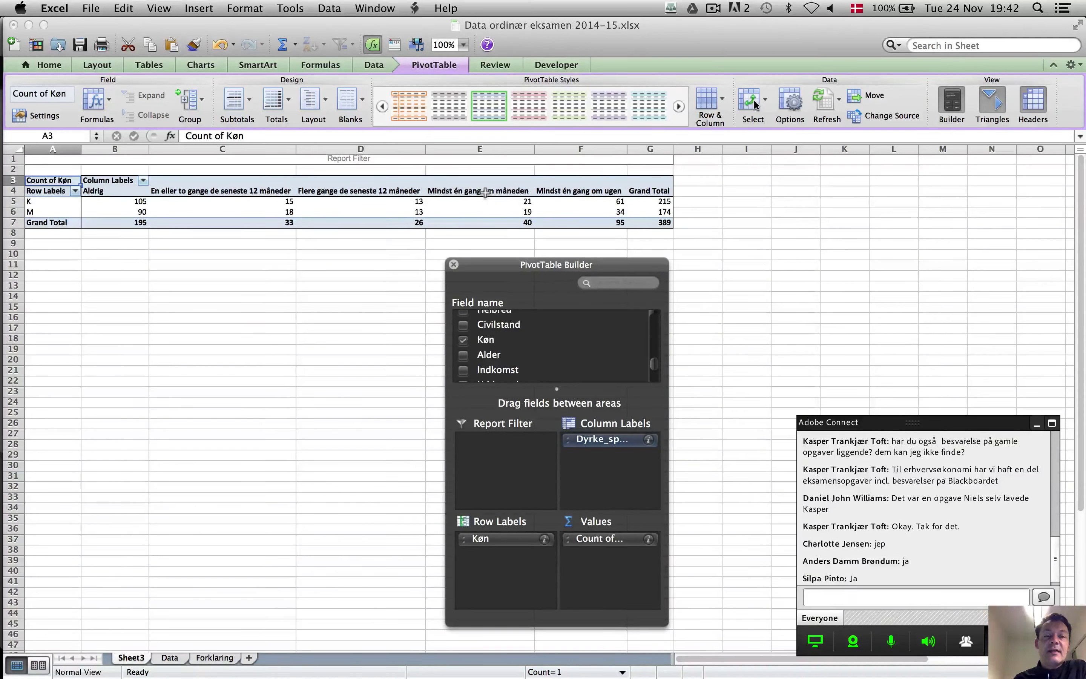
Group the column labels "Mindst én gang om måneden" and "Mindst én gang om ugen" in the PivotTable
left_click_drag(485, 192, 553, 195)
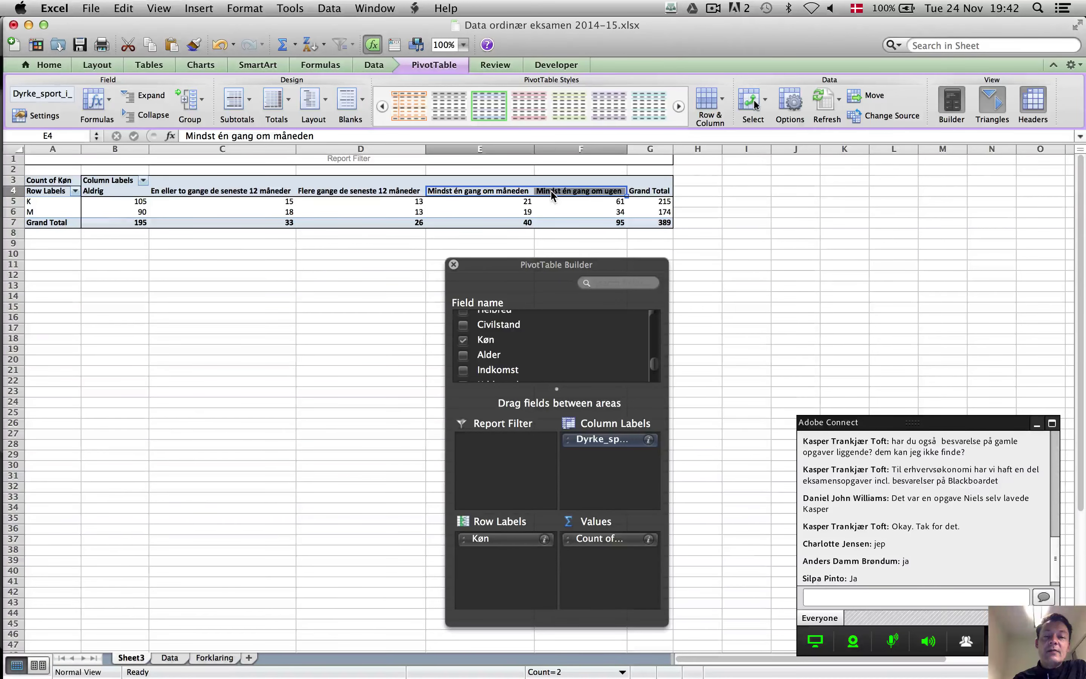
right_click(551, 191)
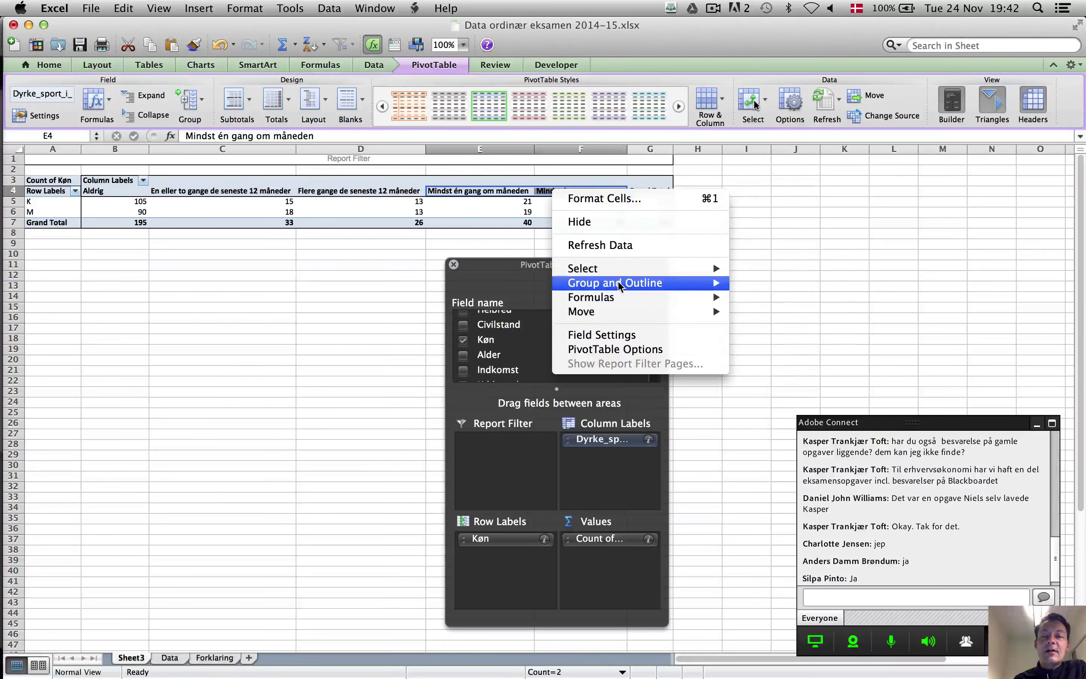
mouse_move(619, 287)
left_click(758, 311)
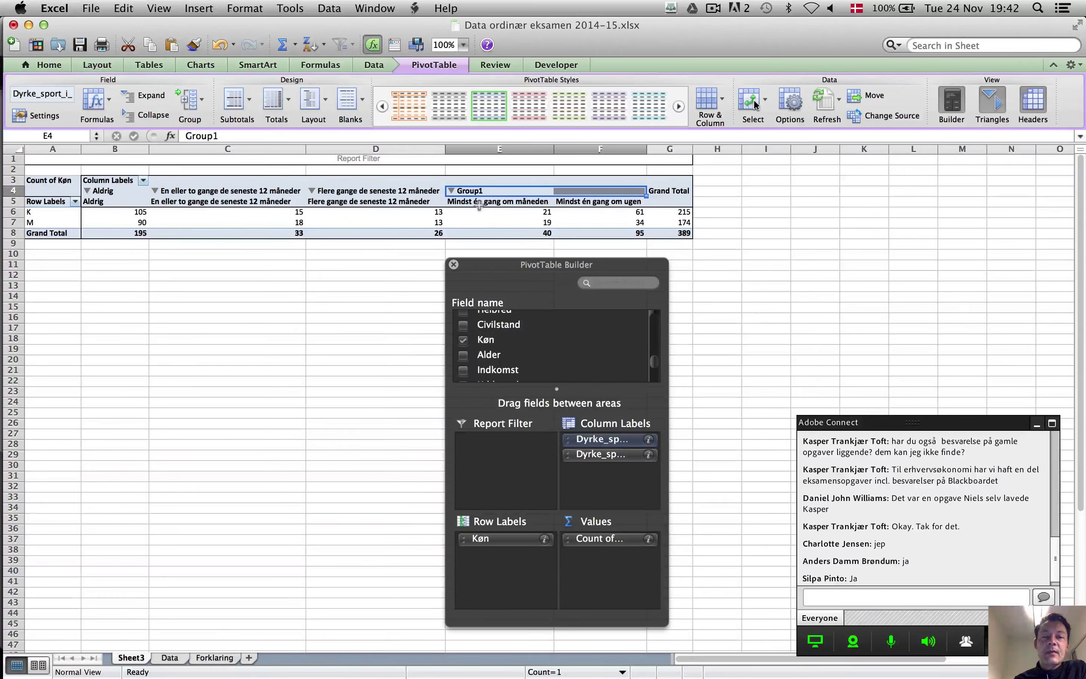
Collapse Group1 in the PivotTable's column labels and select the women's (K) count in that group
left_click(453, 193)
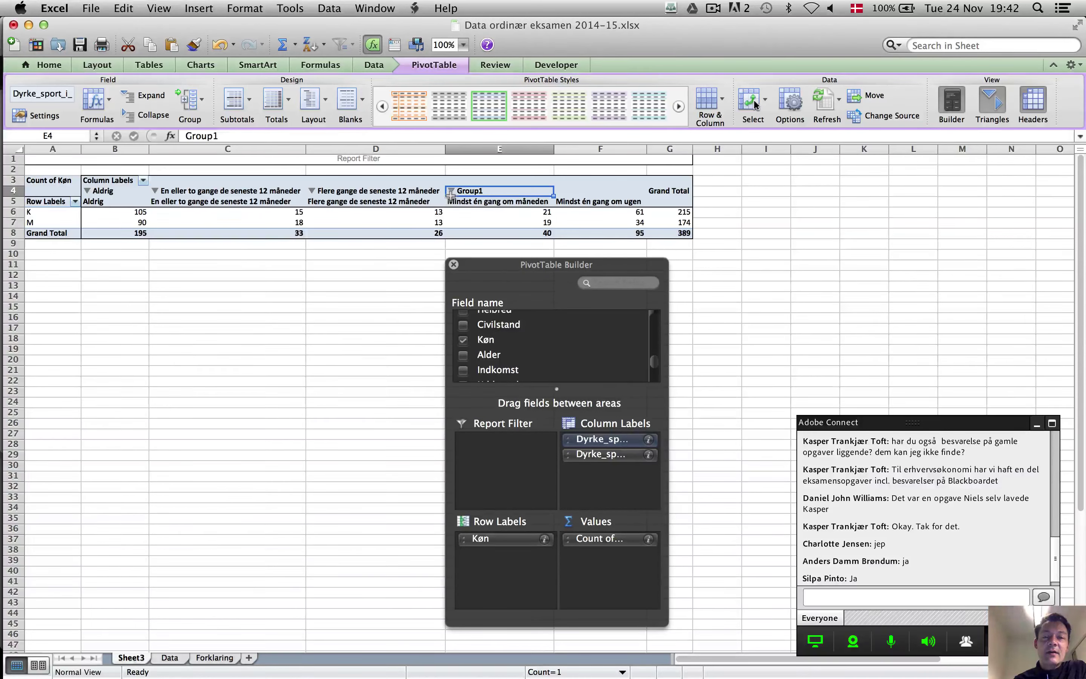
left_click(451, 193)
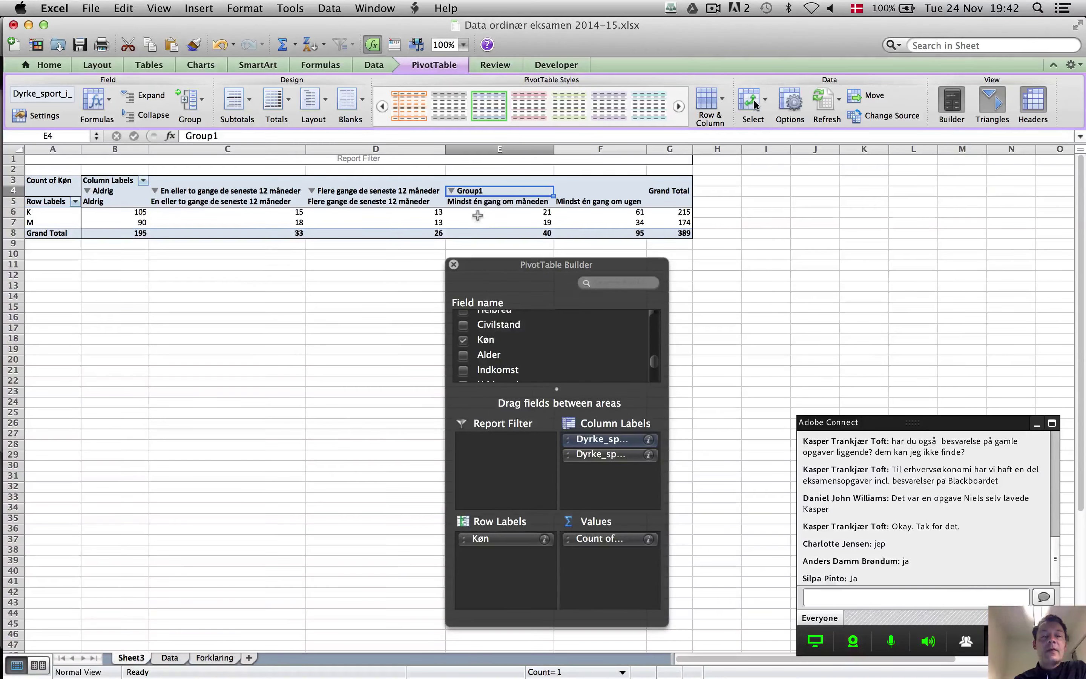
left_click(451, 192)
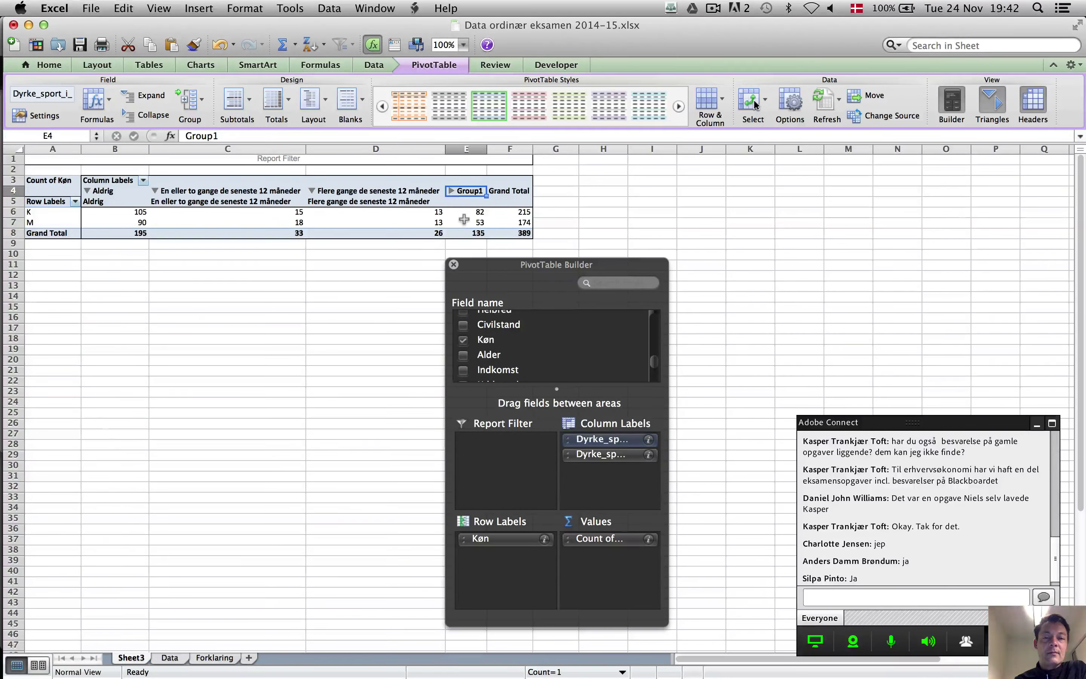
left_click(463, 217)
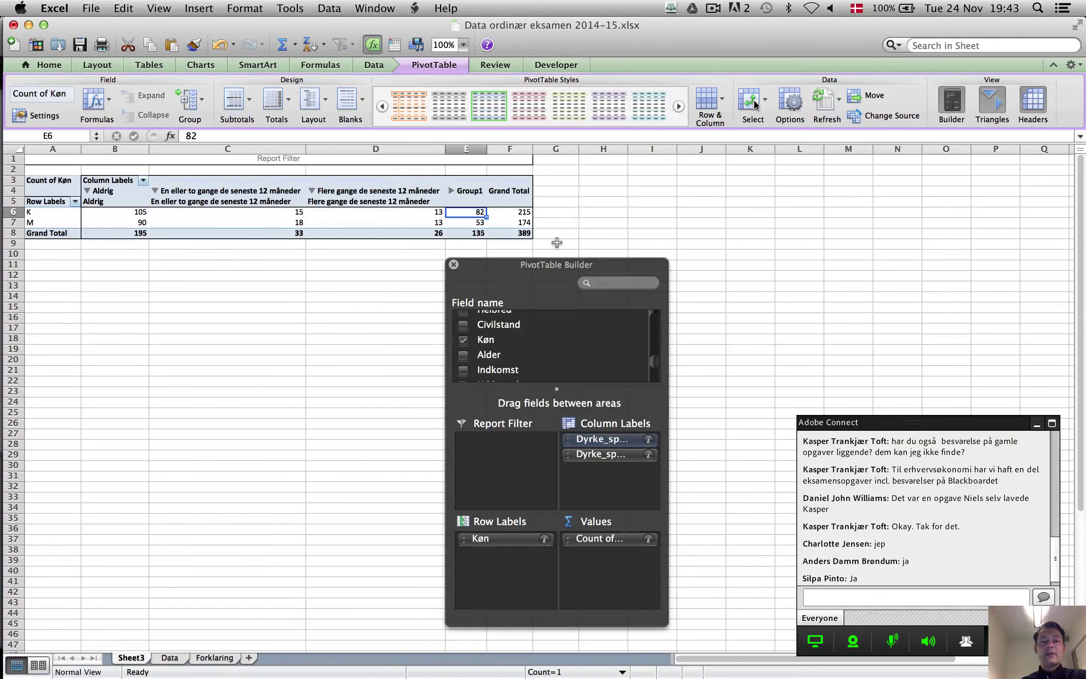
Switch to the FREESTATv2015_BASIS_DK_v2.3 (1).xlsx workbook and open the "Test af andele" sheet from its Intro sheet
key("super+Tab")
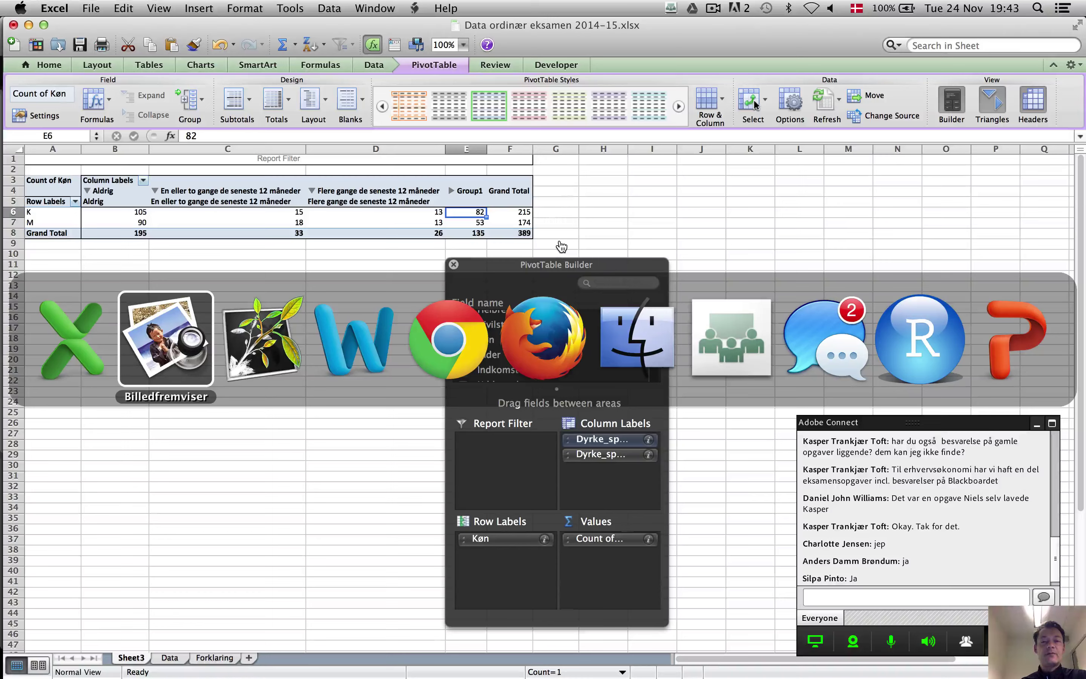
key("super+Tab")
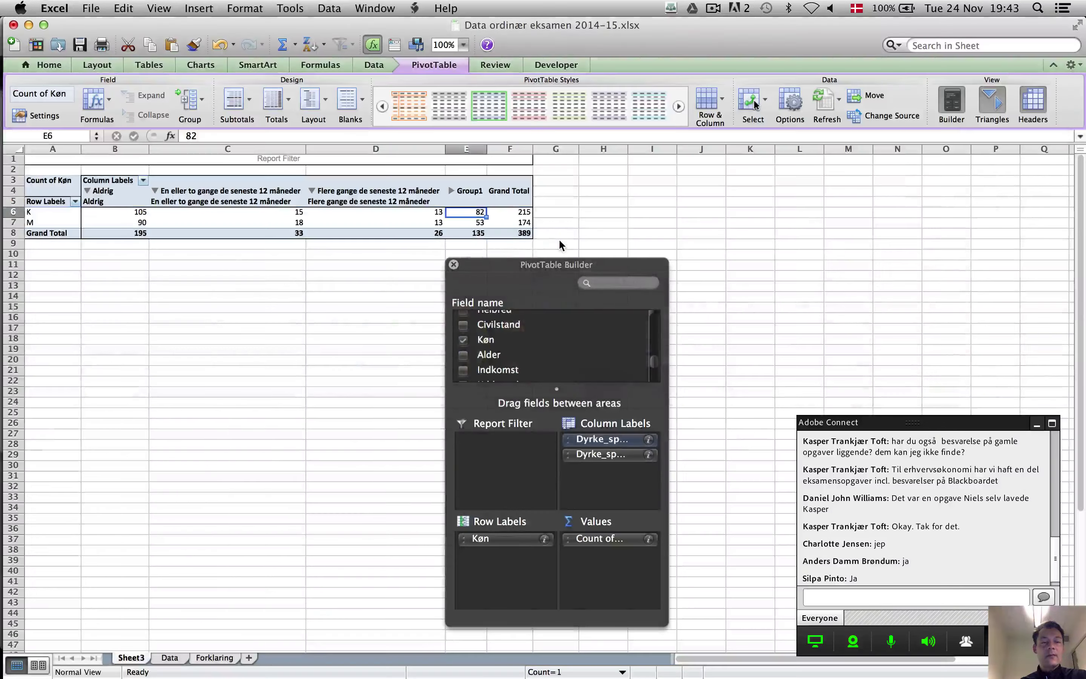
key("super+grave")
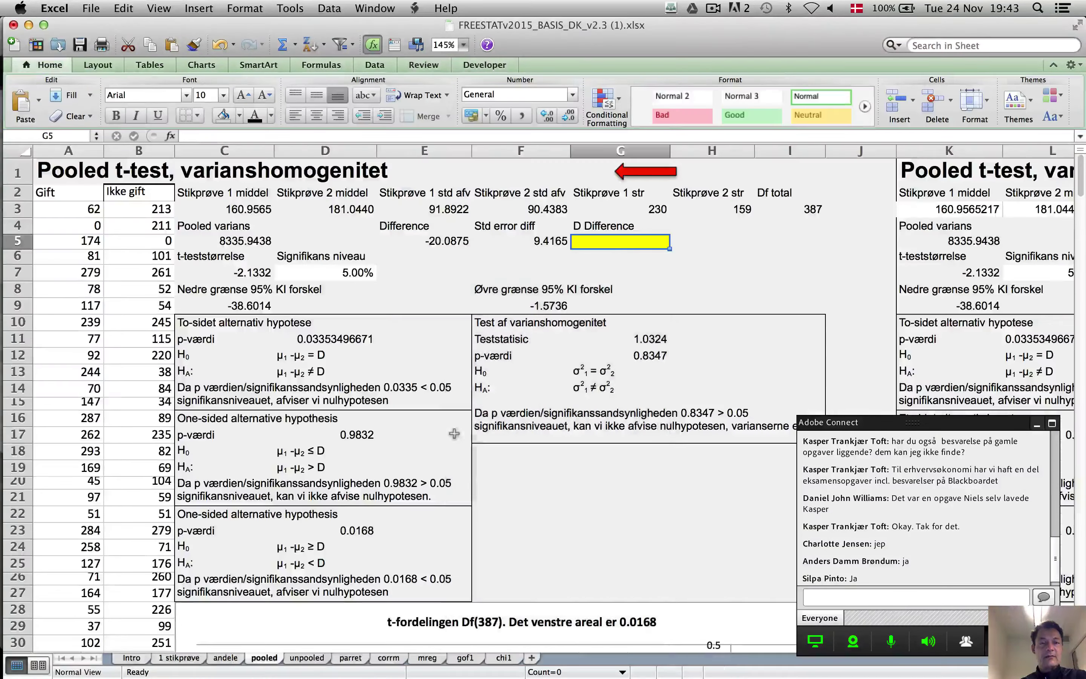
left_click(127, 656)
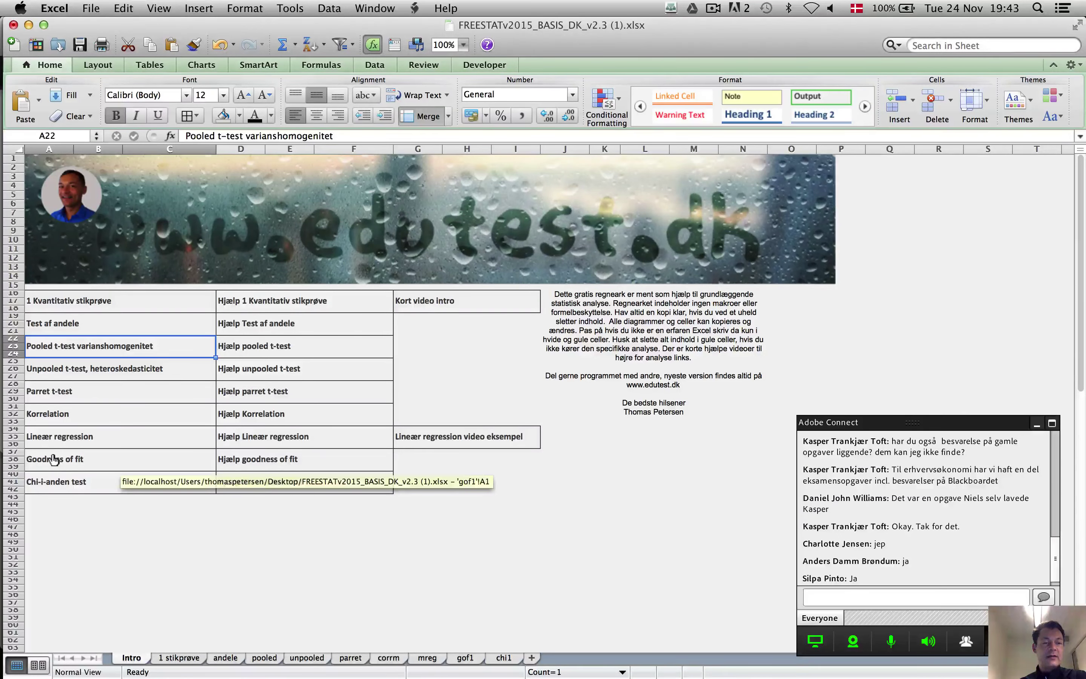
left_click(78, 324)
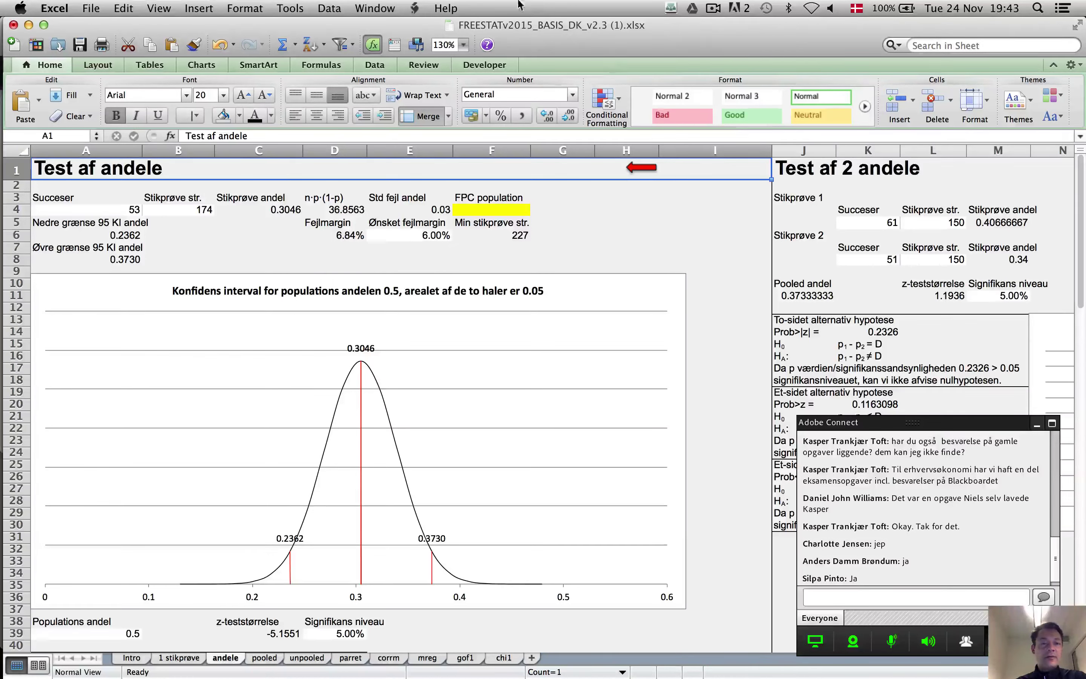
Look up the women's Group1 count and total in the Data ordinær eksamen 2014-15.xlsx PivotTable and return to the FREESTAT workbook
left_click(374, 7)
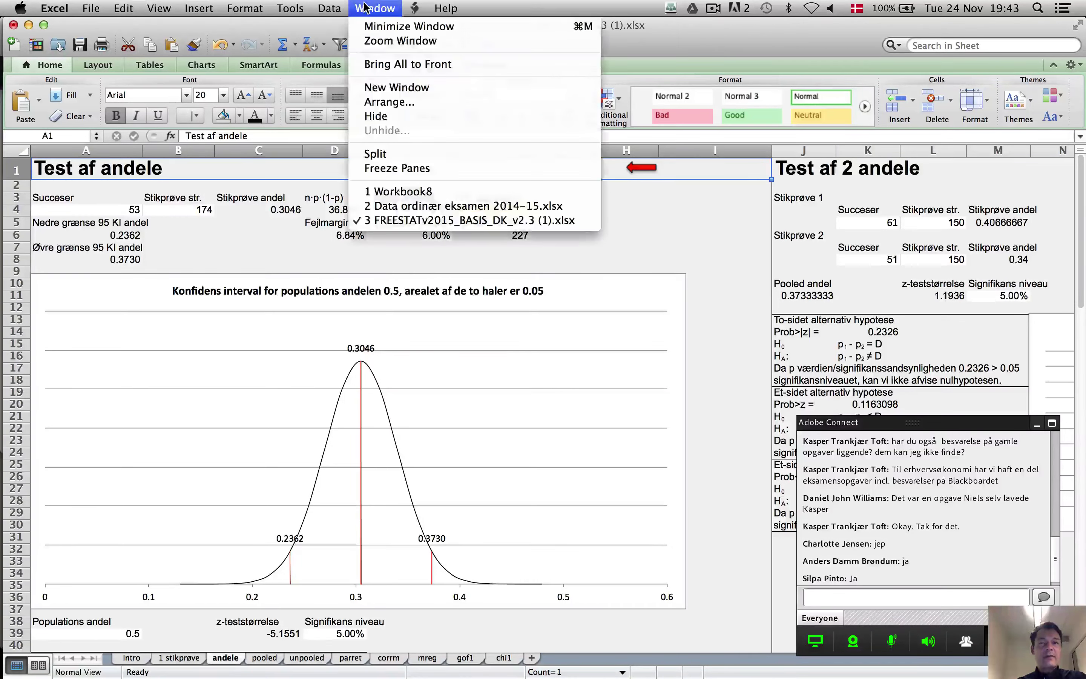
left_click(418, 207)
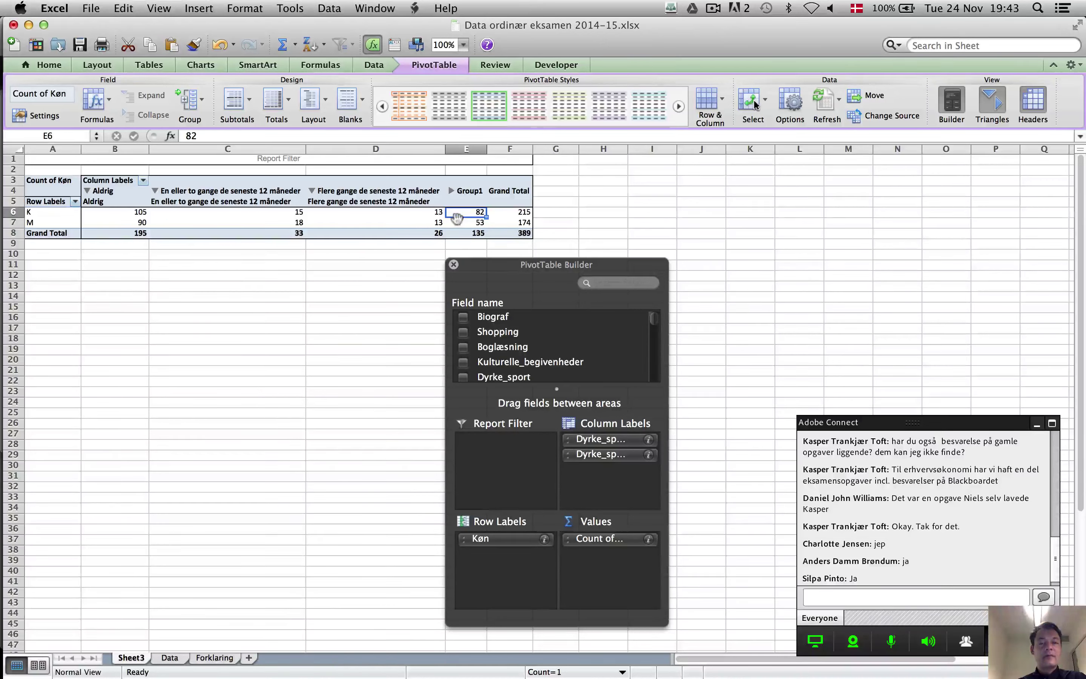
left_click(375, 7)
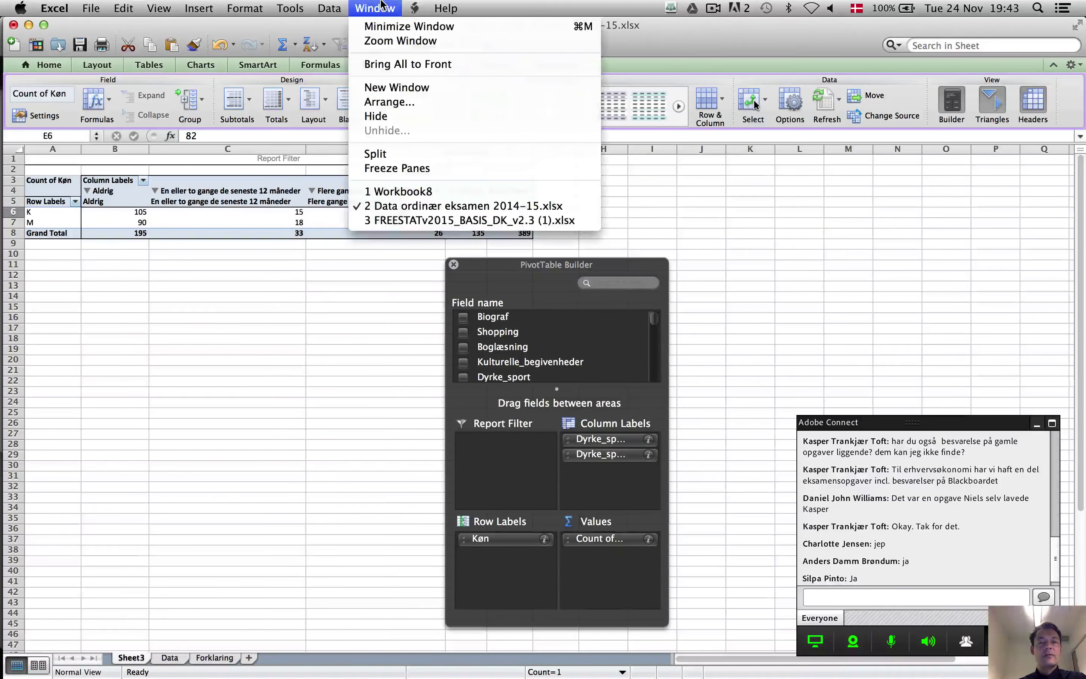
left_click(418, 220)
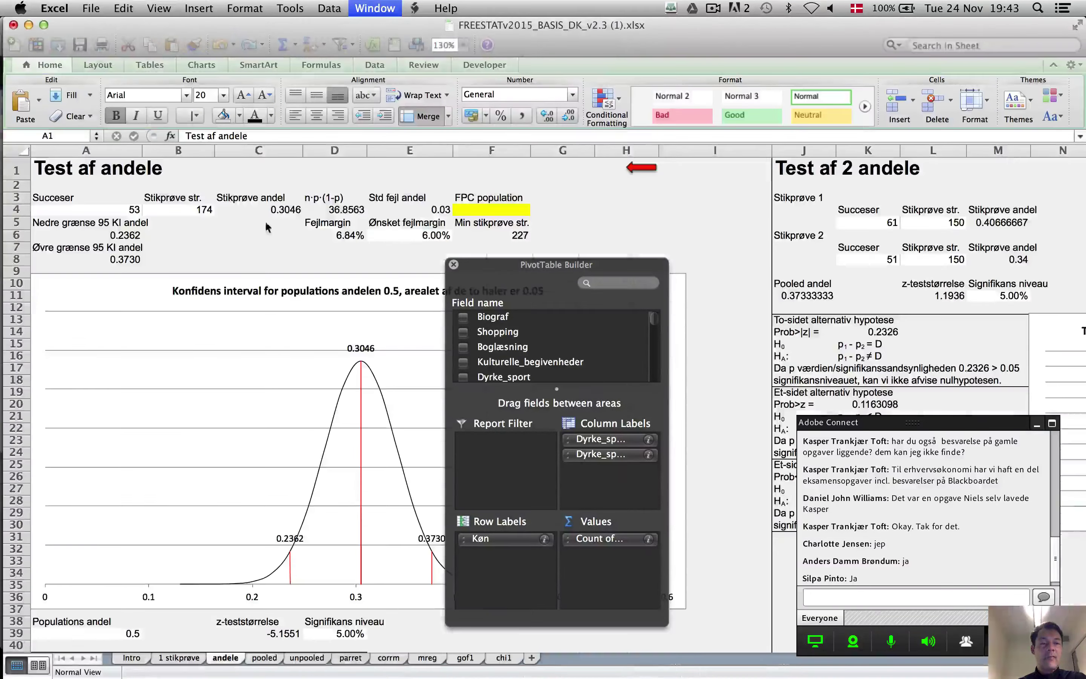
Enter 82 as Succeser and 215 as Stikprøve str. for the single-proportion test of the women
left_click(123, 212)
type("82")
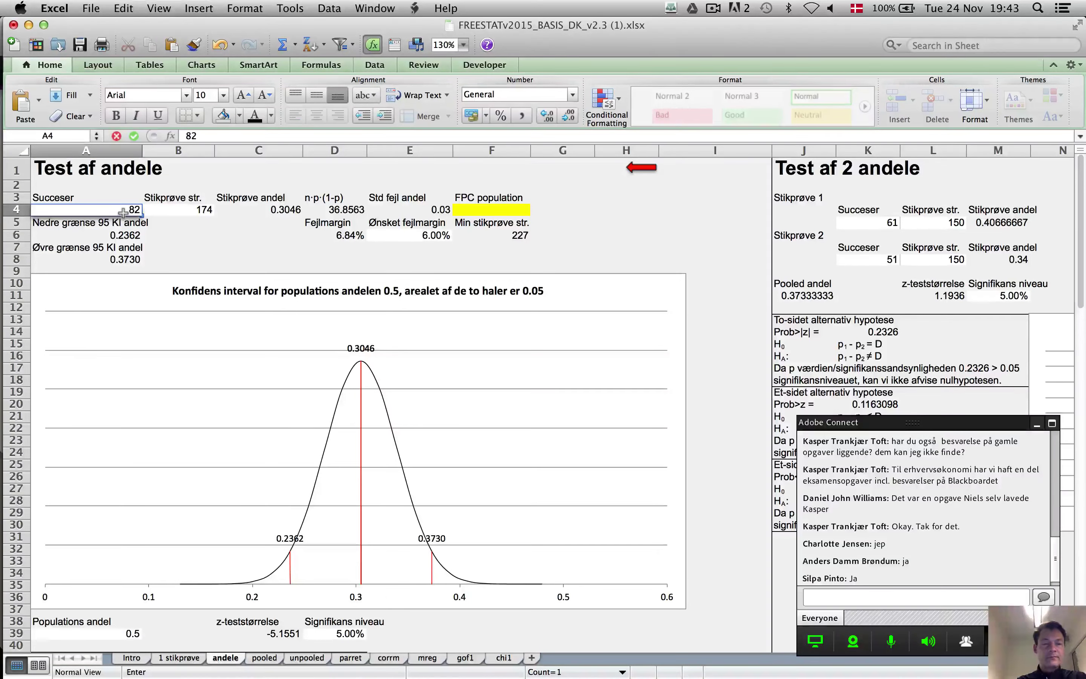
key("Tab")
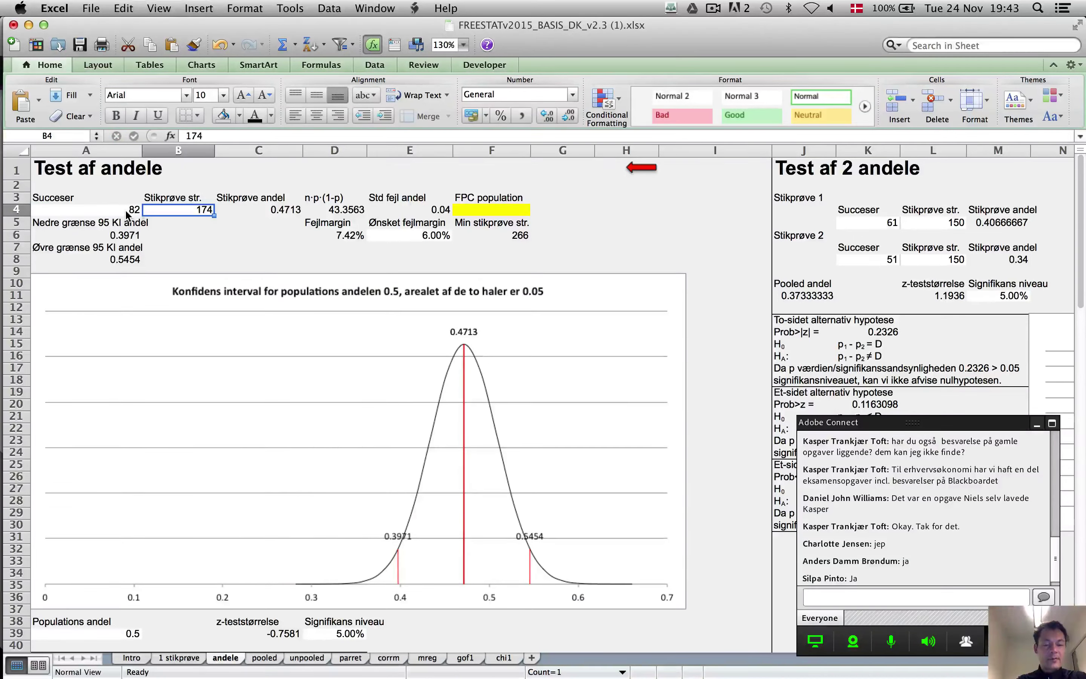
type("215")
key("Tab")
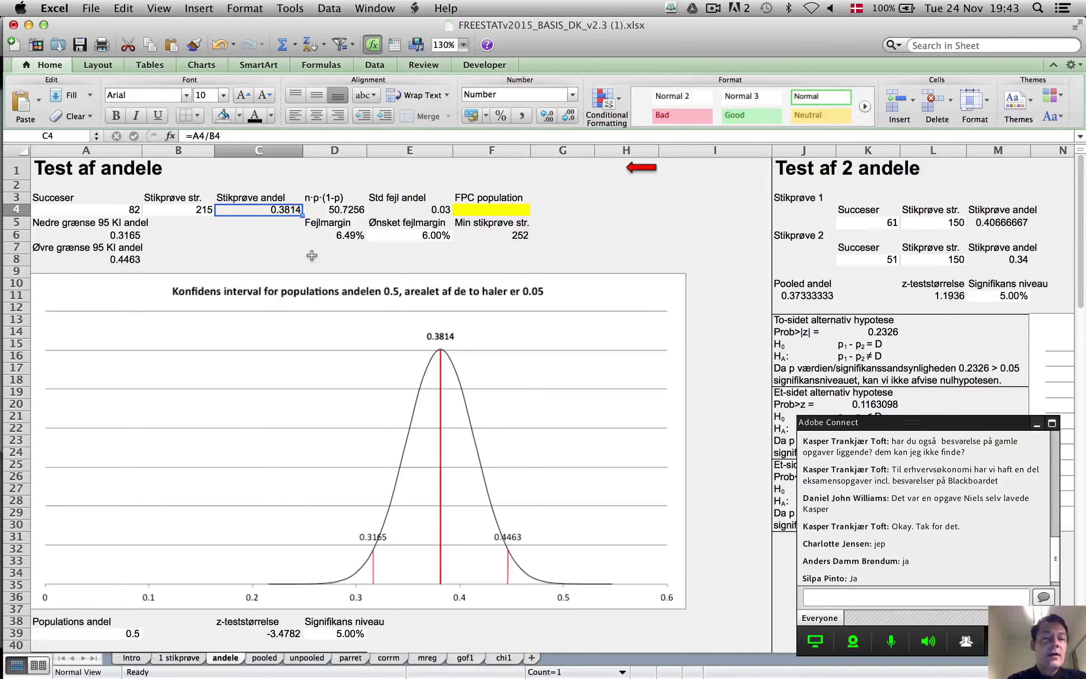
Check the Signifikans niveau cell and clear the Ønsket fejlmargin value in cell E6
scroll(312, 255, "down", 1)
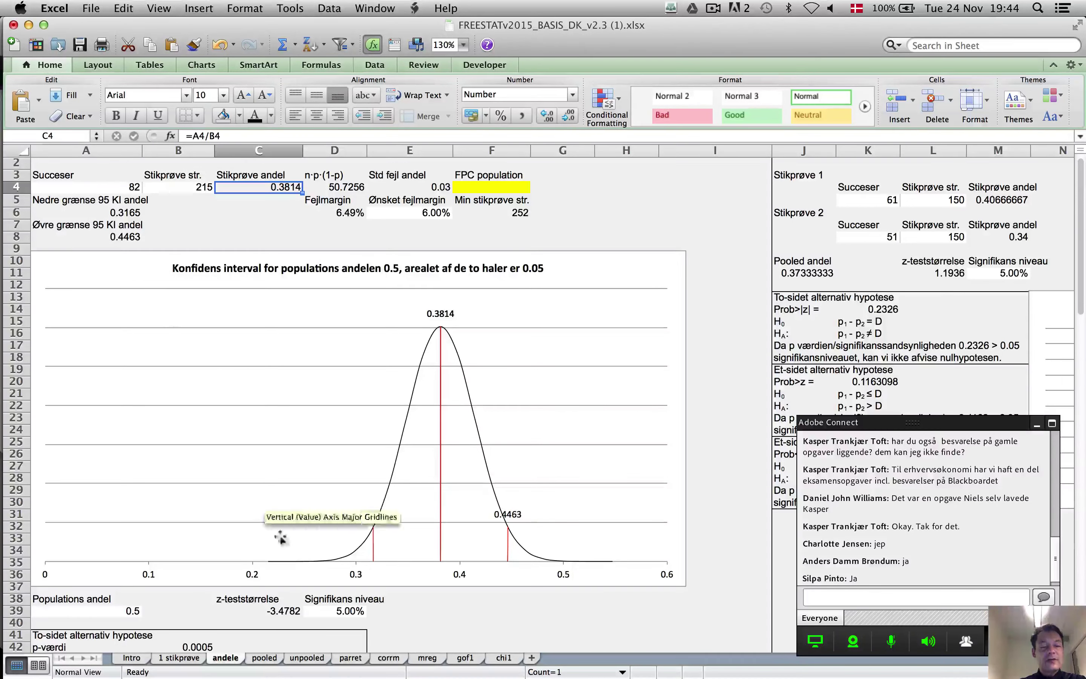
left_click(332, 612)
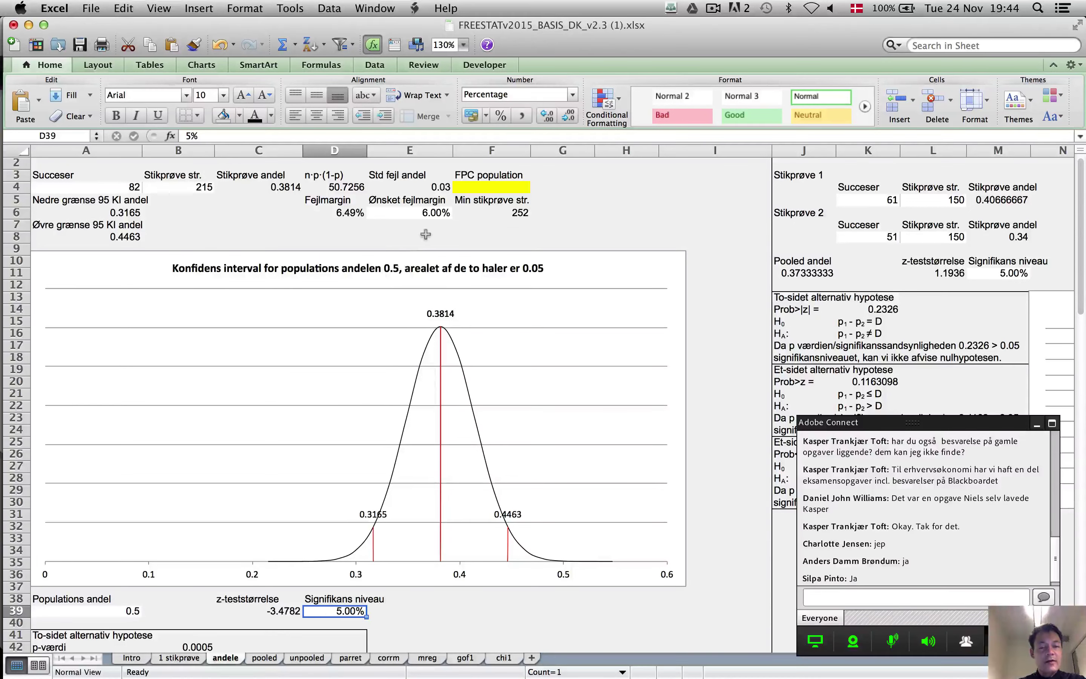
left_click(426, 215)
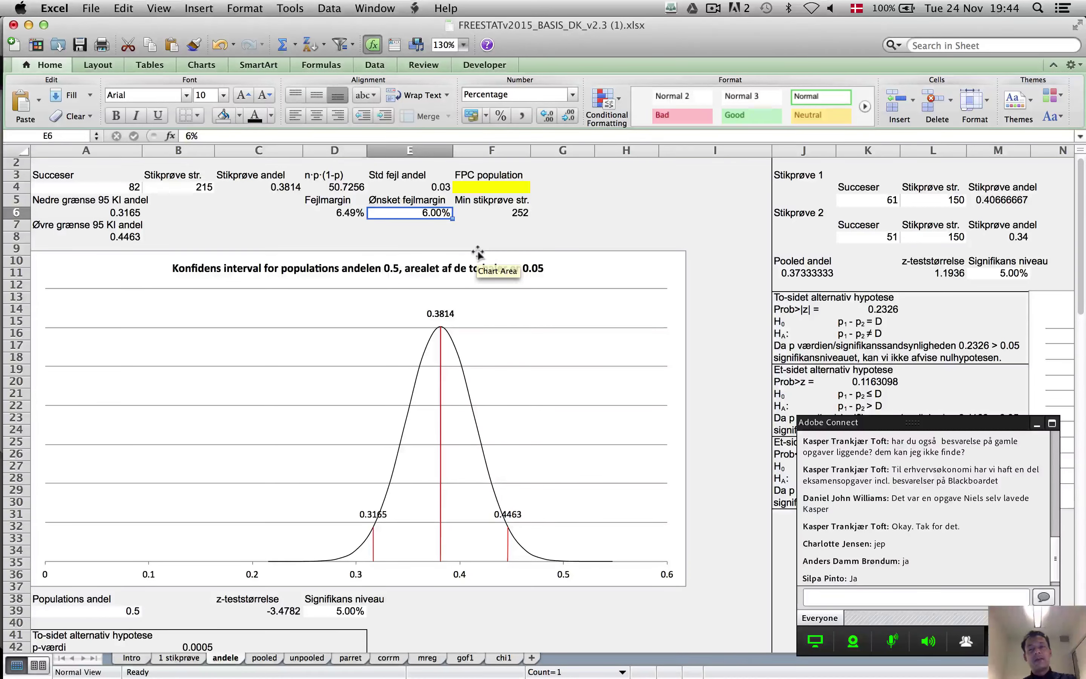
key("BackSpace")
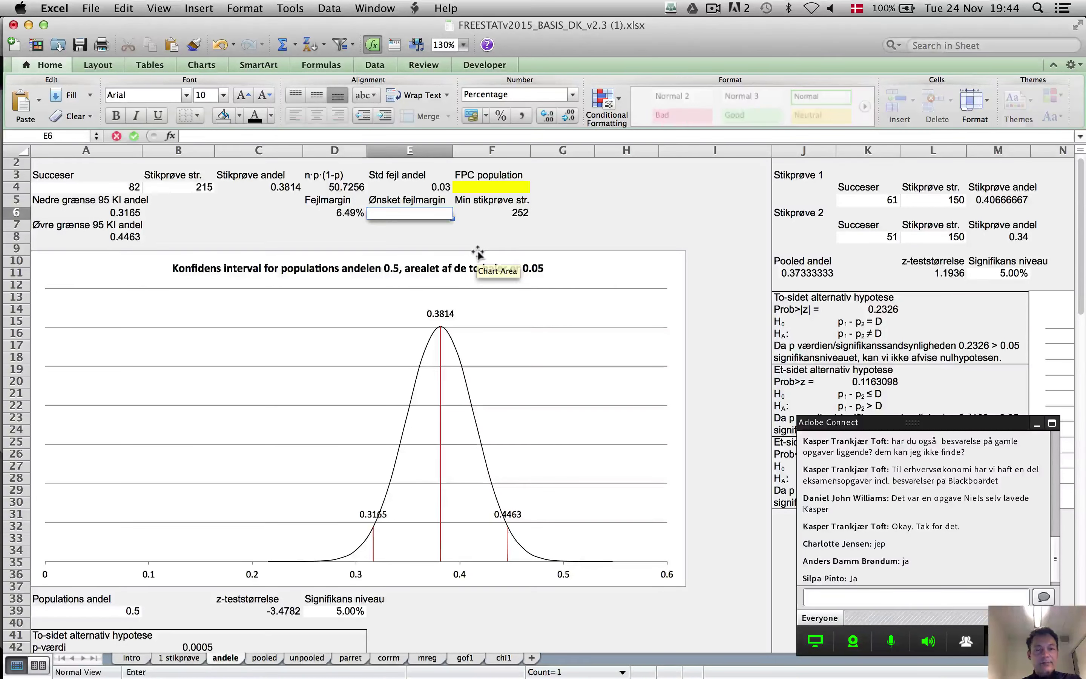
key("Return")
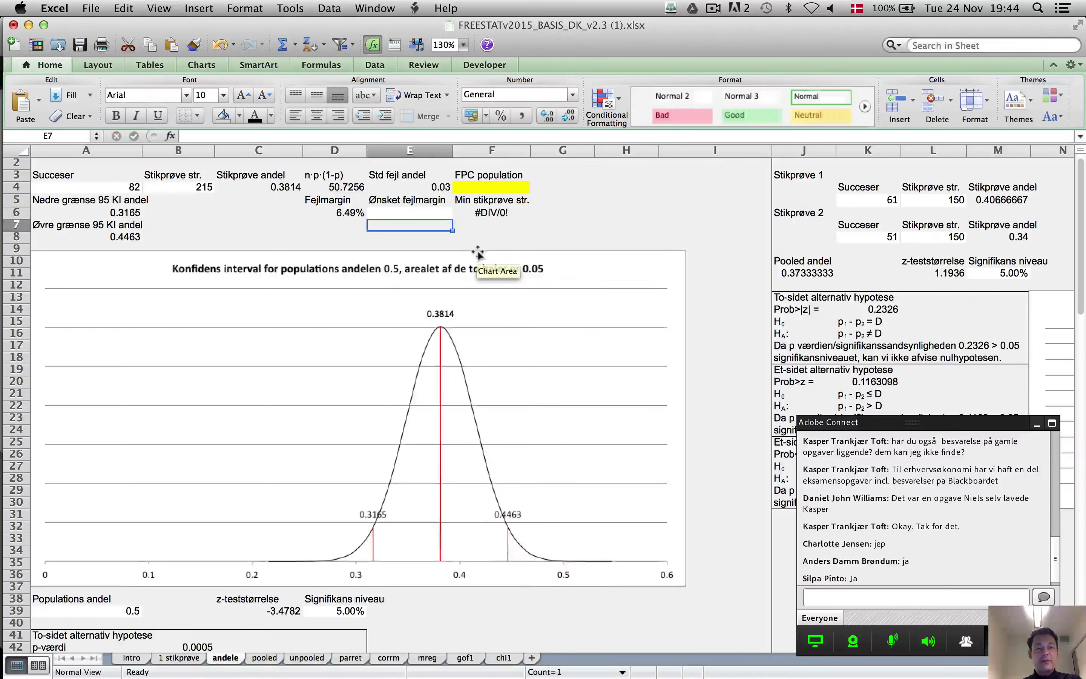
key("Up")
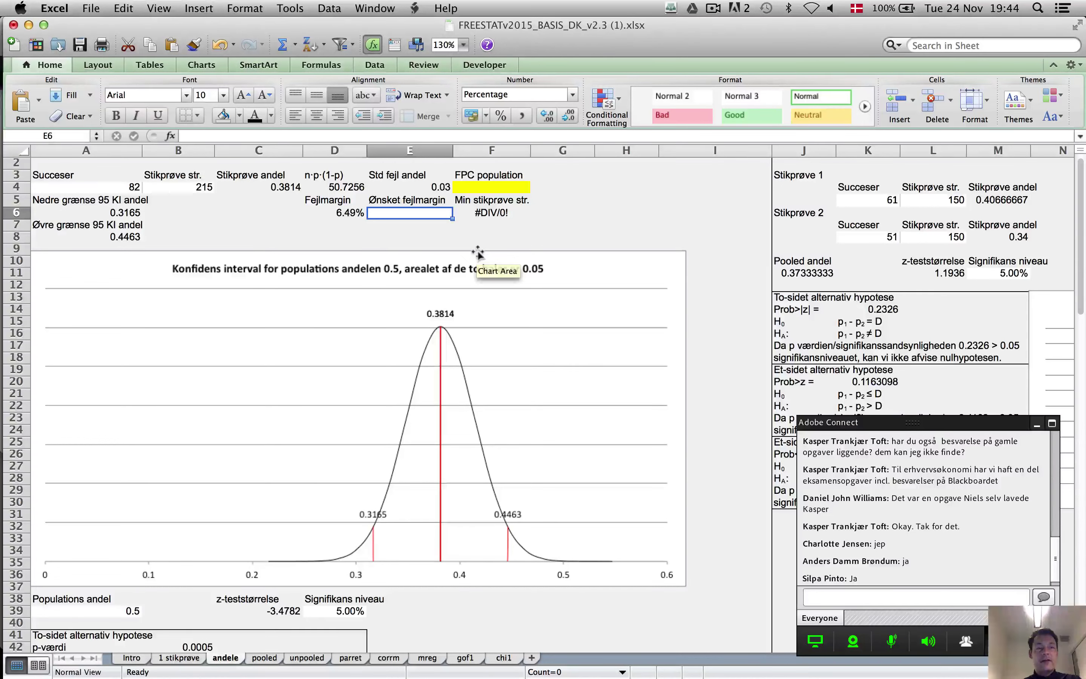
Review the women's sample inputs, the lower and upper 95% confidence limits of the proportion, and the significance level
left_click(151, 189)
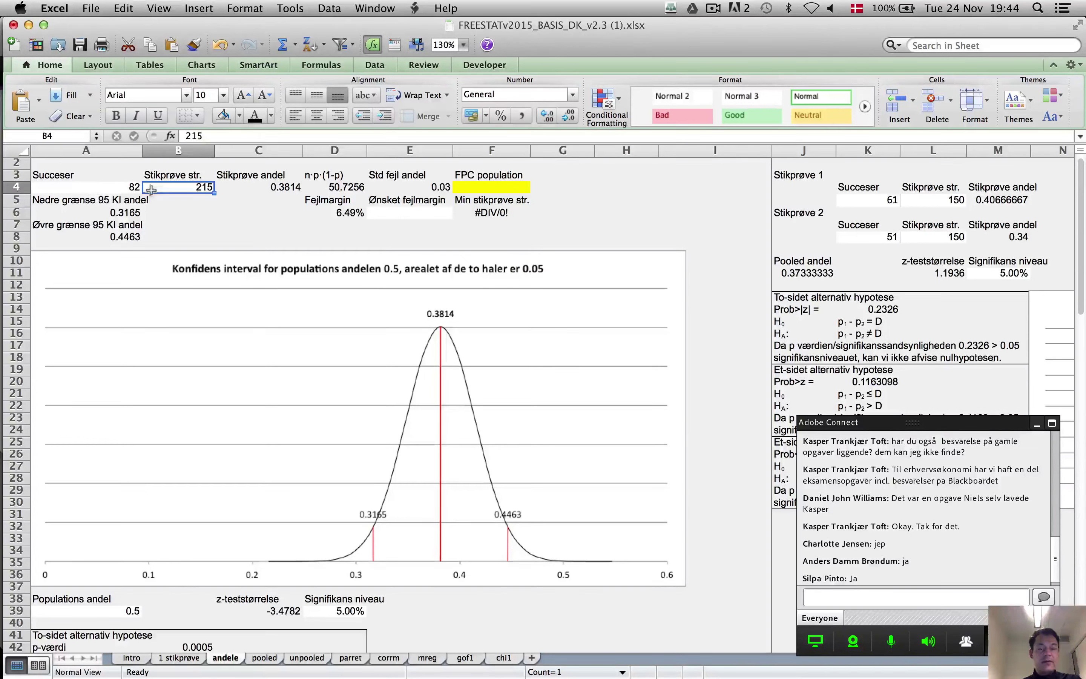
left_click(90, 188)
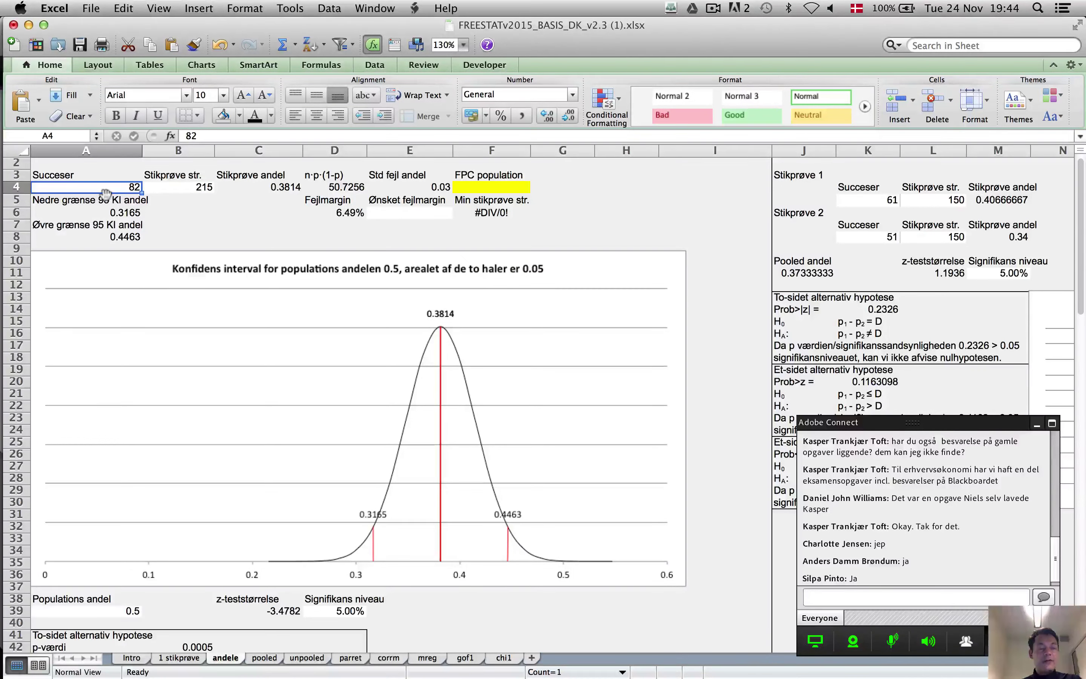
left_click(176, 193)
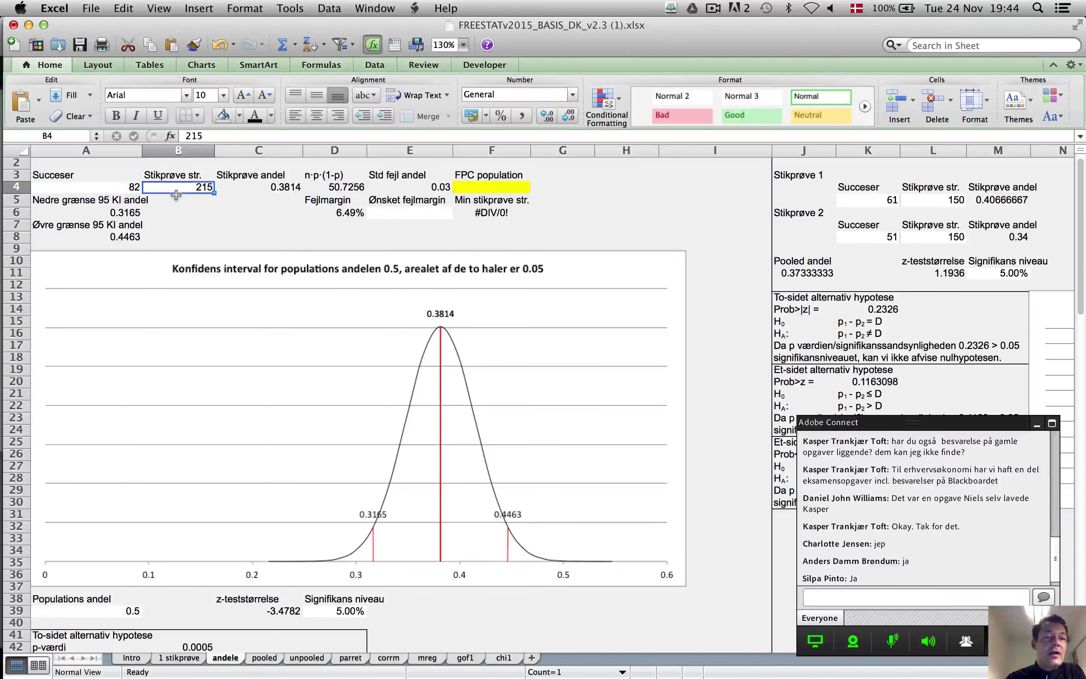
left_click(125, 216)
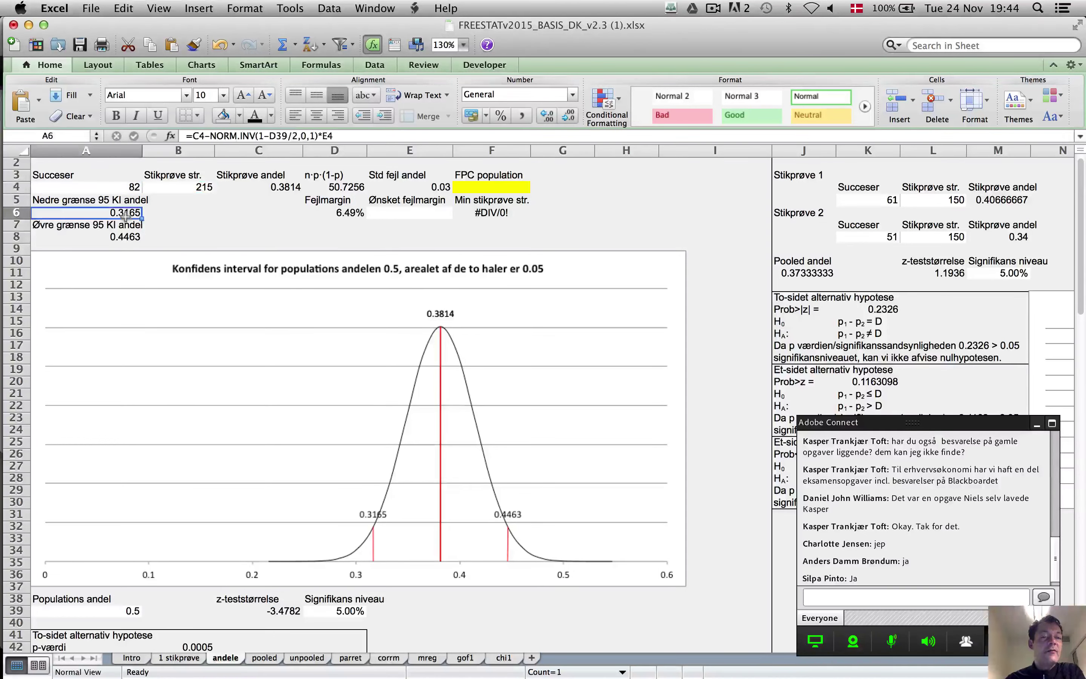
left_click(136, 245)
left_click(136, 239)
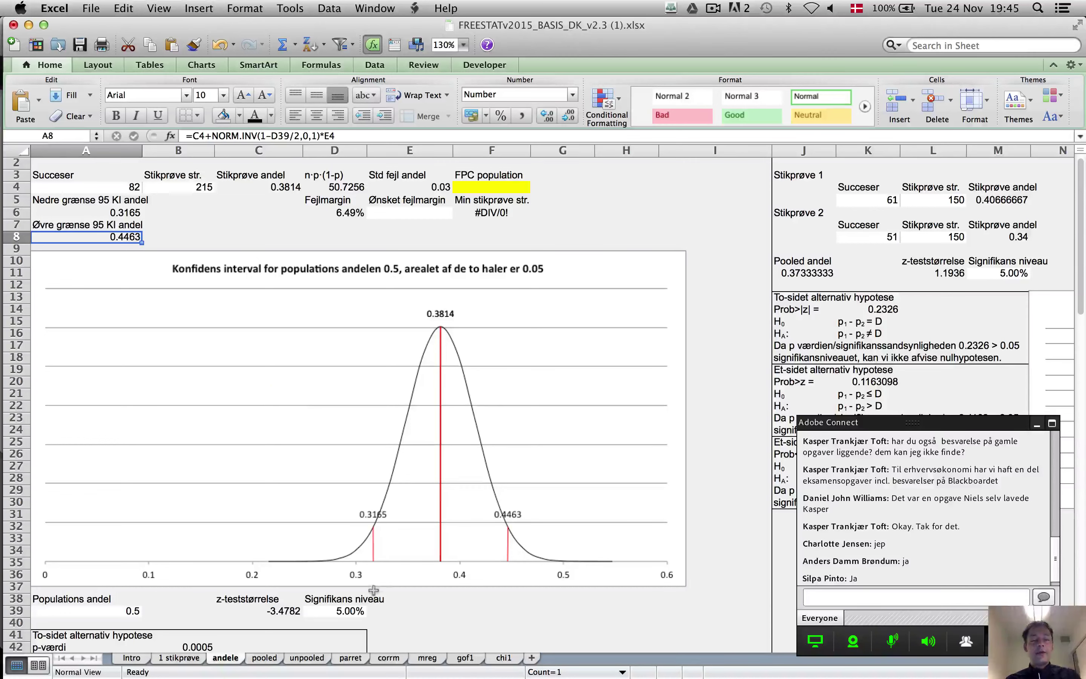
left_click(343, 615)
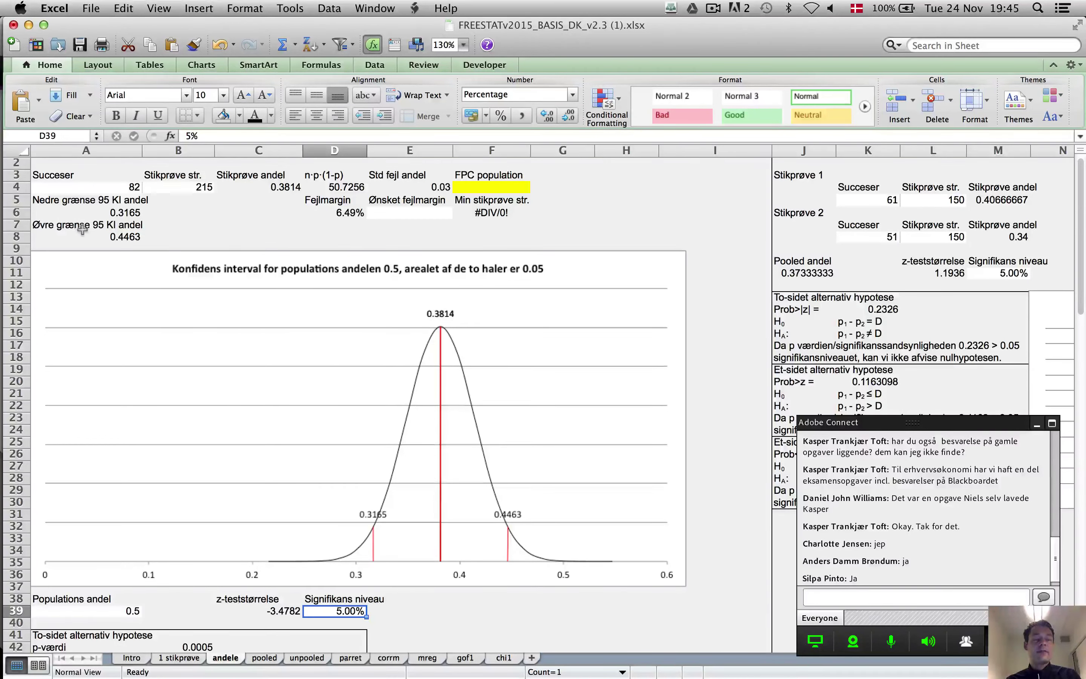
Reread Opgave 3 in the exam PDF in Preview and switch to the Hypoteser SDU mind map in MindNode Pro
key("super+Tab")
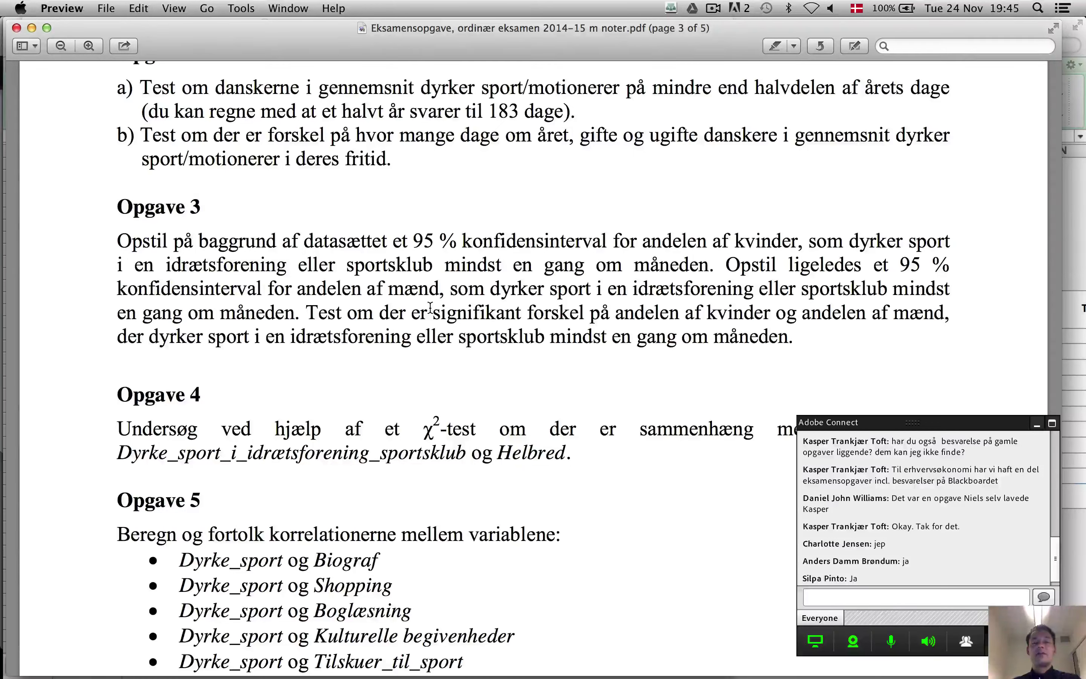
key("super+Tab")
key("super+Tab")
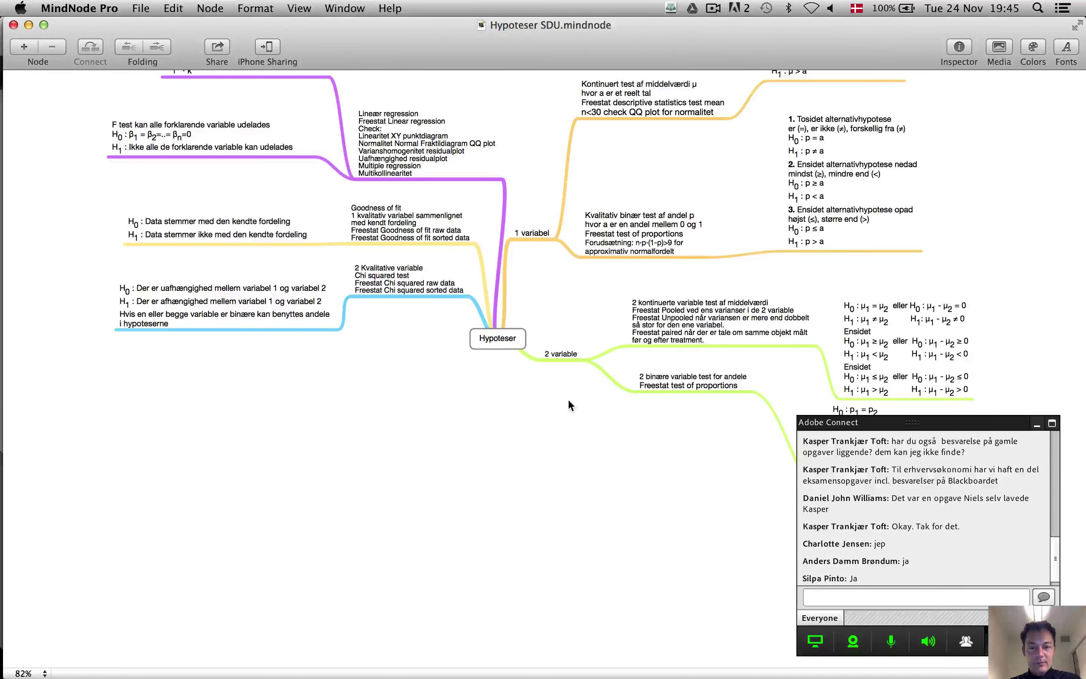
scroll(680, 413, "down", 1)
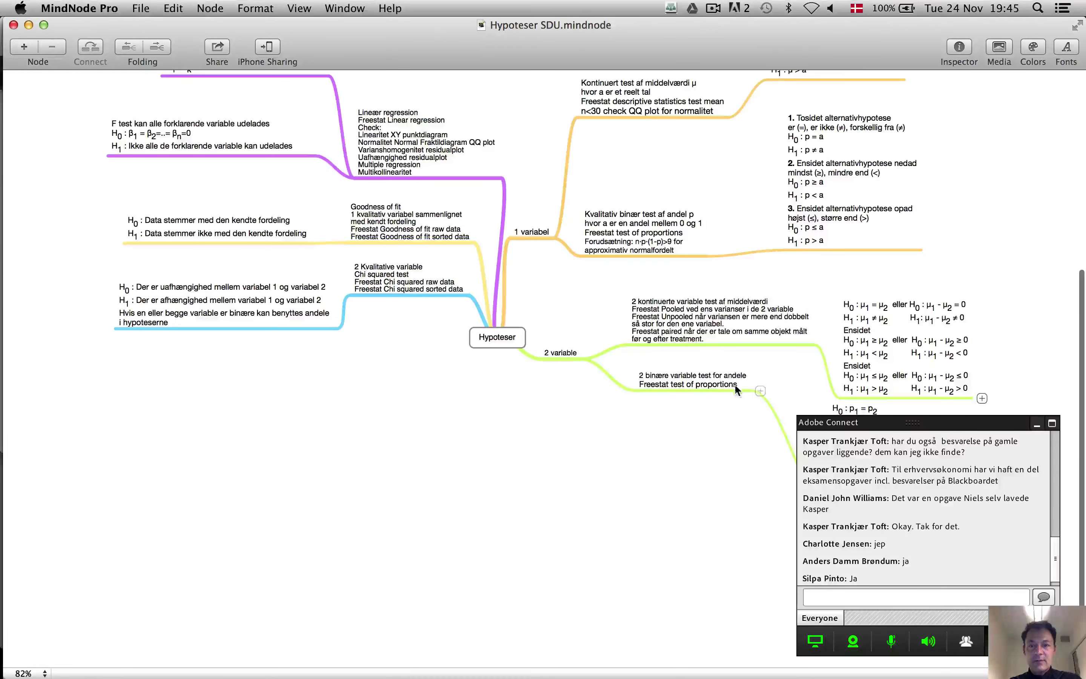
Shift the "2 binære variable test for andele" node slightly down and minimize the Adobe Connect chat covering its hypotheses
left_click_drag(736, 386, 750, 409)
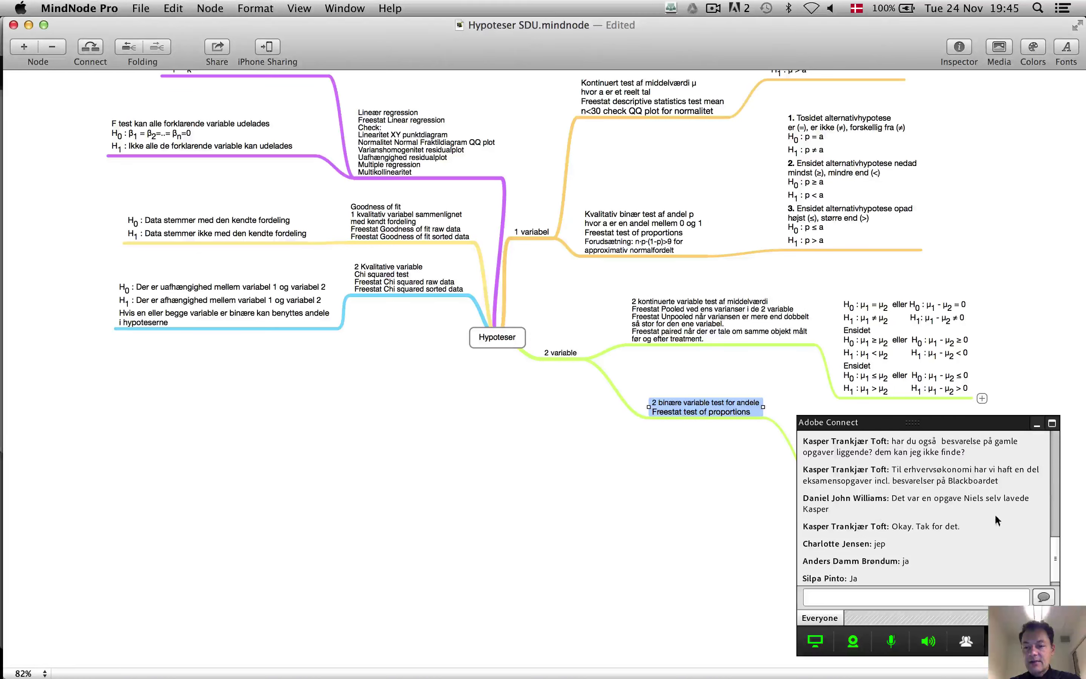
left_click(629, 548)
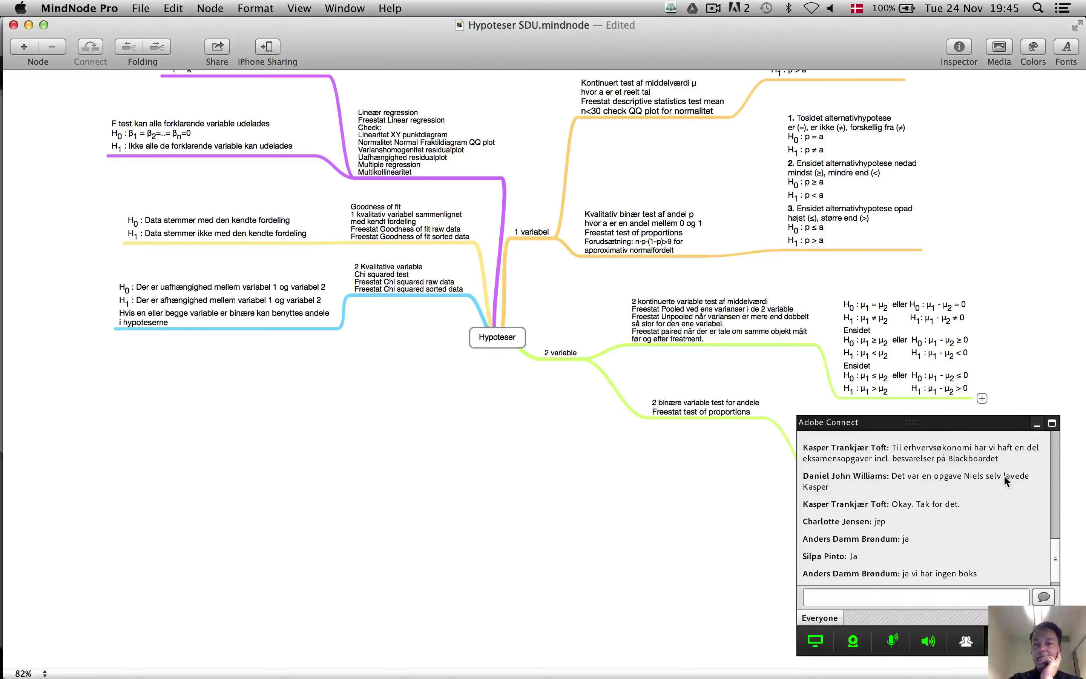
left_click(1035, 421)
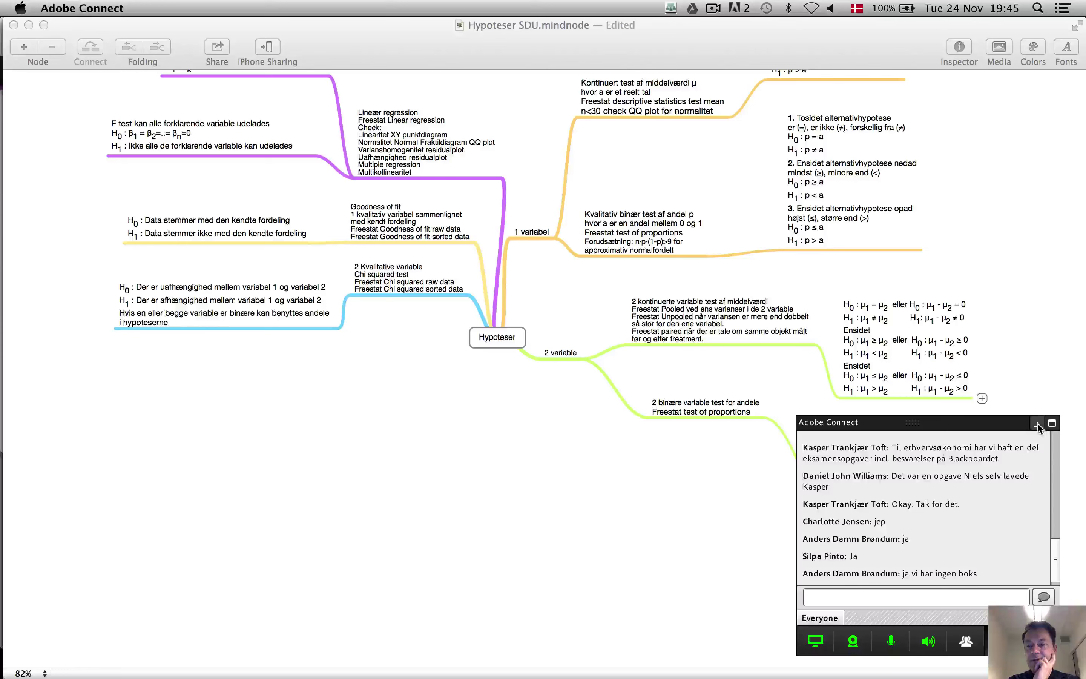
left_click(1037, 424)
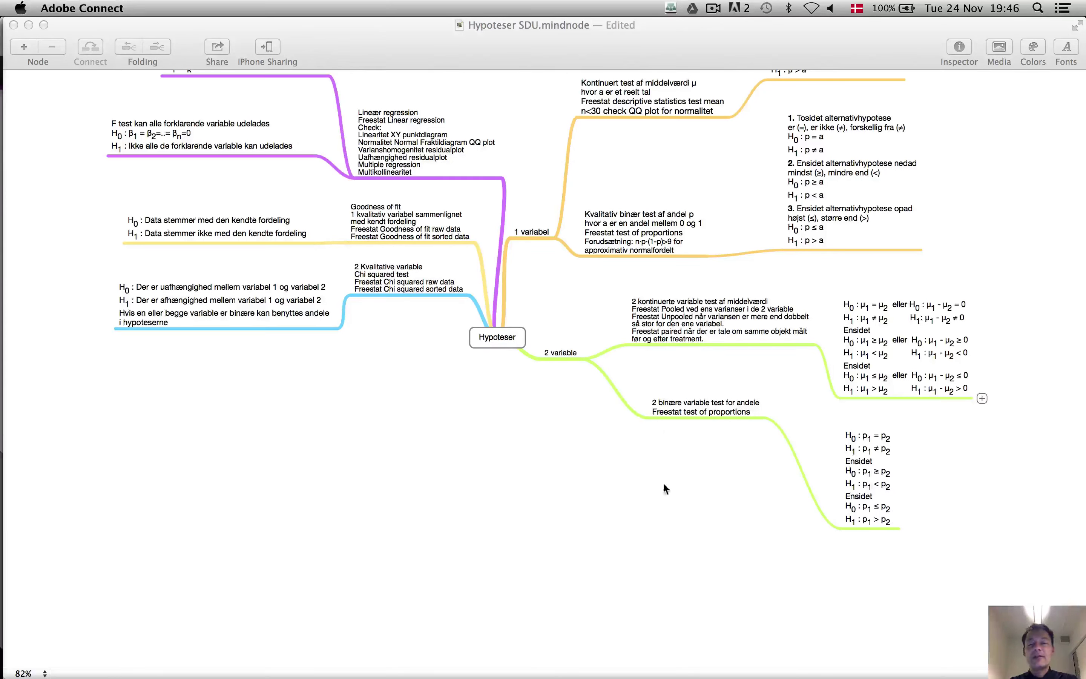
Review the one-variable and two-variable proportion test hypotheses in the mind map, and reread Opgave 3 in the exam PDF in Preview
scroll(769, 445, "up", 5)
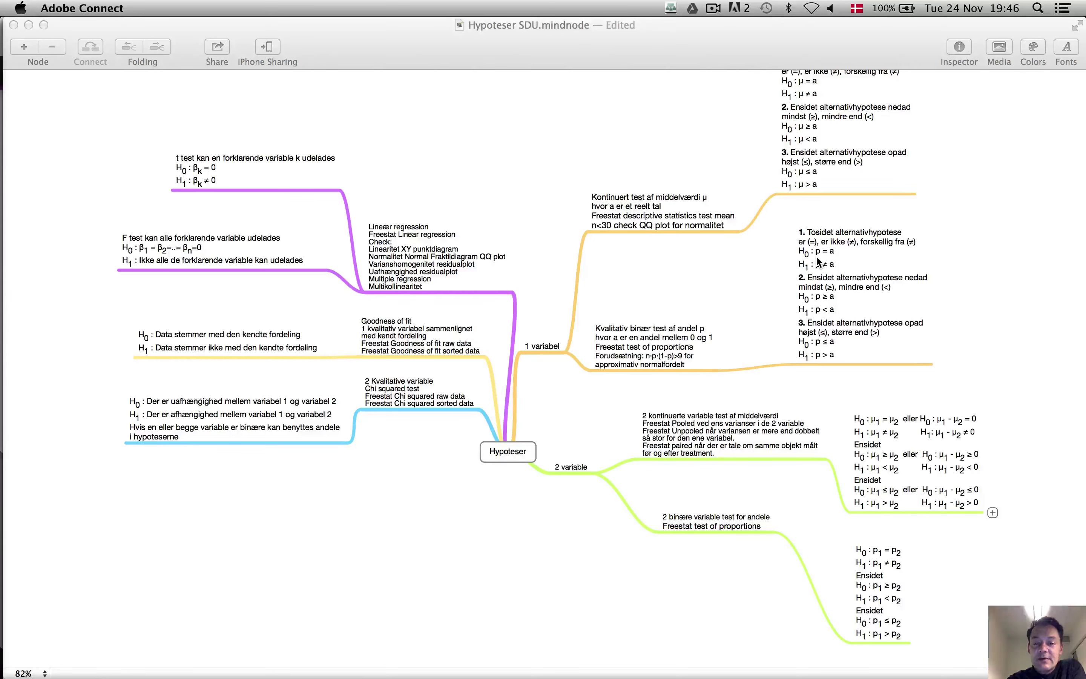
left_click(850, 222)
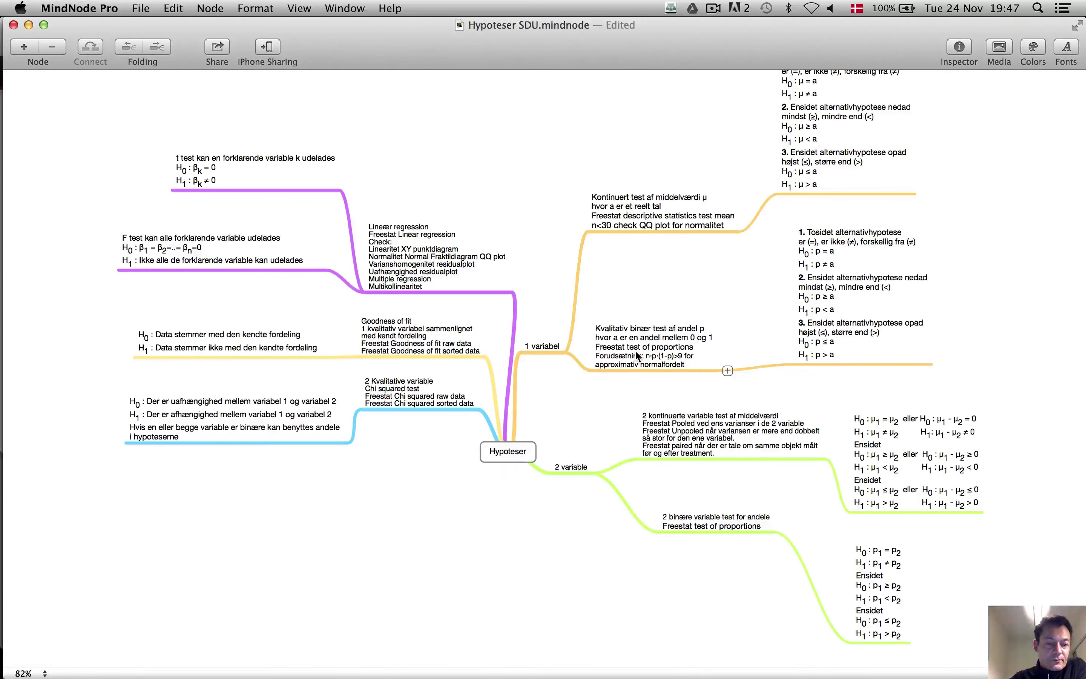
key("super+Tab")
key("super+Tab")
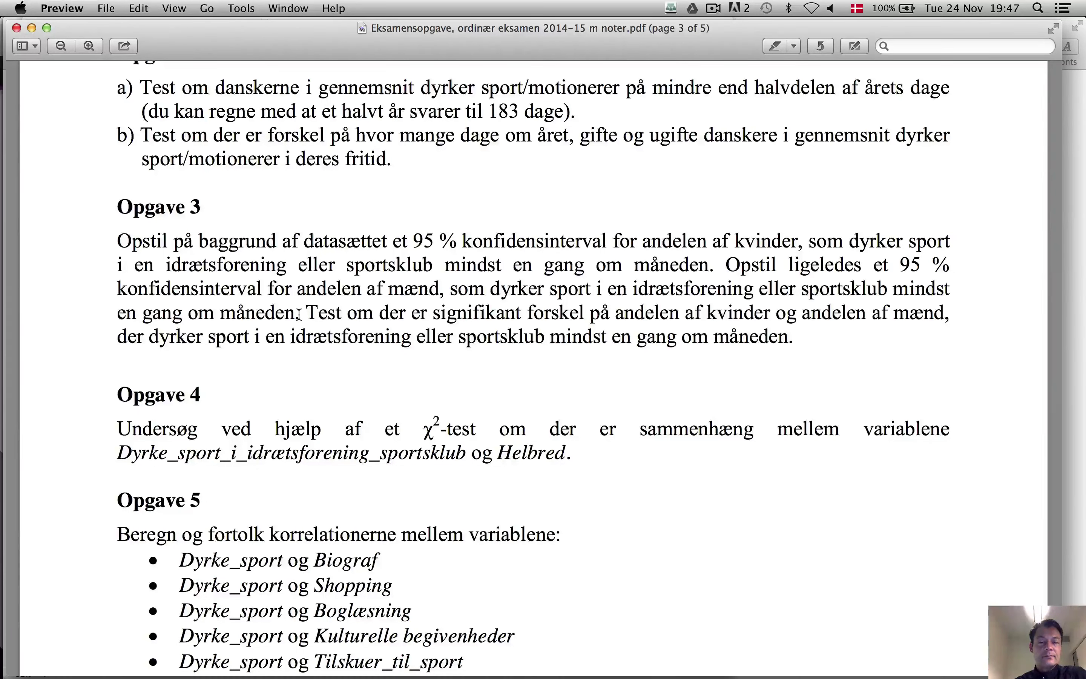
scroll(299, 314, "down", 1)
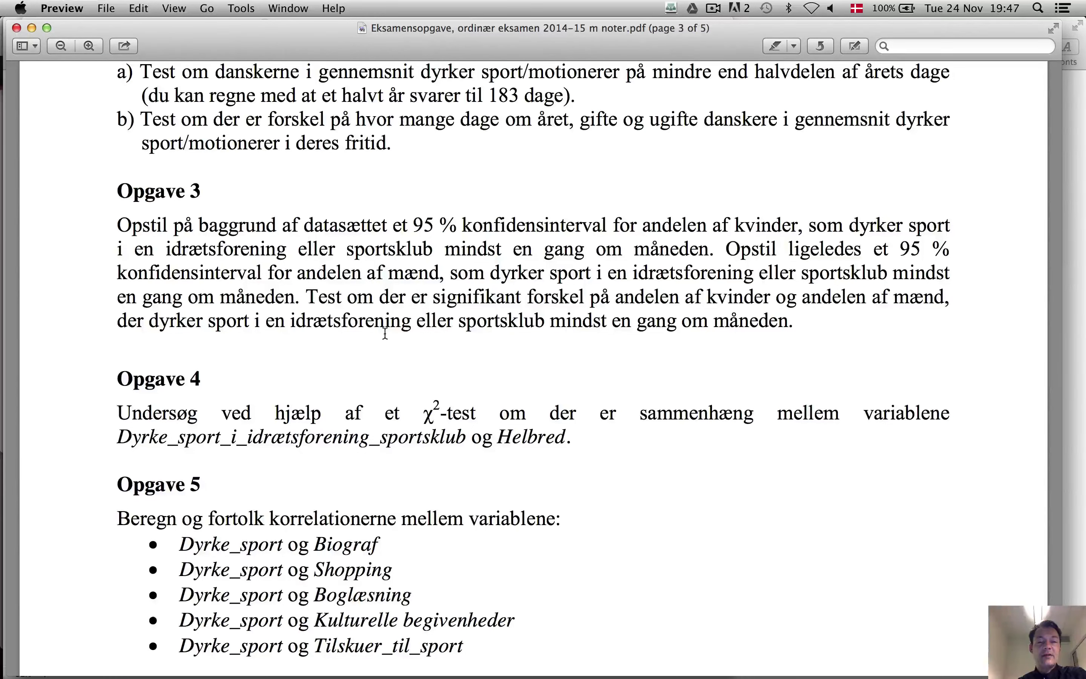
scroll(414, 334, "down", 1)
scroll(414, 334, "up", 1)
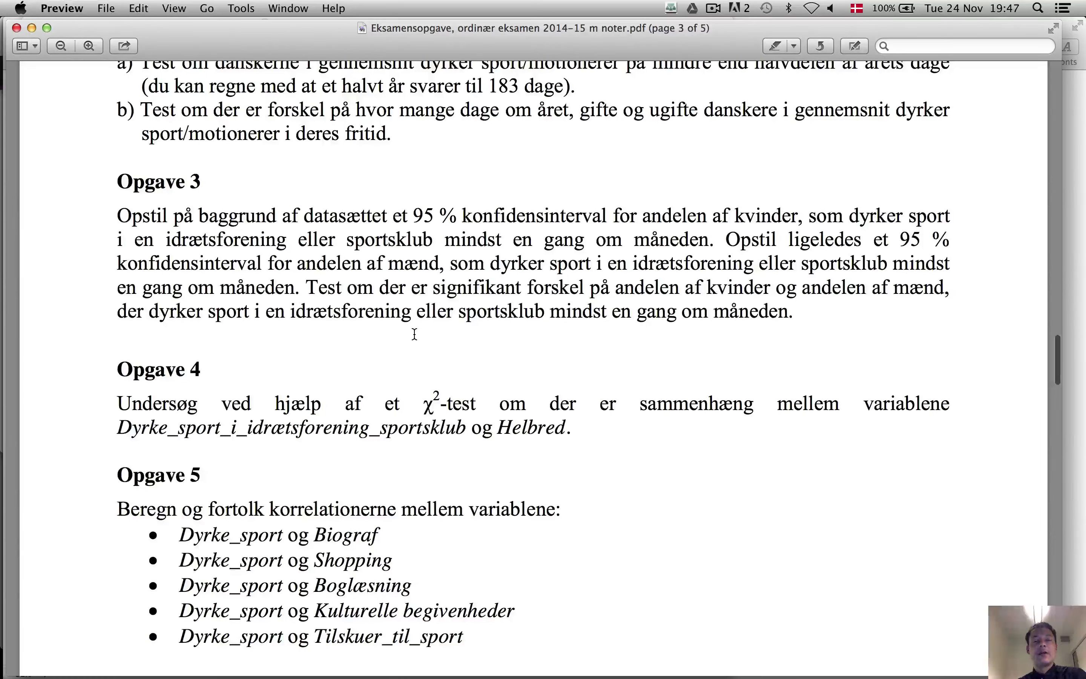
scroll(414, 335, "down", 1)
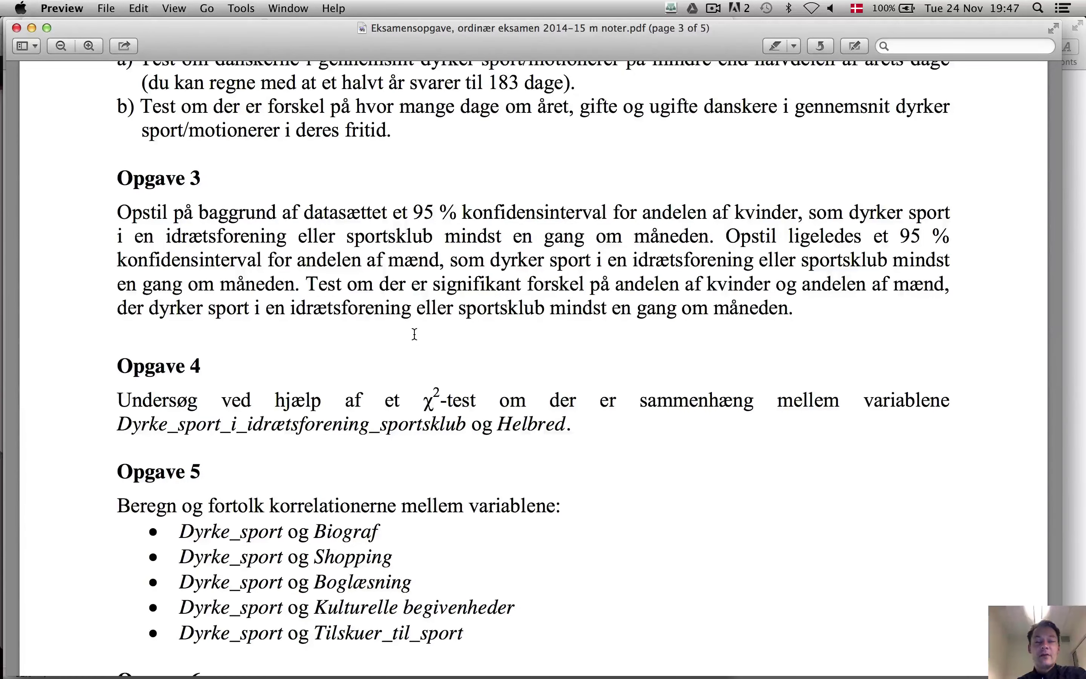
Switch to the FREESTAT workbook in Excel and set Stikprøve 1 to 82 successes with a sample size of 215
key("super+Tab")
key("super+Tab")
key("super+Tab")
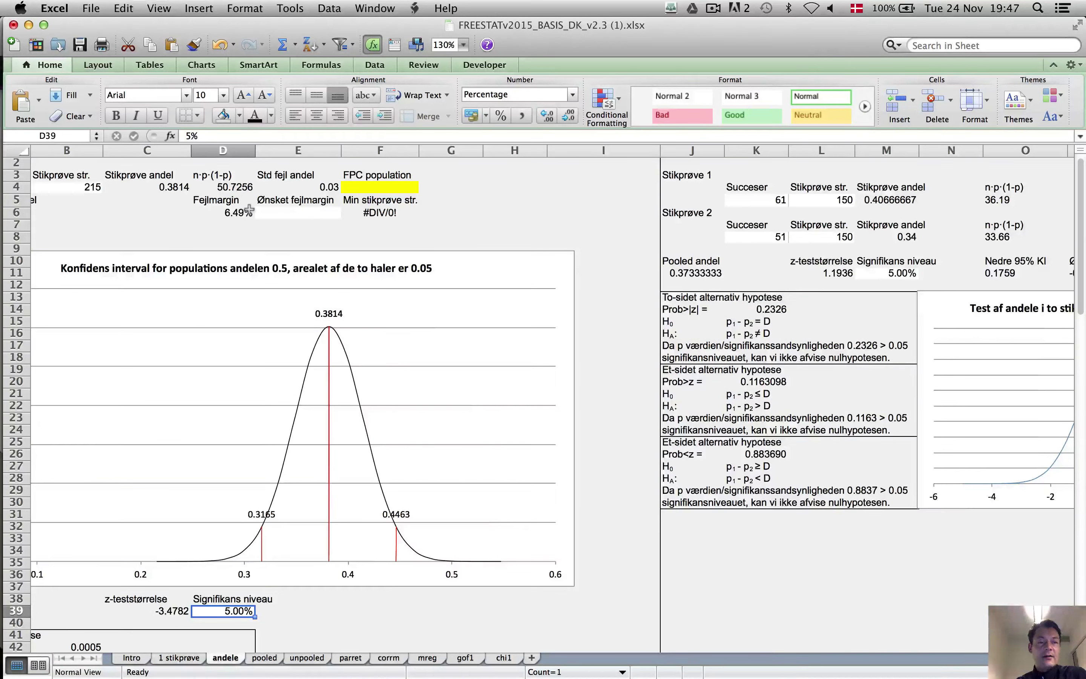
scroll(249, 210, "left", 2)
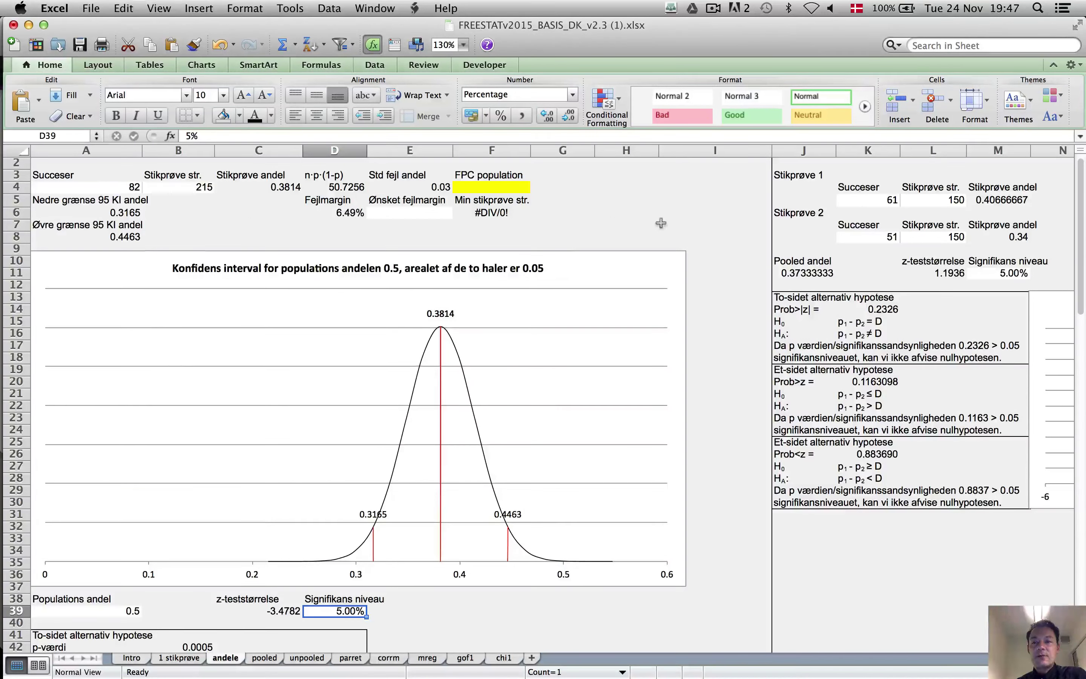
left_click(881, 200)
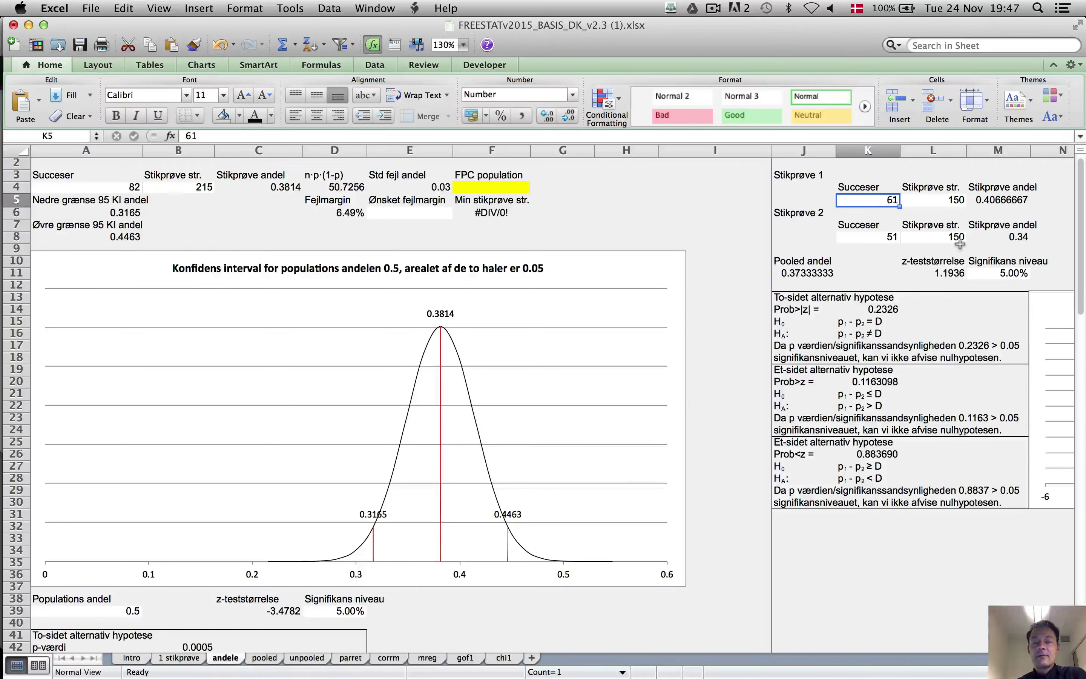
type("82")
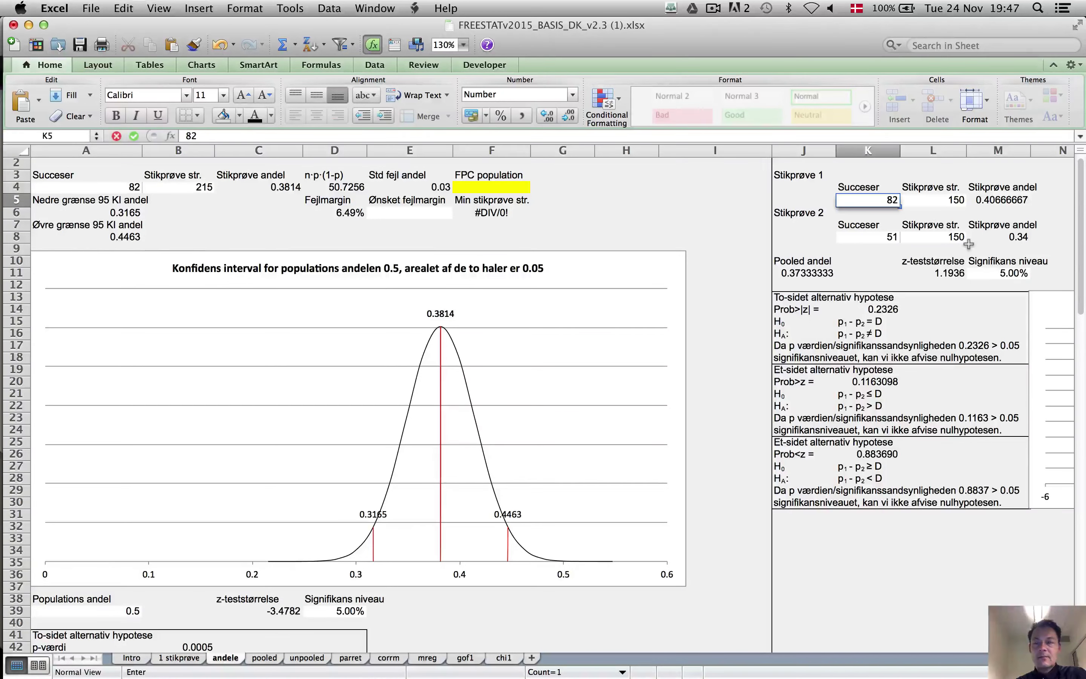
key("Tab")
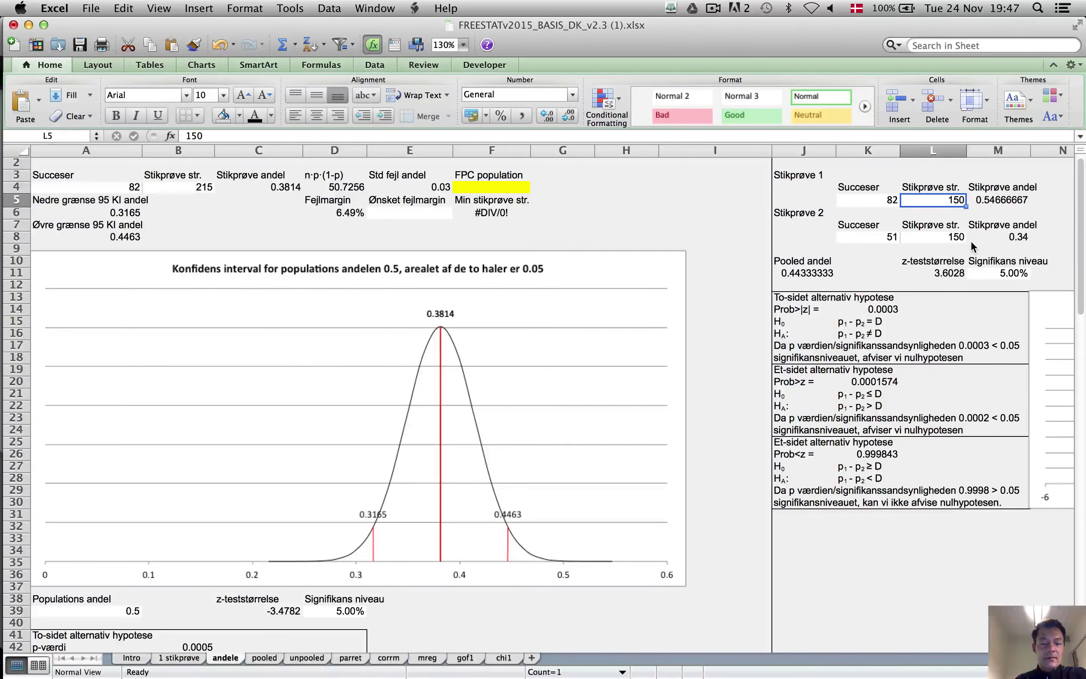
type("215")
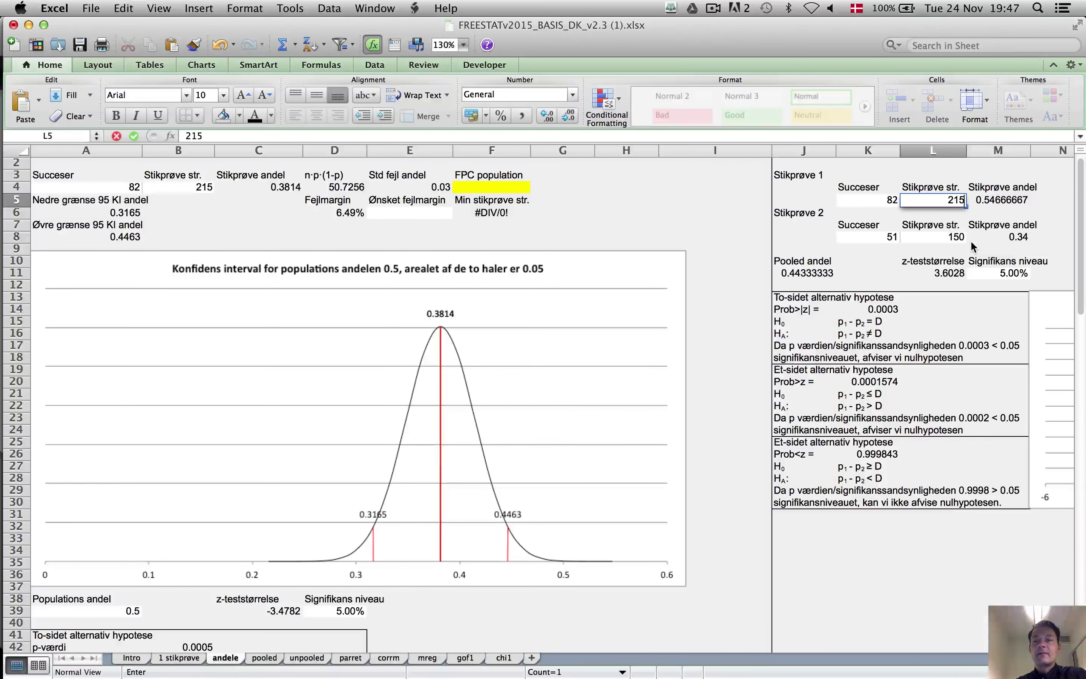
key("Return")
key("Down")
key("Down")
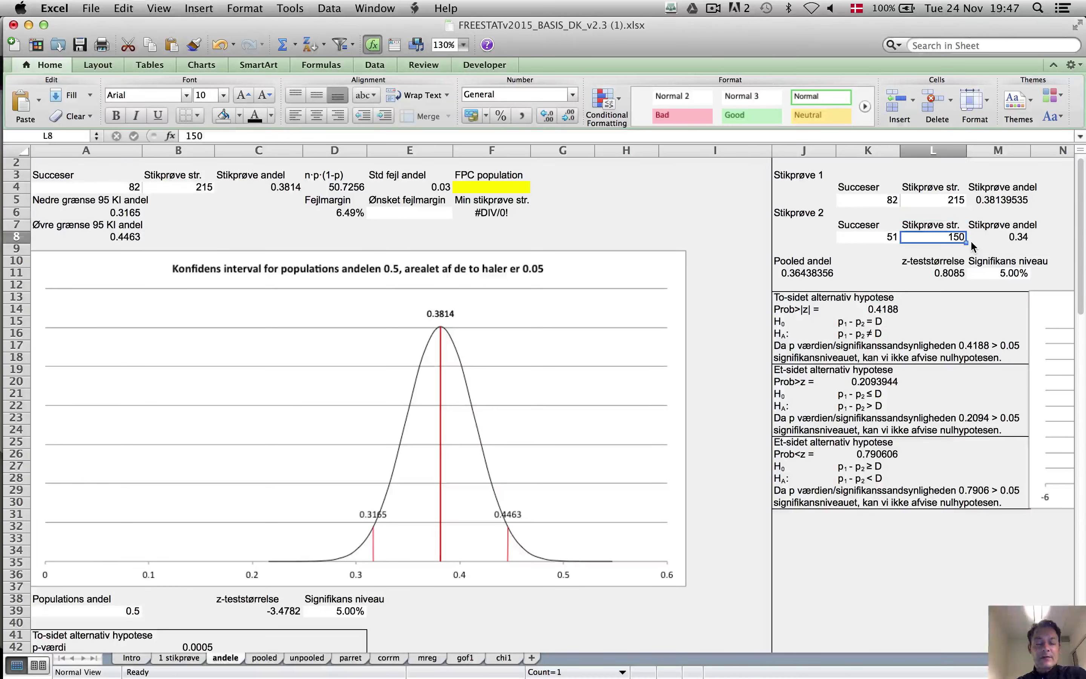
Look up the men's Group1 count and total in the Data ordinær eksamen 2014-15.xlsx pivot table and return to the FREESTAT workbook
left_click(375, 7)
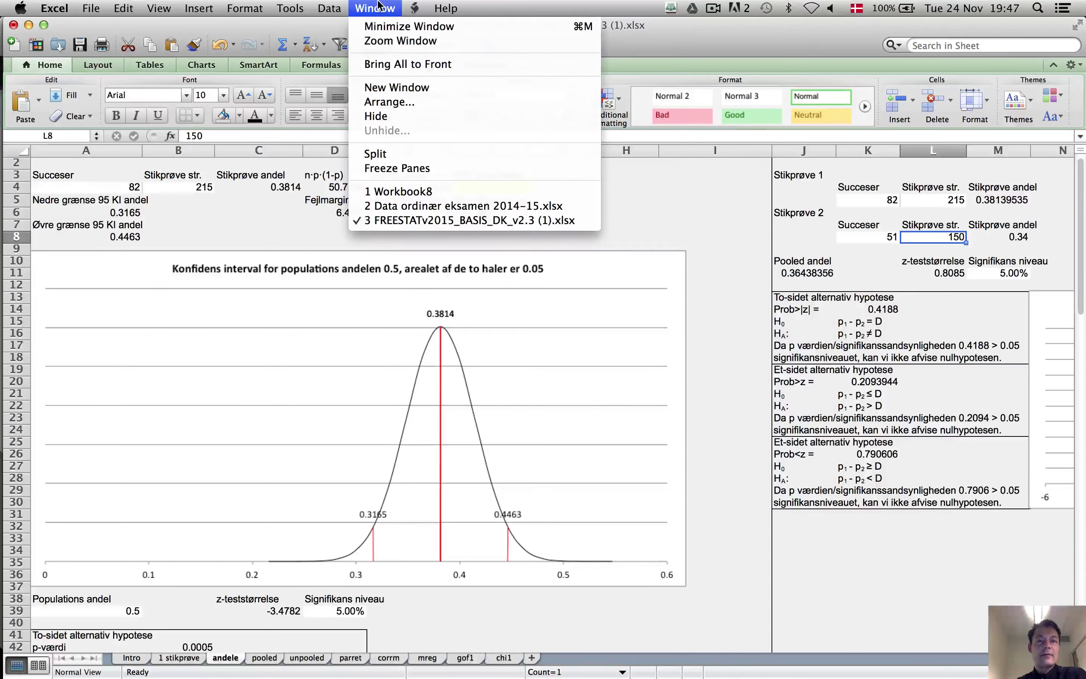
left_click(422, 206)
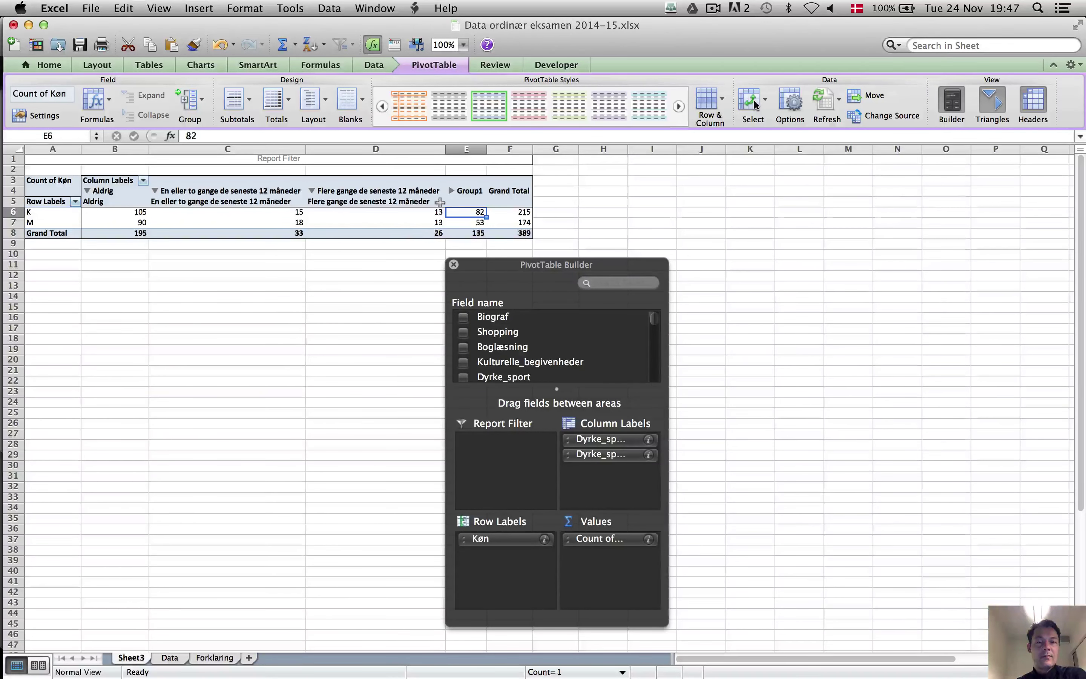
left_click(463, 224)
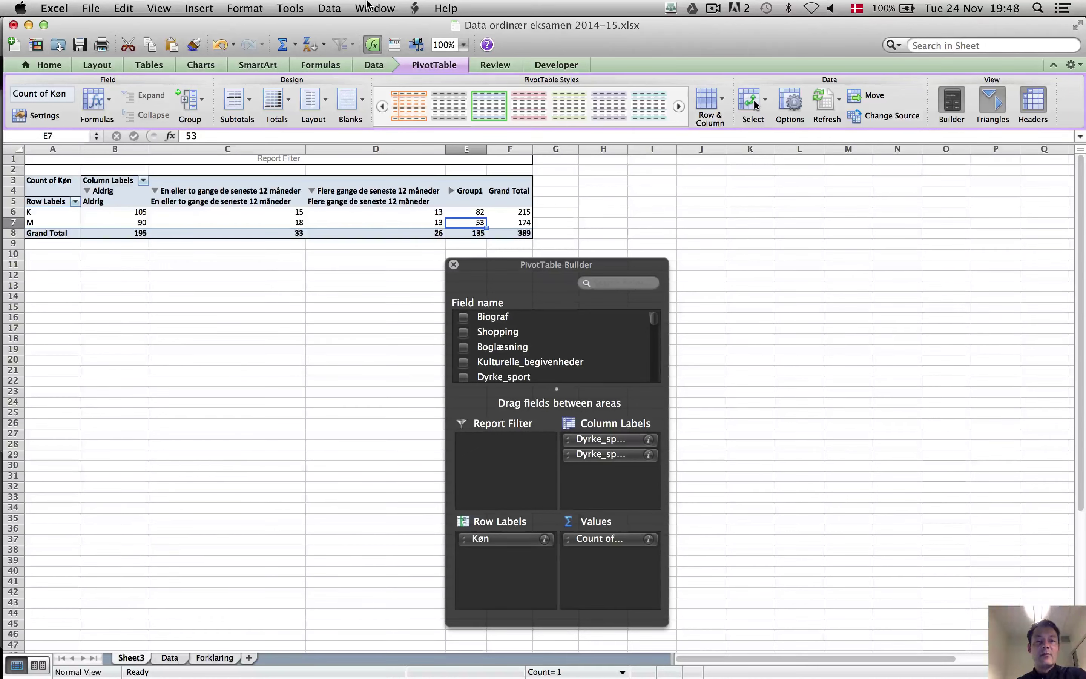
left_click(373, 8)
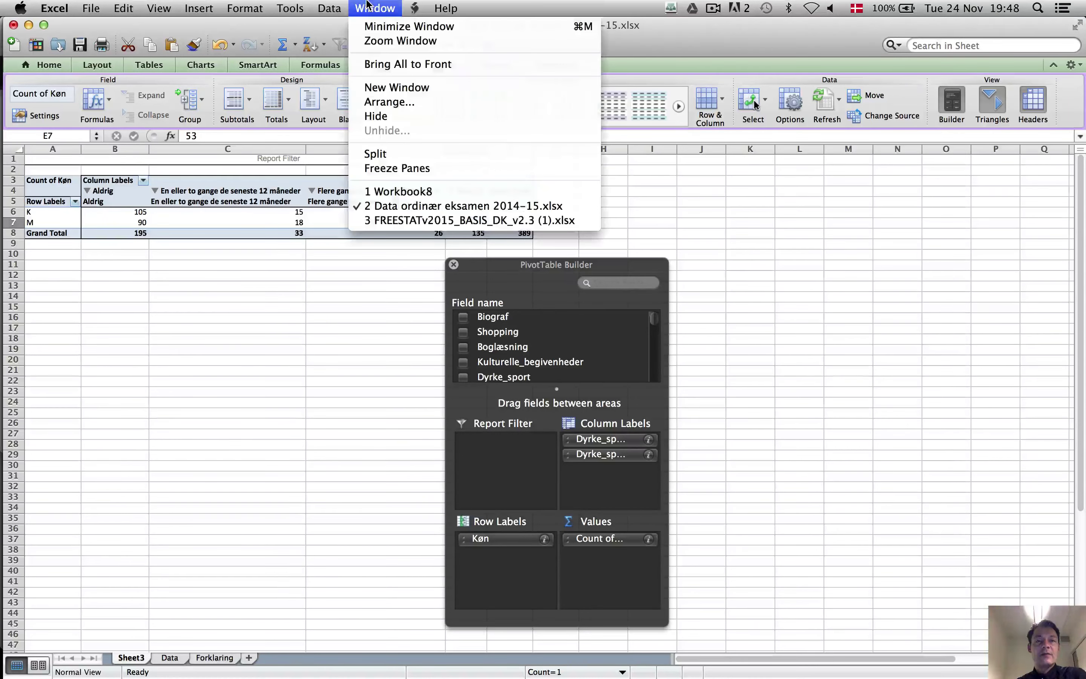
left_click(434, 221)
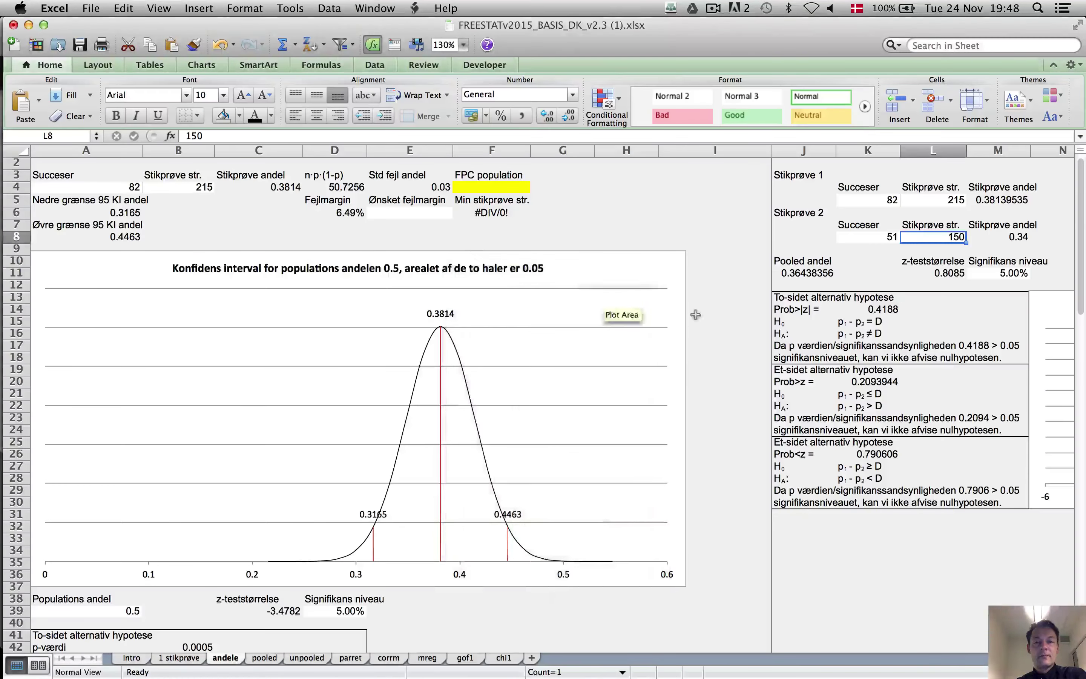
Set Stikprøve 2 to 53 successes with a sample size of 174 and select the two-sided hypothesis test block
left_click(878, 243)
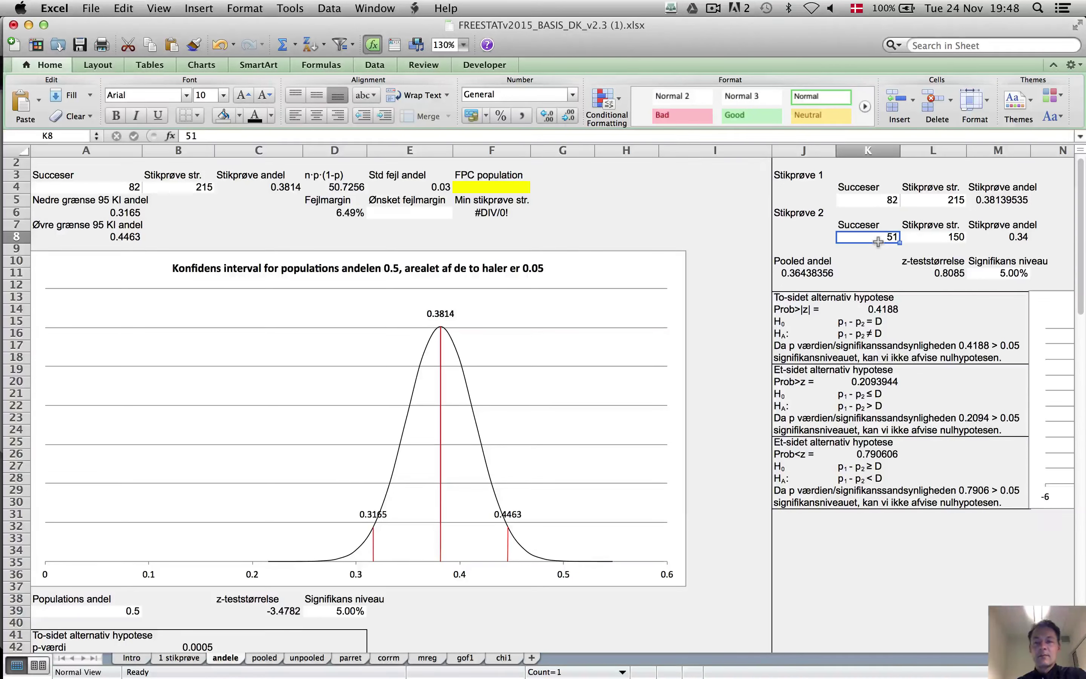
type("53")
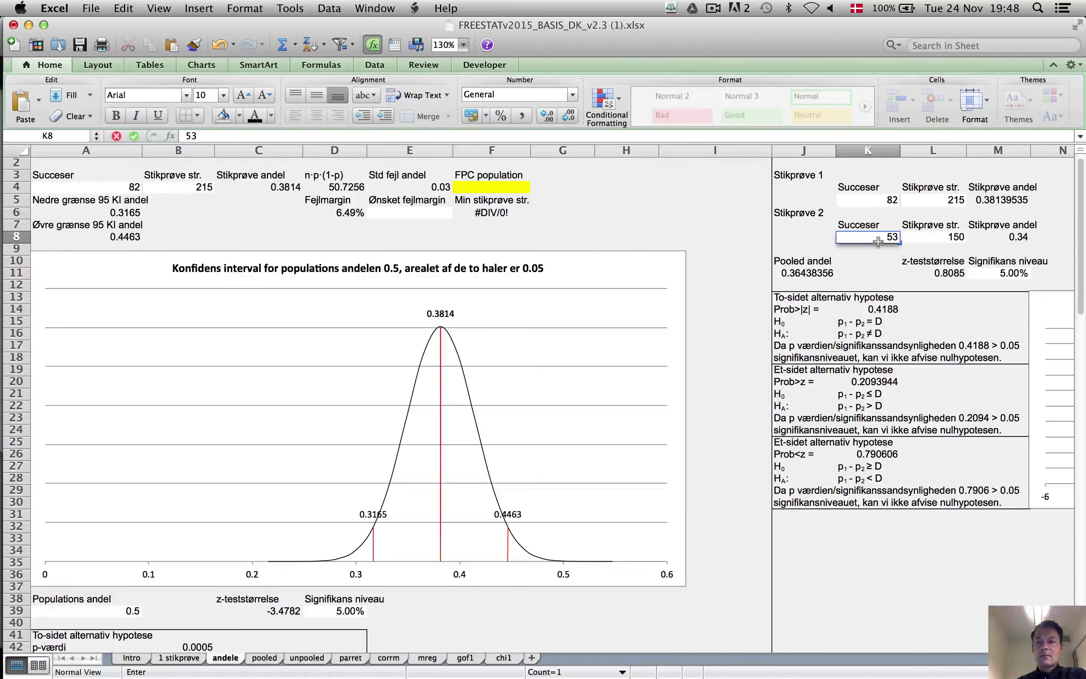
key("Tab")
type("174")
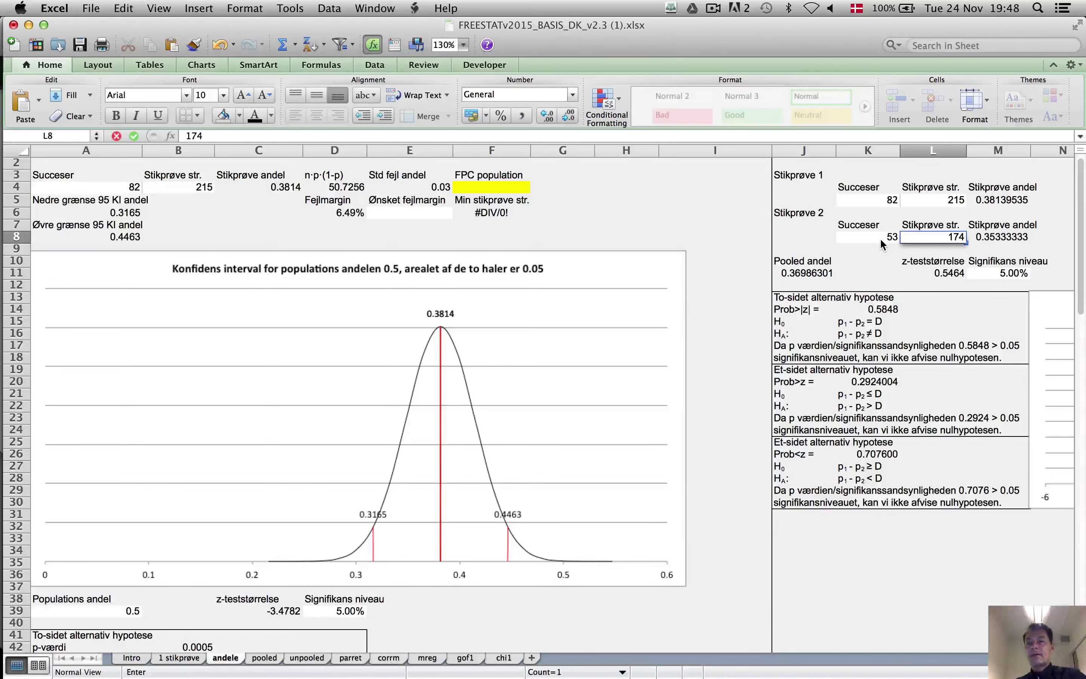
key("Tab")
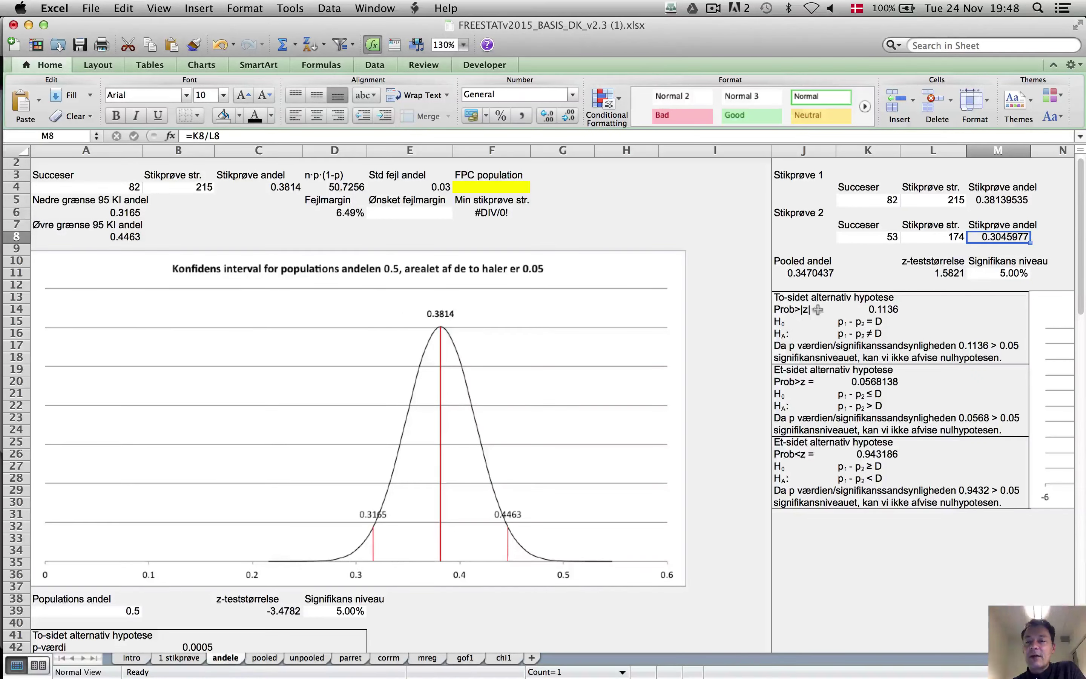
left_click_drag(780, 297, 918, 363)
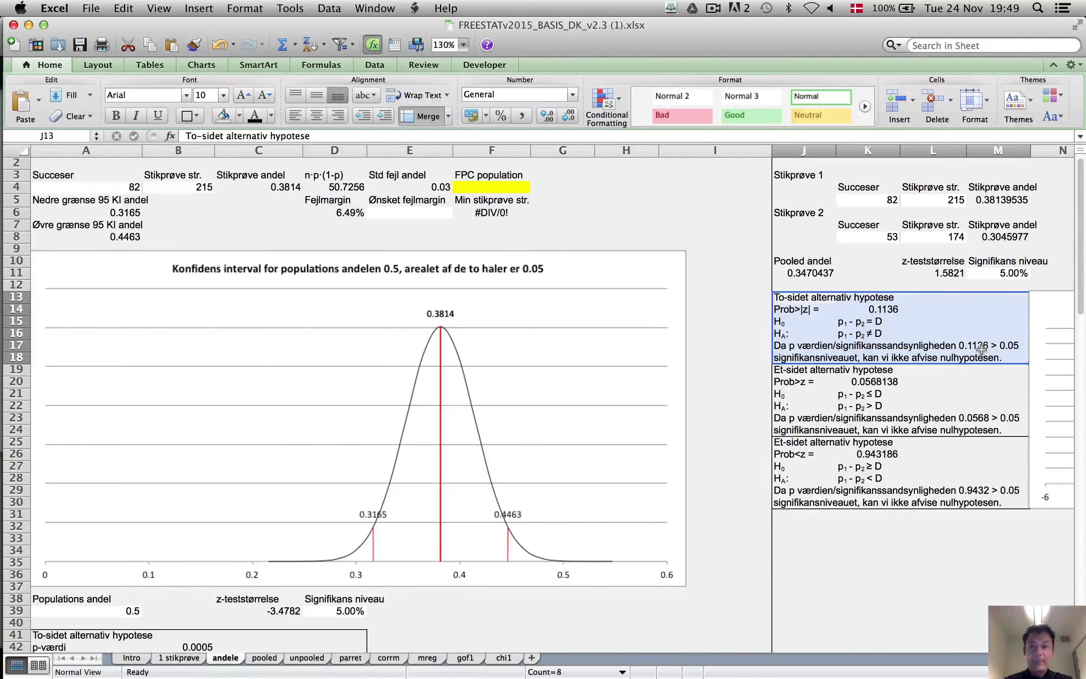
Return to the exam PDF in Preview, move on to Opgave 4, and bring up the Adobe Connect chat window
key("super+Tab")
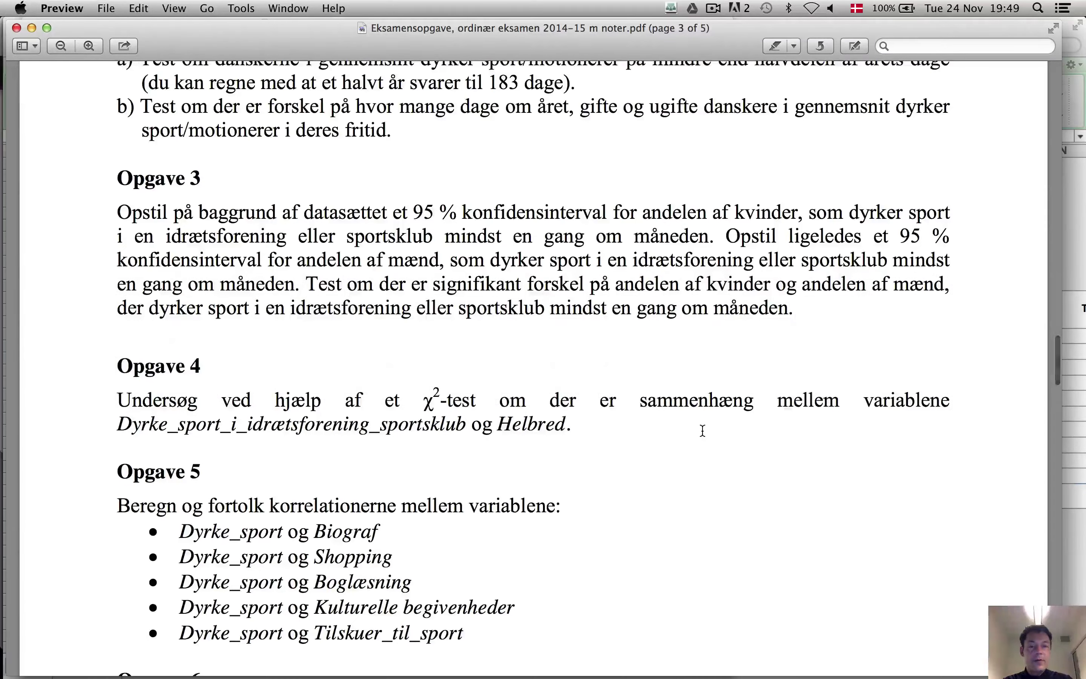
scroll(702, 431, "down", 3)
scroll(702, 430, "down", 1)
scroll(394, 225, "down", 3)
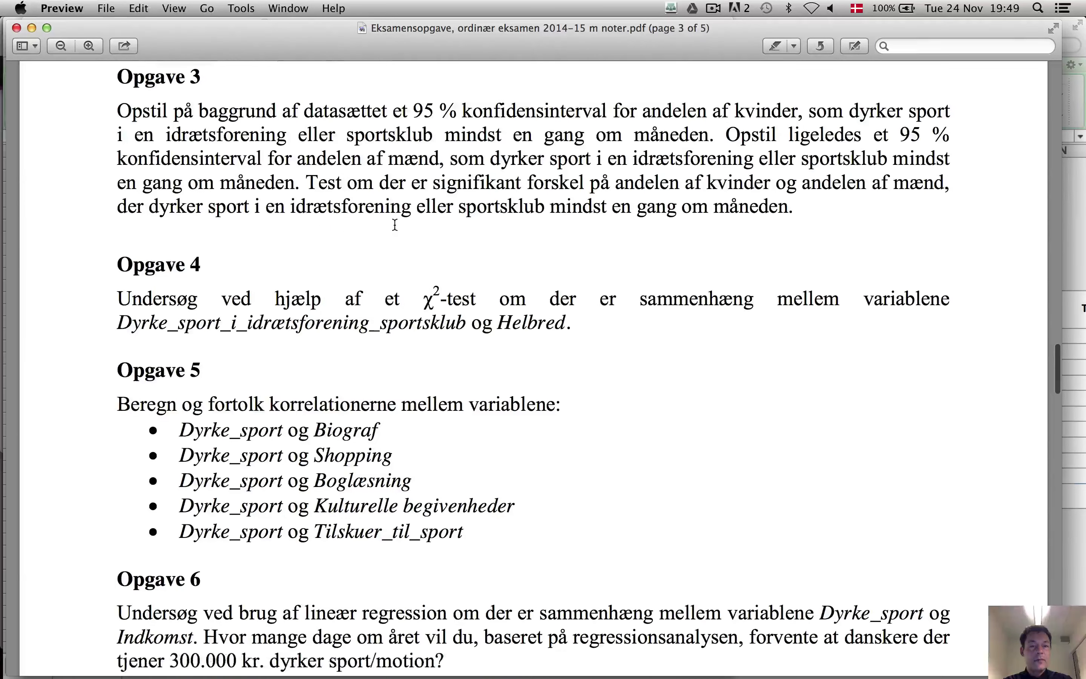
scroll(394, 224, "down", 1)
mouse_move(4, 622)
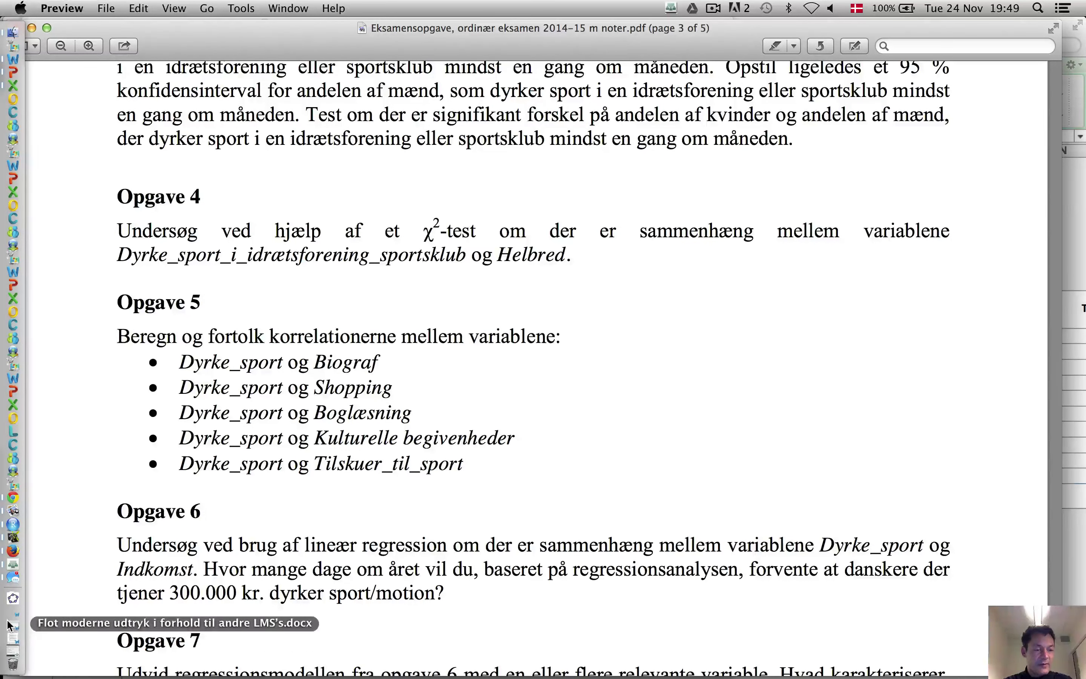
left_click(14, 566)
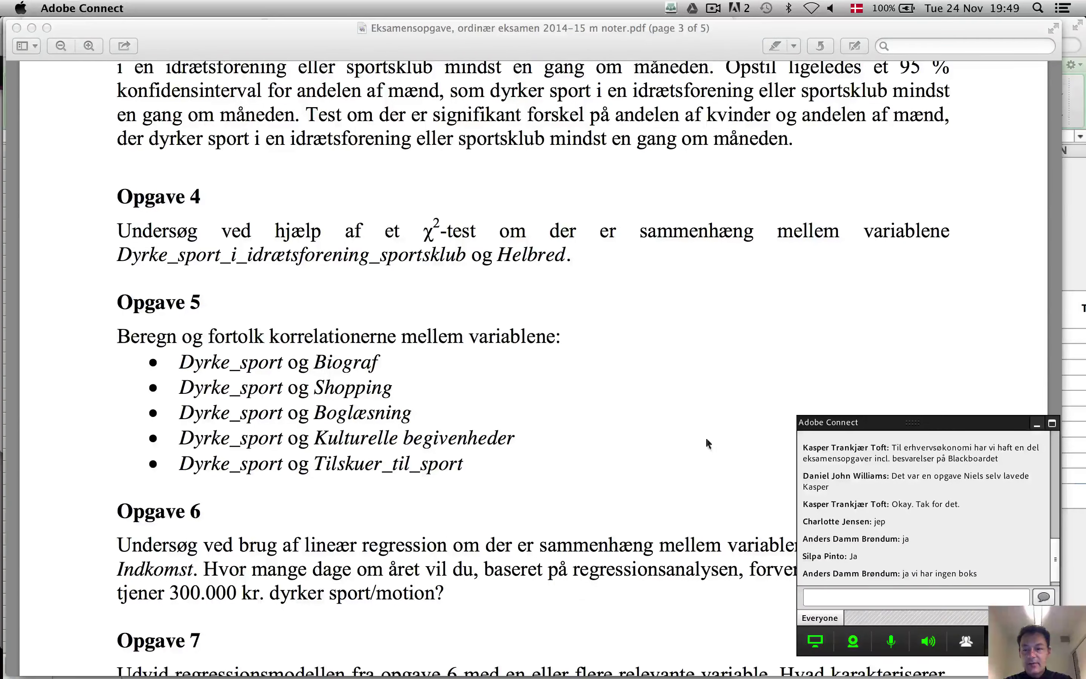
Read the Opgave 4 text on the χ²-test between Dyrke_sport_i_idrætsforening_sportsklub and Helbred
scroll(660, 377, "down", 3)
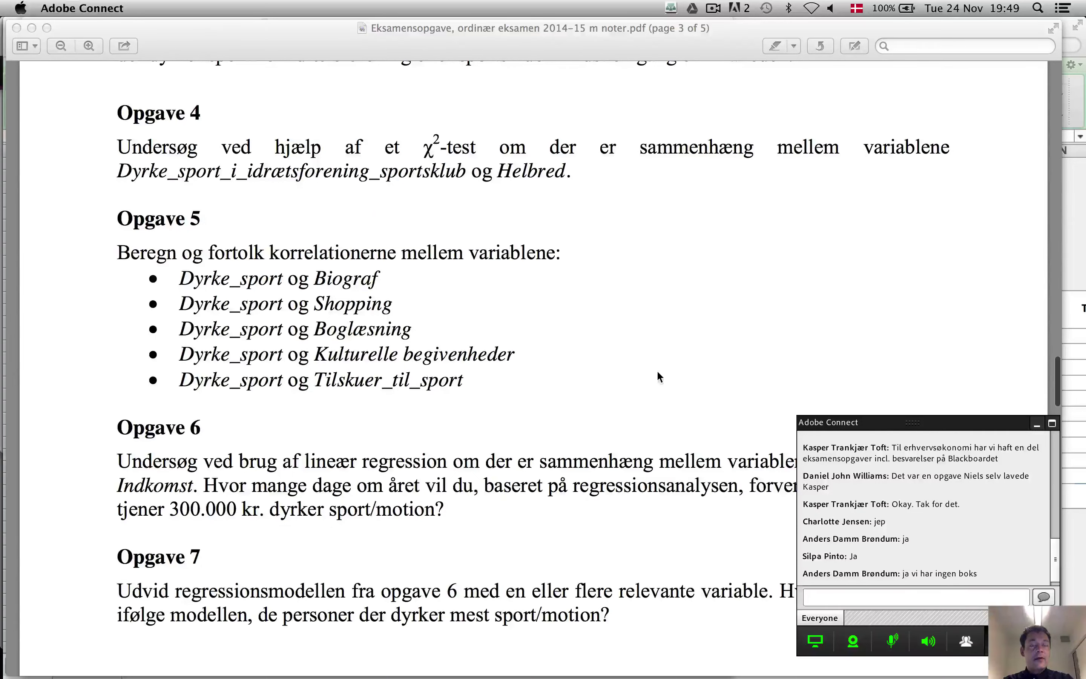
scroll(475, 174, "up", 3)
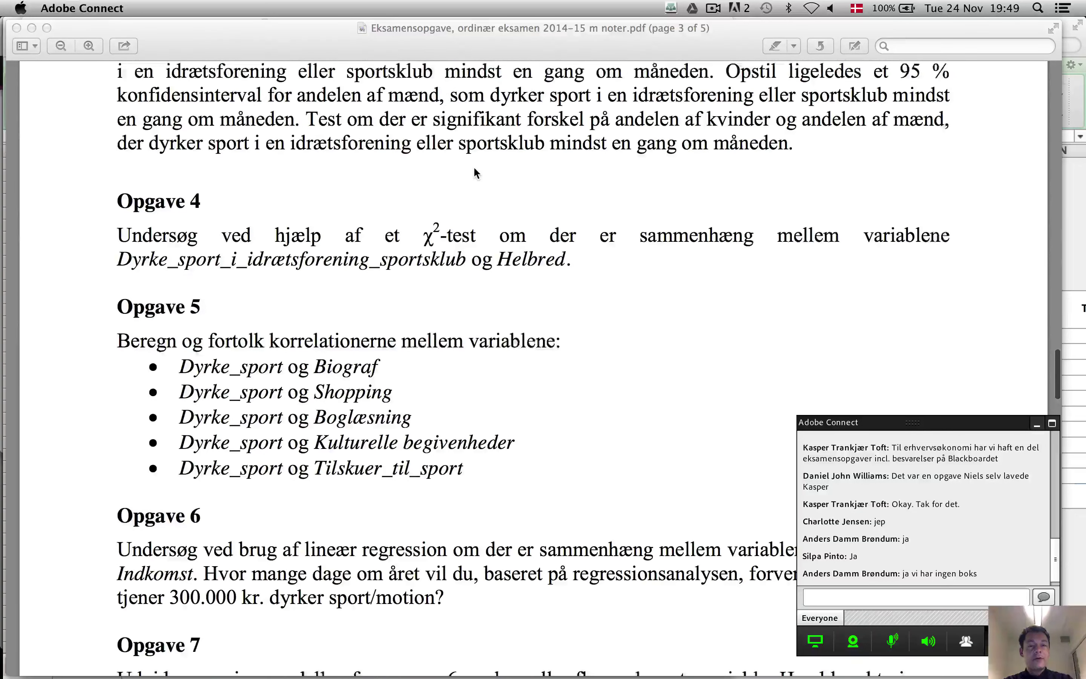
scroll(476, 175, "down", 1)
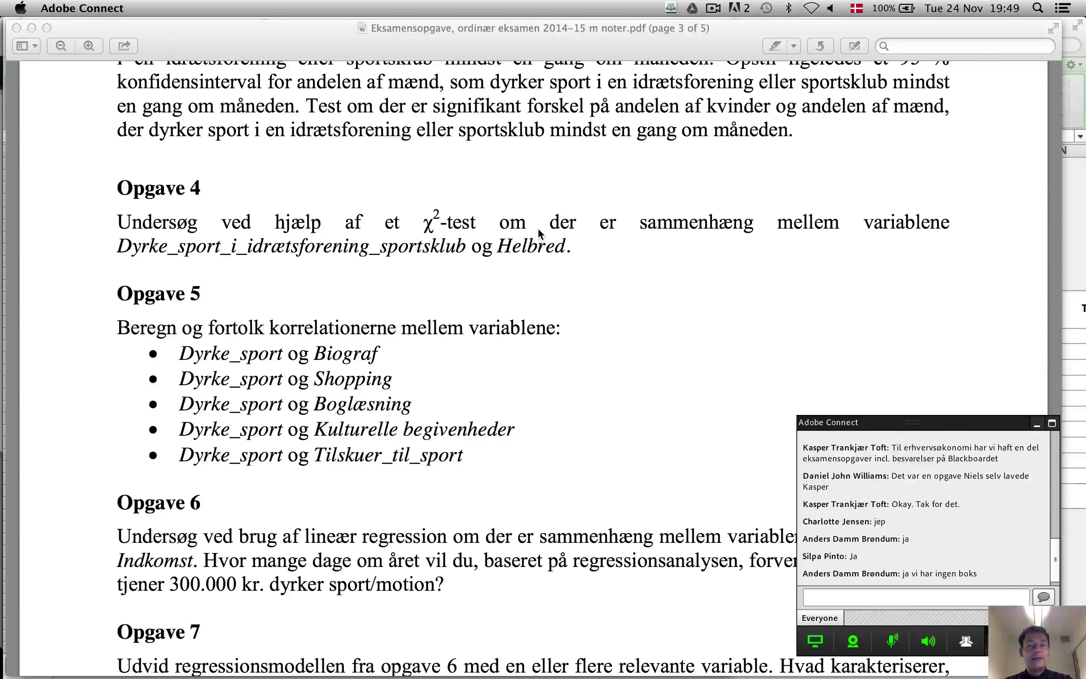
scroll(540, 233, "down", 1)
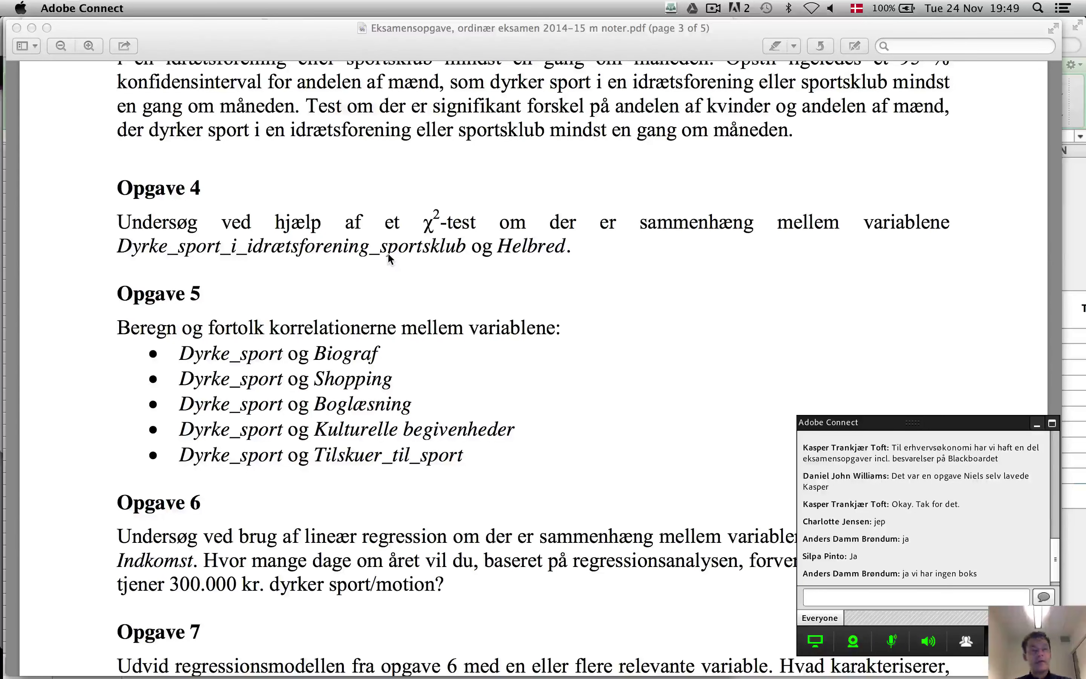
Switch to Excel and bring the pivot table in the Data ordinær eksamen 2014-15.xlsx workbook to the front
key("super+Tab")
key("super+Tab")
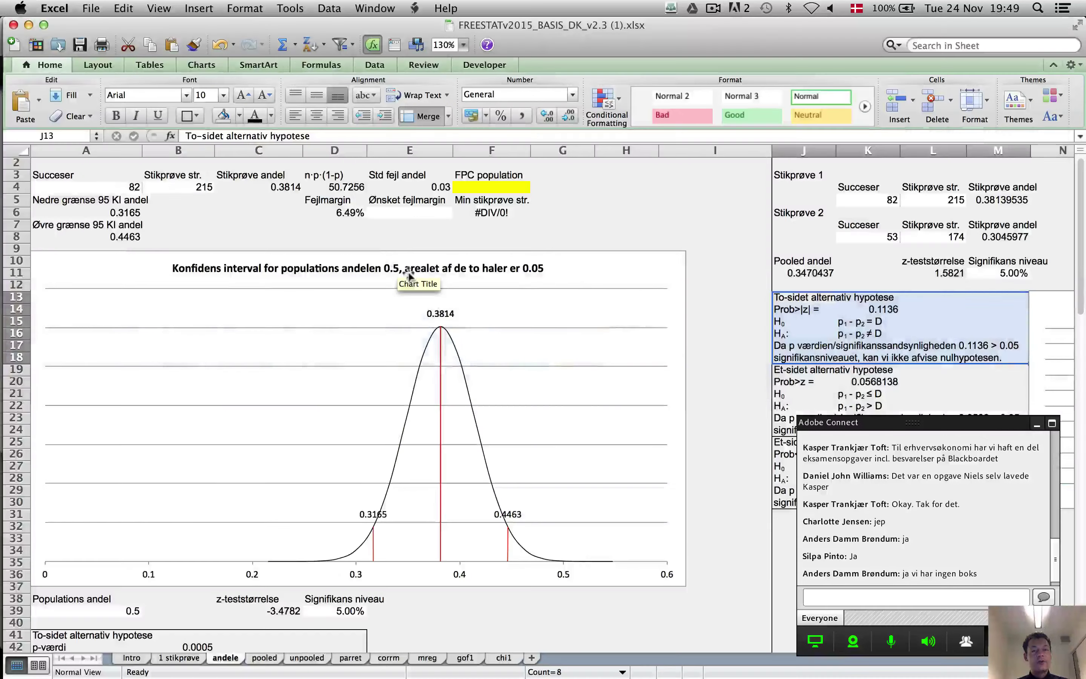
key("super+grave")
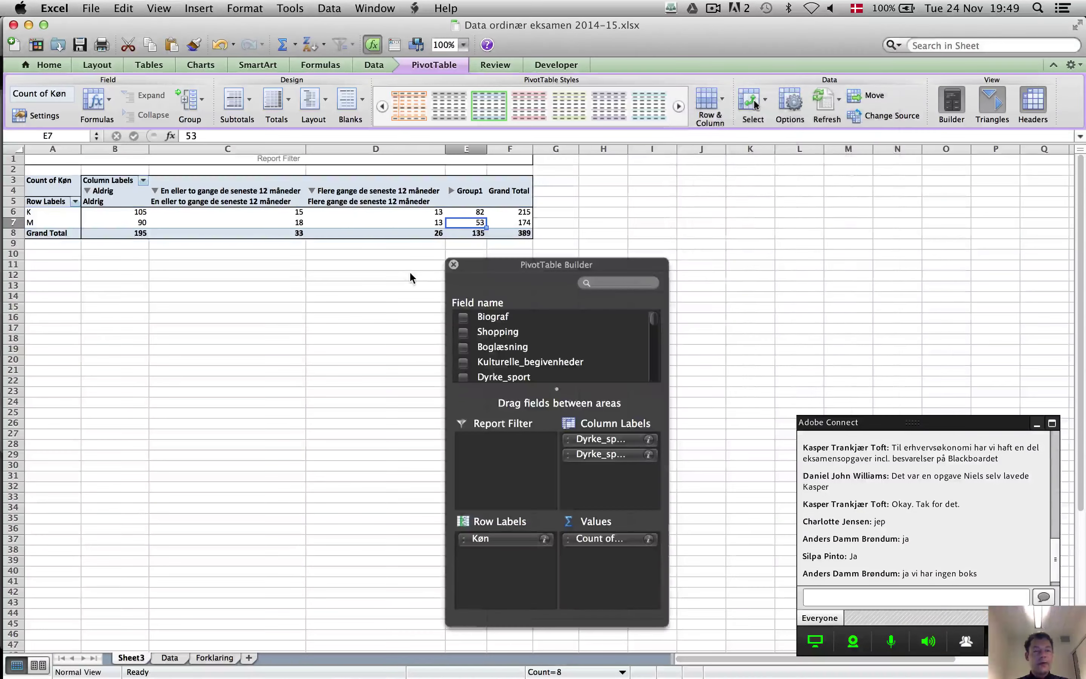
key("super+grave")
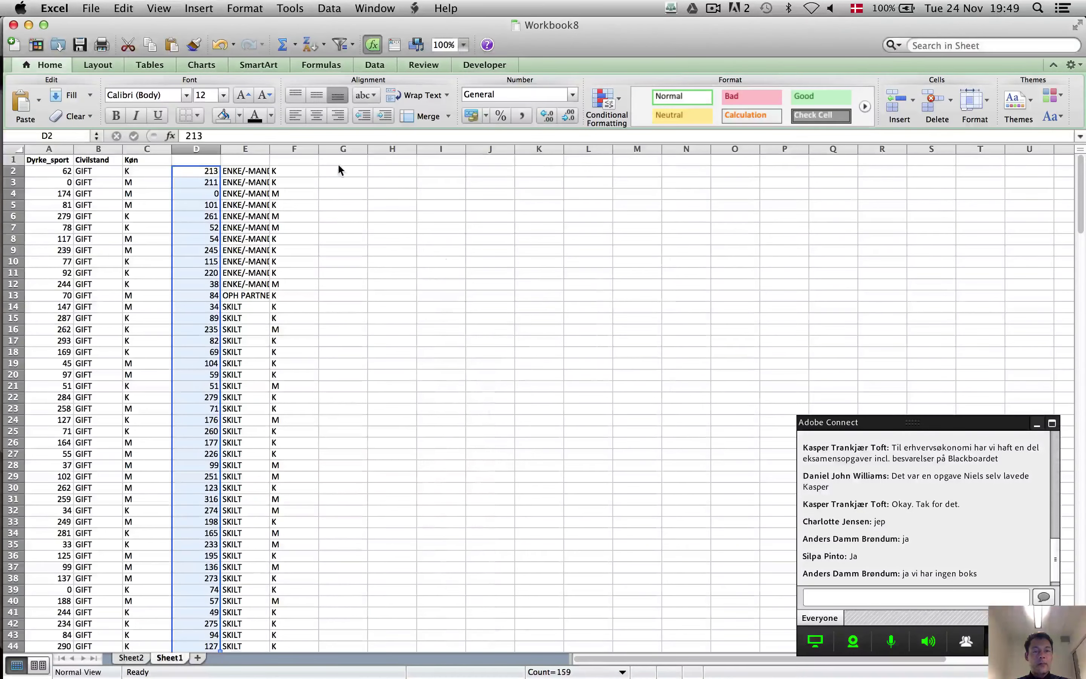
key("super+grave")
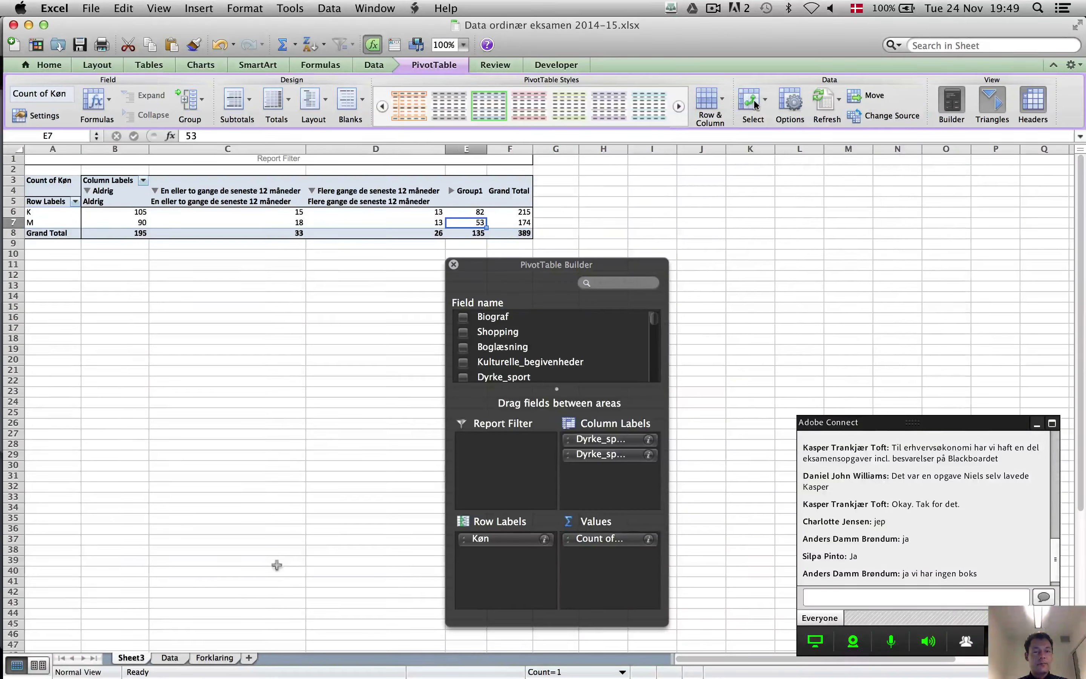
Copy the Dyrke_sport_i_idrætsforening_sportsklub column with its header from the Data sheet
left_click(175, 659)
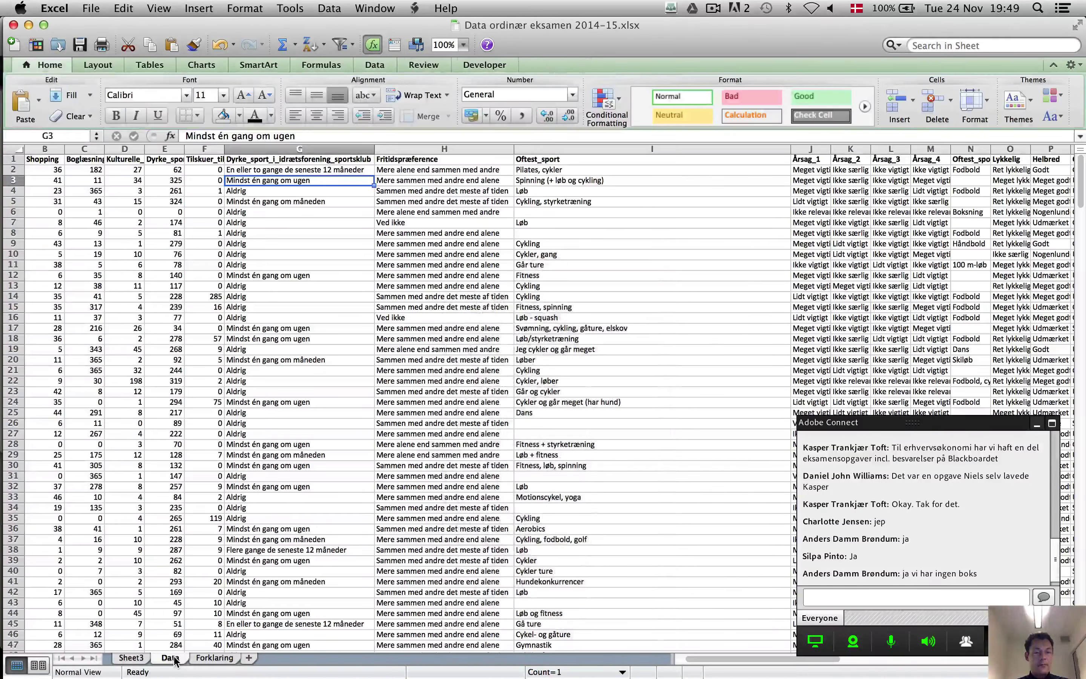
left_click(308, 160)
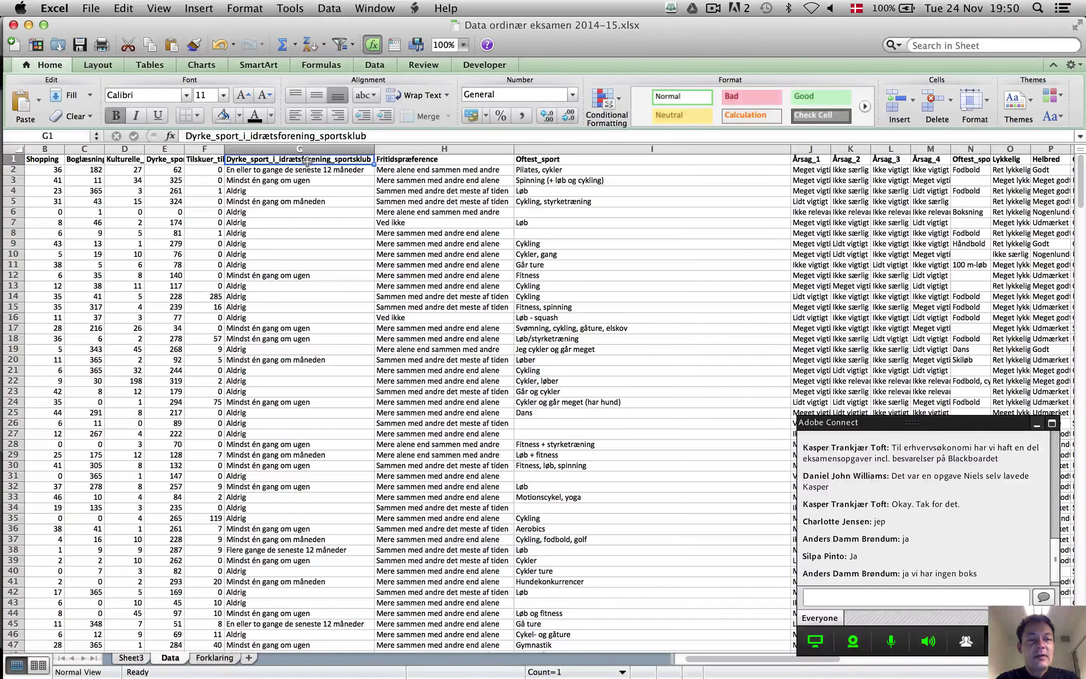
key("super+shift+Down")
key("super+c")
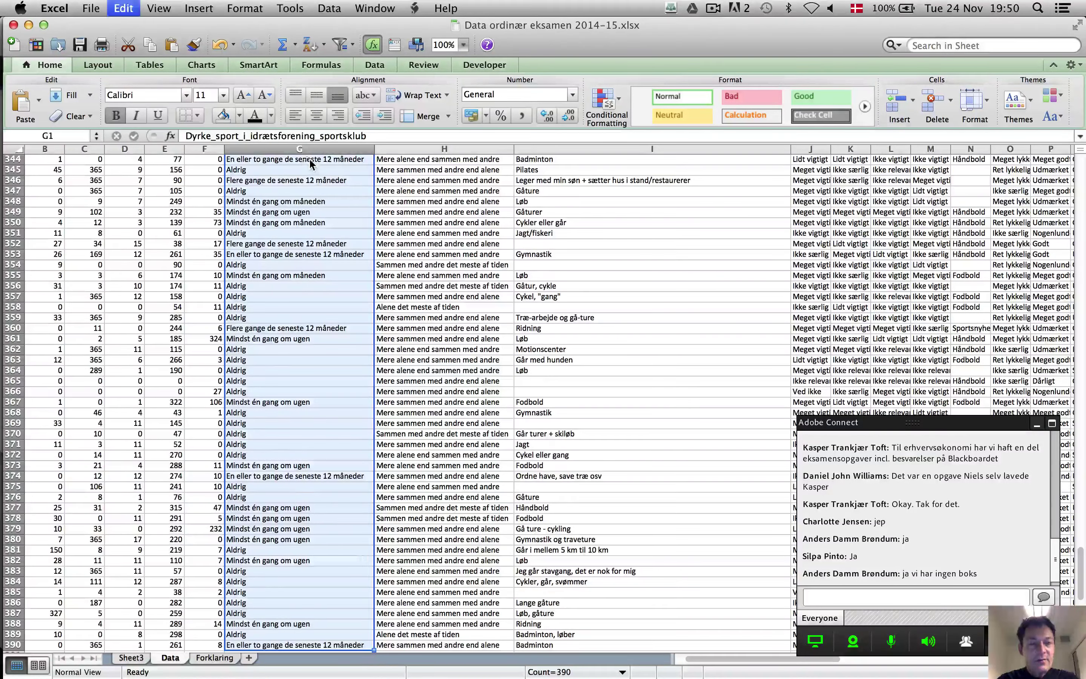
Bring the FREESTATv2015_BASIS_DK_v2.3 (1).xlsx workbook forward and examine the observed-data input table on its chi1 sheet
left_click(374, 8)
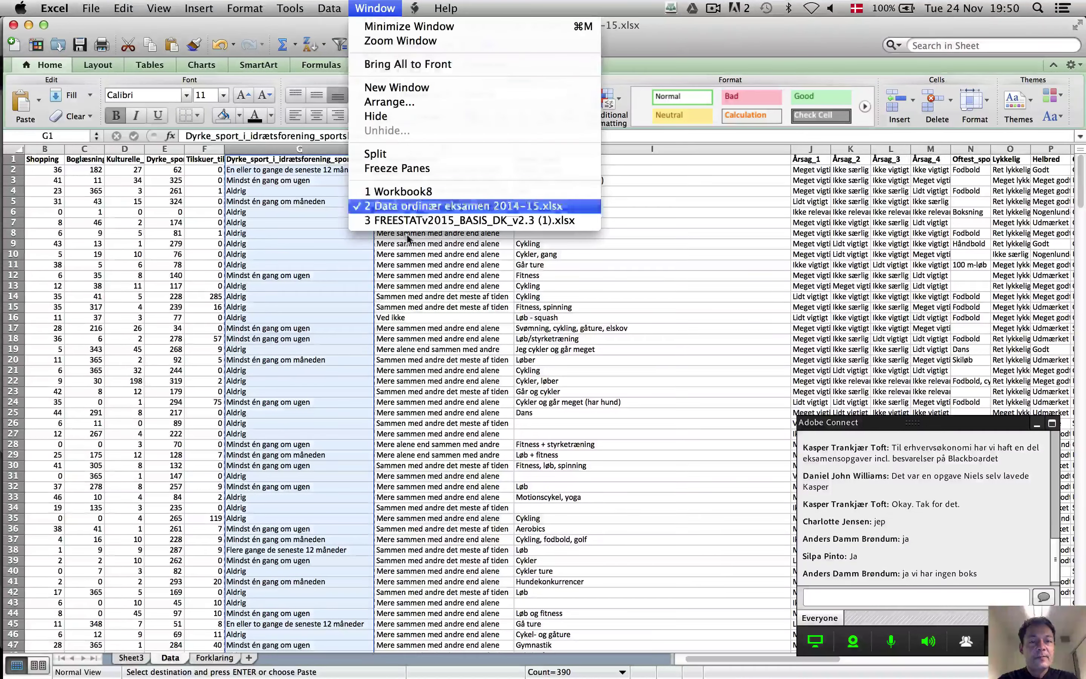
left_click(434, 220)
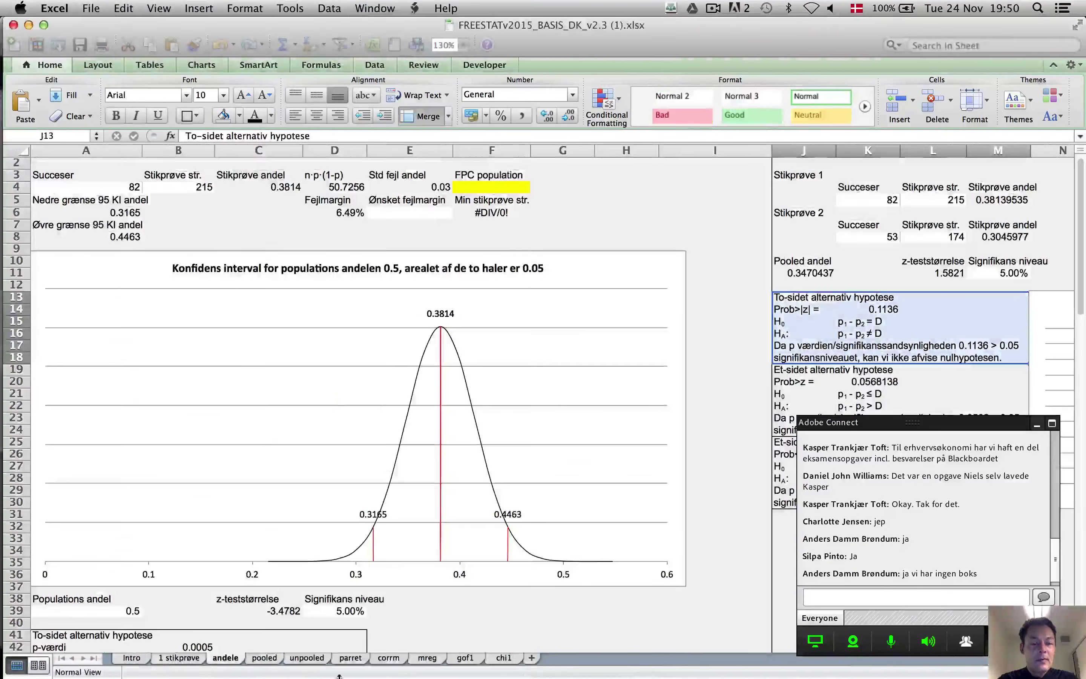
left_click(498, 658)
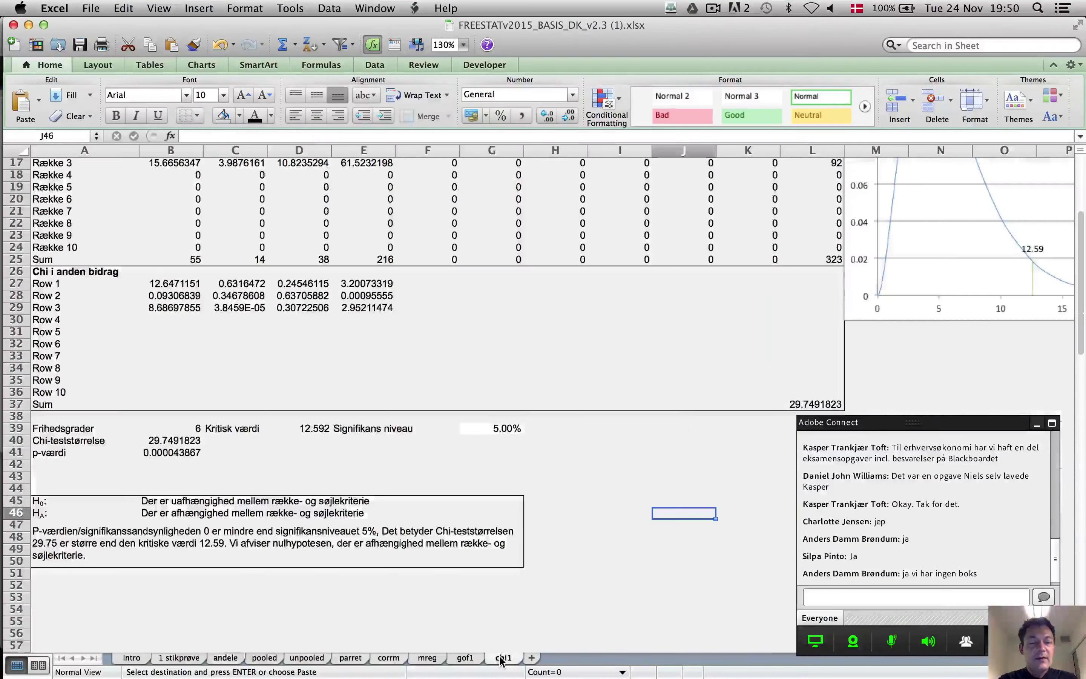
scroll(204, 453, "down", 1)
scroll(204, 454, "up", 10)
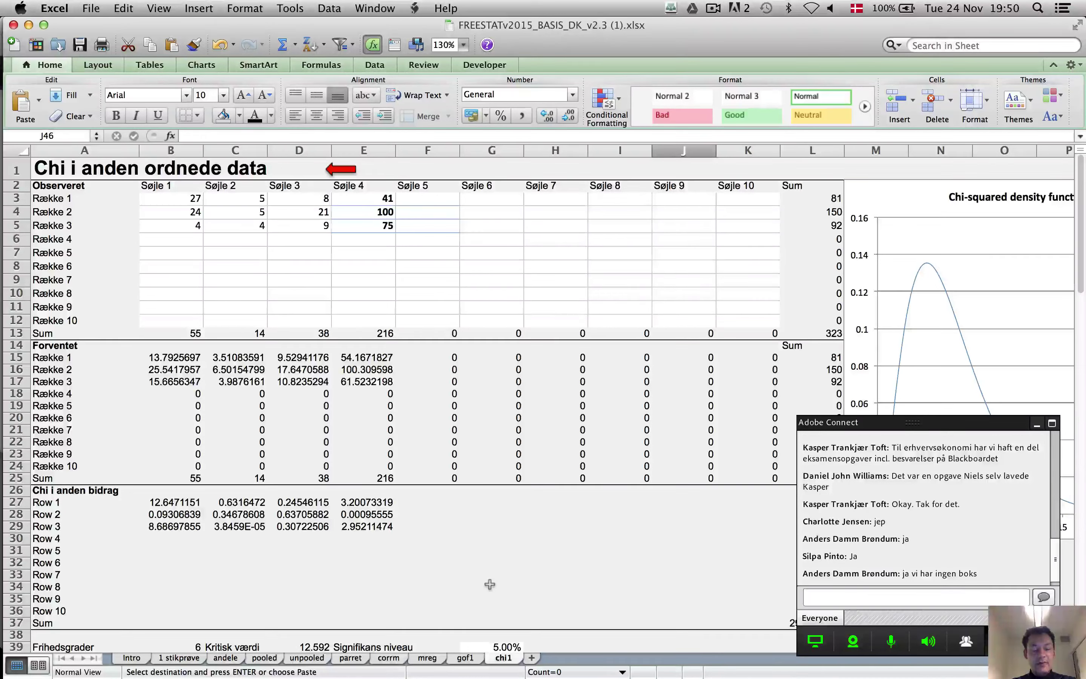
Return to the Data ordinær eksamen 2014-15.xlsx workbook and create a pivot table from the Data sheet's records
key("super+grave")
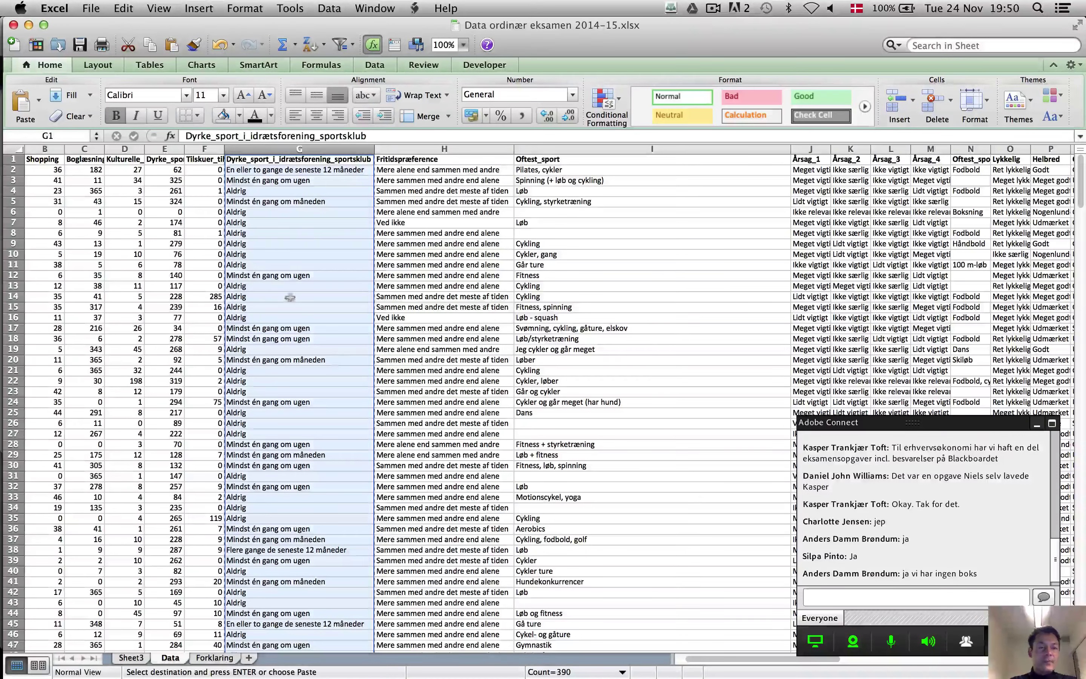
left_click(231, 181)
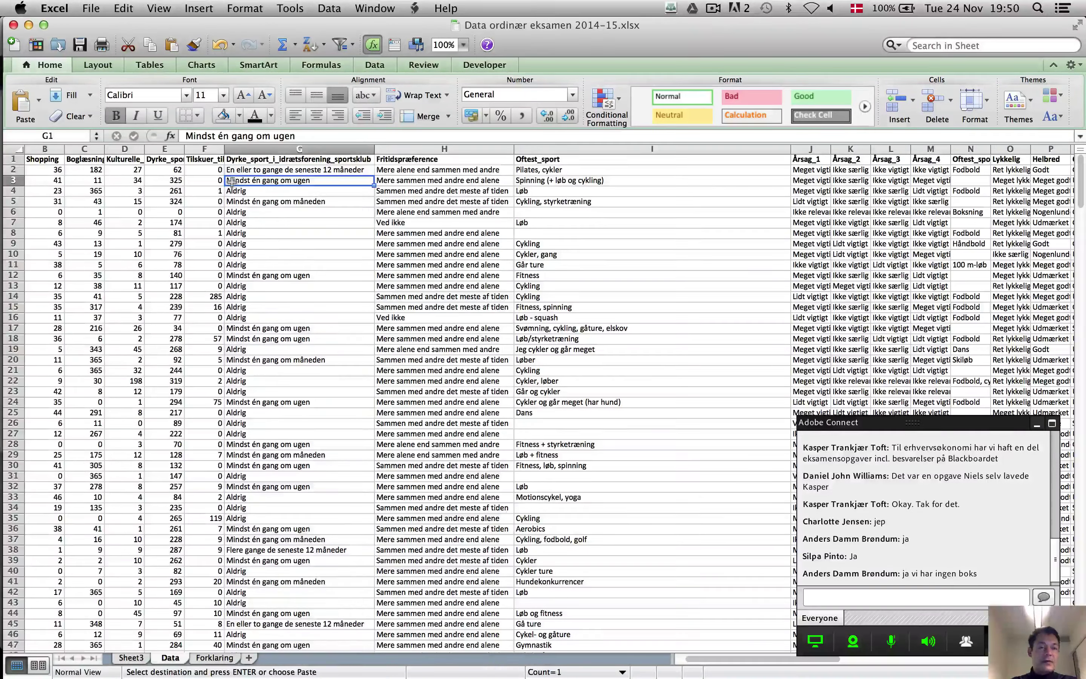
left_click(384, 65)
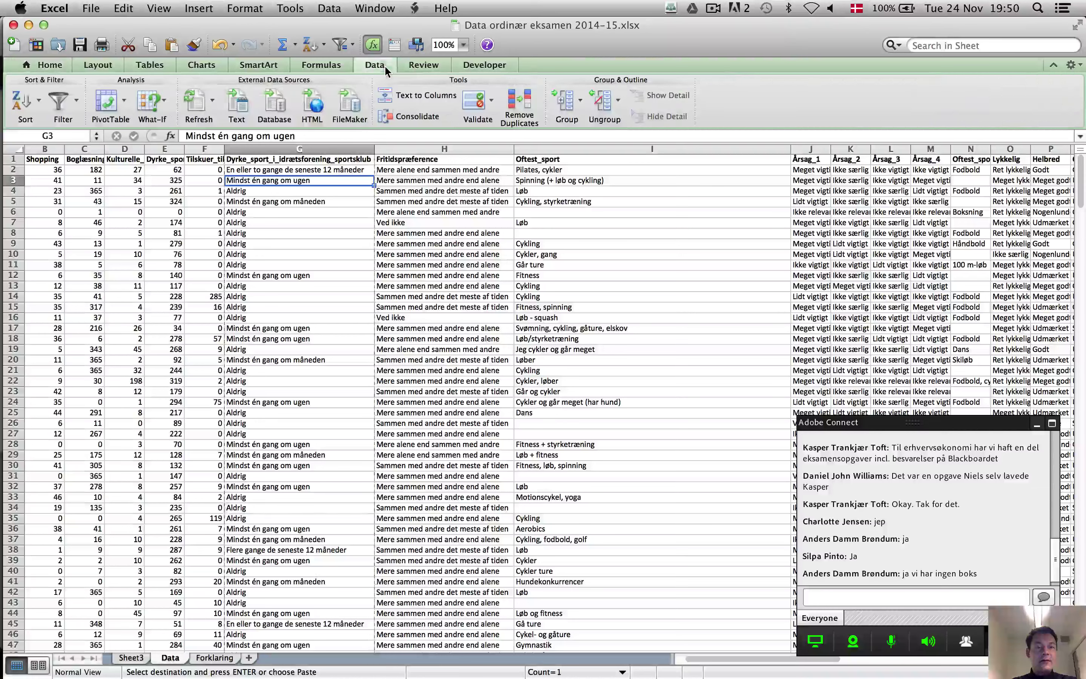
left_click(115, 104)
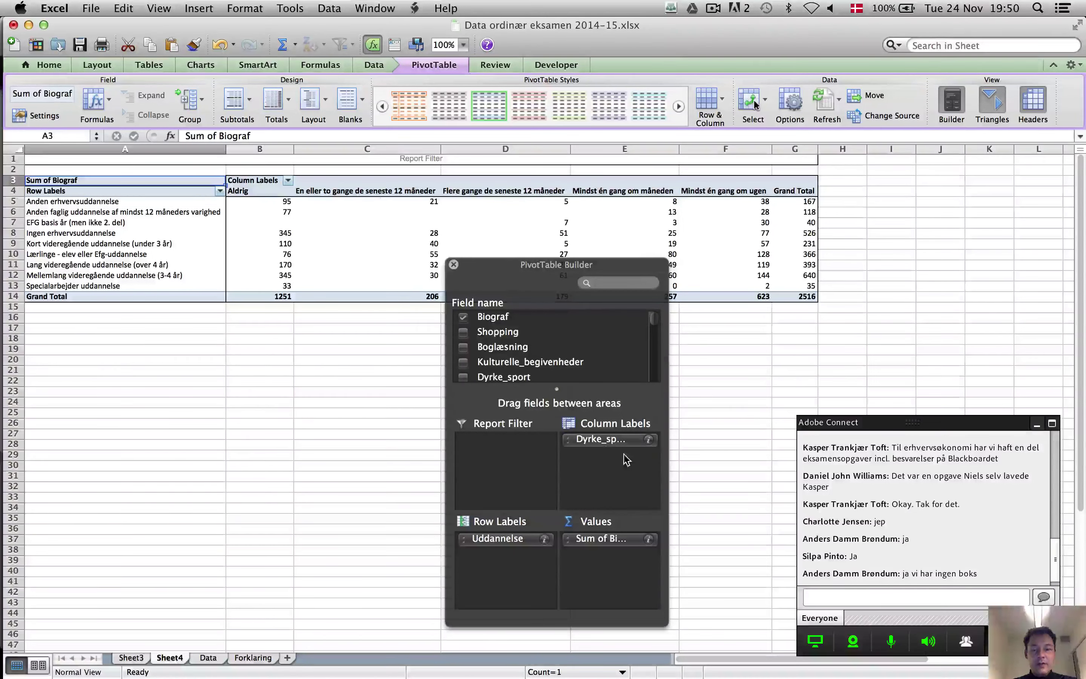
left_click(629, 441)
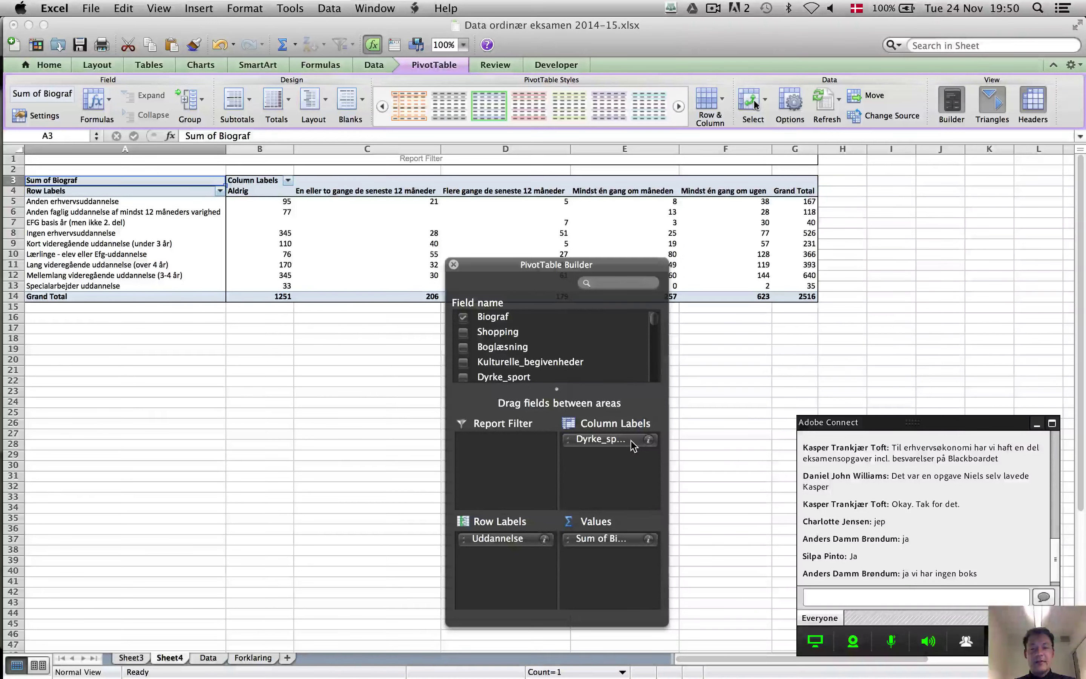
Check in the exam PDF in Preview which variables Opgave 4 compares, and return to Excel
key("super+Tab")
key("super+Tab")
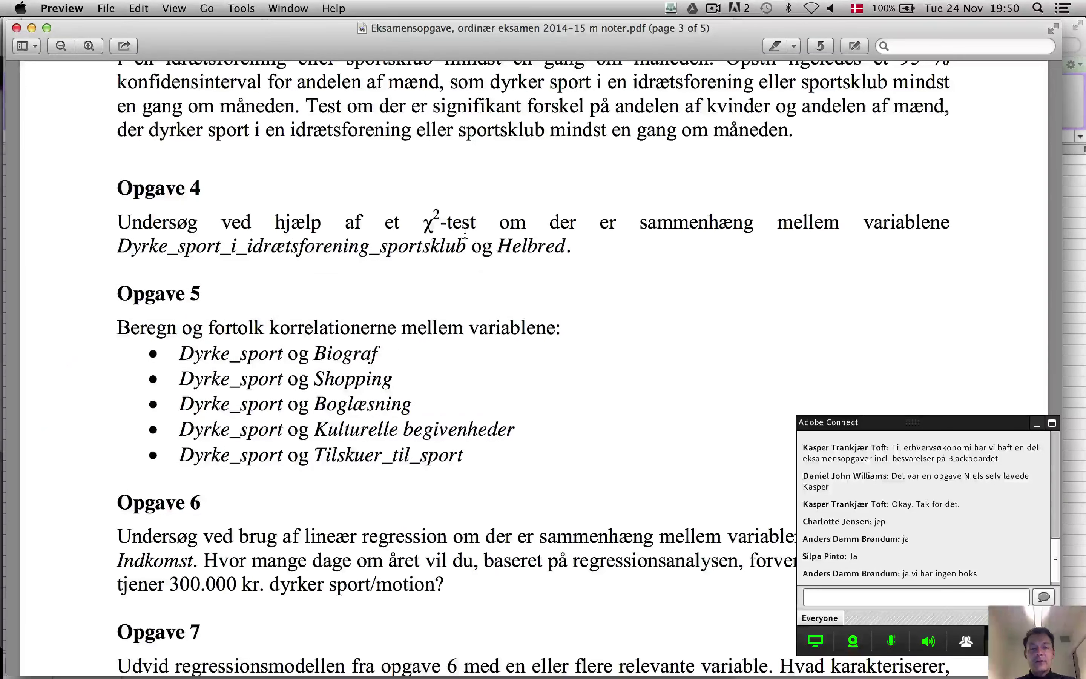
key("super+Tab")
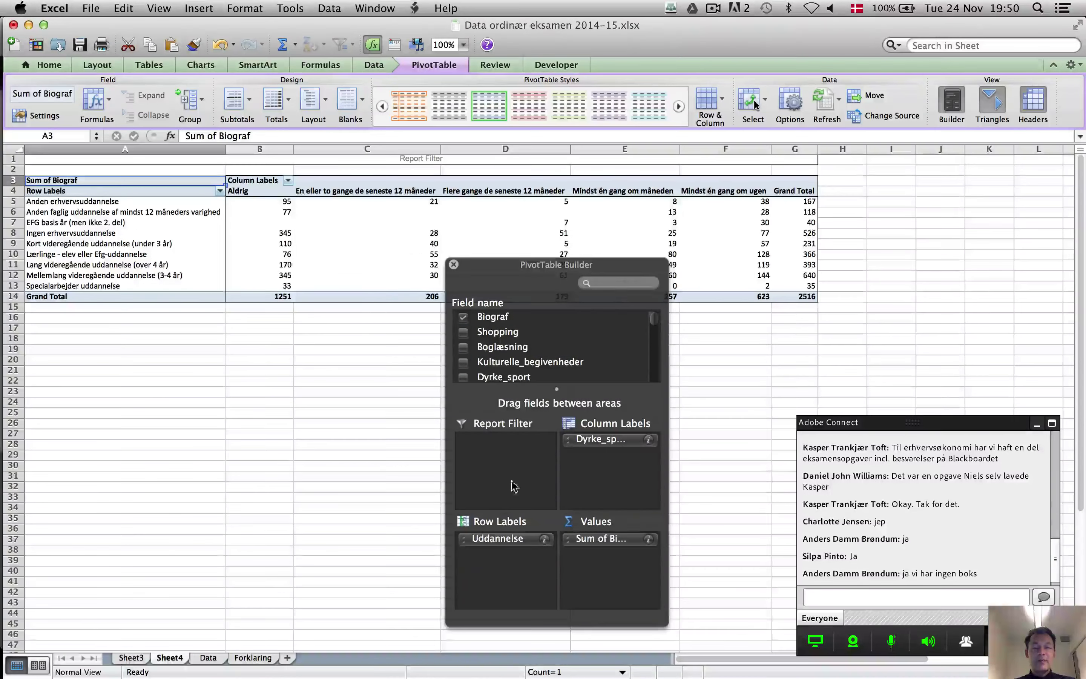
Replace Uddannelse with Helbred as the row labels of the new pivot table
left_click_drag(512, 543, 302, 547)
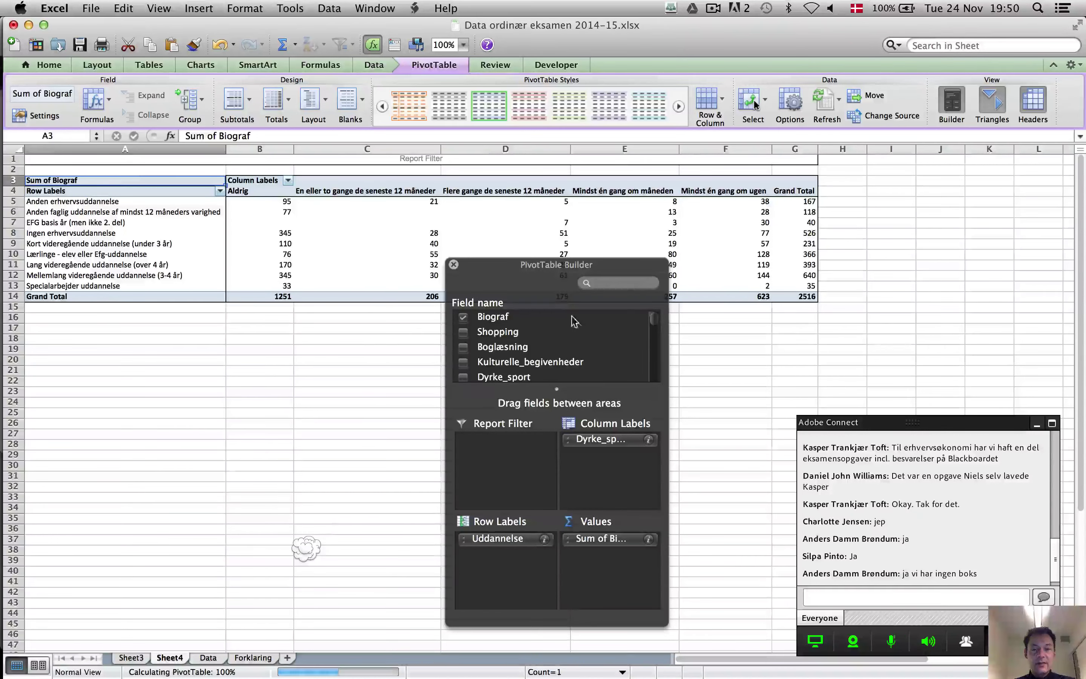
scroll(564, 350, "down", 10)
scroll(564, 353, "down", 5)
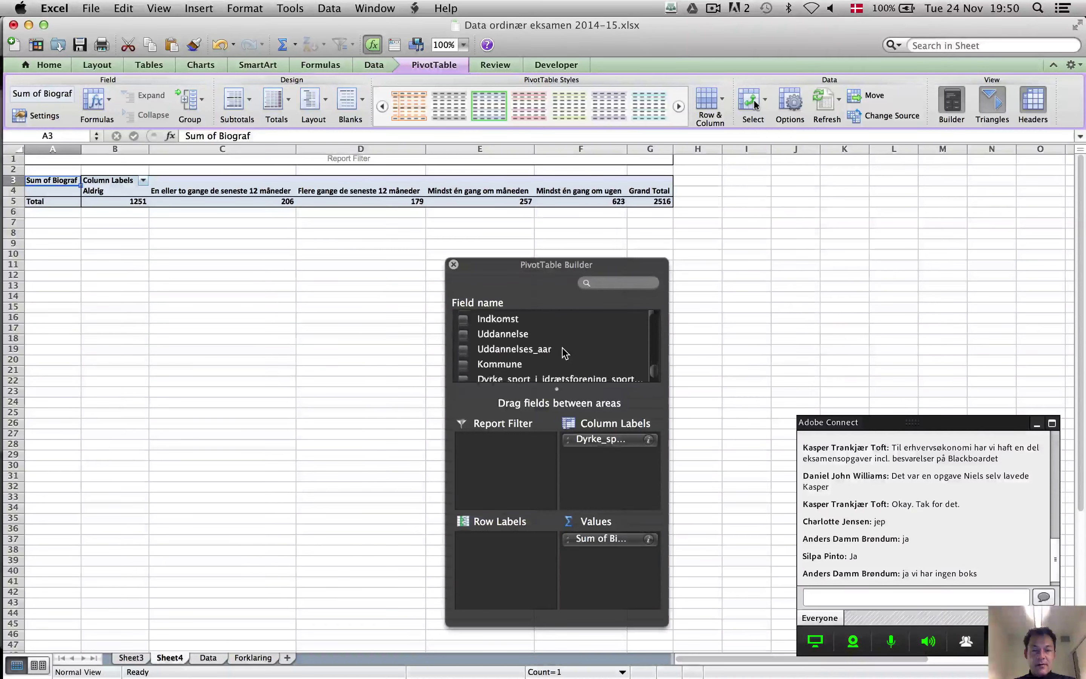
scroll(565, 354, "up", 1)
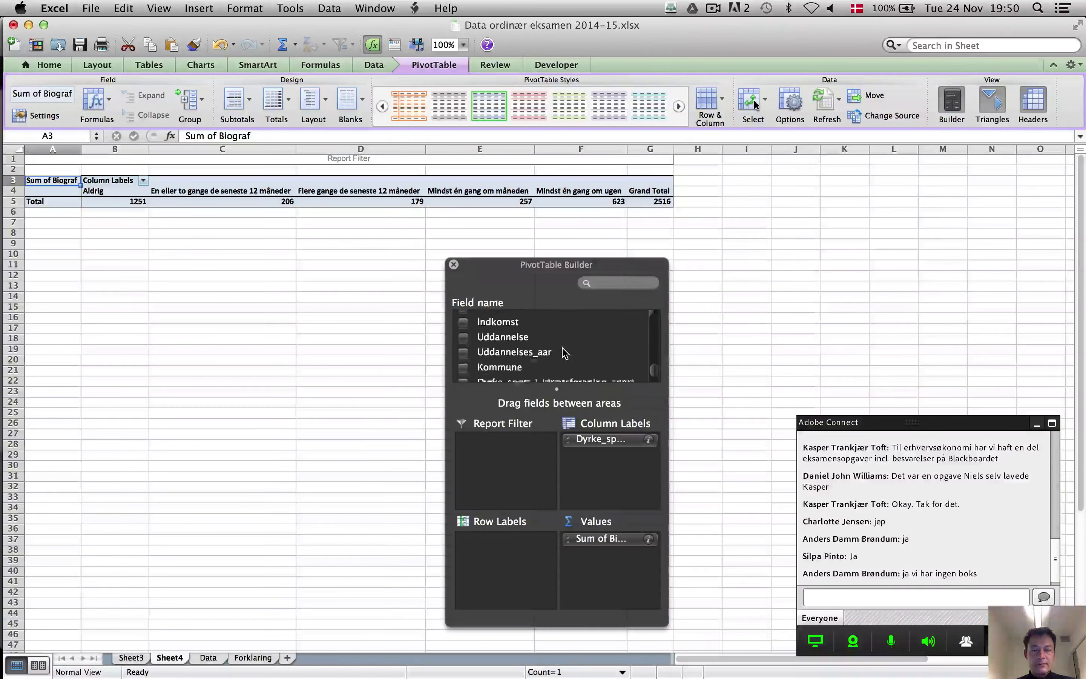
scroll(569, 368, "up", 5)
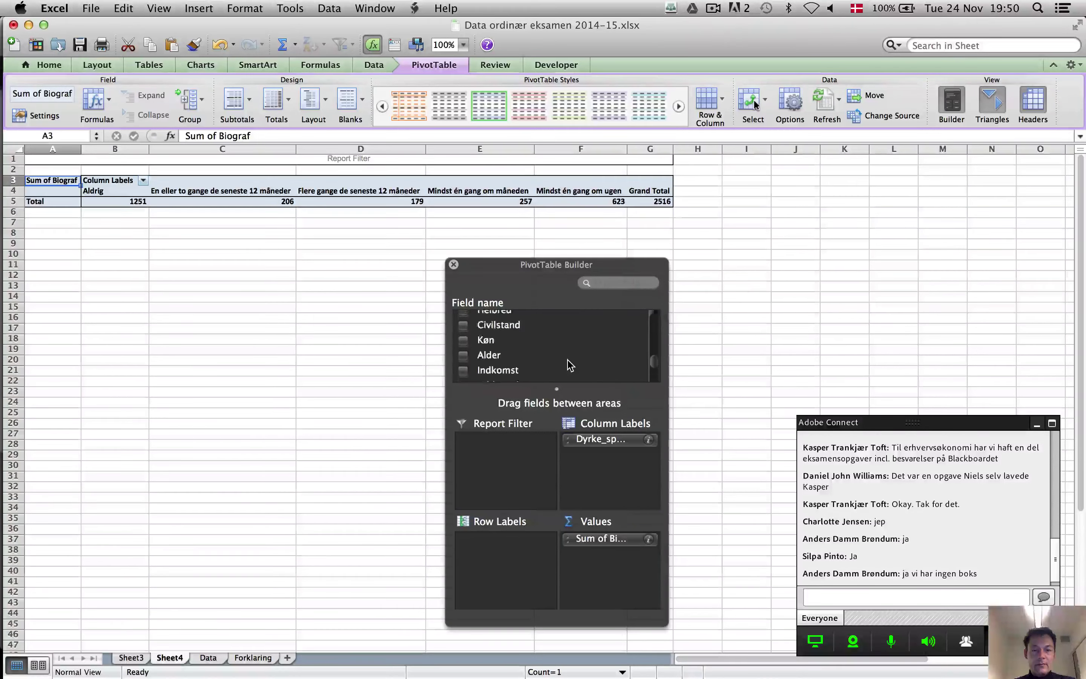
left_click_drag(500, 344, 517, 595)
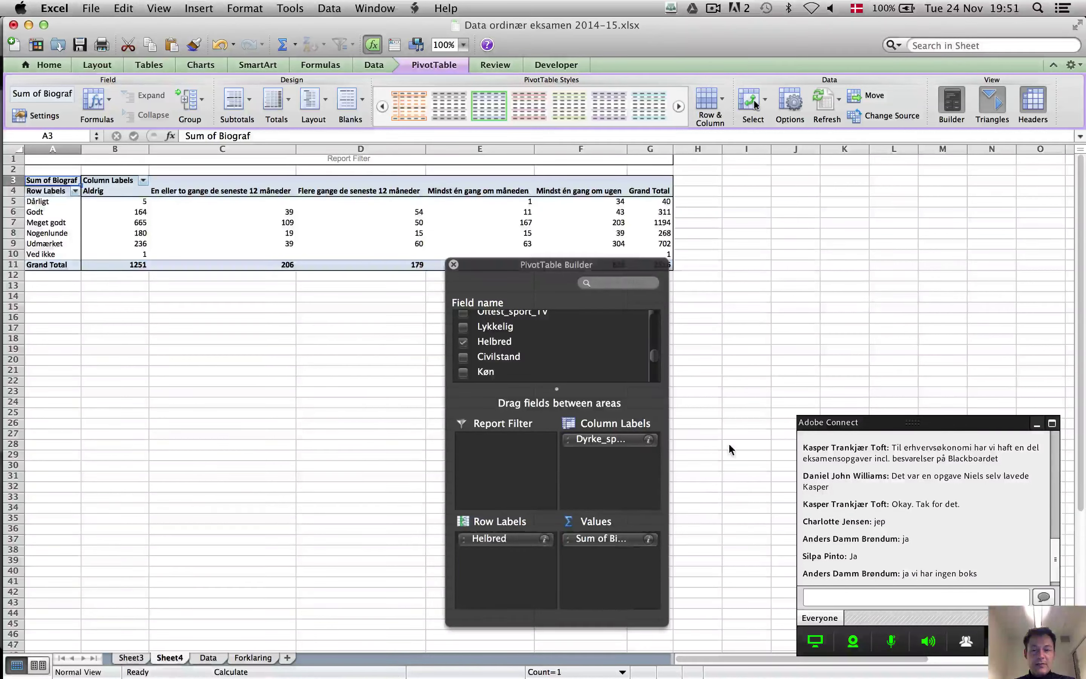
Change the pivot table's values from Sum of Biograf to Count of Helbred and move the PivotTable Builder clear of the table
left_click_drag(645, 537, 603, 560)
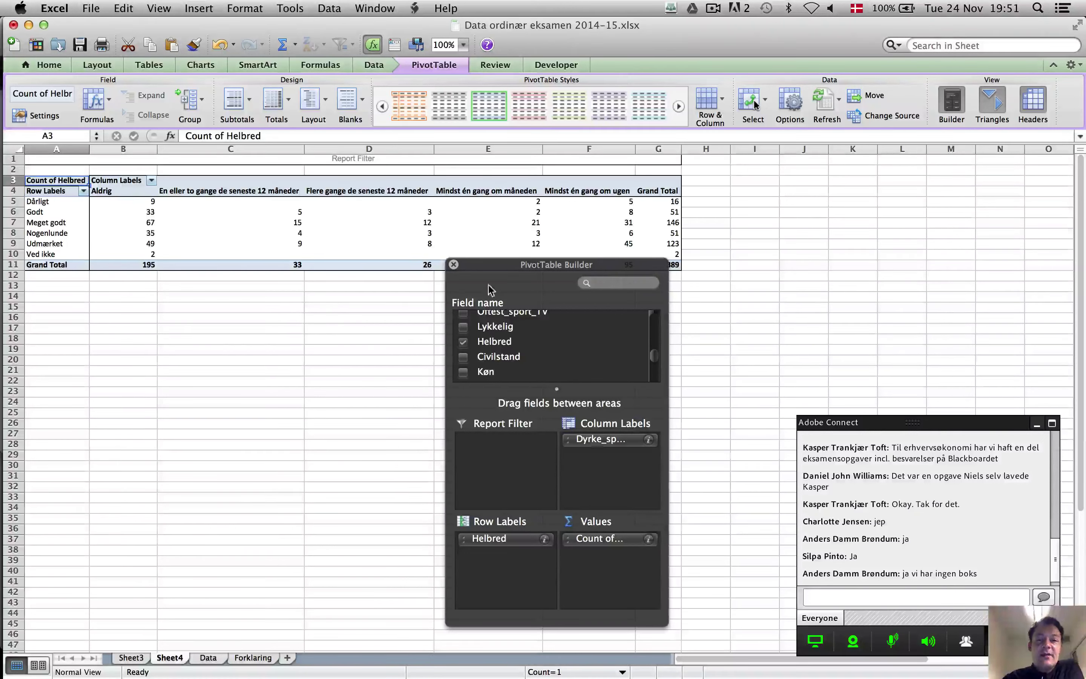
left_click(511, 268)
left_click_drag(511, 268, 501, 354)
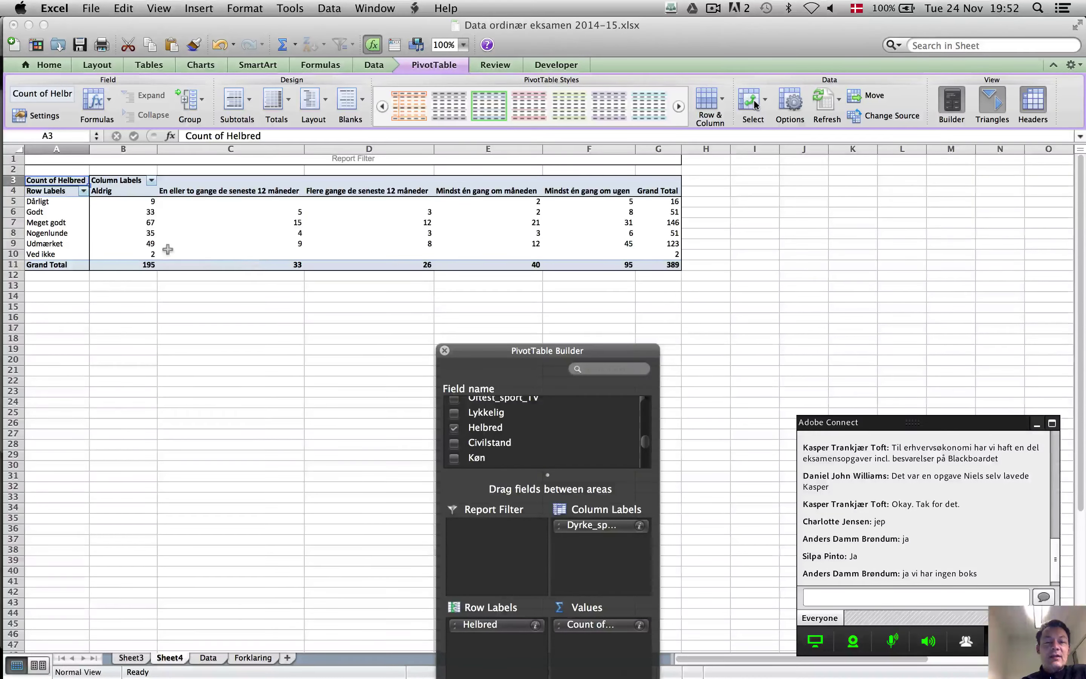
Group the Helbred row categories Dårligt and Nogenlunde and collapse the new group
left_click(129, 257)
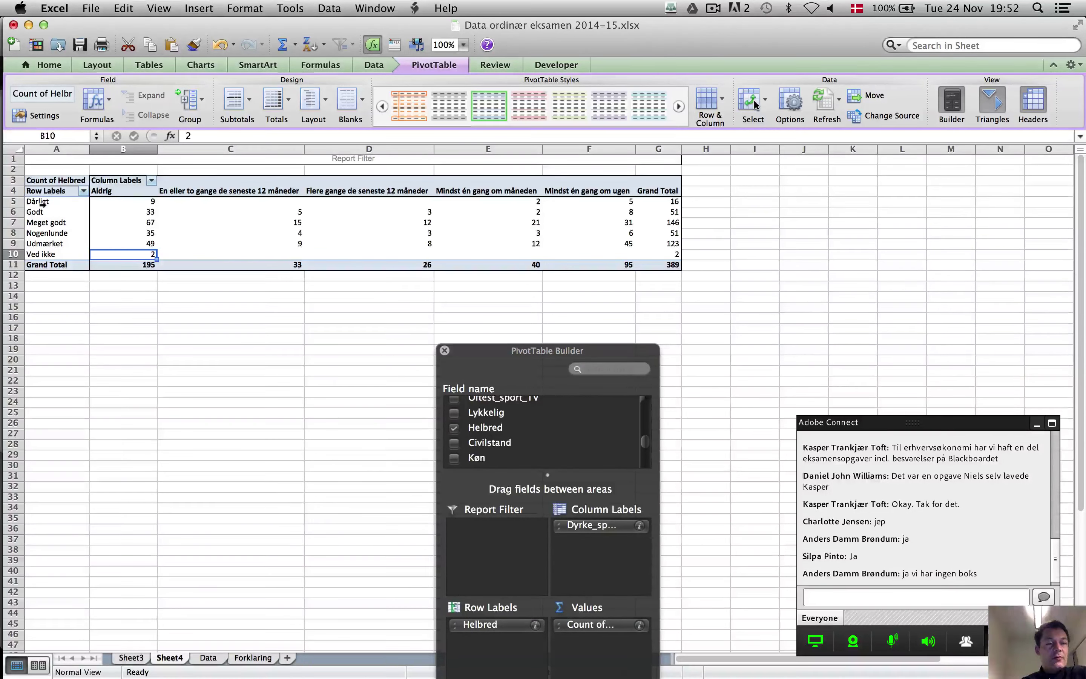
left_click(43, 204)
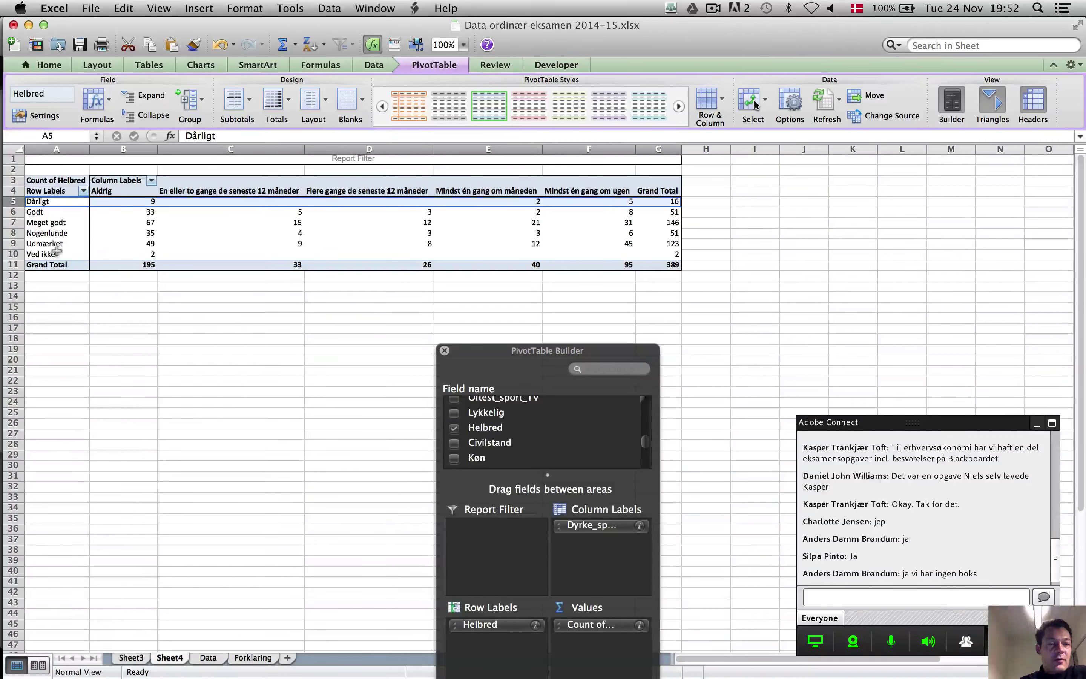
left_click(57, 234)
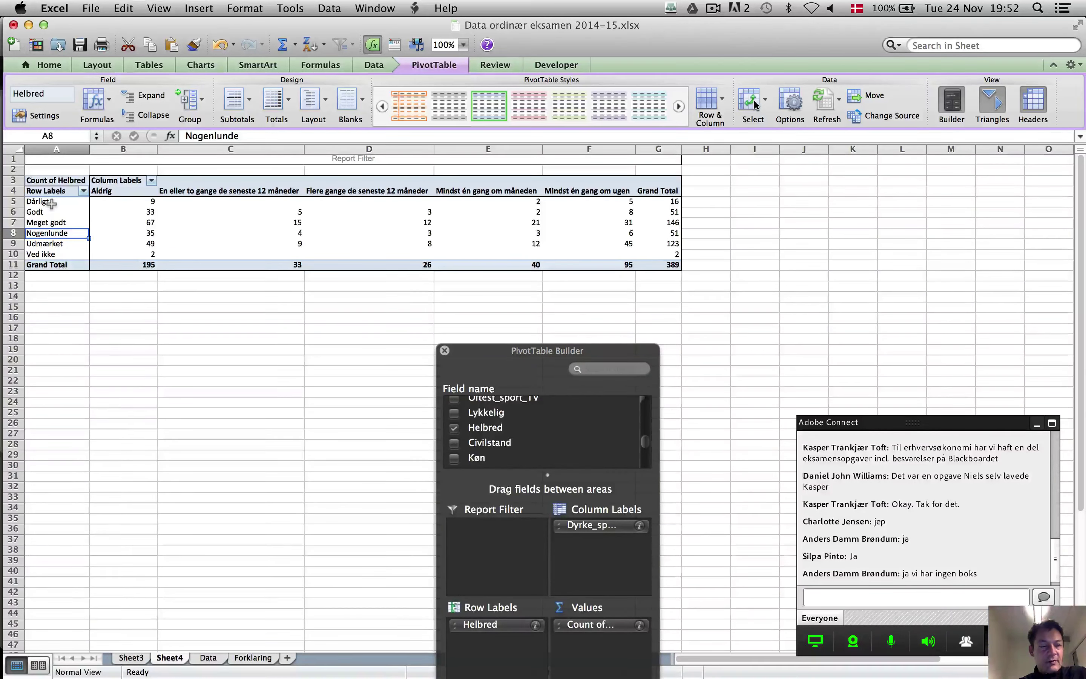
left_click(53, 203)
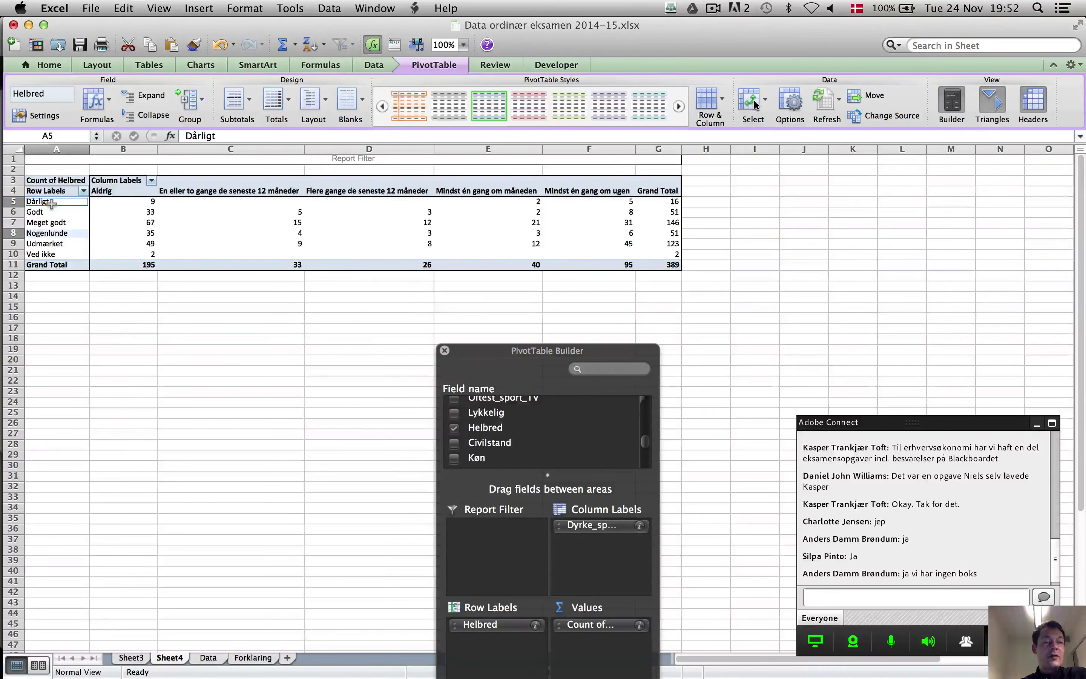
right_click(52, 204)
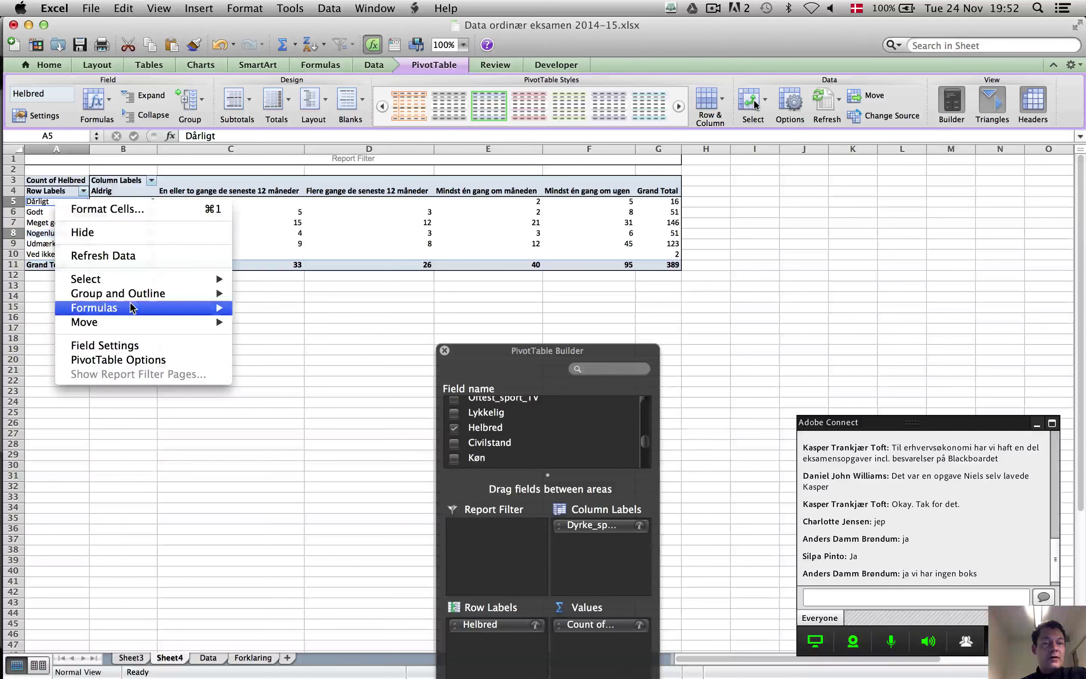
mouse_move(130, 299)
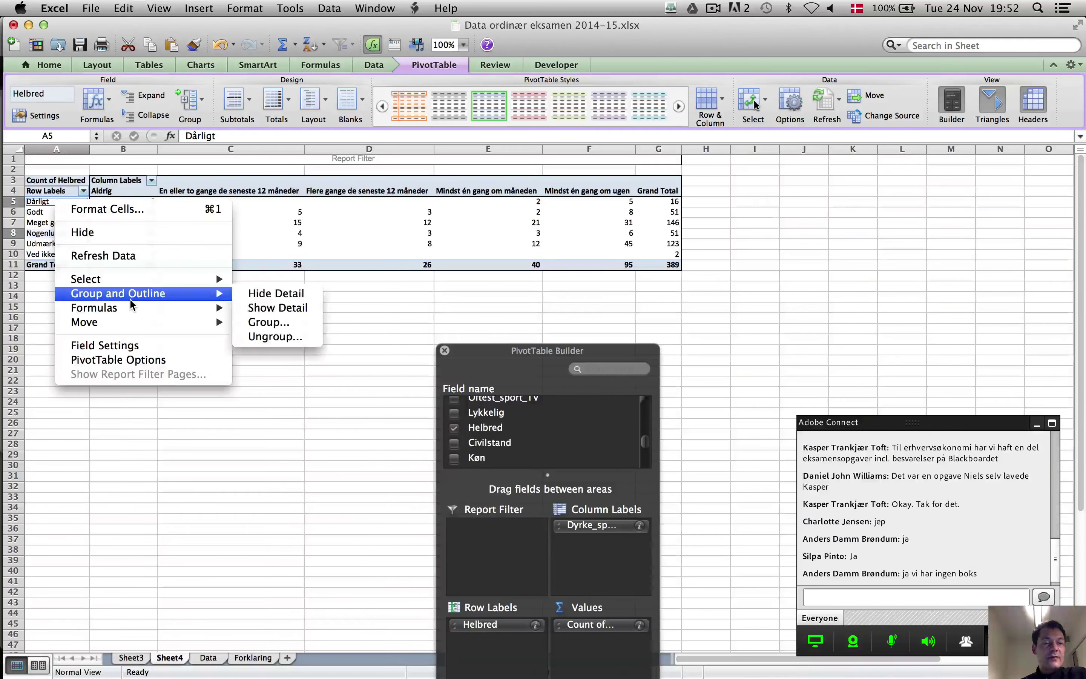
left_click(268, 322)
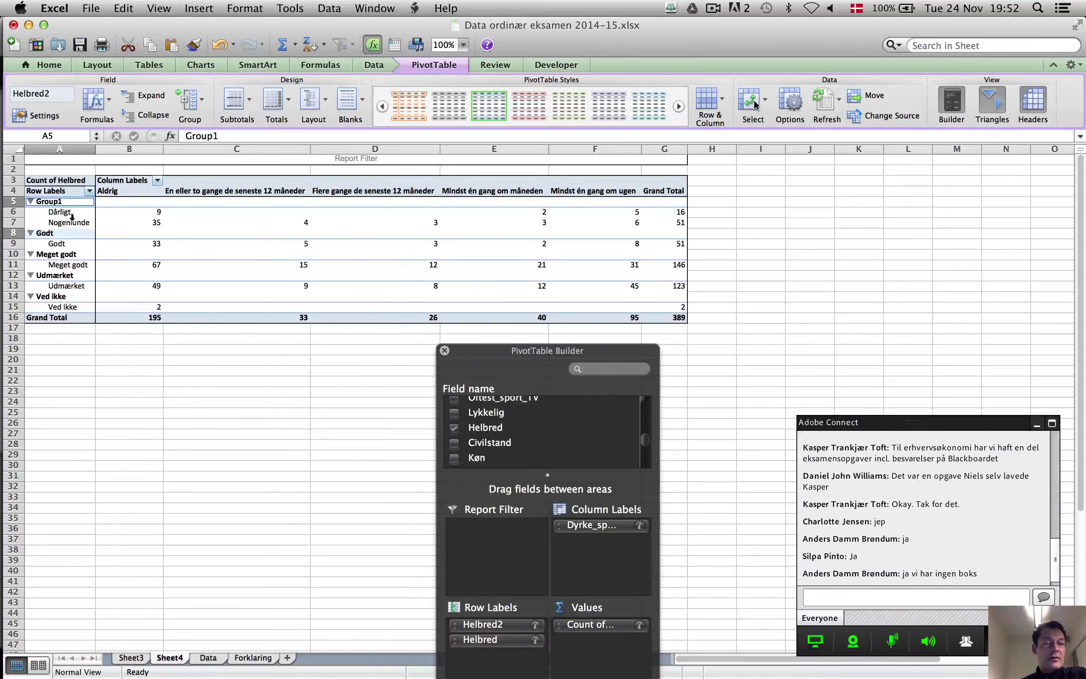
left_click(30, 201)
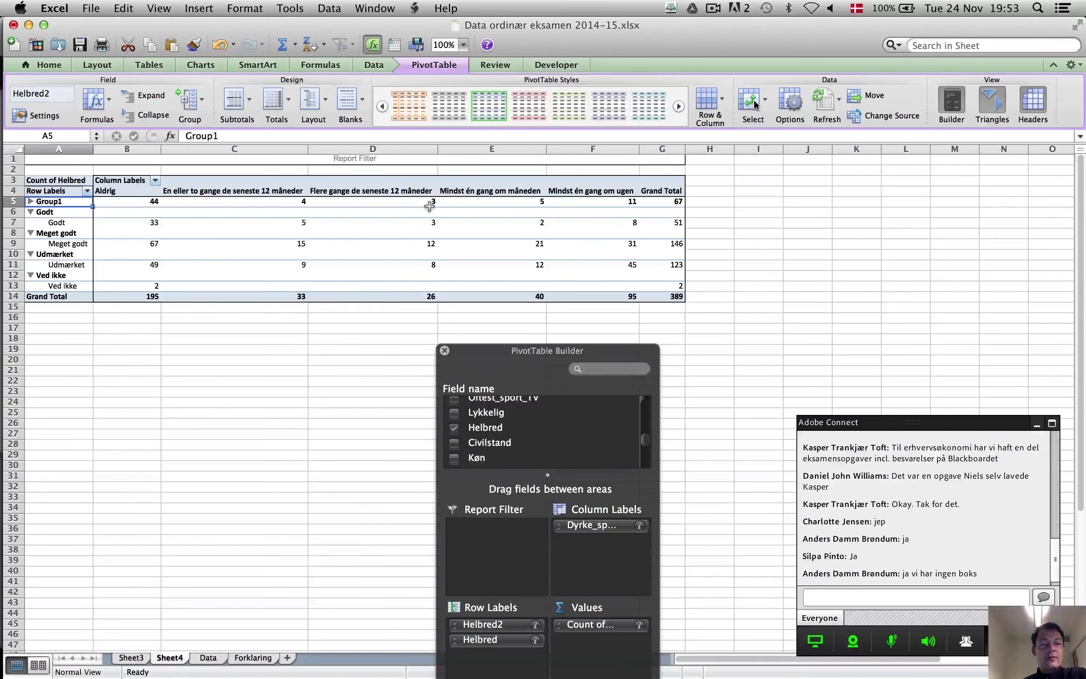
Group the column categories "En eller to gange de seneste 12 måneder" and "Flere gange de seneste 12 måneder" and collapse the group
left_click(274, 191)
left_click_drag(274, 191, 356, 189)
right_click(356, 188)
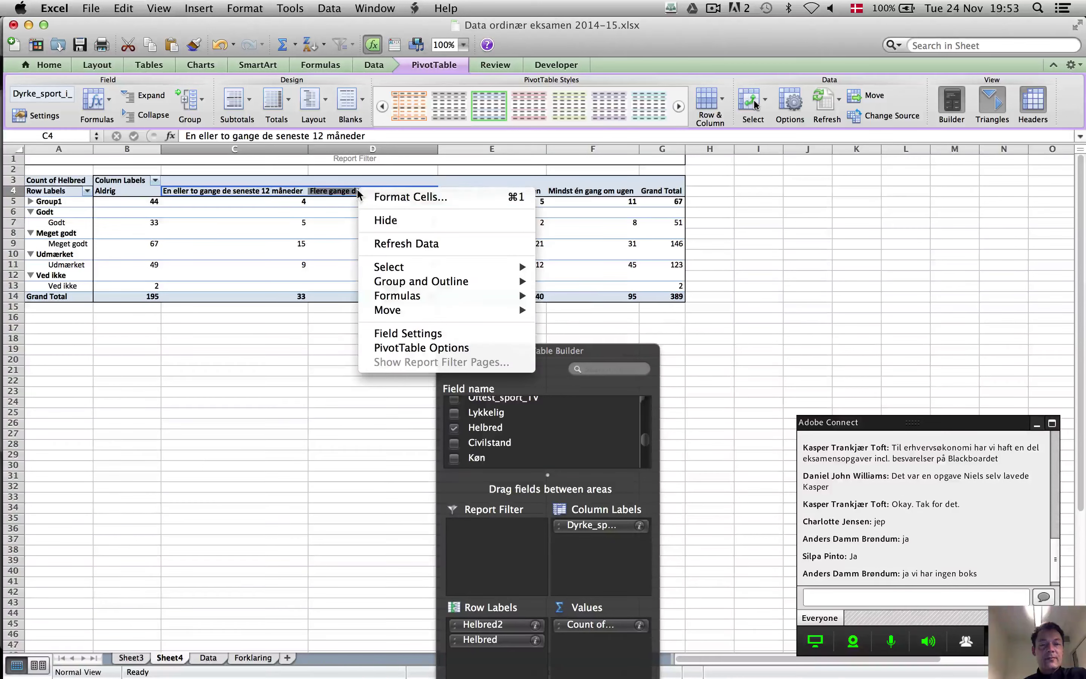
mouse_move(460, 281)
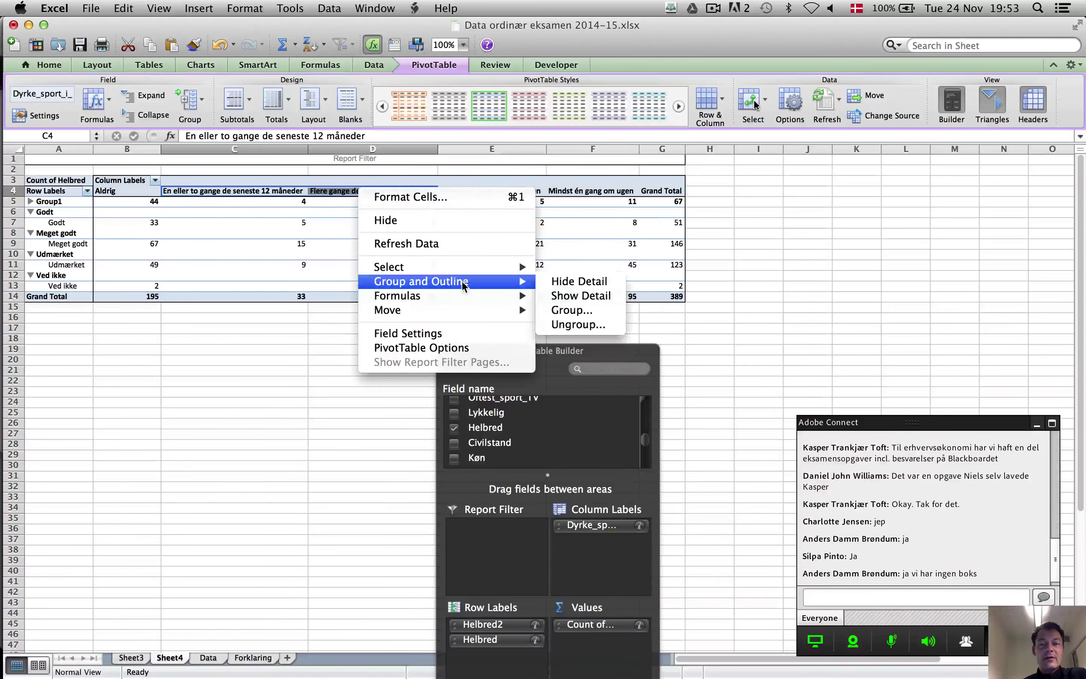
left_click(604, 310)
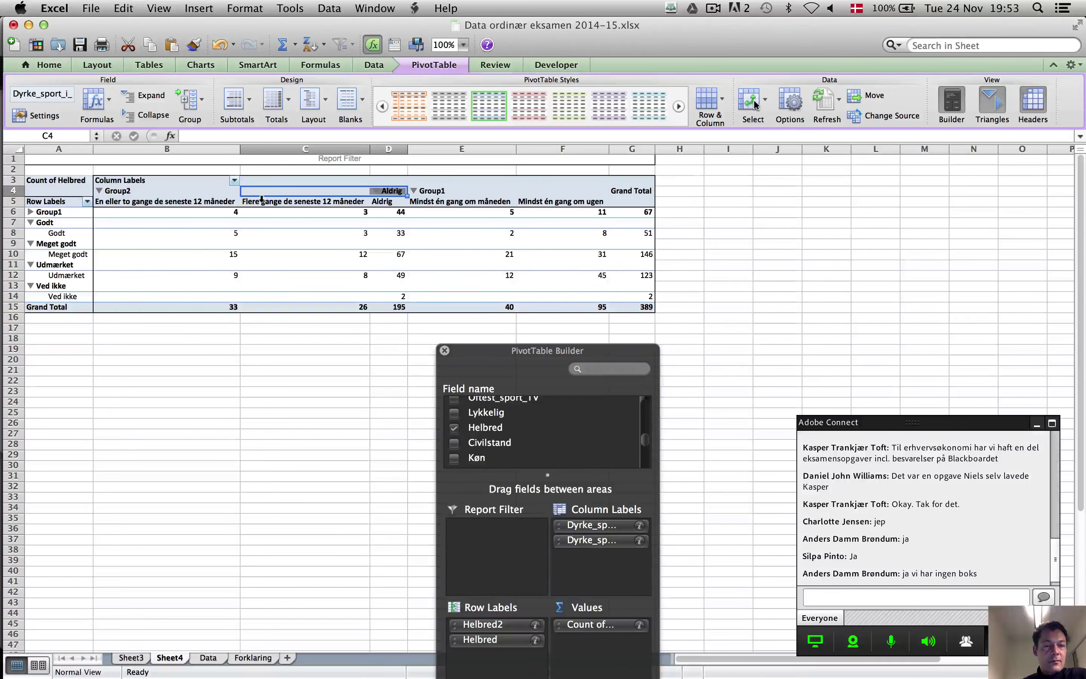
left_click(101, 193)
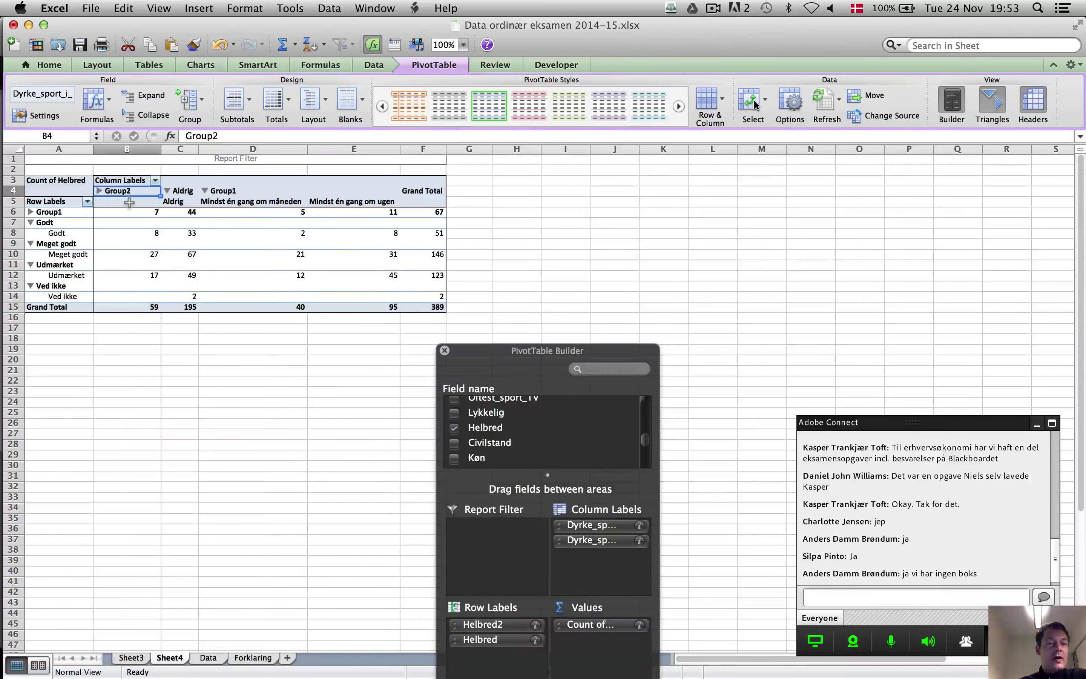
left_click(100, 192)
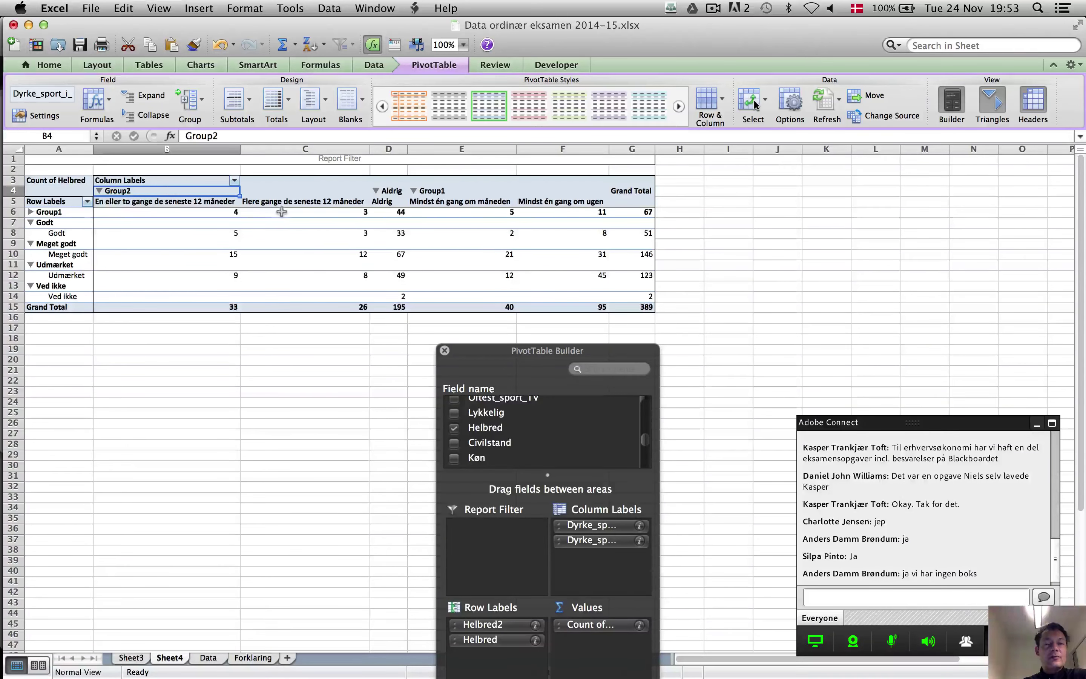
left_click(99, 192)
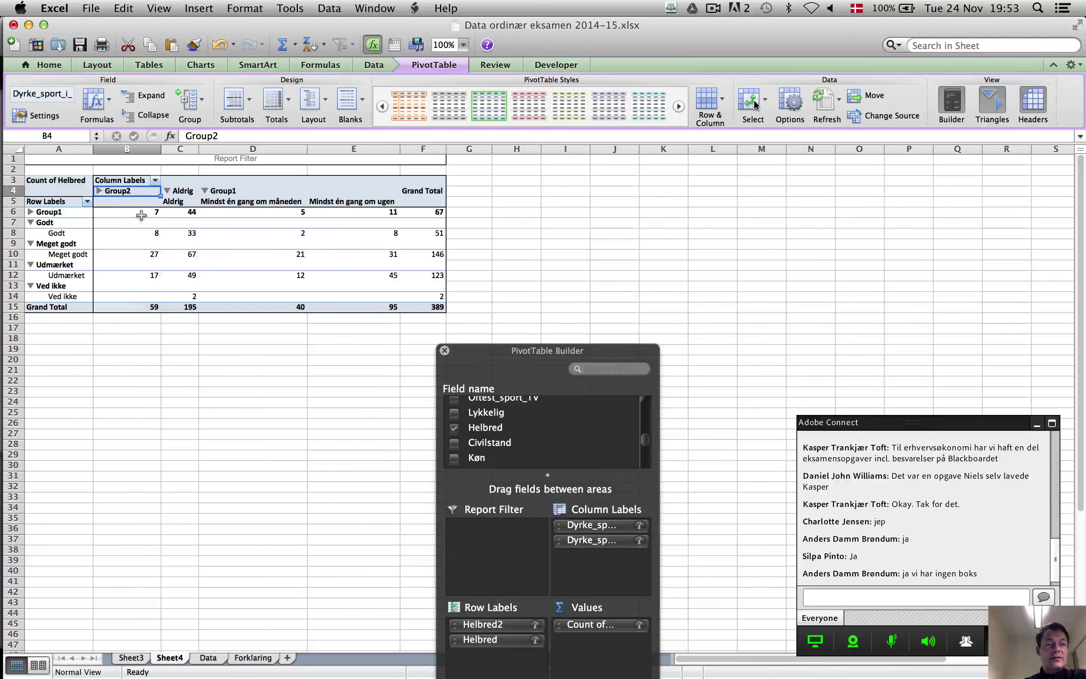
Replace the observed values in FREESTAT's chi1 sheet with the pivot table counts from B6:E12, starting at B3
left_click_drag(142, 215, 372, 279)
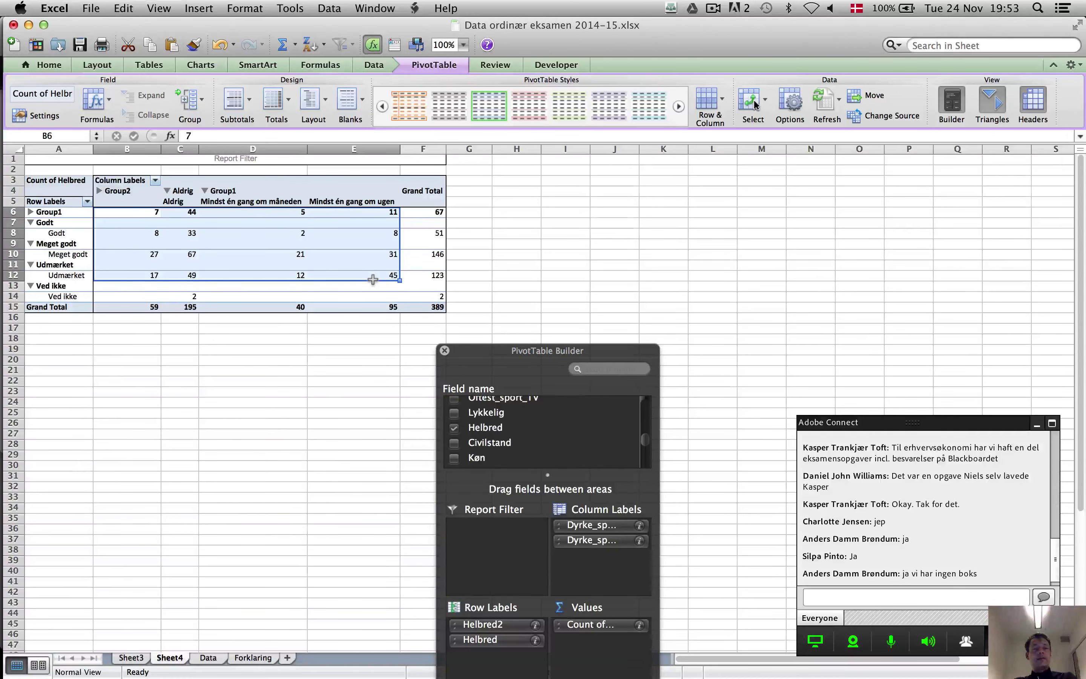
key("super+c")
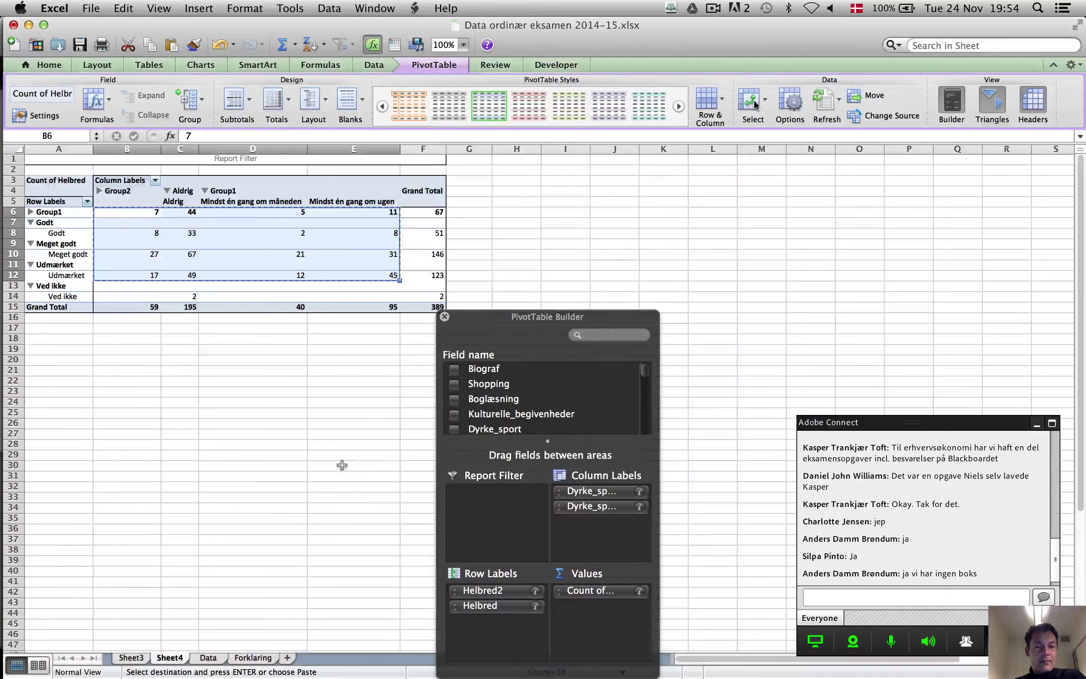
key("super+grave")
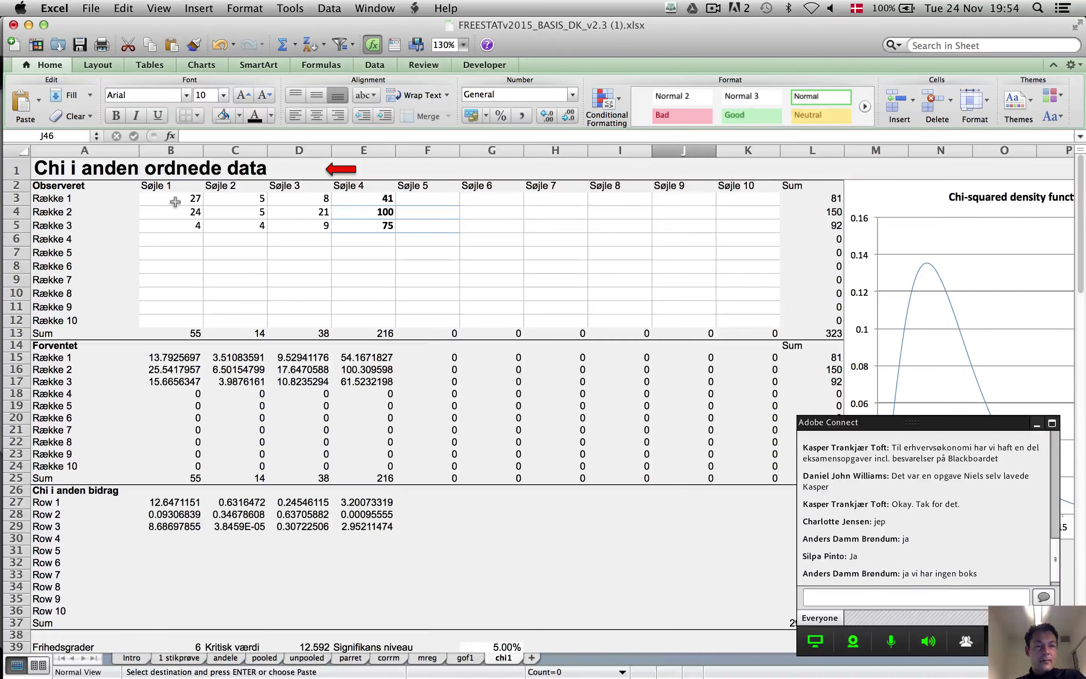
left_click_drag(175, 203, 358, 226)
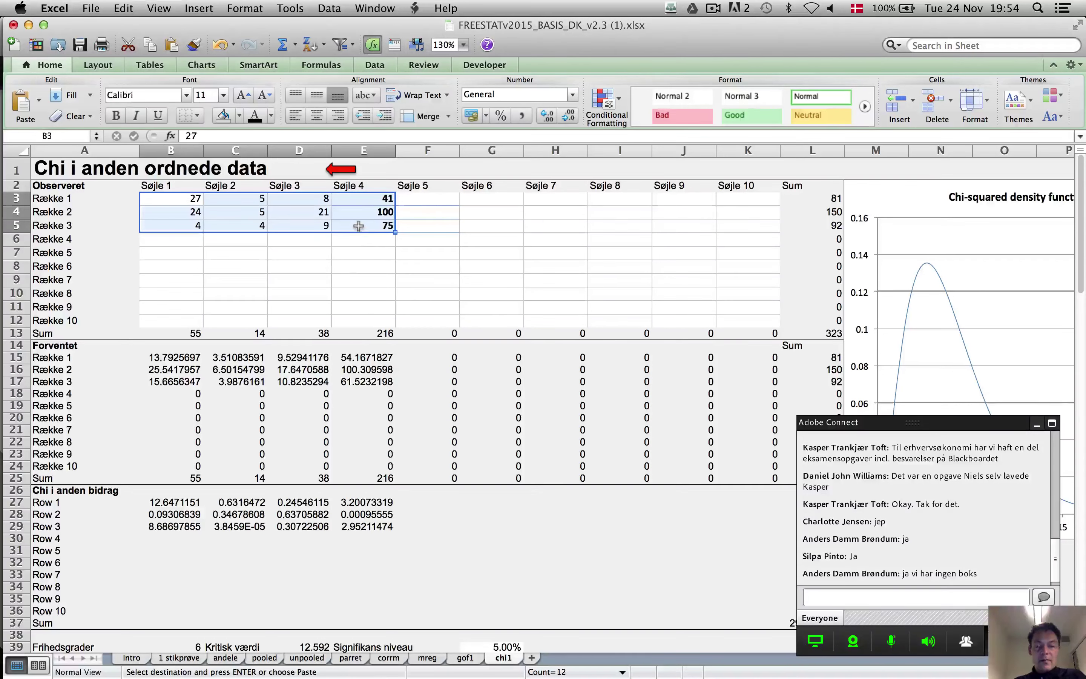
key("Delete")
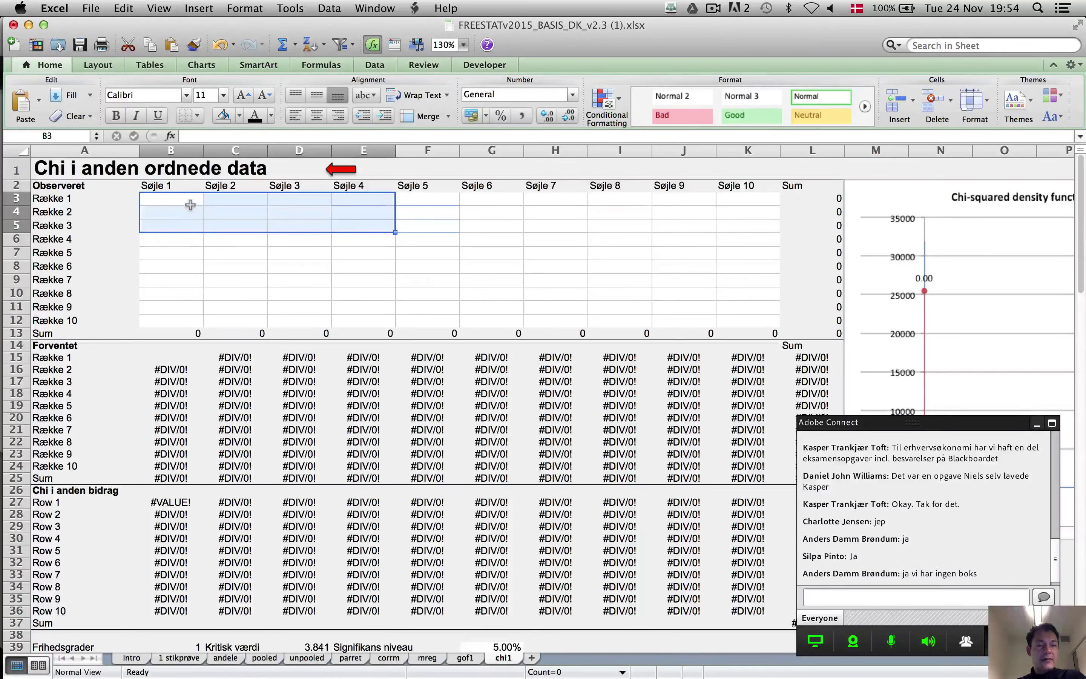
left_click(191, 204)
key("super+v")
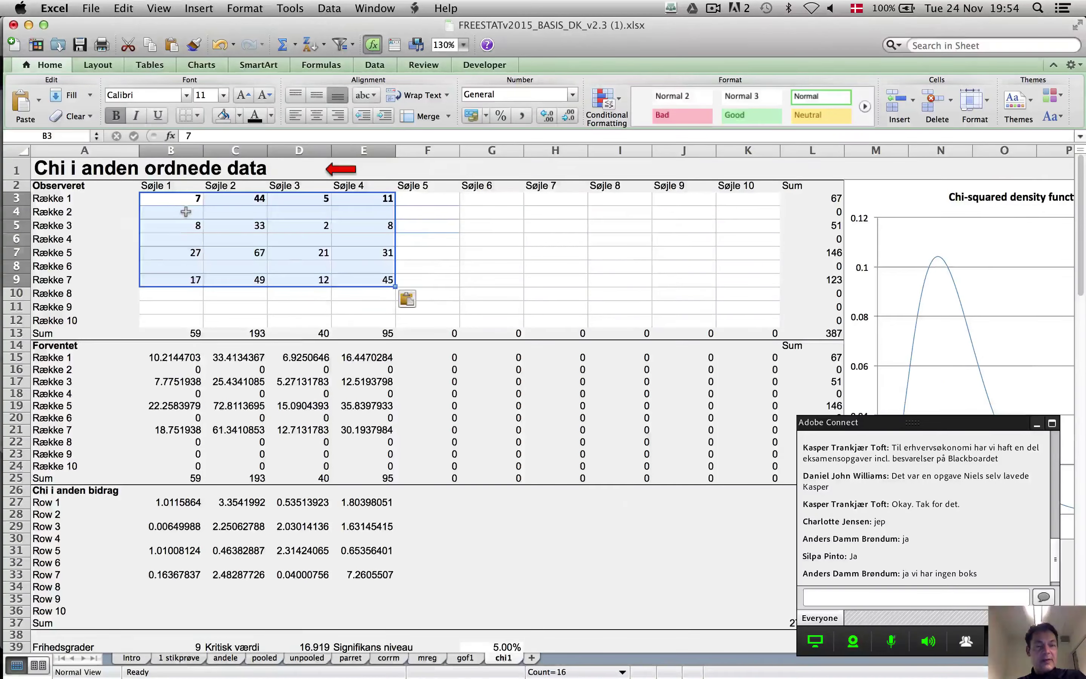
key("super+grave")
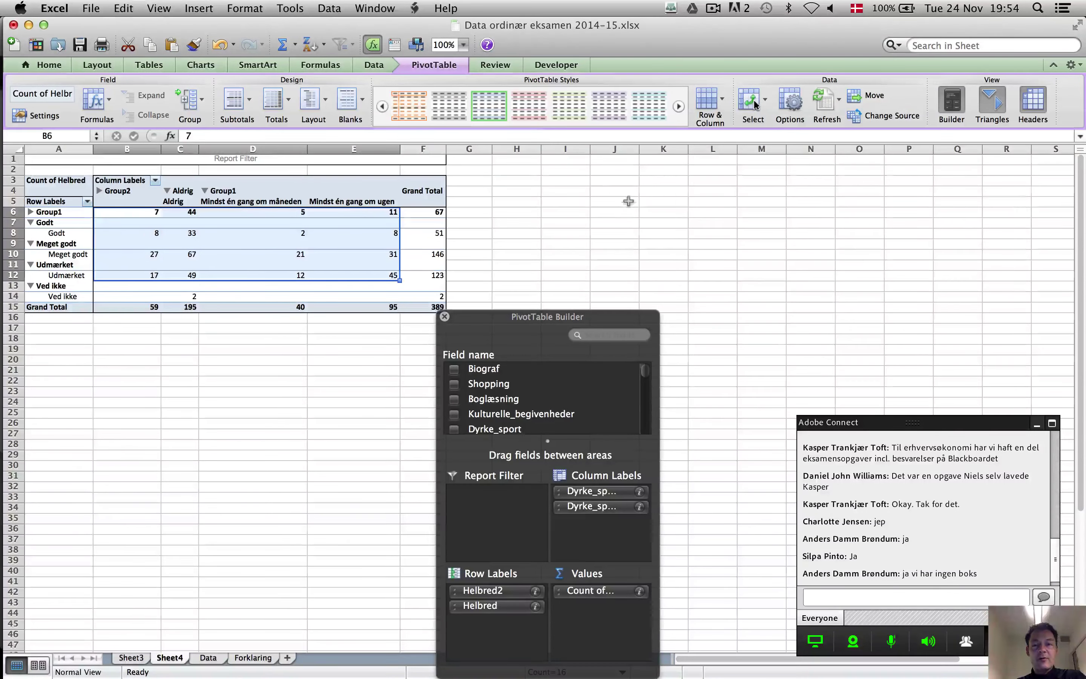
left_click(630, 200)
key("super+c")
key("super+v")
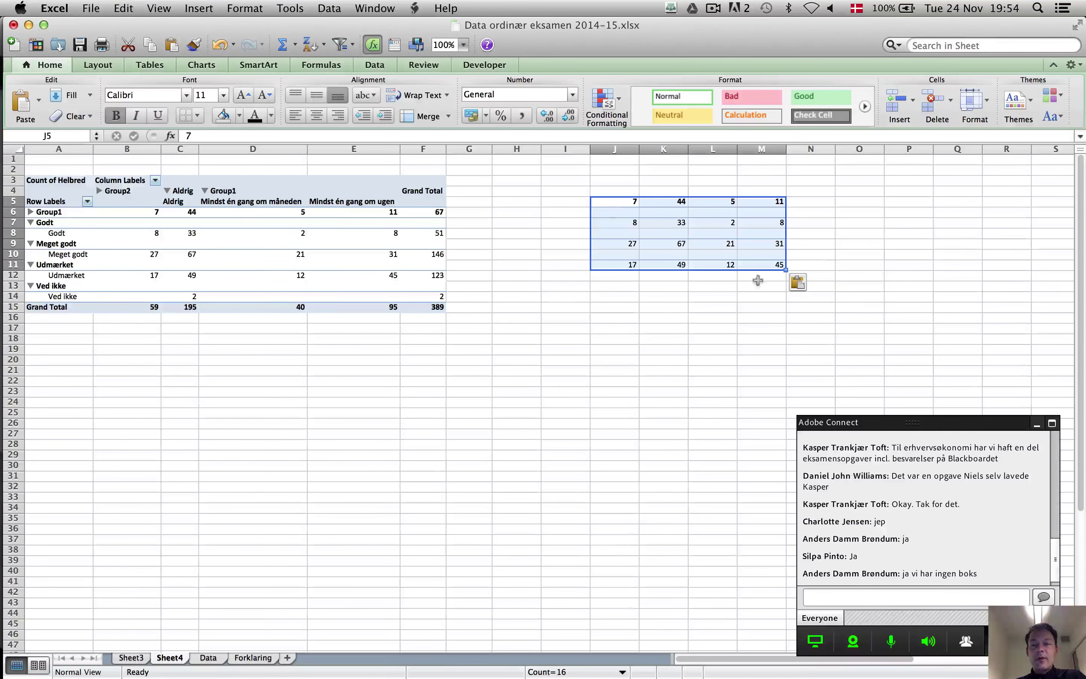
left_click(803, 284)
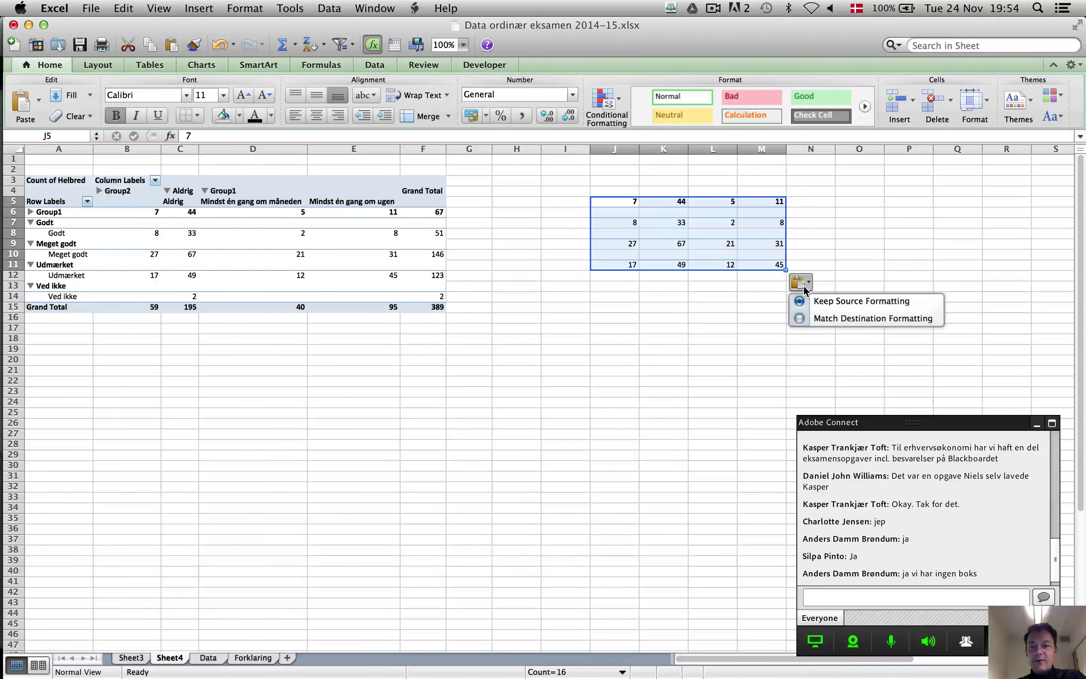
key("Escape")
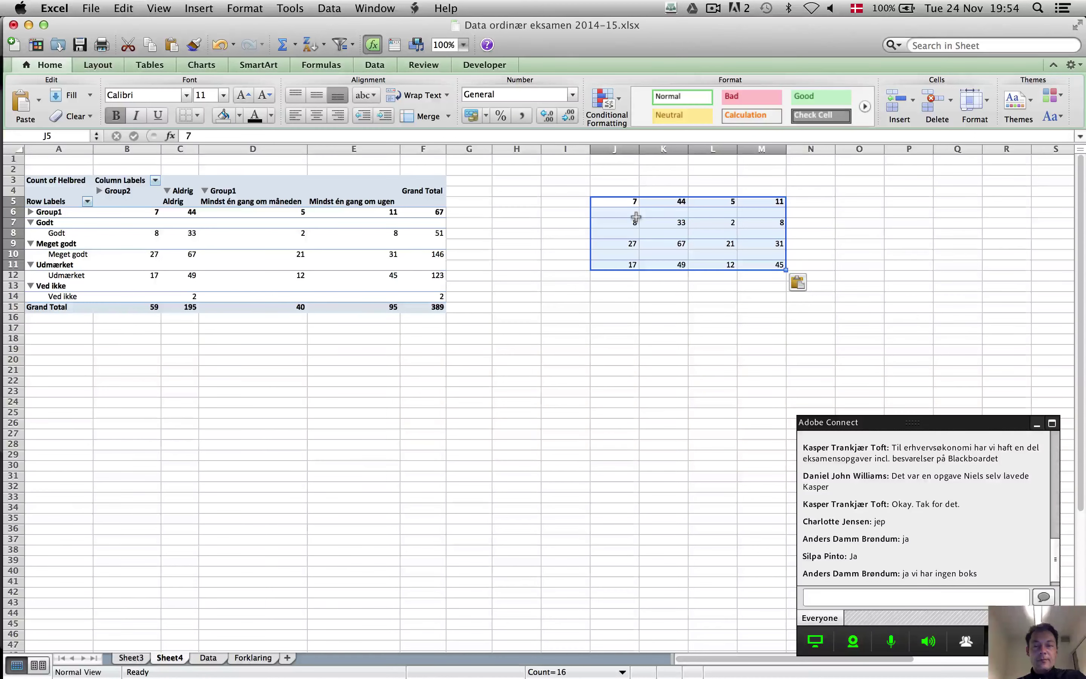
key("Delete")
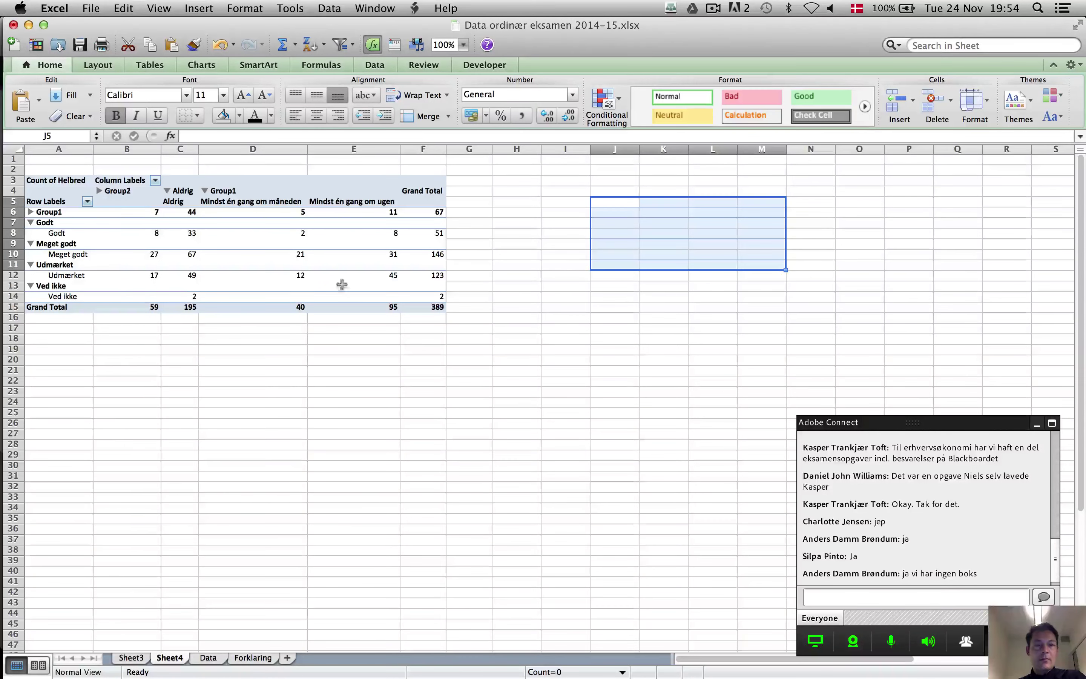
Copy the pivot counts B6:E12 in Sheet4 of the exam data workbook and paste only their values starting at I6
left_click_drag(131, 217, 329, 279)
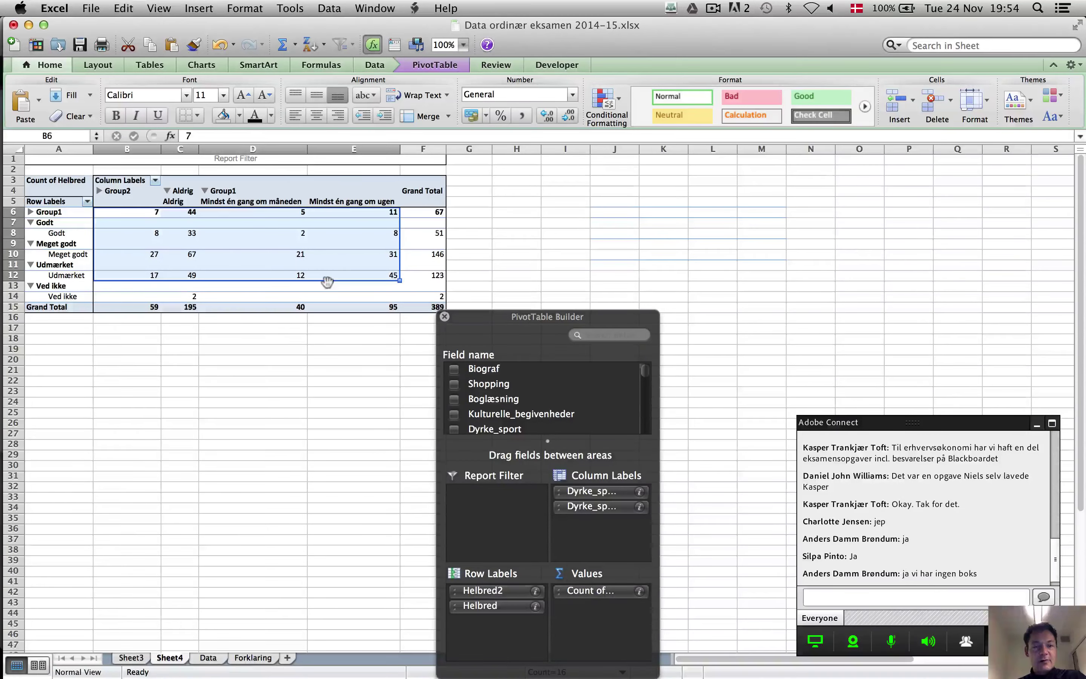
key("super+c")
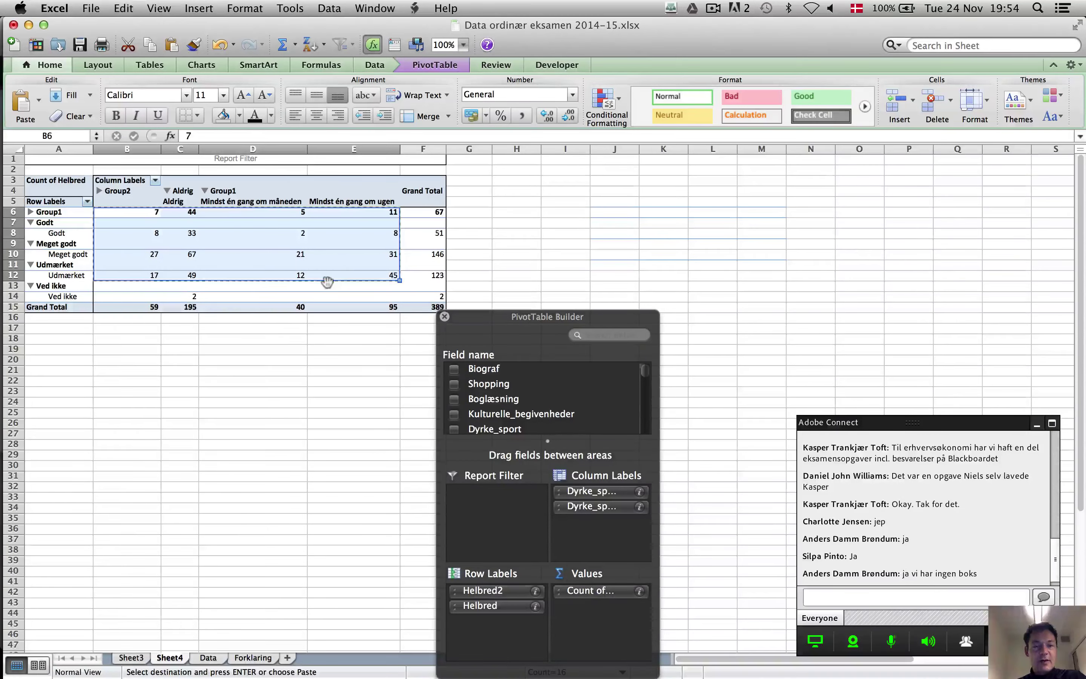
left_click(444, 317)
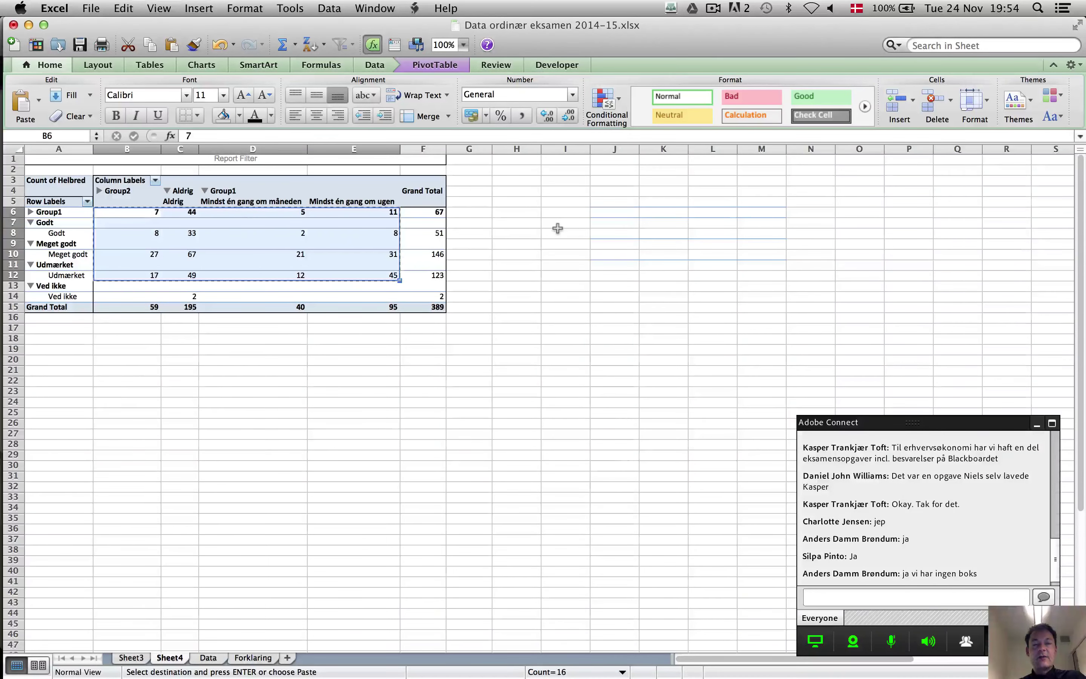
left_click(563, 211)
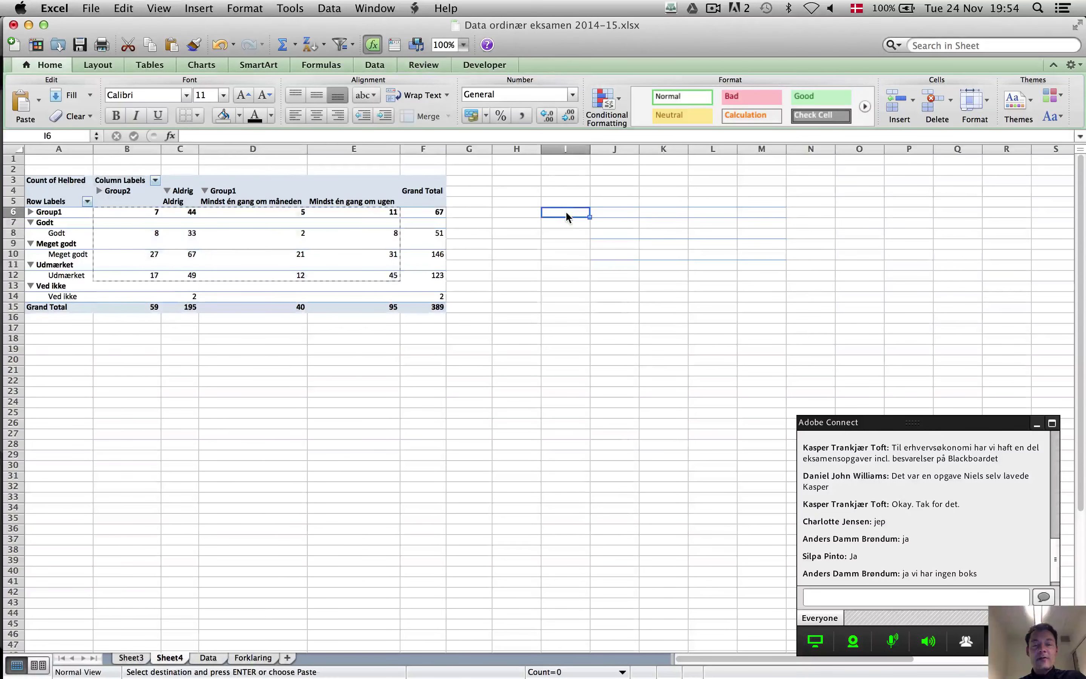
right_click(565, 211)
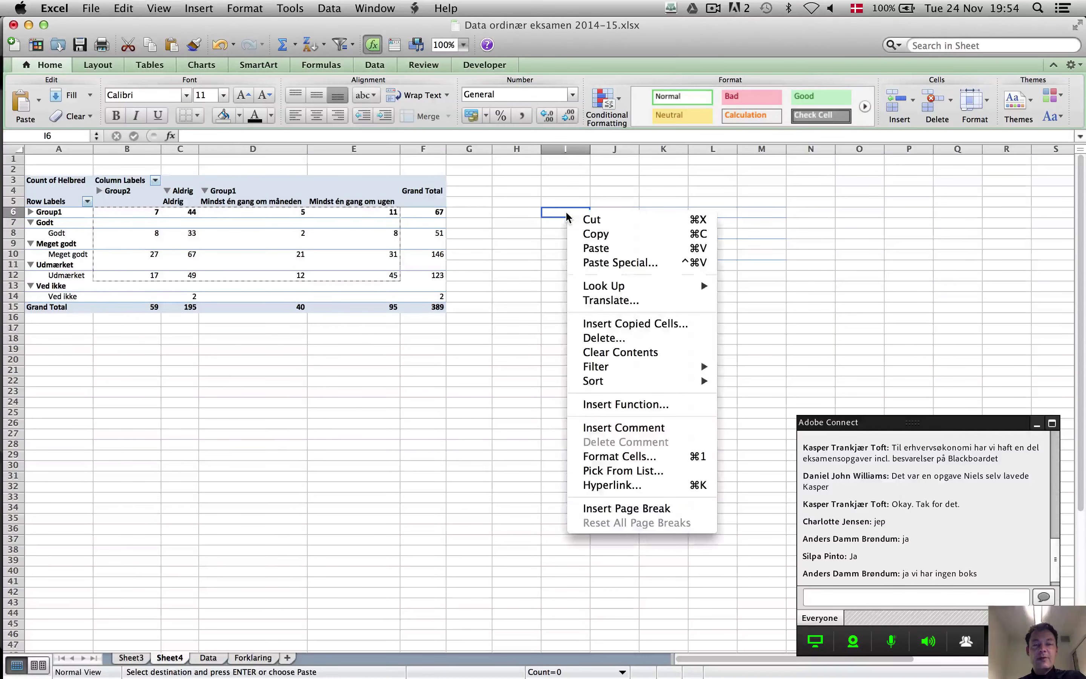
left_click(616, 261)
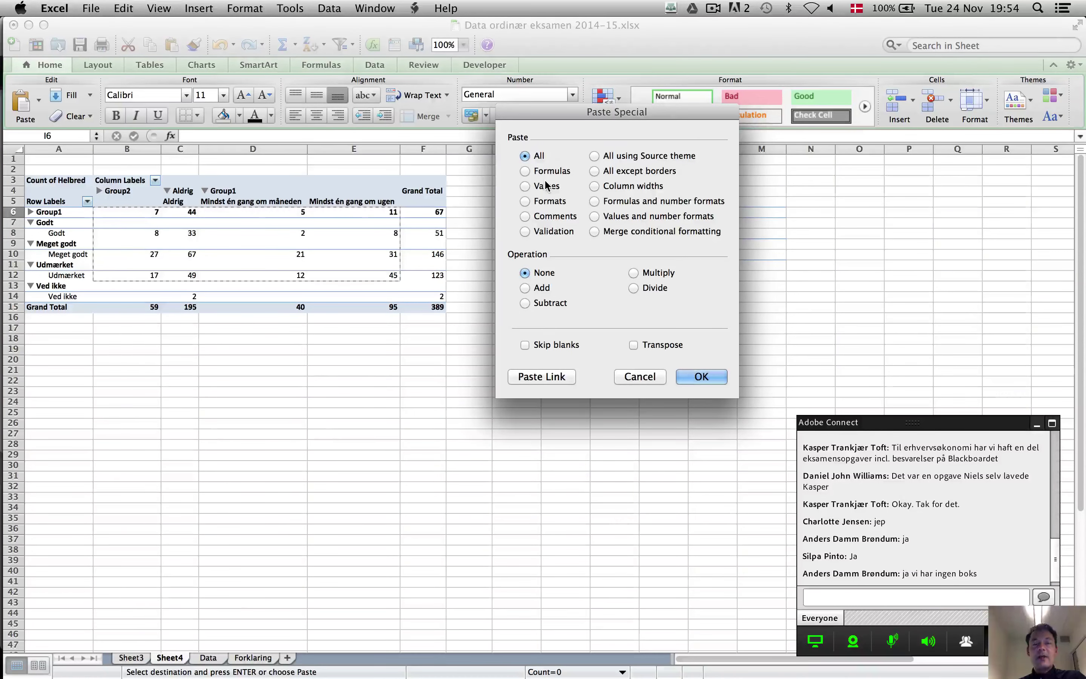
left_click(524, 184)
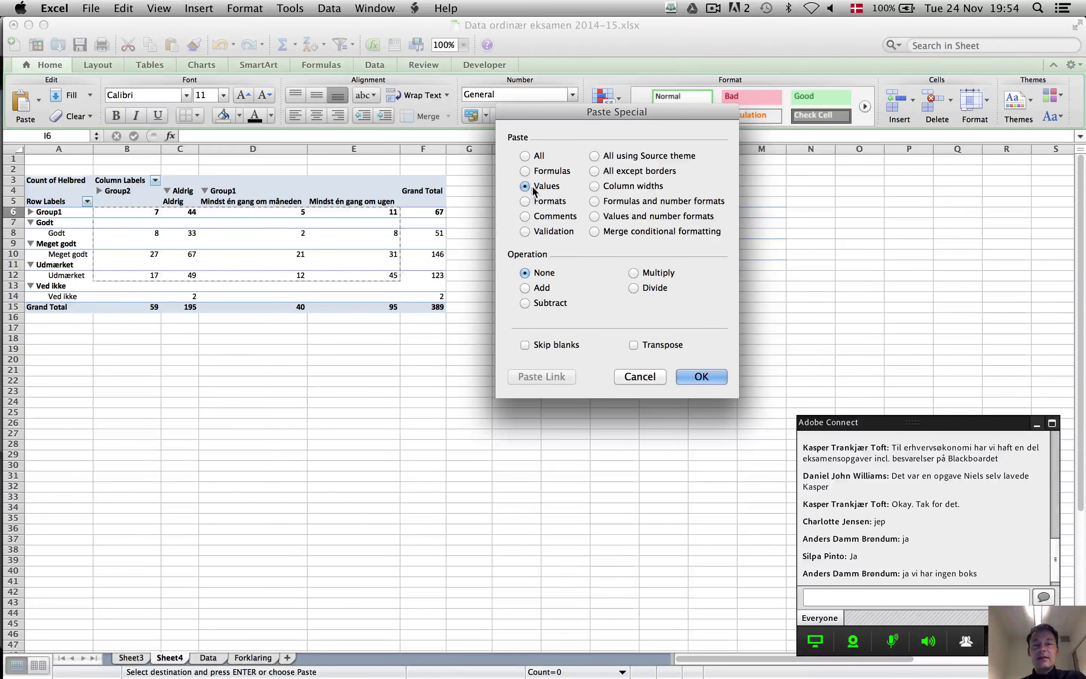
left_click(700, 377)
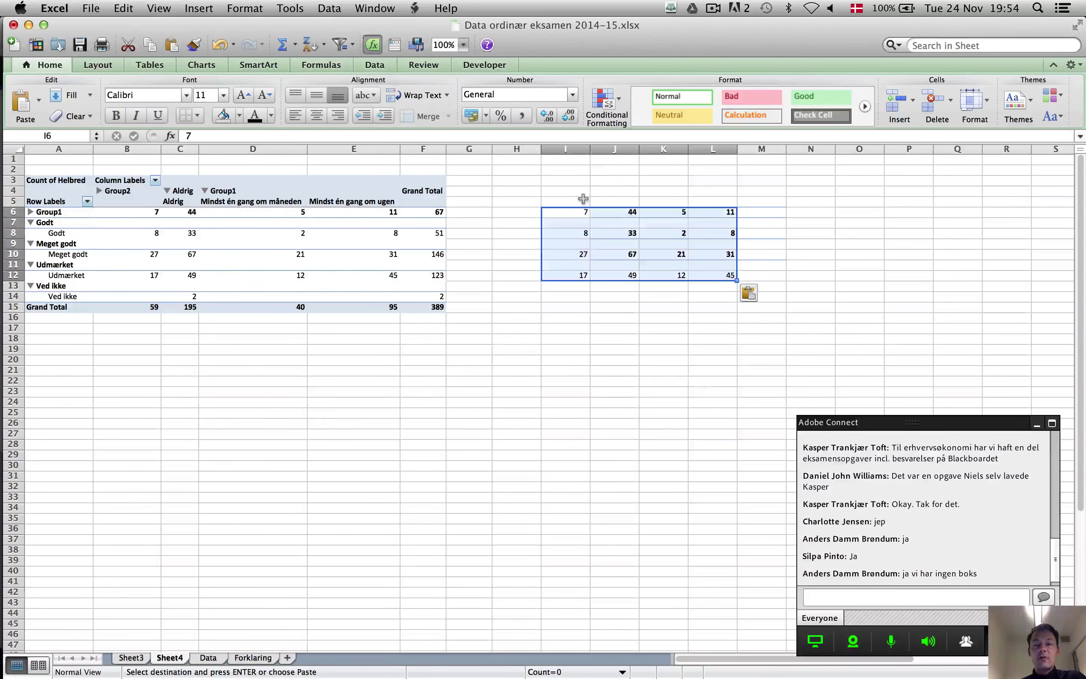
Delete the three blank rows of cells between the pasted counts in columns I to L, shifting the cells up
left_click_drag(576, 222, 713, 226)
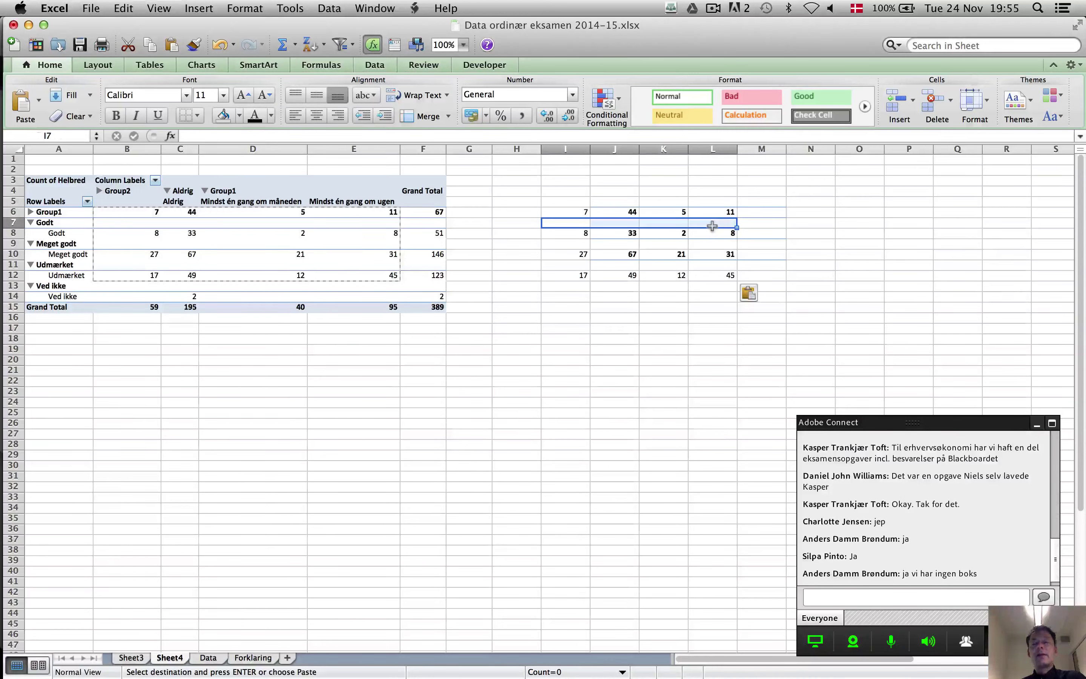
right_click(713, 226)
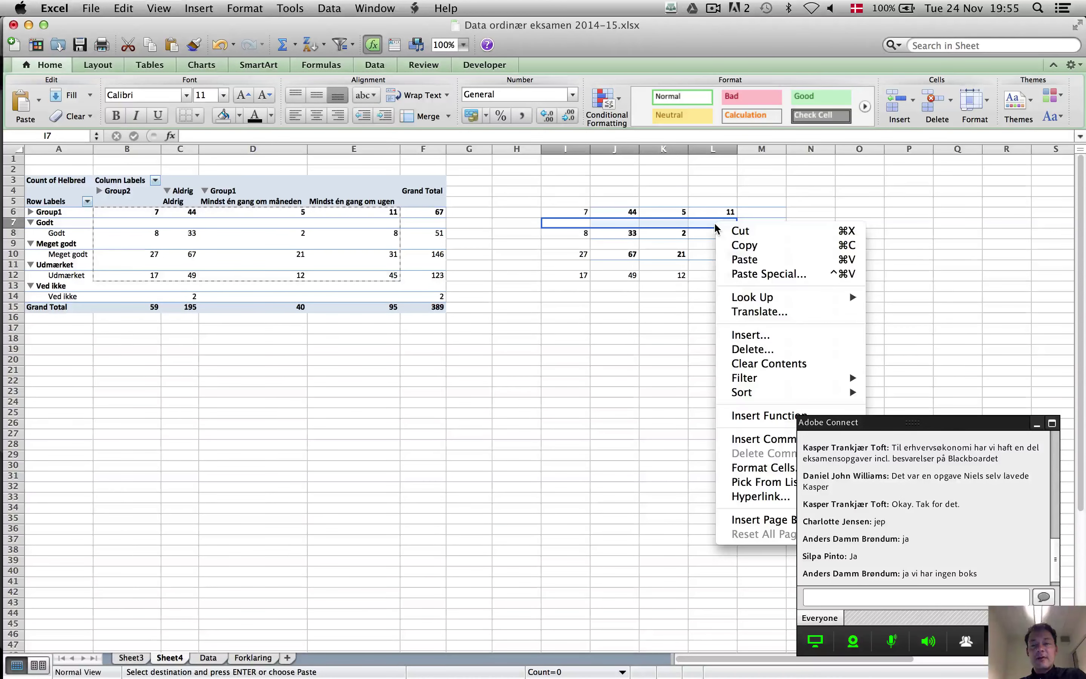
left_click(797, 351)
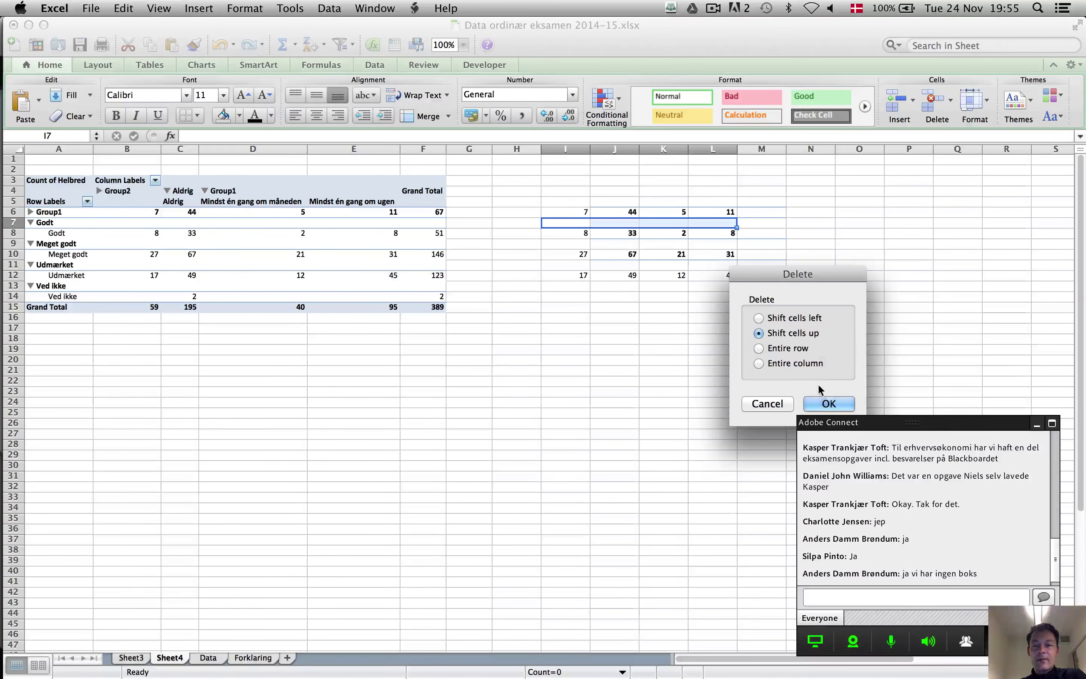
left_click(827, 403)
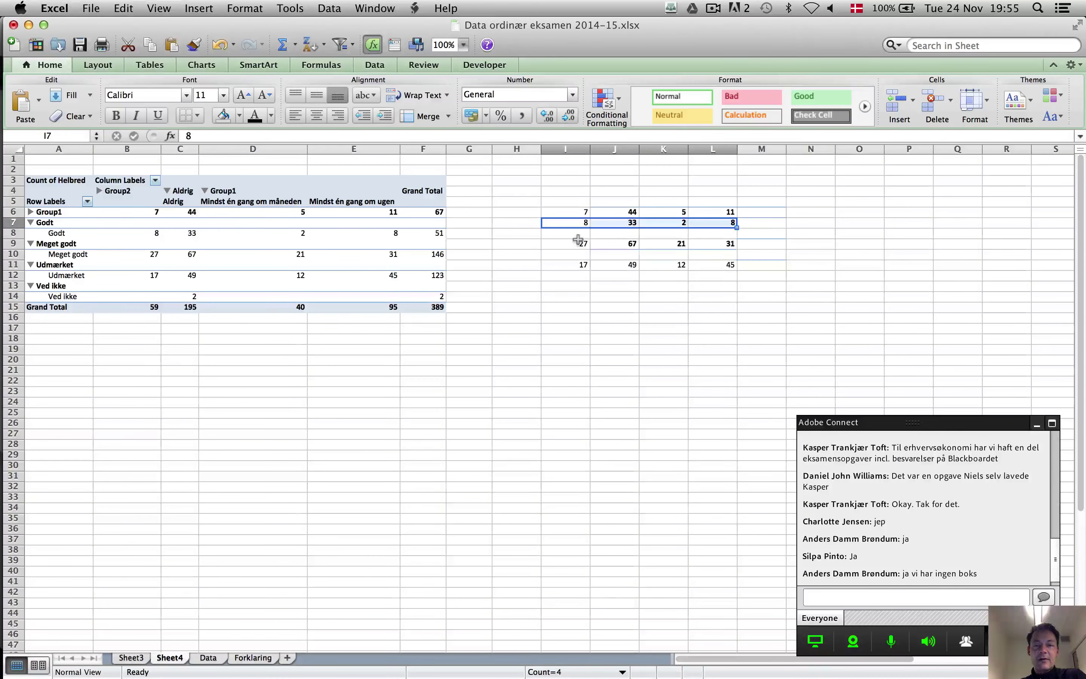
left_click_drag(567, 233, 691, 234)
right_click(691, 234)
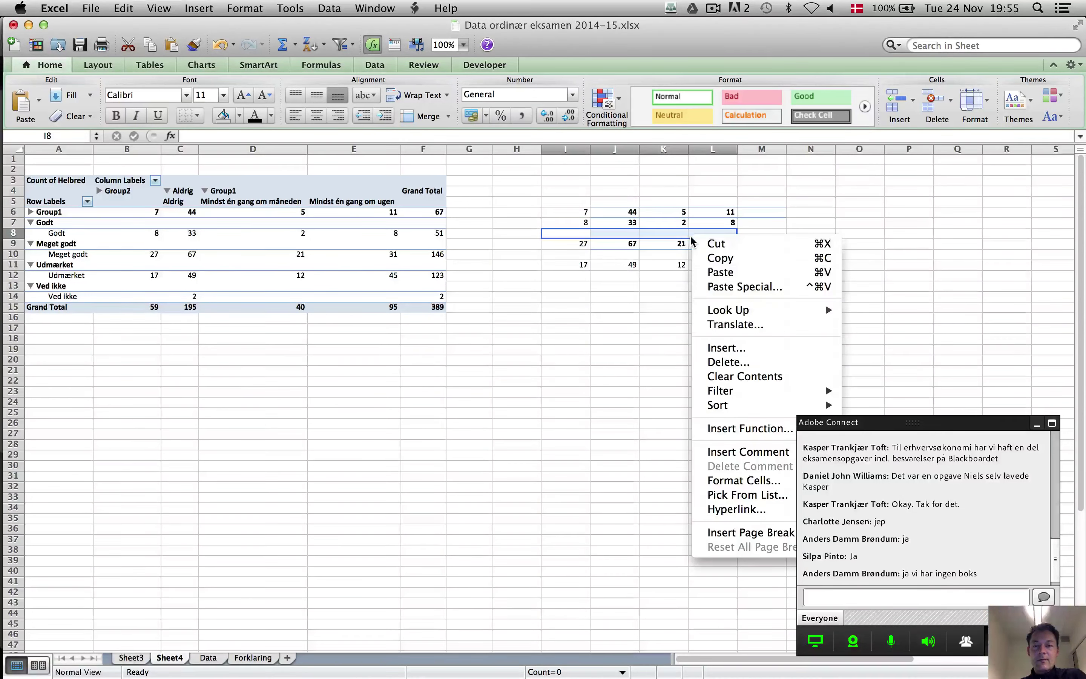
left_click(765, 362)
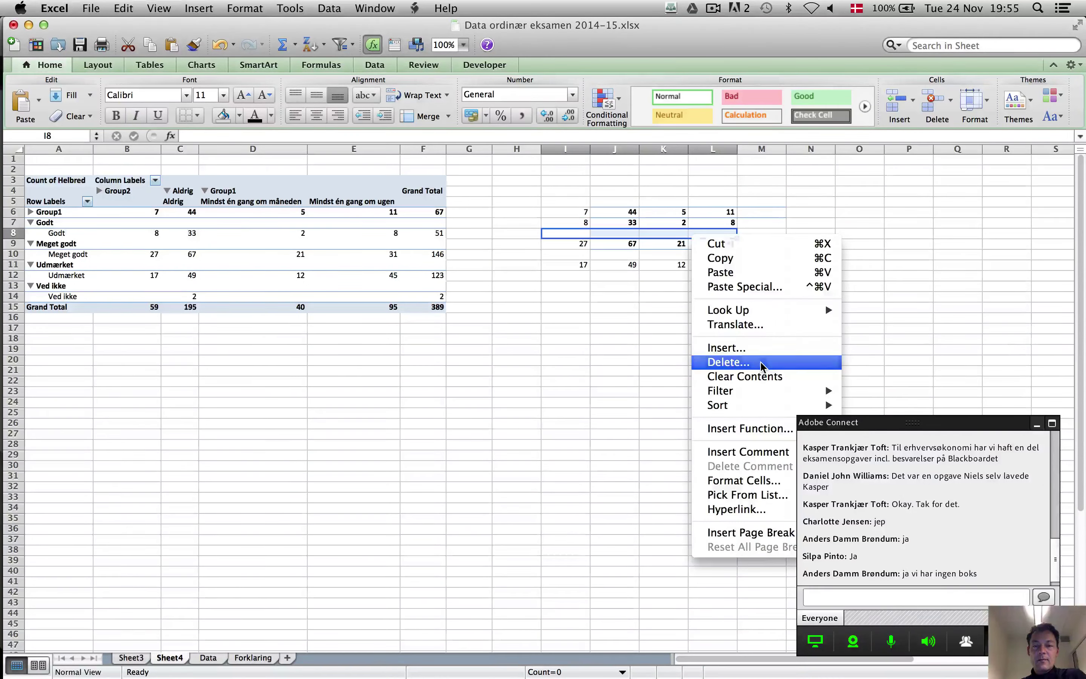
left_click(781, 412)
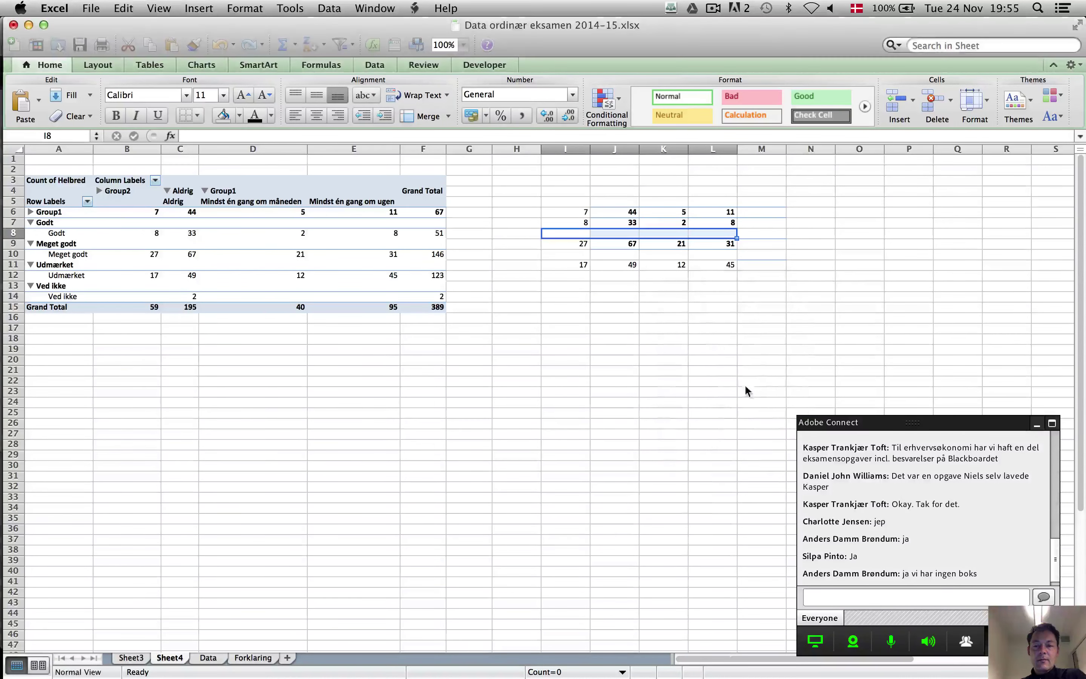
left_click_drag(574, 245, 693, 248)
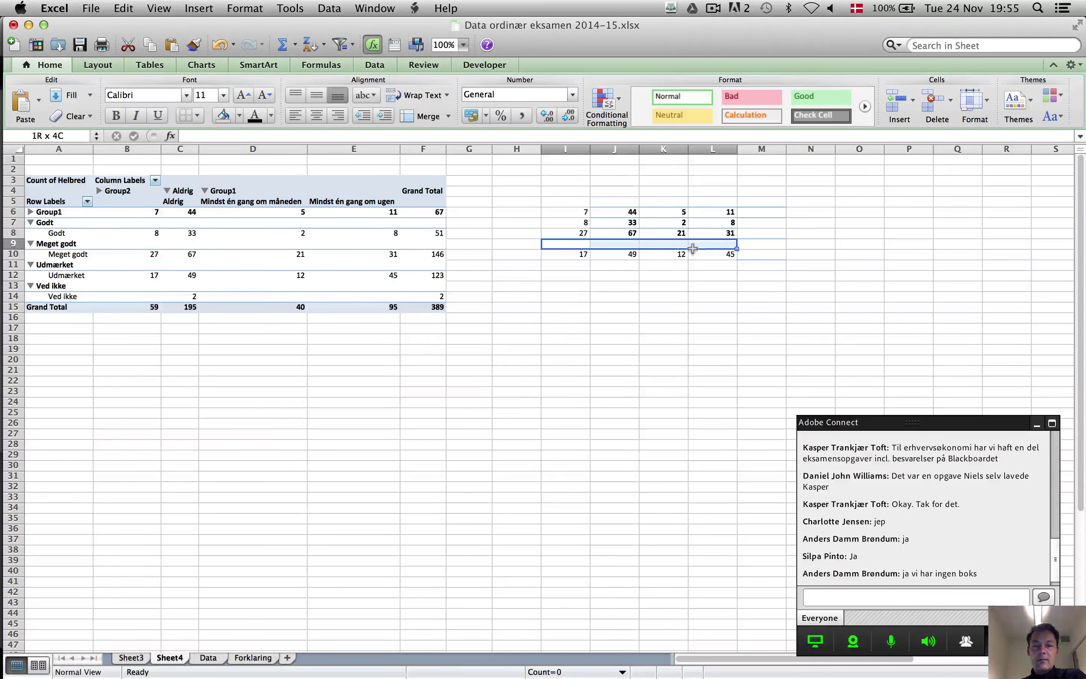
right_click(708, 249)
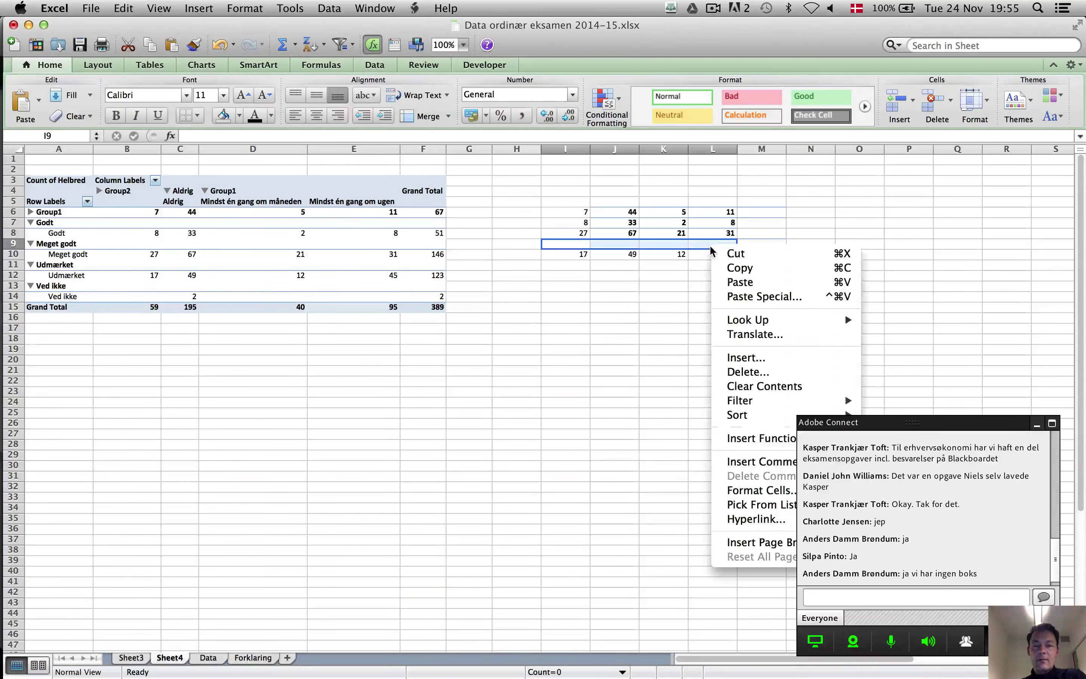
left_click(785, 372)
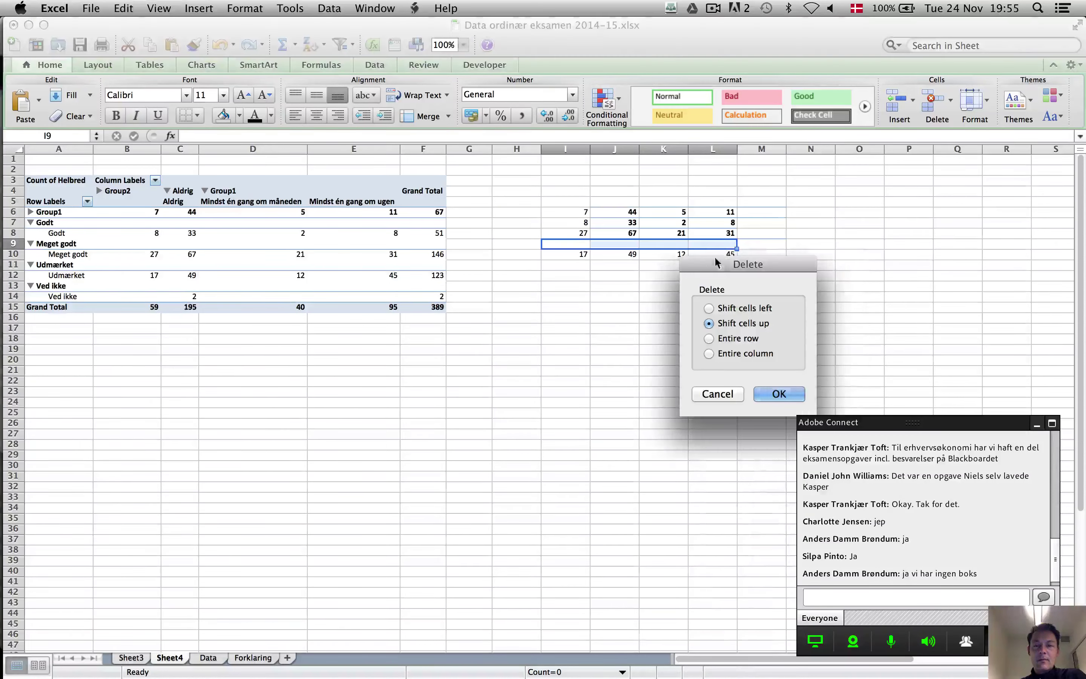
left_click(776, 392)
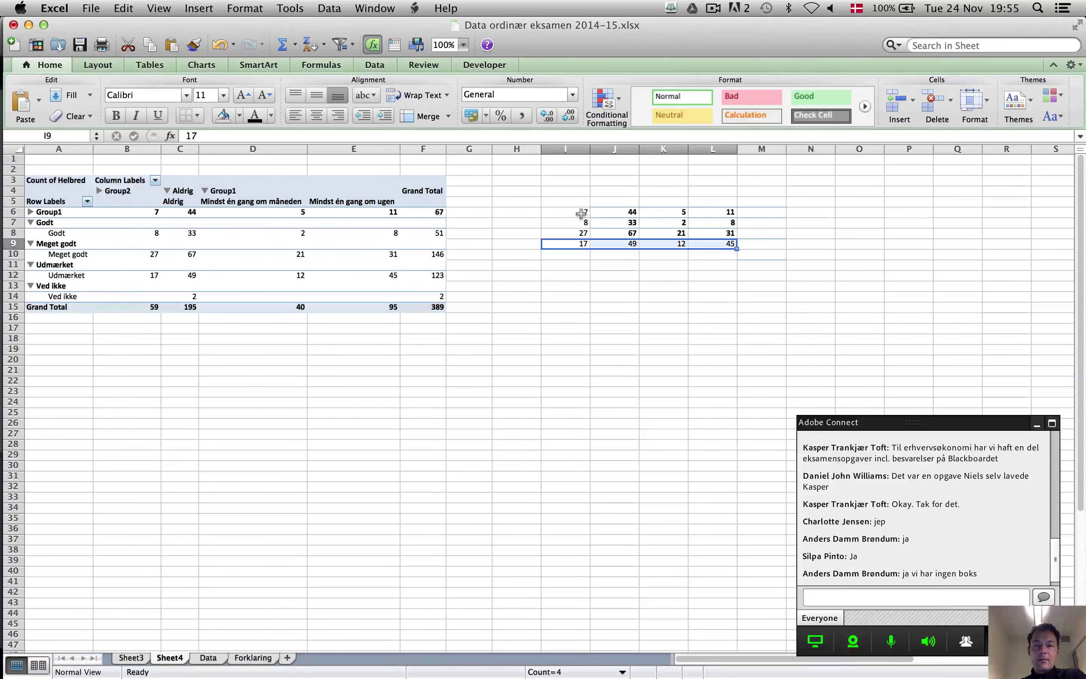
Clear the observed values in FREESTAT's chi1 sheet and paste in the compact counts from Sheet4's I6:L9, starting at B3
left_click_drag(583, 213, 711, 244)
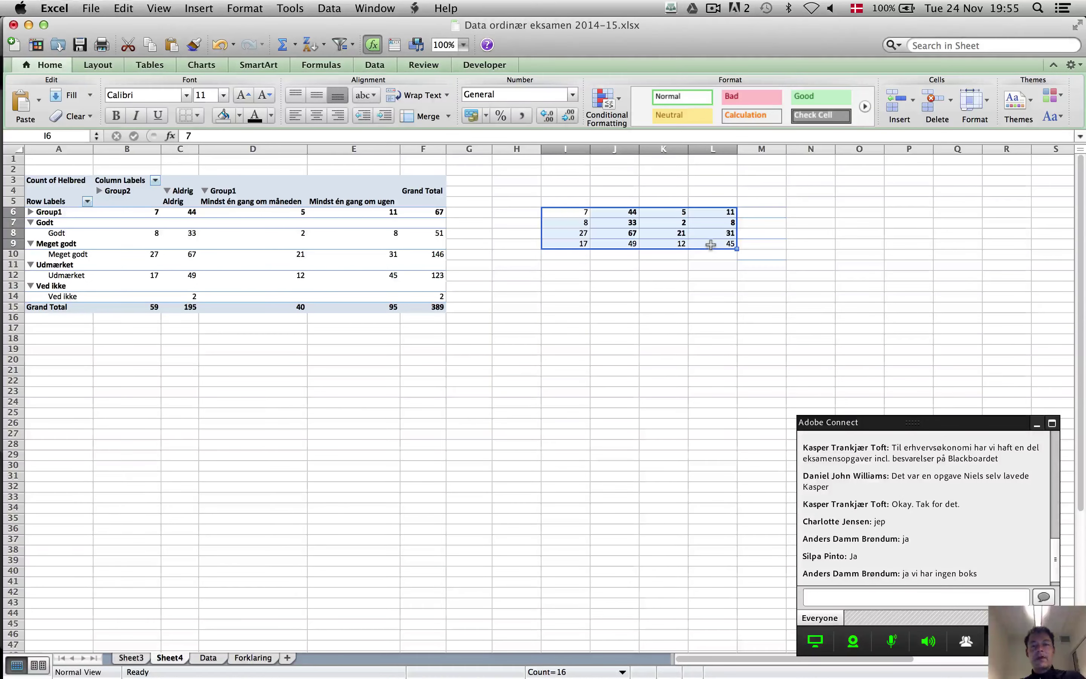
key("super+c")
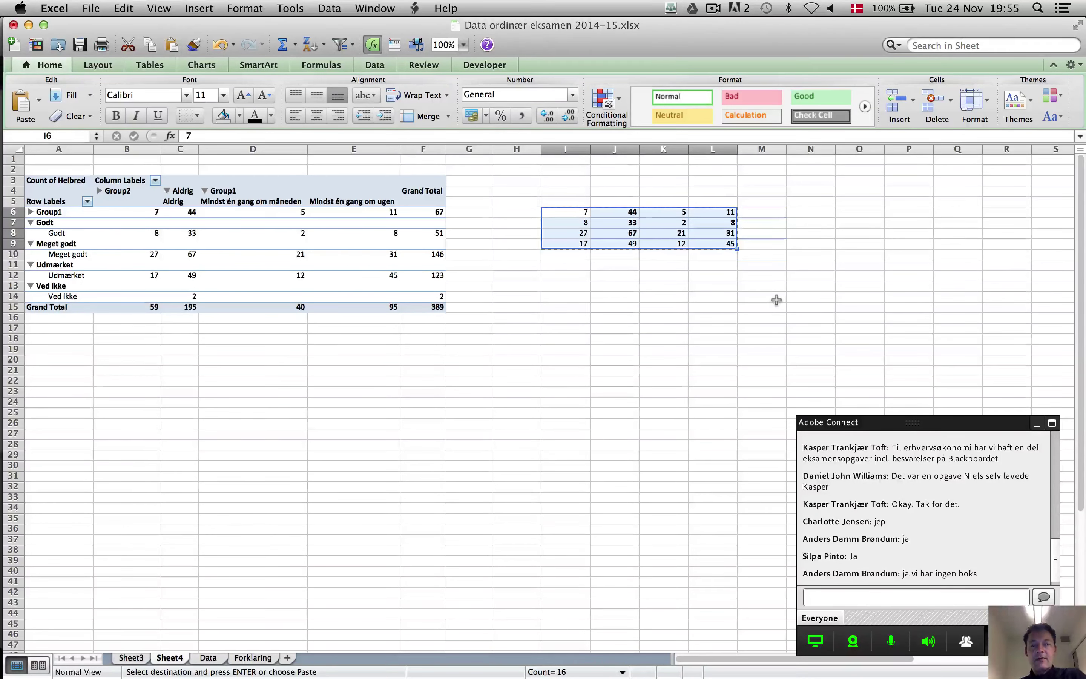
key("super+grave")
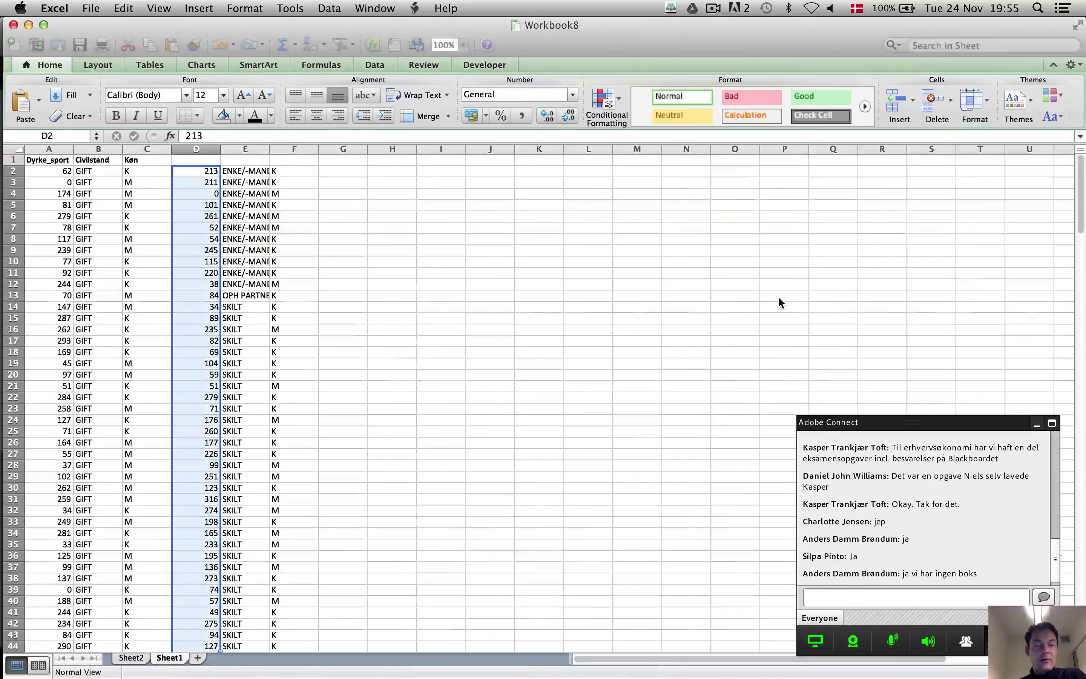
key("super+grave")
key("super+grave")
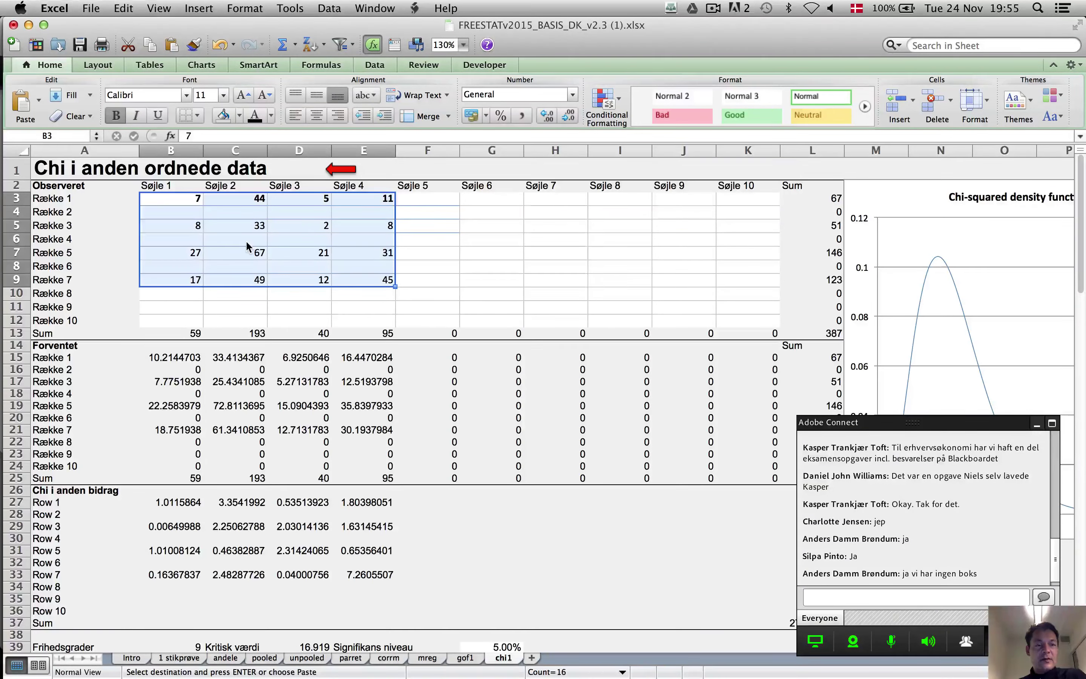
key("Escape")
key("Delete")
left_click(191, 202)
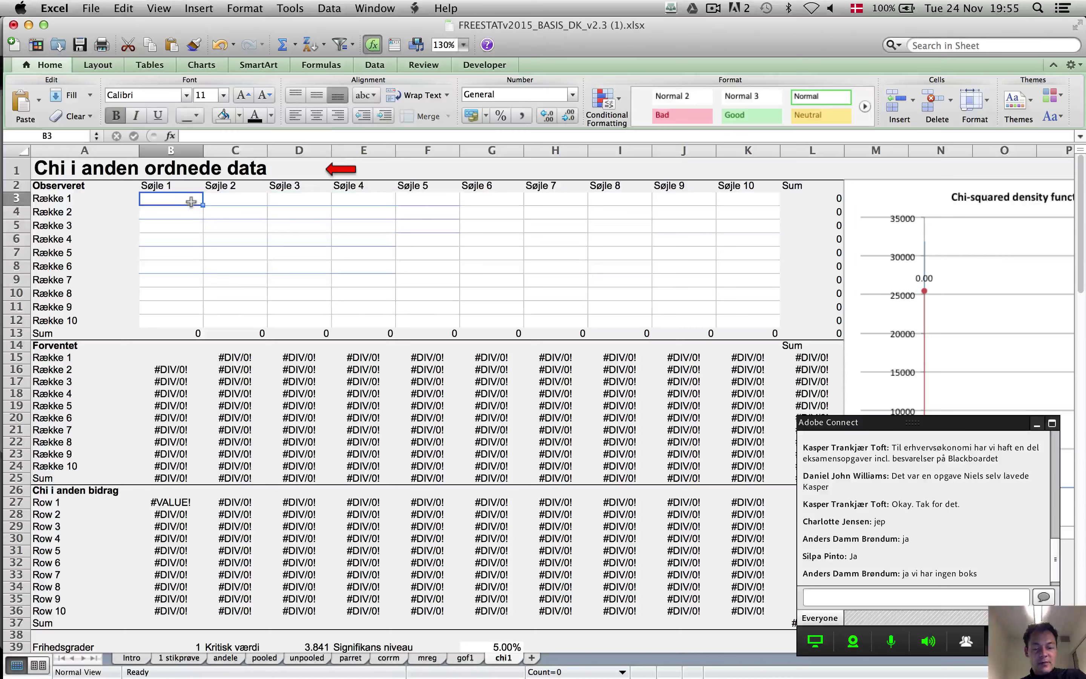
key("super+v")
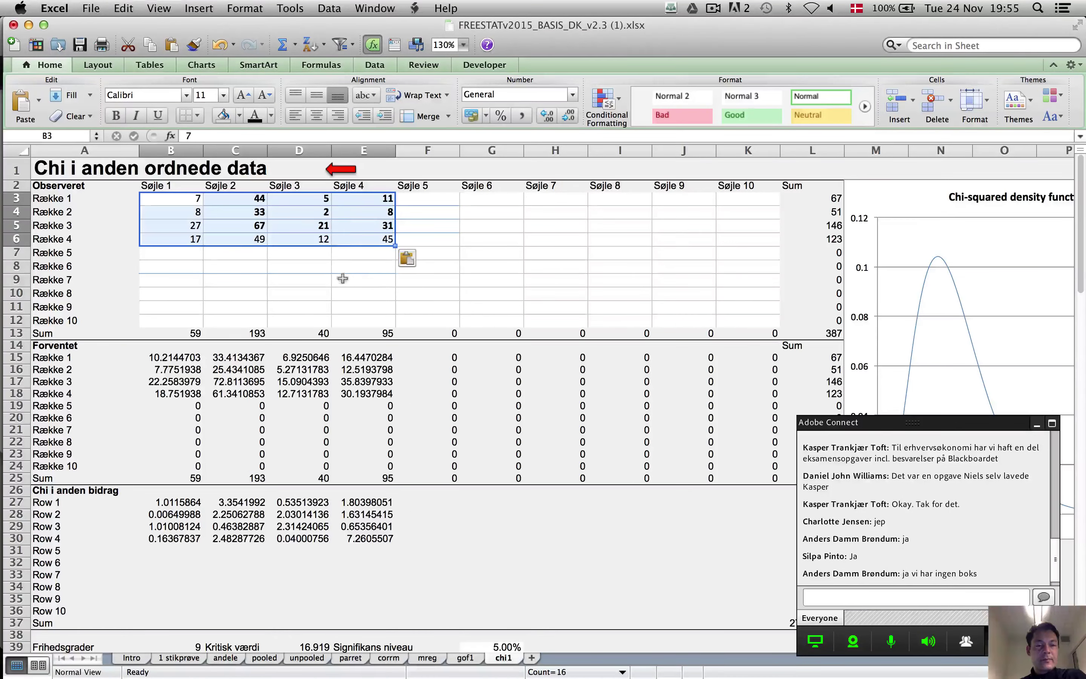
Examine the observed count in D4, the expected count in D16 and the chi-square contribution in E30
left_click(365, 265)
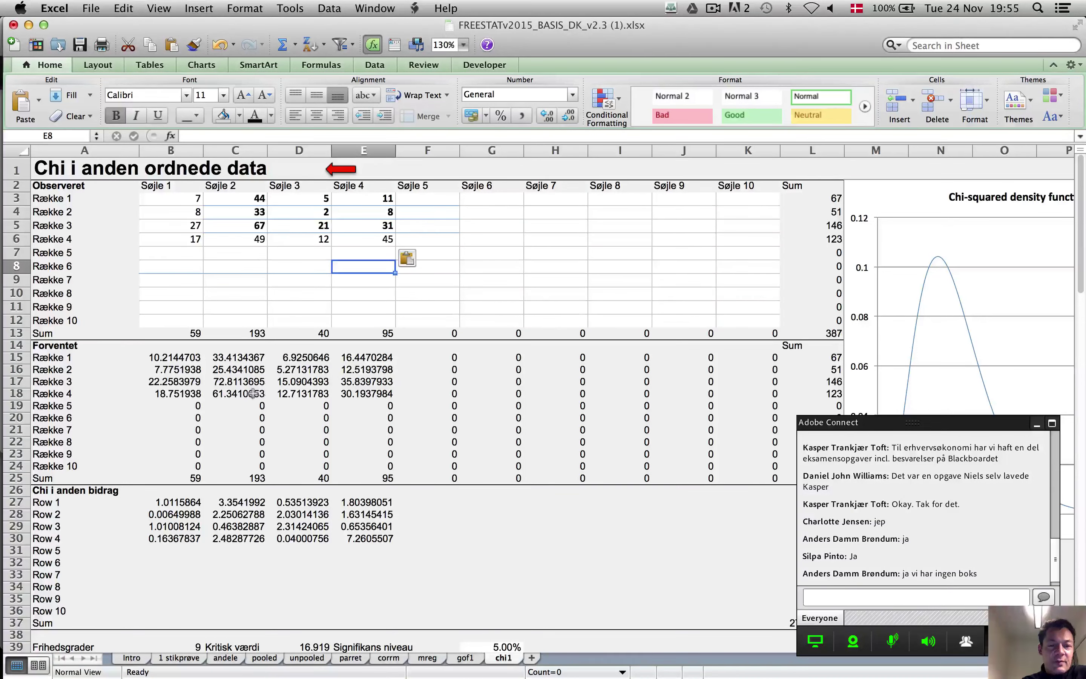
left_click(322, 216)
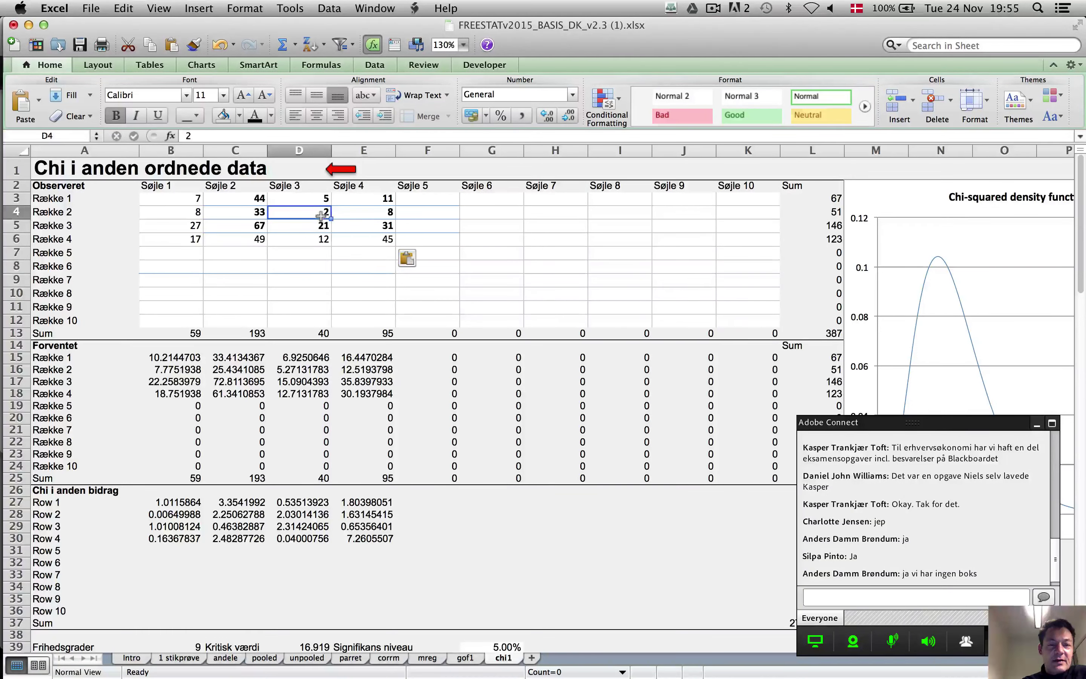
left_click(311, 370)
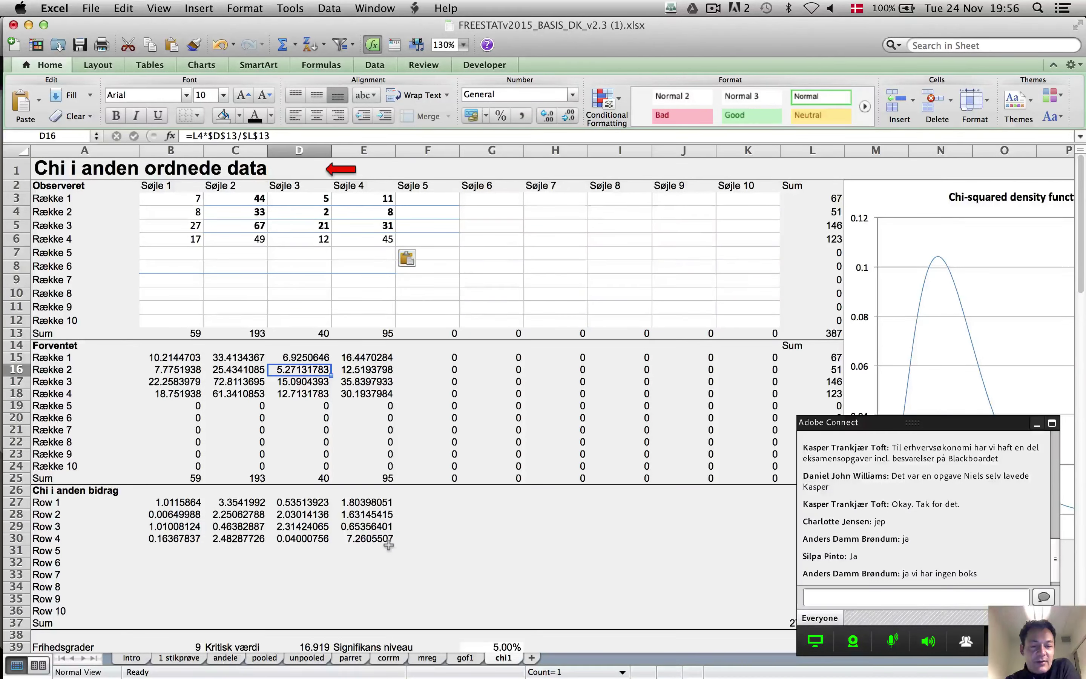
left_click(373, 542)
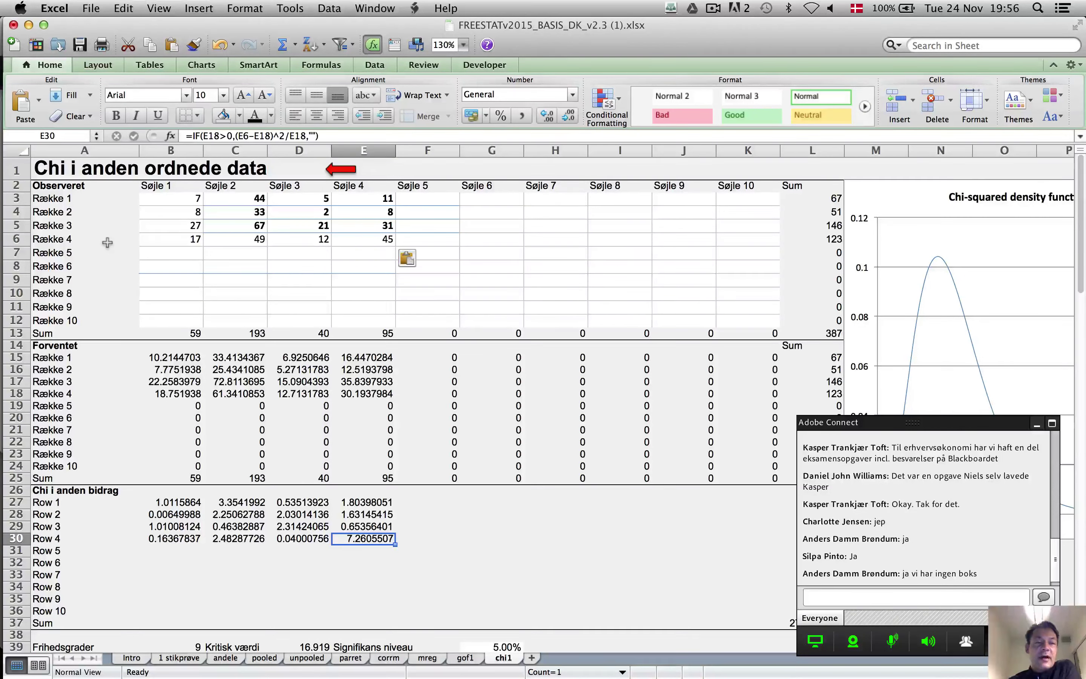
Look up the category pair behind cell E30 in the exam workbook's pivot table: "Mindst én gang om ugen" and "Udmærket"
key("super+grave")
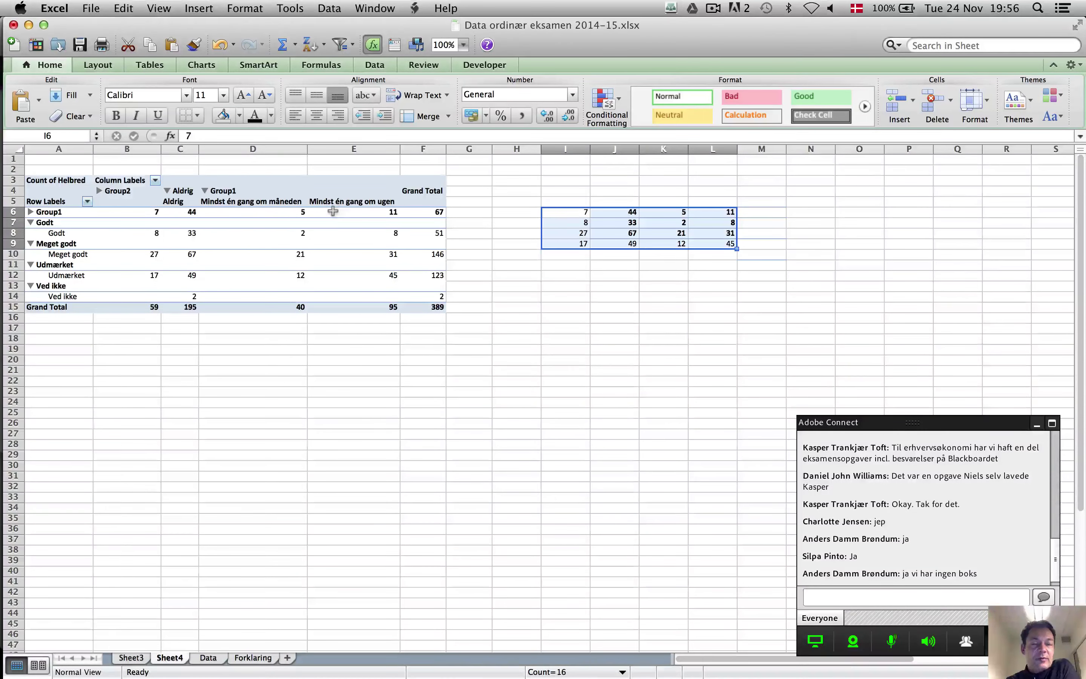
left_click(361, 198)
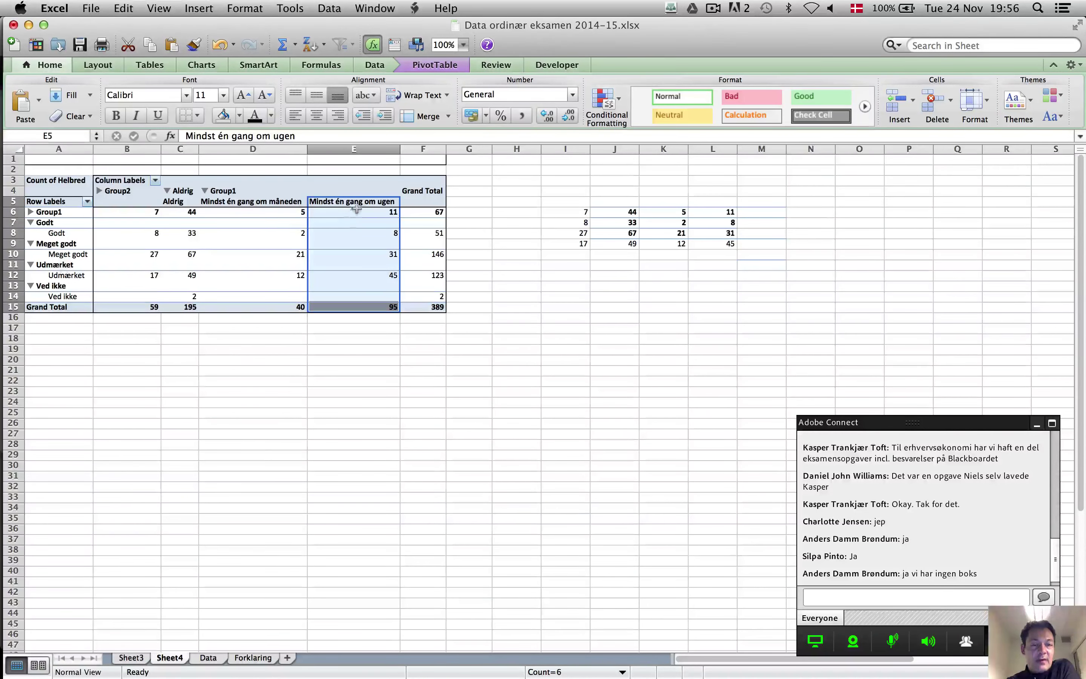
left_click(361, 203)
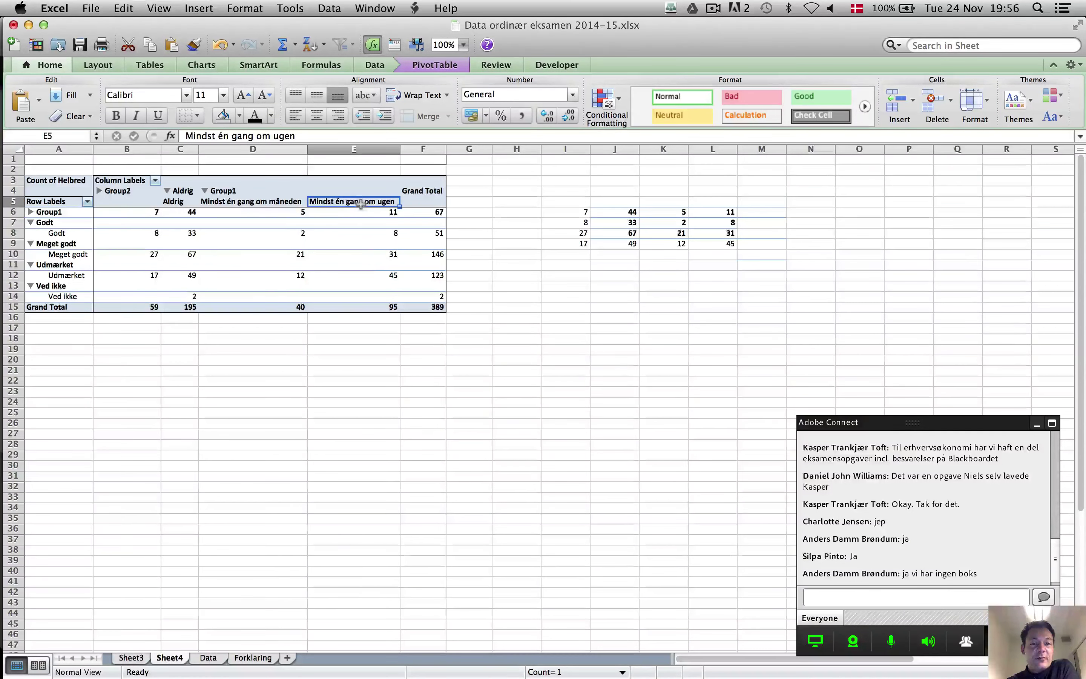
left_click(71, 277)
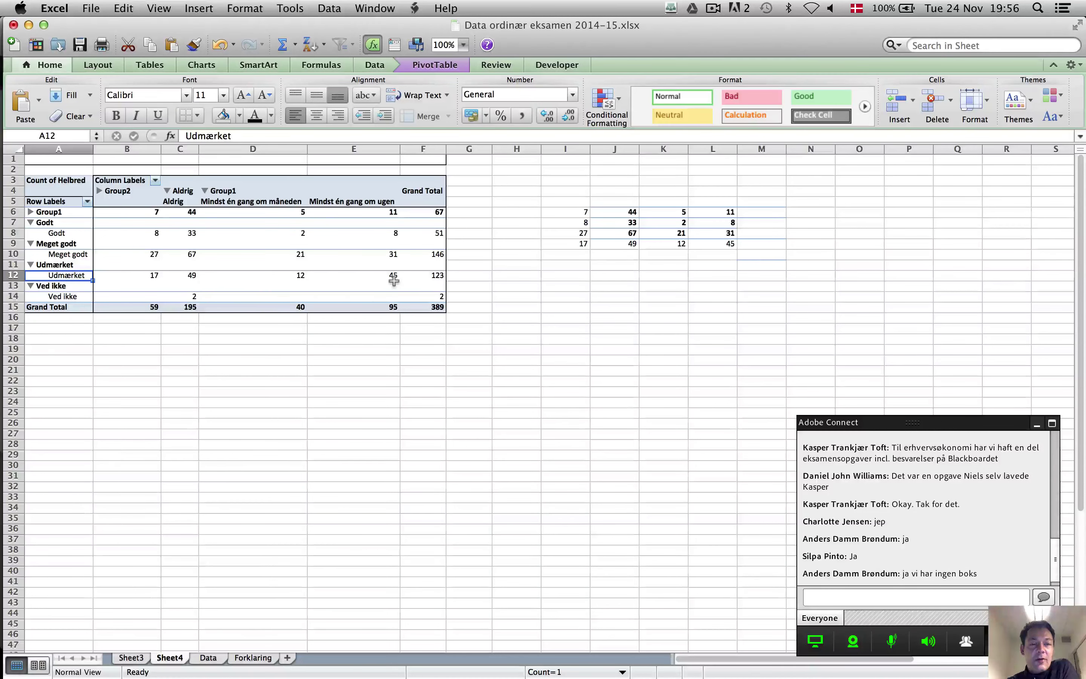
left_click(393, 280)
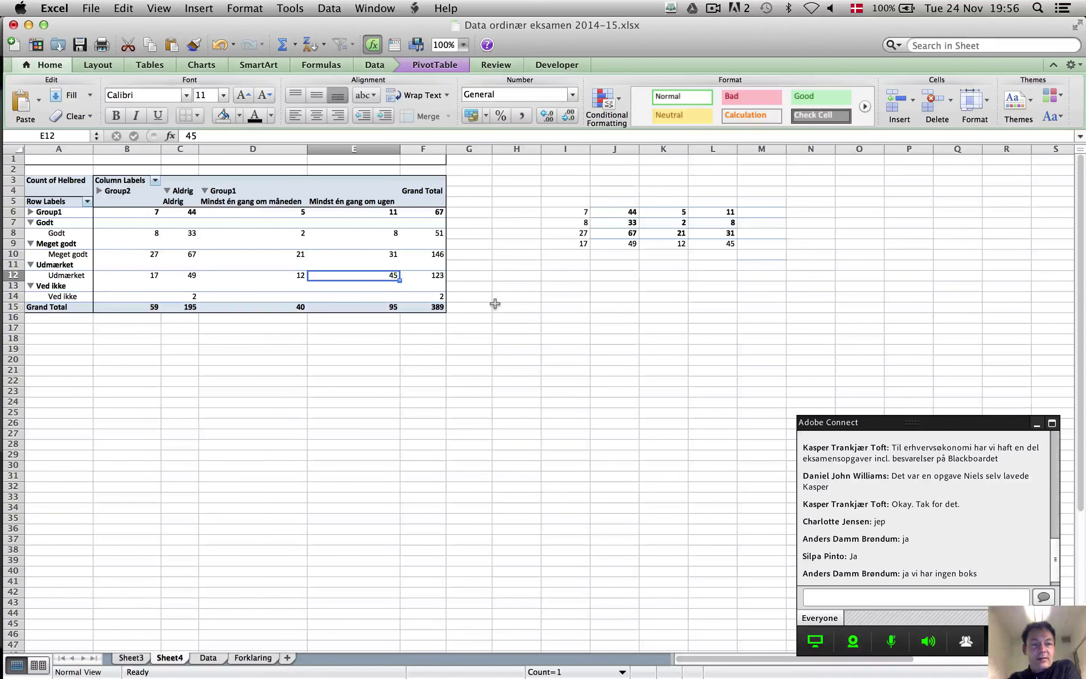
Return to FREESTAT's chi1 sheet and compare the observed count in E6, the expected count in E18 and the contribution in E30
key("super+grave")
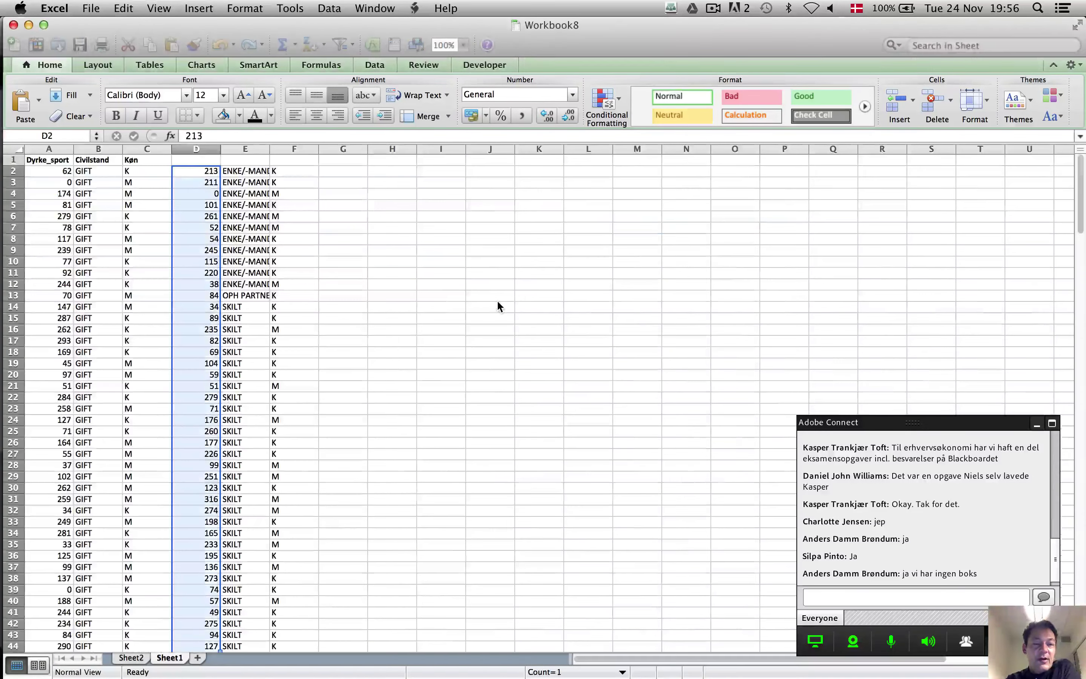
key("super+grave")
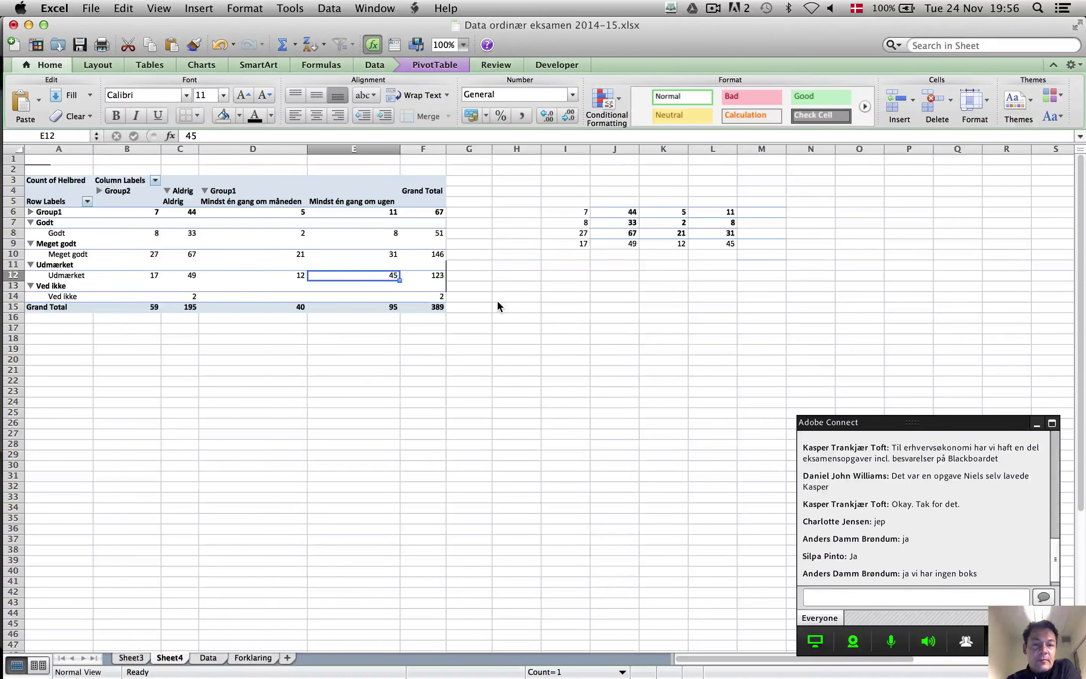
key("super+grave")
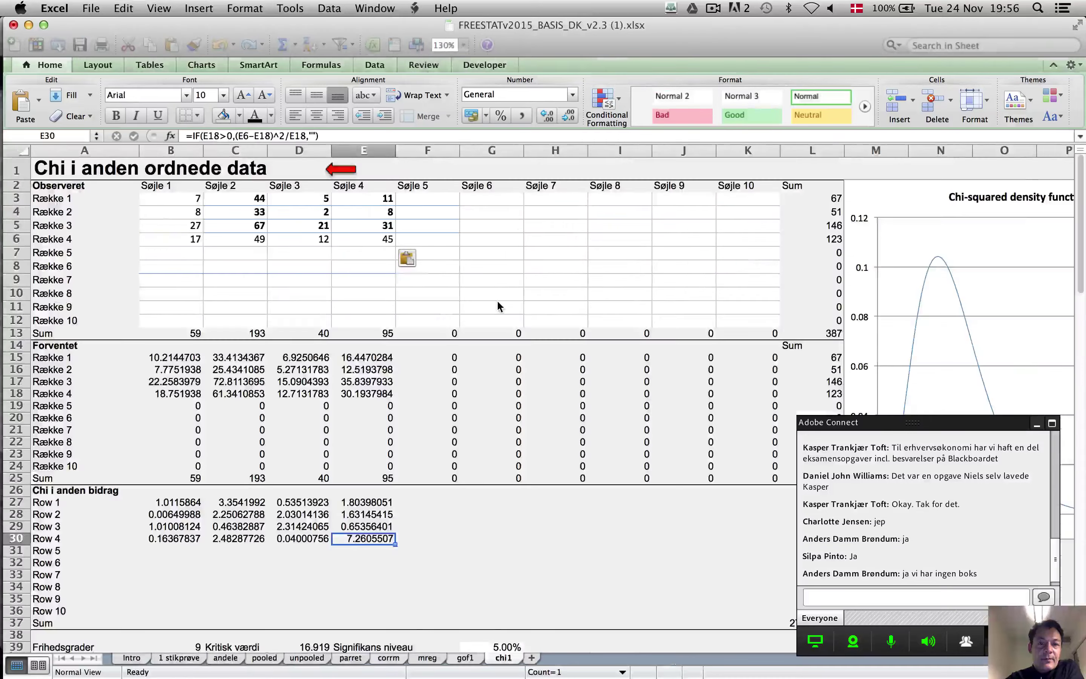
key("super+grave")
key("super+grave")
key("super+grave")
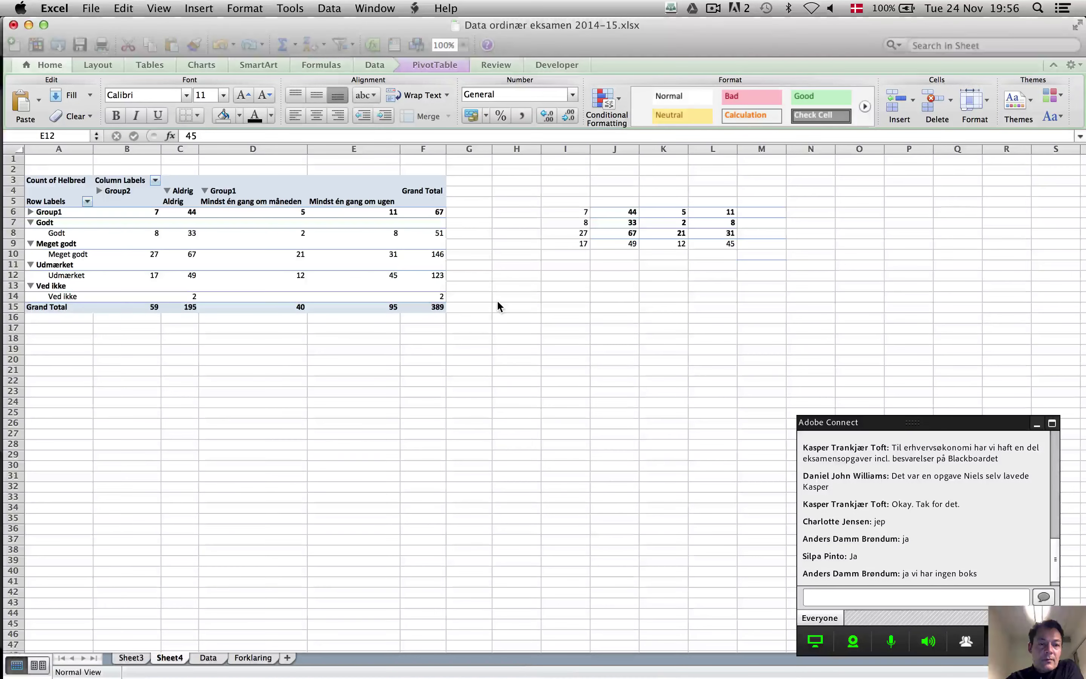
key("super+grave")
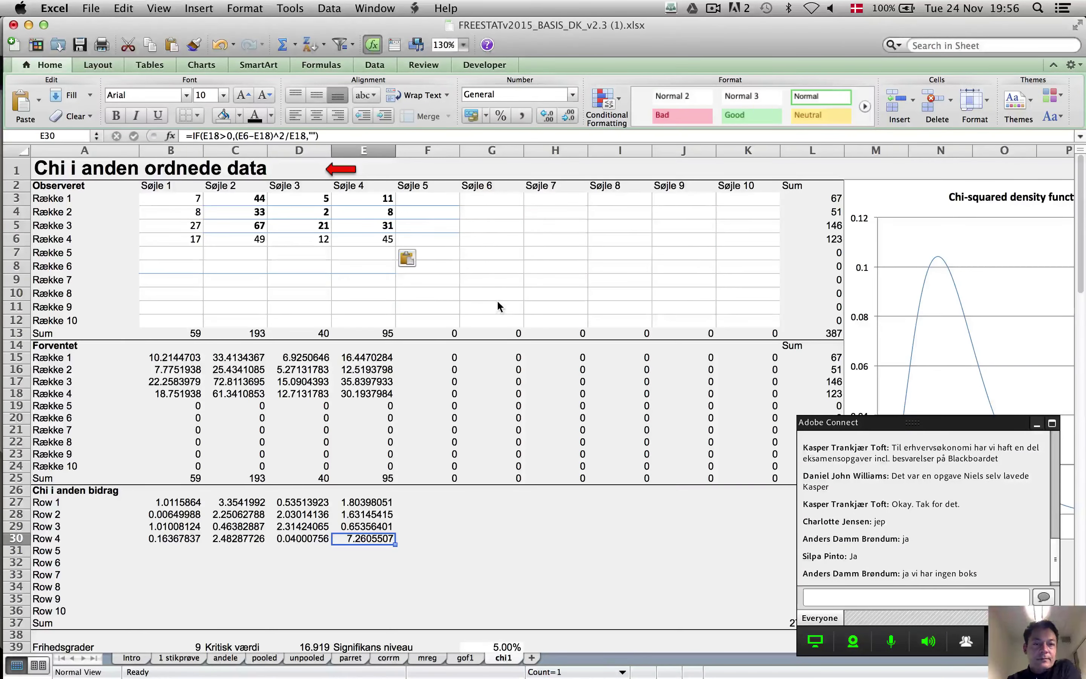
left_click(382, 238)
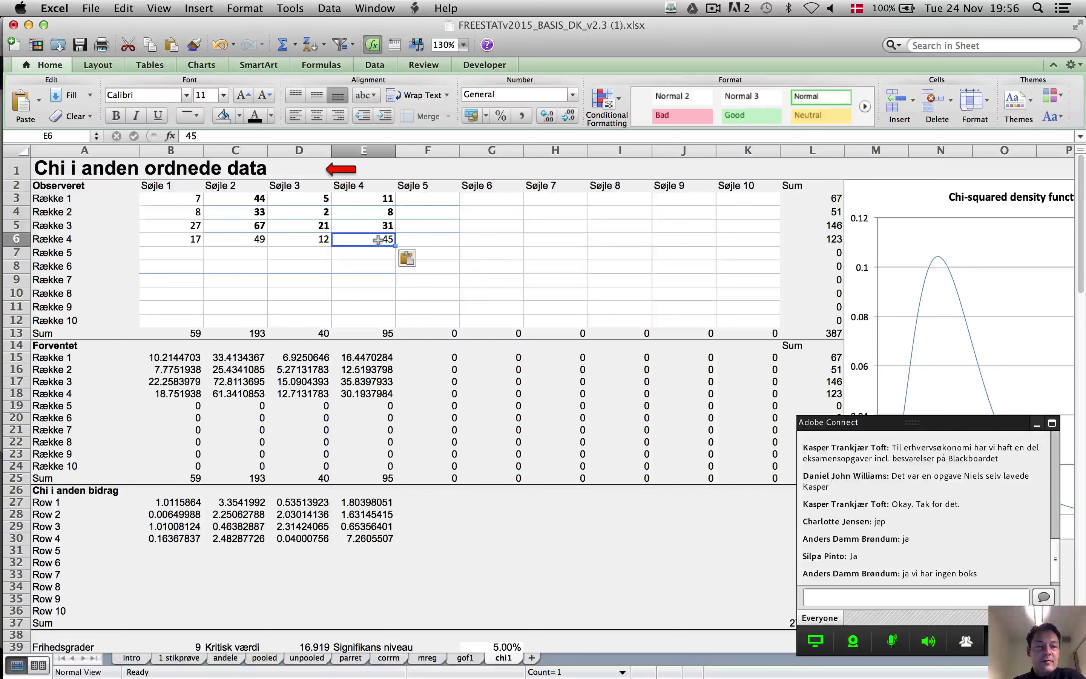
left_click(369, 393)
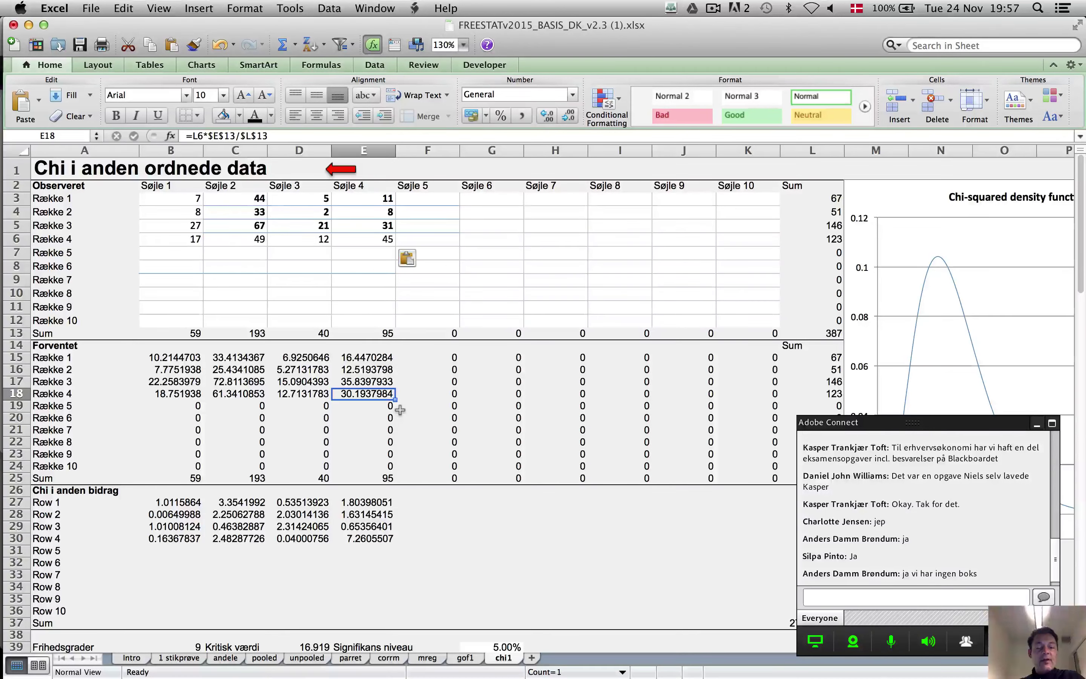
left_click(361, 550)
left_click(366, 540)
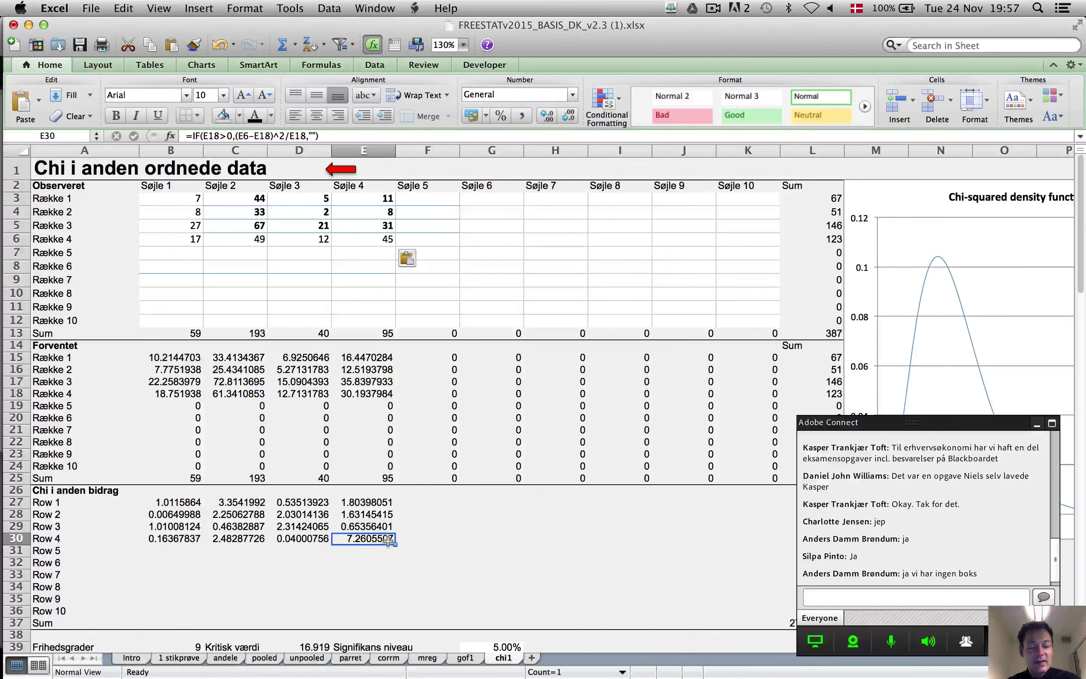
Switch to the exam PDF in Preview and read the Opgave 4 question about the χ²-test
left_click(375, 8)
left_click(425, 207)
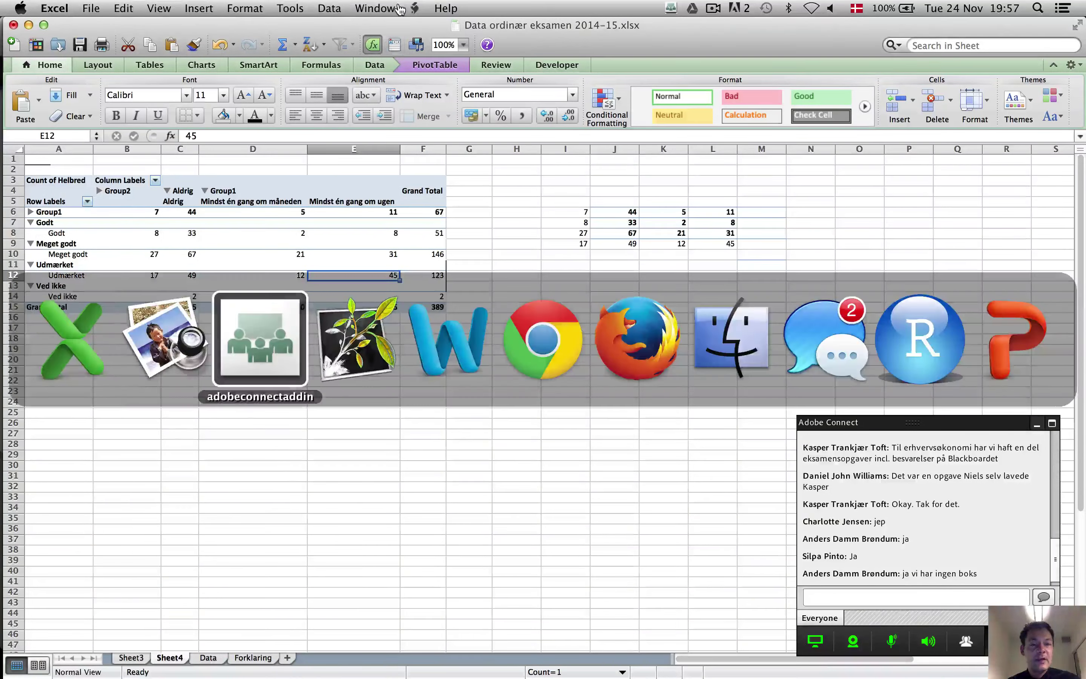
key("super+Tab")
key("super+Tab")
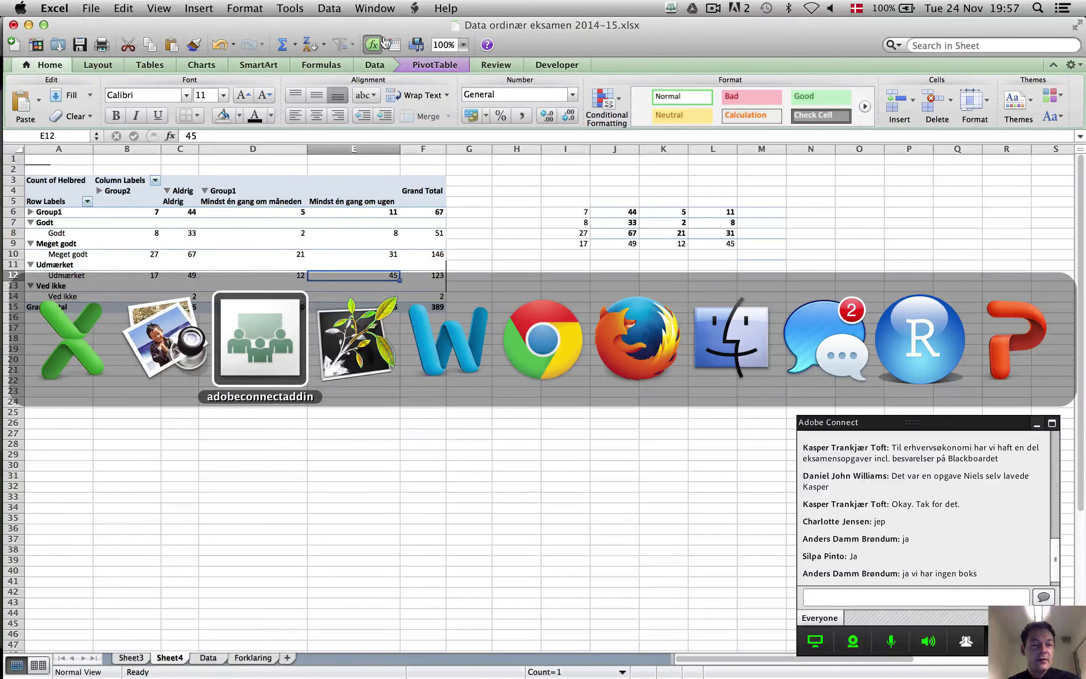
left_click(186, 329)
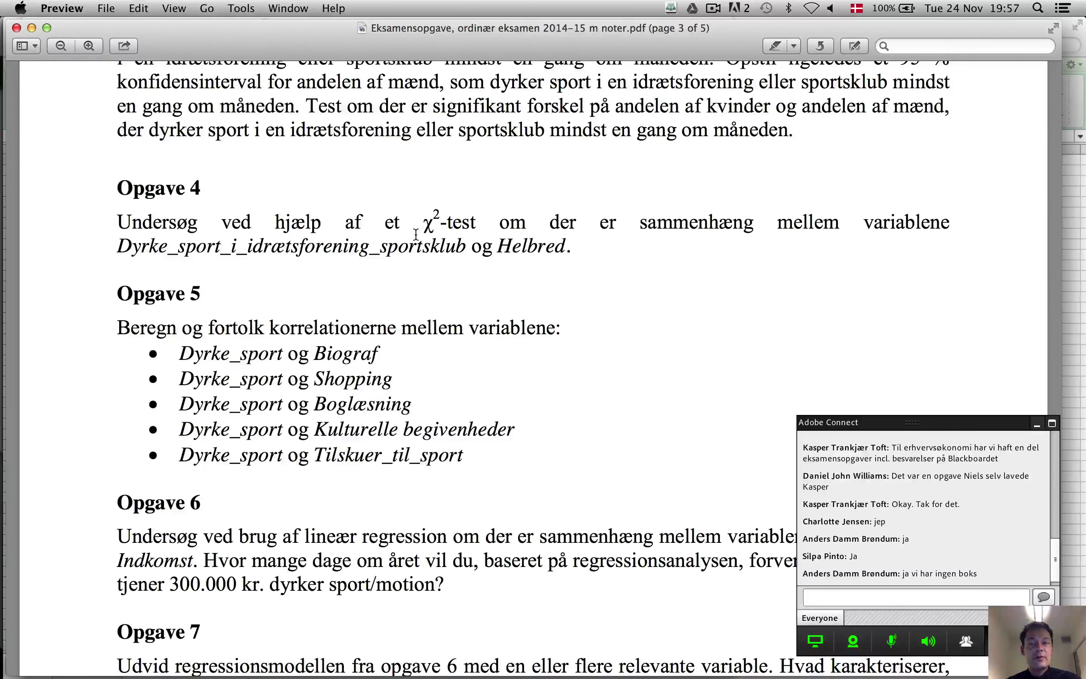
Return to FREESTAT's chi1 sheet in Excel, review the chi-square test results and inspect the formulas in B15 and B13
key("super+Tab")
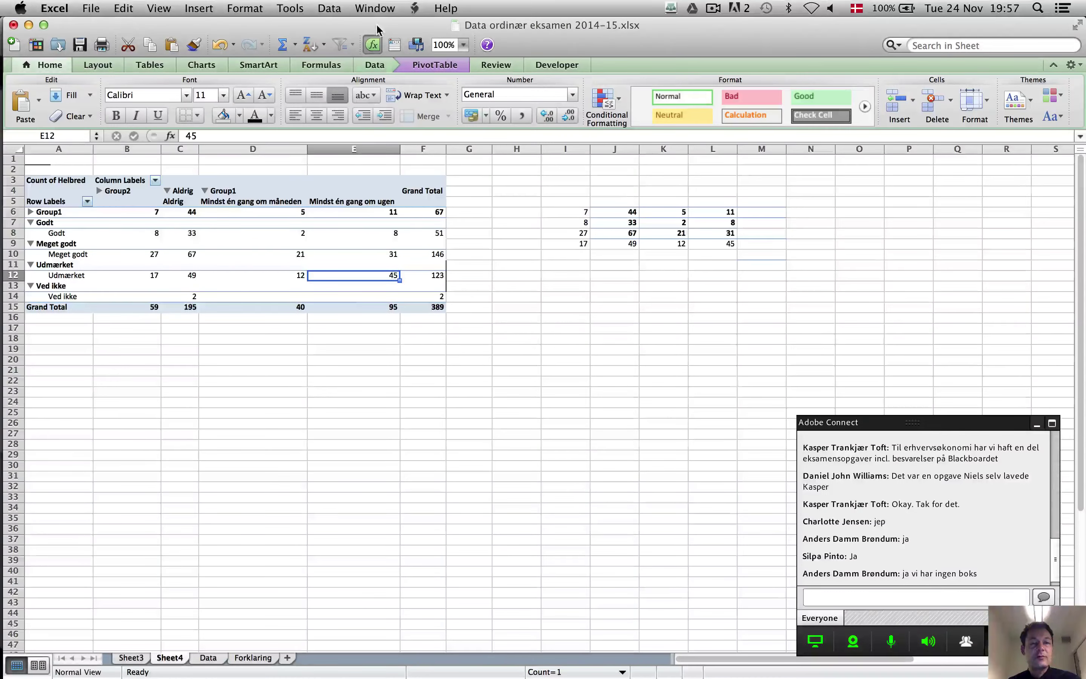
left_click(386, 7)
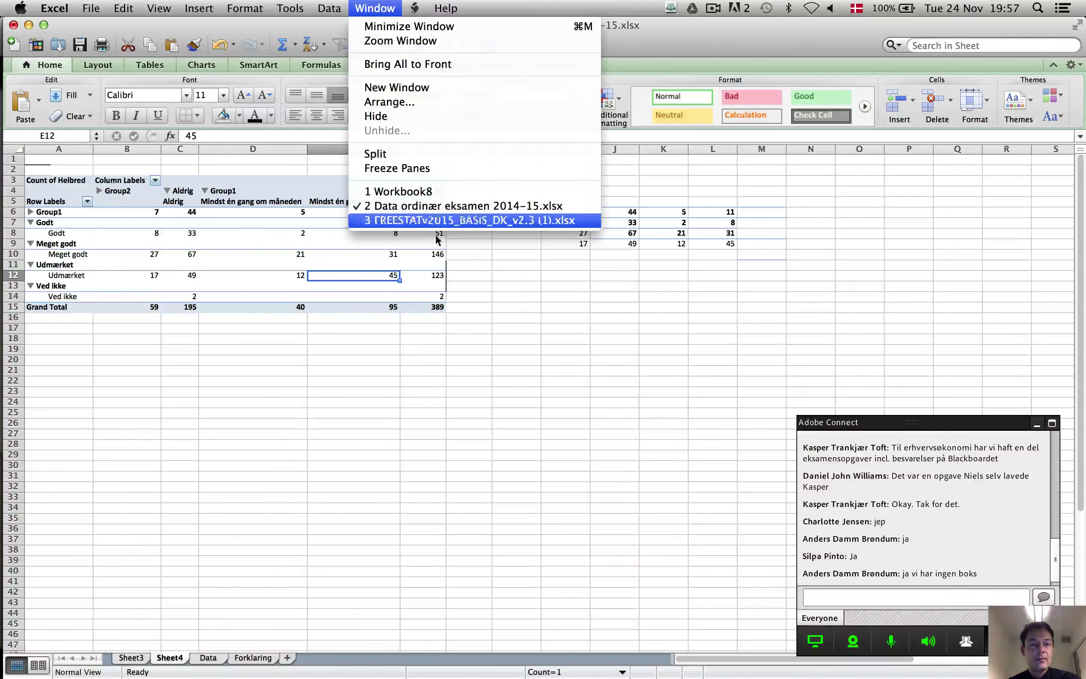
left_click(442, 225)
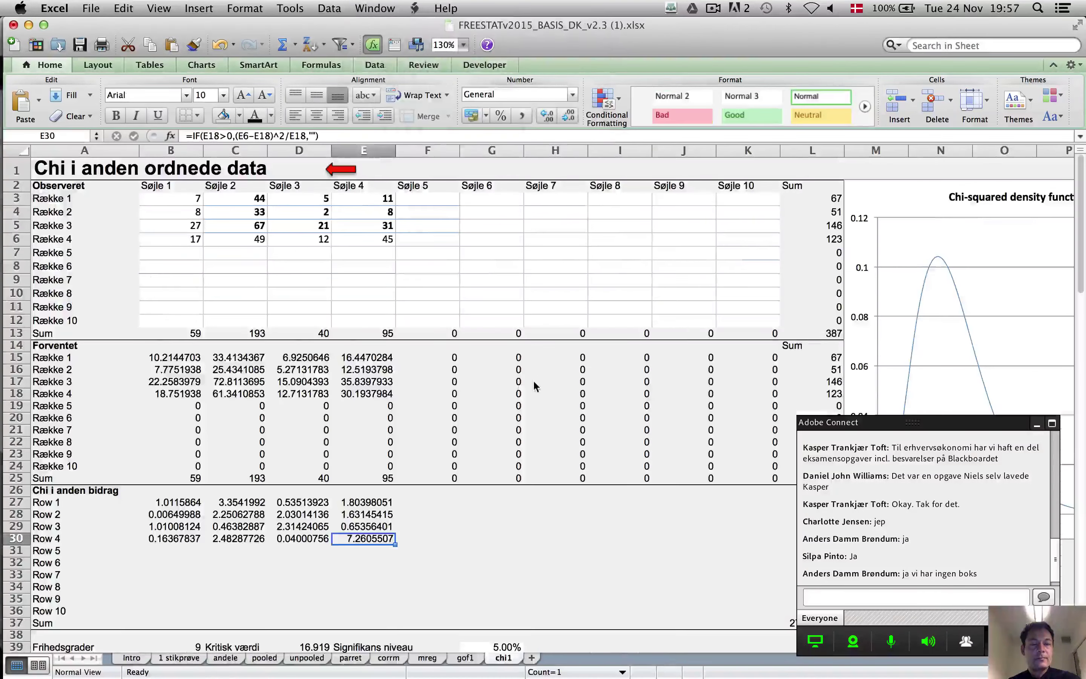
scroll(333, 292, "down", 3)
scroll(333, 292, "up", 3)
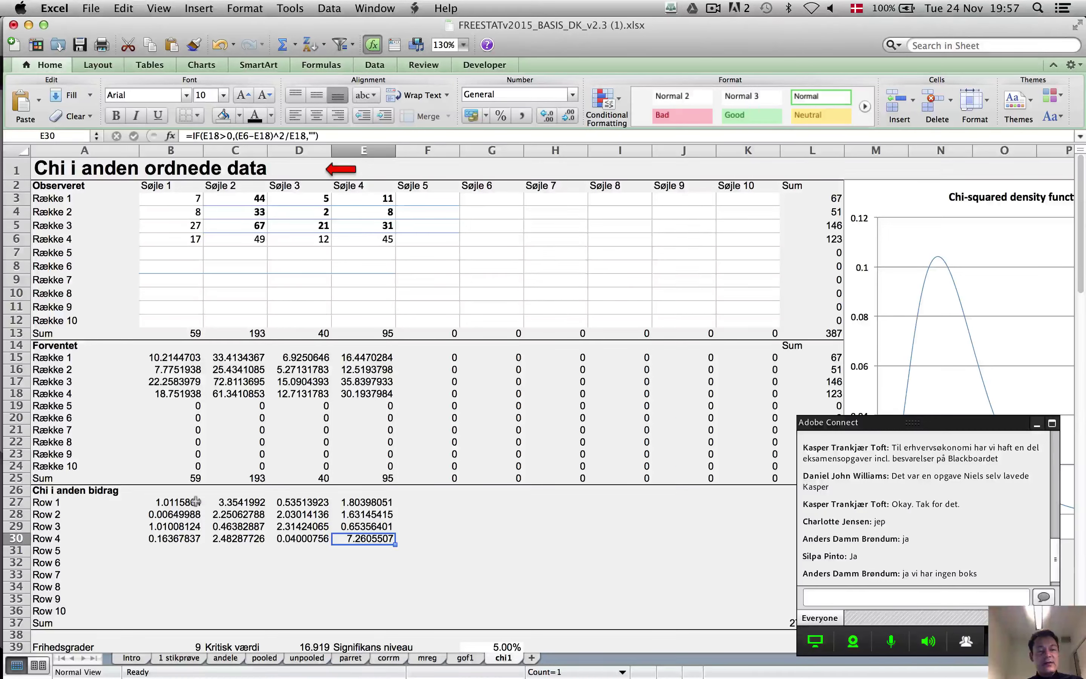
scroll(322, 530, "down", 2)
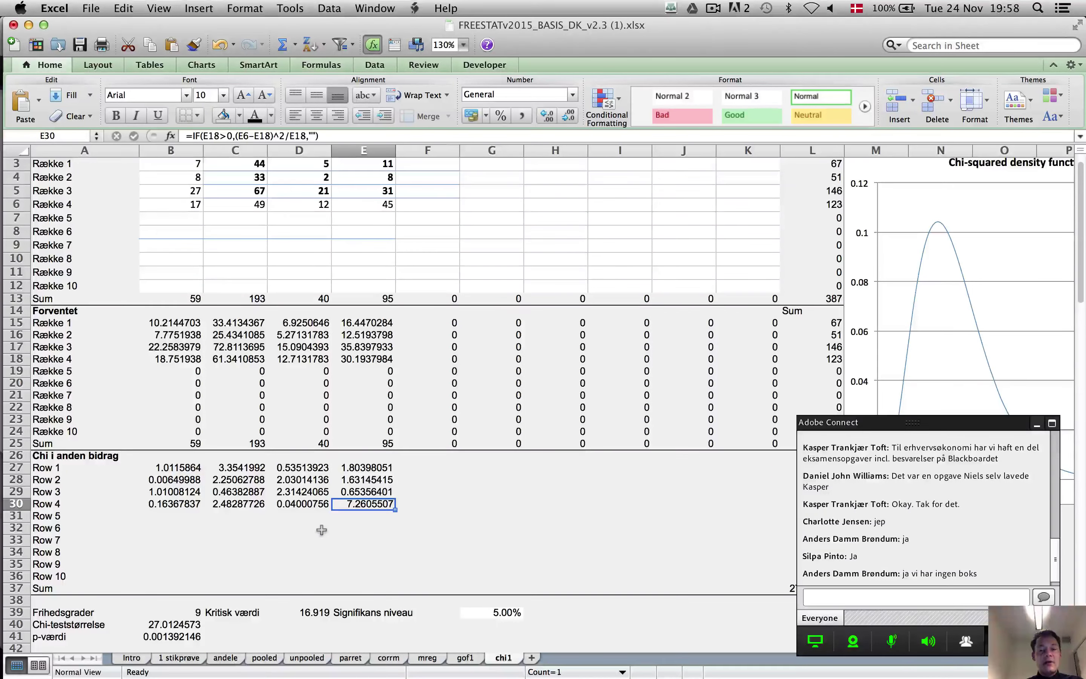
scroll(321, 530, "down", 4)
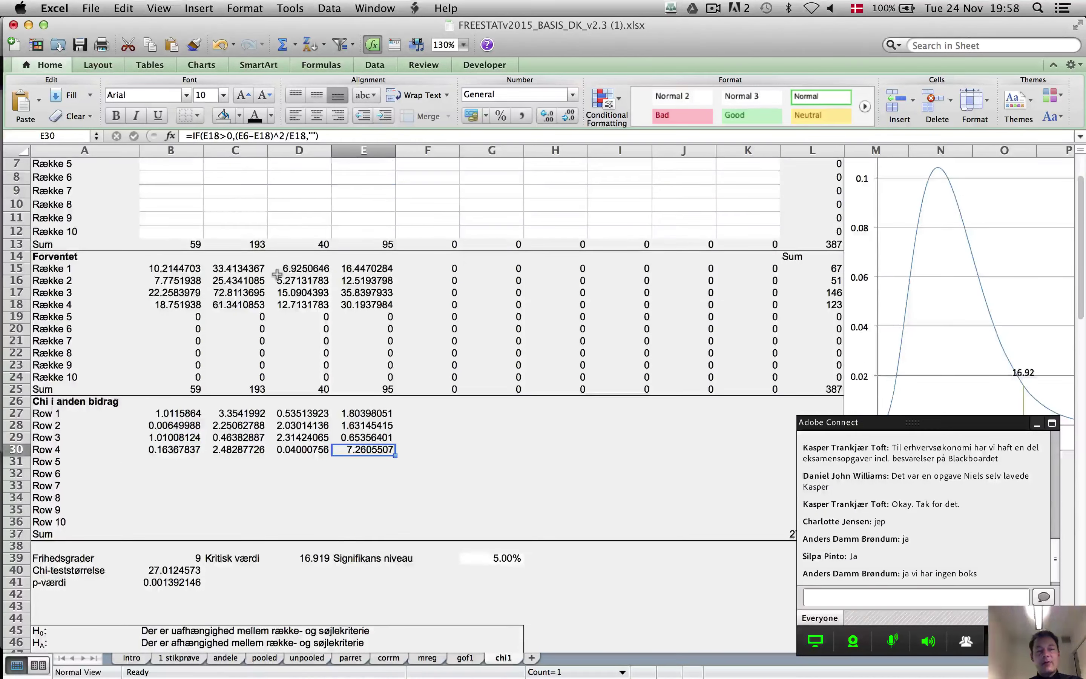
scroll(276, 275, "up", 6)
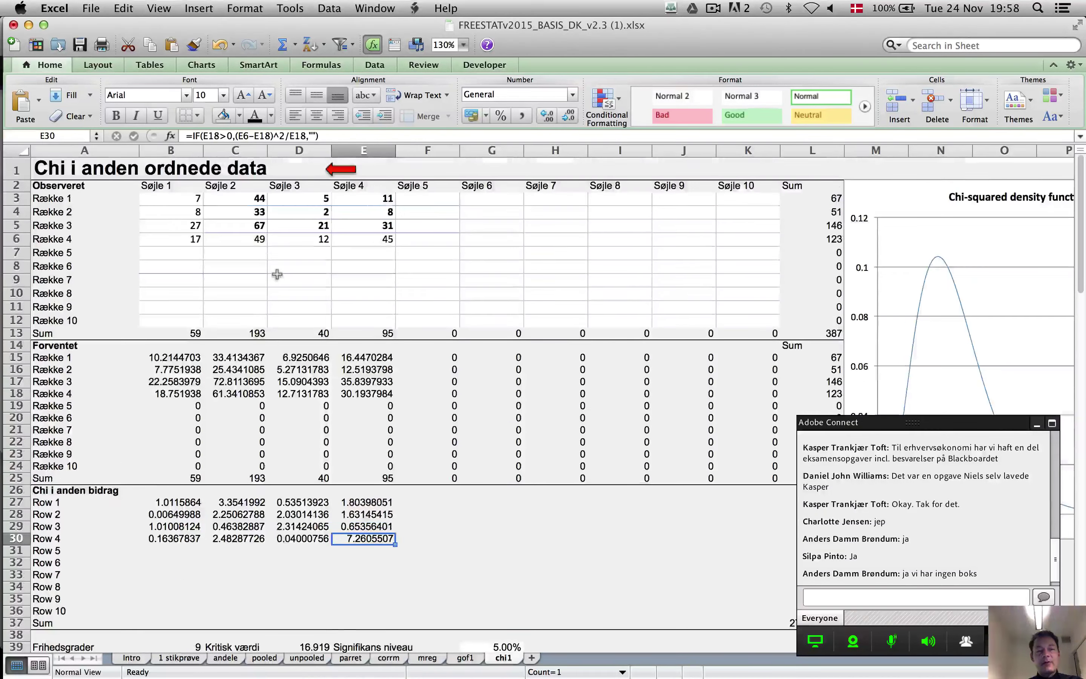
left_click(182, 358)
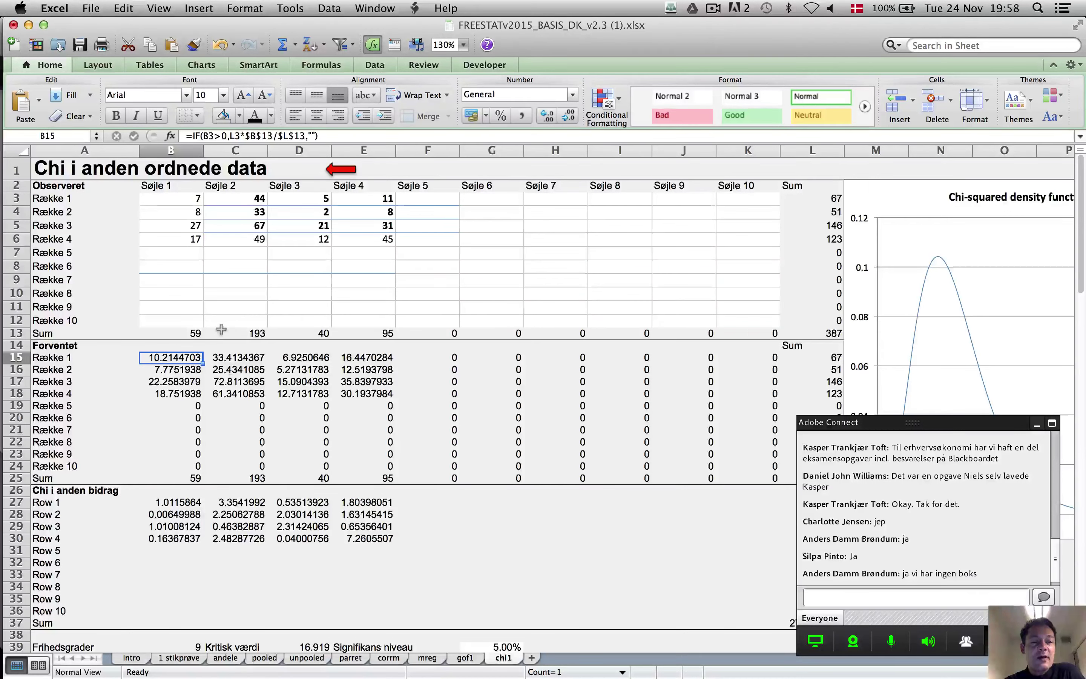
left_click(196, 333)
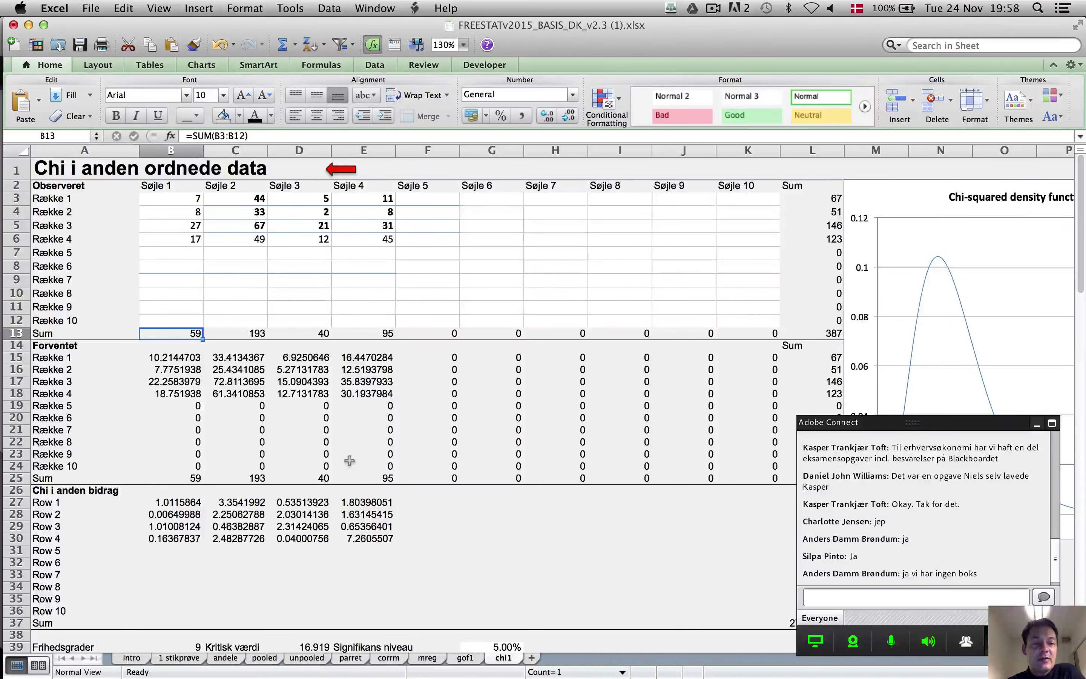
Inspect the formulas for the expected count in D17, the contribution in C30 and the chi-square test statistic in B40
left_click(305, 379)
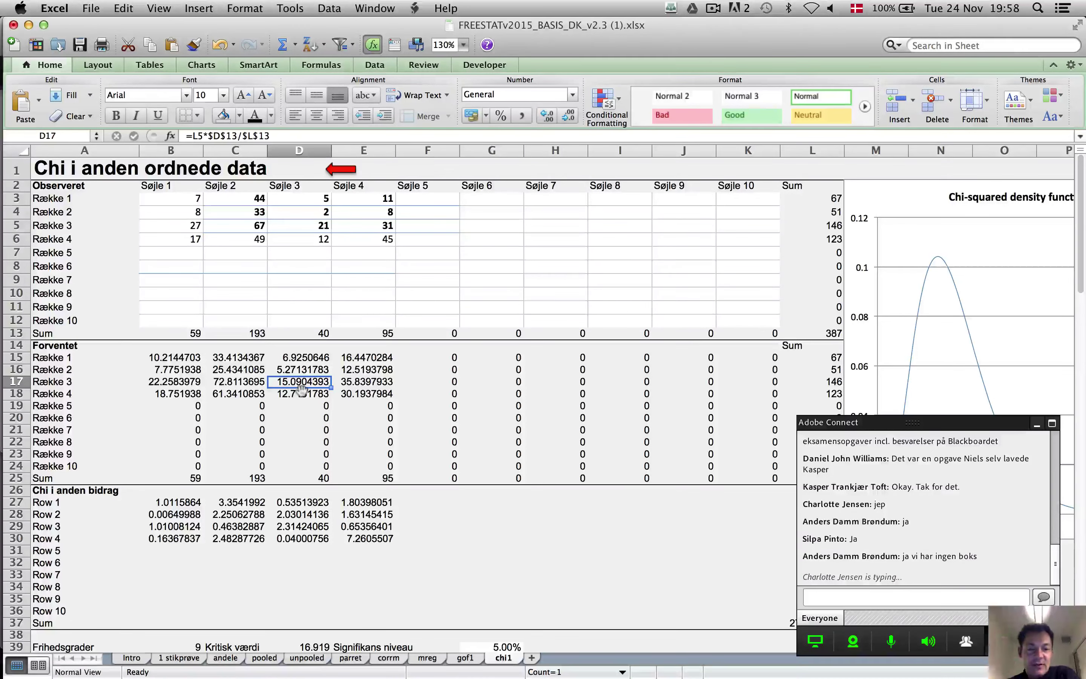
left_click(236, 537)
scroll(237, 534, "down", 5)
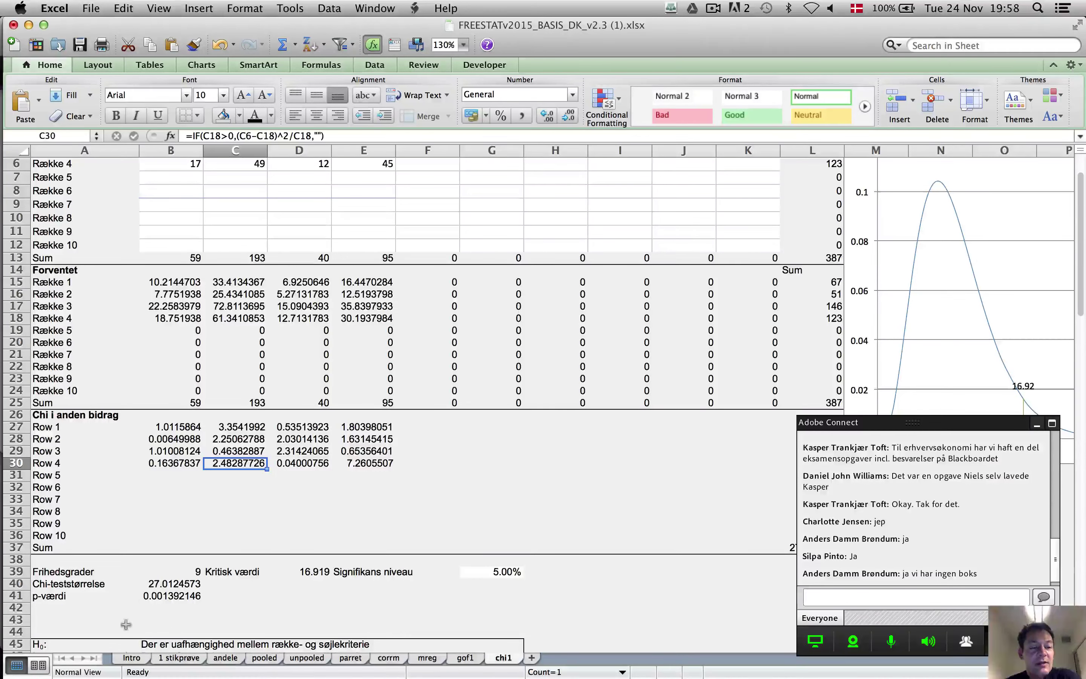
left_click(155, 585)
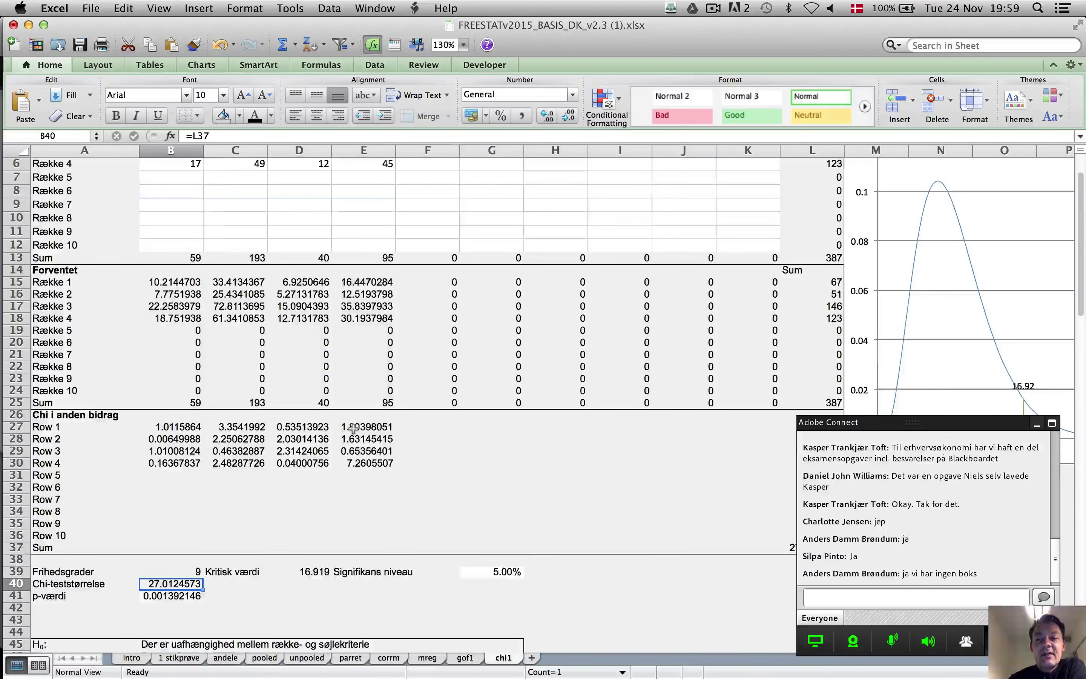
Compare the test statistic with the critical value on the chi-squared density chart and check them against the p-value in the results
scroll(356, 449, "right", 7)
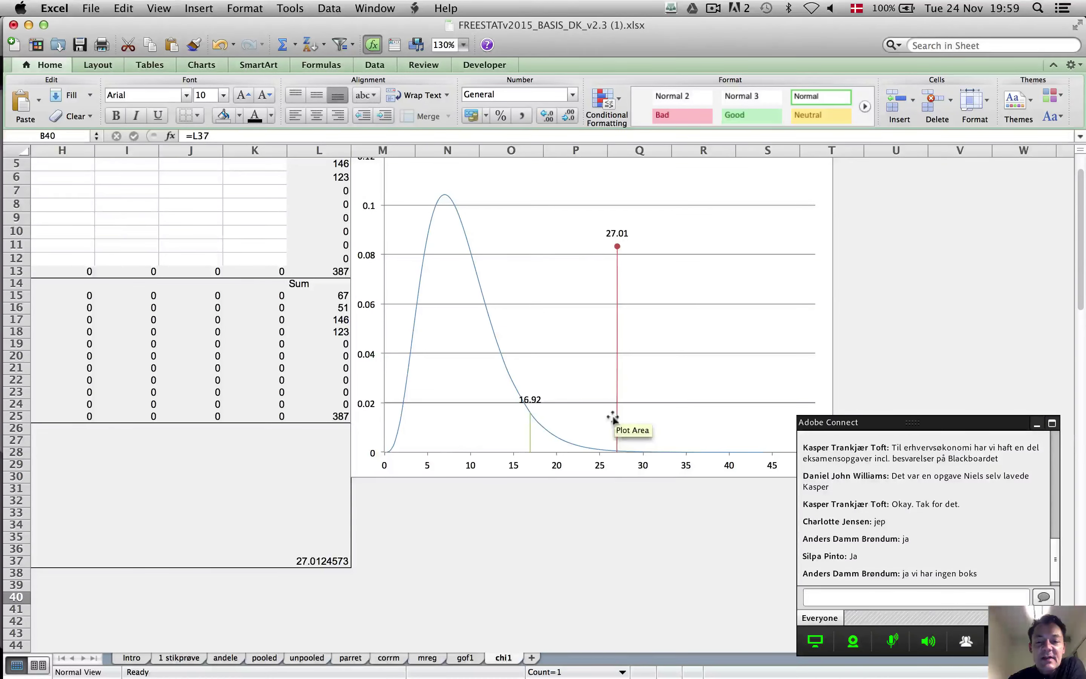
mouse_move(624, 453)
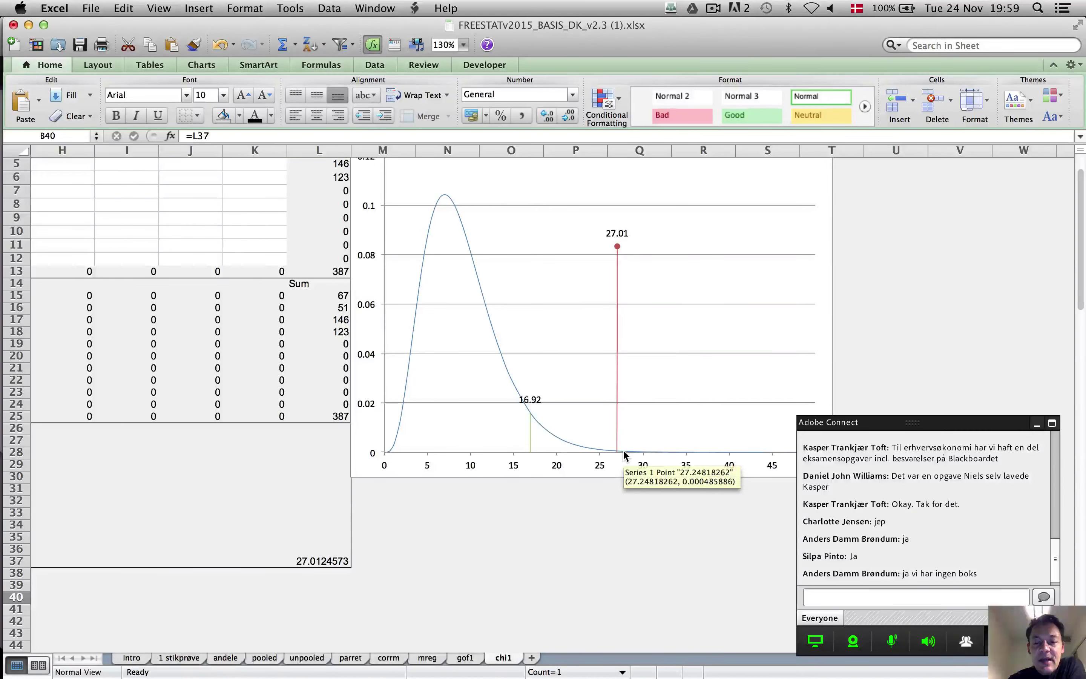
scroll(624, 453, "left", 7)
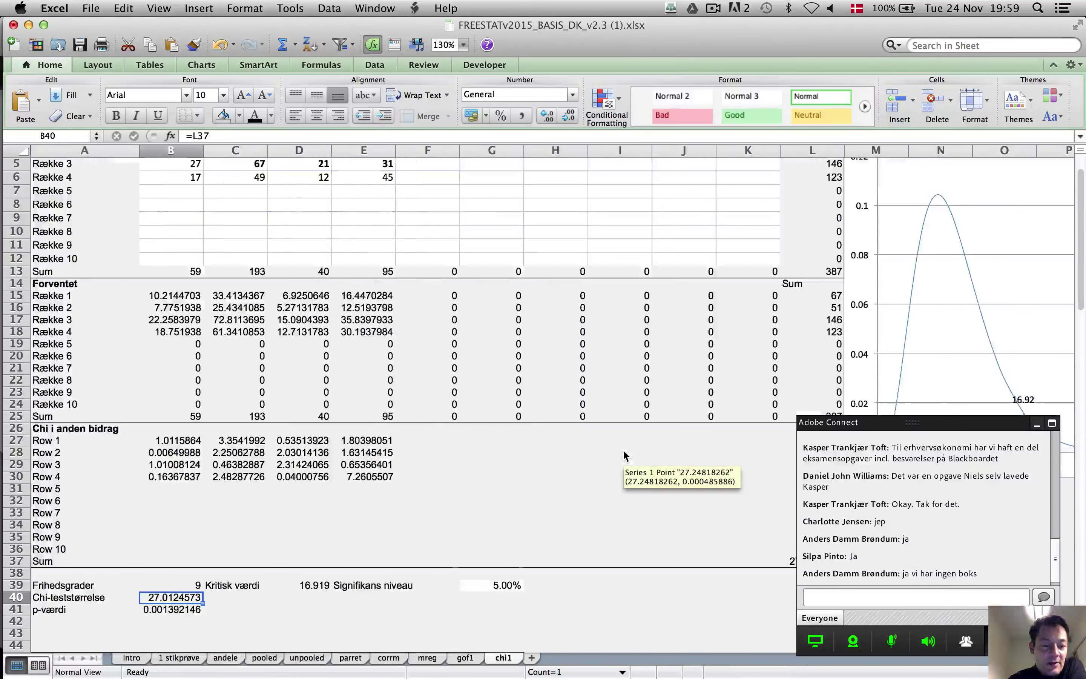
scroll(624, 454, "right", 2)
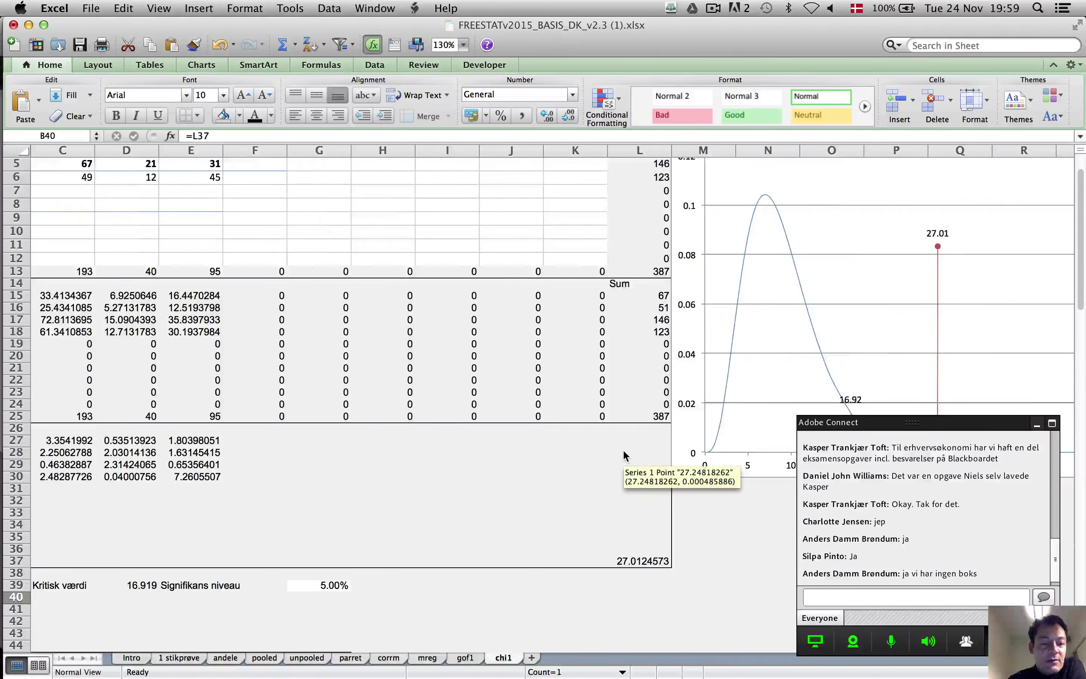
scroll(619, 451, "left", 2)
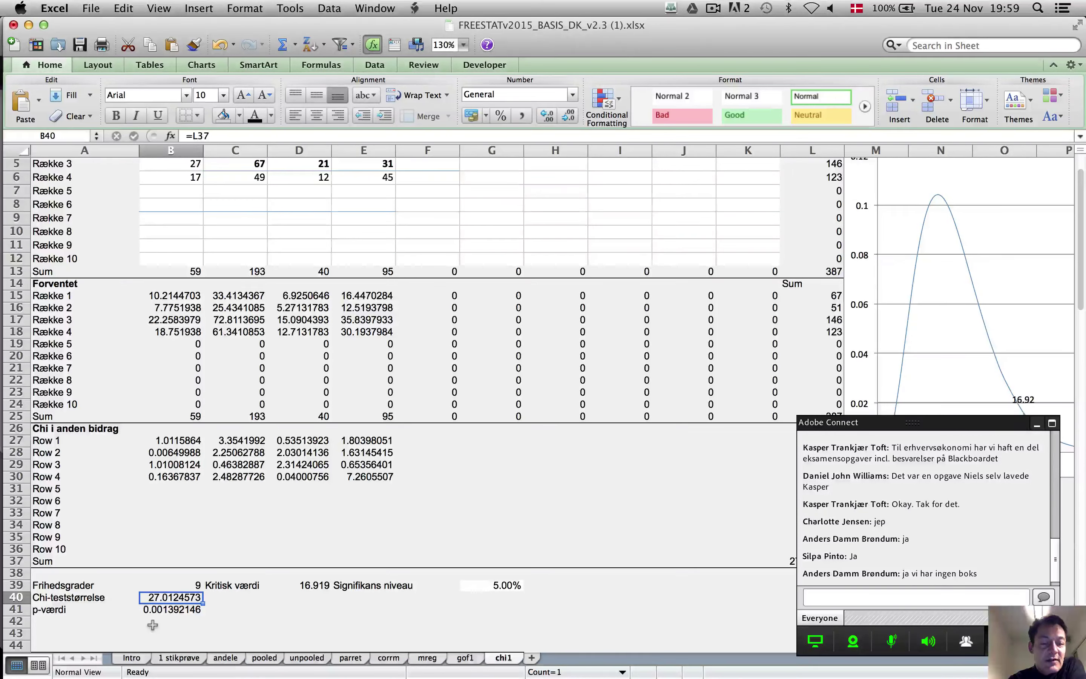
scroll(153, 625, "right", 10)
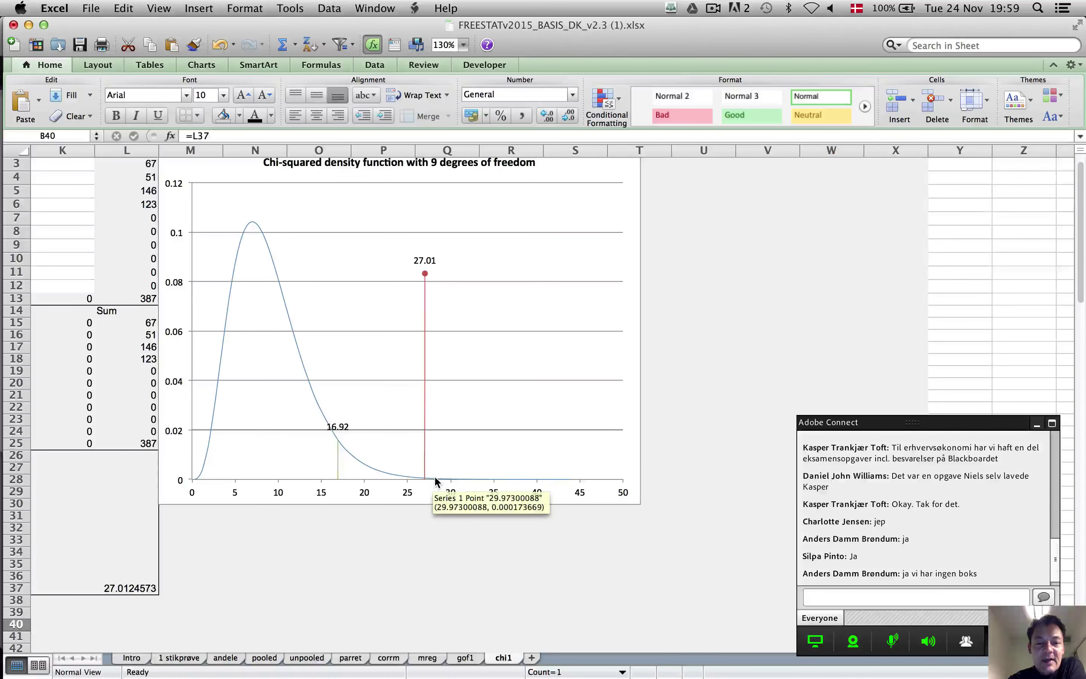
mouse_move(337, 472)
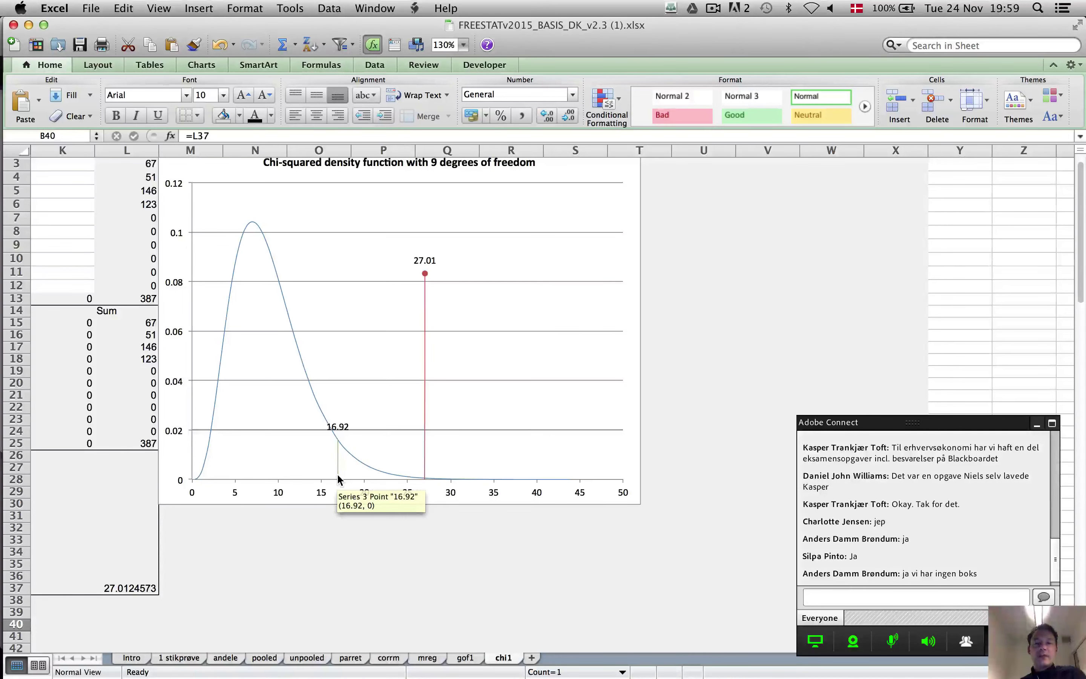
scroll(337, 473, "left", 10)
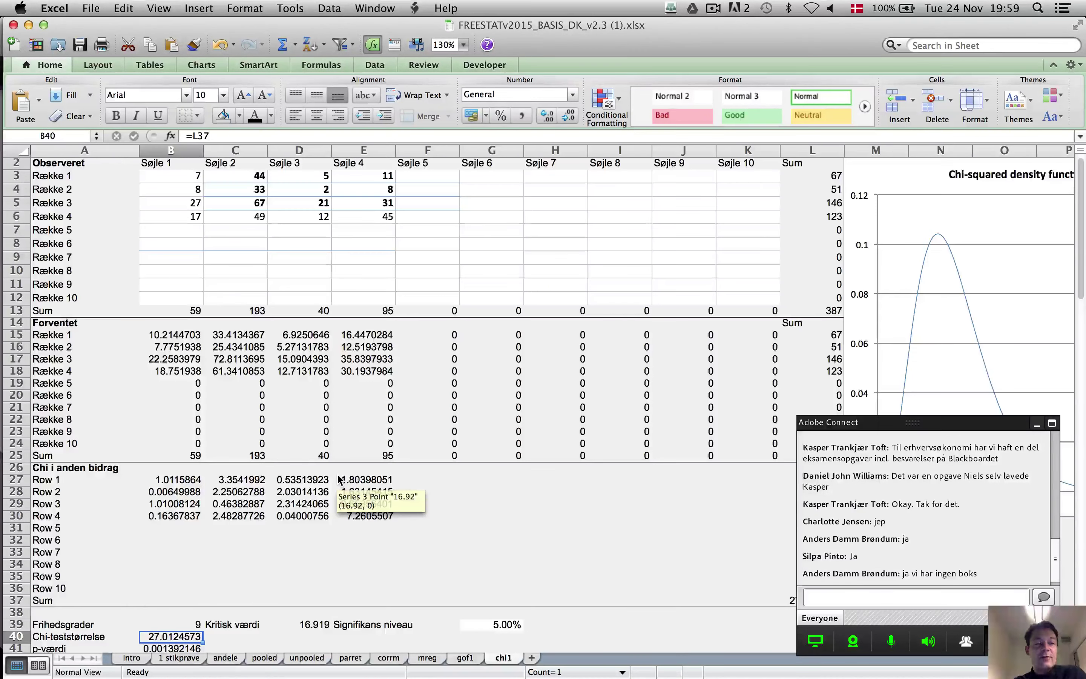
Switch to the Hypoteser SDU mind map in MindNode Pro and read the chi-square test hypotheses for two qualitative variables
key("super+Tab")
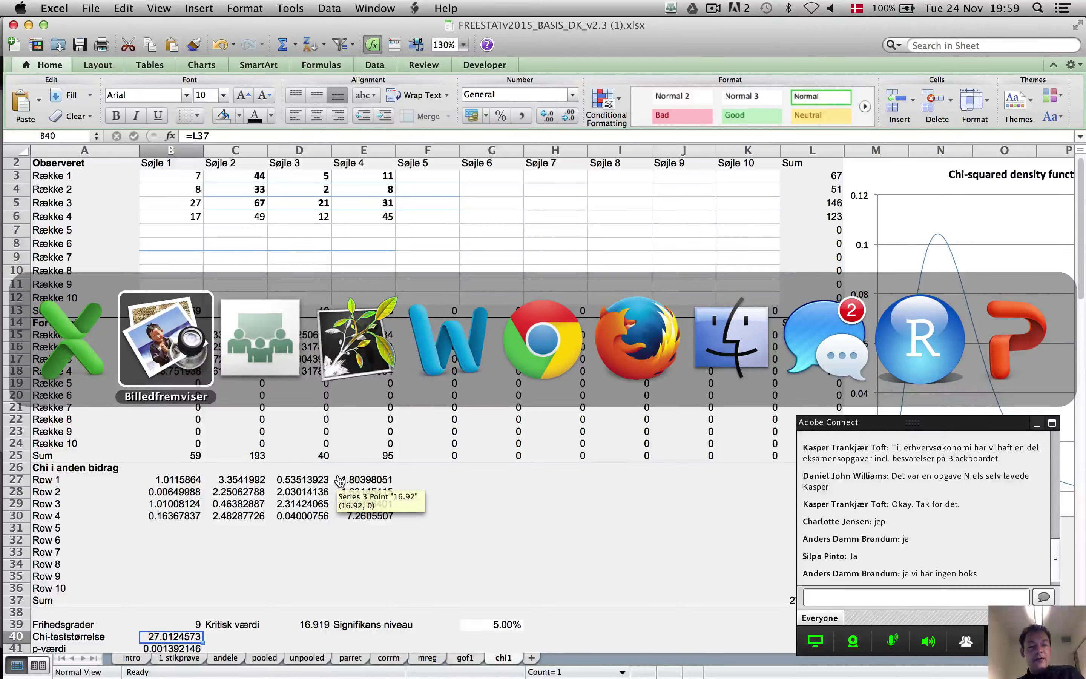
key("super+Tab")
key("super+Tab")
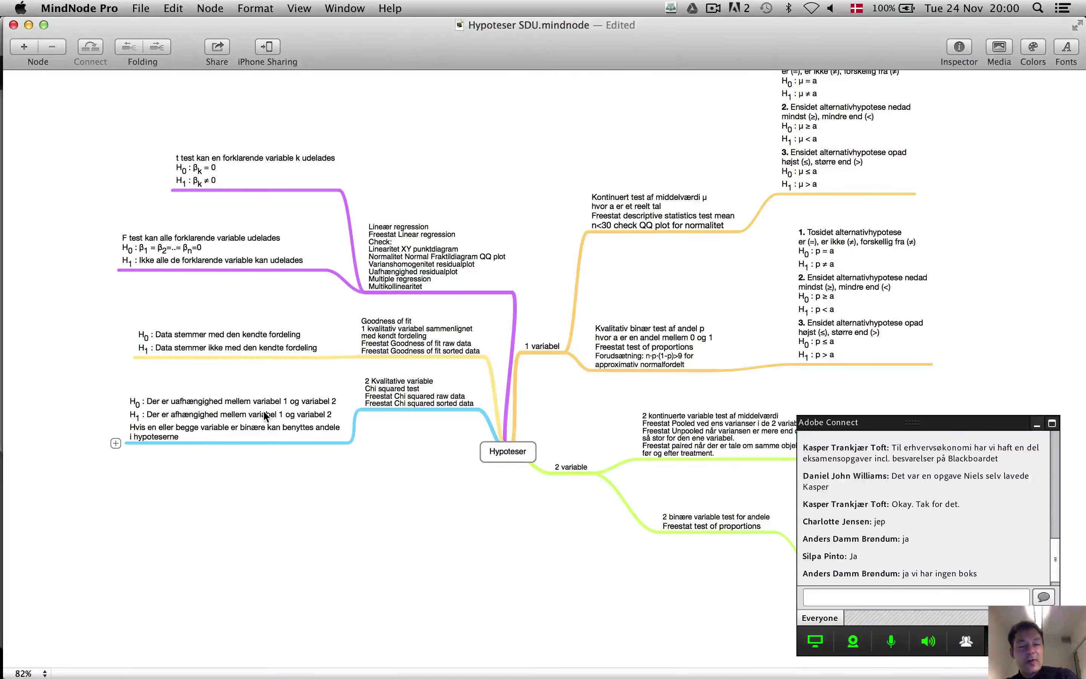
Return to FREESTAT's chi1 sheet in Excel and examine the larger chi-square contributions in D28, C28, C30, D29 and E30
key("super+Tab")
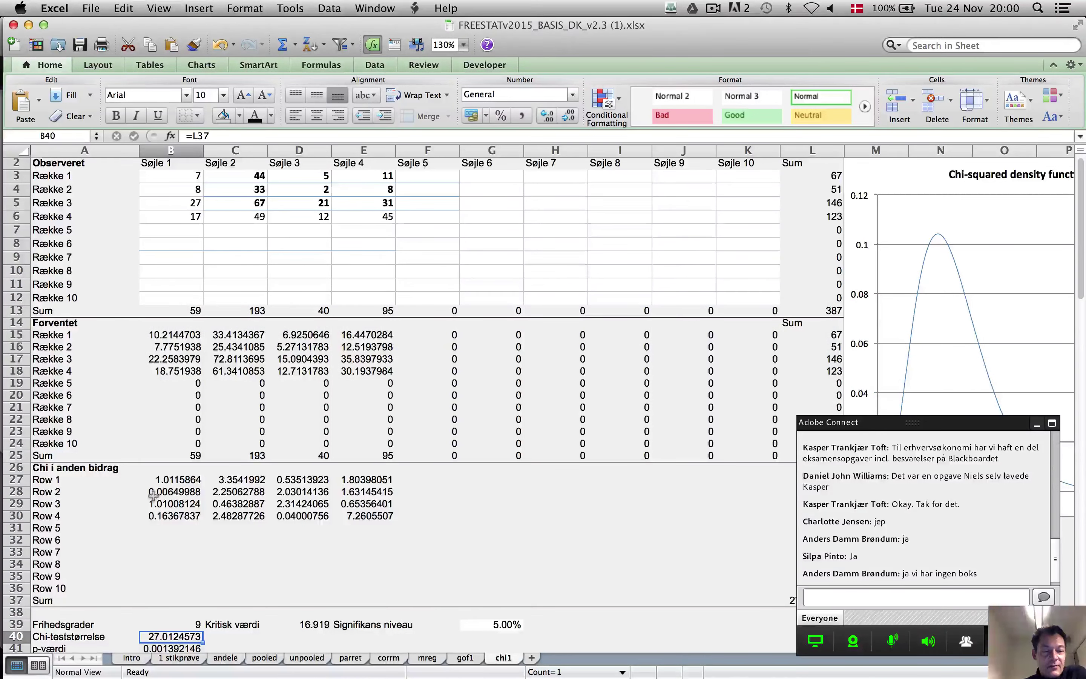
left_click(308, 493)
left_click(223, 497)
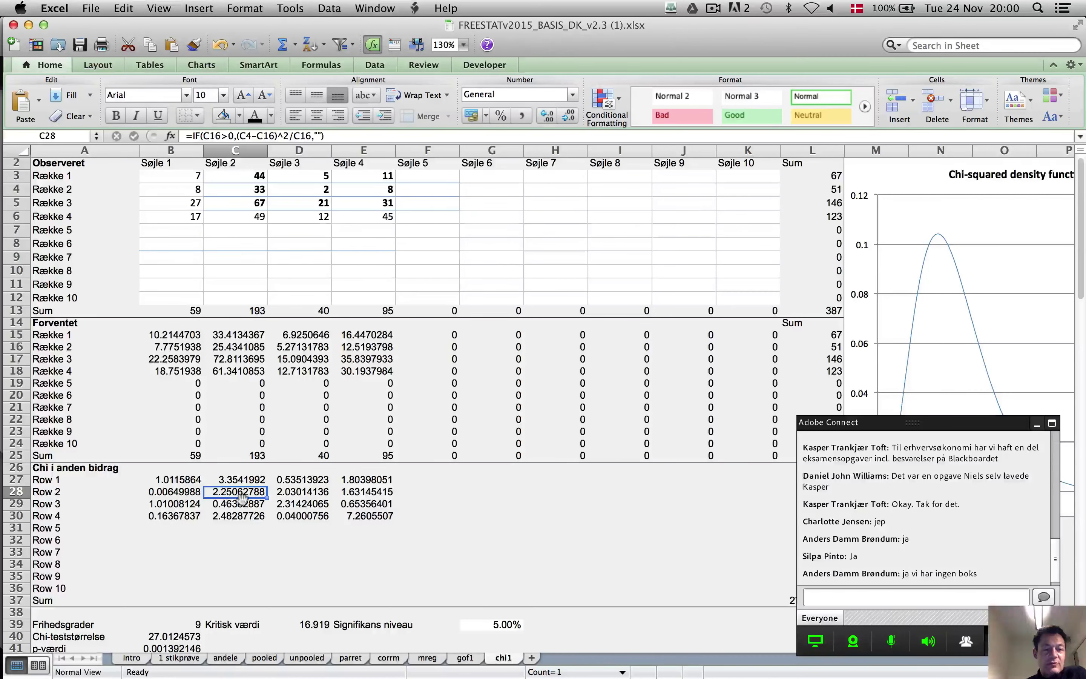
left_click(246, 519)
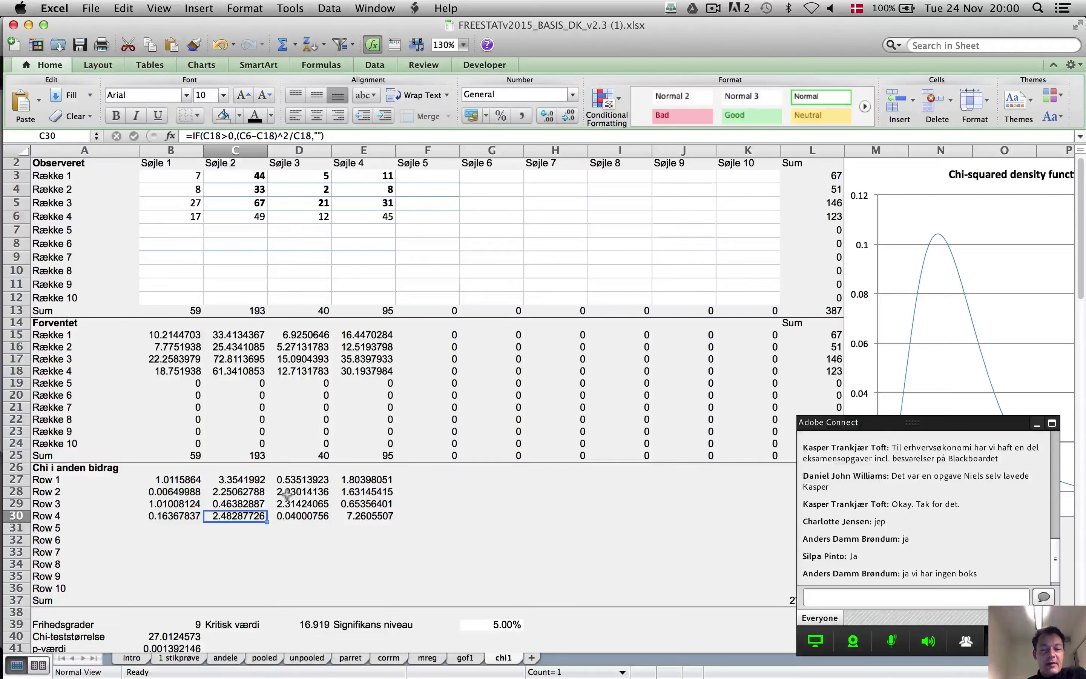
left_click(299, 505)
left_click(374, 516)
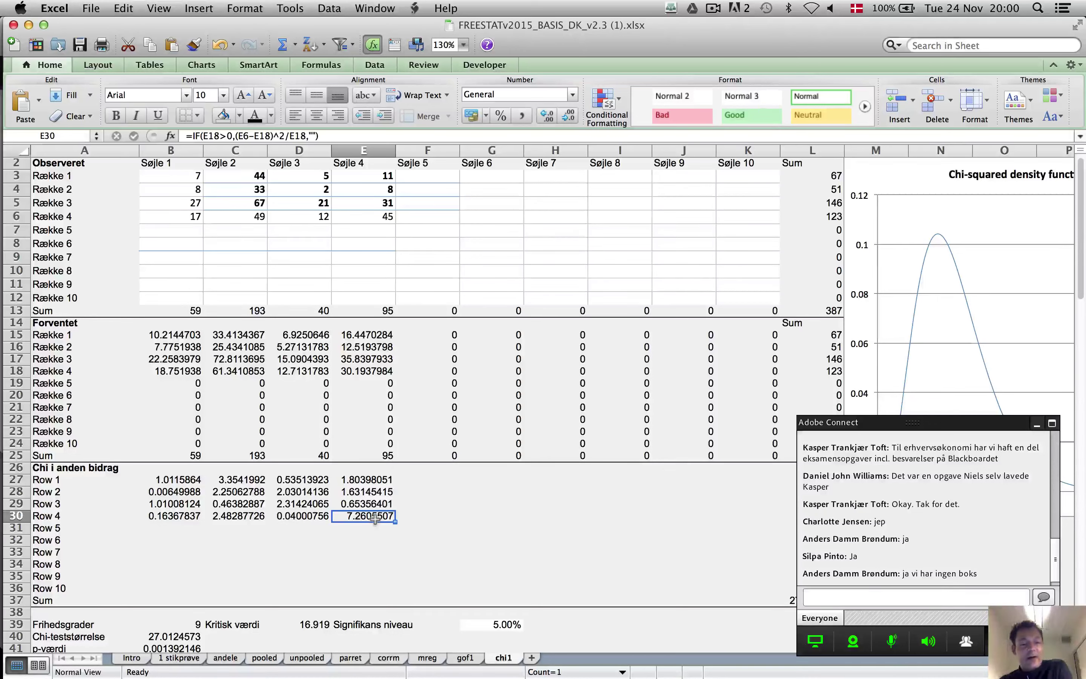
Switch to the exam PDF in Preview and read the Opgave 5 question about correlations with Dyrke_sport
key("super+Tab")
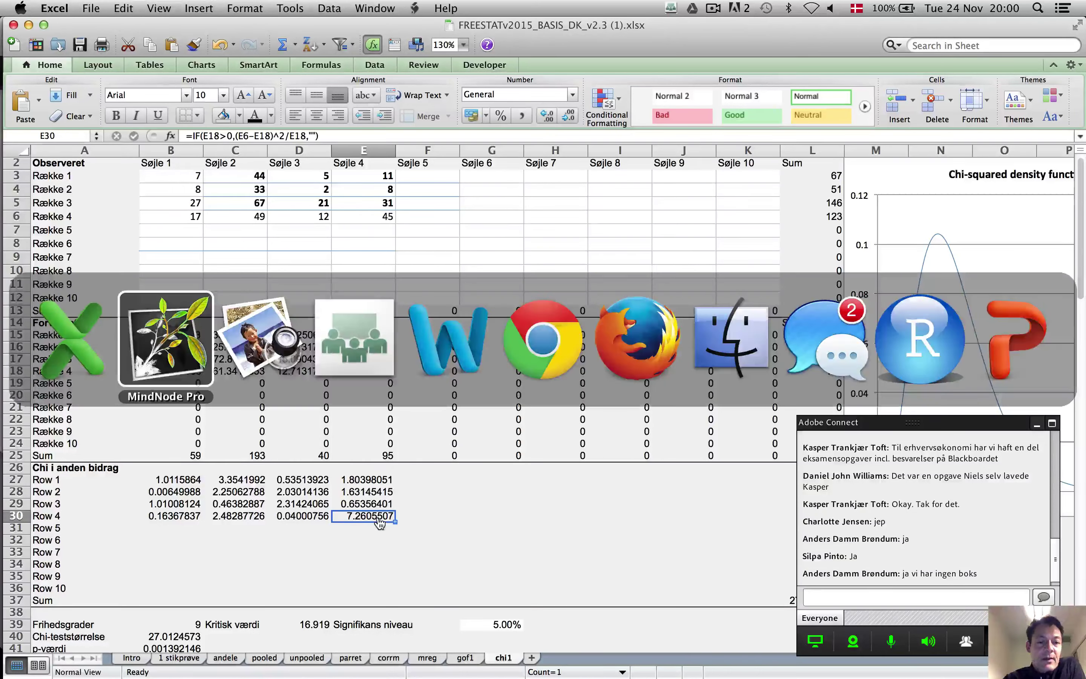
key("super+Tab")
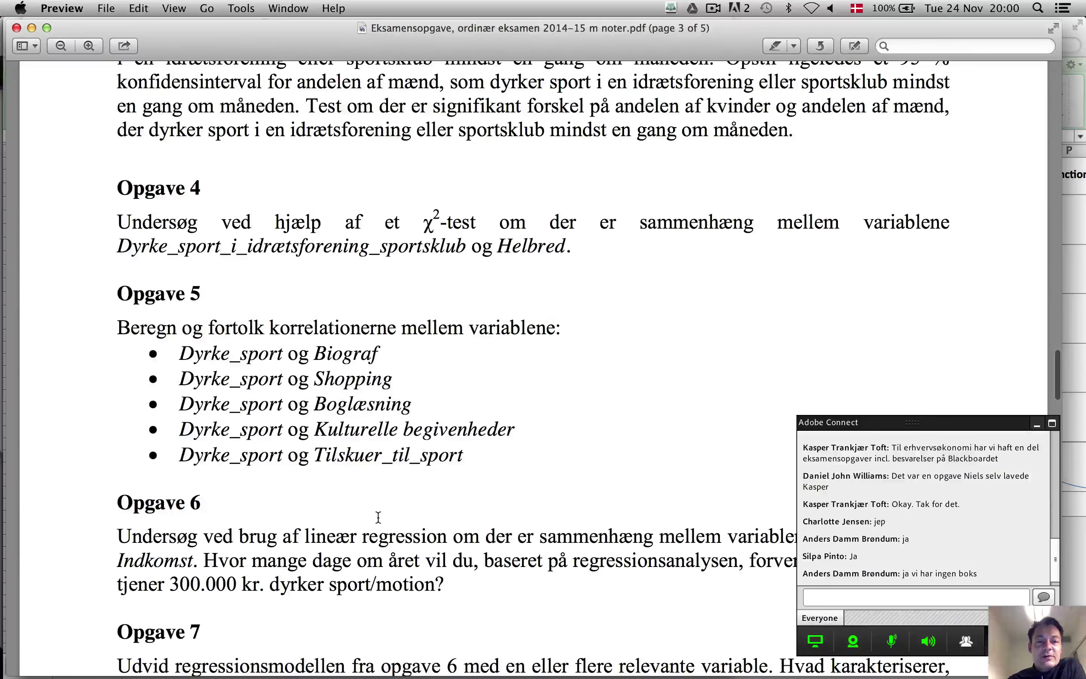
scroll(364, 245, "down", 5)
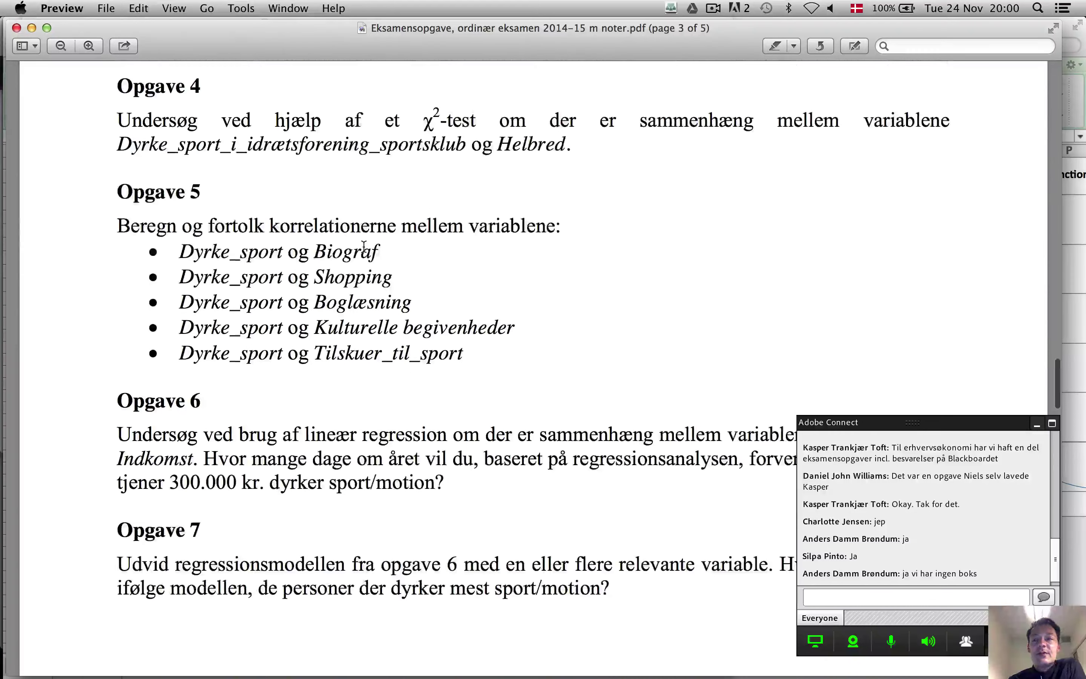
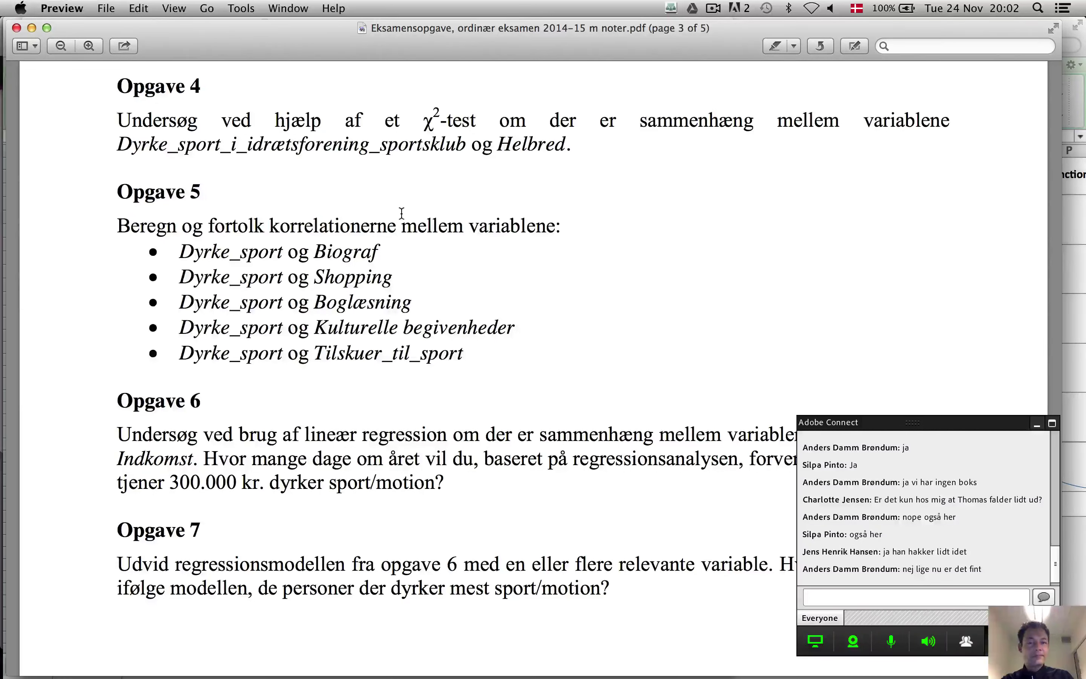
Return to Excel, bring Workbook8 to the front and close it
key("super+Tab")
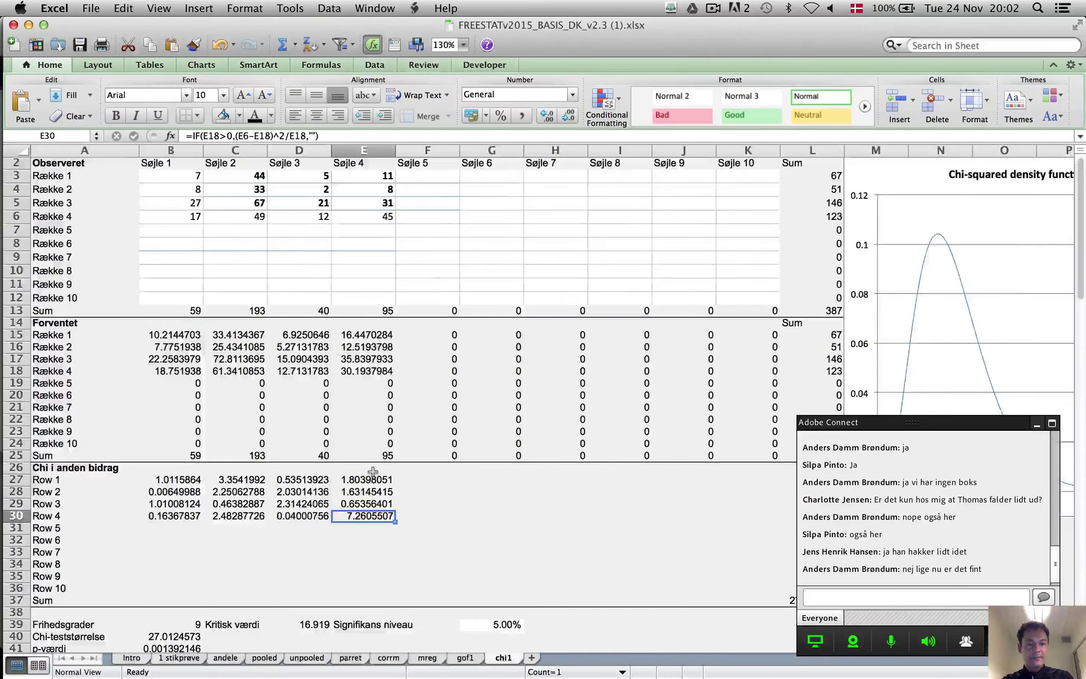
key("super+grave")
key("super+grave")
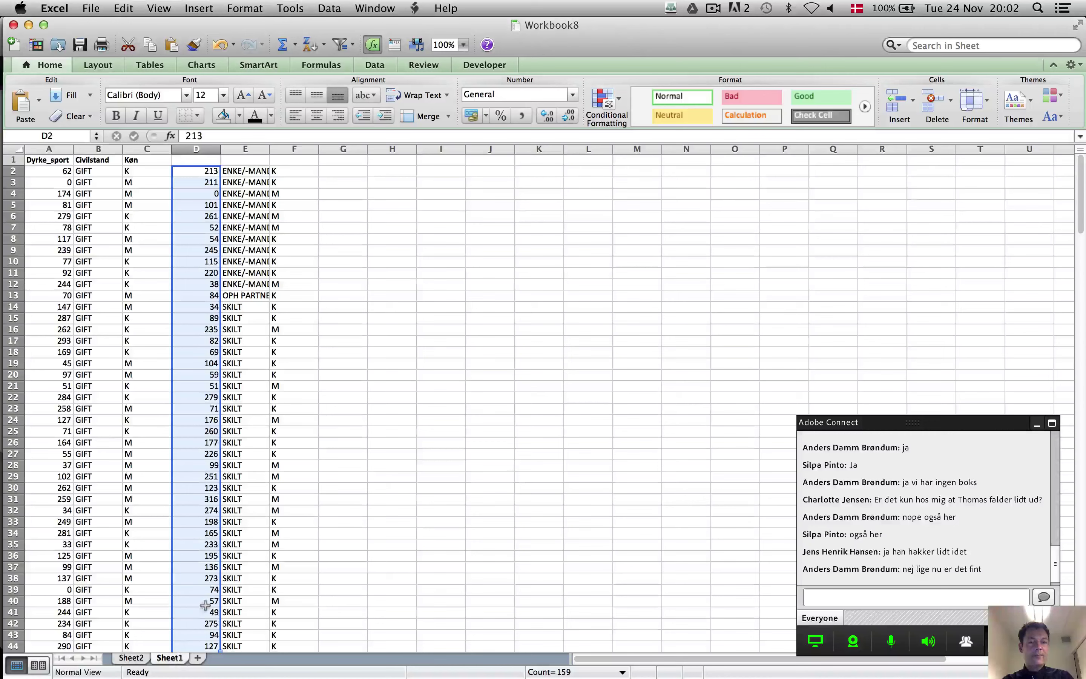
left_click(14, 24)
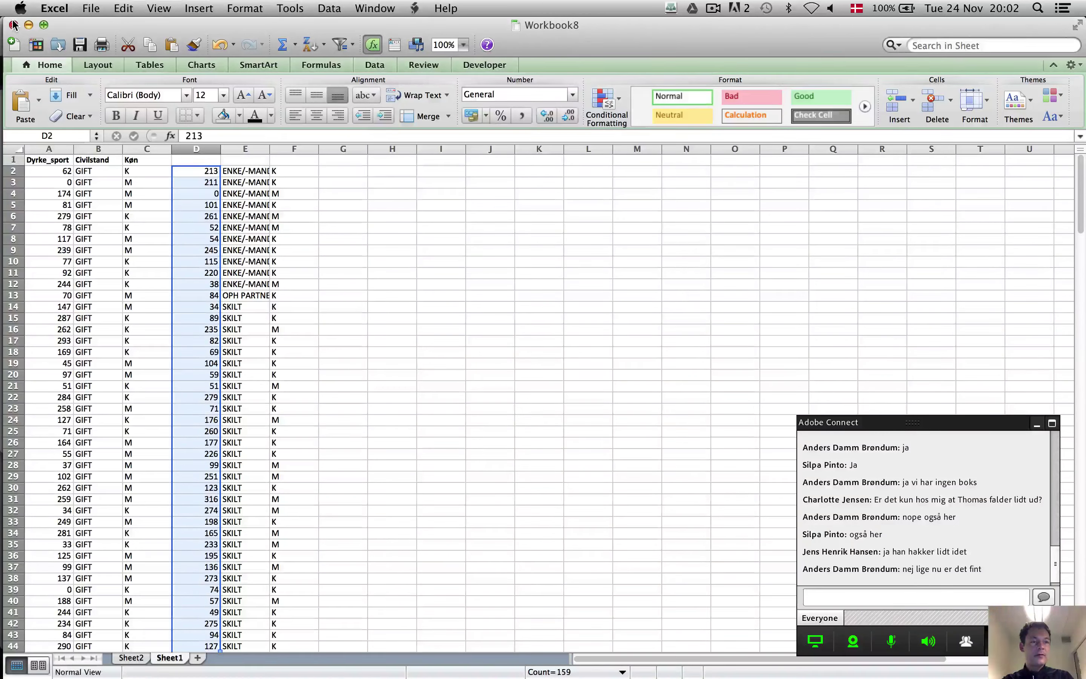
left_click(499, 126)
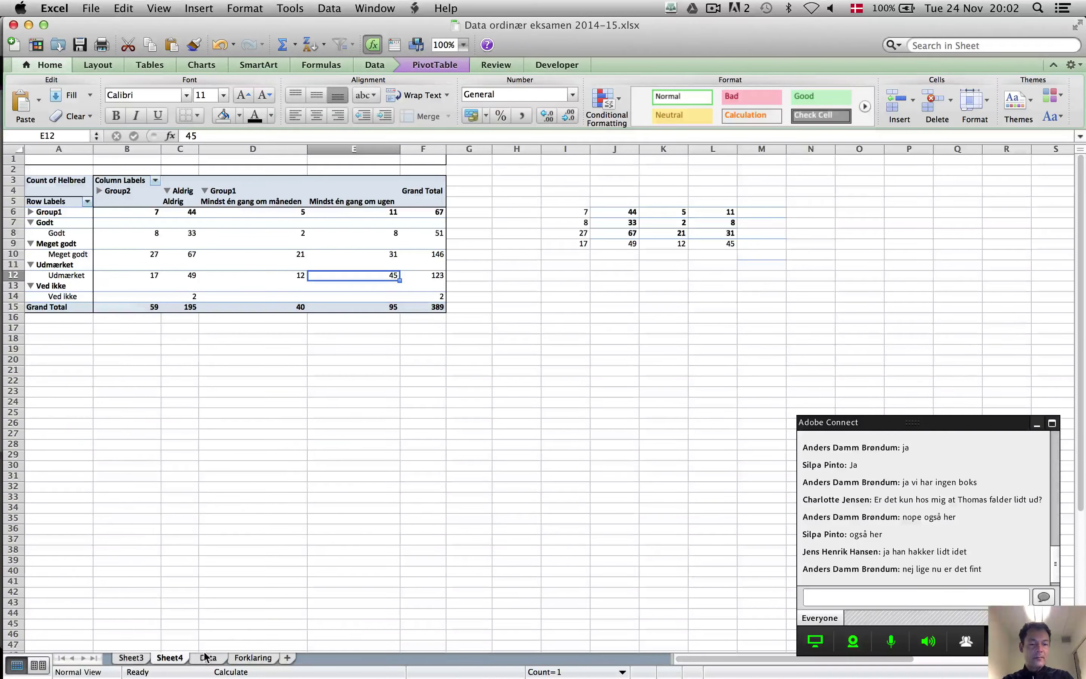
Copy the columns from Biograf to Tilskuer_til_sport, headers included, down to row 390 on the exam workbook's Data sheet
left_click(206, 658)
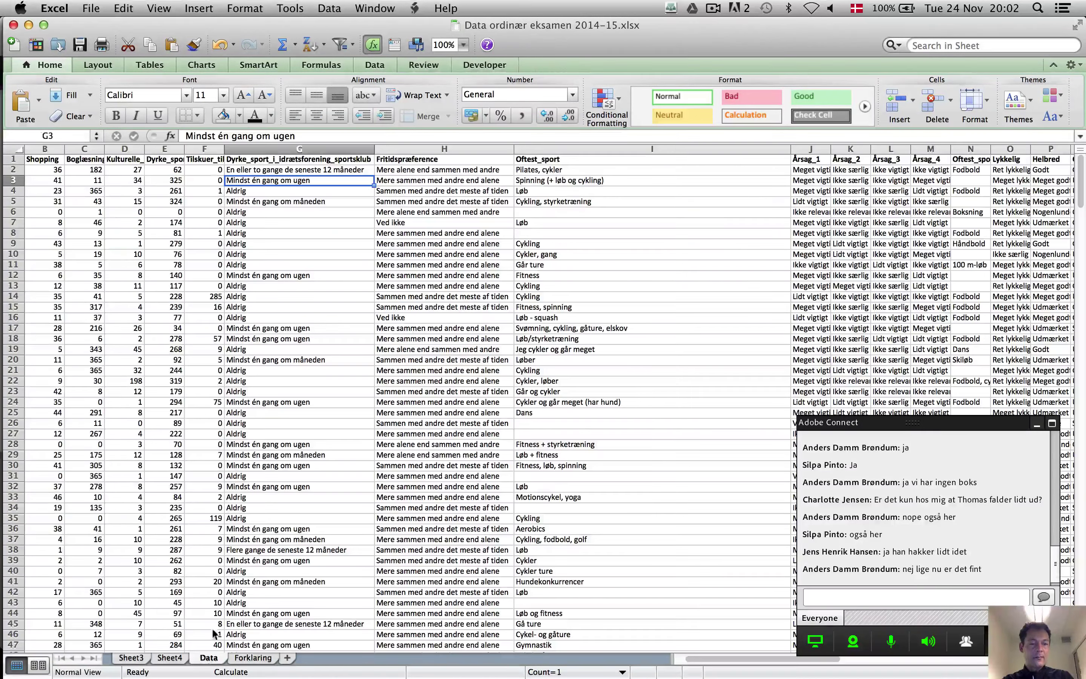
scroll(45, 168, "left", 2)
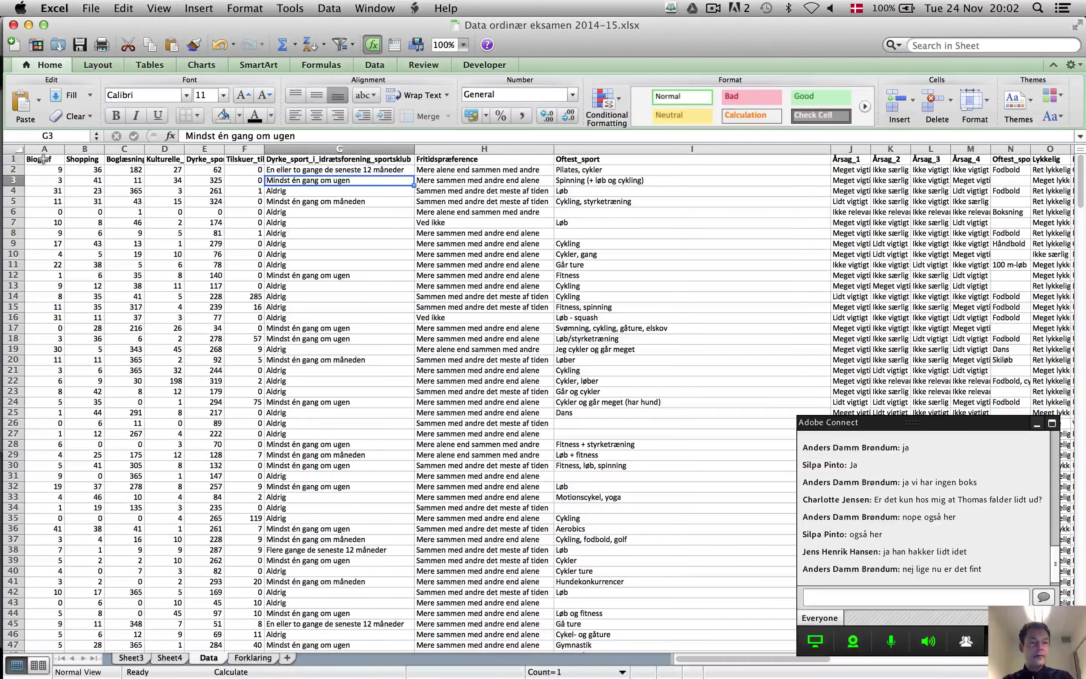
left_click_drag(44, 159, 287, 160)
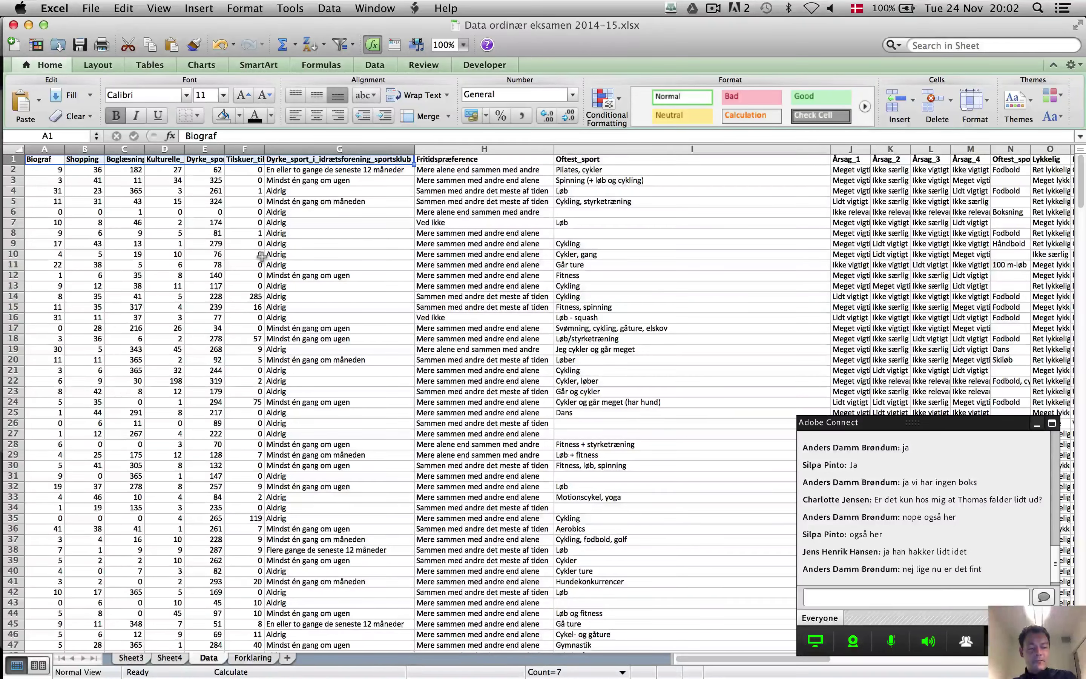
key("super+Tab")
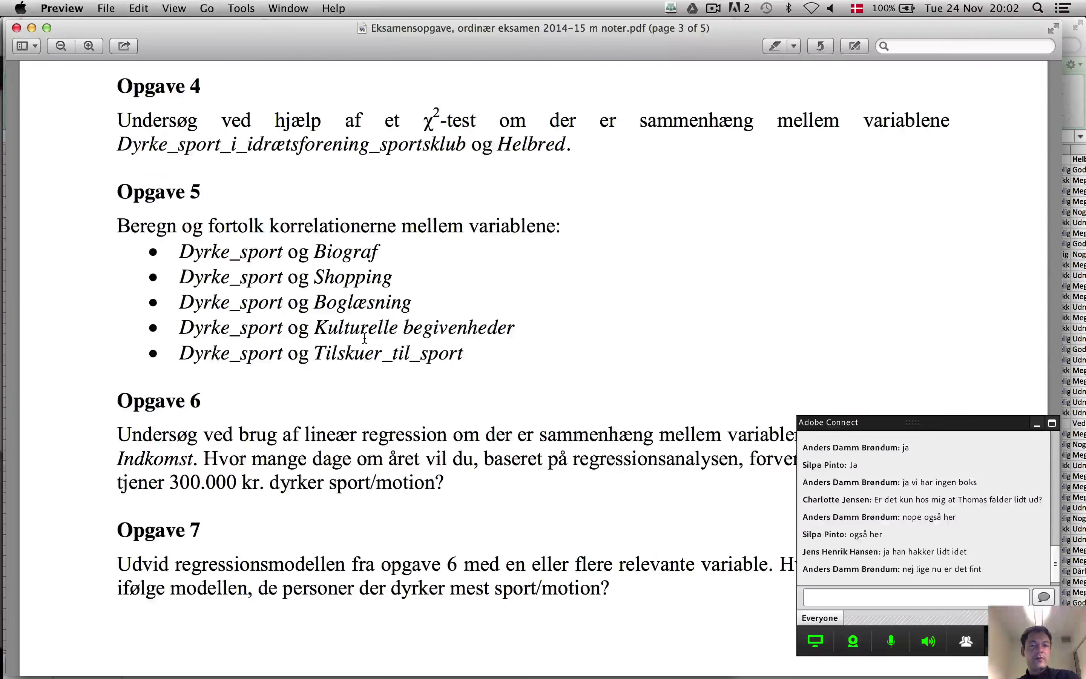
key("super+Tab")
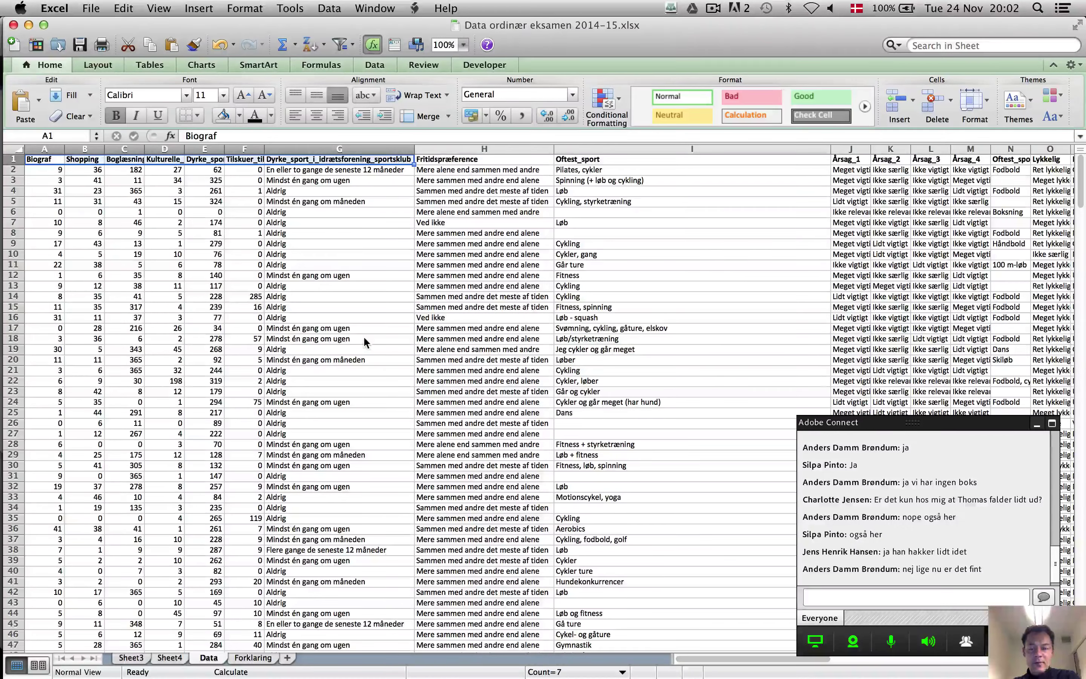
key("shift+Left")
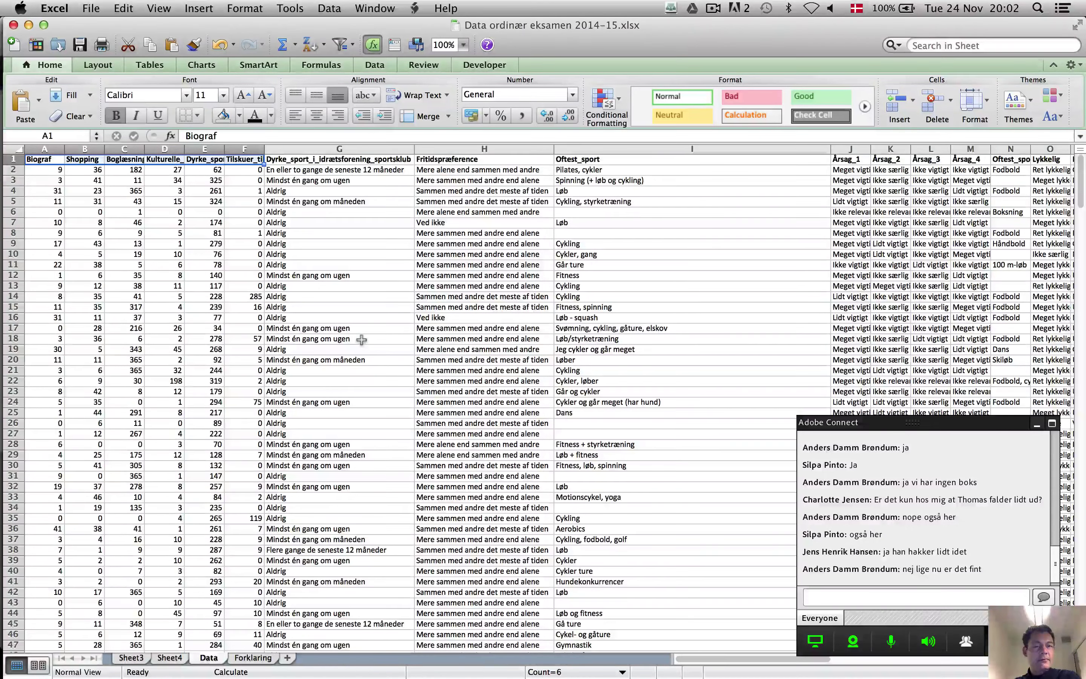
key("super+shift+Down")
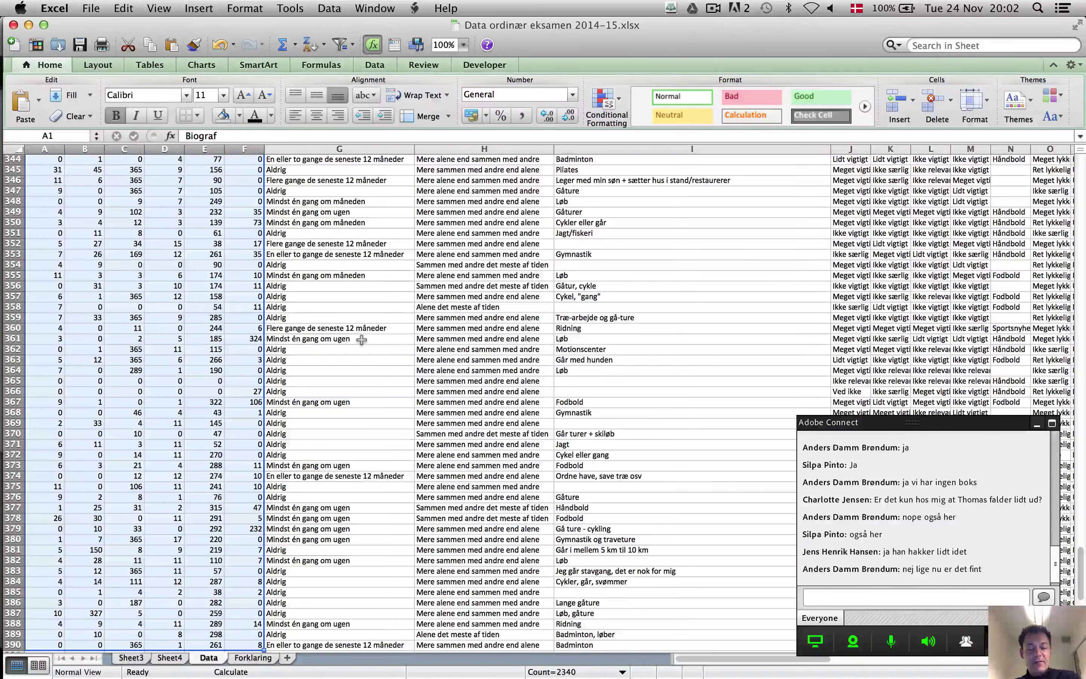
key("super+c")
scroll(363, 336, "up", 20)
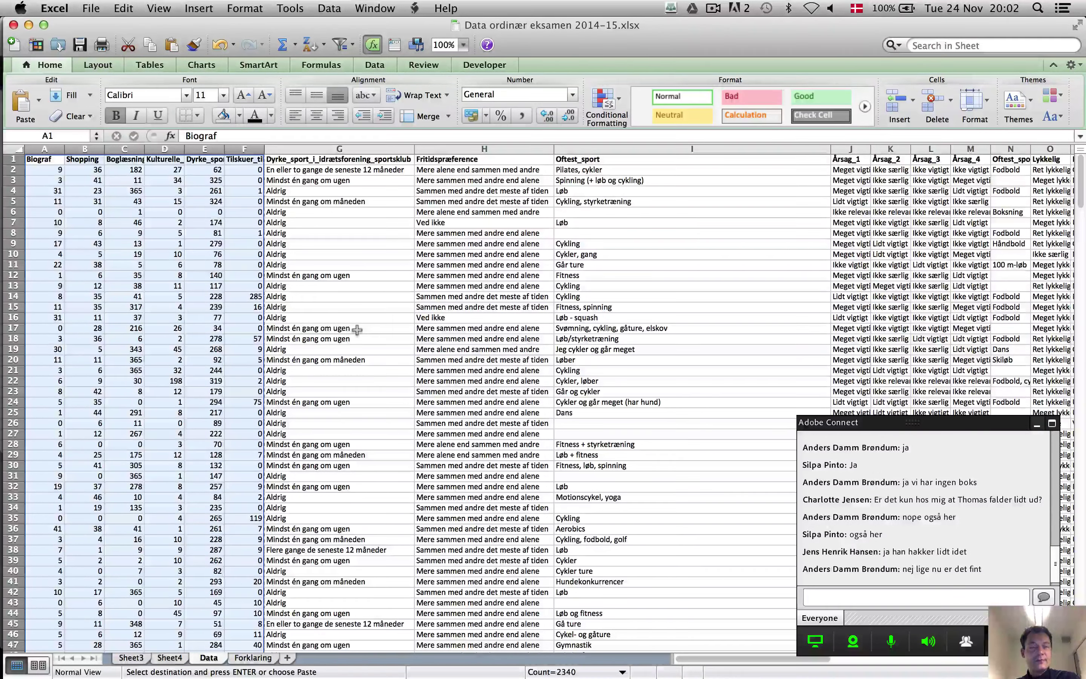
Bring the FREESTAT workbook to the front and open its Korrelation sheet from the Intro sheet
key("super+Tab")
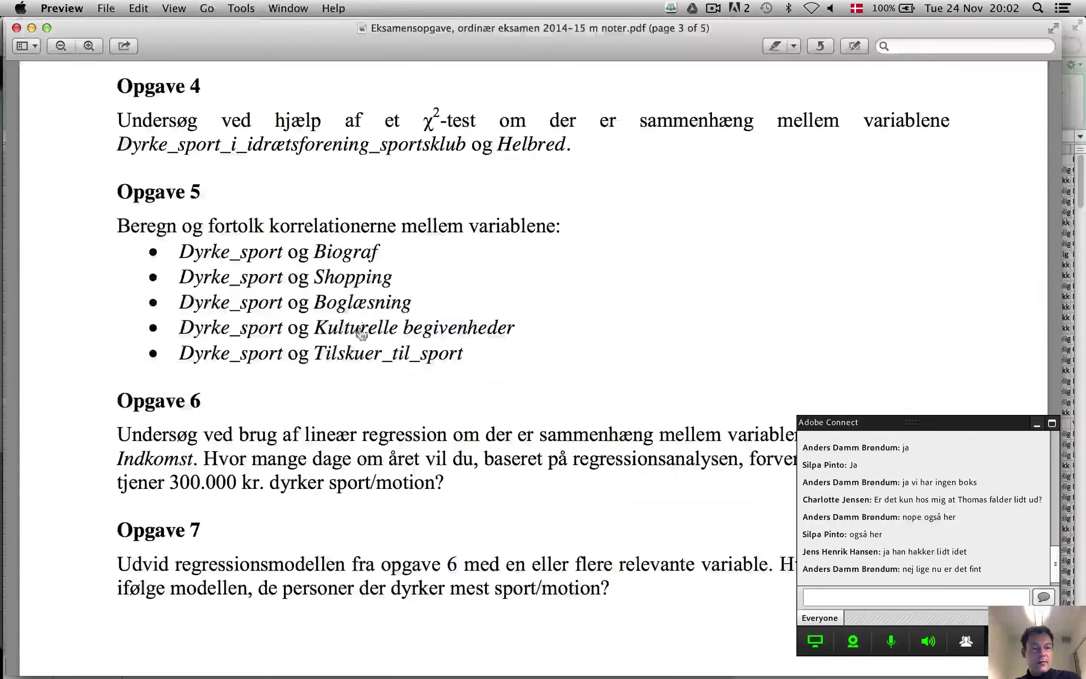
key("super+Tab")
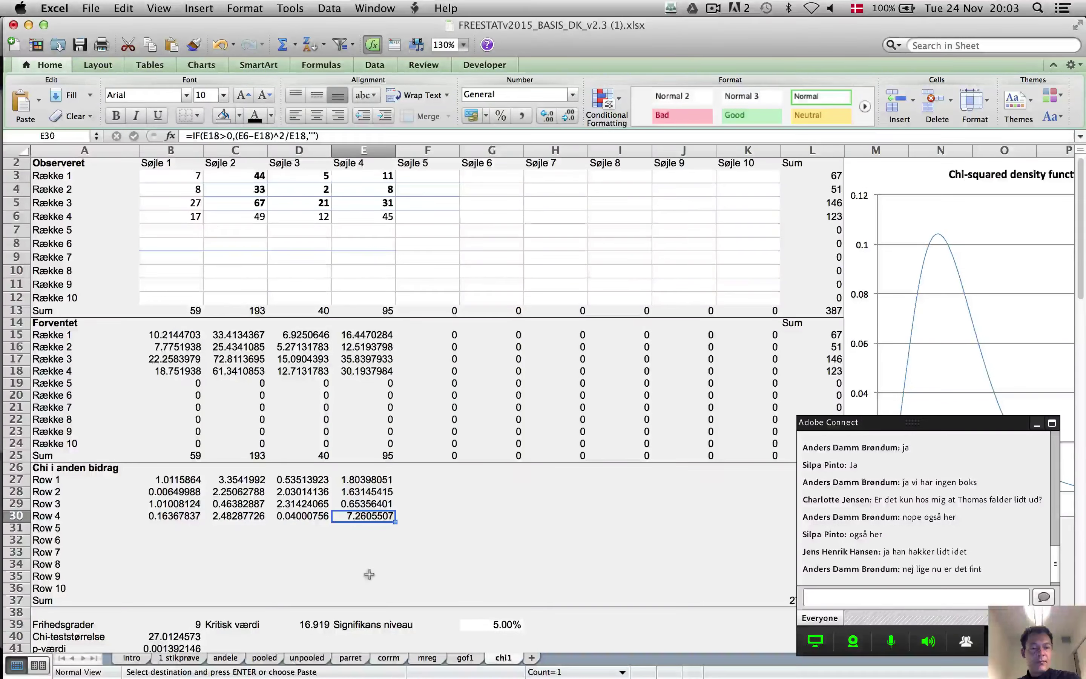
left_click(133, 658)
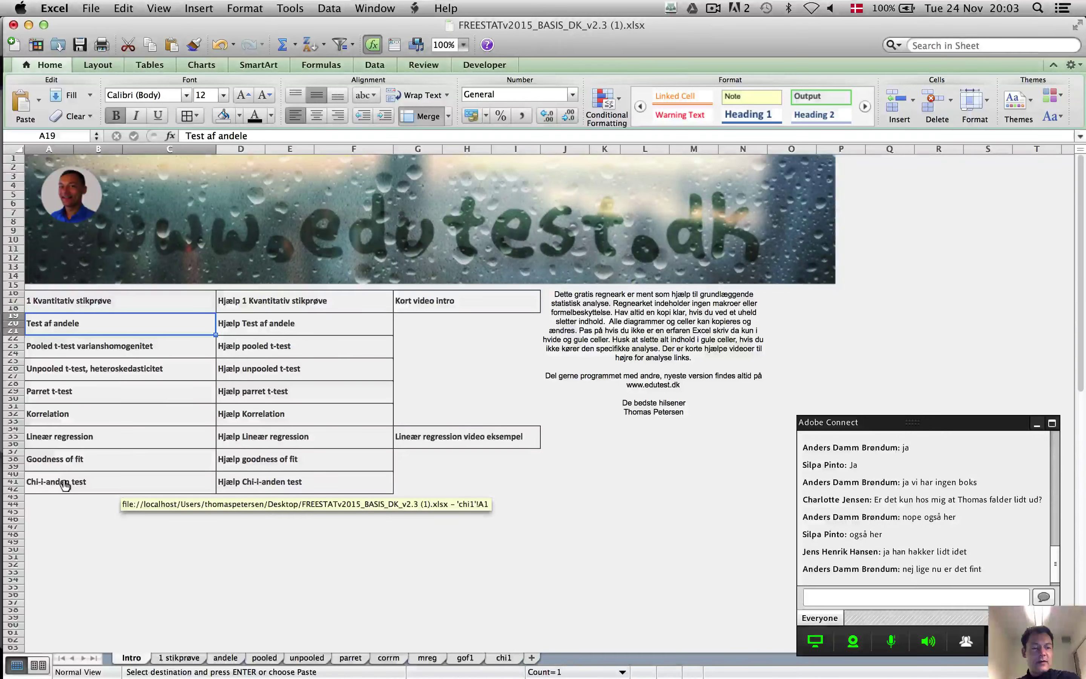
left_click(67, 414)
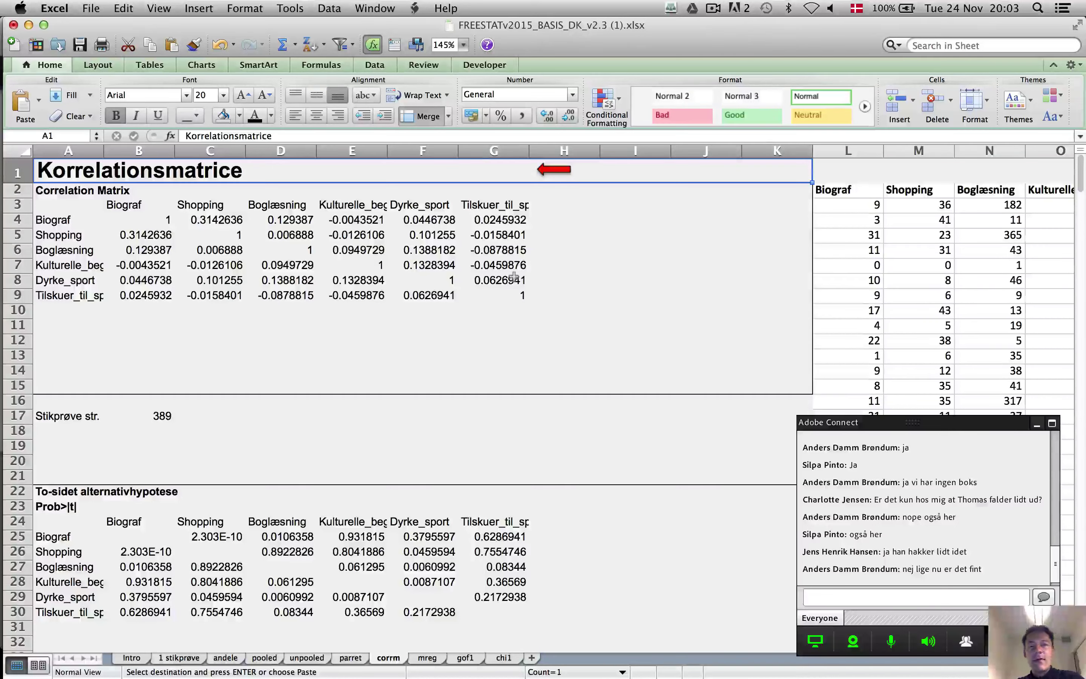
Clear the old data block from Biograf to Tilskuer_til_sport, L2:Q391, on the corrm sheet
scroll(507, 271, "right", 6)
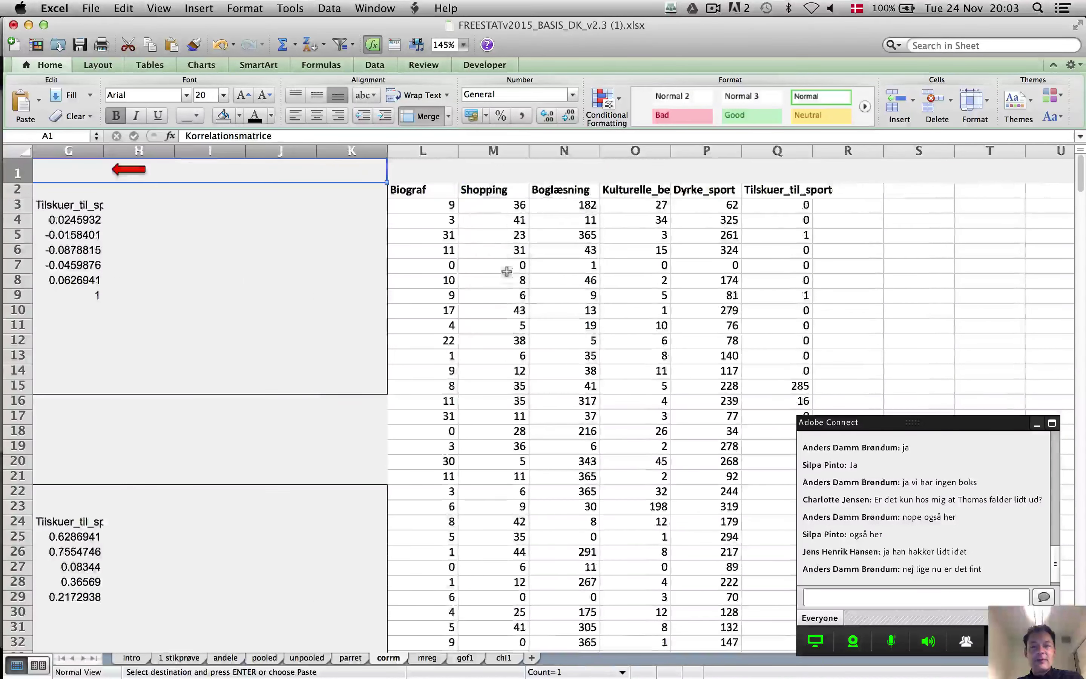
left_click(439, 191)
key("super+shift+Down")
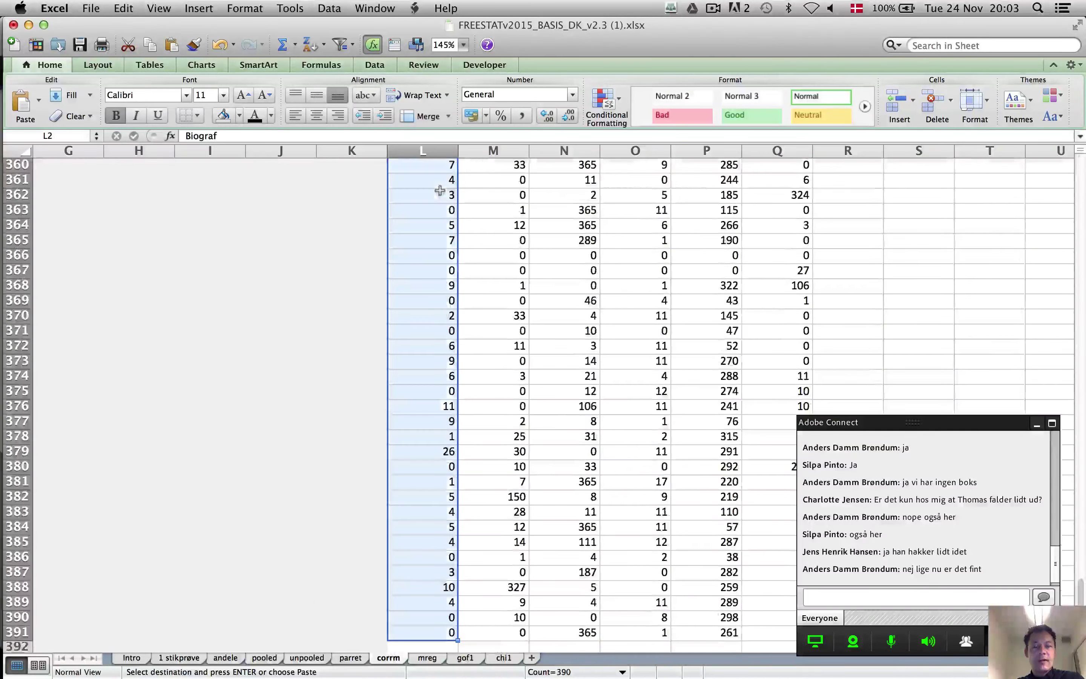
key("shift+Right")
key("shift+Right")
key("shift+Right")
key("shift+Right")
key("shift+Right")
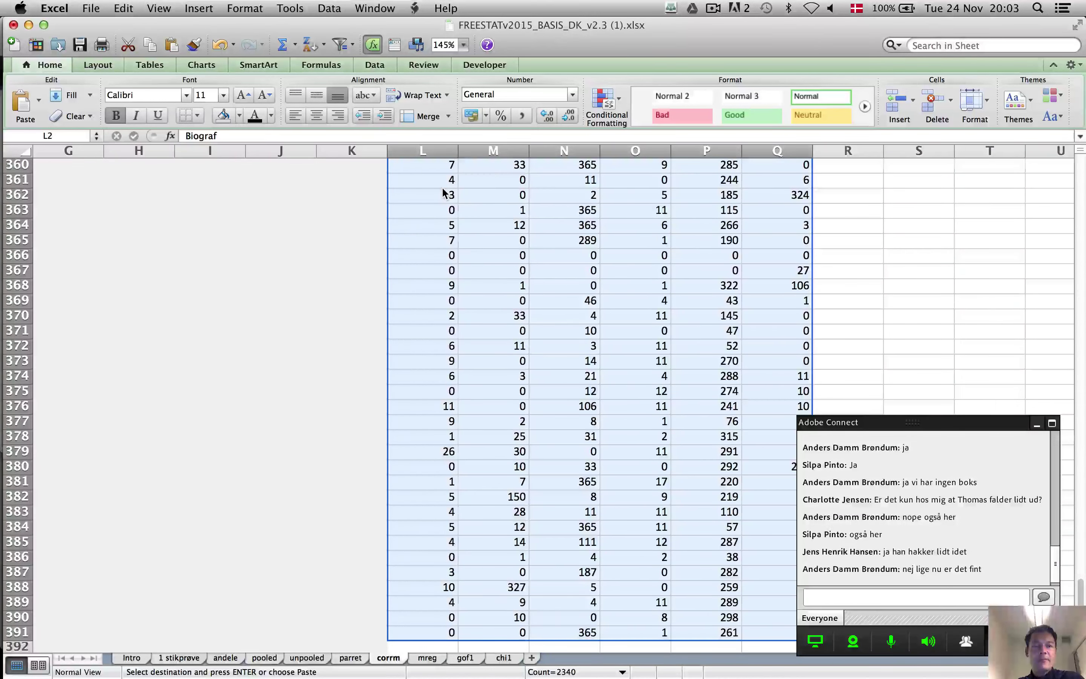
key("BackSpace")
Paste the copied leisure variables with their headers into the corrm sheet starting at L2
left_click(439, 191)
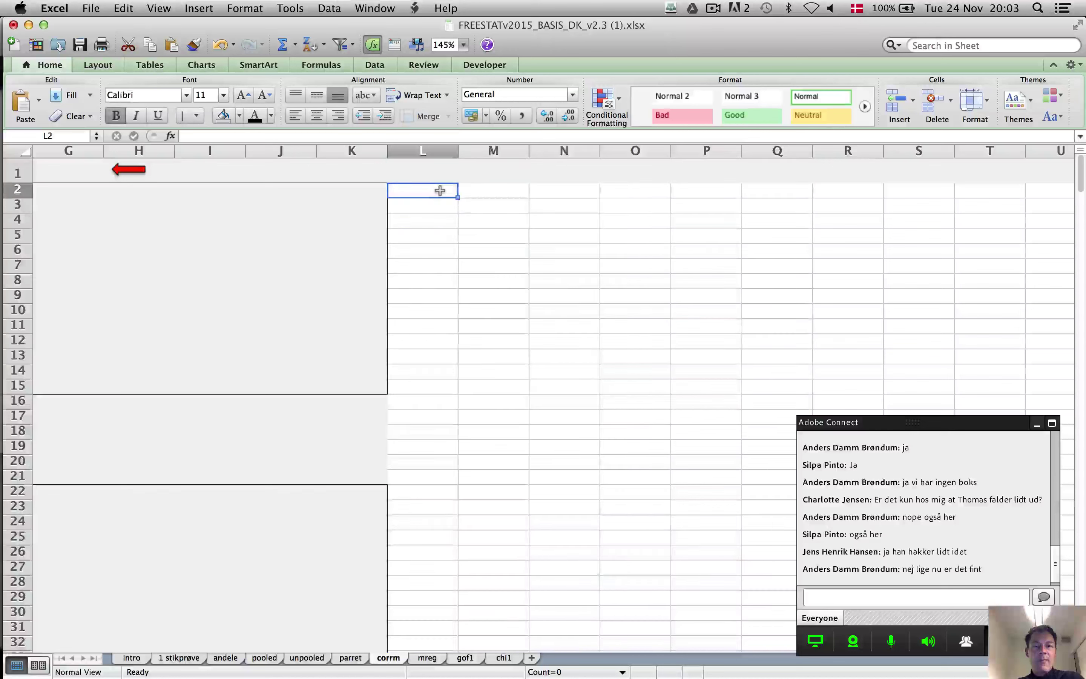
key("super+v")
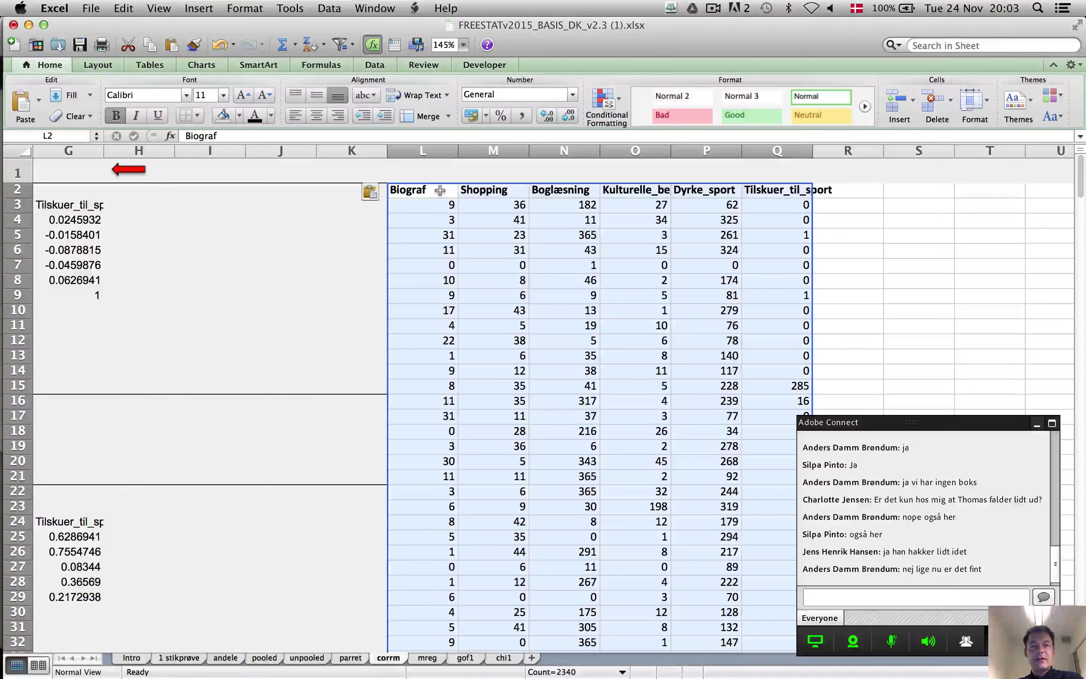
scroll(440, 190, "left", 6)
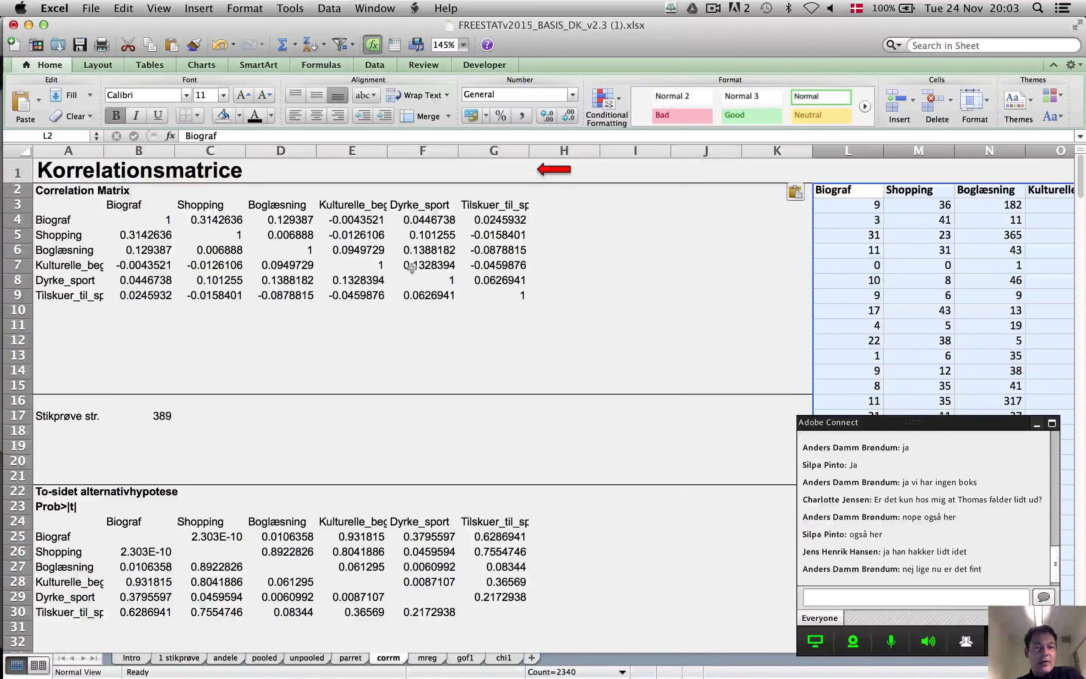
Examine the Dyrke_sport column of the correlation matrix, especially Biograf, Kulturelle begivenheder and Boglæsning in F4, F7 and F6
left_click(432, 223)
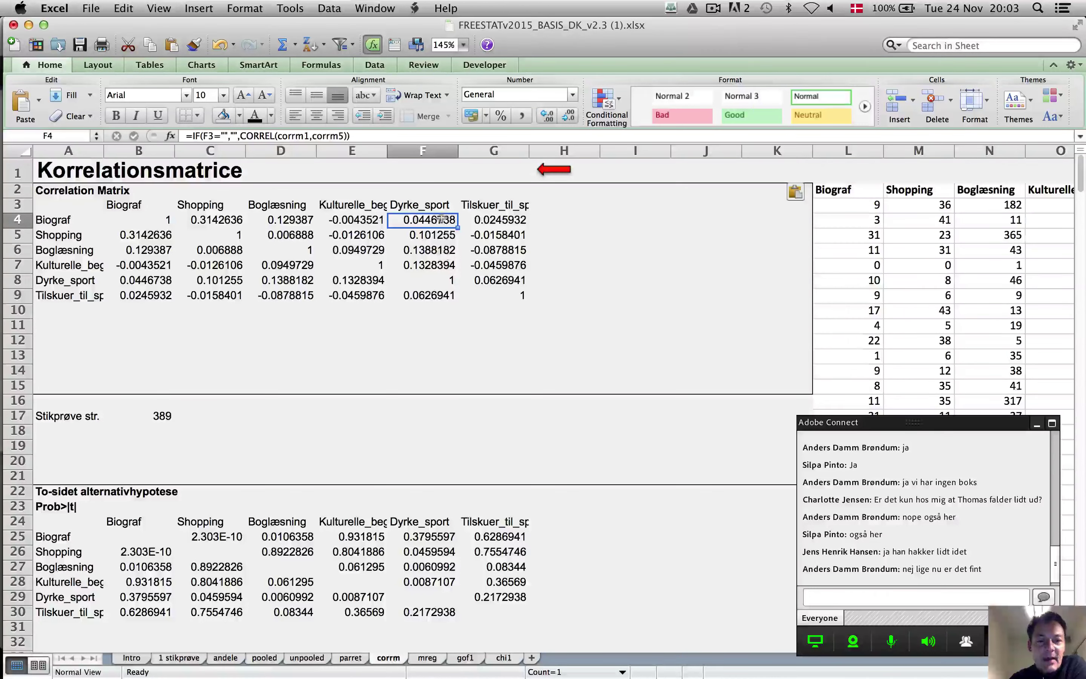
left_click(437, 267)
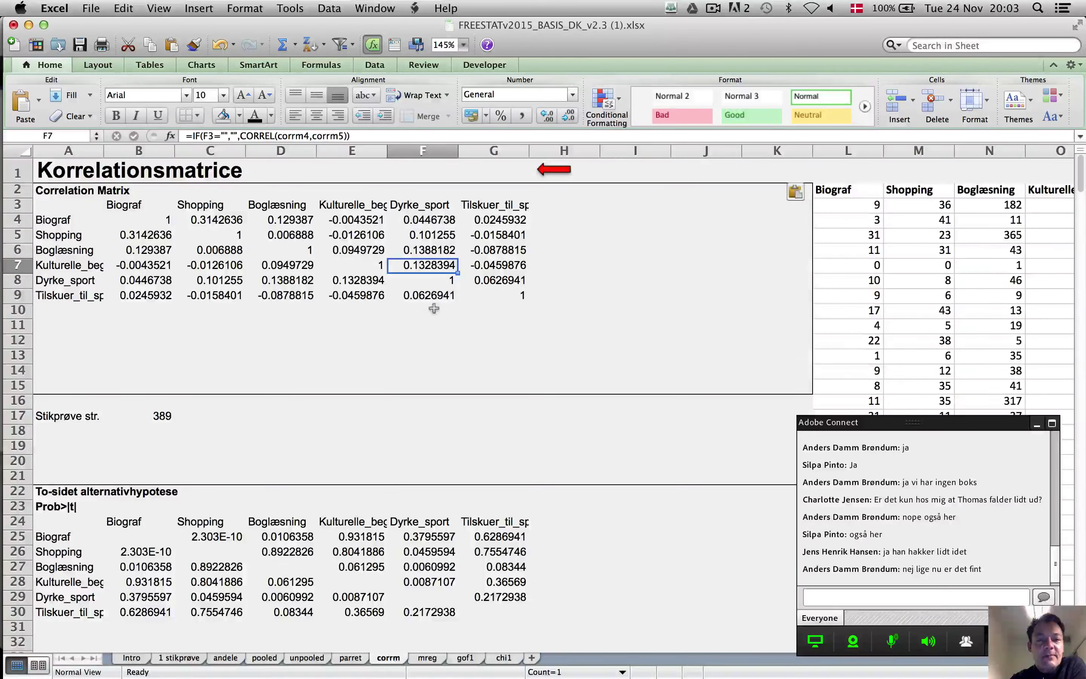
left_click(449, 281)
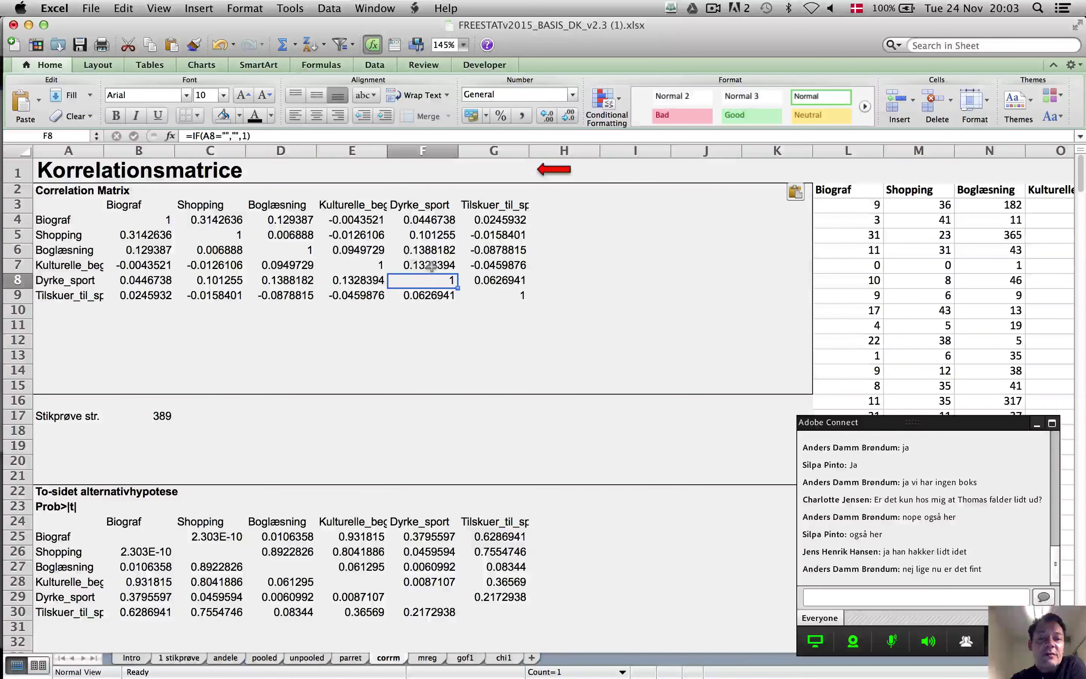
left_click(455, 268)
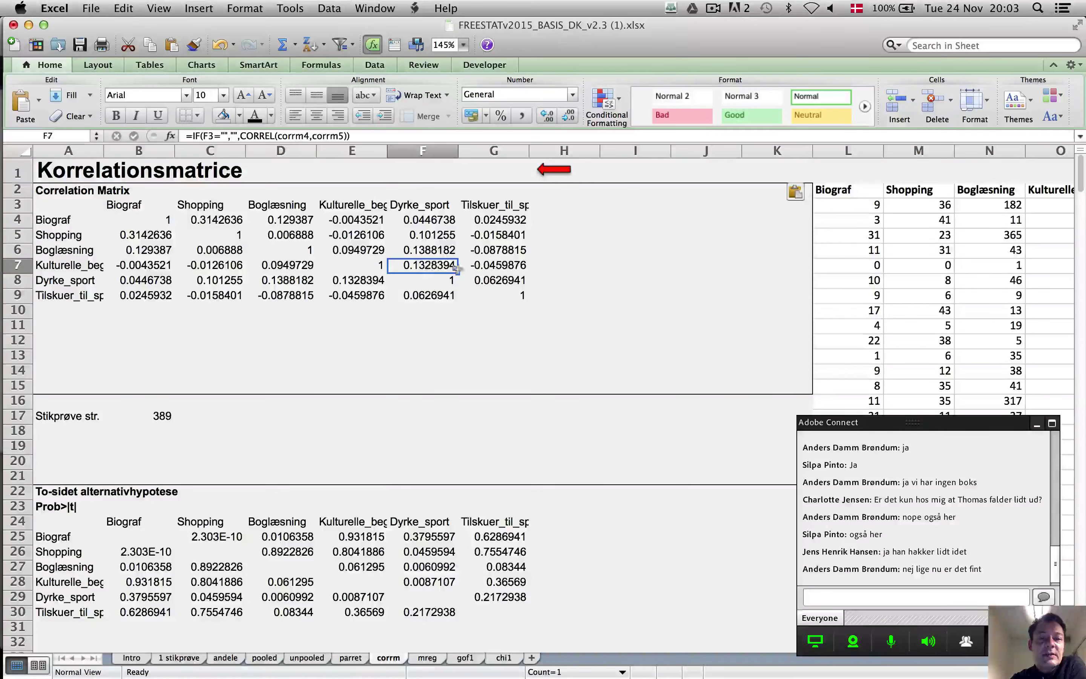
left_click(444, 246)
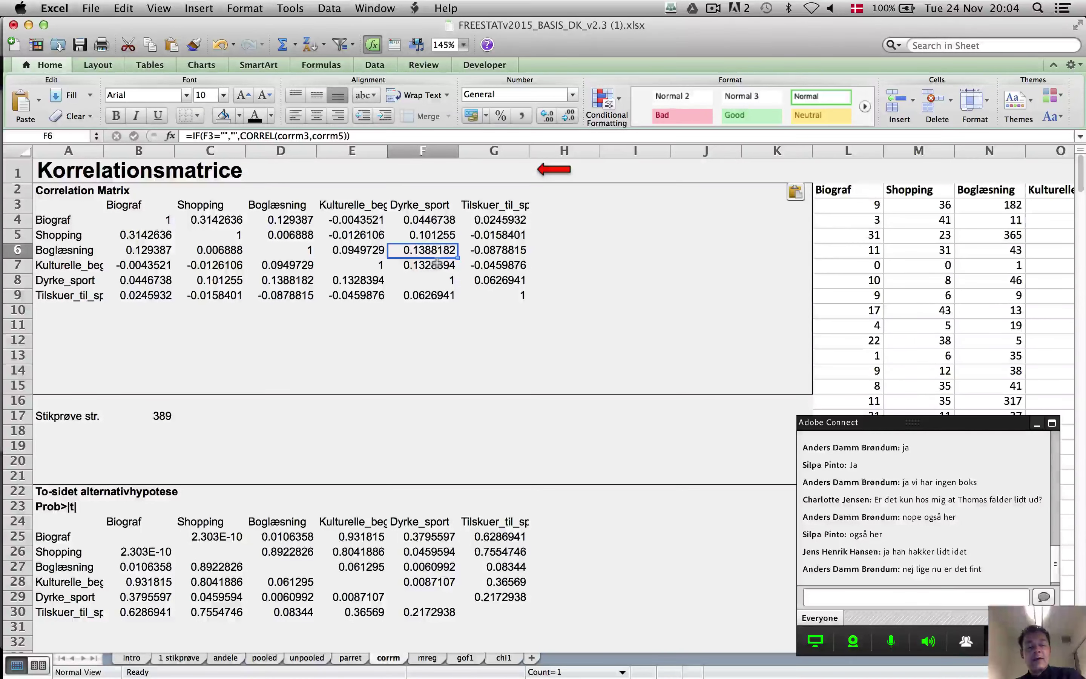
Switch to the exam PDF in Preview and highlight Kulturelle begivenheder and Boglæsning in turn while reviewing Opgave 5
key("super+Tab")
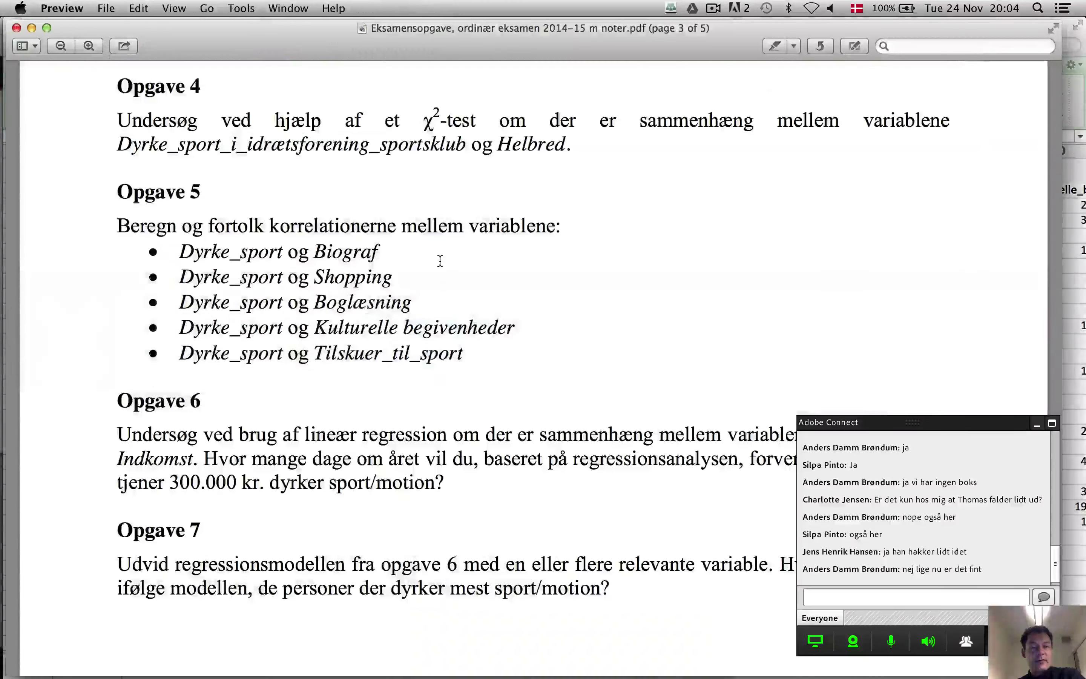
scroll(473, 351, "down", 3)
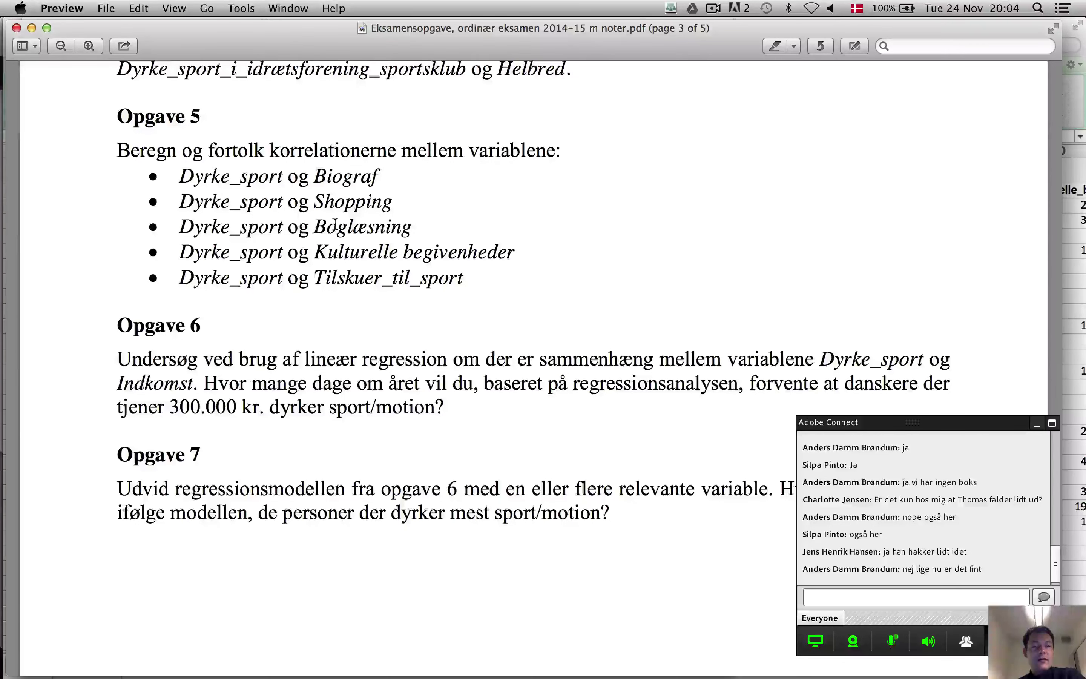
left_click_drag(315, 252, 475, 262)
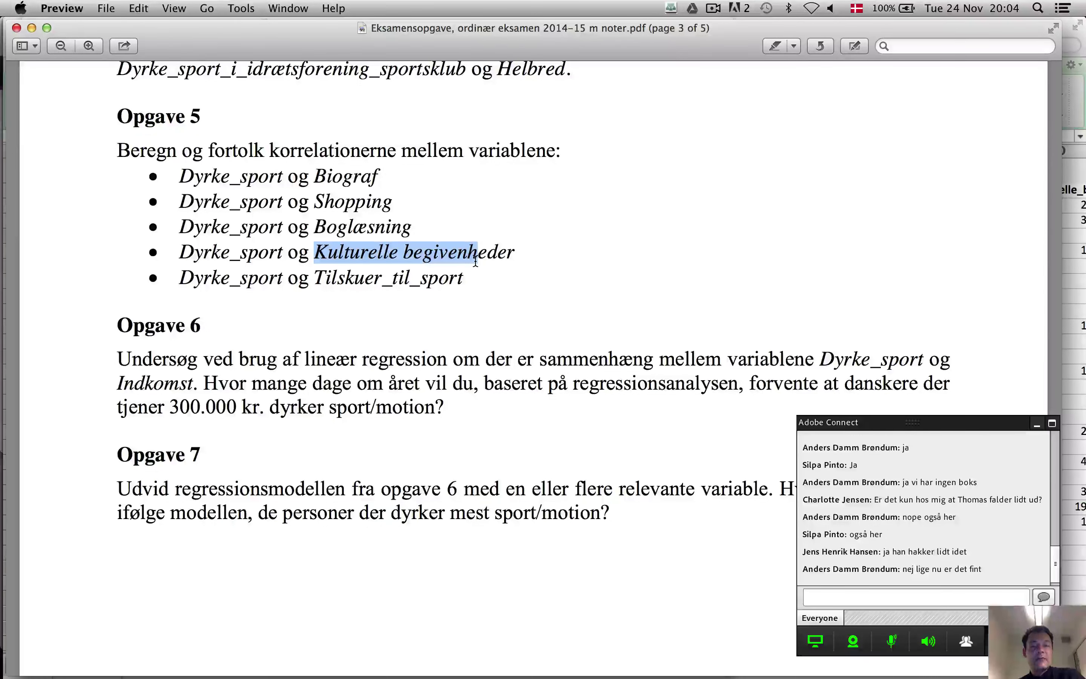
left_click_drag(326, 227, 414, 222)
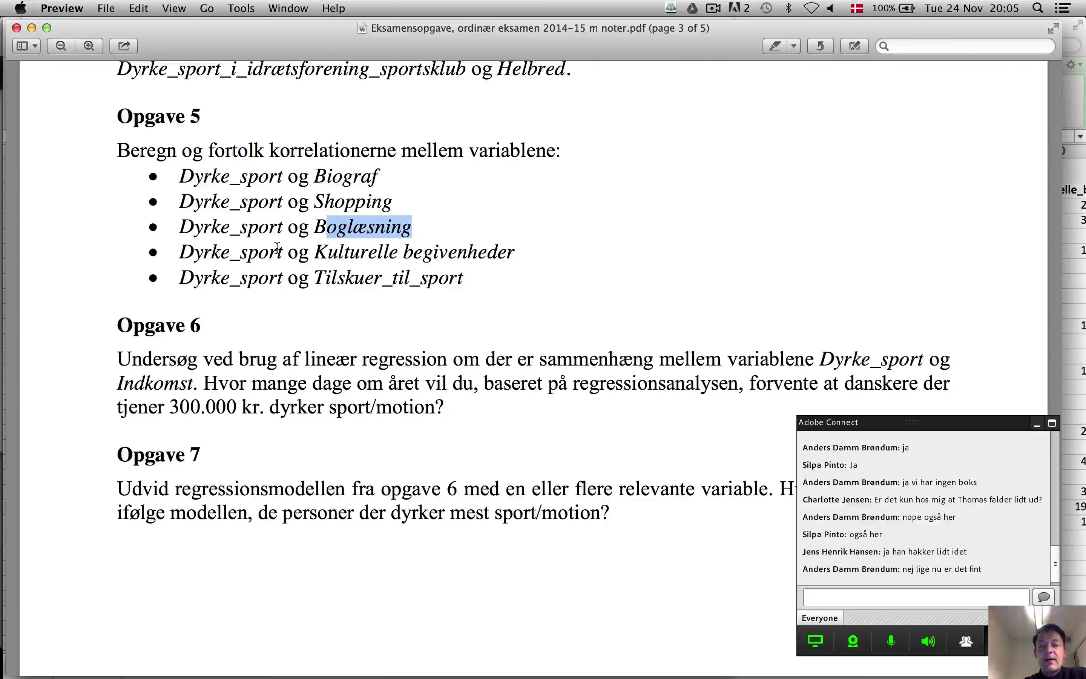
scroll(277, 247, "down", 2)
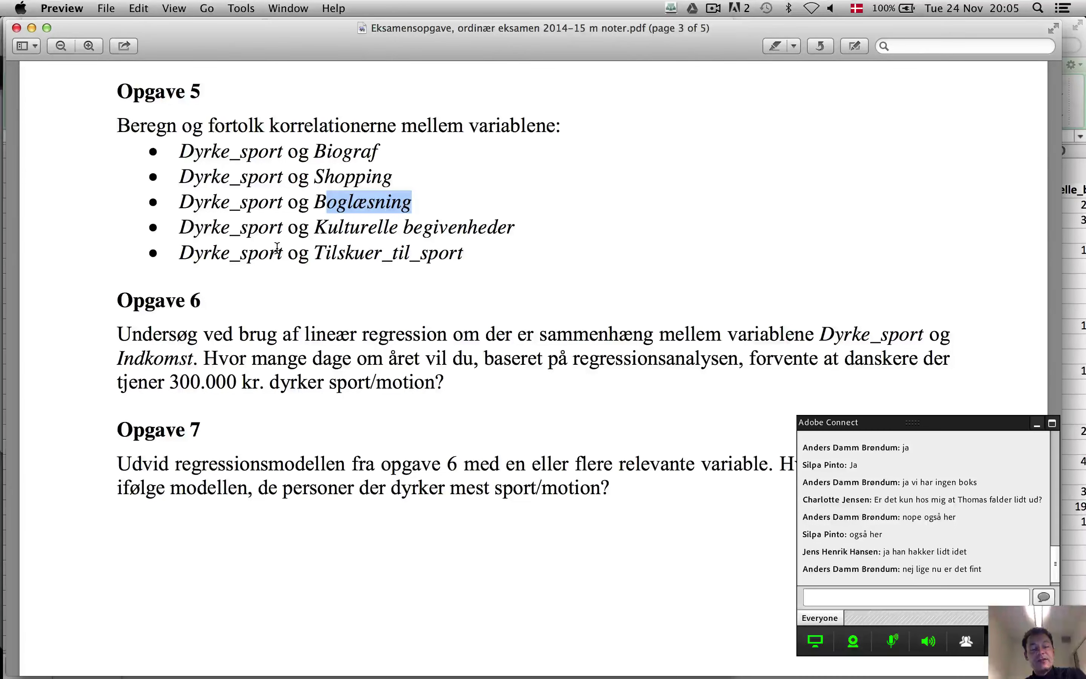
Return to Excel and examine the two-sided p-values for Dyrke_sport in F25:F30, focusing on Shopping, Boglæsning and Kulturelle begivenheder
key("super+Tab")
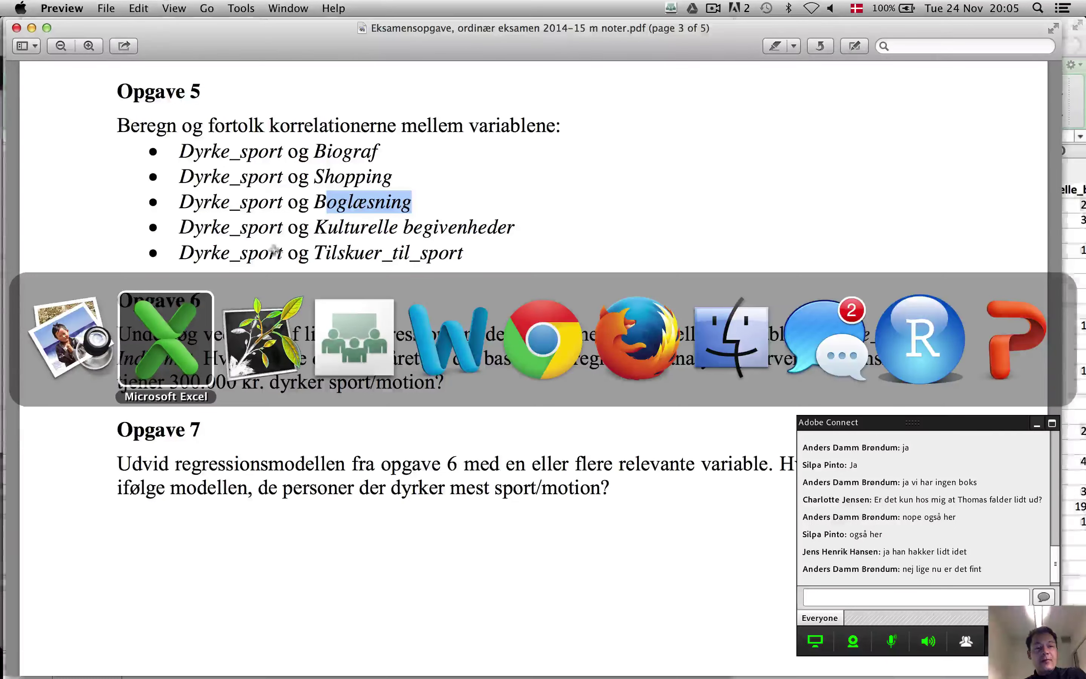
scroll(277, 250, "down", 2)
scroll(277, 252, "down", 2)
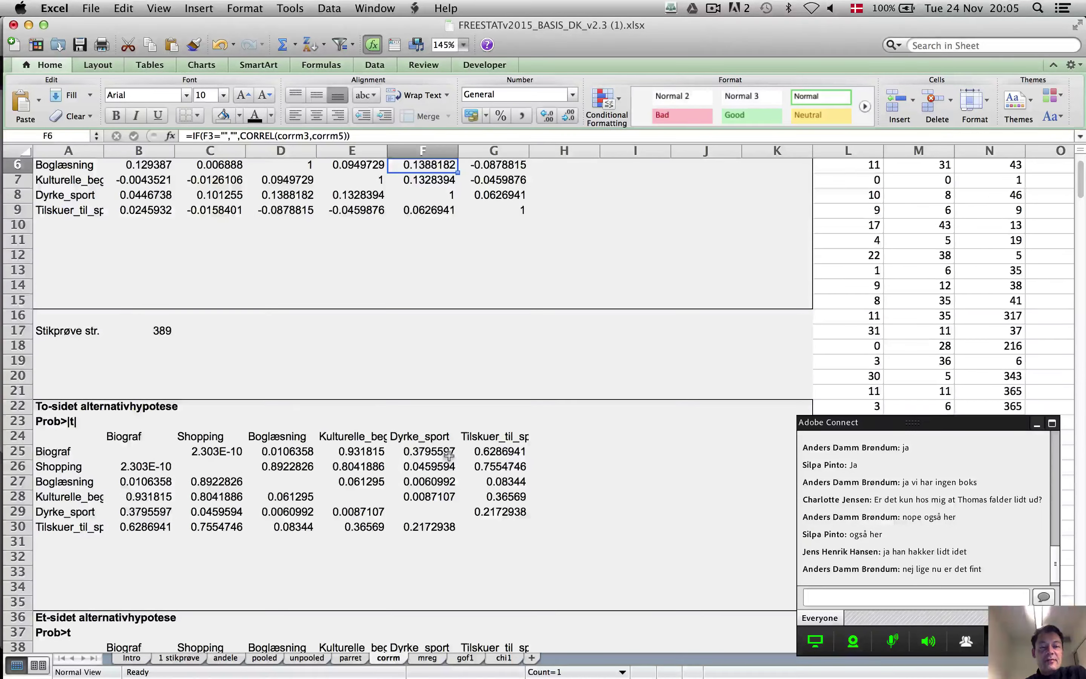
scroll(425, 227, "up", 3)
scroll(429, 296, "down", 4)
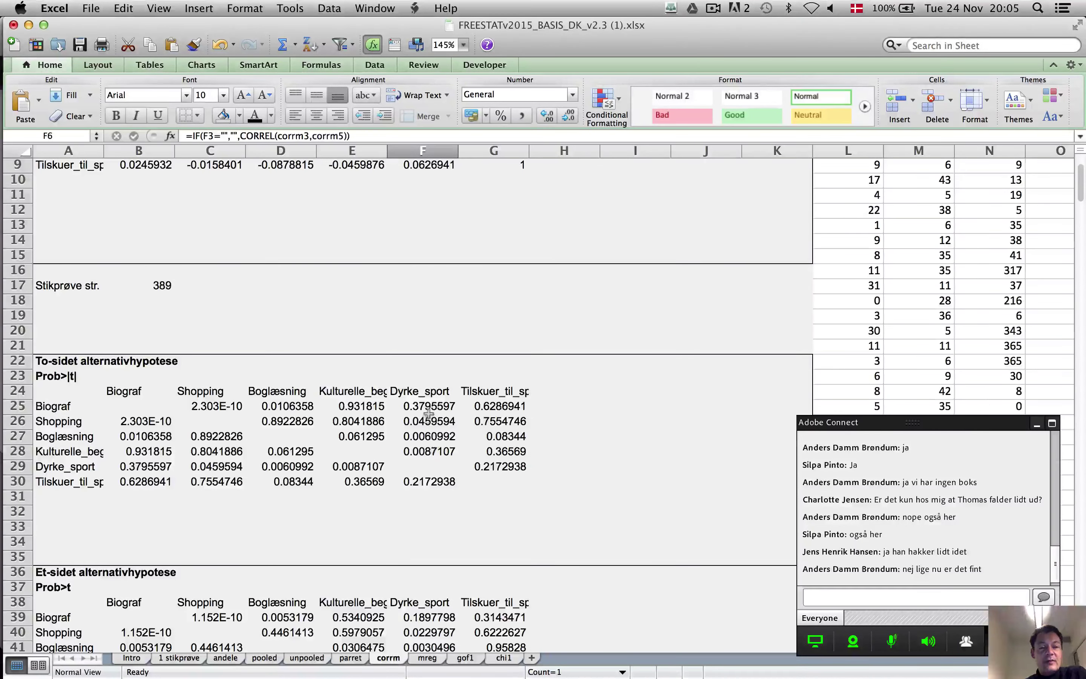
left_click_drag(429, 408, 429, 481)
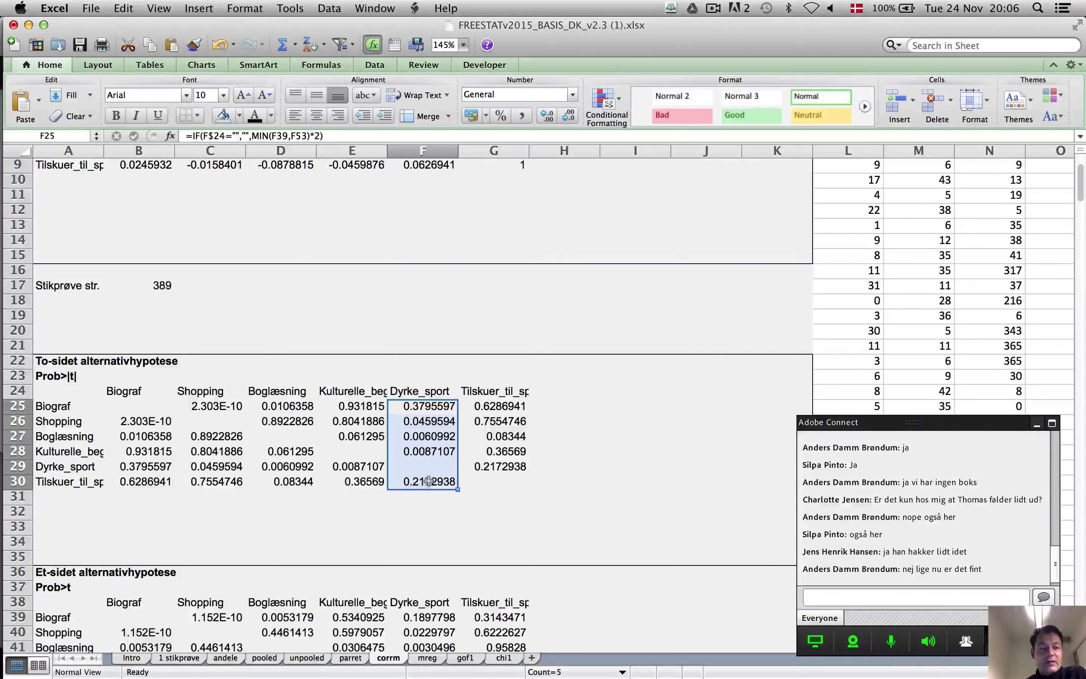
left_click(439, 436)
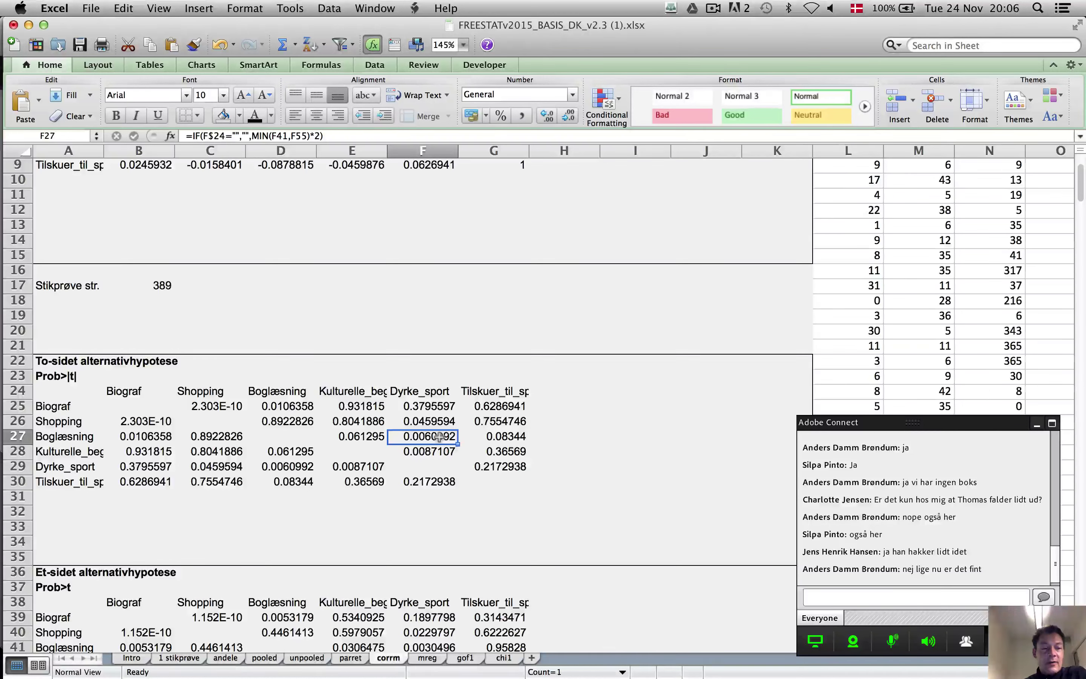
left_click(443, 455)
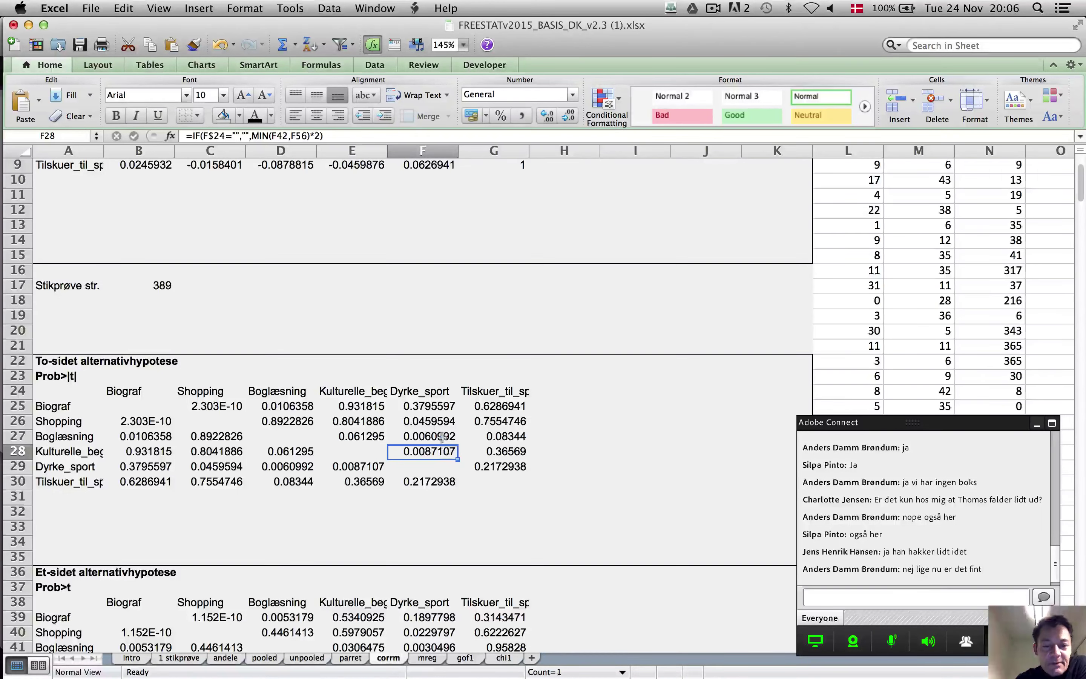
left_click(442, 421)
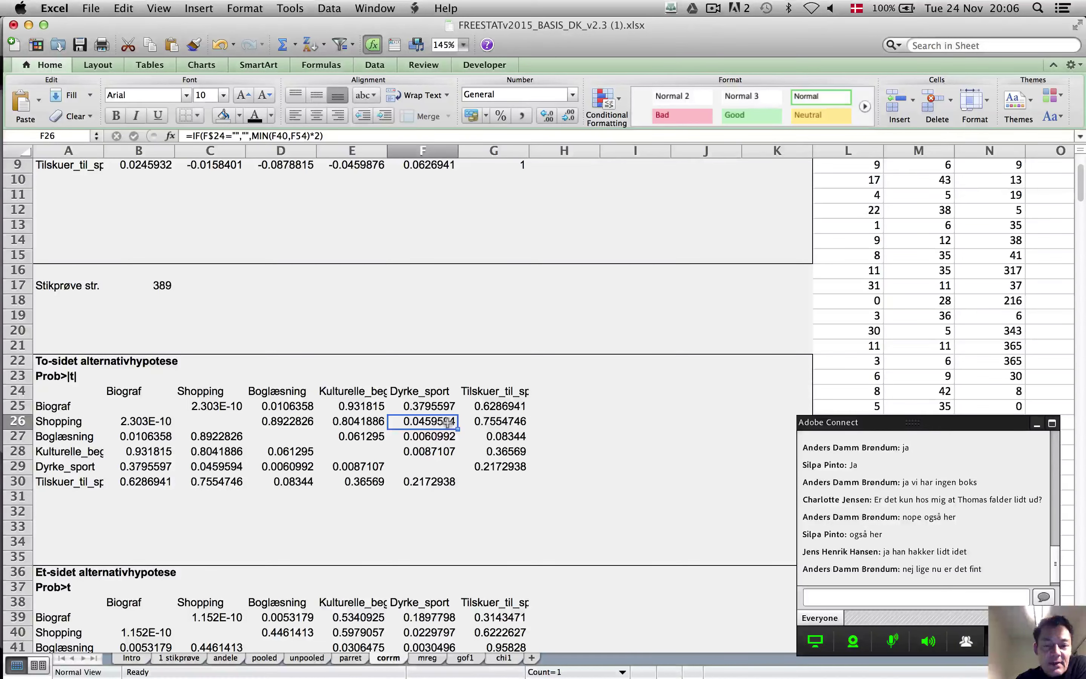
left_click(435, 439)
left_click(435, 453)
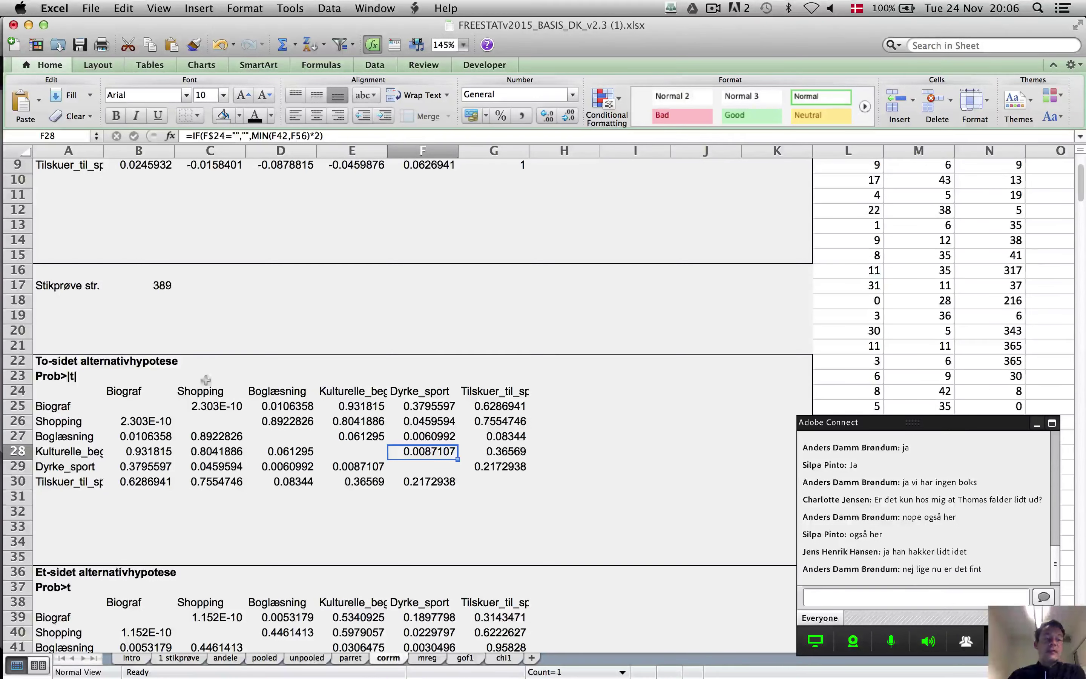
Switch to Document6 in Word and write "Korrelation." on a new line below the H₀ equation for gift and ikke gift
key("super+Tab")
key("super+Tab")
key("super+Tab")
key("super+Tab")
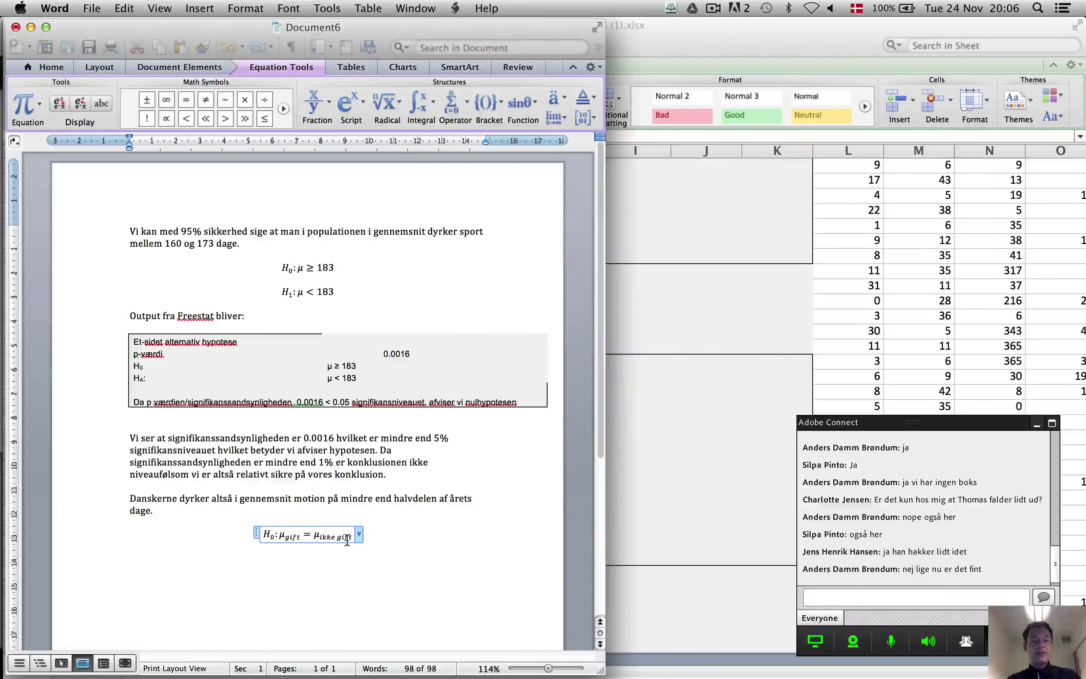
left_click(400, 548)
key("Return")
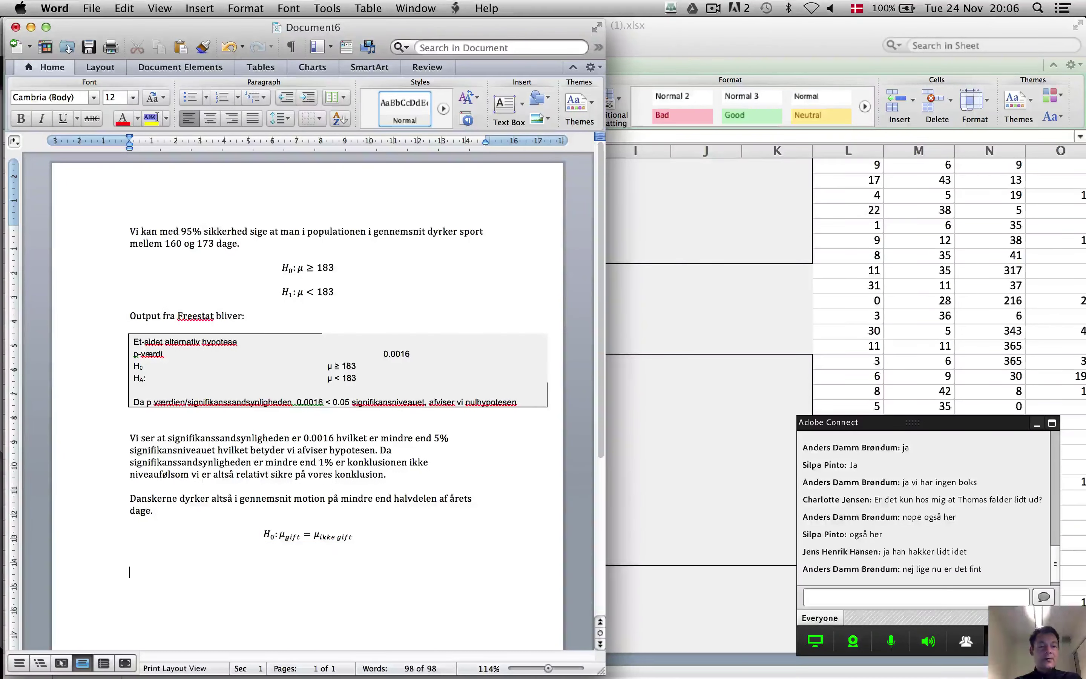
type("Kor")
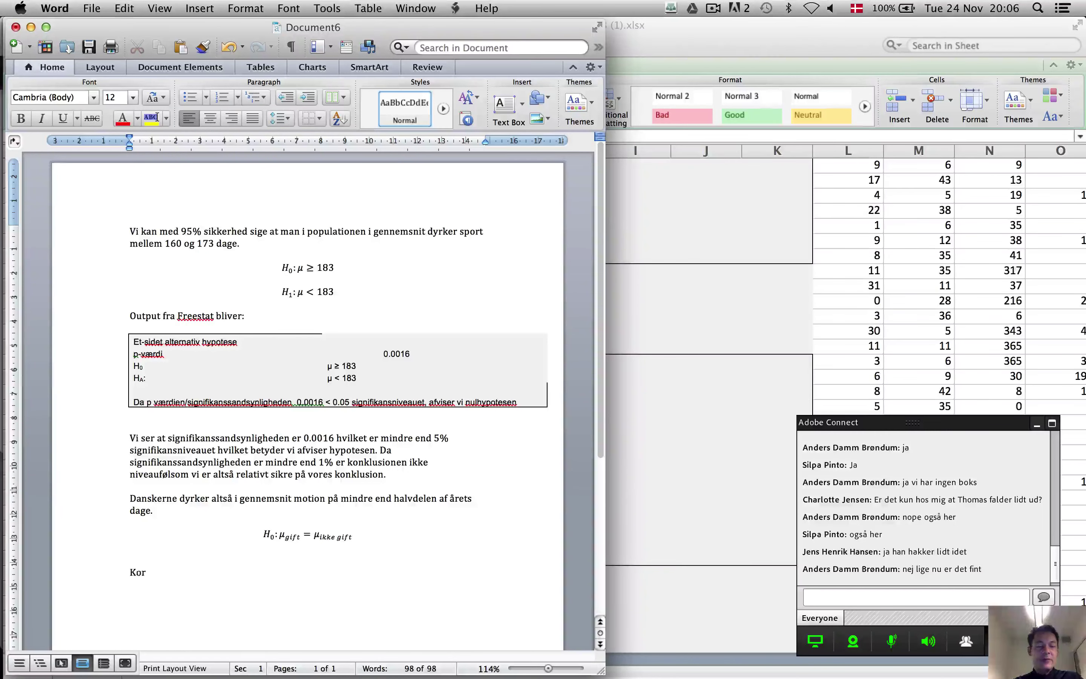
type("rela")
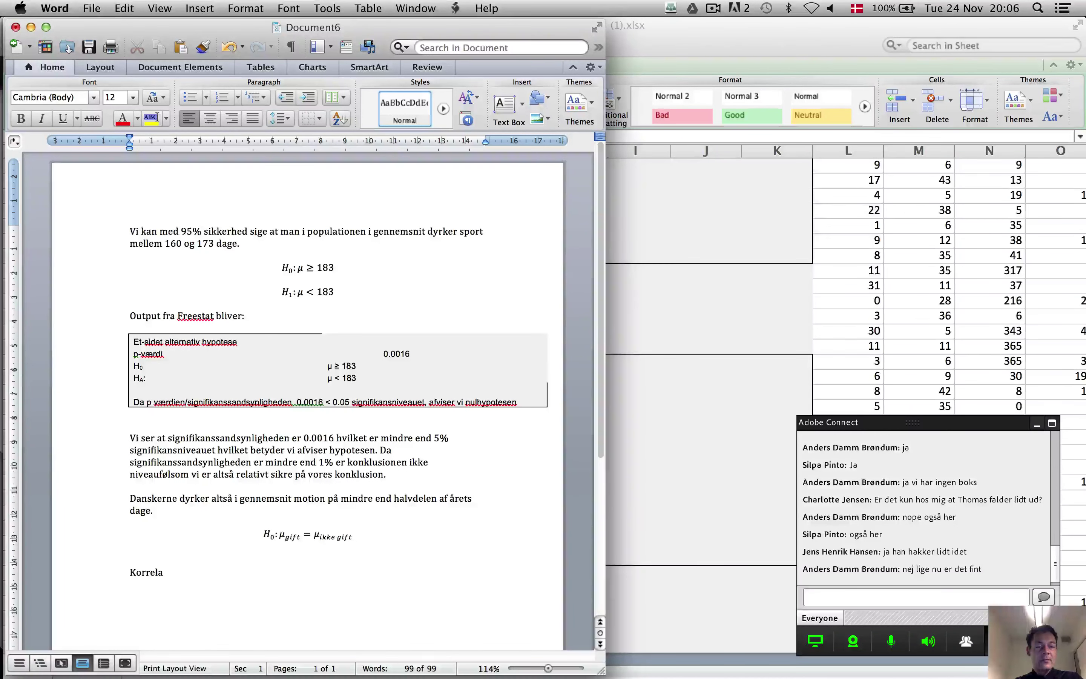
type("a")
key("BackSpace")
type("tion.")
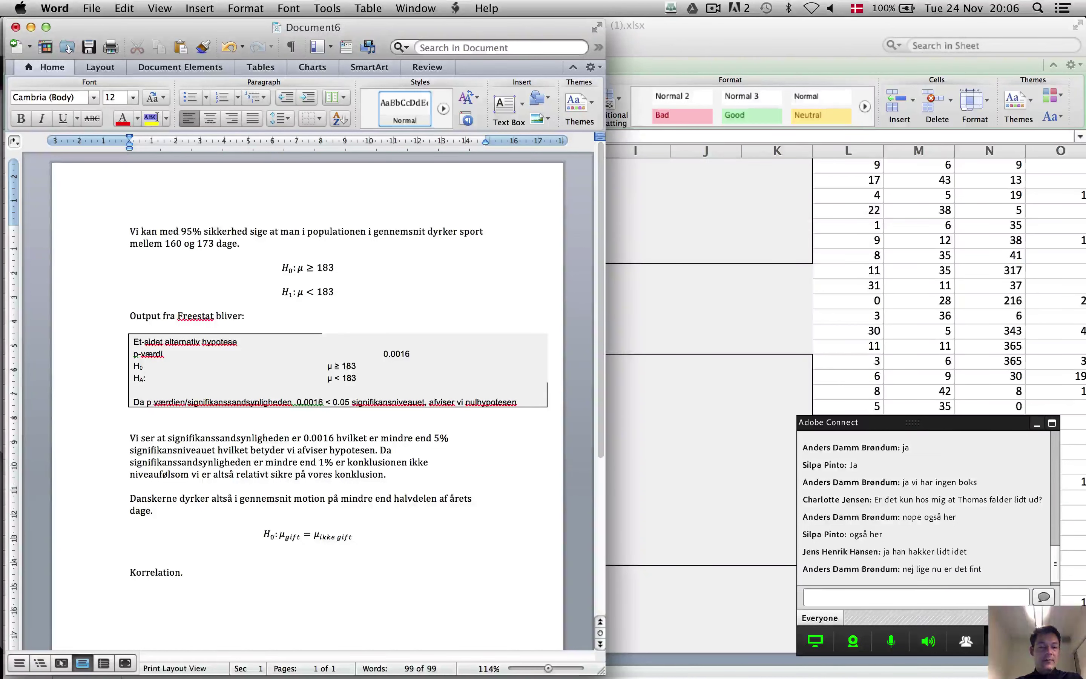
Insert an equation on a new line below "Korrelation." and begin the null hypothesis as H₀: ρ
key("Return")
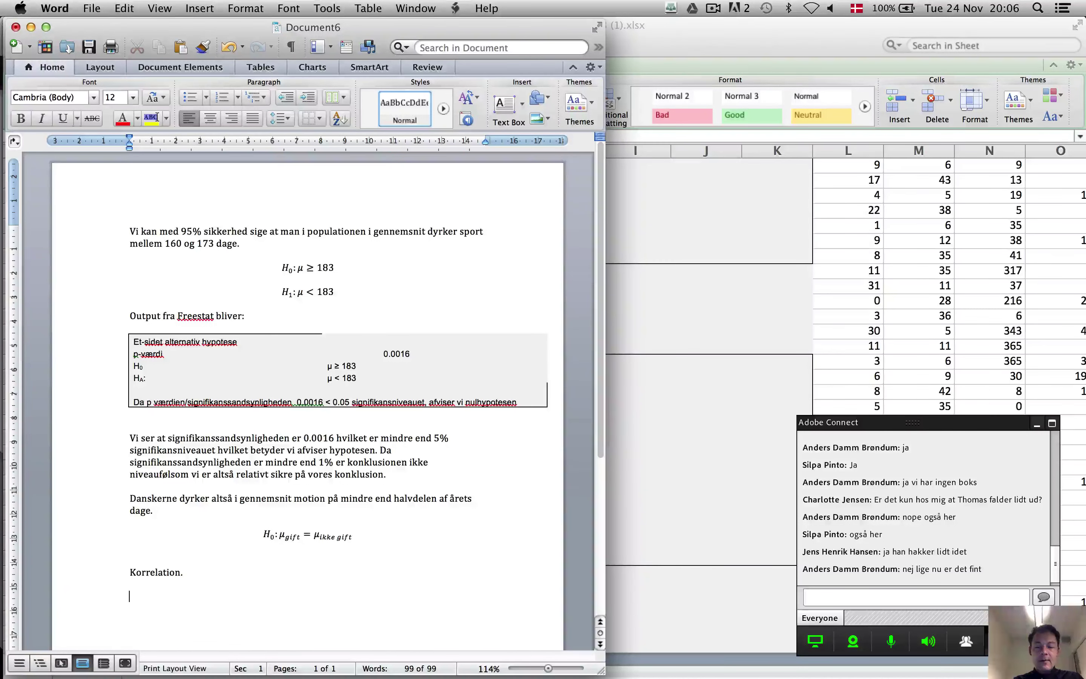
key("ctrl+equal")
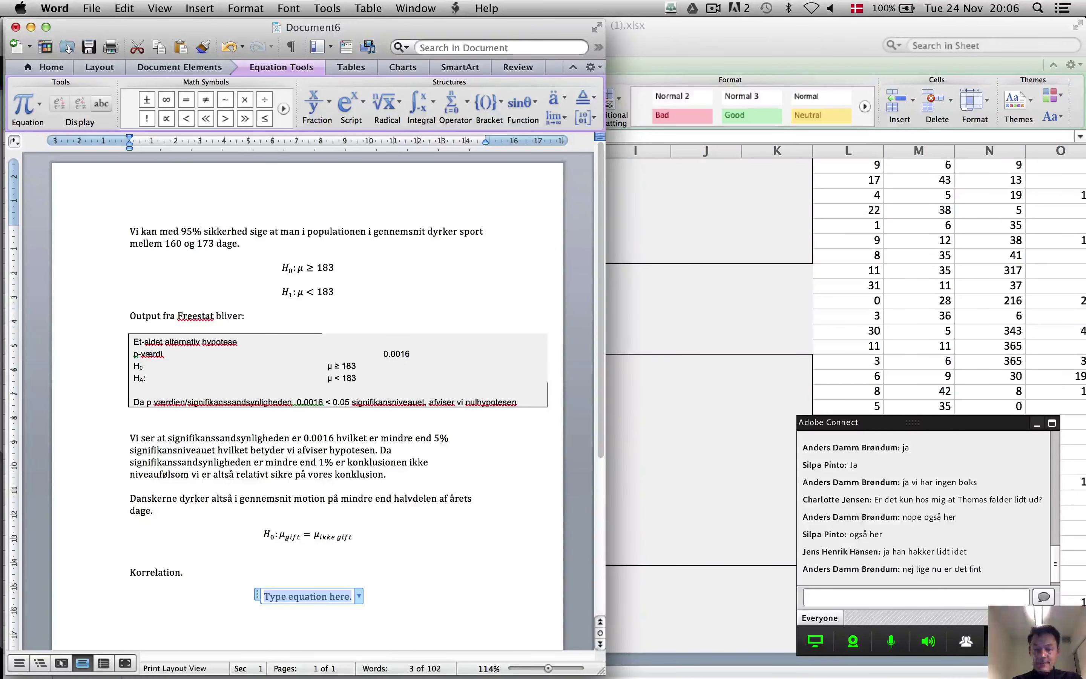
type("H_0")
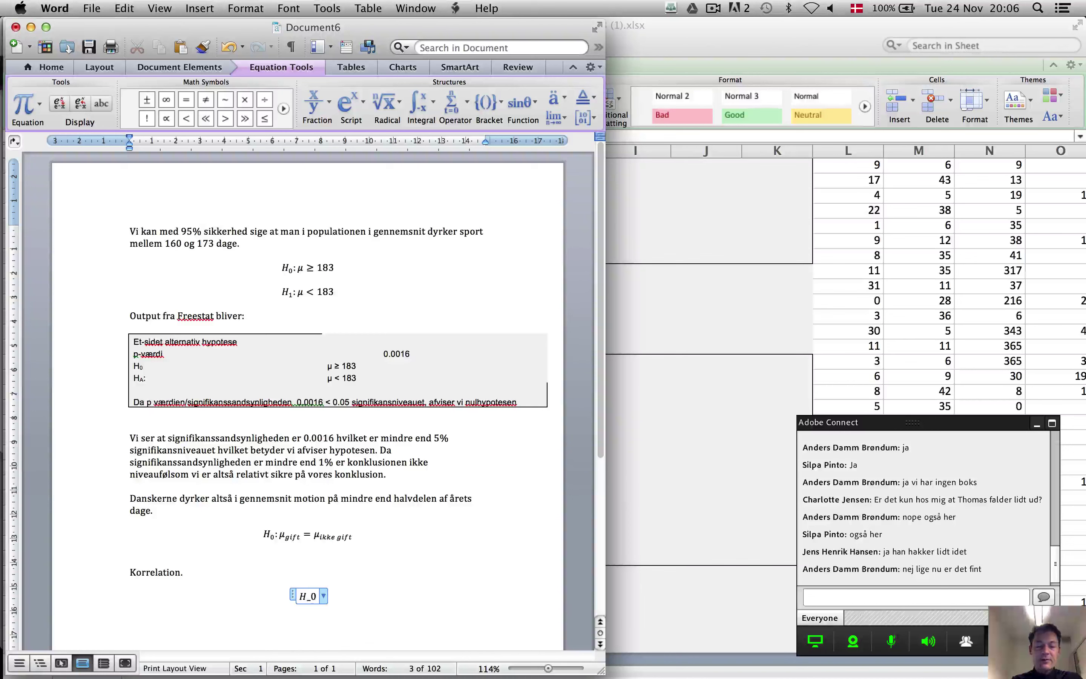
type(":")
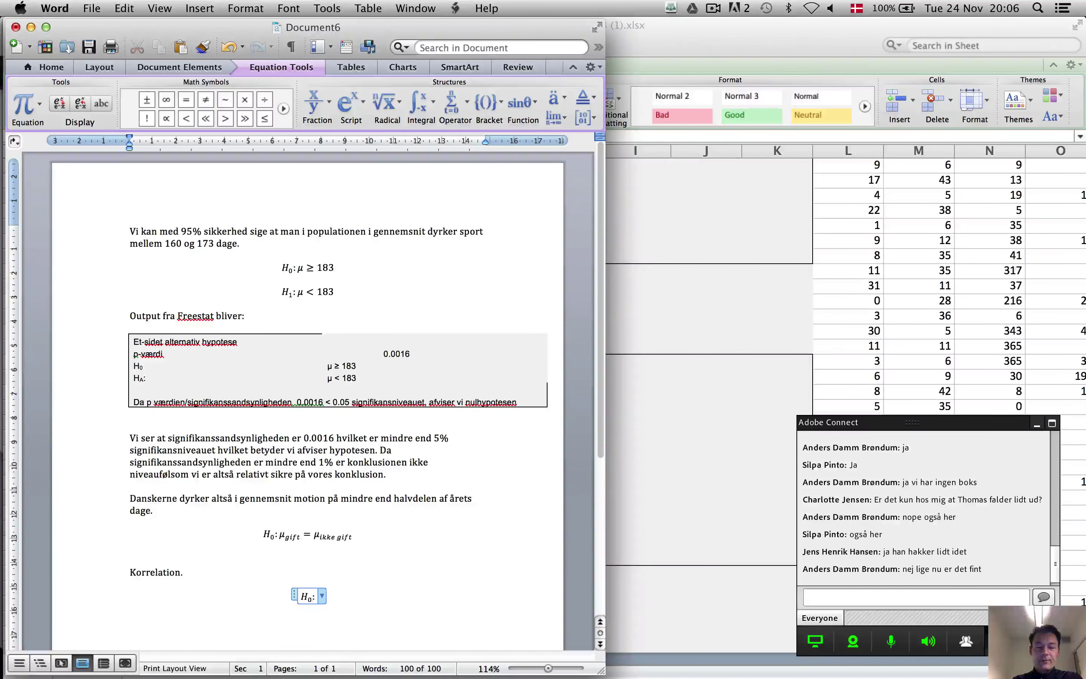
type("\\")
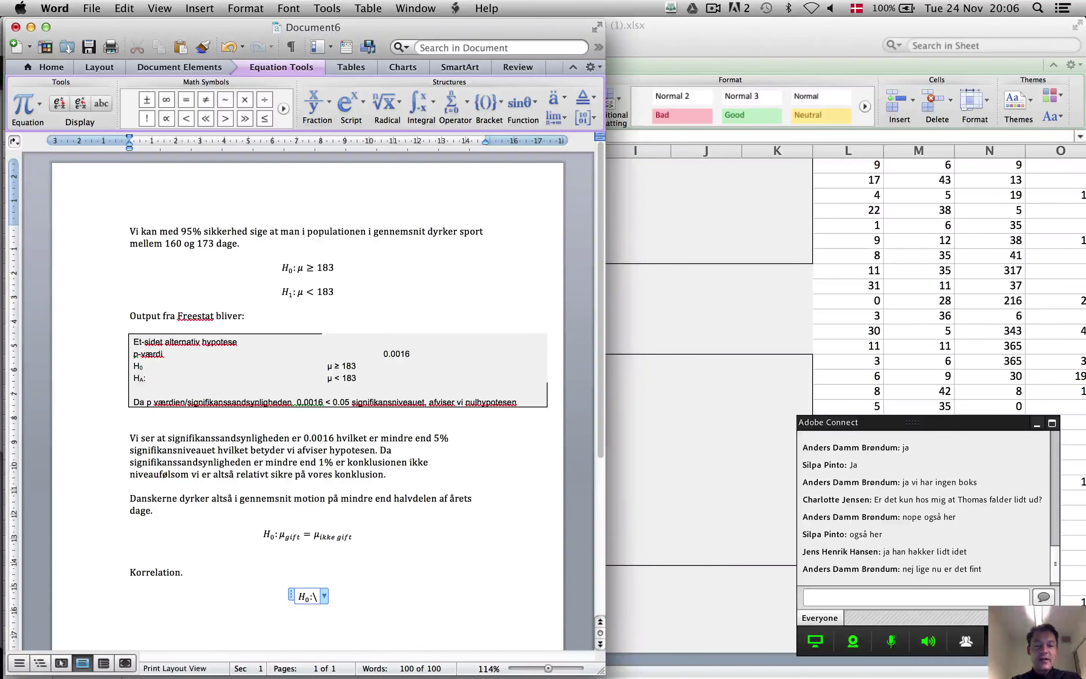
type("rho")
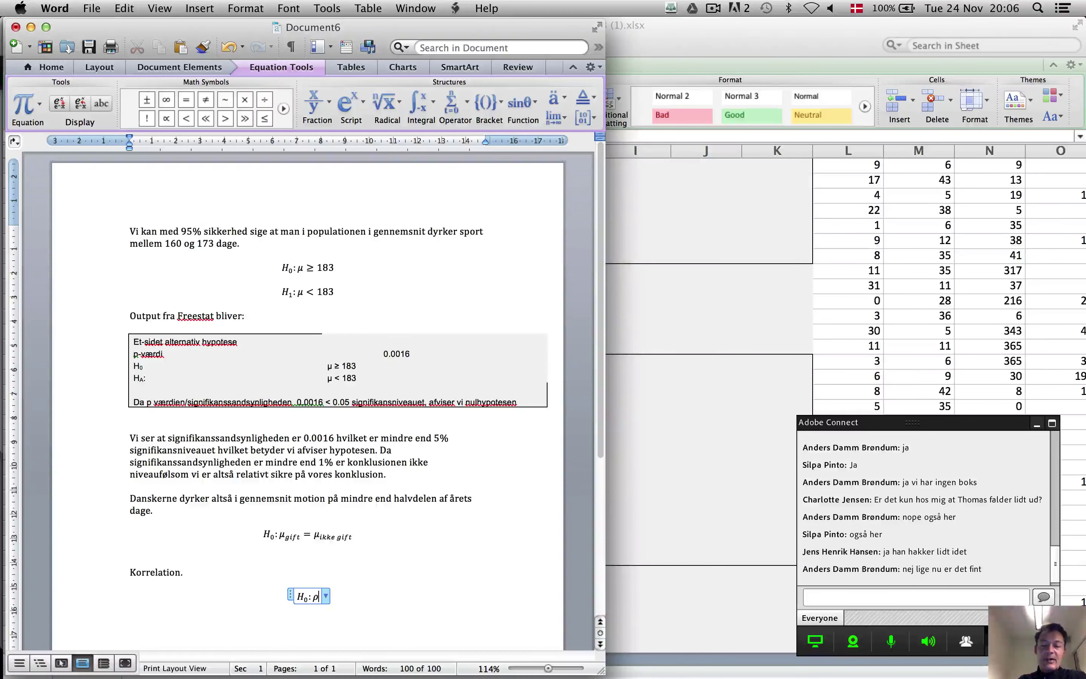
type("\\tho")
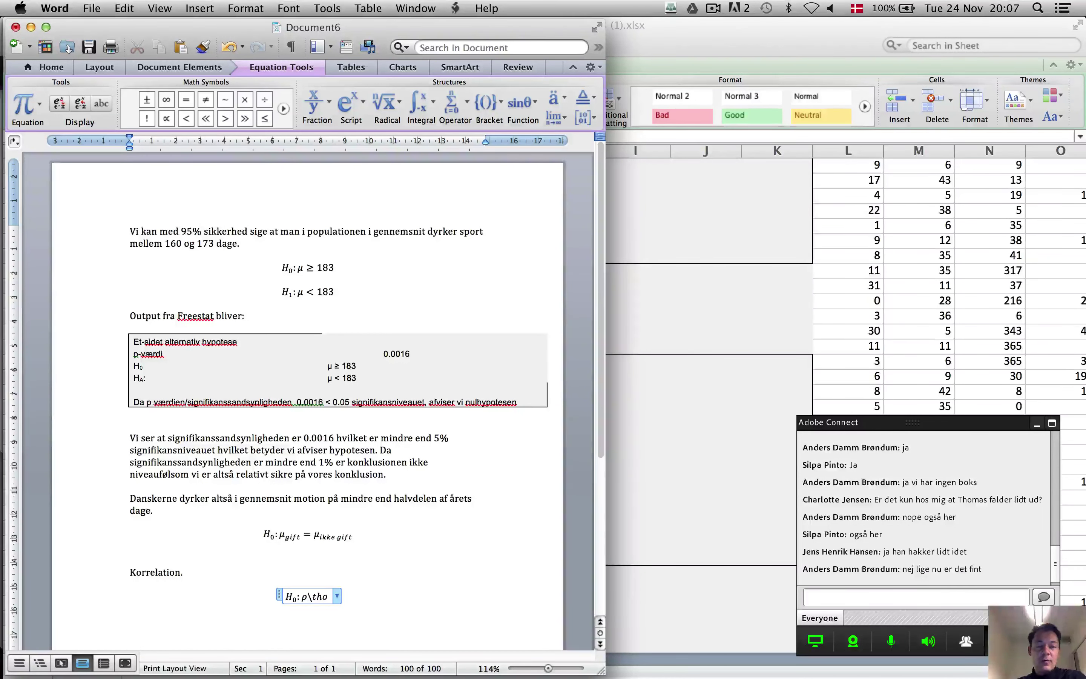
key("BackSpace")
key("BackSpace")
key("BackSpace")
type("rh")
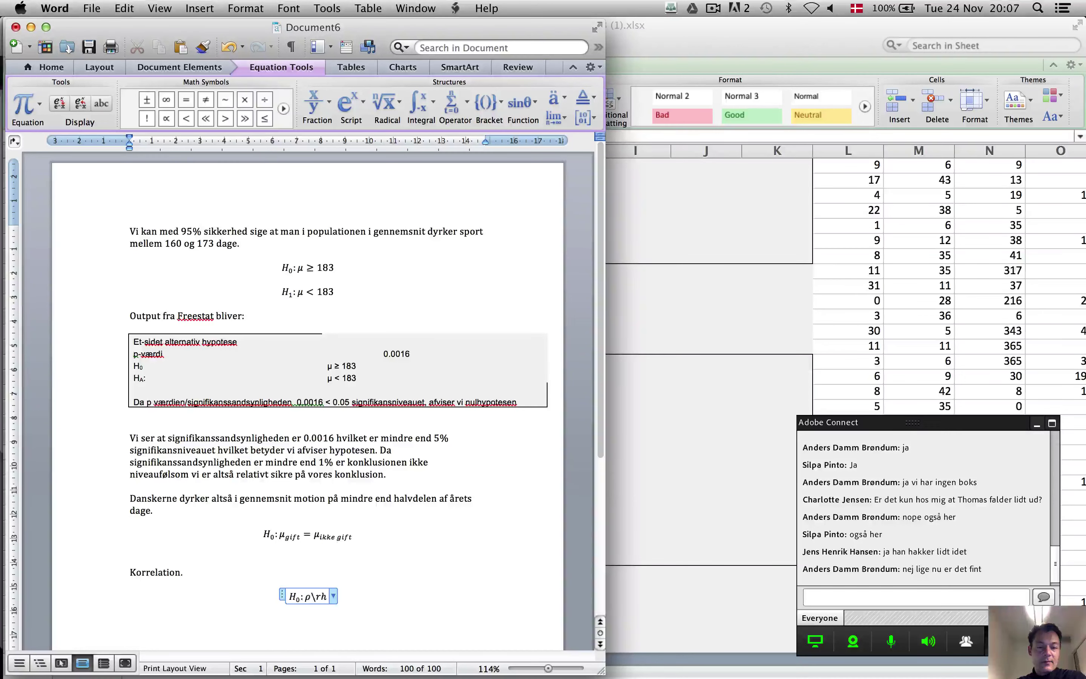
type("o")
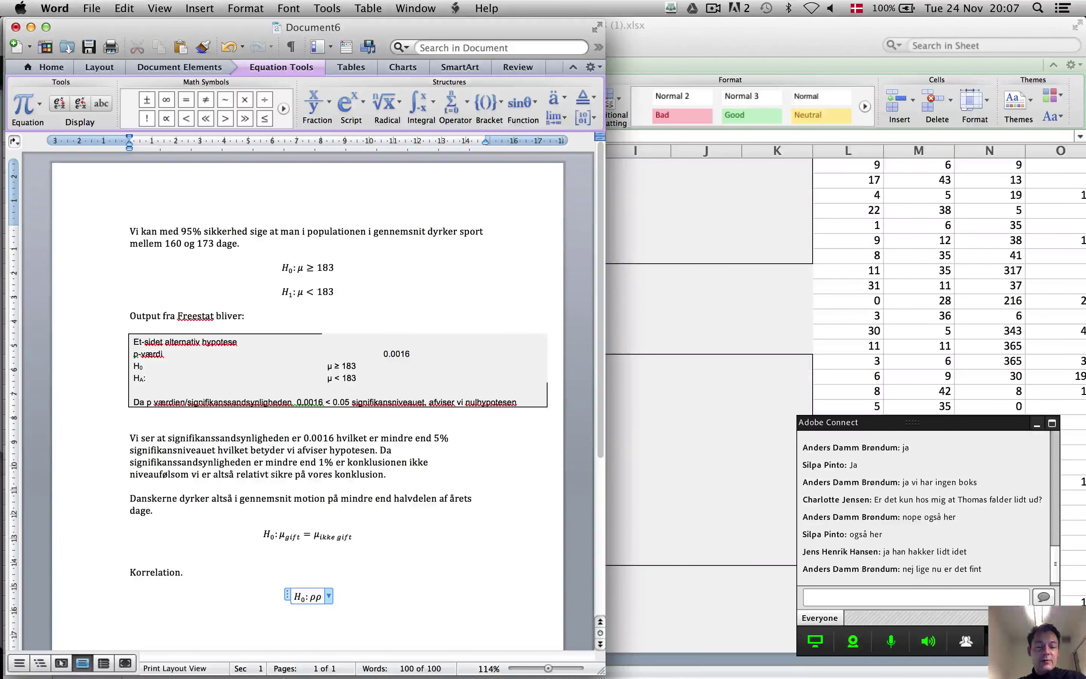
key("BackSpace")
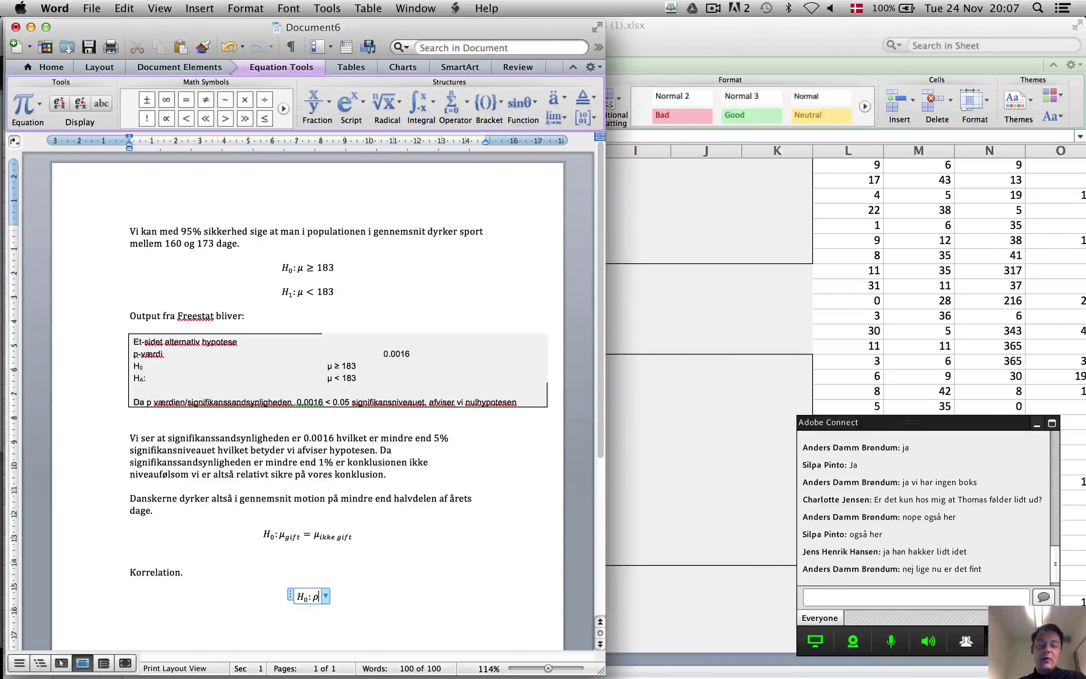
Complete the null hypothesis equation so that it reads H₀: ρ = 0
type("= ")
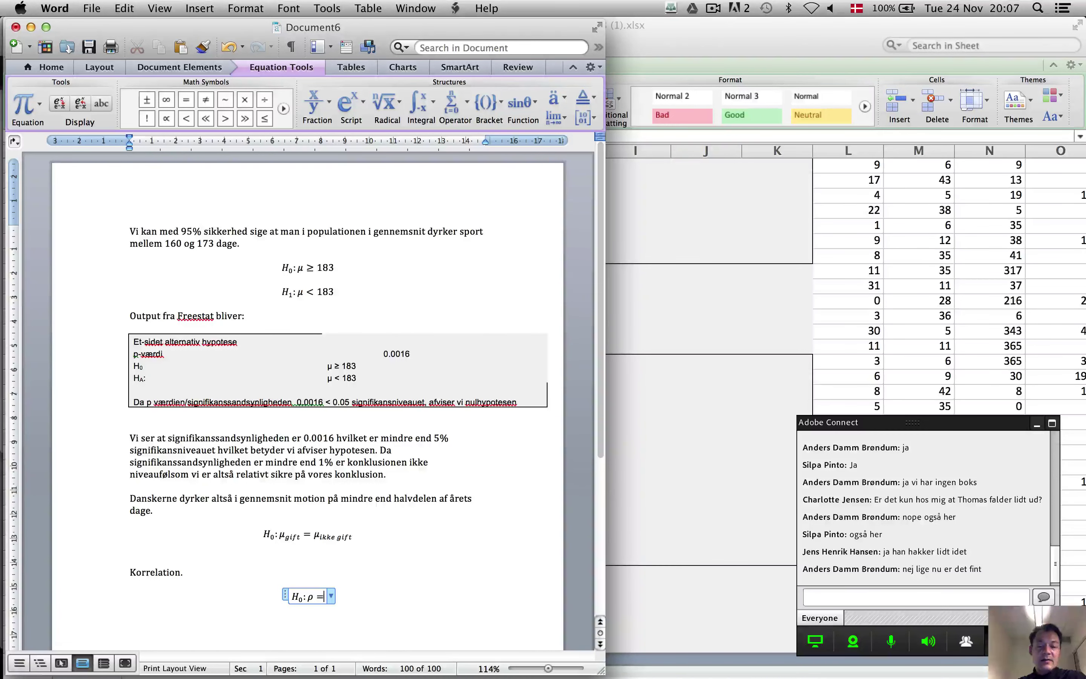
type("0")
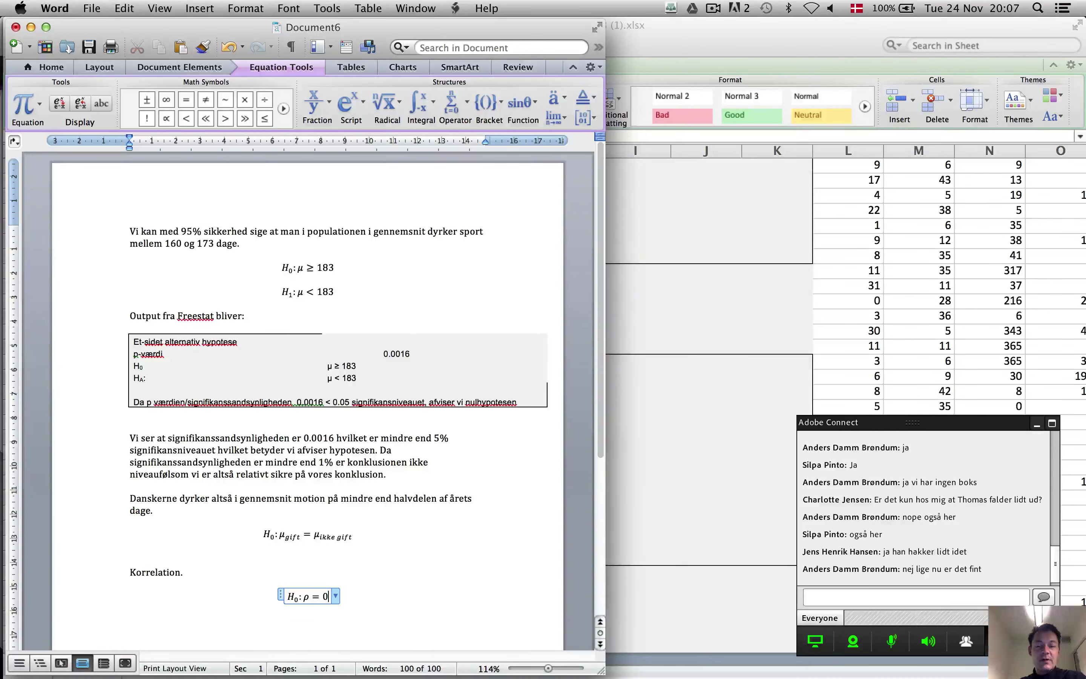
key("Return")
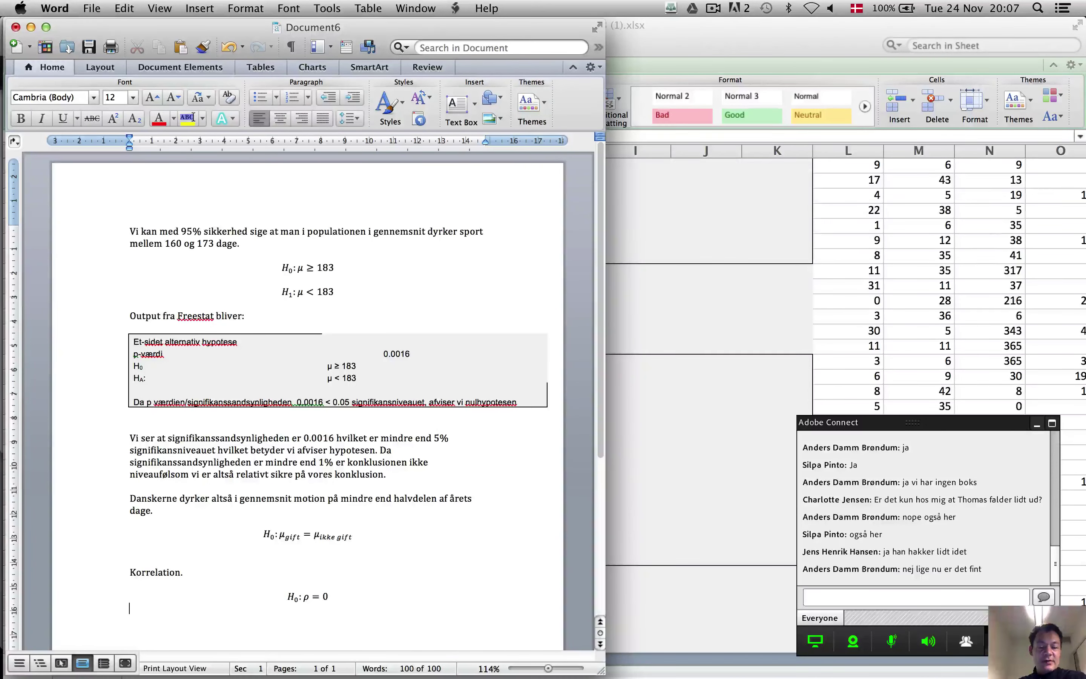
Insert a new empty equation on the line below H₀: ρ = 0
key("ctrl+equal")
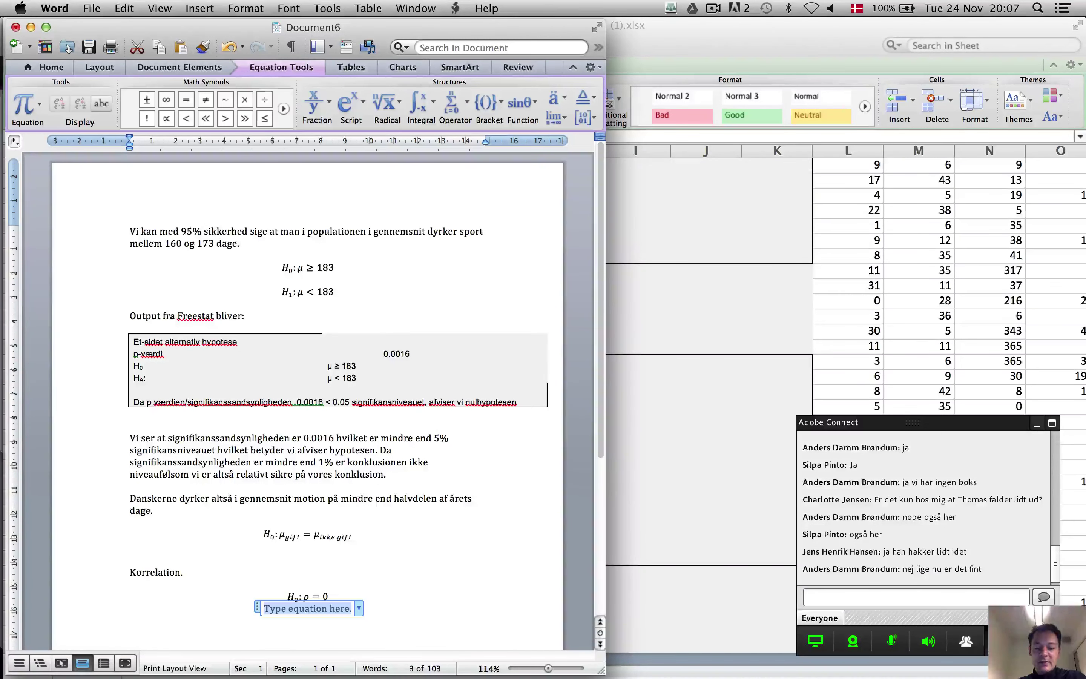
Enter the alternative hypothesis H₁: ρ ≠ 0 in the empty equation below the correlation null hypothesis
type("H_1:")
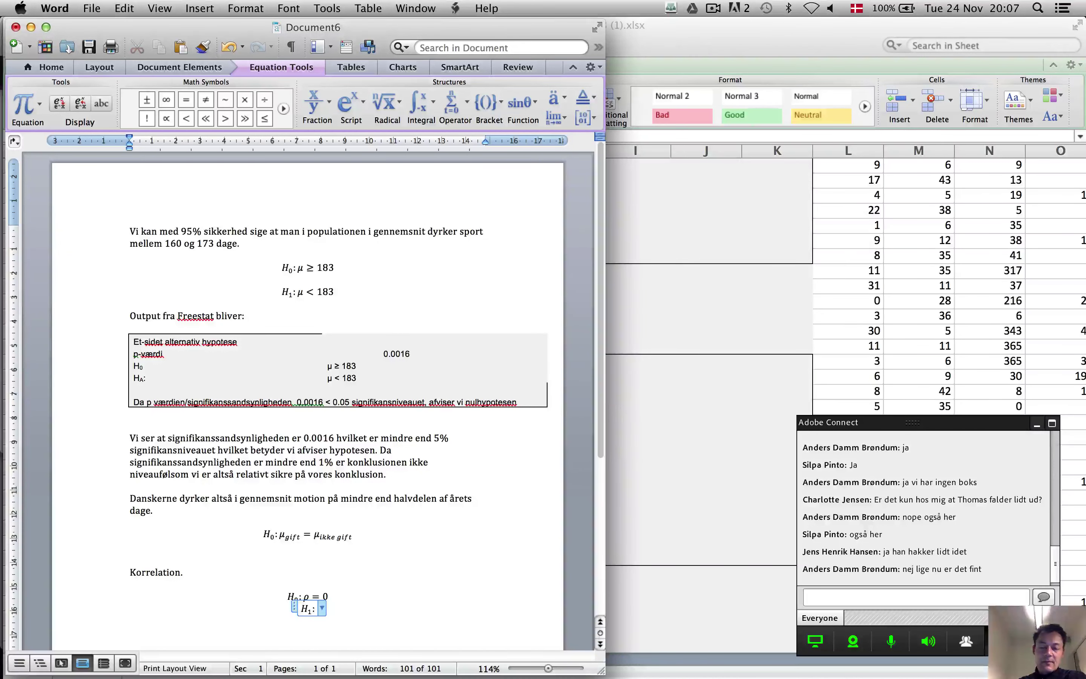
type("\rho ")
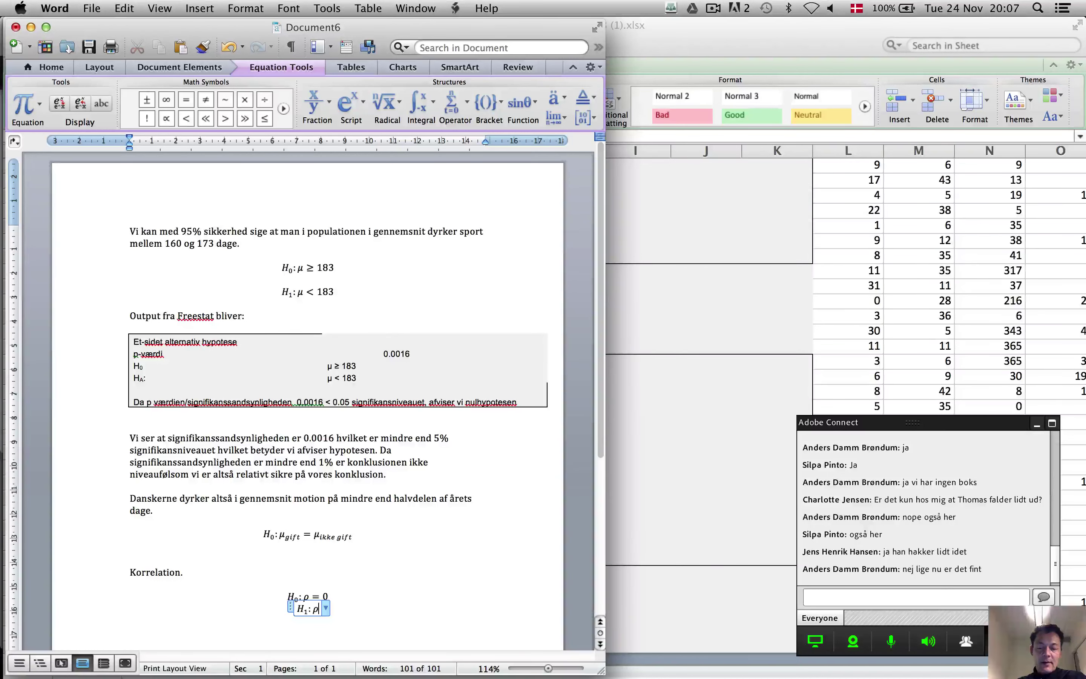
type(" e ")
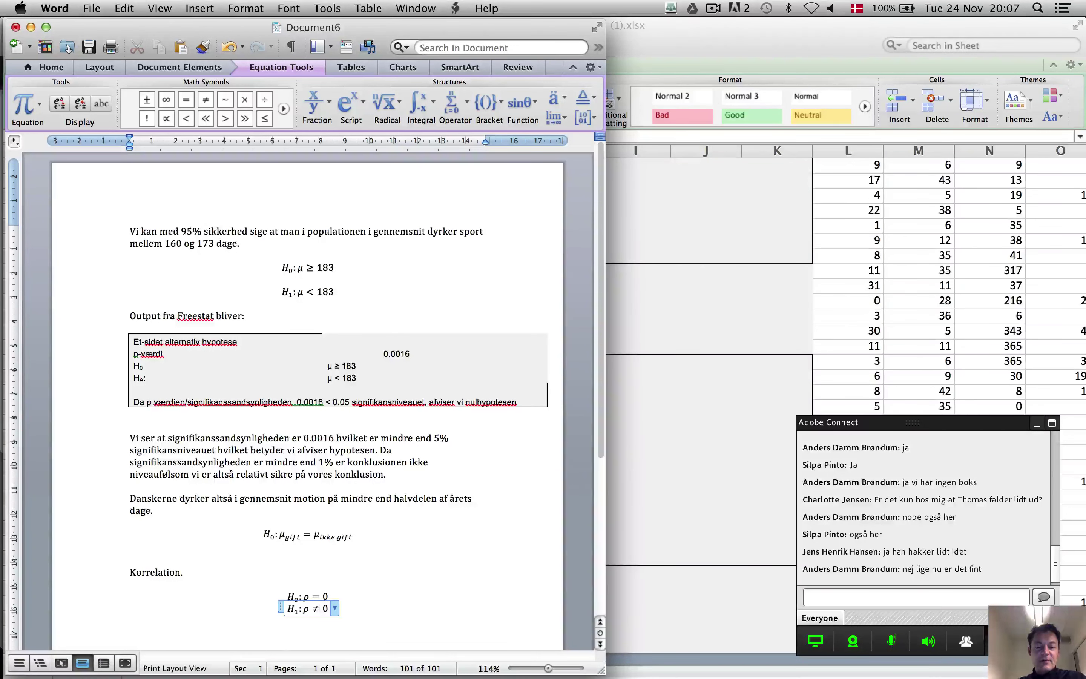
type("0")
key("Right")
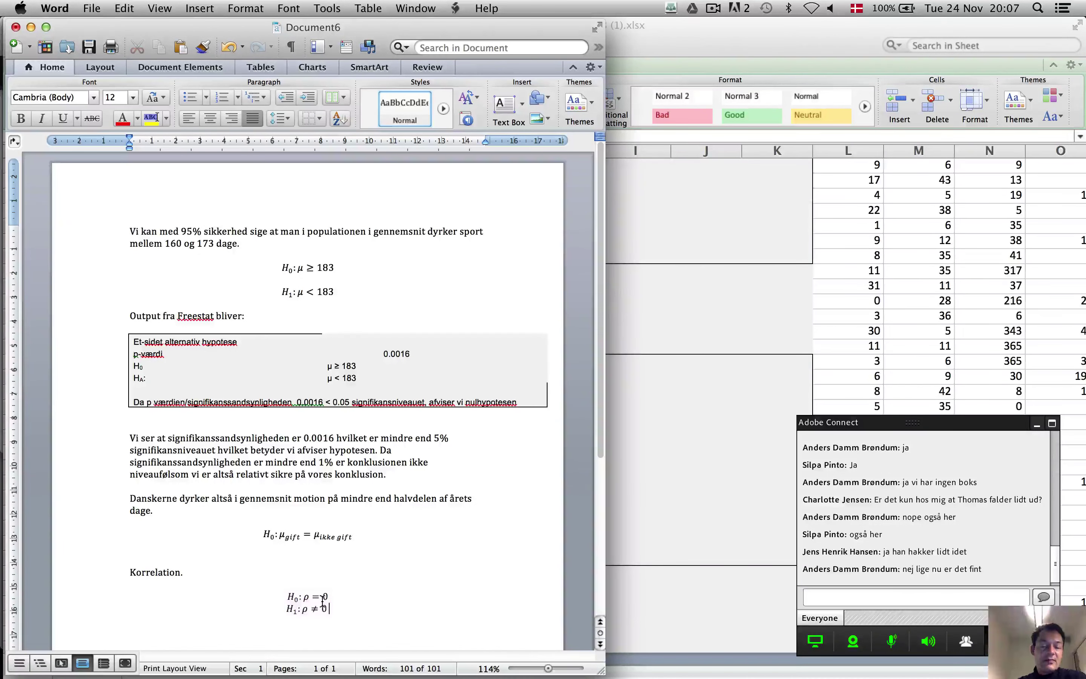
scroll(304, 592, "down", 3)
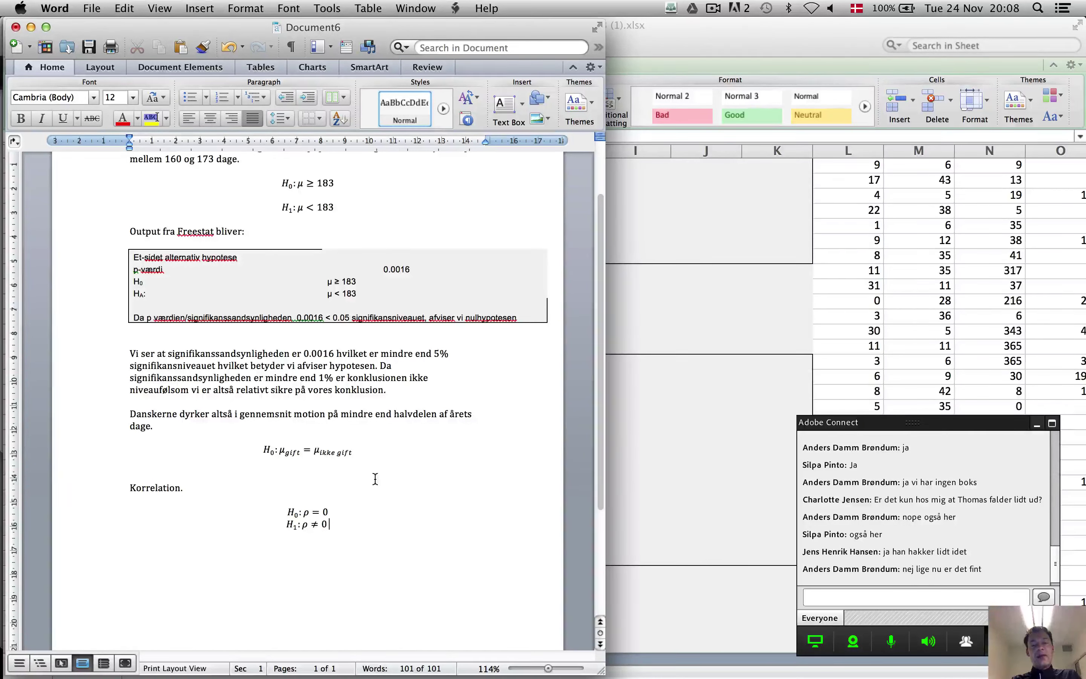
Switch to the FREESTAT workbook in Excel and examine Dyrke_sport's two-sided p-values against the other variables, plus its correlation with Biograf
key("super+Tab")
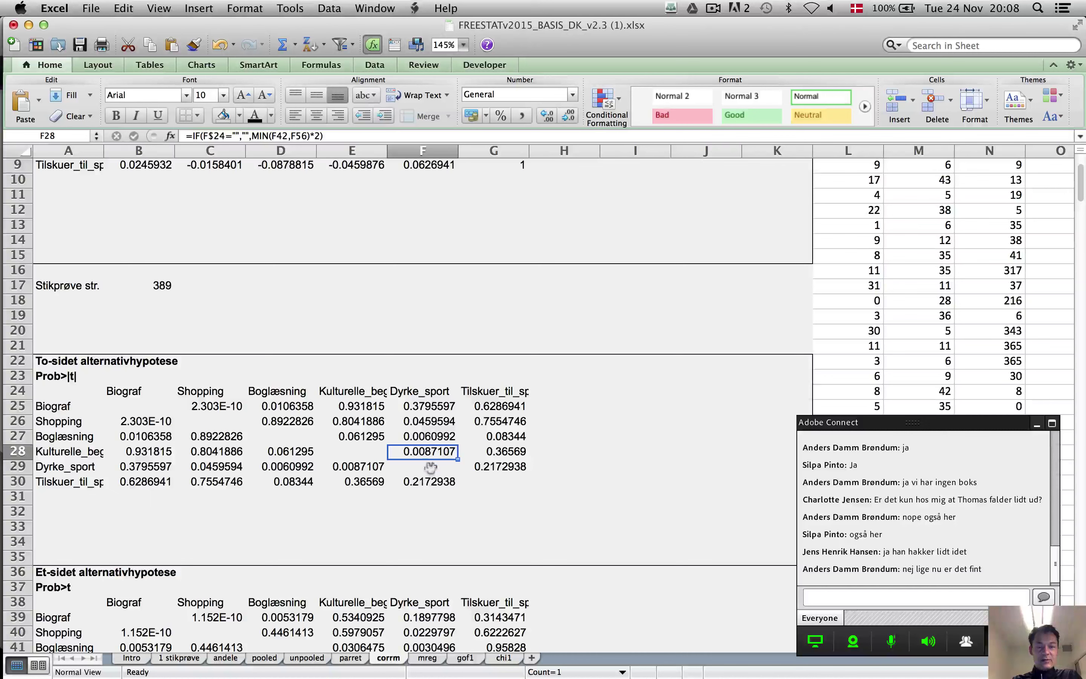
left_click(432, 407)
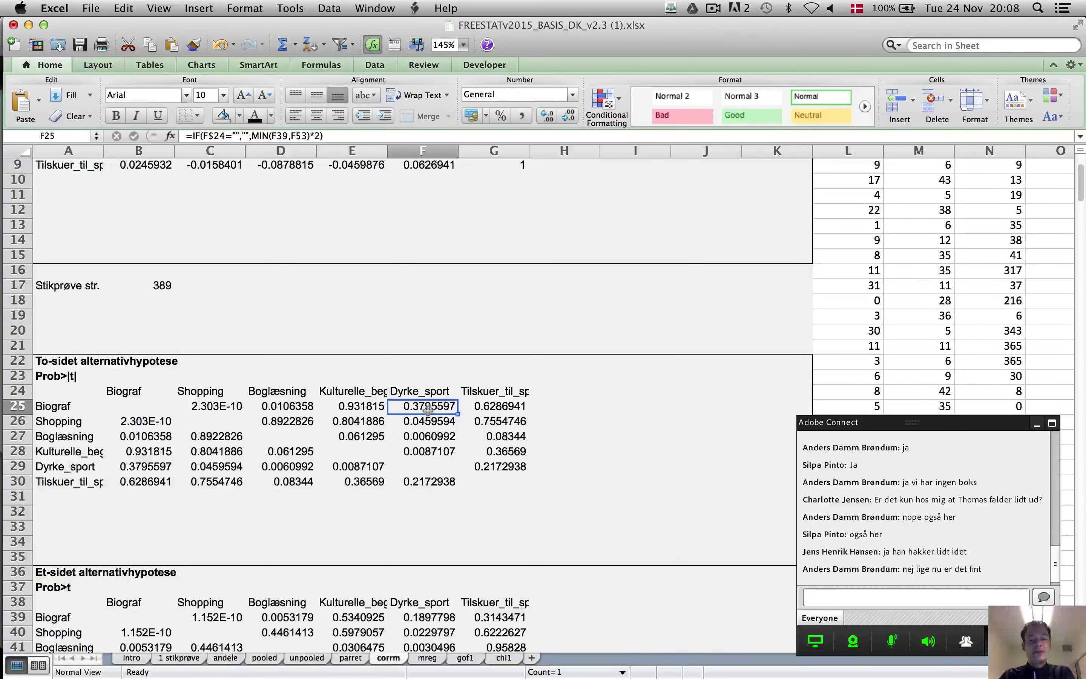
scroll(427, 408, "up", 5)
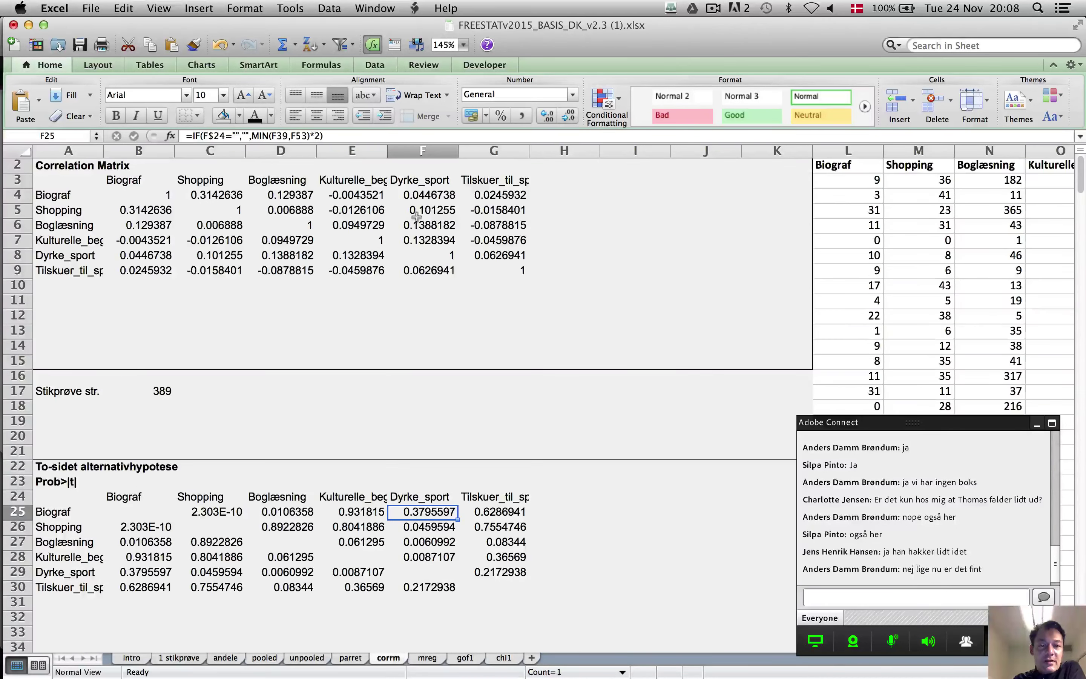
left_click(430, 196)
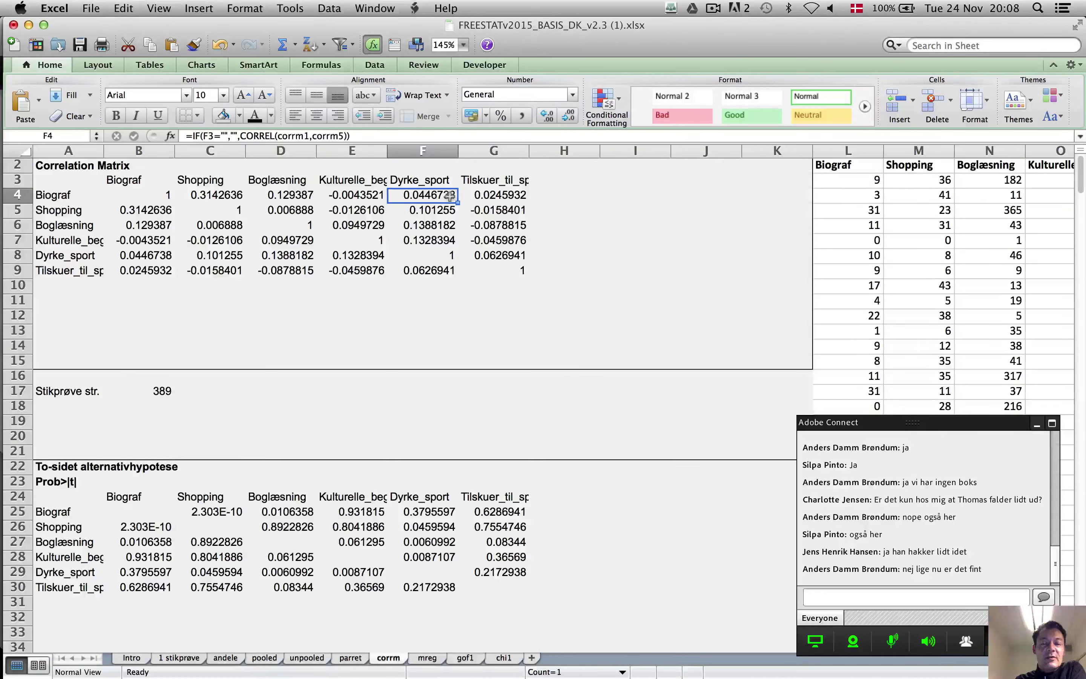
left_click(435, 530)
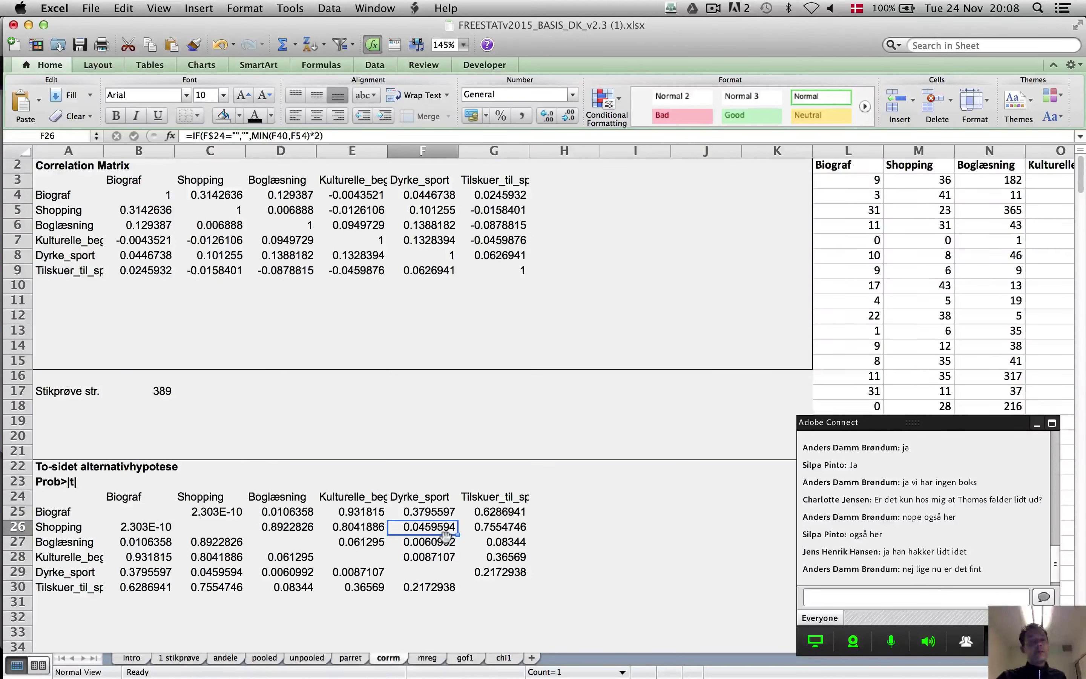
left_click(411, 558)
left_click(418, 542)
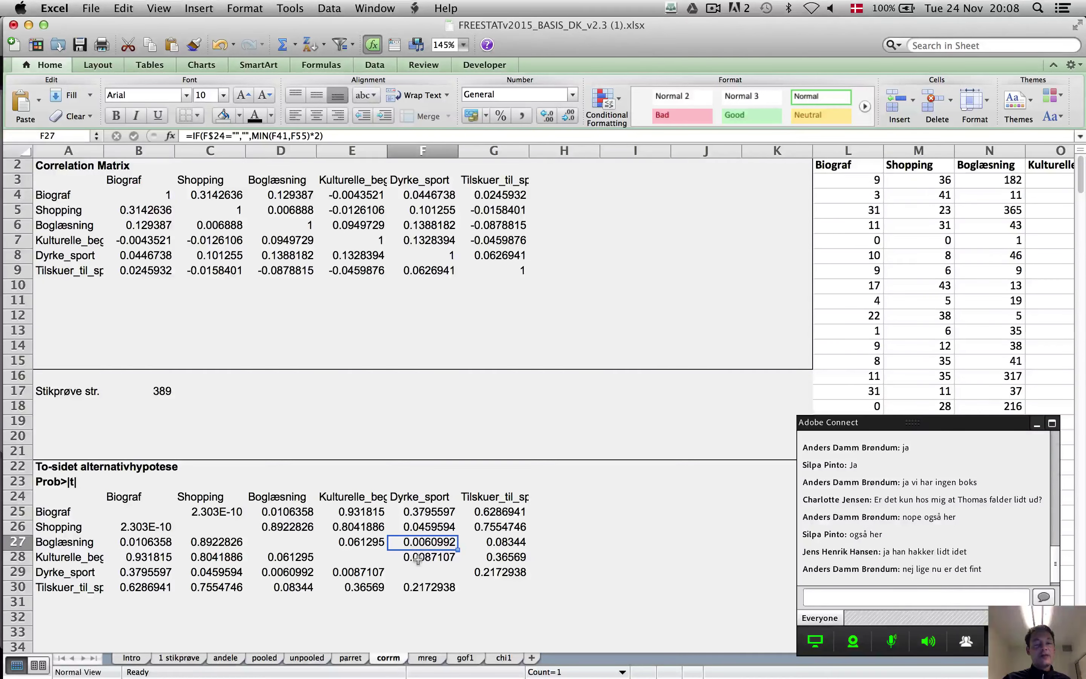
left_click(422, 560)
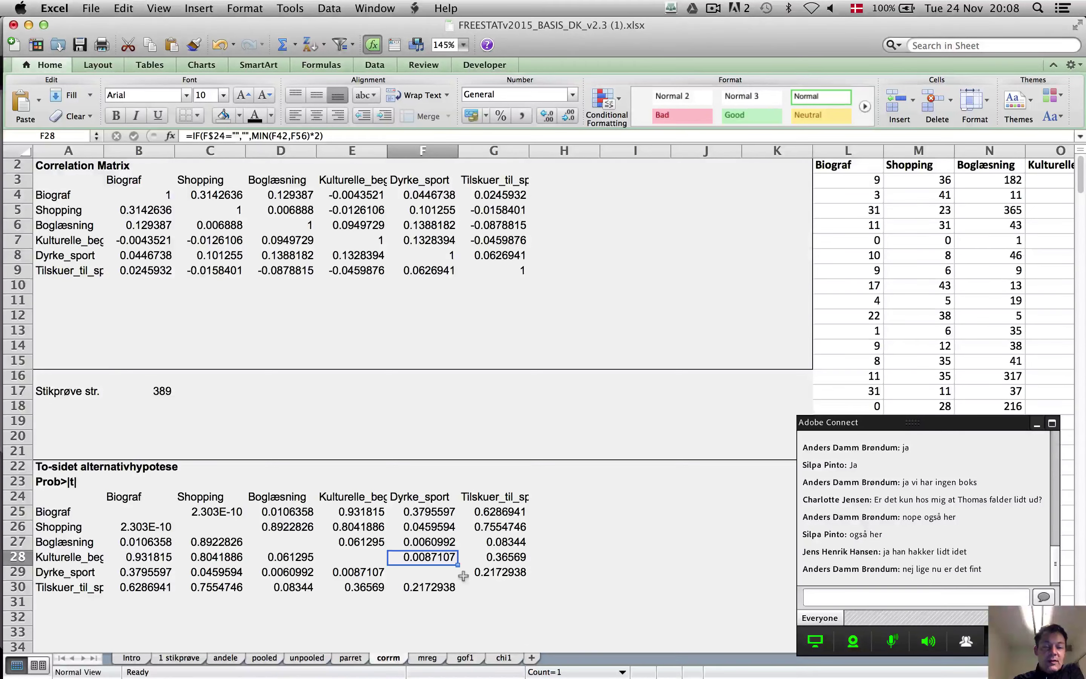
left_click(430, 584)
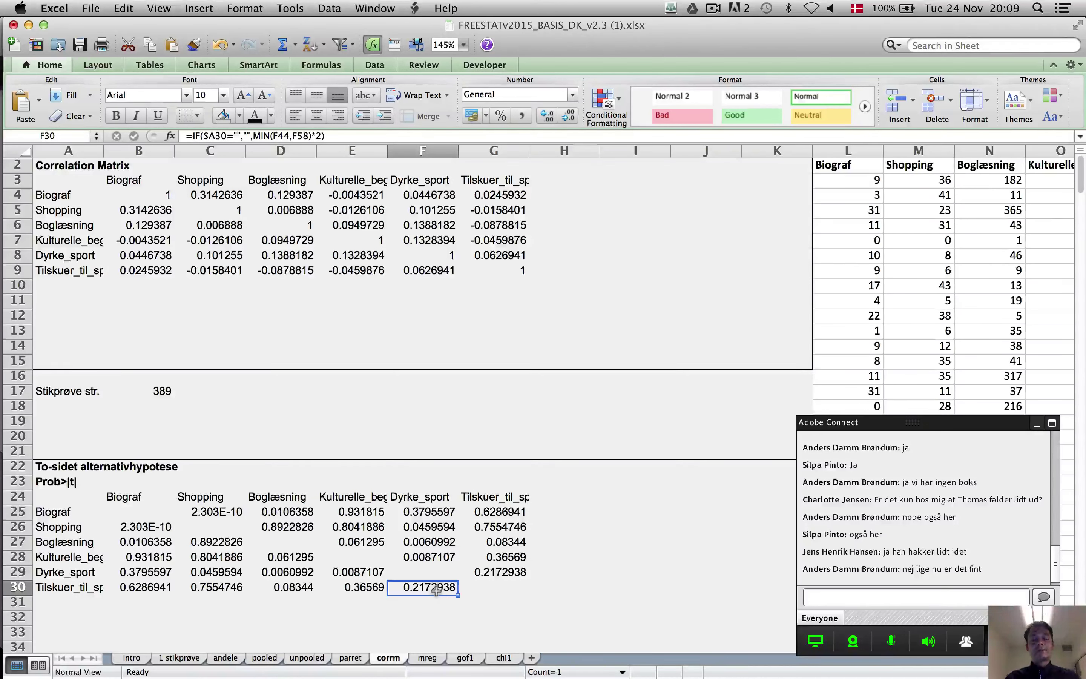
Switch to the exam PDF in Preview and read the Opgave 5 variable pairs and the Opgave 6 regression task
key("super+Tab")
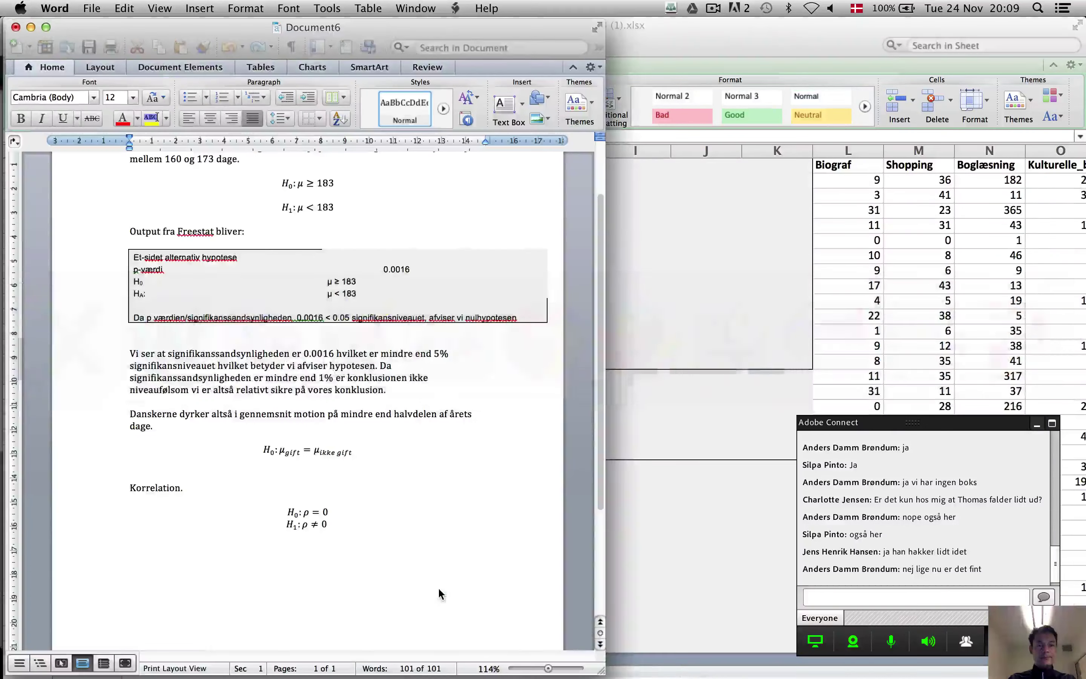
key("super+Tab")
key("super+Tab")
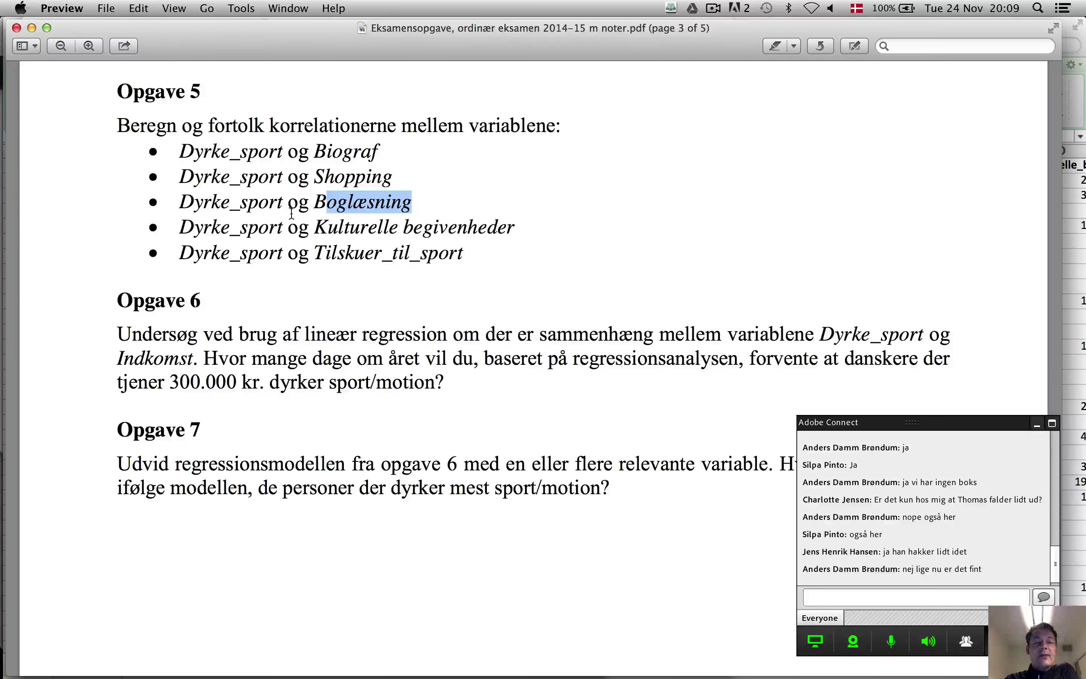
scroll(291, 213, "down", 3)
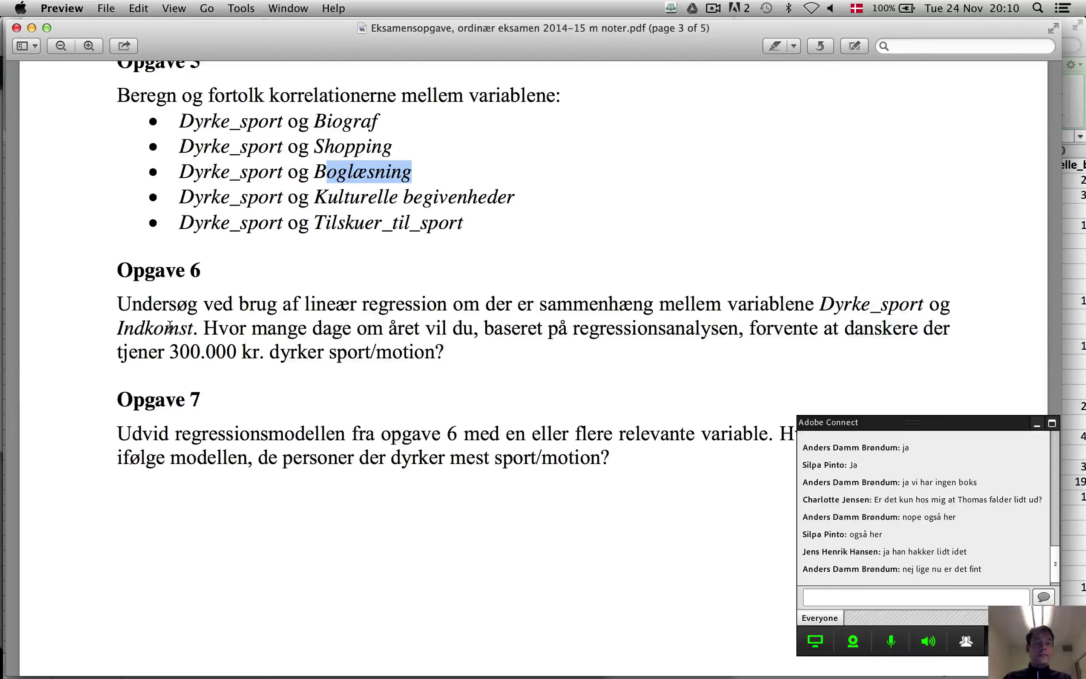
Copy the whole Dyrke_sport column, header included, from the Data sheet of the exam data workbook in Excel
key("super+Tab")
key("super+Tab")
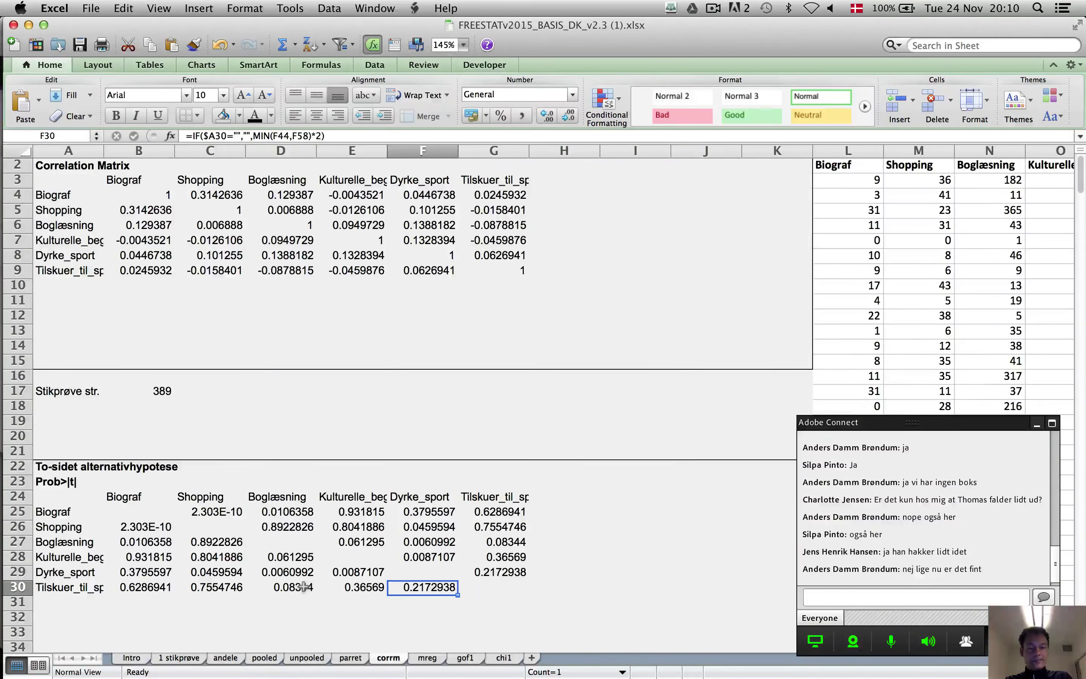
key("super+grave")
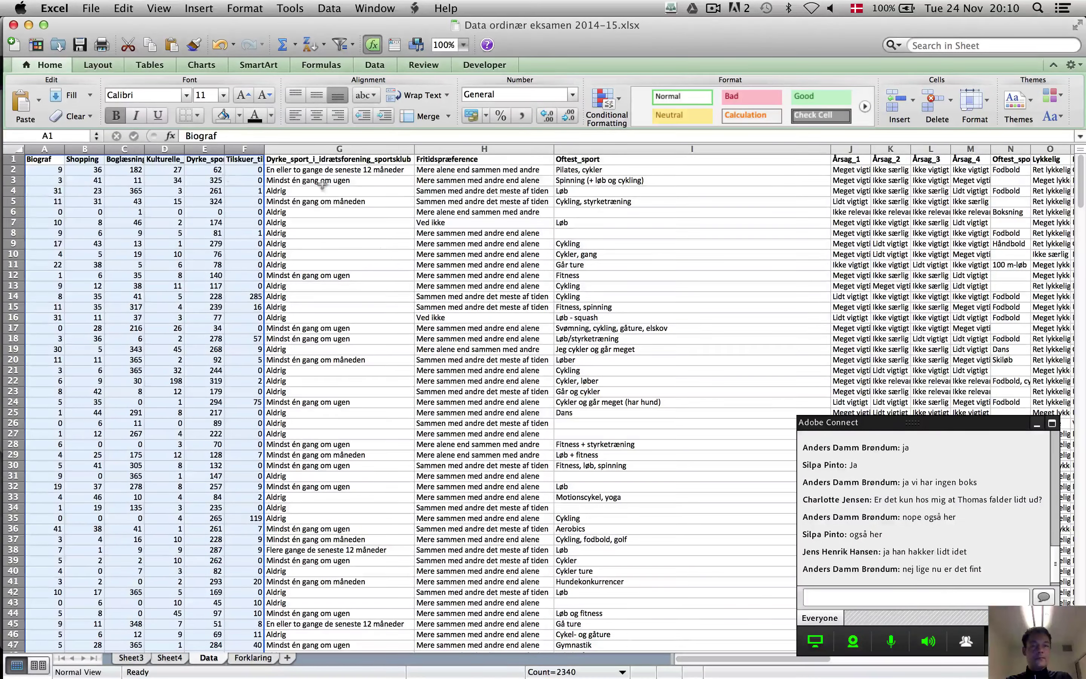
left_click(442, 182)
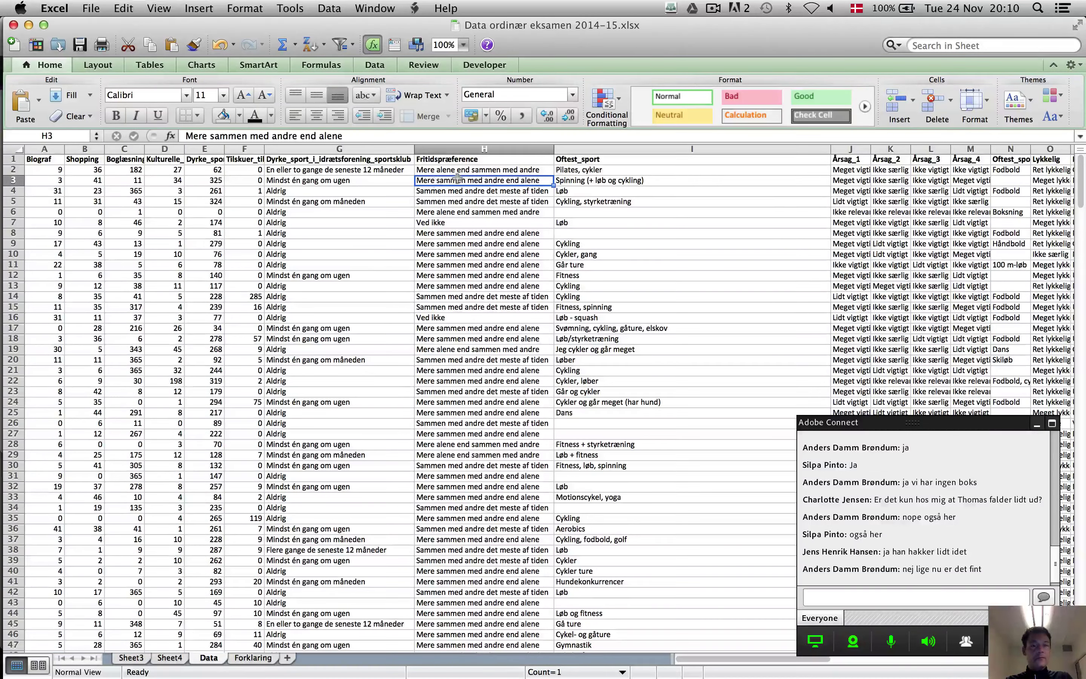
left_click(205, 162)
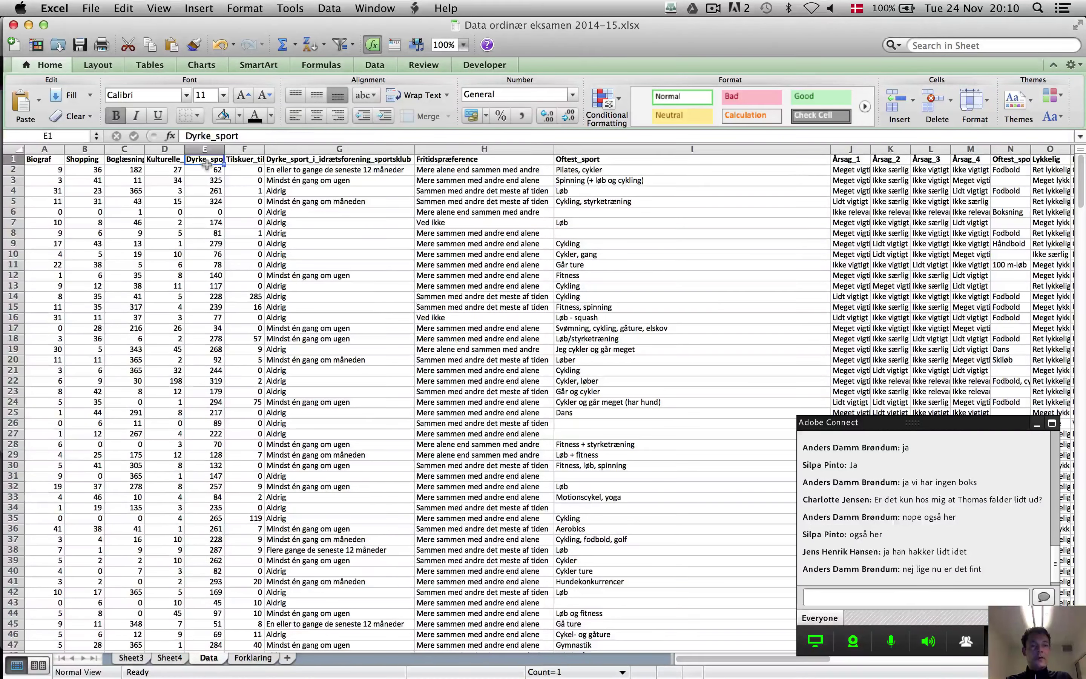
key("super+shift+Down")
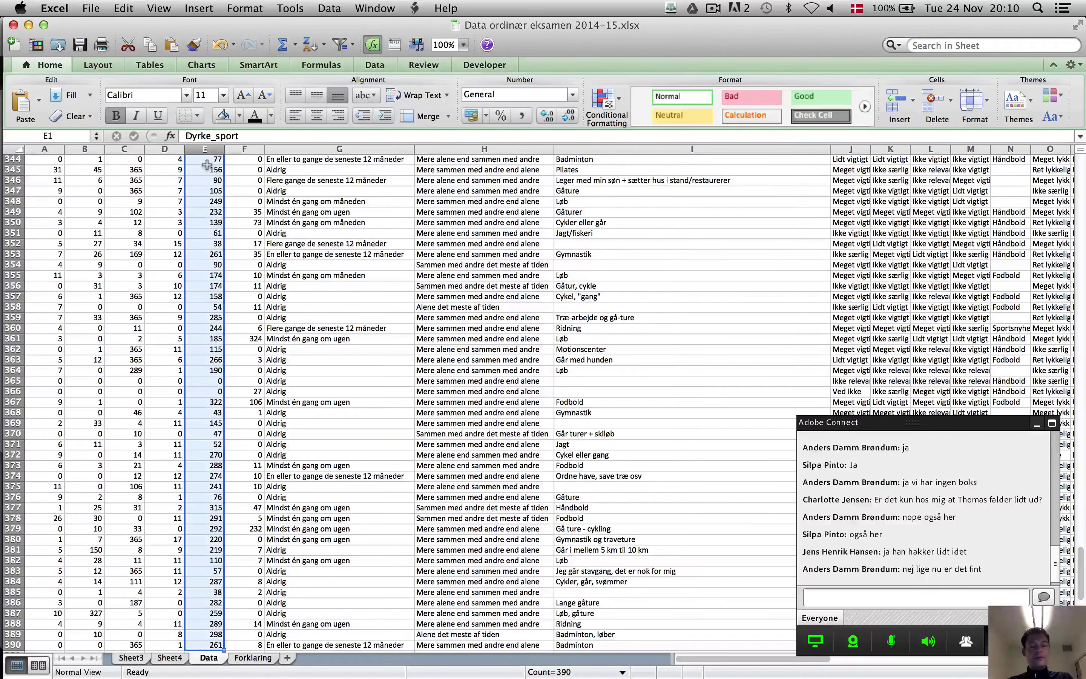
key("super+c")
scroll(206, 165, "up", 20)
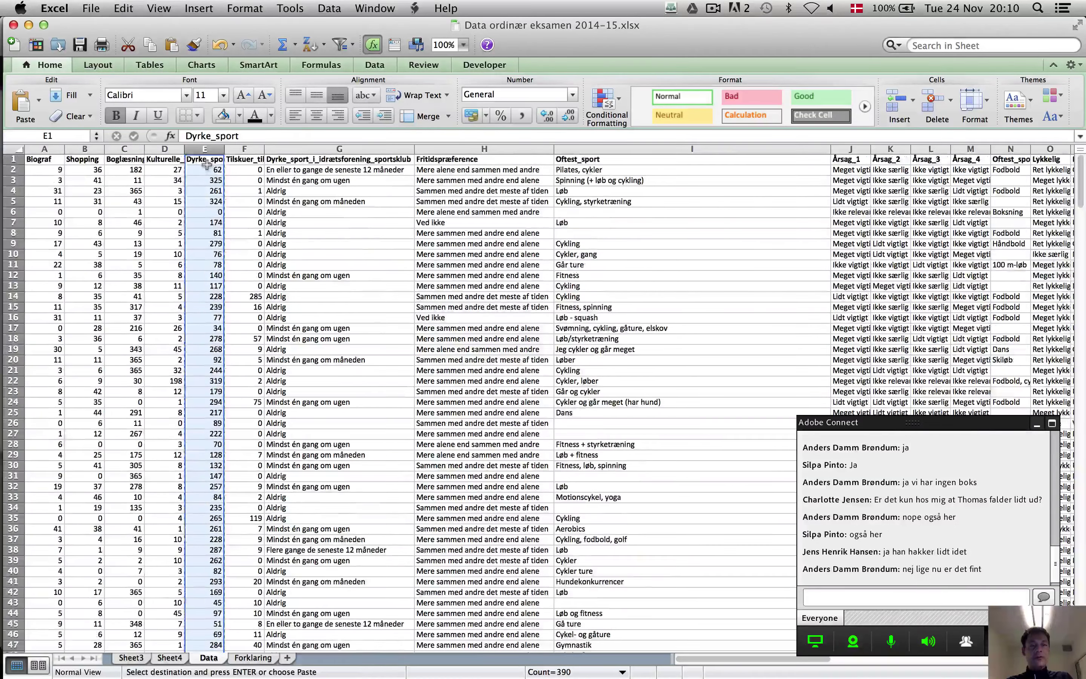
Open the mreg sheet of the FREESTAT workbook and inspect the Dyrke_sport and Indkomst input columns
left_click(371, 9)
left_click(420, 208)
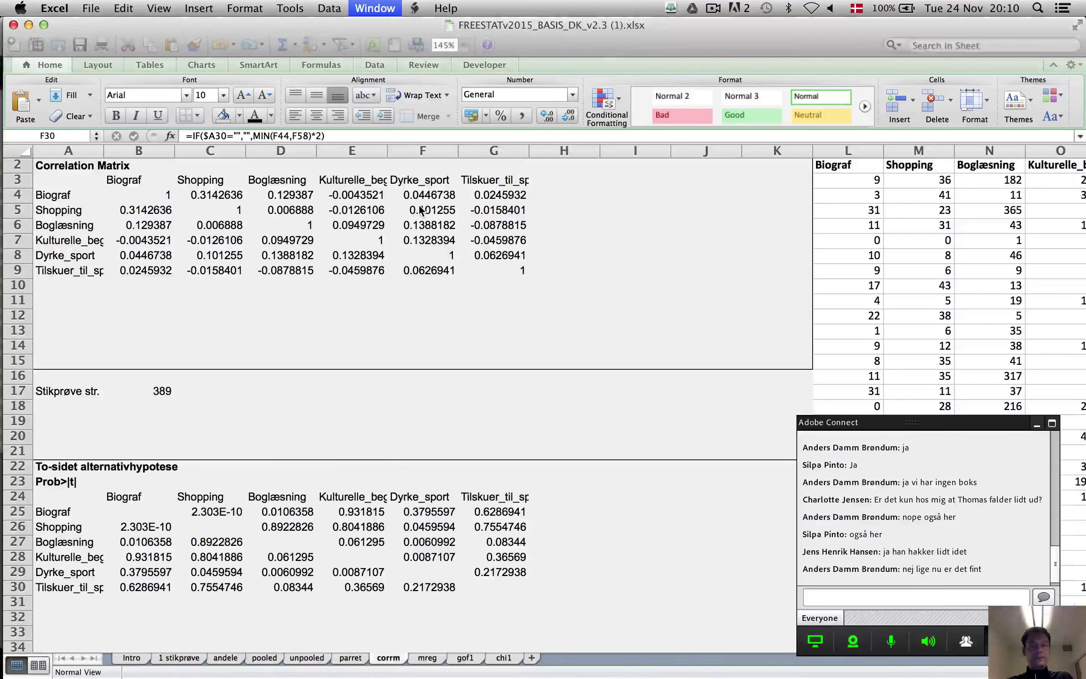
left_click(428, 658)
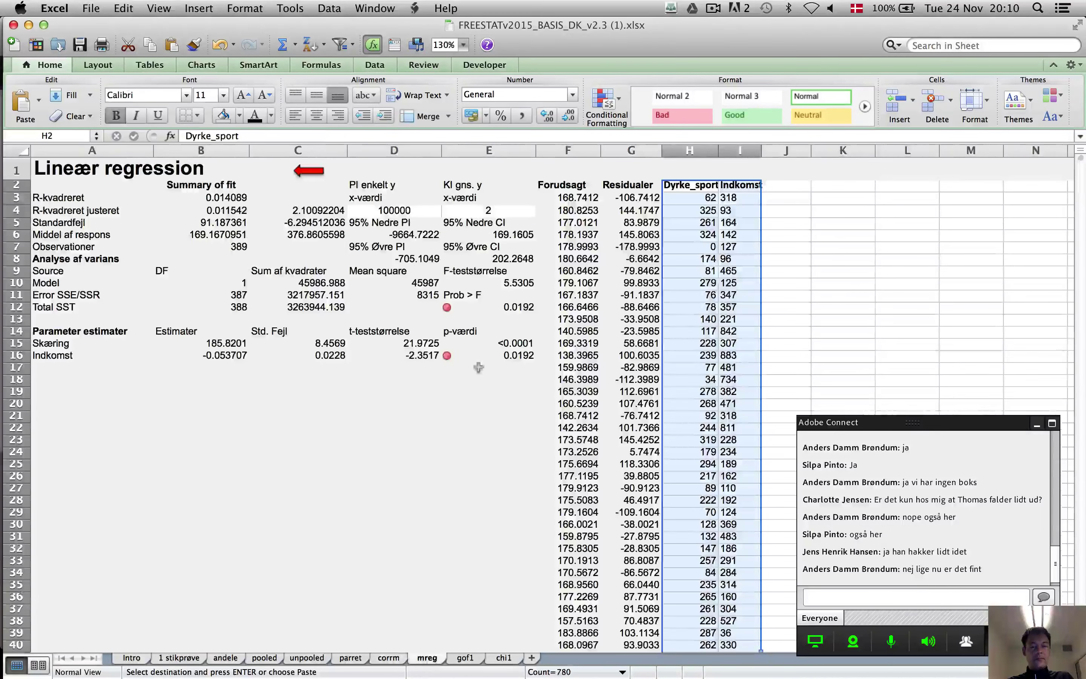
left_click(685, 186)
key("super+shift+Down")
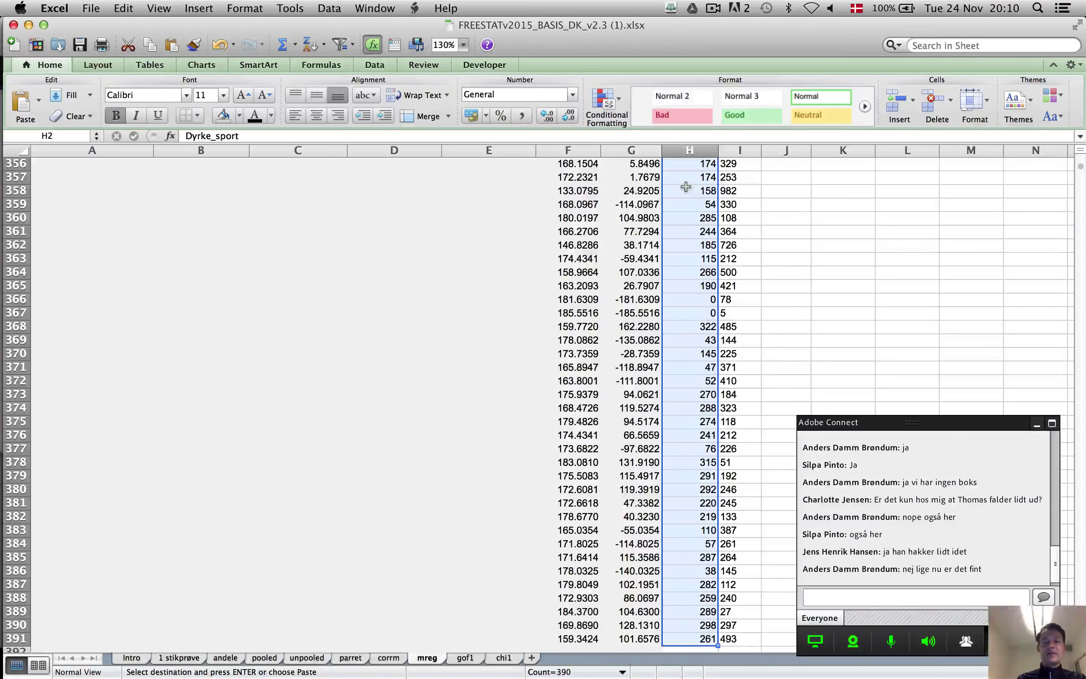
key("Right")
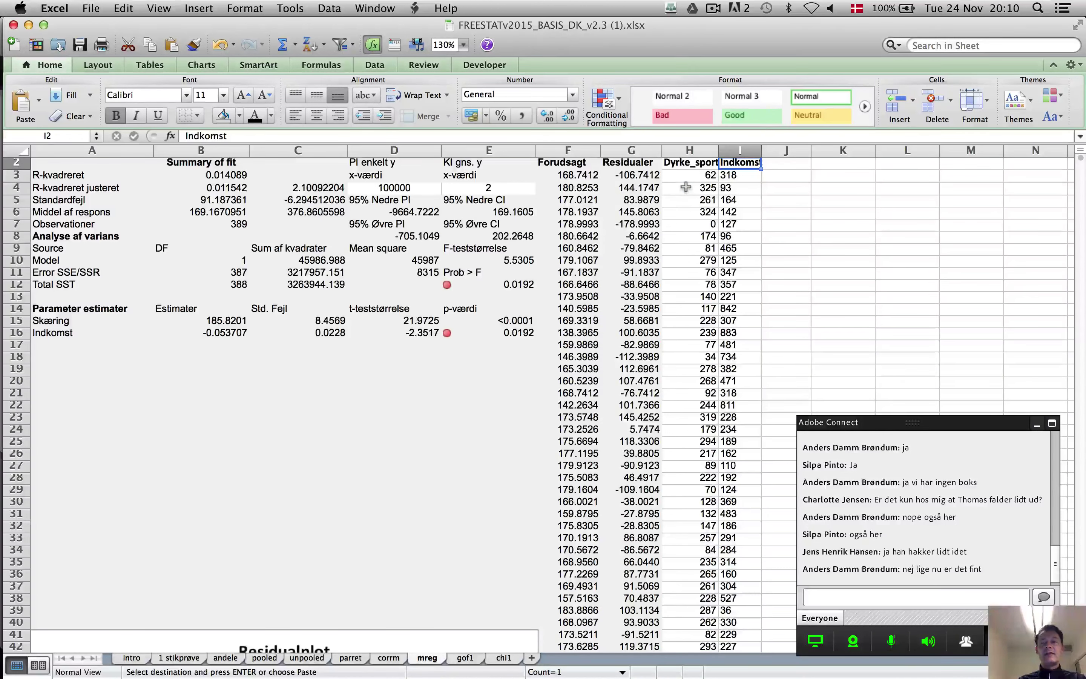
key("Down")
key("Up")
key("Down")
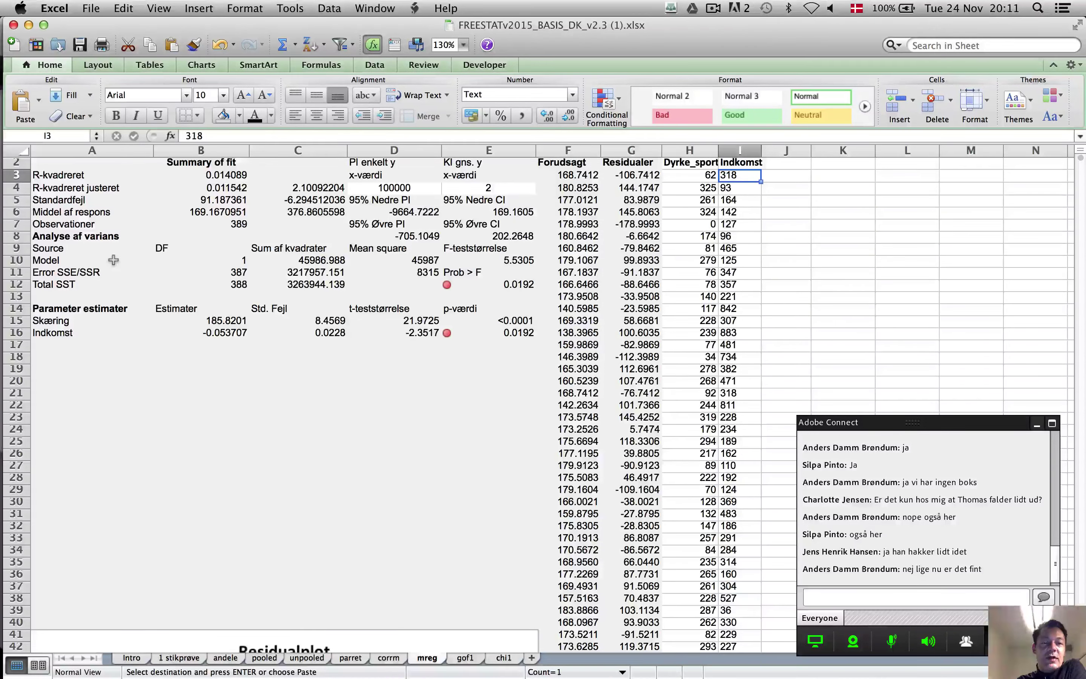
Reread Opgave 6 in the exam PDF and compare the regression's overall F-test p-value with the Indkomst p-value in Excel
key("super+Tab")
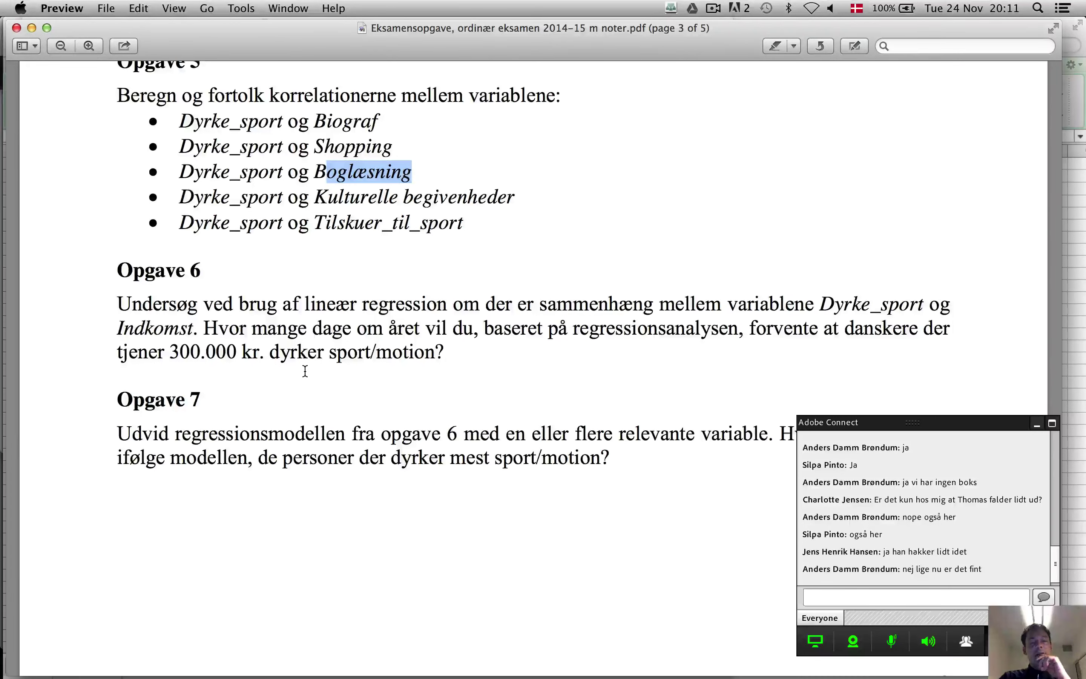
key("super+Tab")
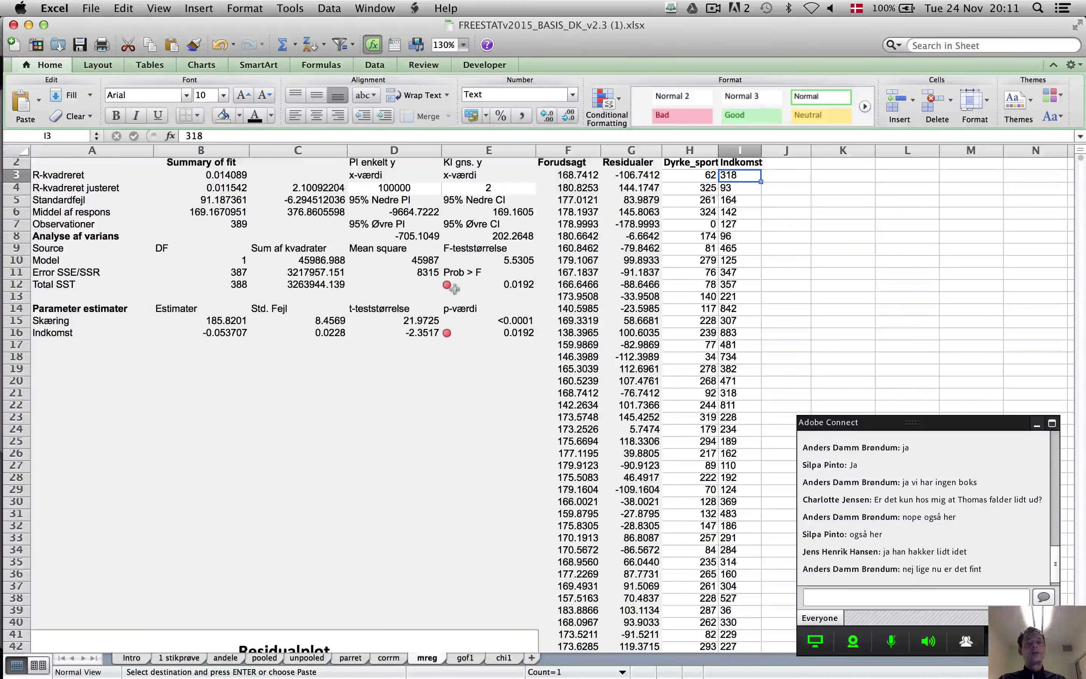
left_click(518, 286)
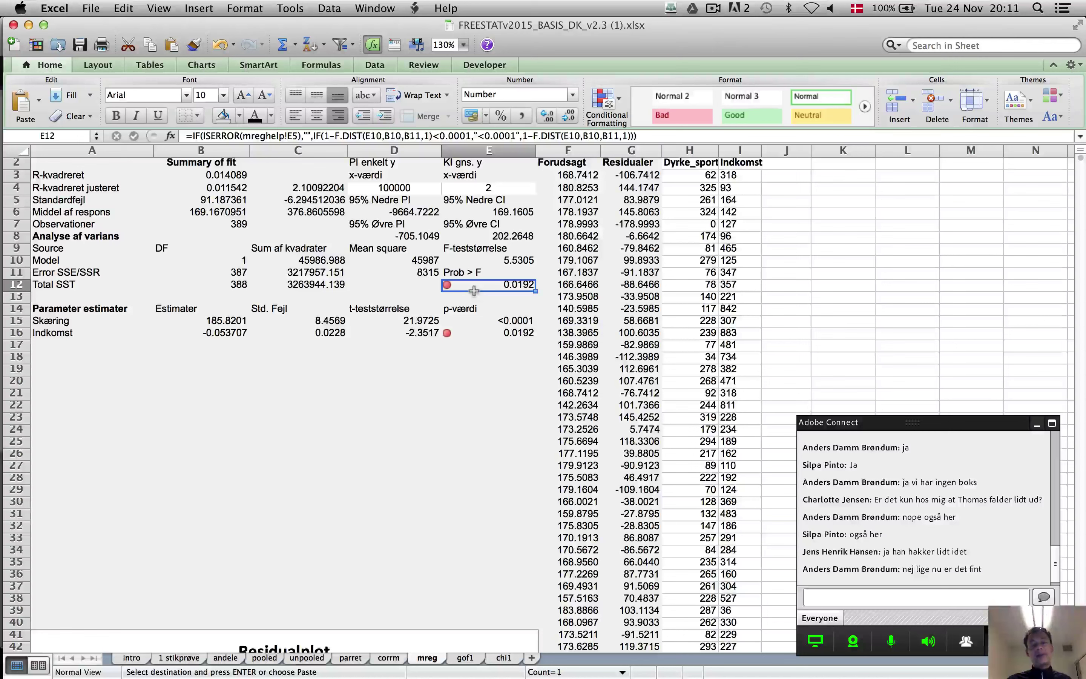
left_click(505, 335)
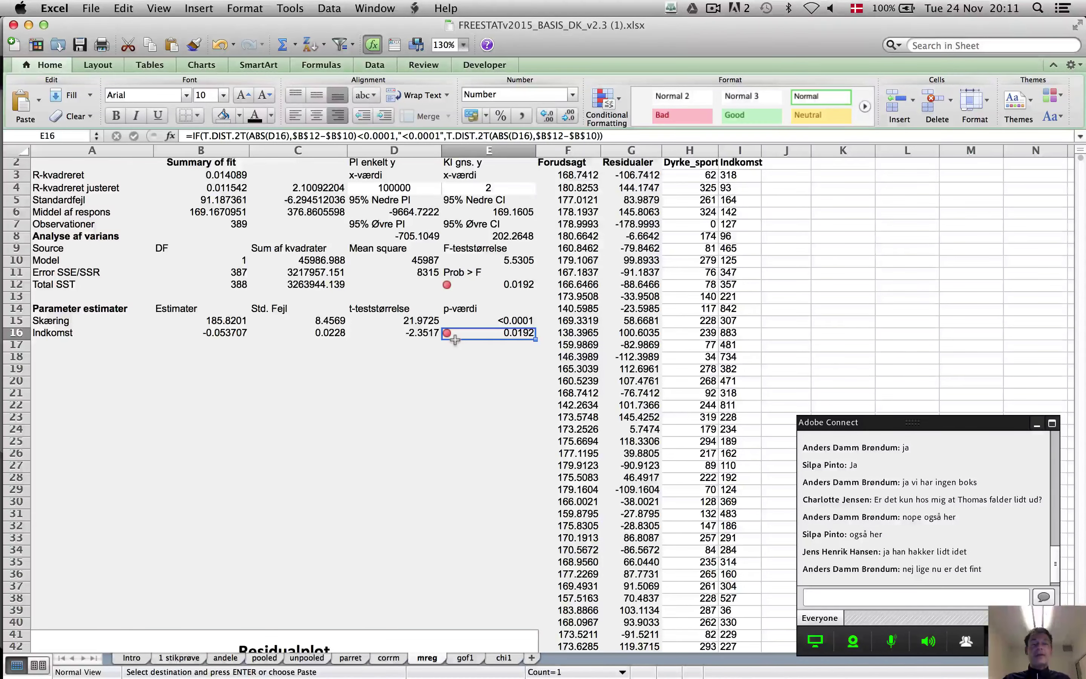
left_click(484, 284)
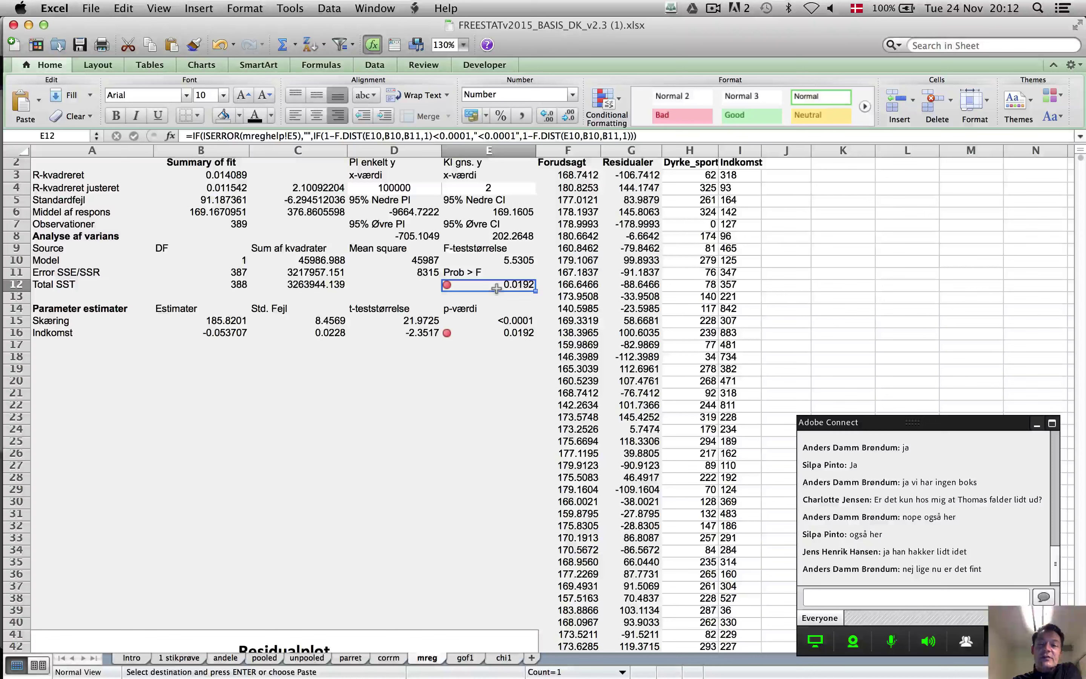
left_click(493, 334)
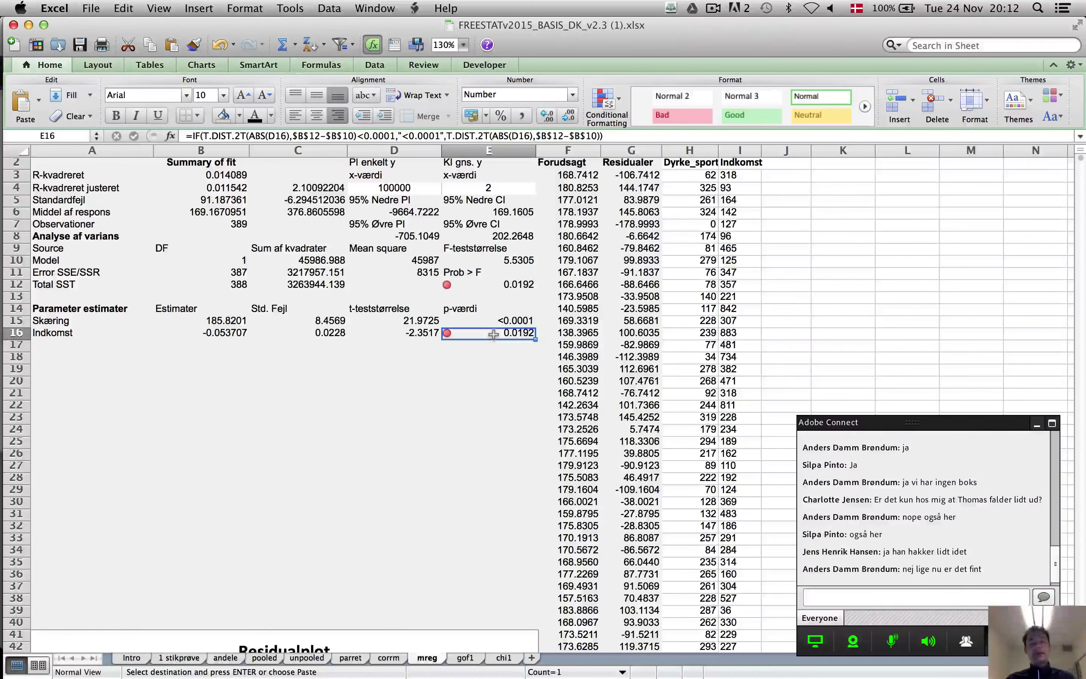
Review the linear regression F-test and t-test hypotheses in the MindNode map Hypoteser SDU, and return to the regression output in Excel
key("super+Tab")
key("super+Tab")
key("super+Tab")
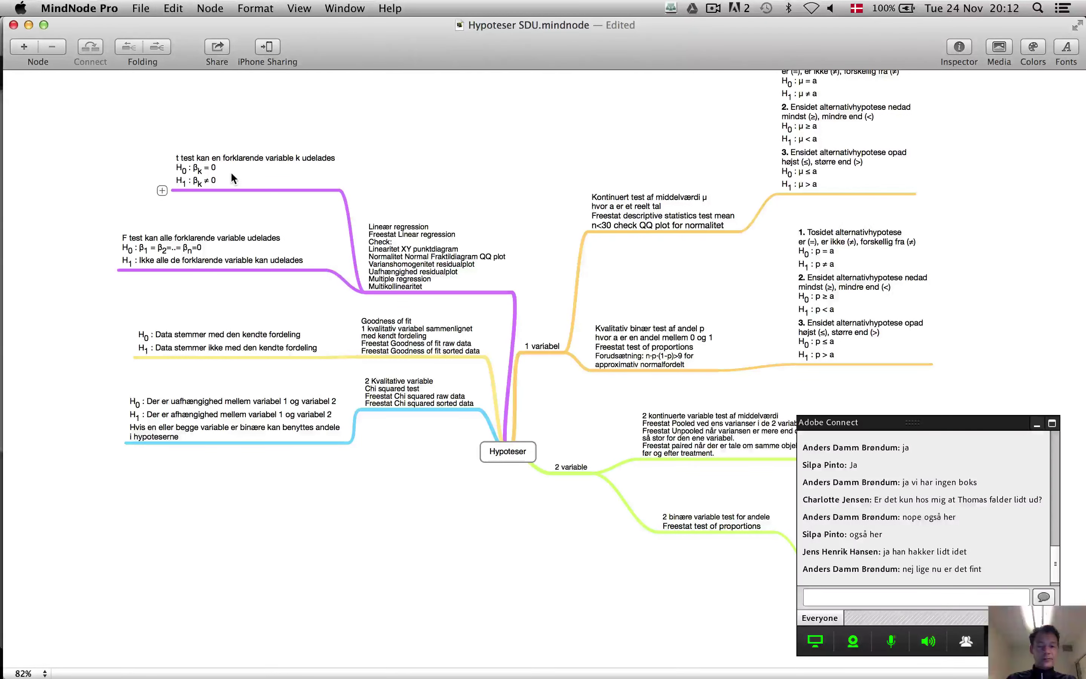
key("super+Tab")
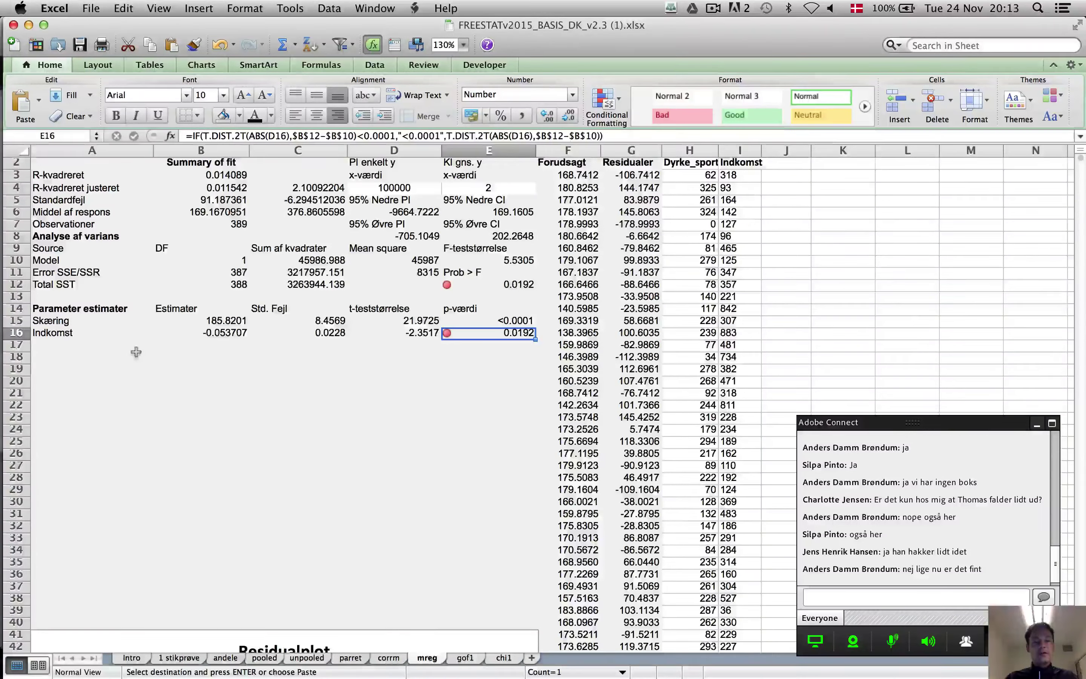
Switch to the Word document and add the line "Lineær regression" below the correlation hypotheses
key("super+Tab")
key("super+Tab")
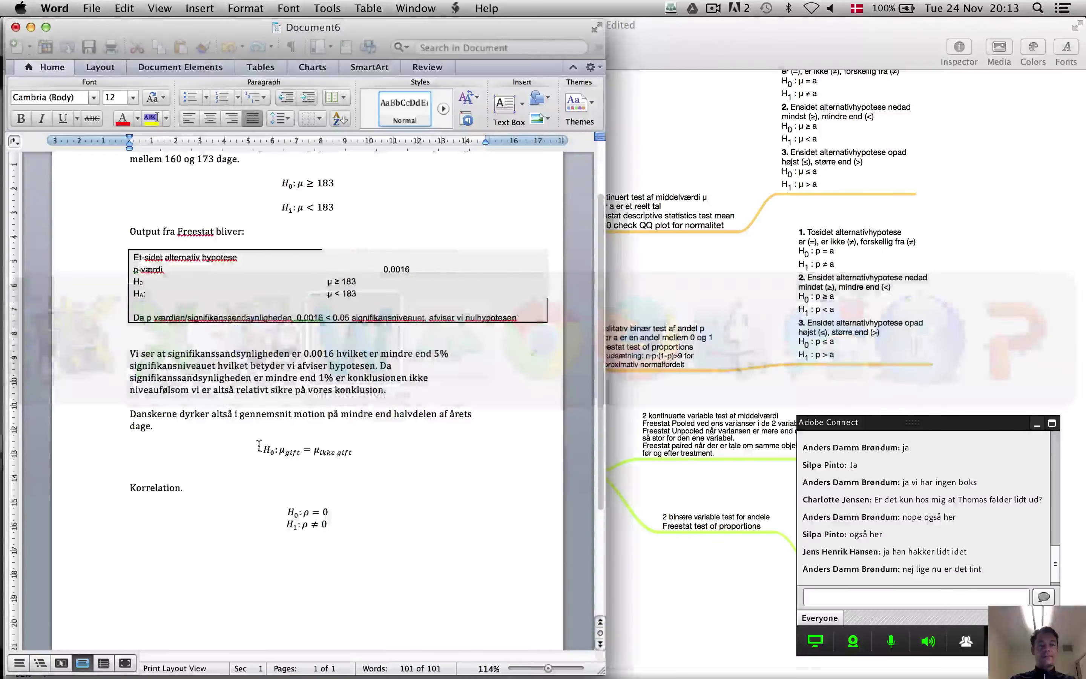
key("Down")
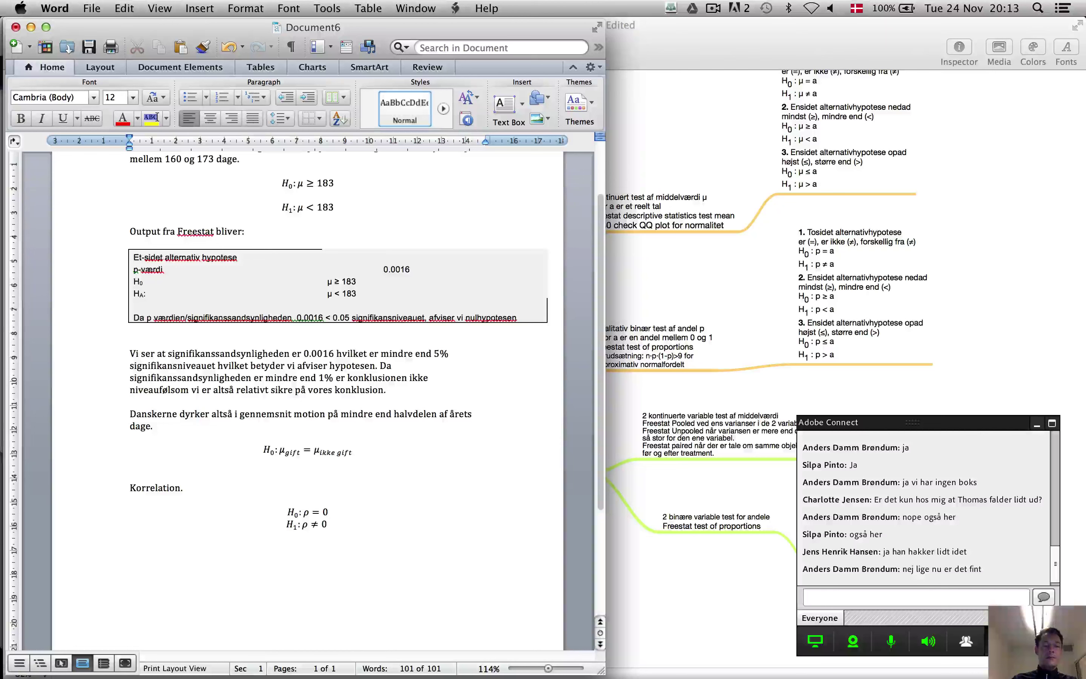
type("Lin")
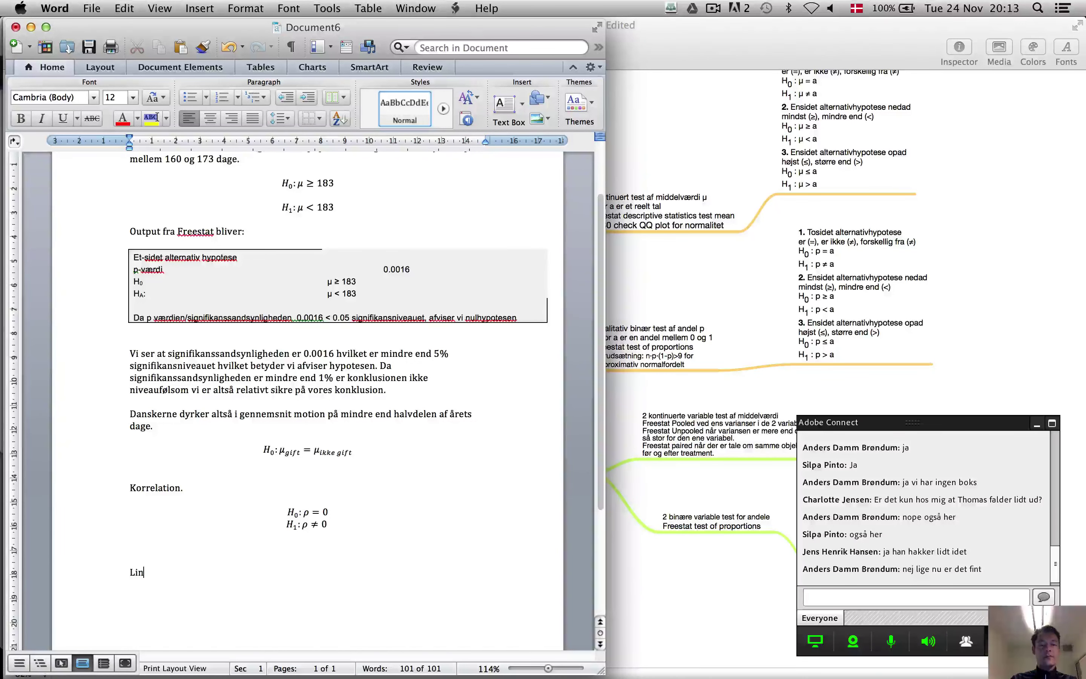
type("eær re")
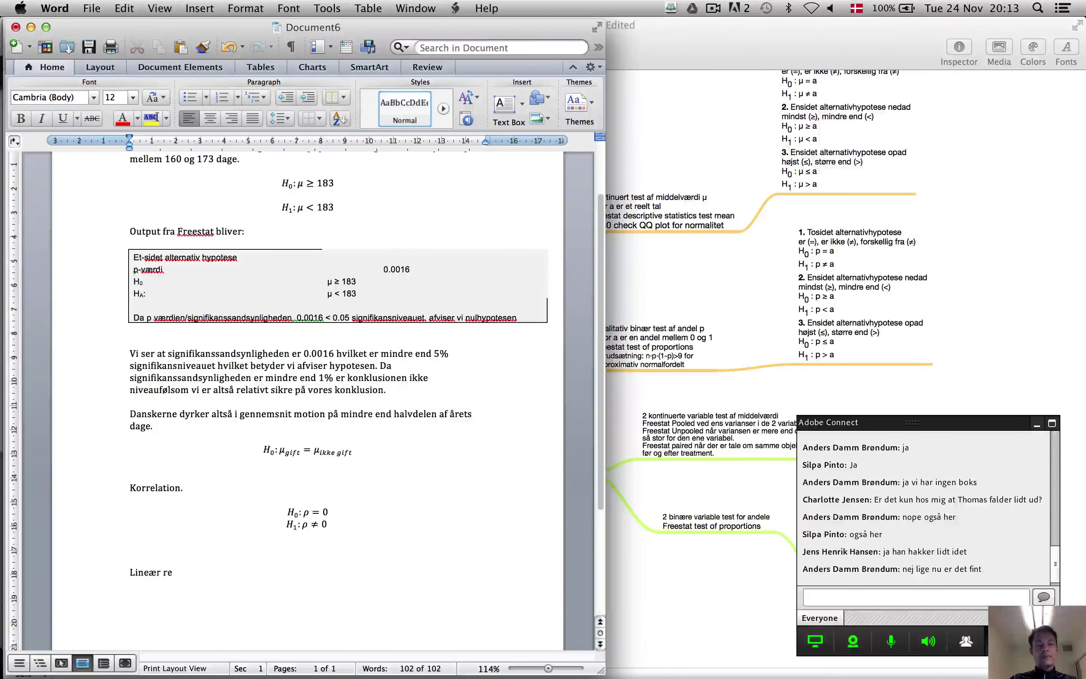
type("gression")
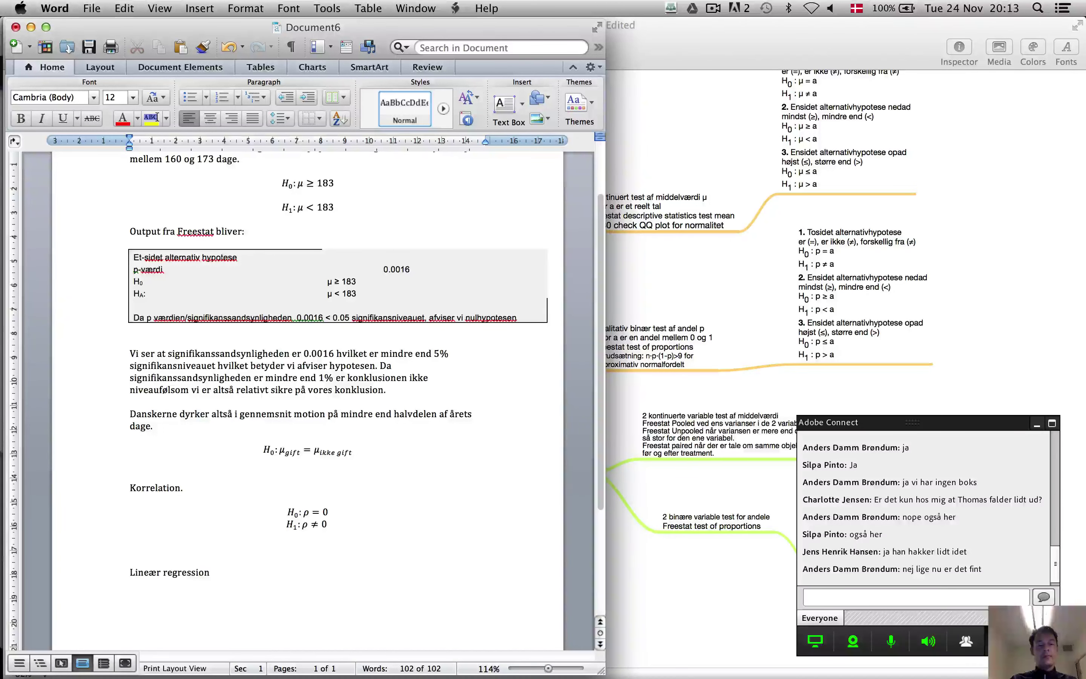
Below "Lineær regression", add the line "Responsvariabel Dyrker sport" and start a following line with "For"
key("Return")
type("For")
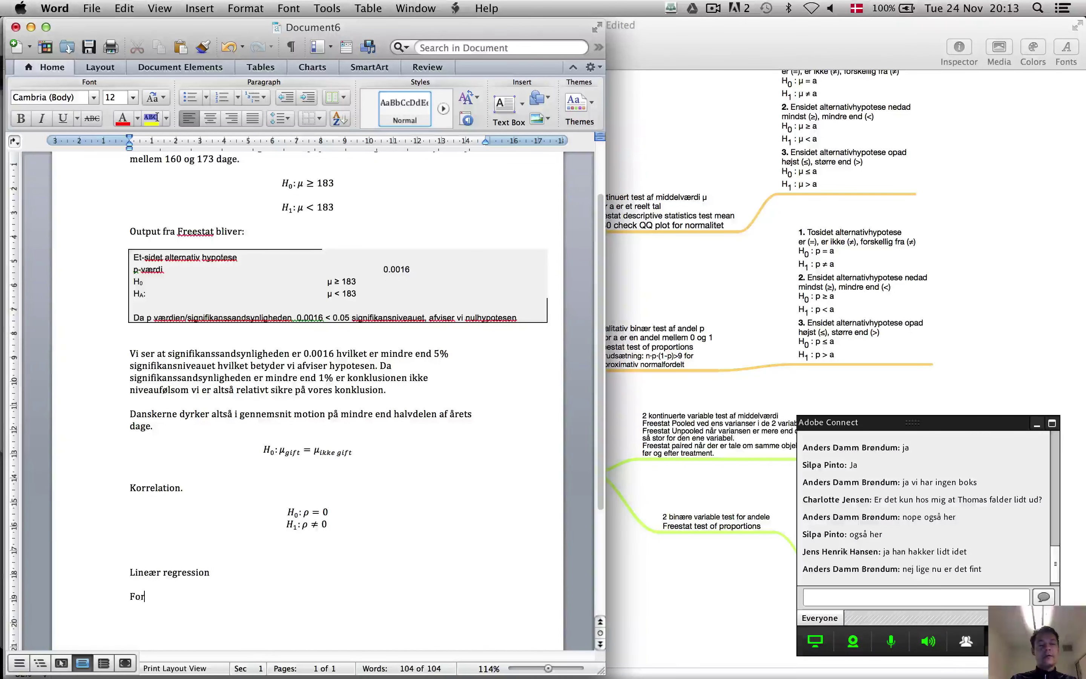
type("R")
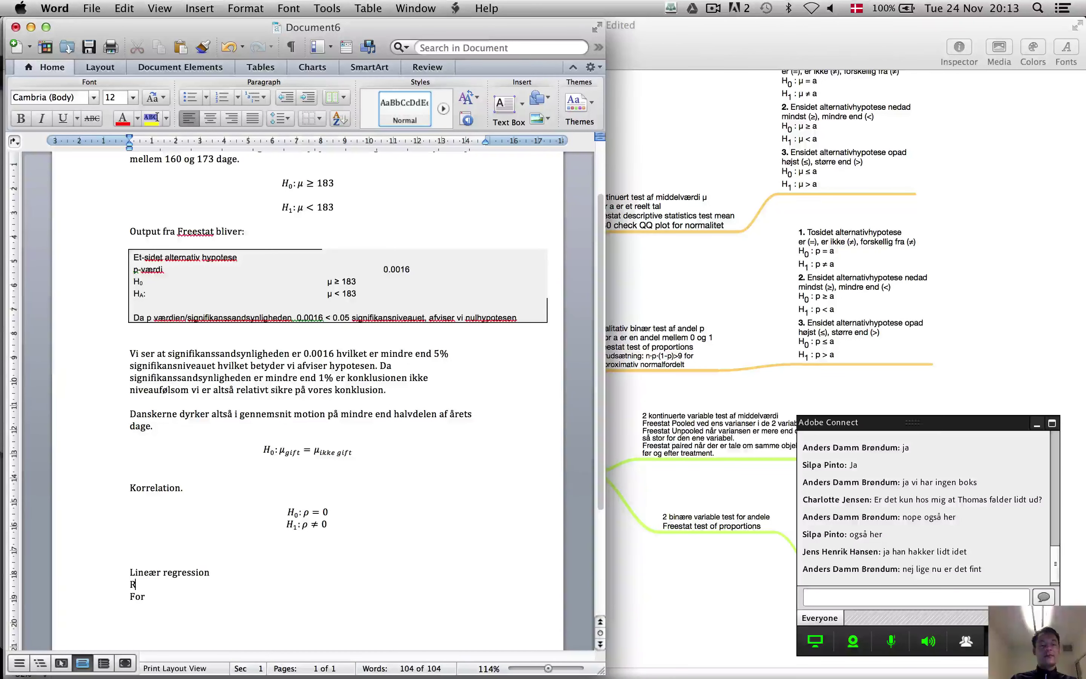
type("espons")
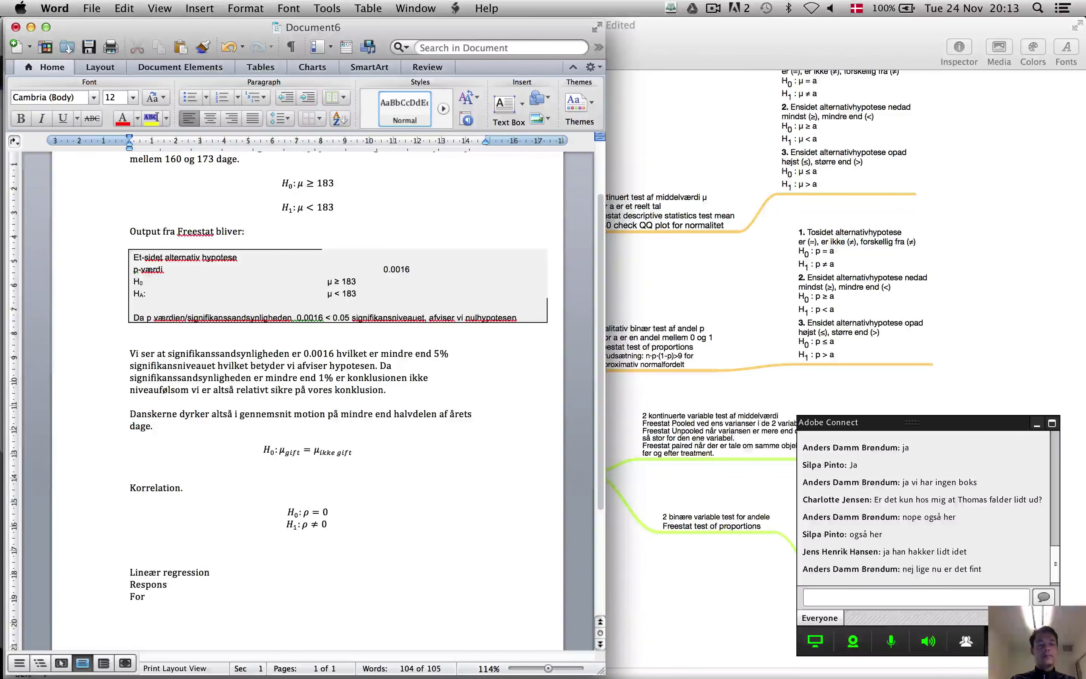
type("variabel ")
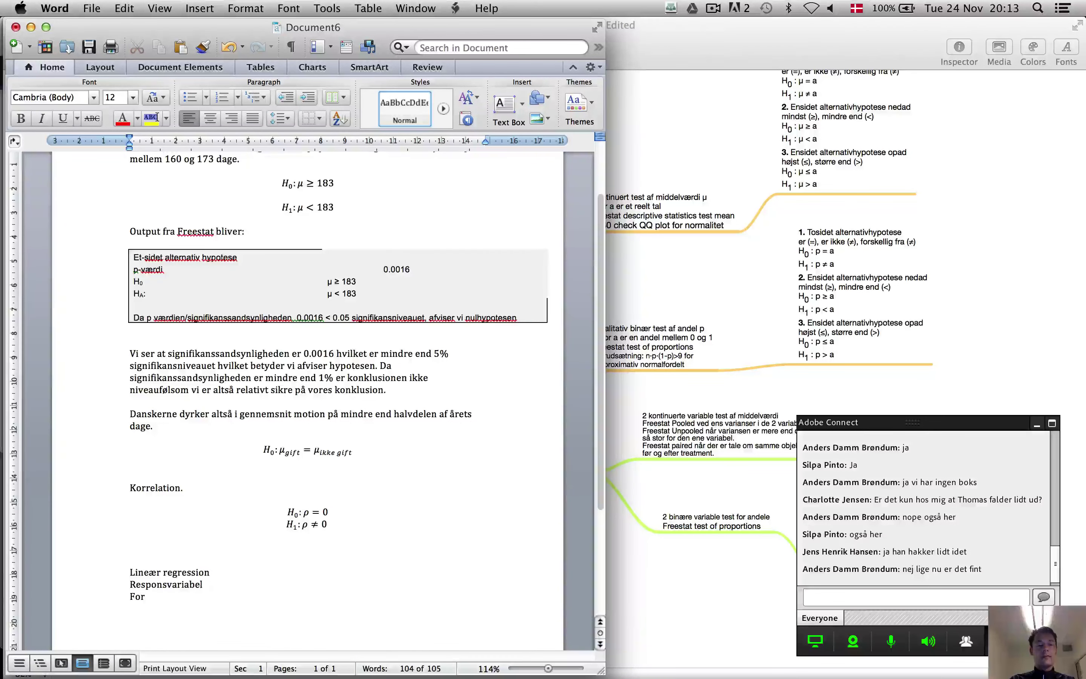
type("Dy")
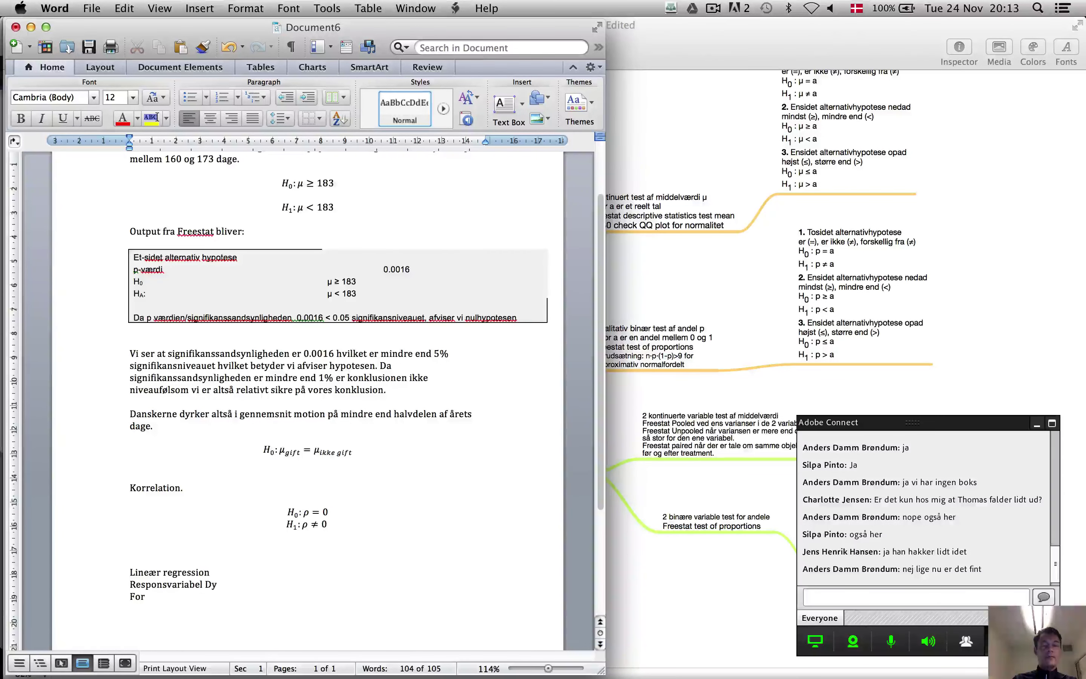
type("rker sport")
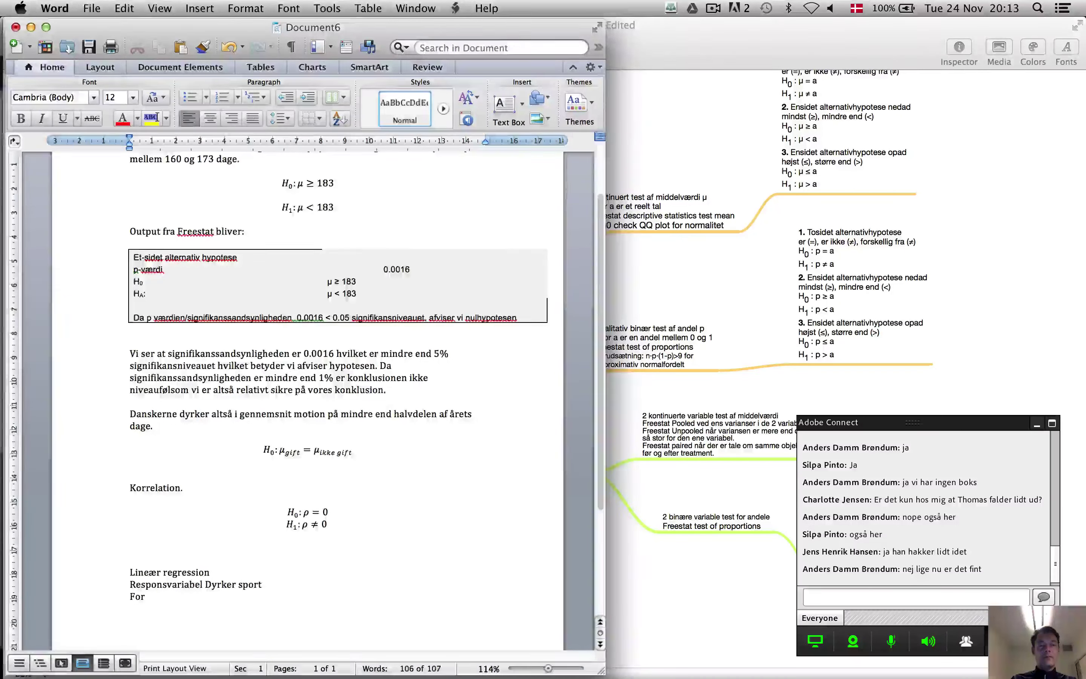
Check the variable names in Opgave 6 of the exam PDF in Preview and return to the Word document
key("super+Tab")
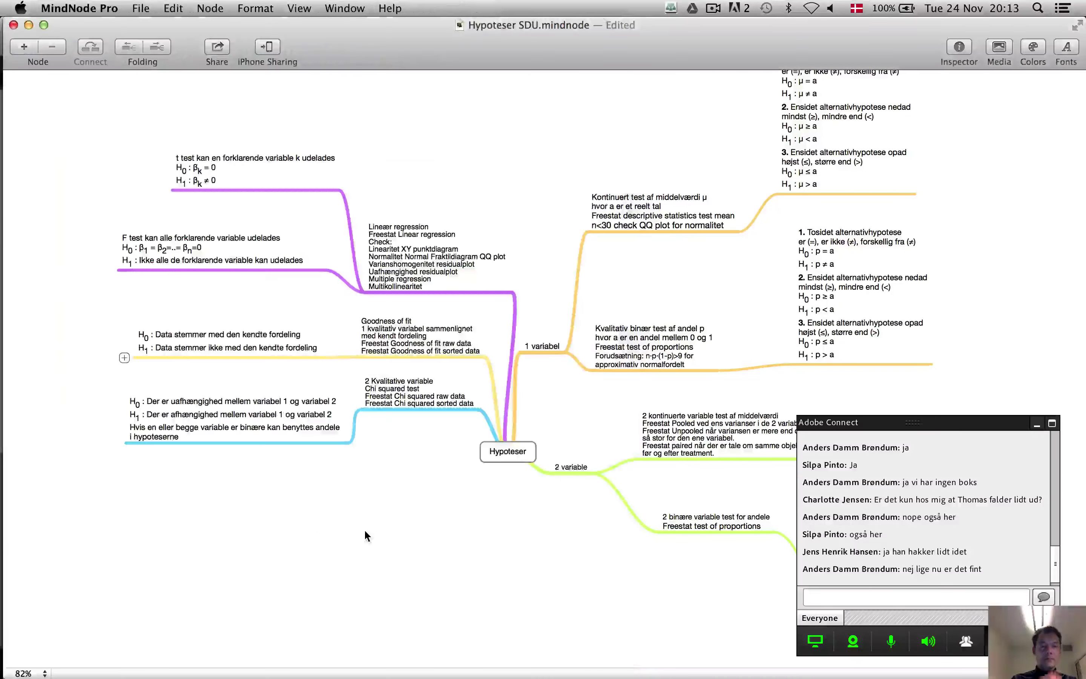
key("super+Tab")
key("super+Tab")
key("super+Tab")
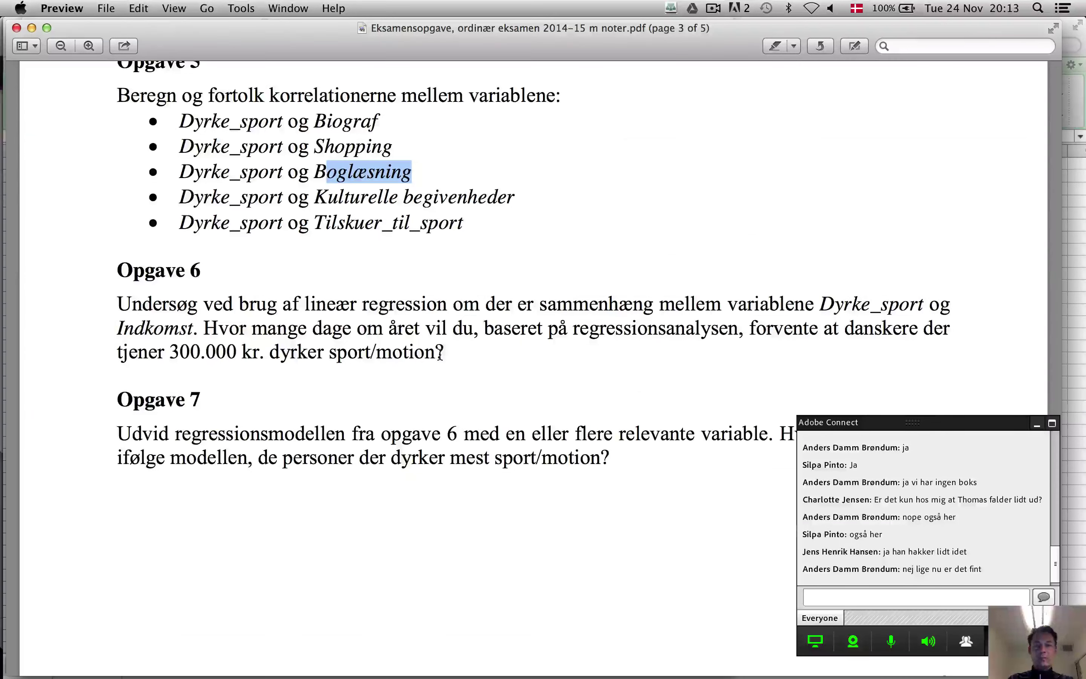
key("super+Tab")
key("super+Tab")
key("super+Tab")
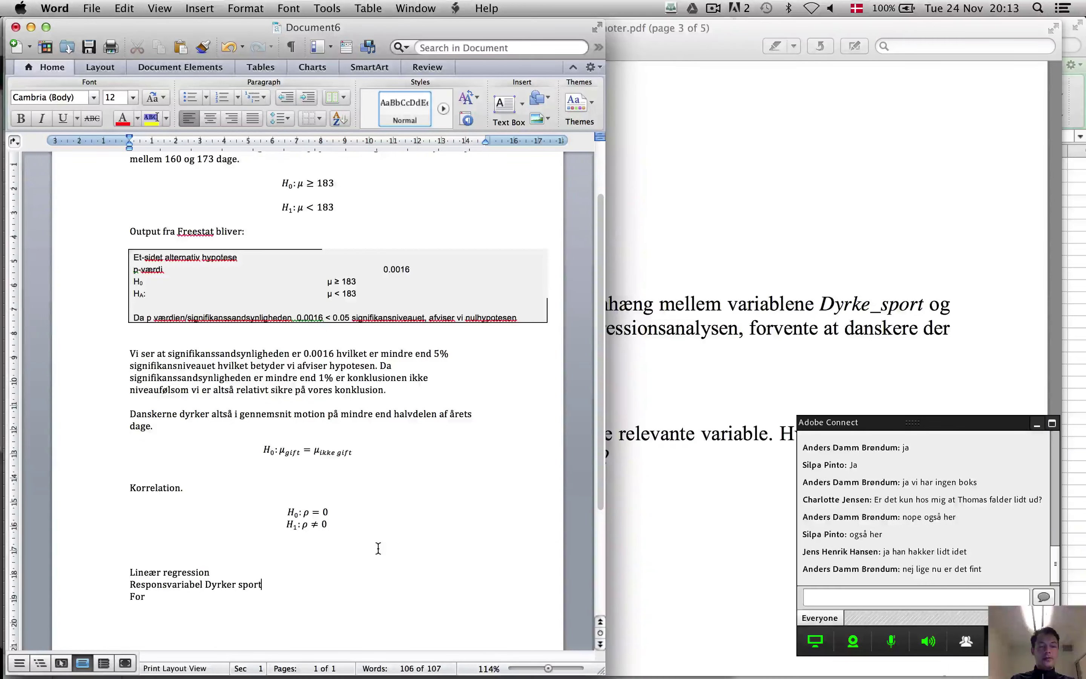
Complete the last line as "Forklarende variabel: Indkomst" and add a colon after "Responsvariabel"
type("klare")
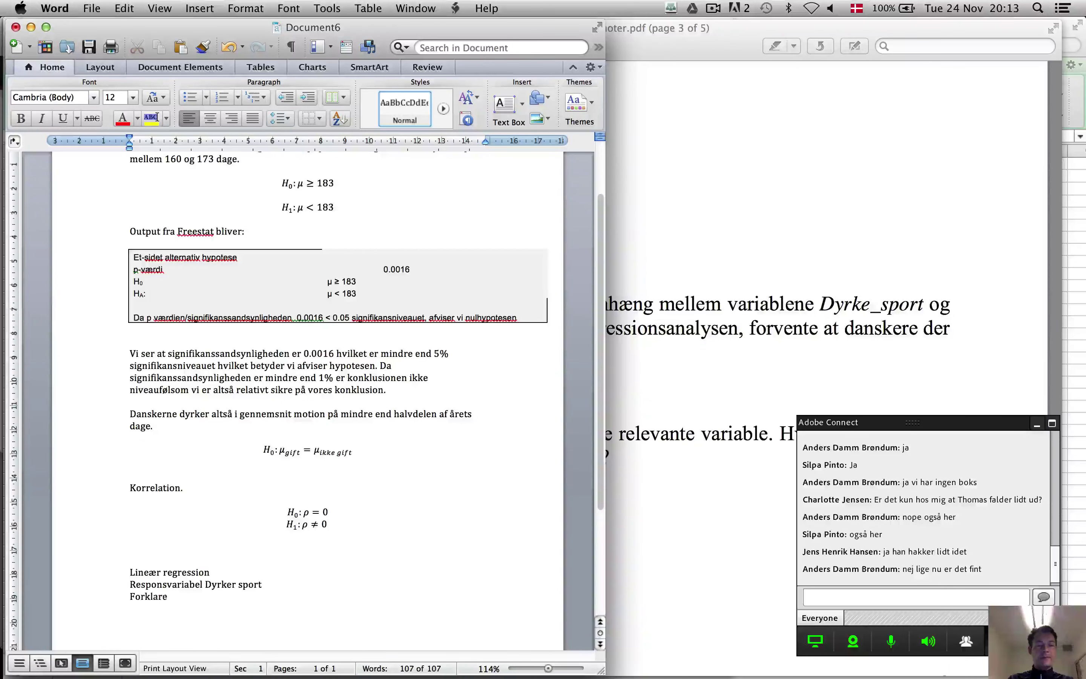
type("nde variab")
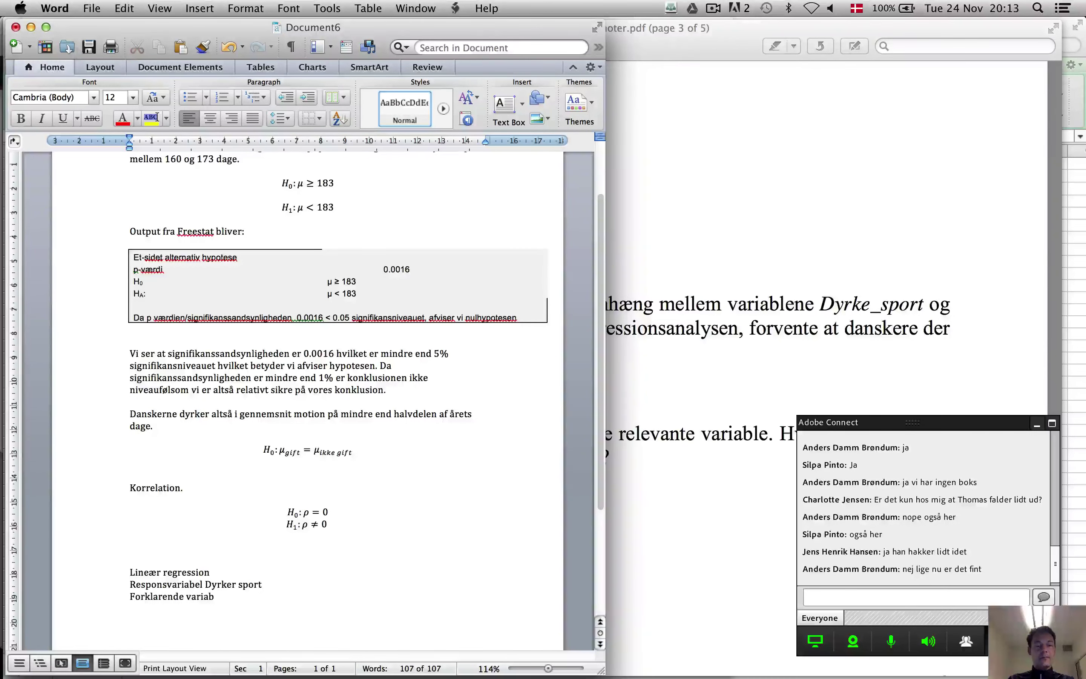
type("el ")
type(" Indkomst")
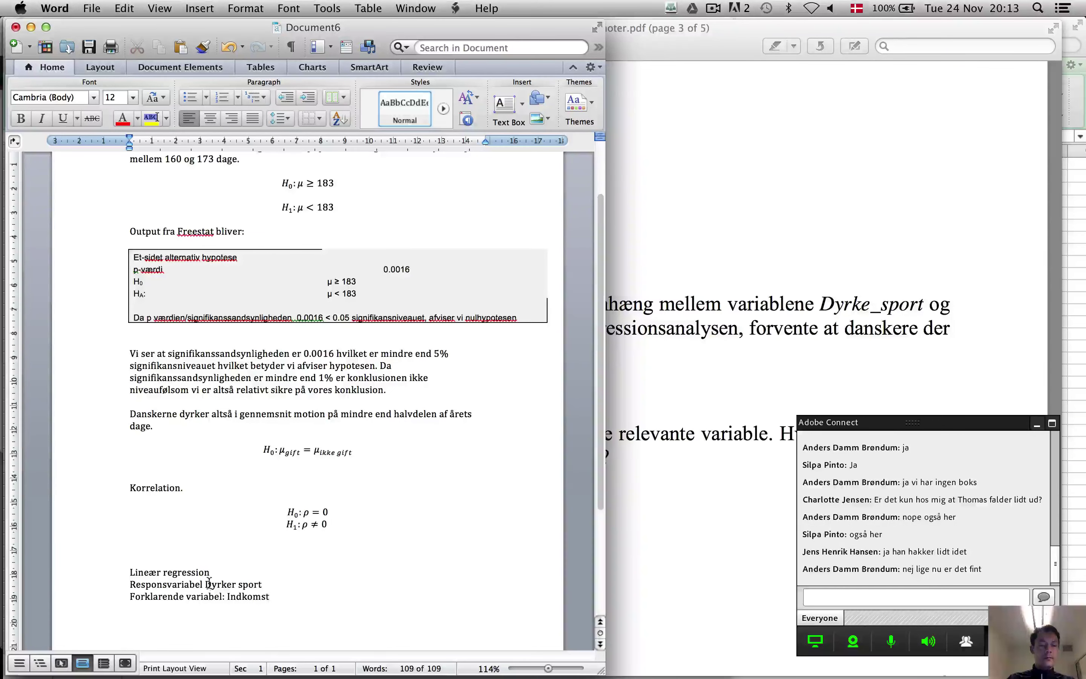
left_click(201, 584)
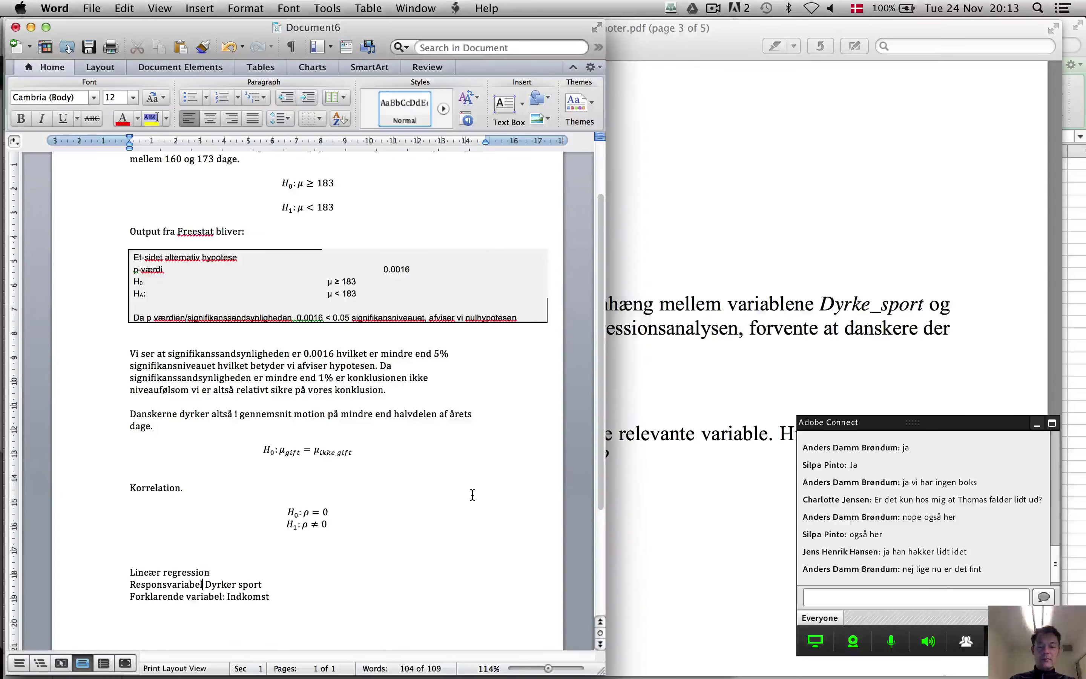
type(":")
left_click(203, 596)
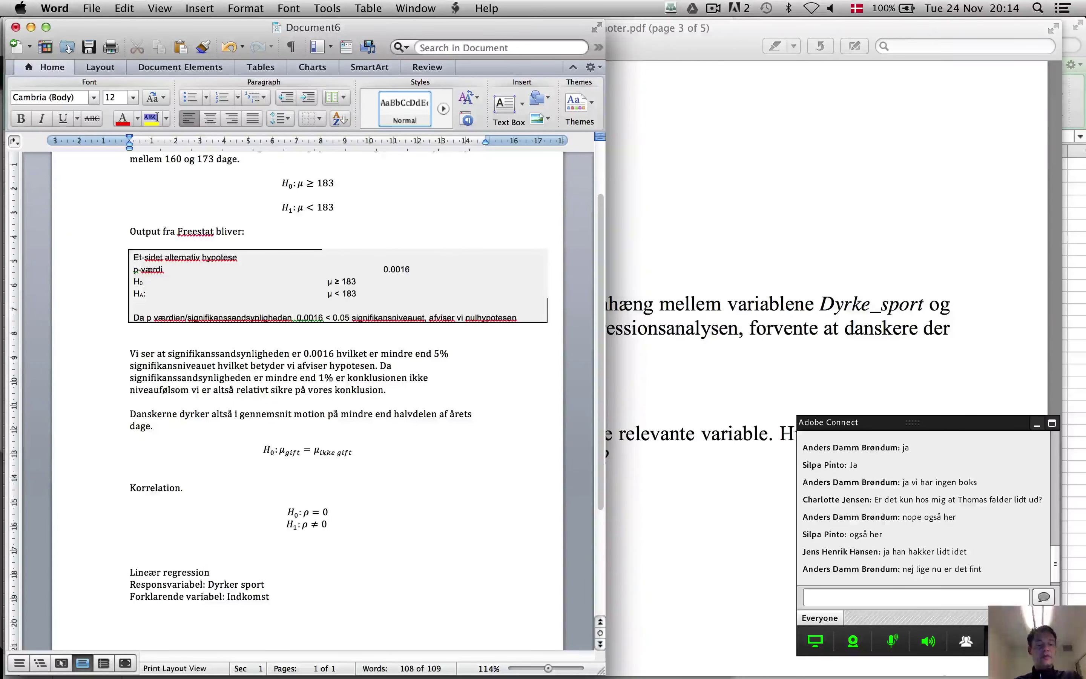
Below the variable lines, write "Der er tale om simpel lineær regression da vi kun har 1 forklarende variabel." and leave a blank line
left_click(269, 596)
key("Return")
type("Der er tale om")
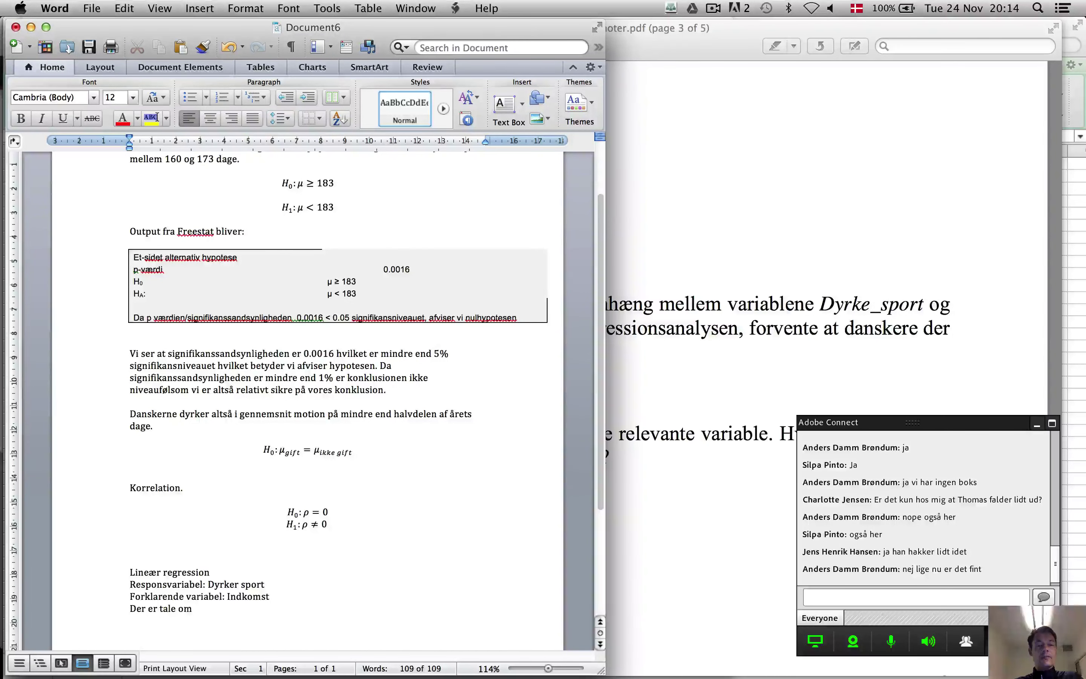
type(" simpel line")
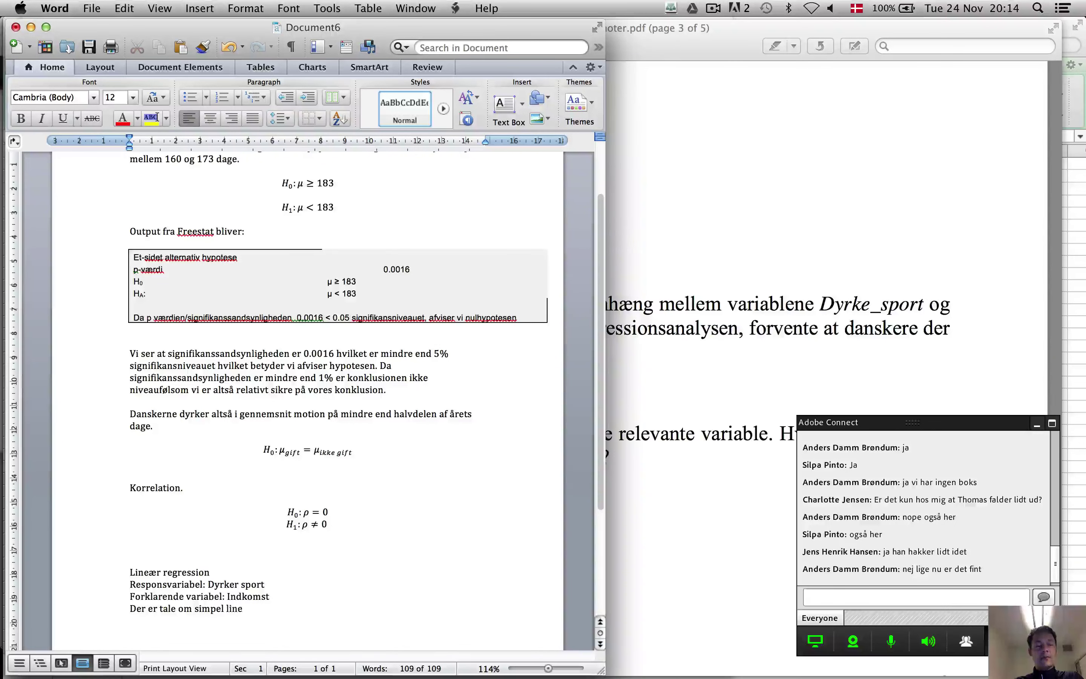
type("ær regres")
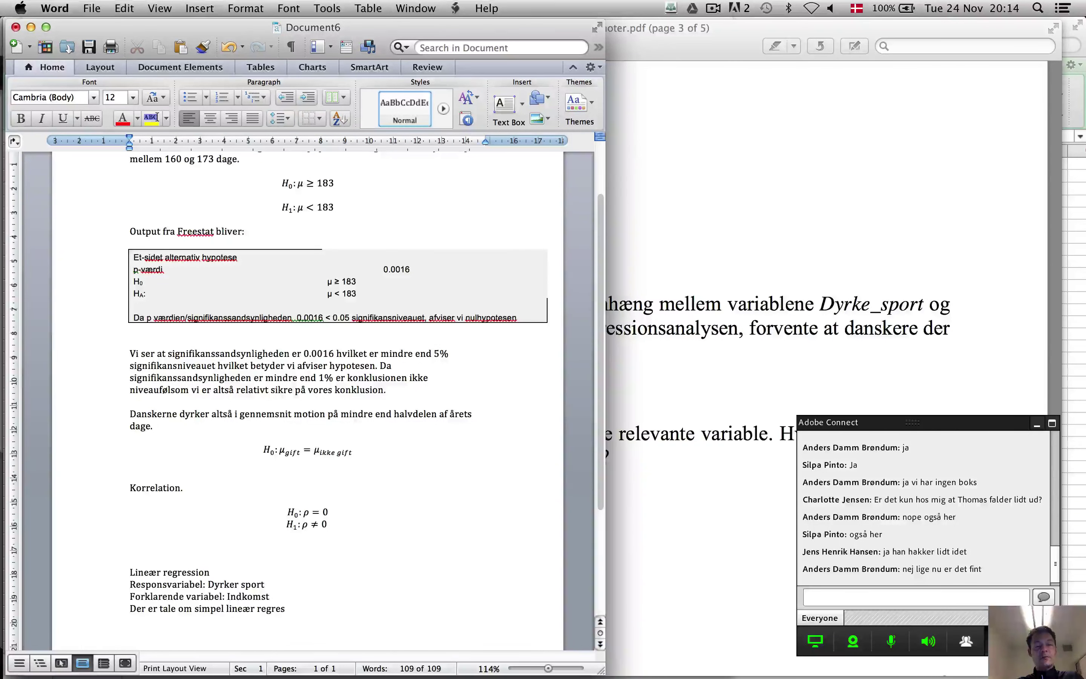
type("sion da vi har")
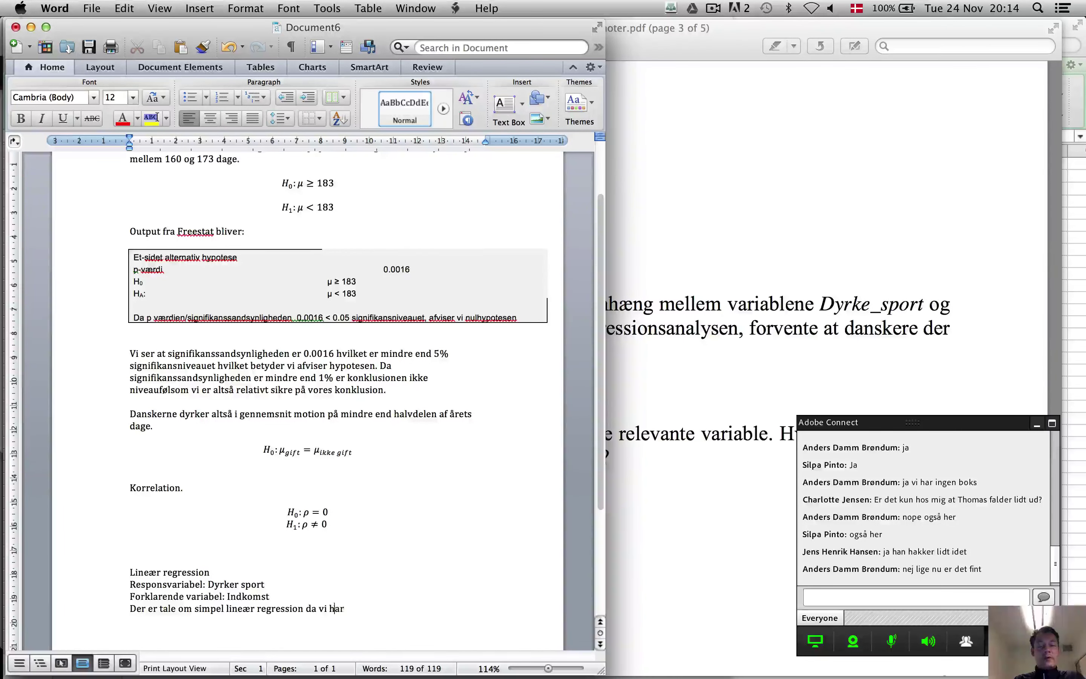
left_click(323, 608)
left_click(327, 608)
type("kun")
left_click(366, 609)
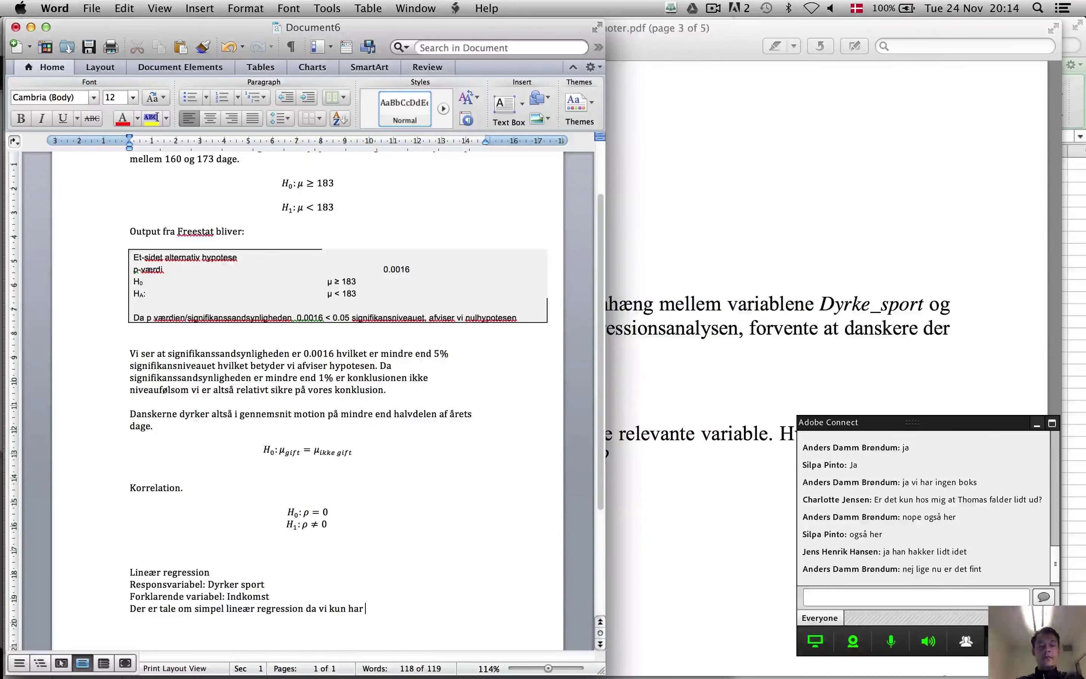
type("1 fork")
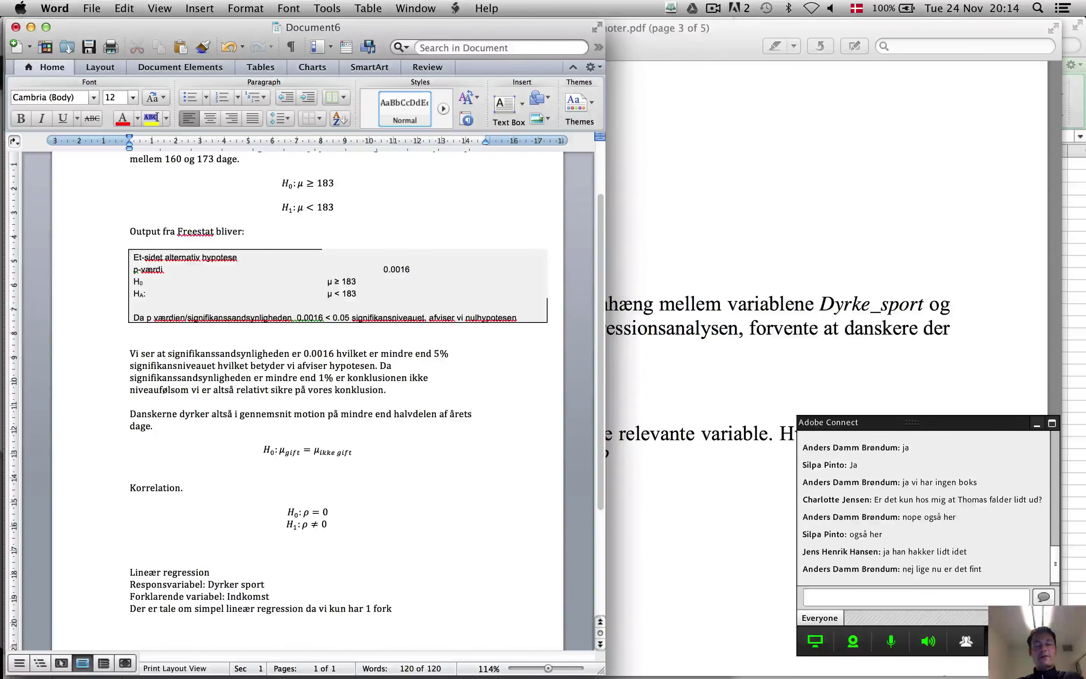
type("larende variabel.")
key("Return")
key("Return")
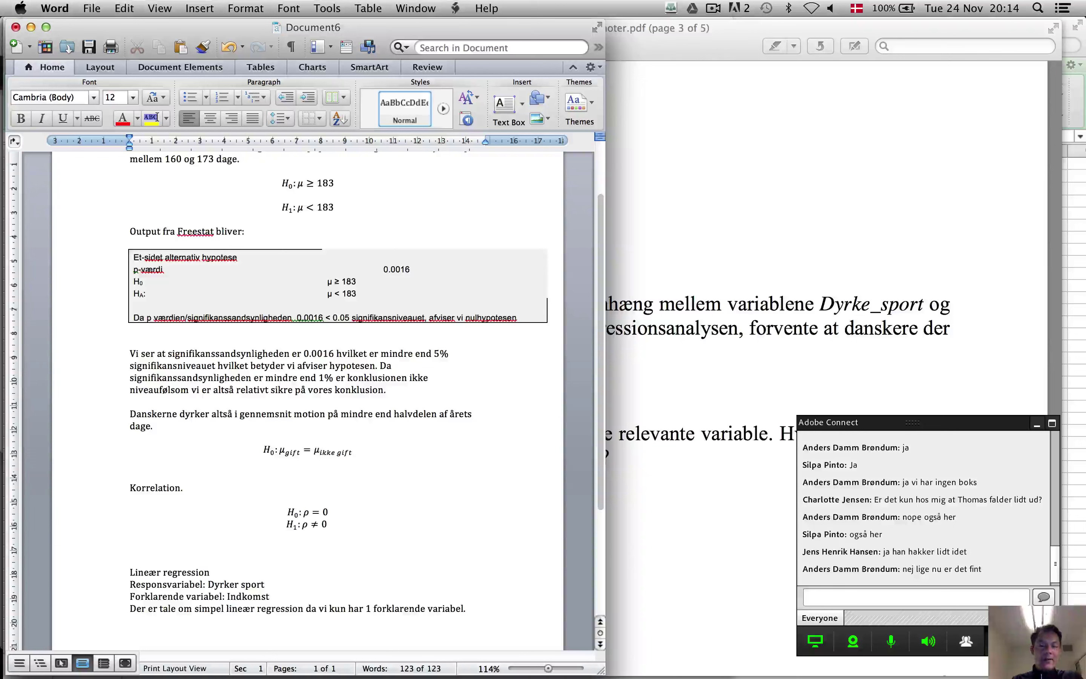
Below the simple linear regression line, write "Vi tester om samtlige forklarende variable kan udelades af modellen"
scroll(307, 402, "down", 3)
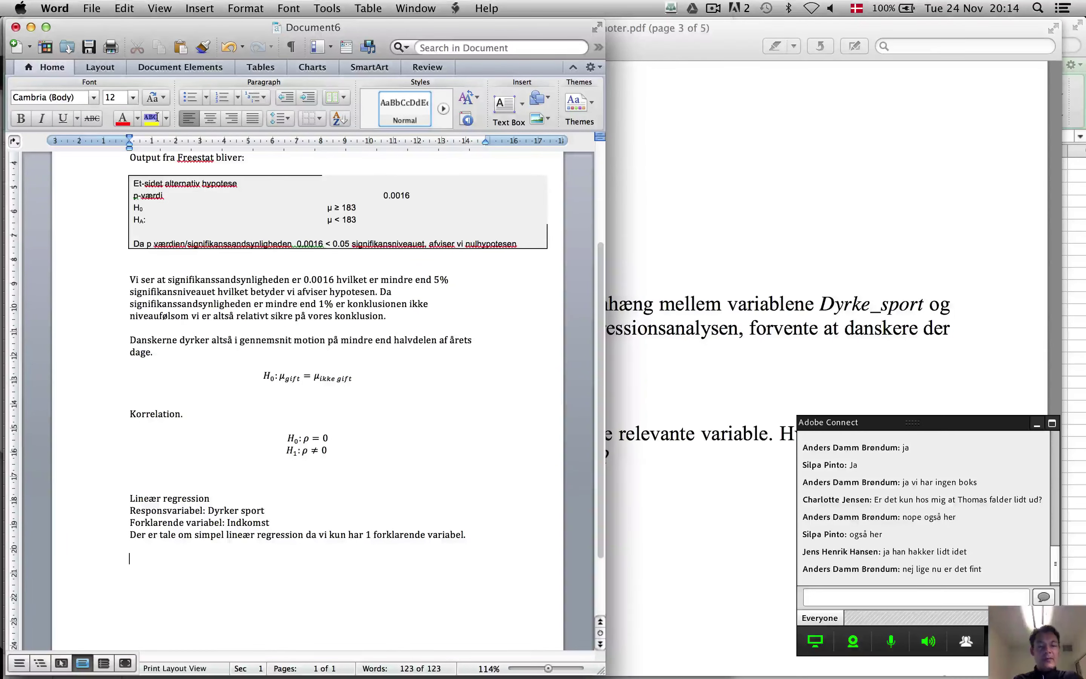
type("Vi")
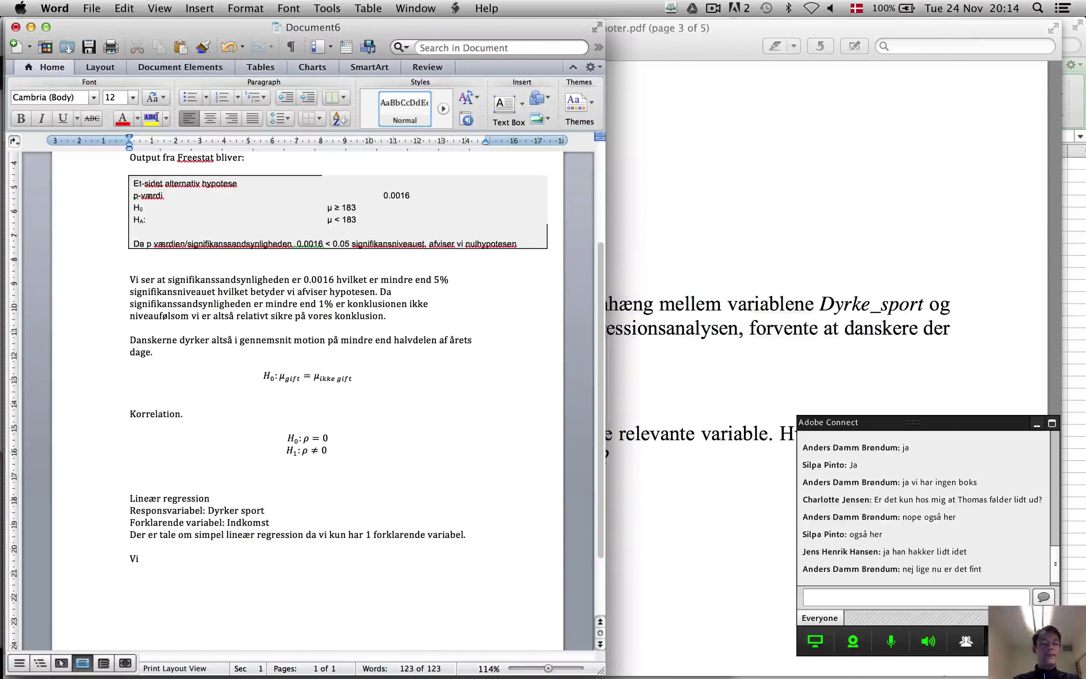
type(" tester om")
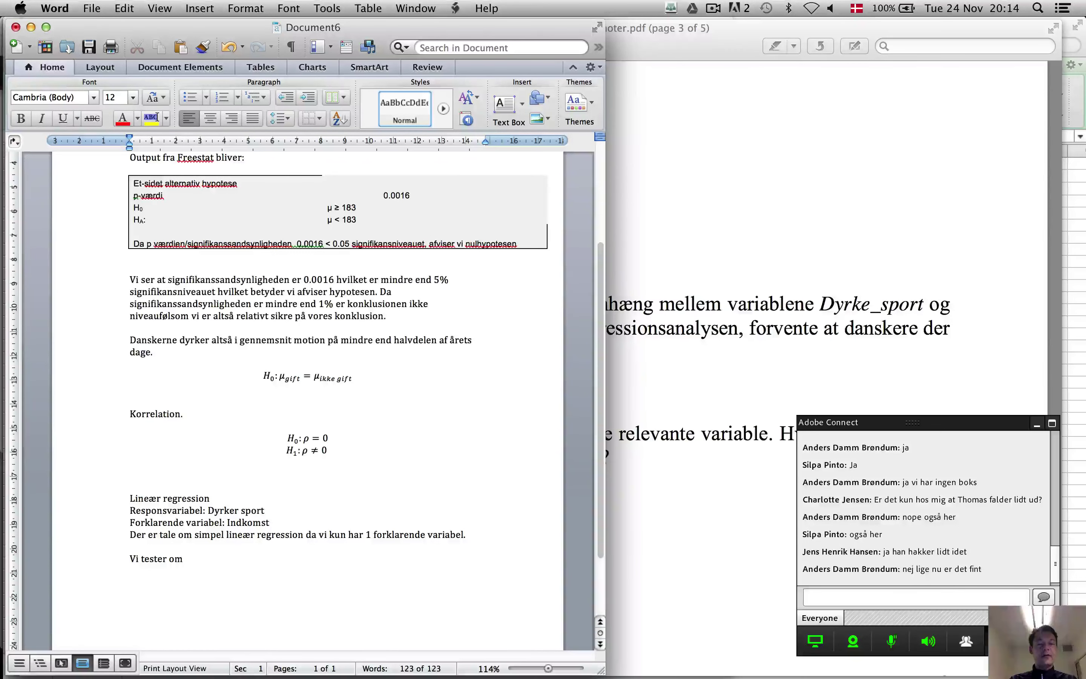
type(" samtlige fork")
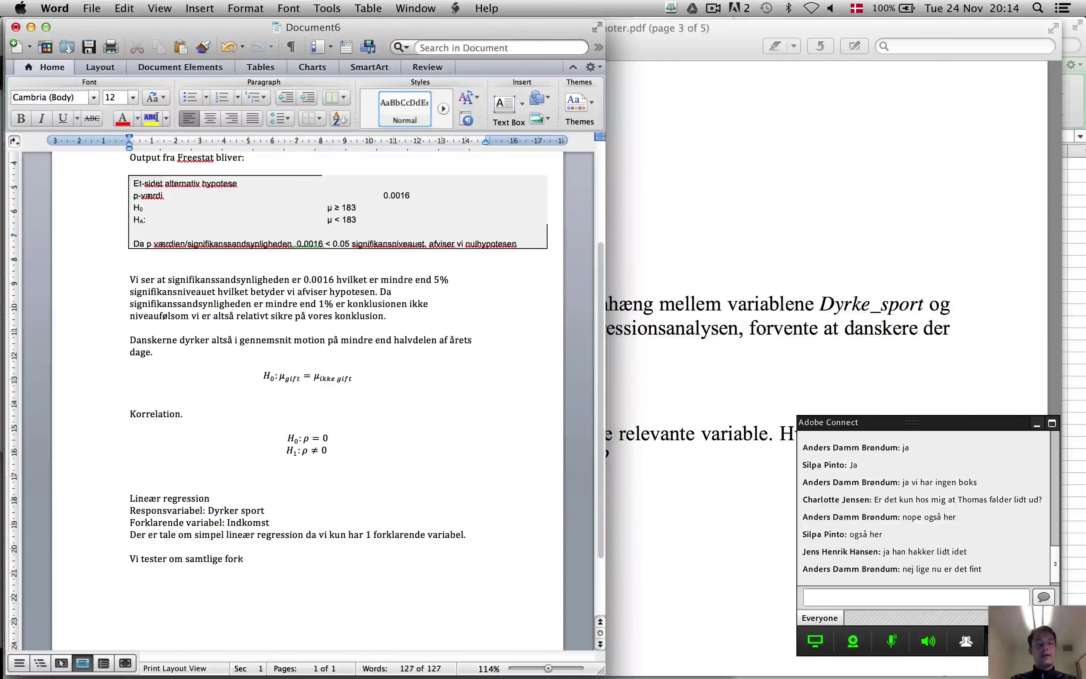
type("larende variabel")
key("BackSpace")
key("BackSpace")
type("le")
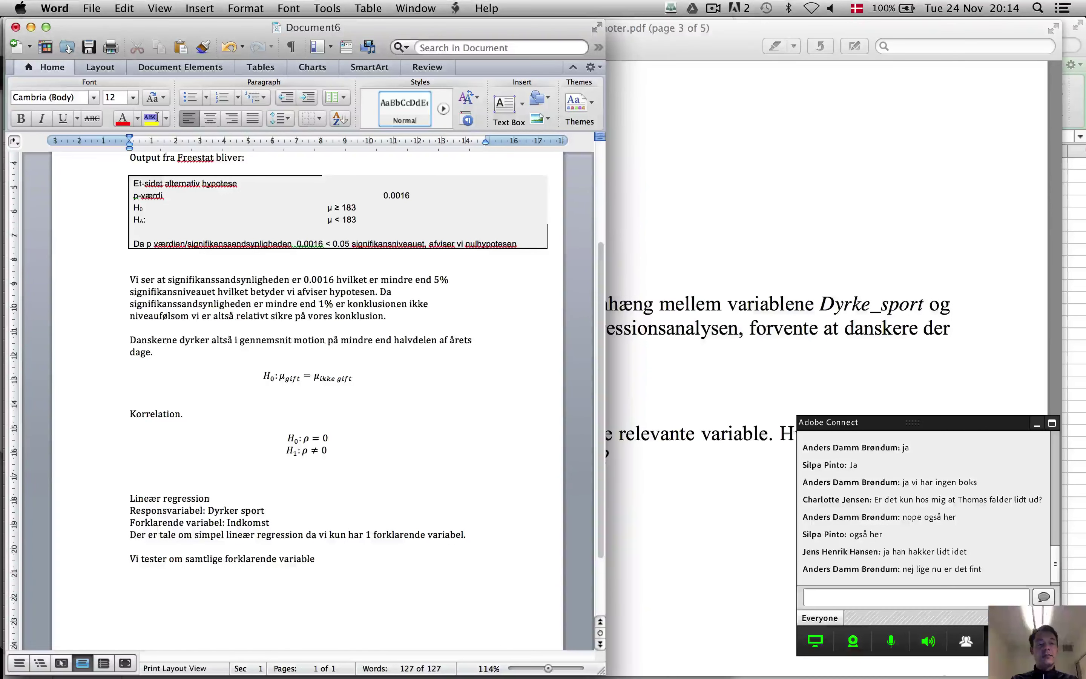
type(" kan udelade")
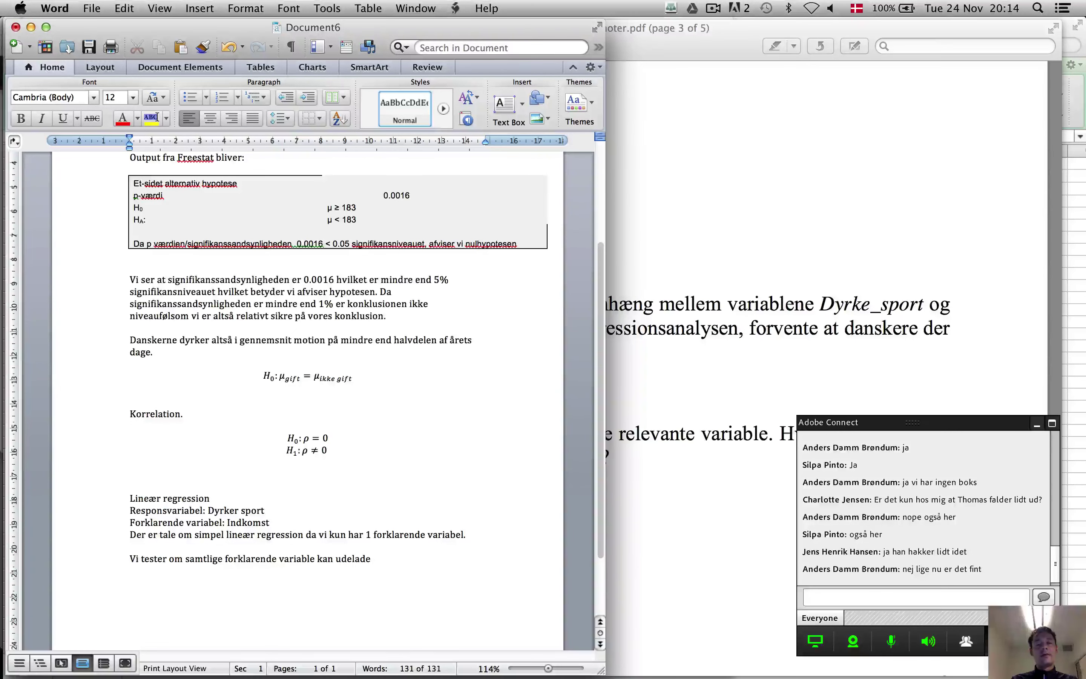
type("s")
type(" af m")
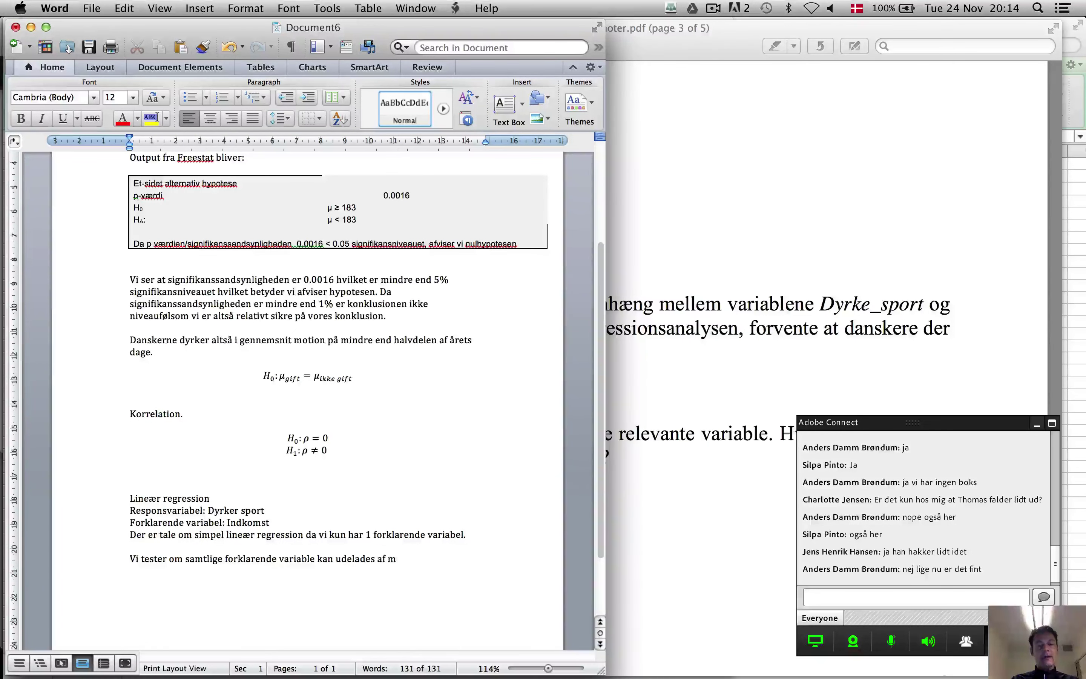
type("odellen")
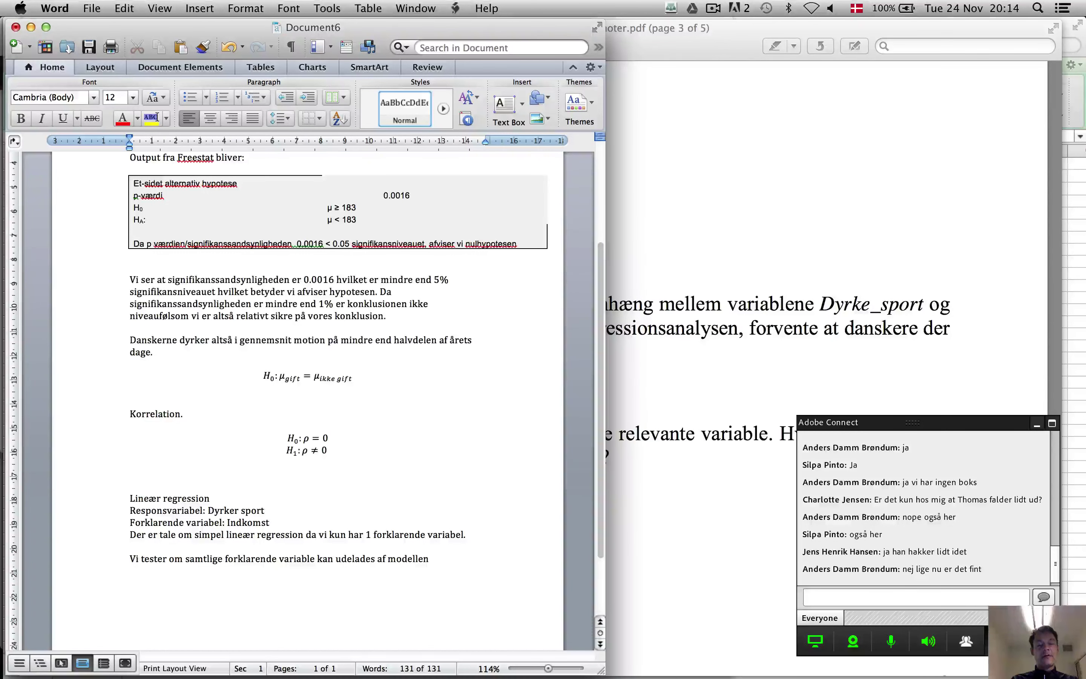
Complete the sentence with "hvilket er det samme som at teste om indkomst den eneste forklarende variabel kan udelades af modellen." and start another with "Dvs. d"
type(" hvilket er det")
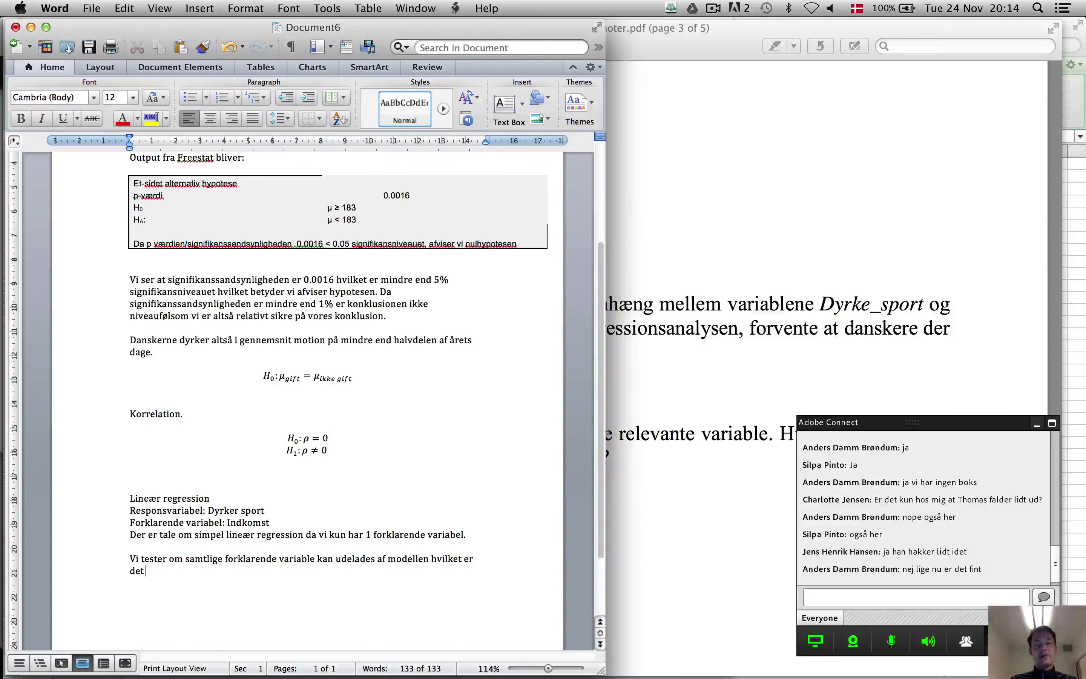
type(" samme som at teste")
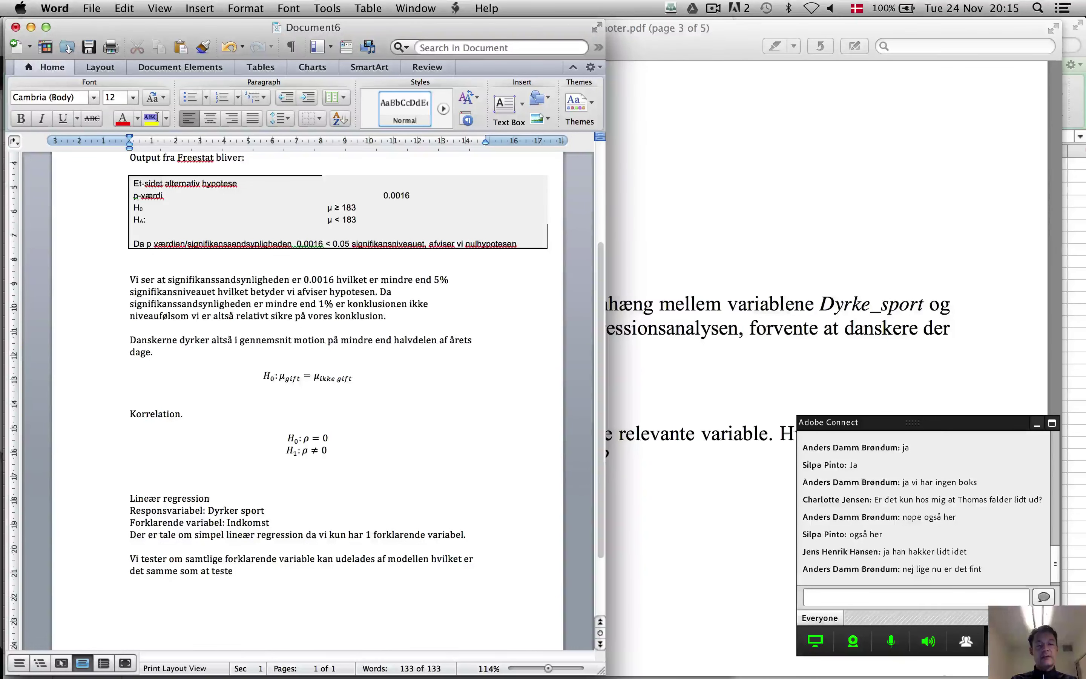
type(" om indk")
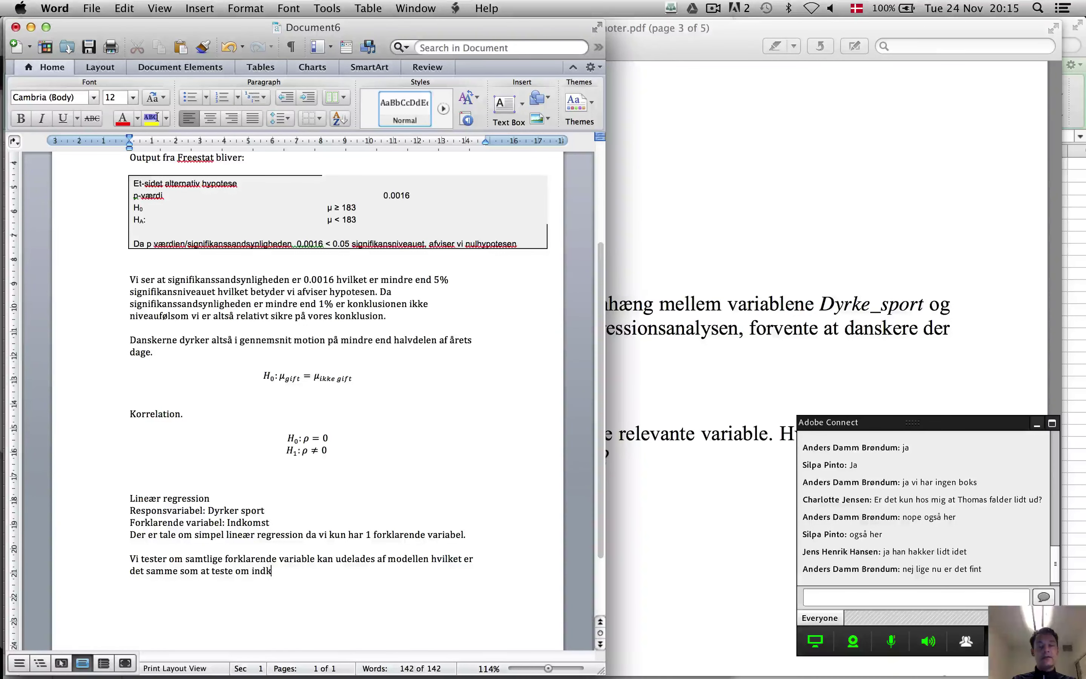
type("omst den e")
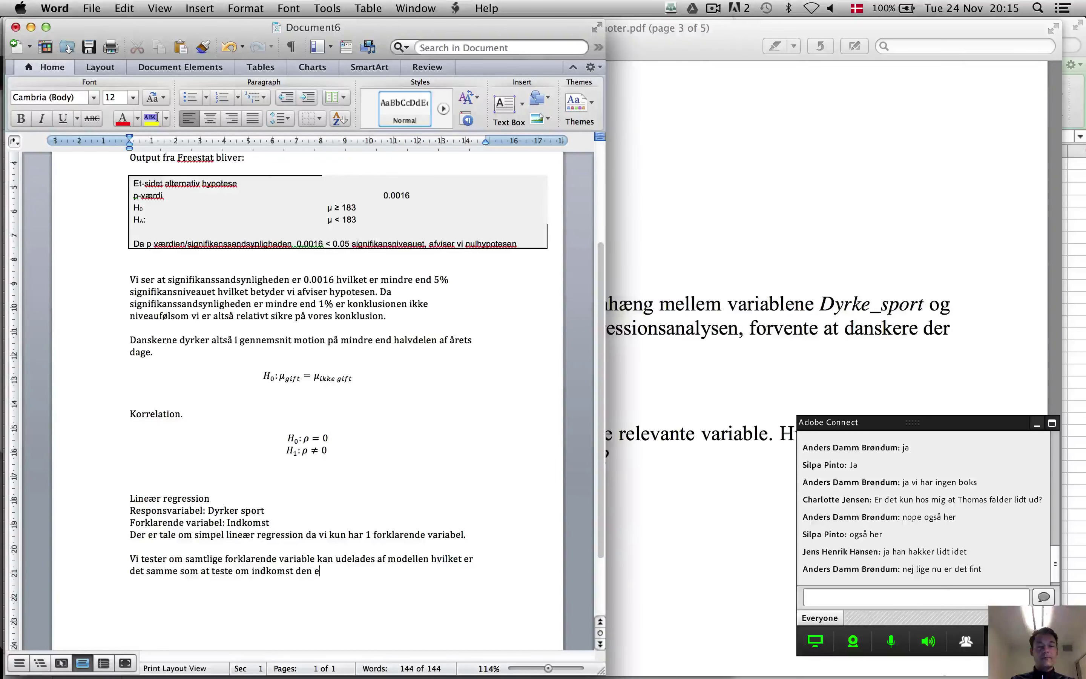
type("neste for")
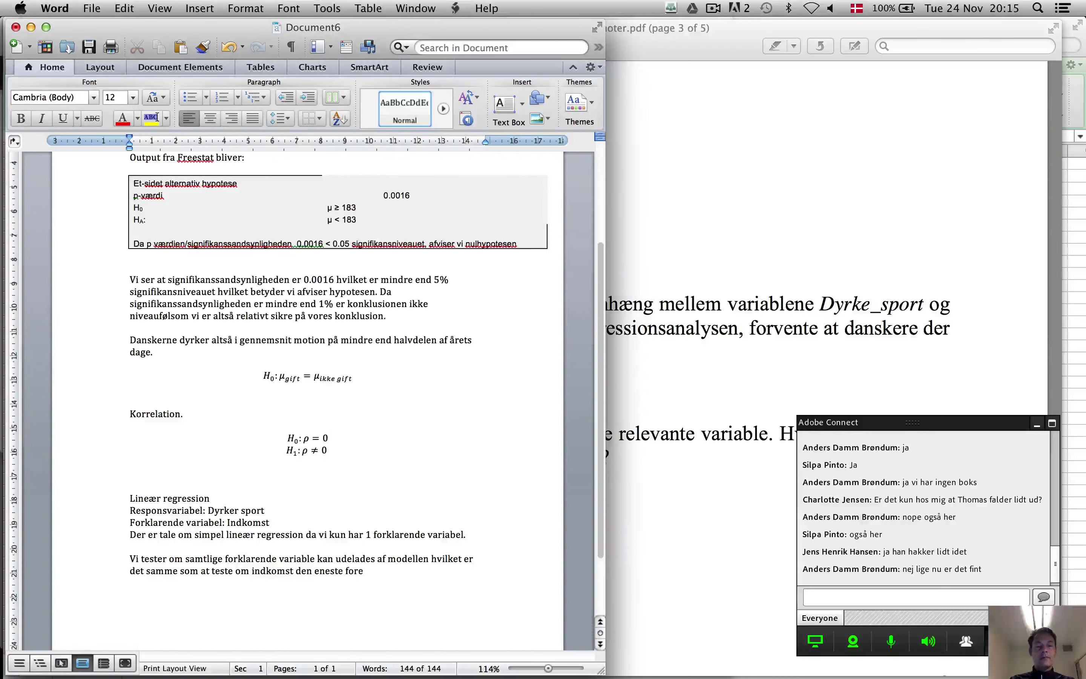
type("klarendevari")
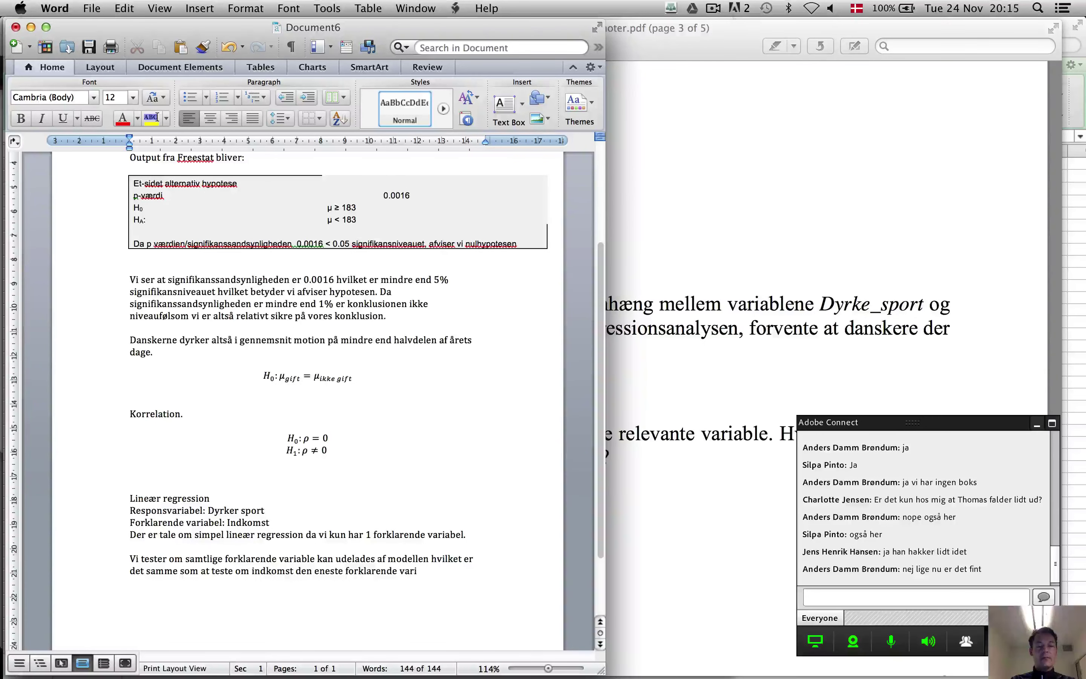
type("abel kan ")
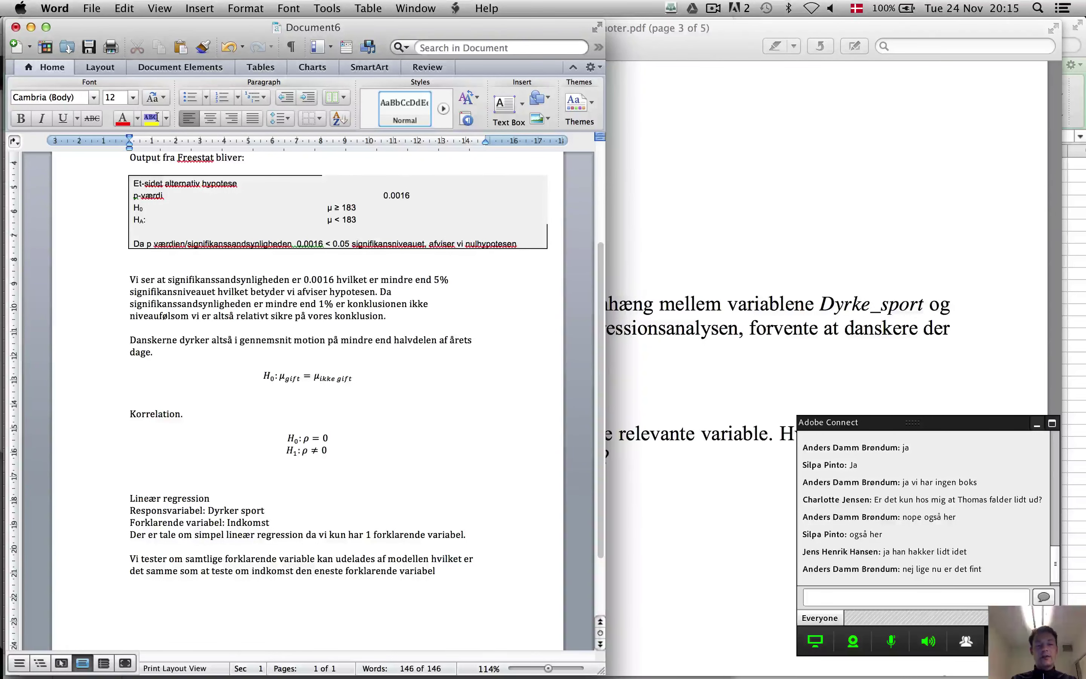
type("du")
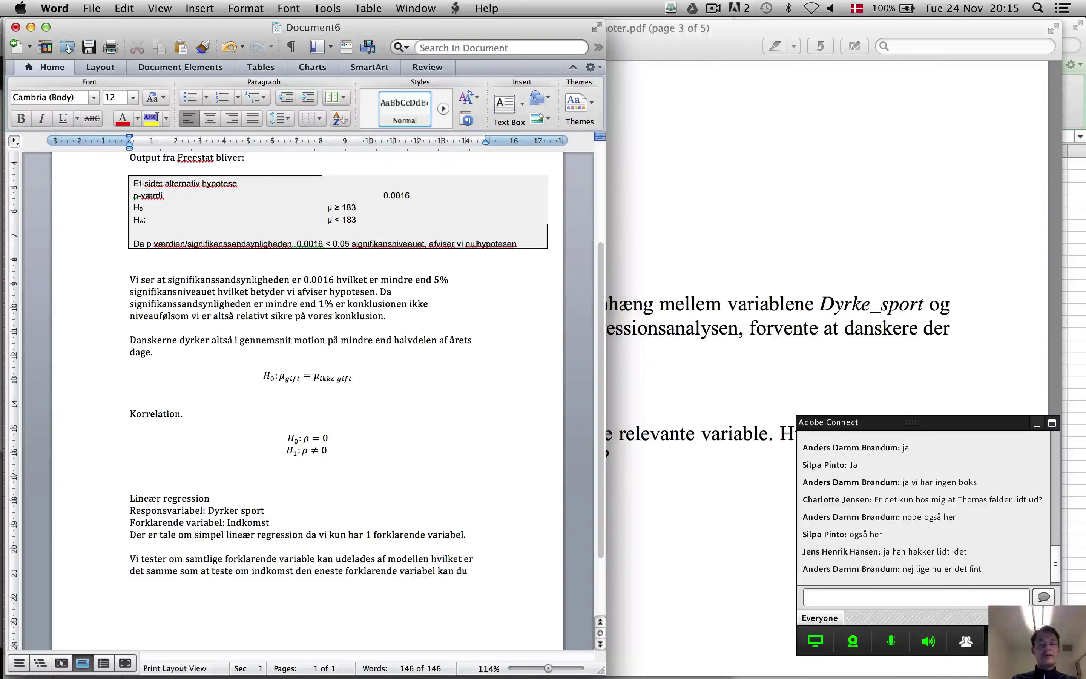
type("udelade")
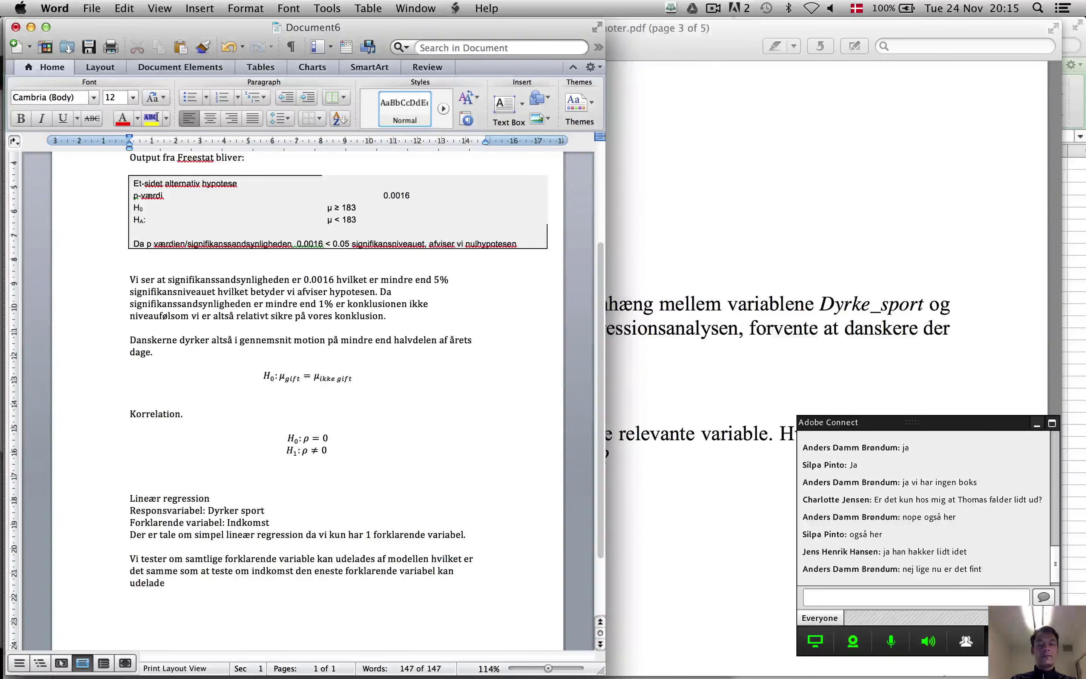
type("s af mo")
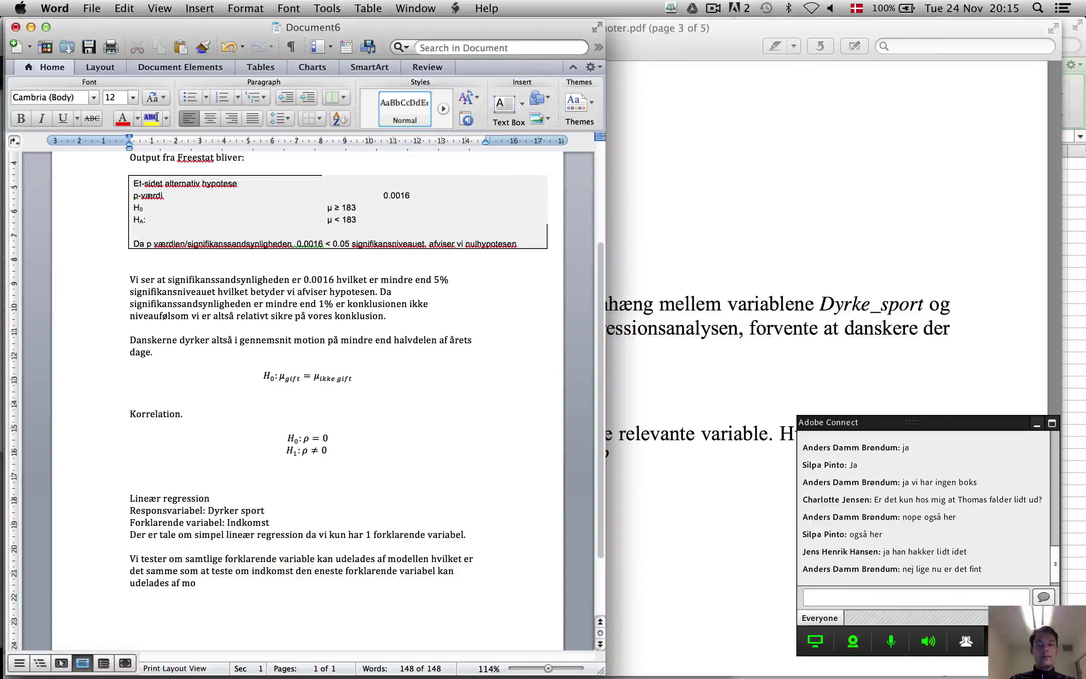
type("dellen. Dvs. d")
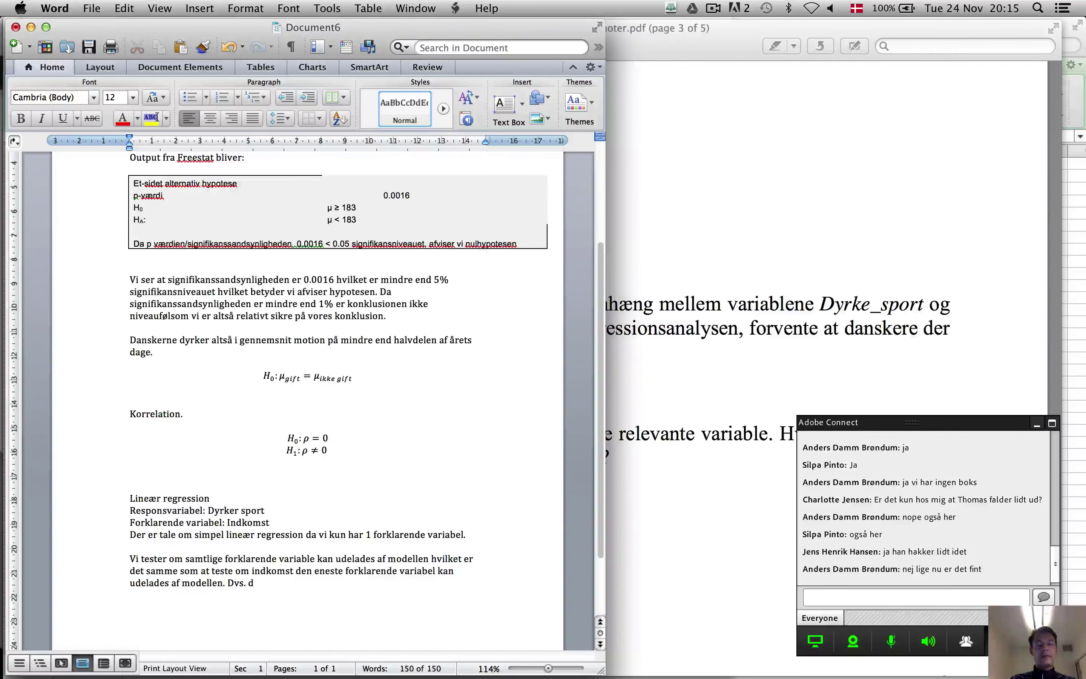
Continue the "Dvs." sentence so it reads "Dvs. da vi har at gøre med en simpel lineær regression er p"
type("a vi")
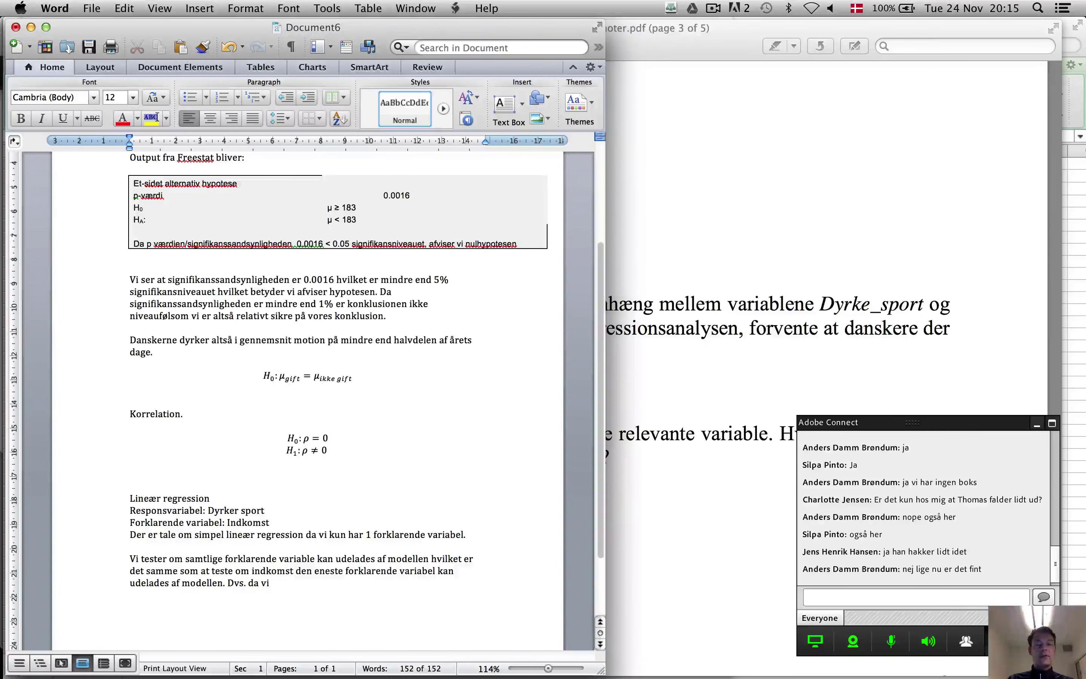
type(" har at f")
key("BackSpace")
type("gøre med en")
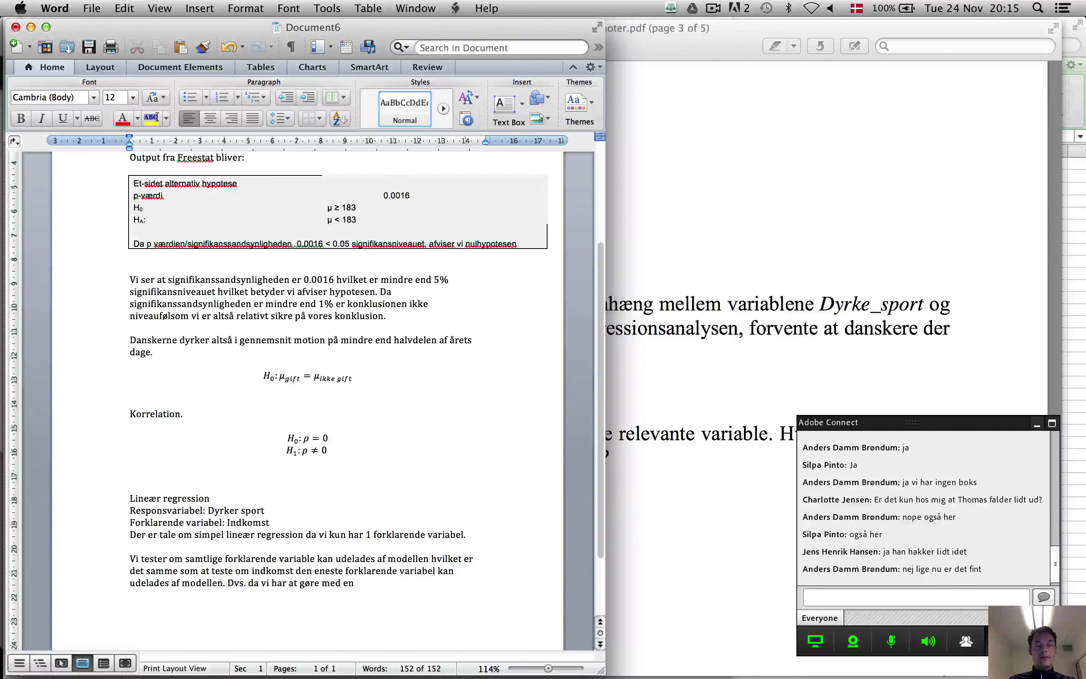
type(" simpel lineær regression")
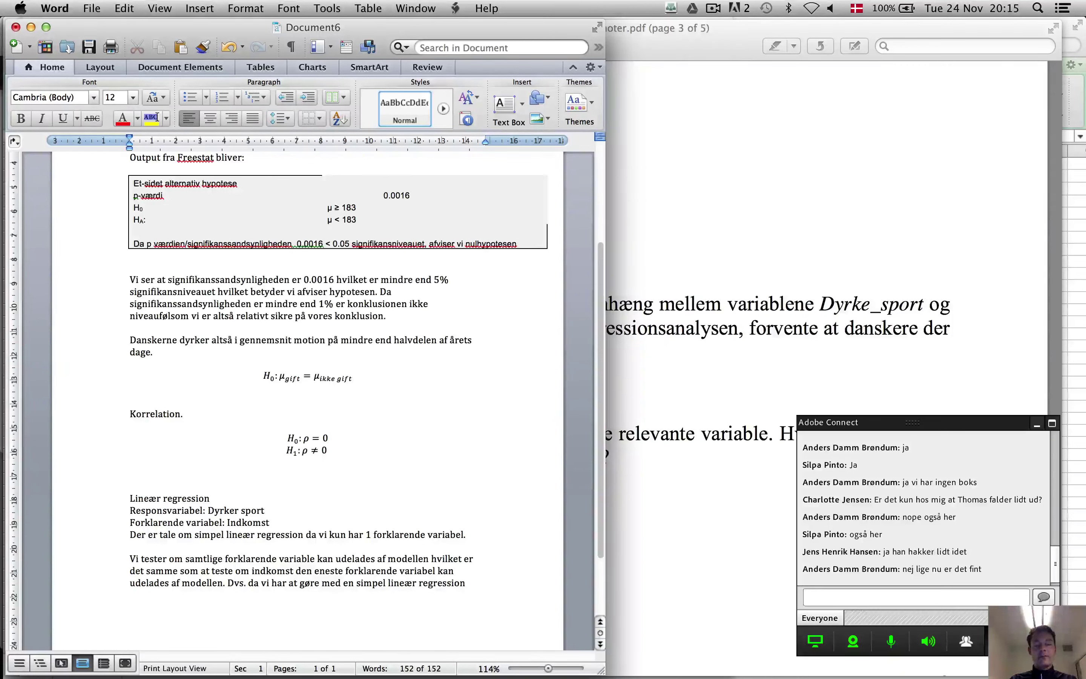
type(" er p")
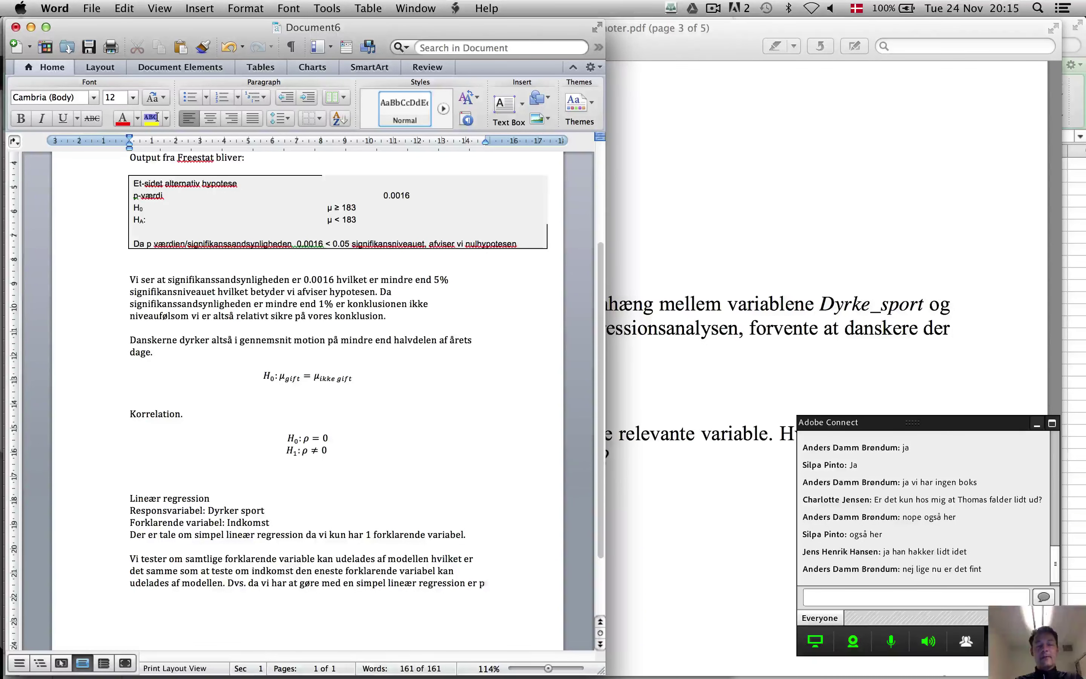
type(".")
key("BackSpace")
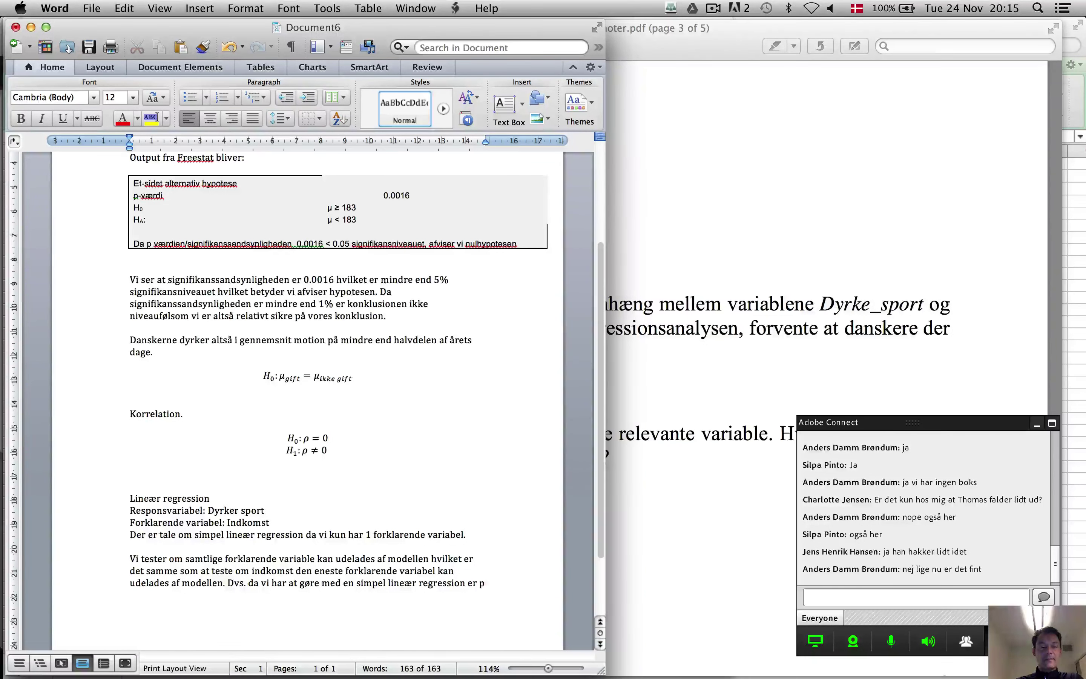
Finish the sentence with "p-værdien for t-testet identisk med p-værdien for for F-testet." and leave a blank line below it
type("-værdien for")
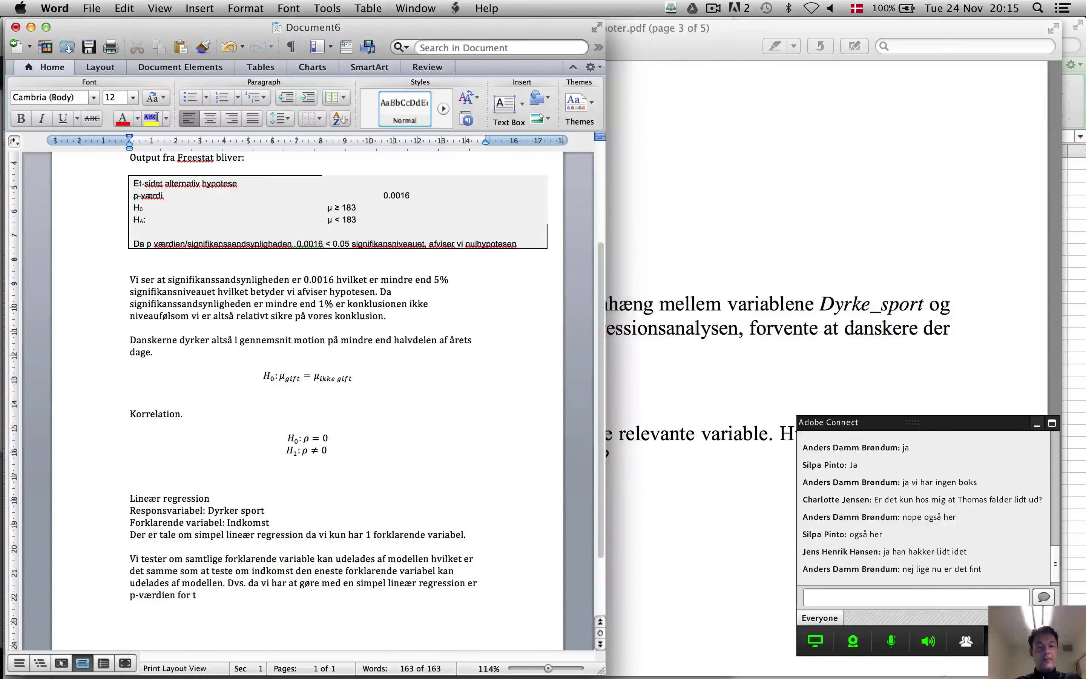
type(" t-tes")
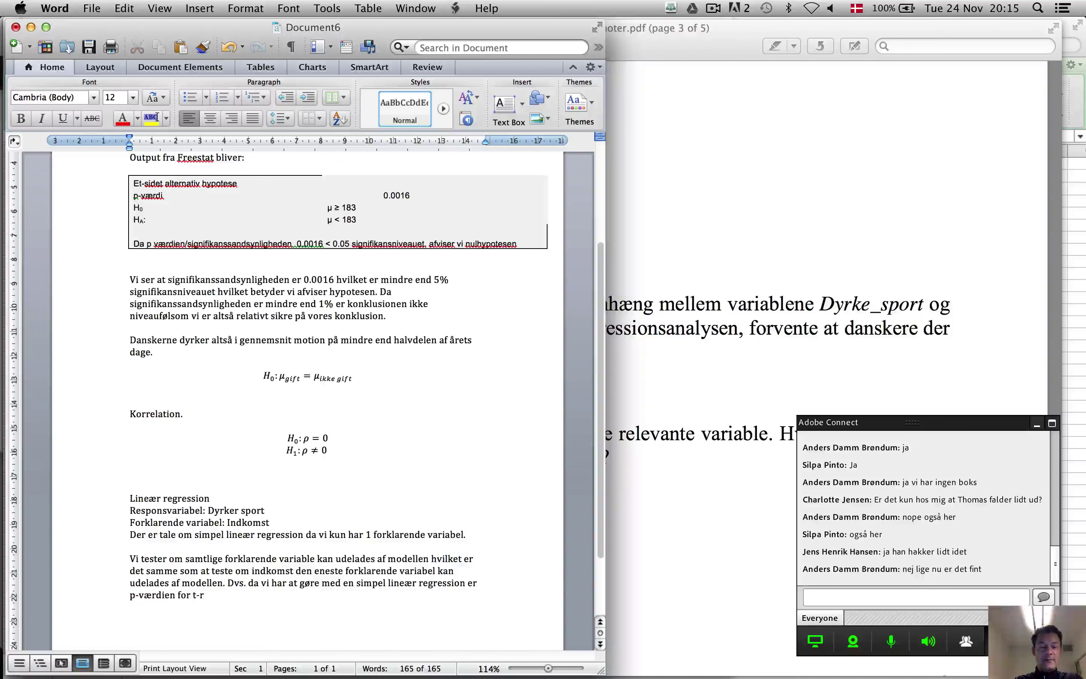
type("tet")
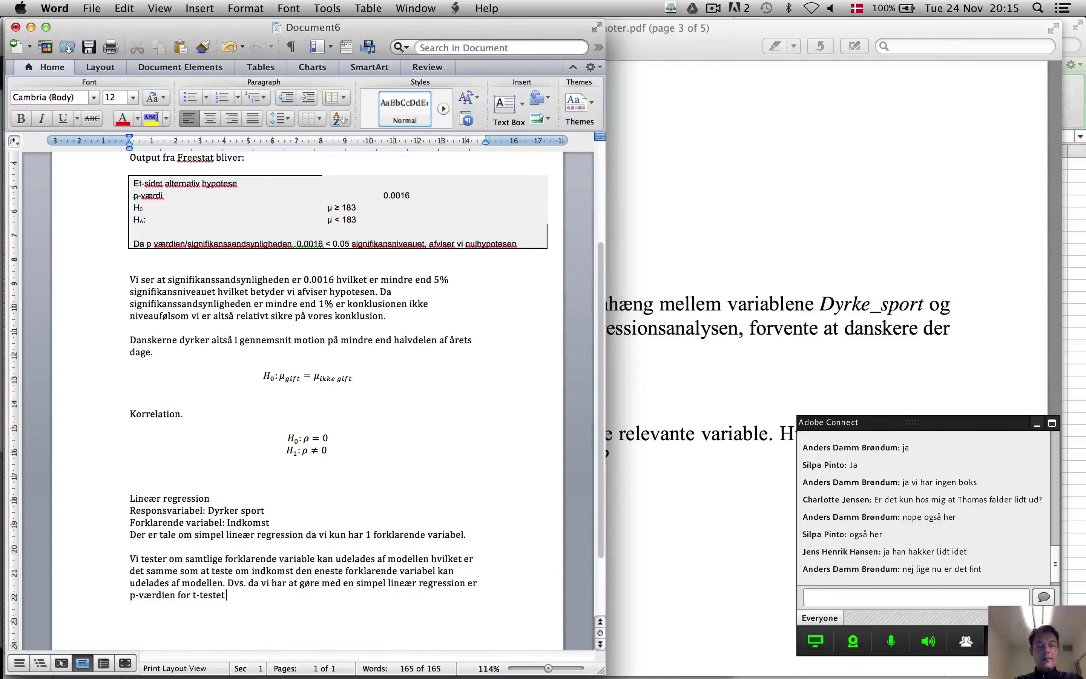
type(" ident")
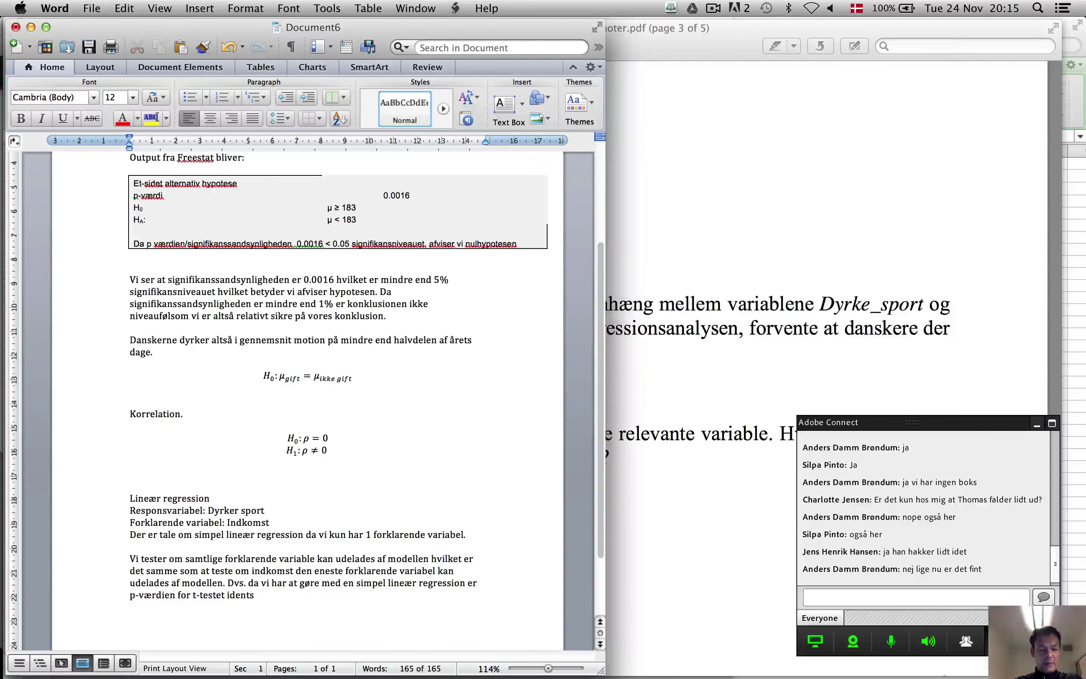
type("isk")
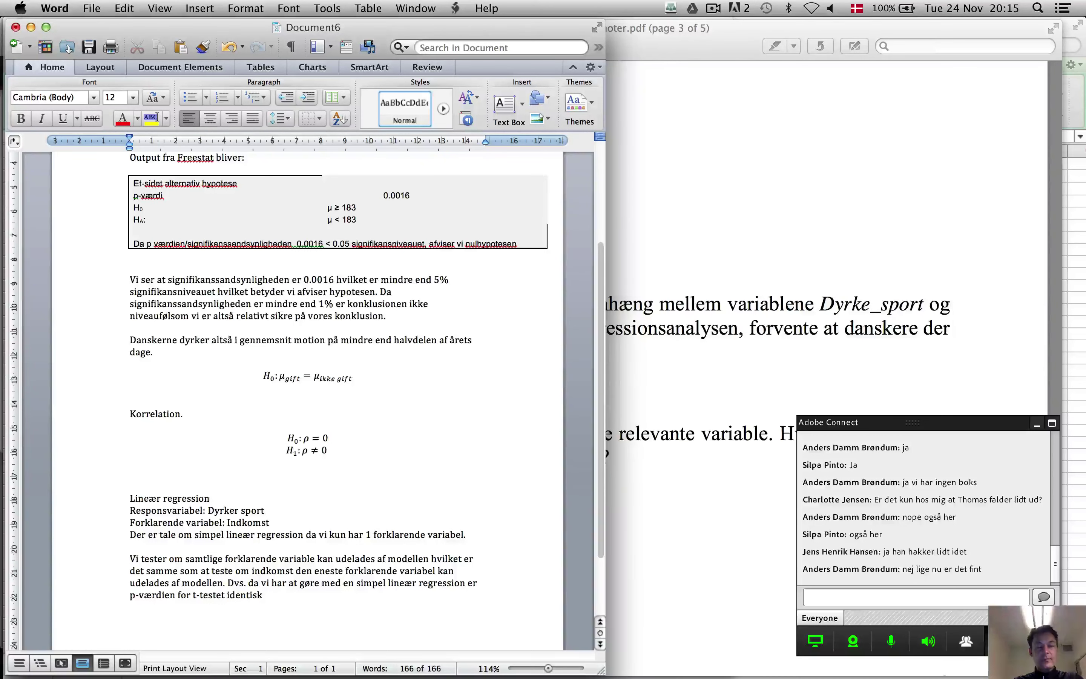
type(" med p-")
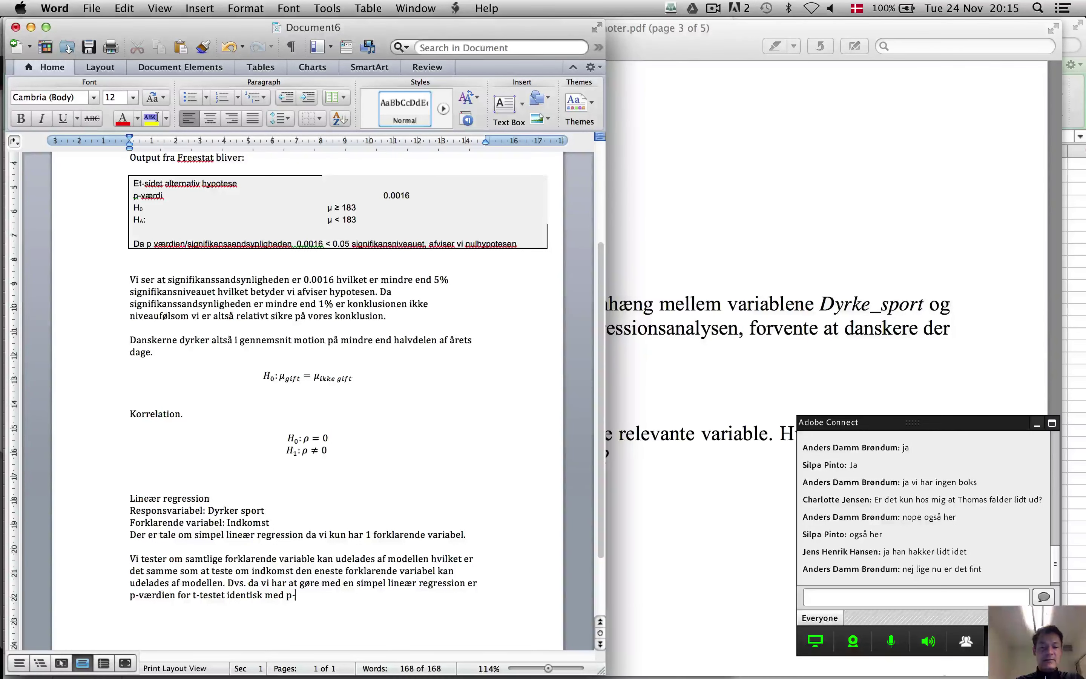
type("værdien f")
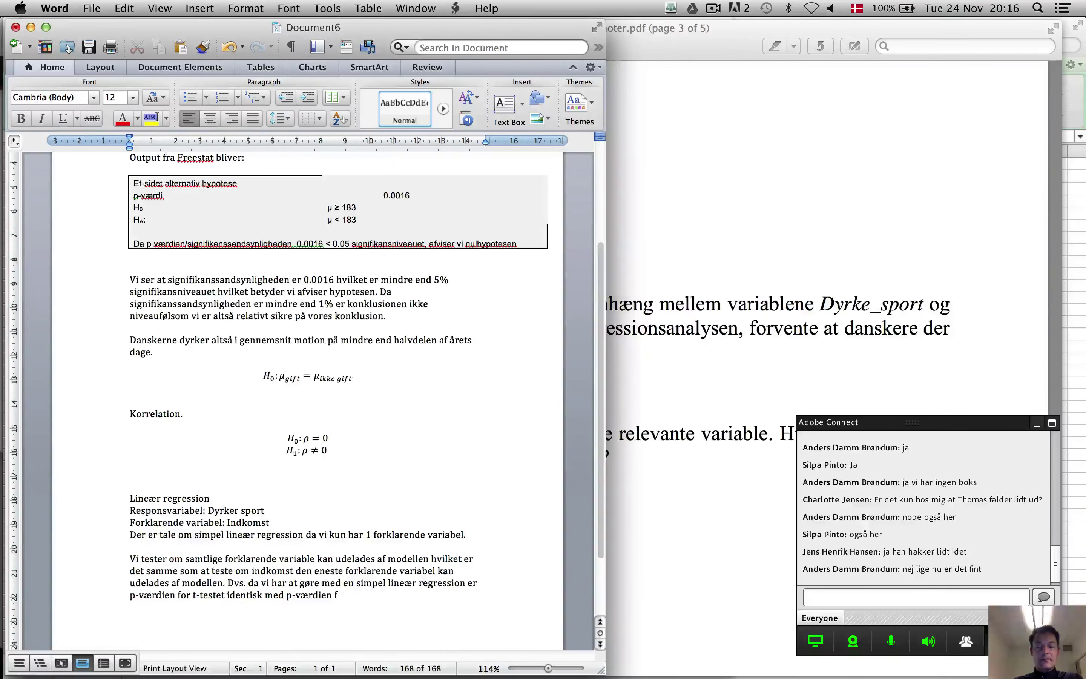
type("or for")
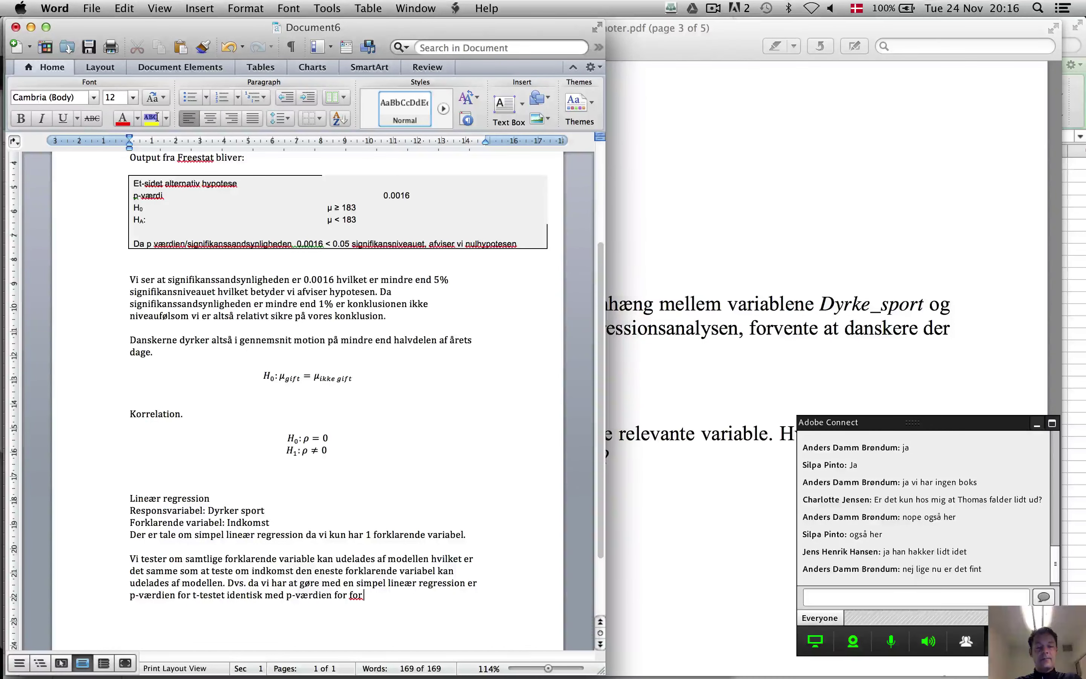
type(" F-teste.")
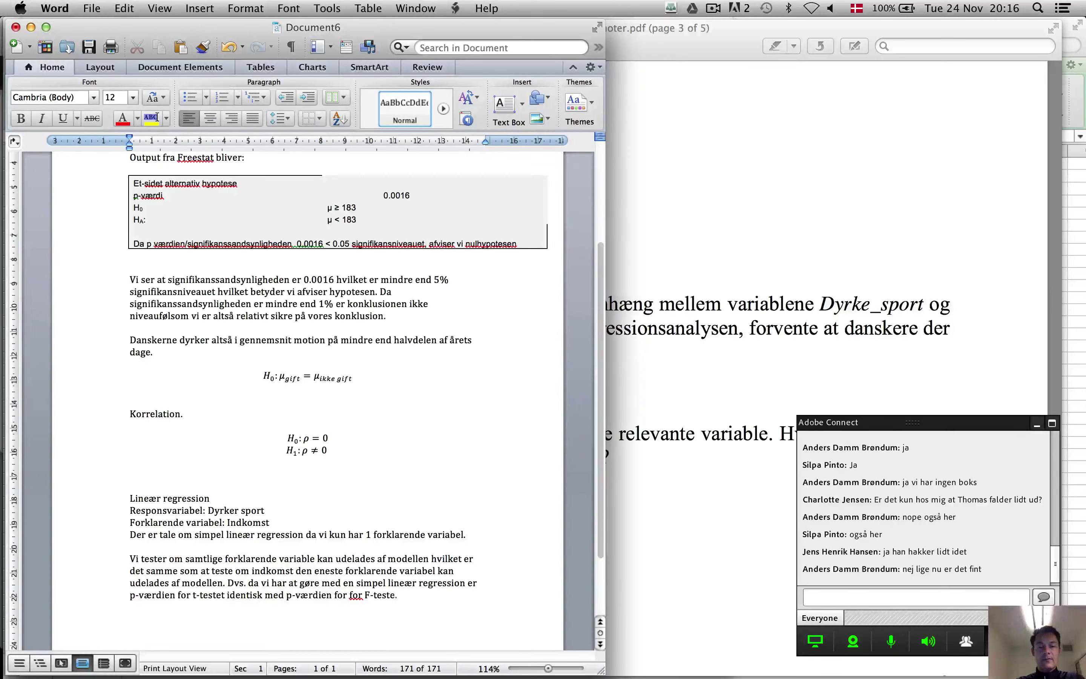
key("BackSpace")
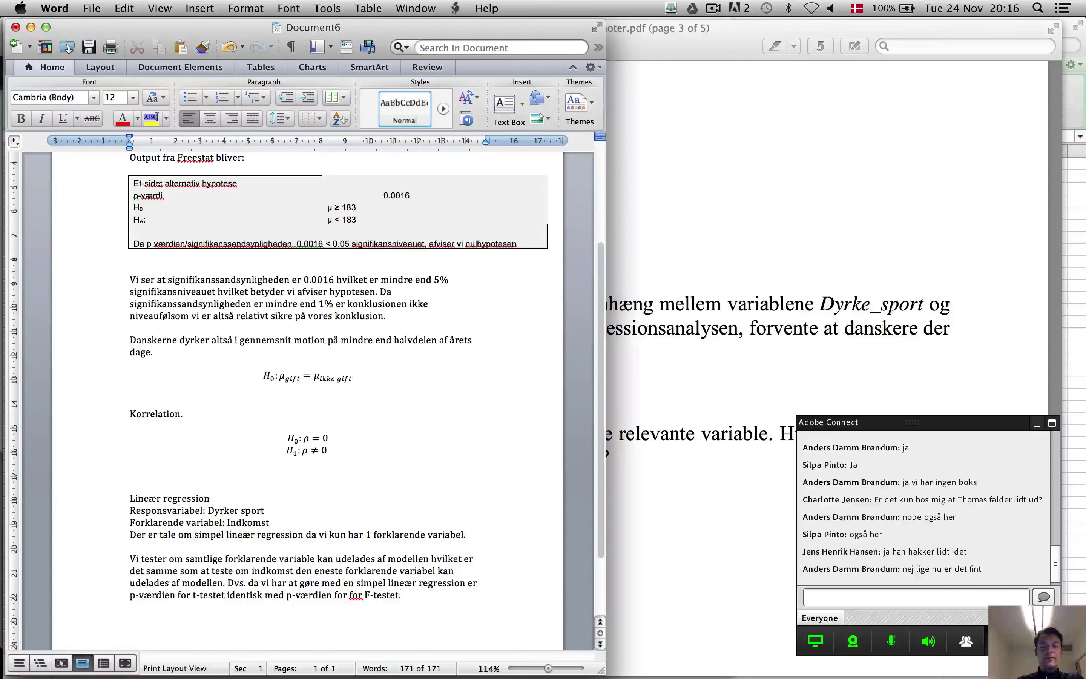
key("Return")
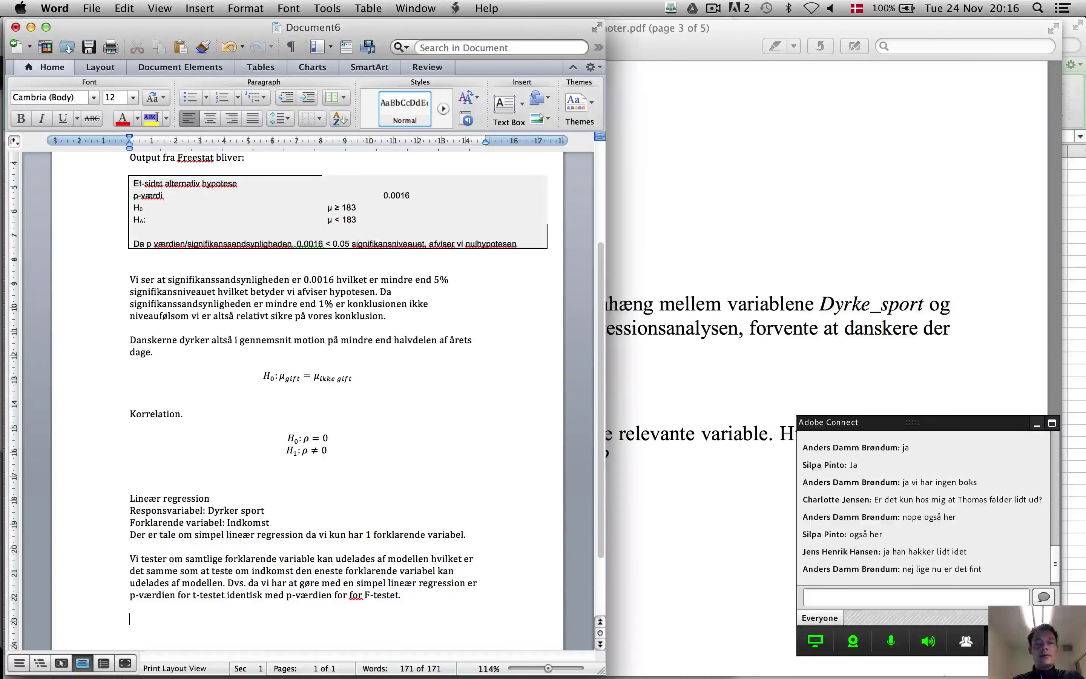
Insert an equation below the F-test paragraph stating the null hypothesis H_0: β_indkomst = 0
scroll(474, 512, "down", 2)
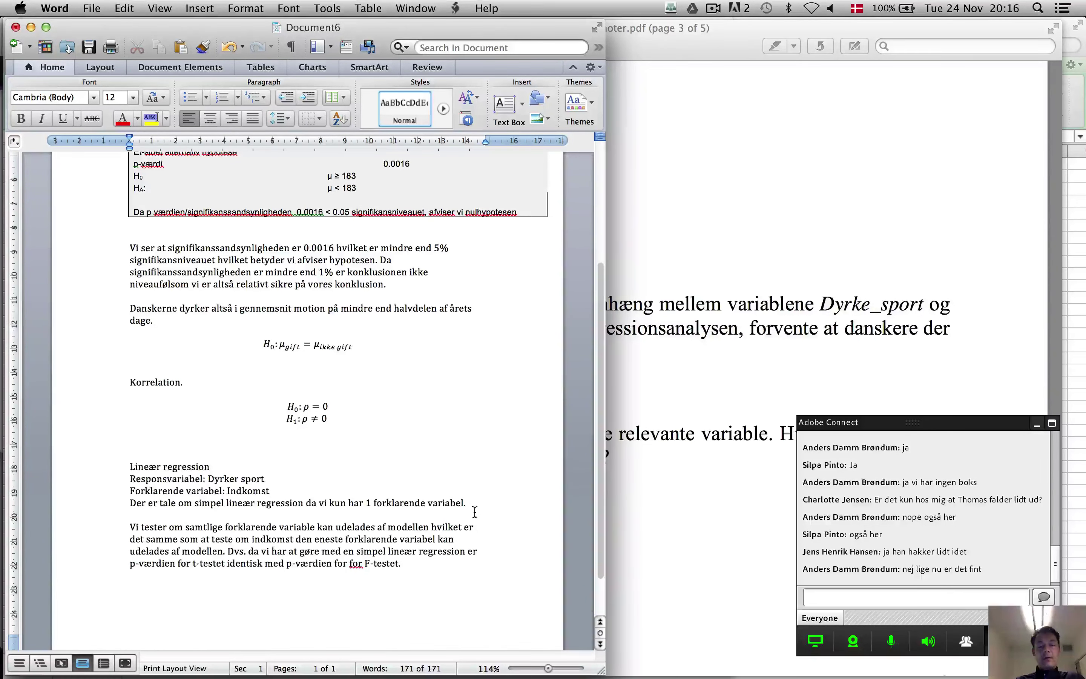
key("ctrl+equal")
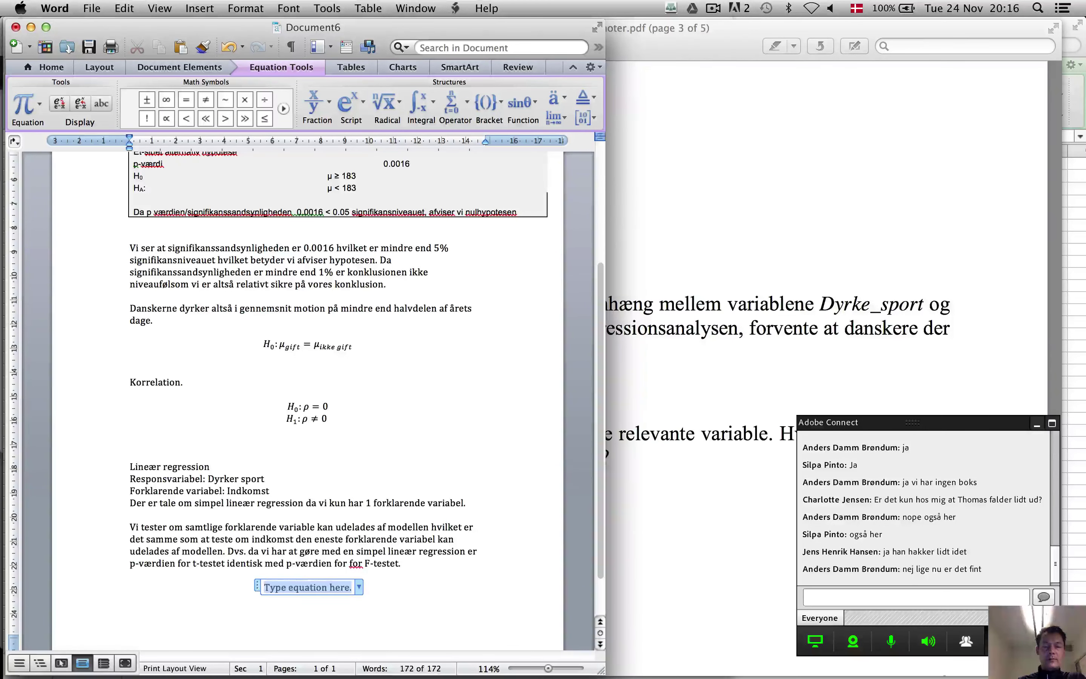
type("H_0")
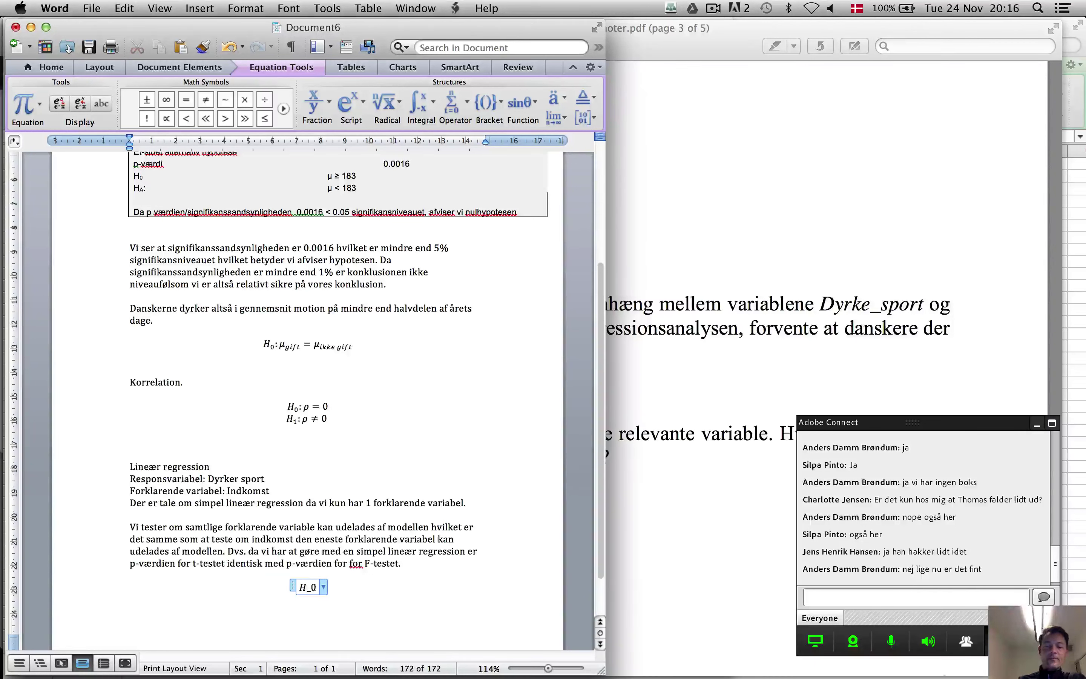
key("space")
type(":")
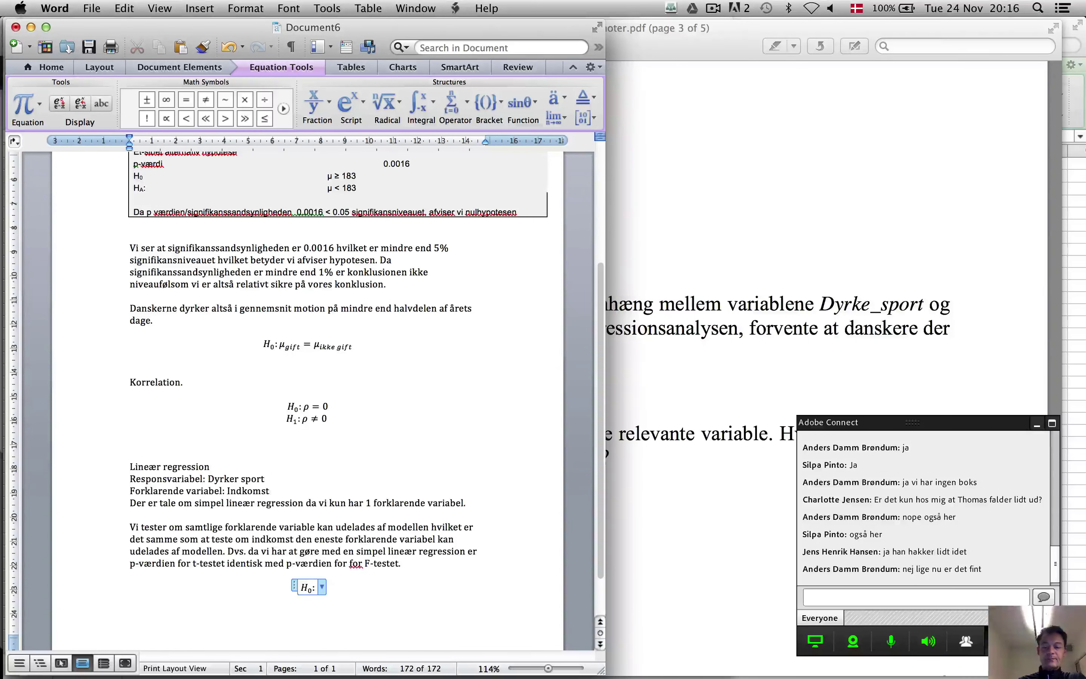
type("\\beta")
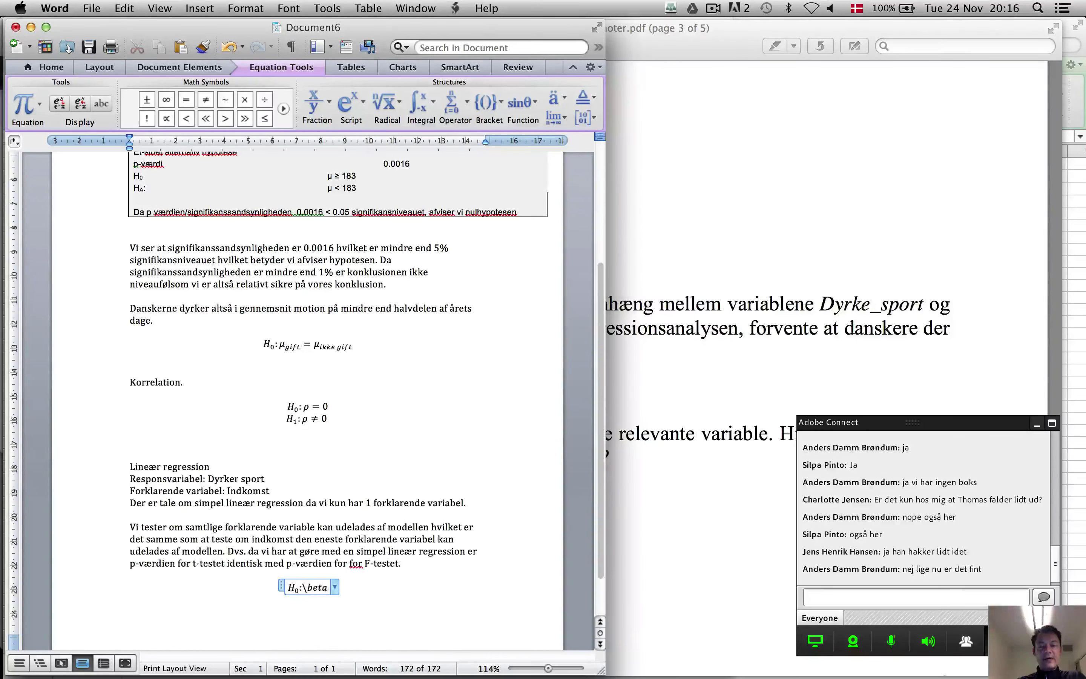
key("space")
type("_")
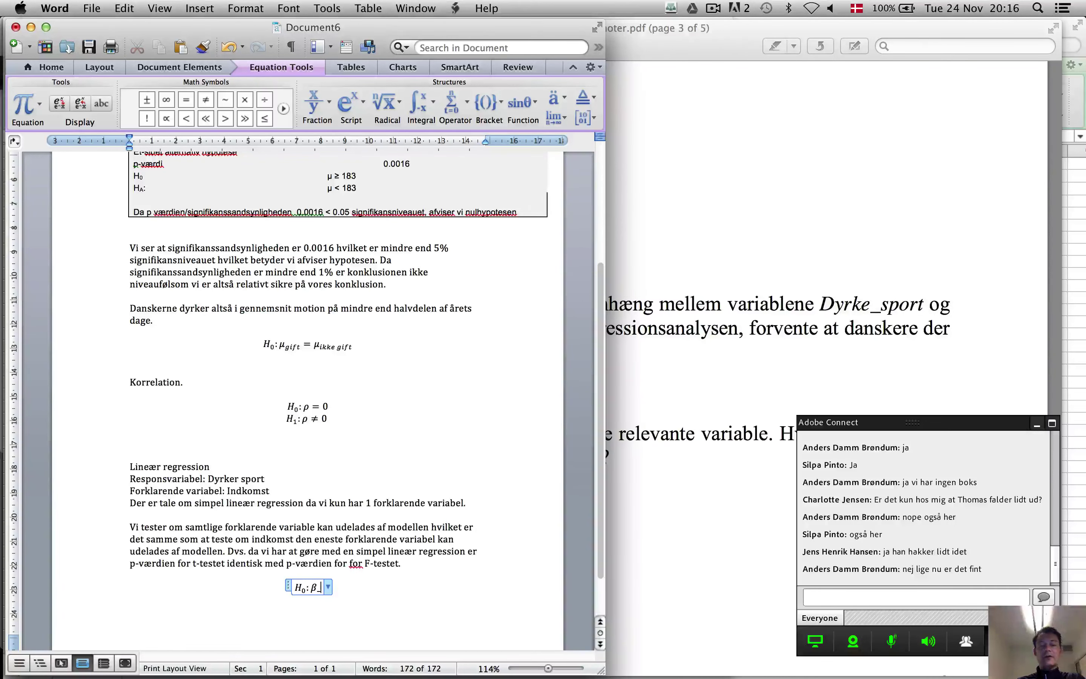
type("indkomst")
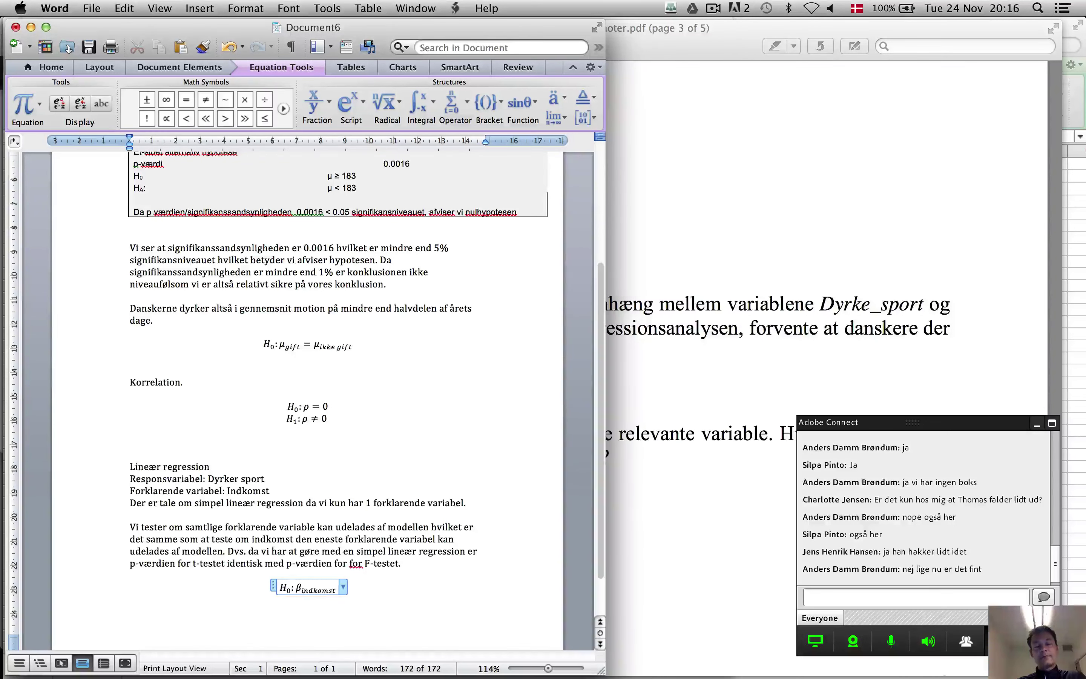
type("=")
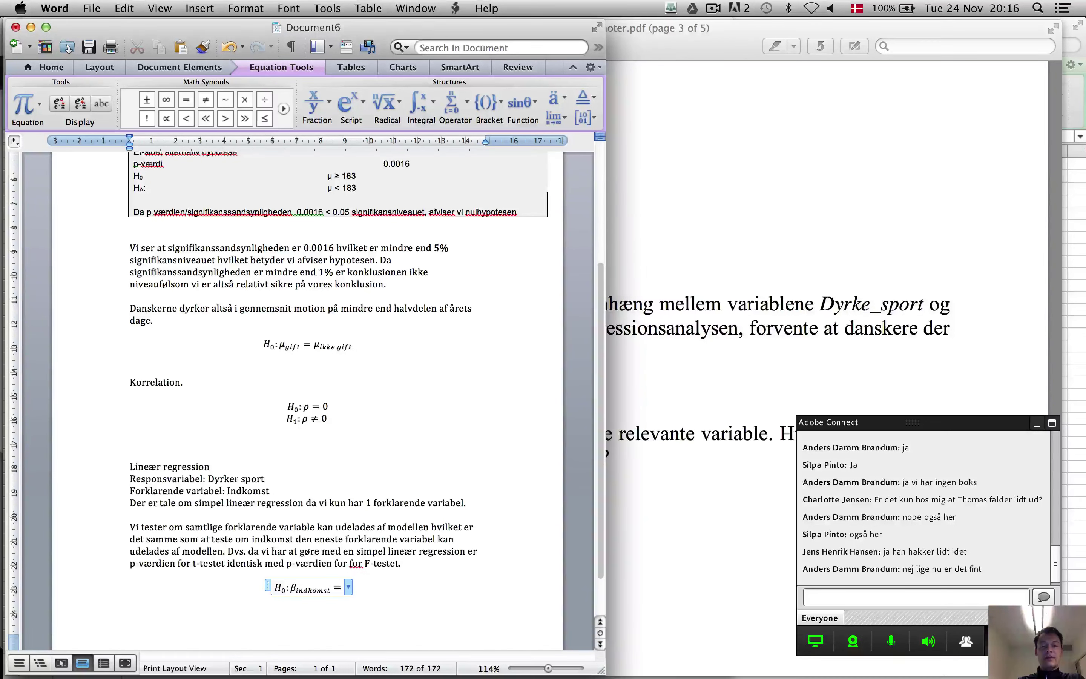
type("0")
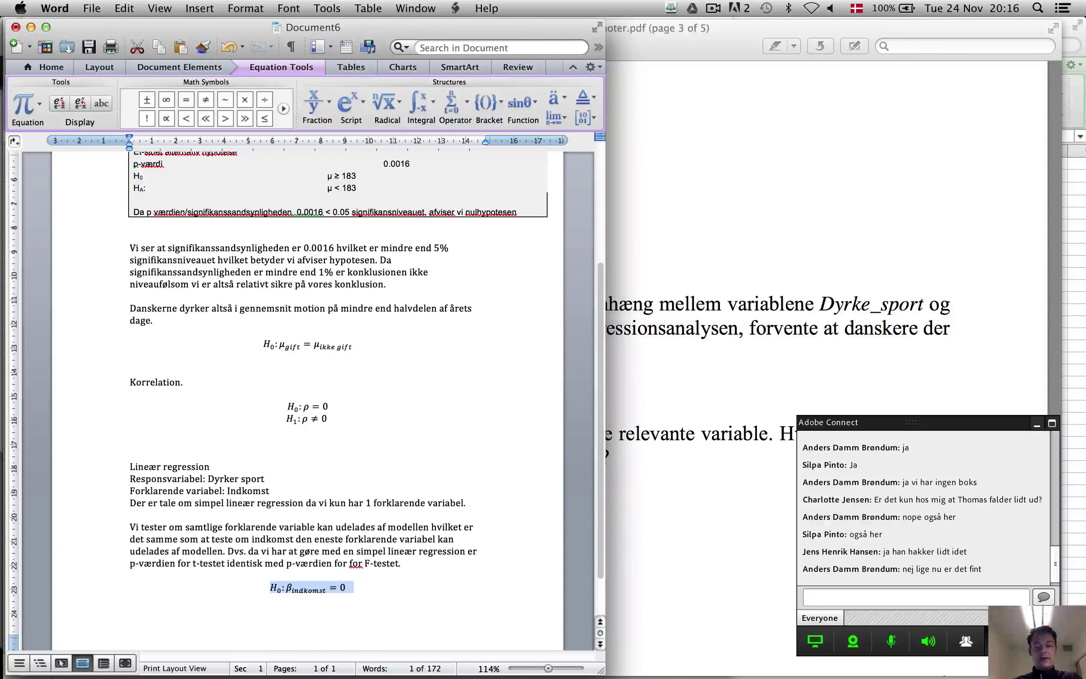
Duplicate the null hypothesis equation for β_indkomst on the line below it
key("super+c")
key("Right")
key("Return")
key("super+v")
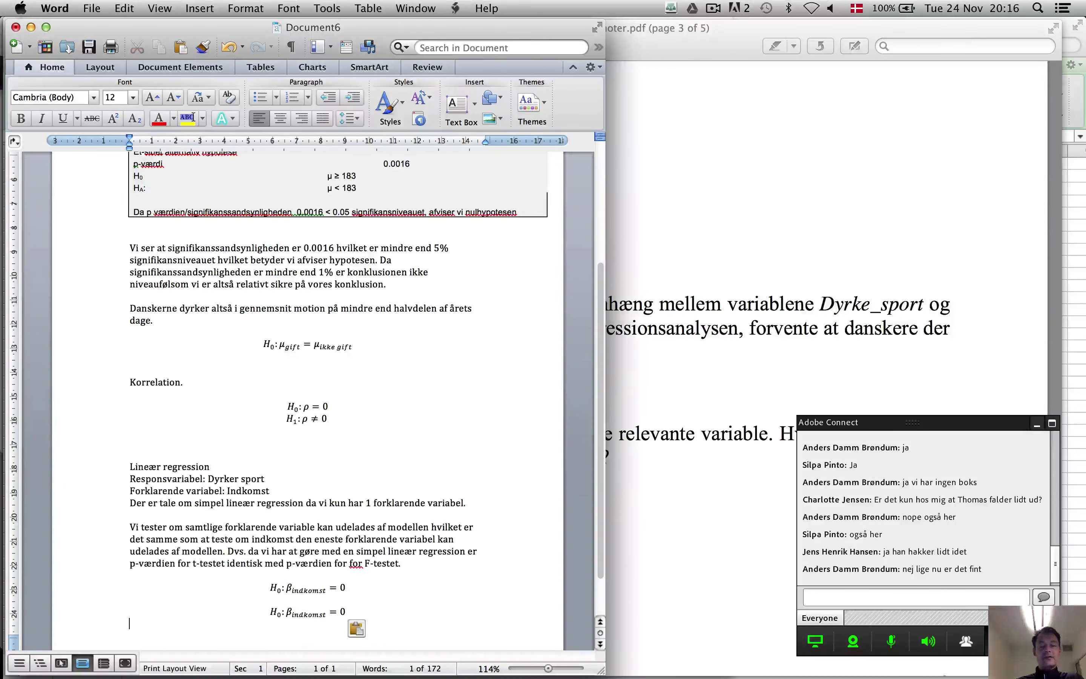
Change the duplicated equation into the alternative hypothesis H_1: β_indkomst ≠ 0
left_click(339, 611)
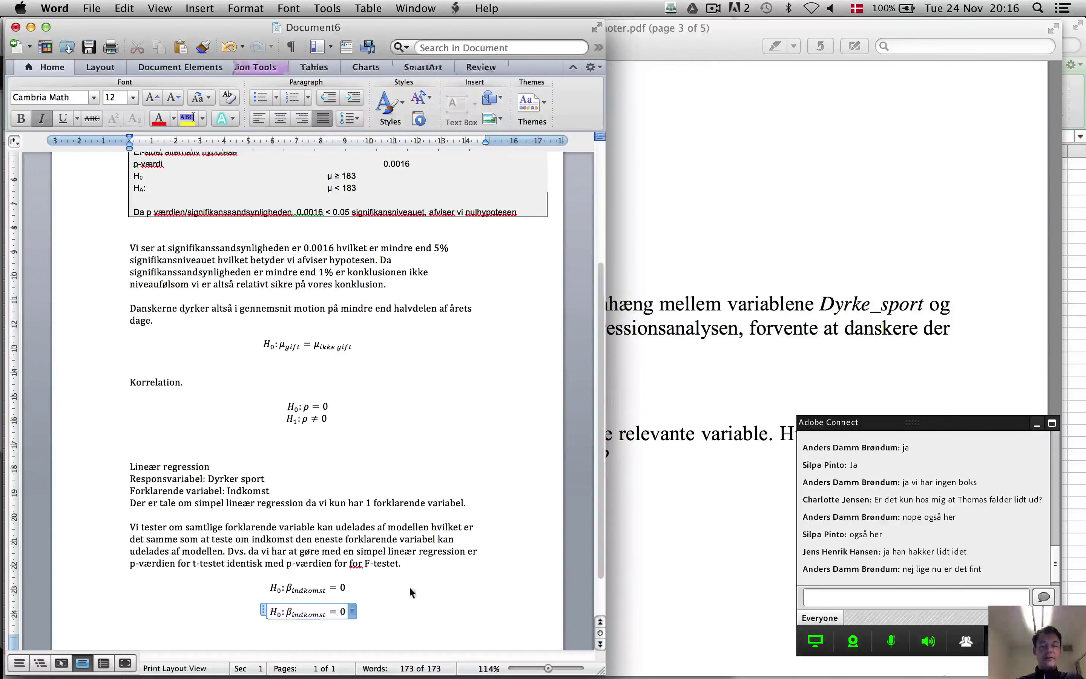
key("BackSpace")
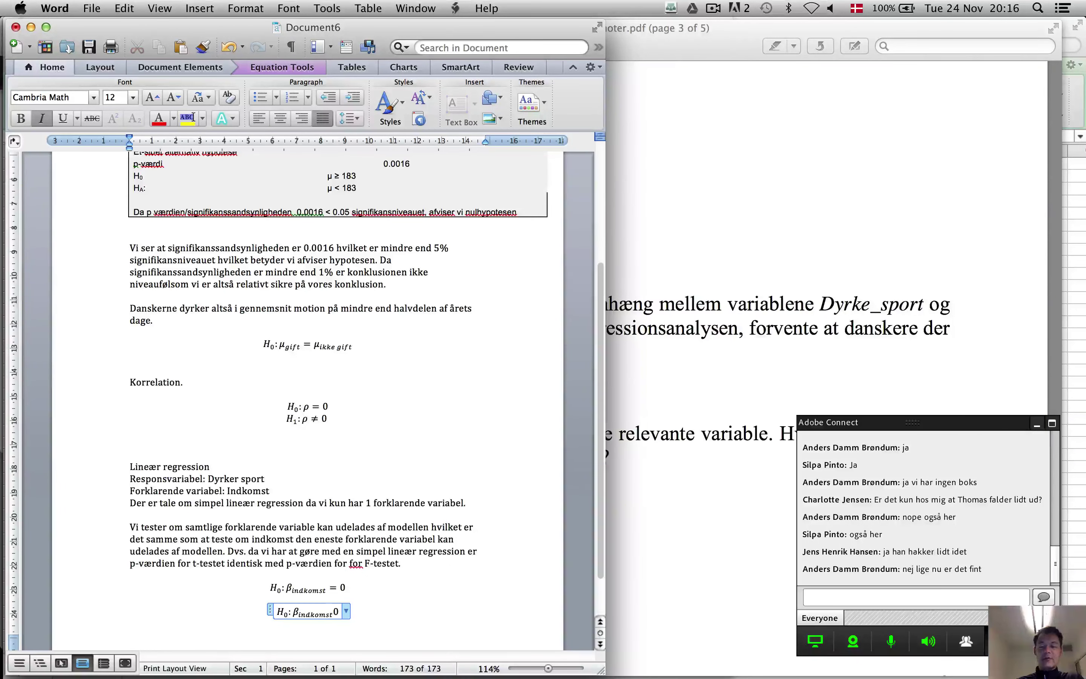
type("≠")
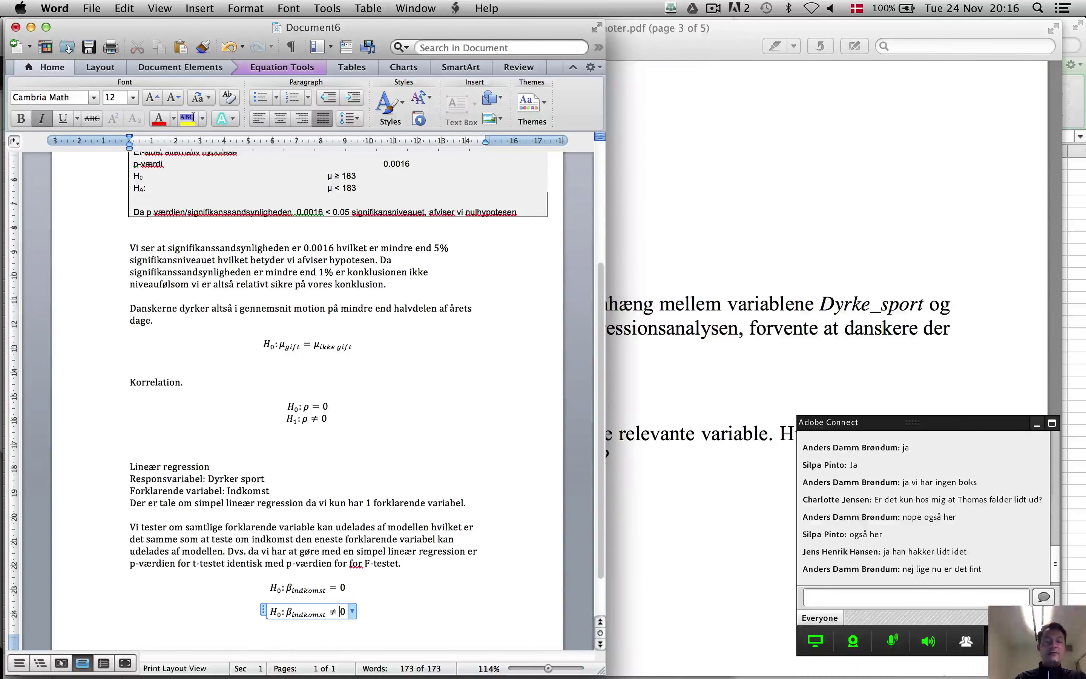
left_click(283, 620)
left_click(280, 615)
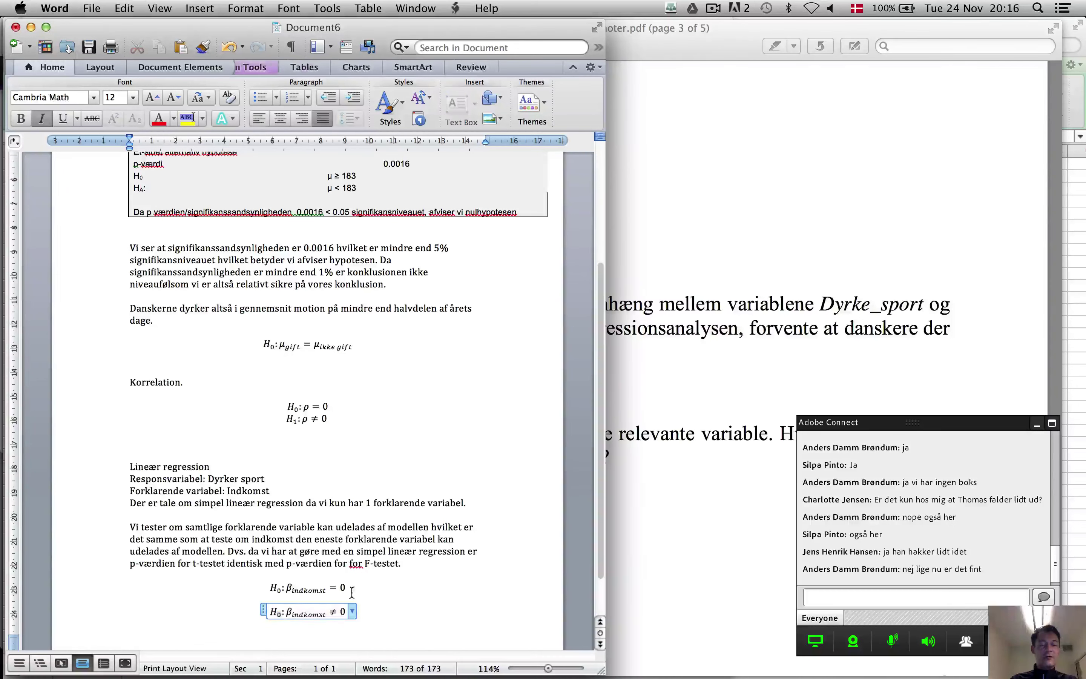
key("BackSpace")
type("1")
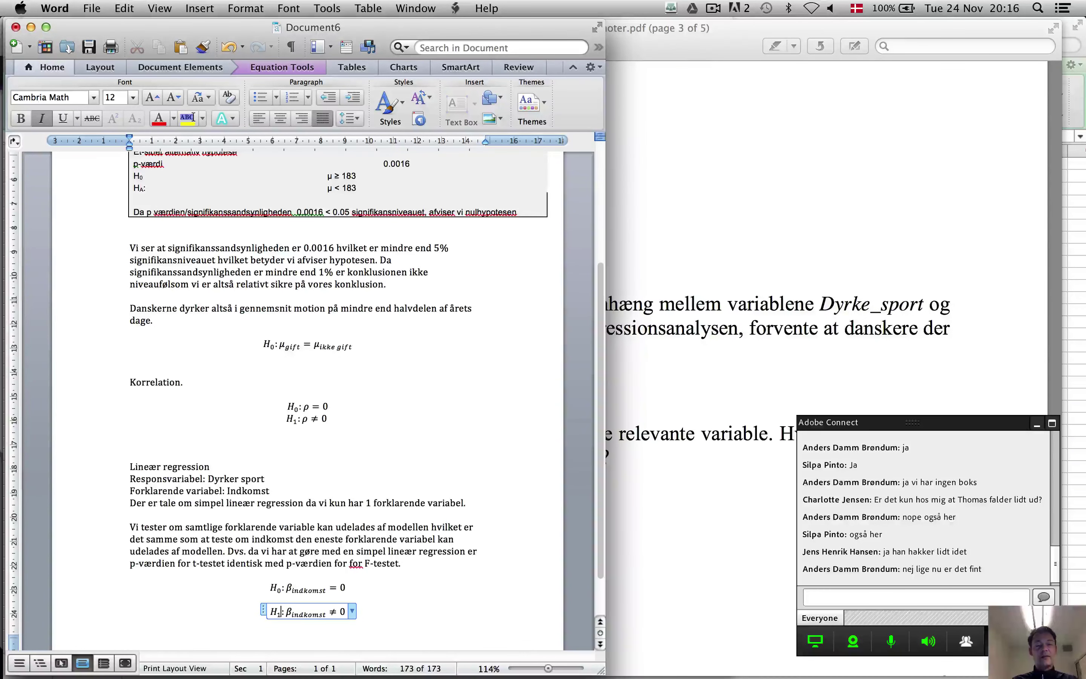
left_click(410, 614)
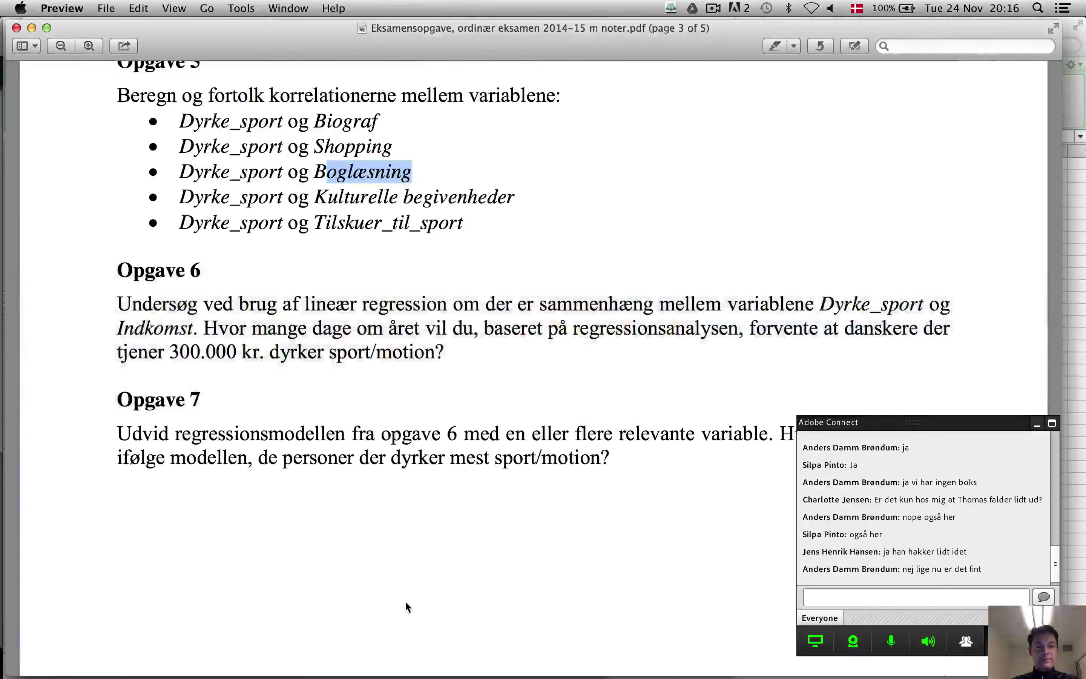
Switch to the FREESTAT workbook in Excel and inspect the p-value and parameter estimate for Indkomst
key("super+Tab")
key("super+Tab")
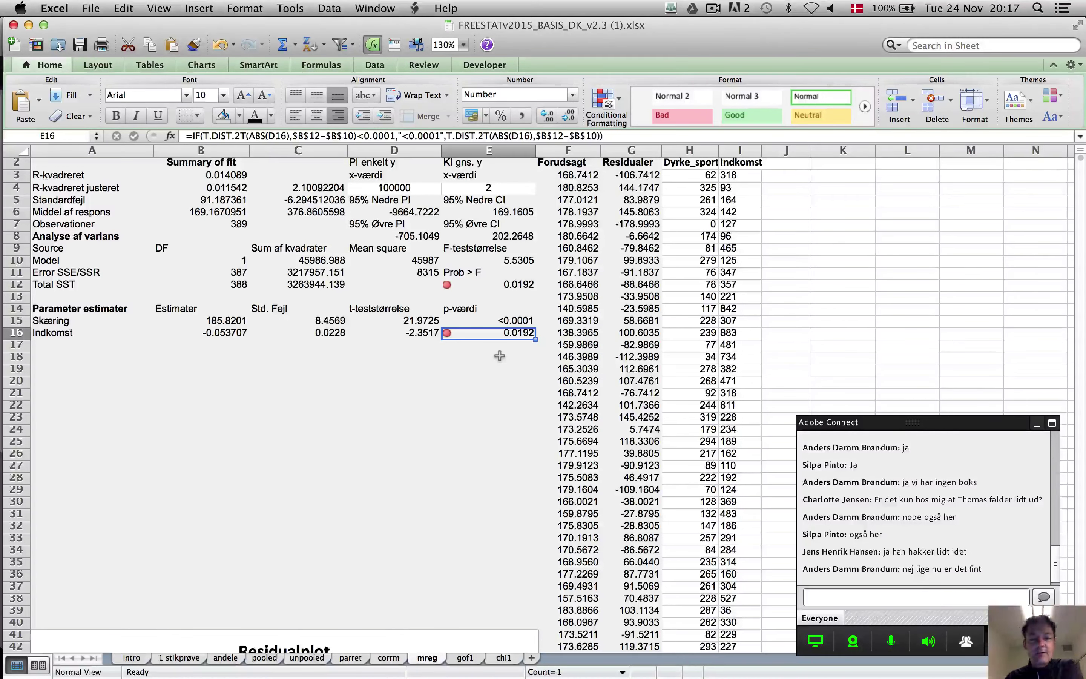
left_click(213, 337)
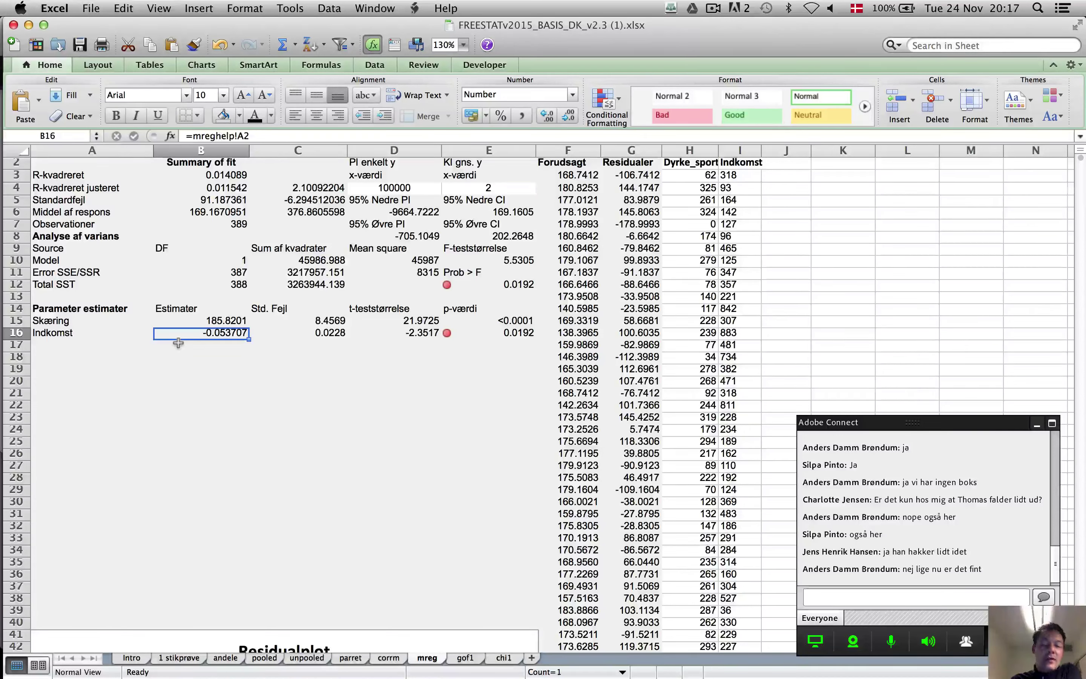
Switch to the exam assignment PDF in Preview and look through its pages for a description of the variables
key("super+Tab")
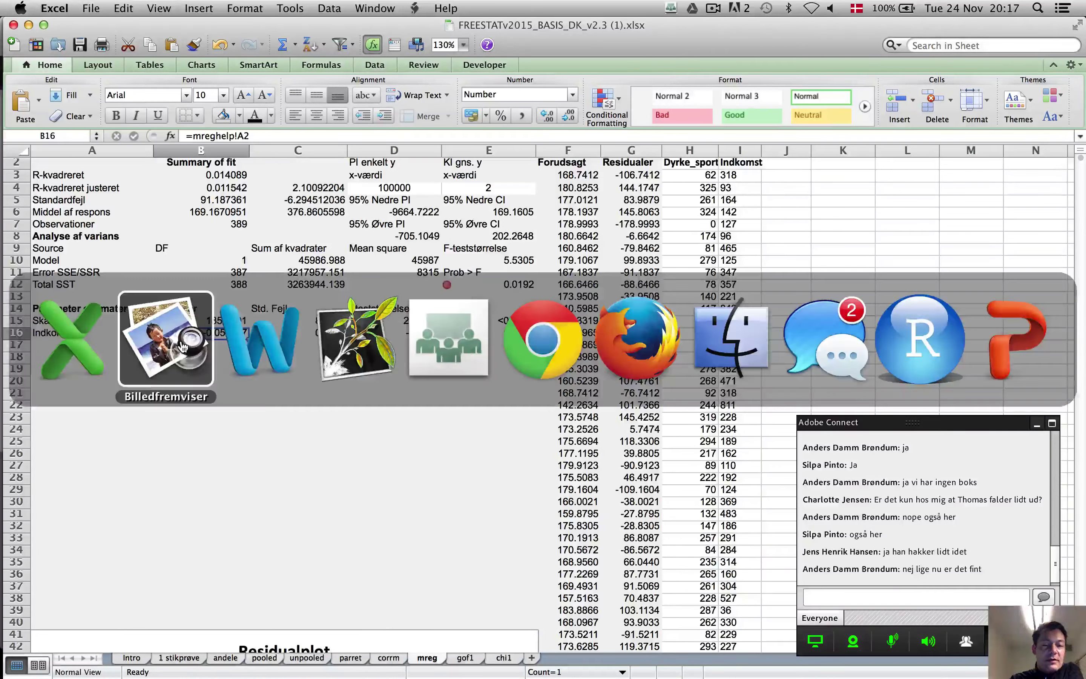
scroll(181, 342, "up", 15)
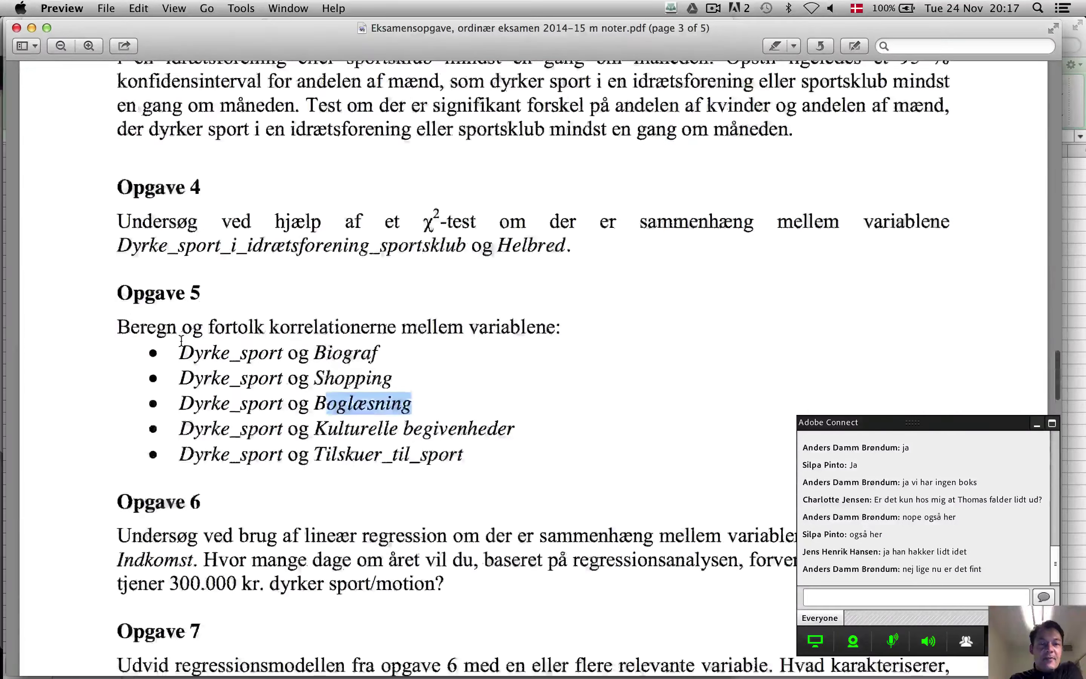
scroll(181, 340, "up", 15)
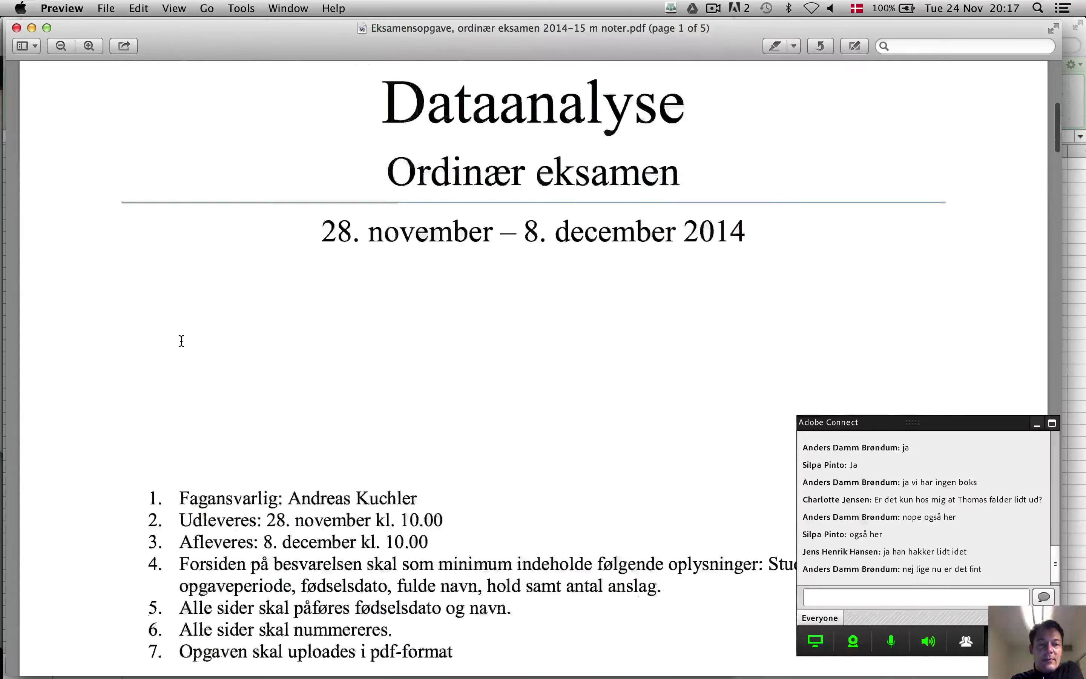
scroll(181, 341, "down", 10)
scroll(181, 341, "up", 10)
scroll(181, 341, "down", 15)
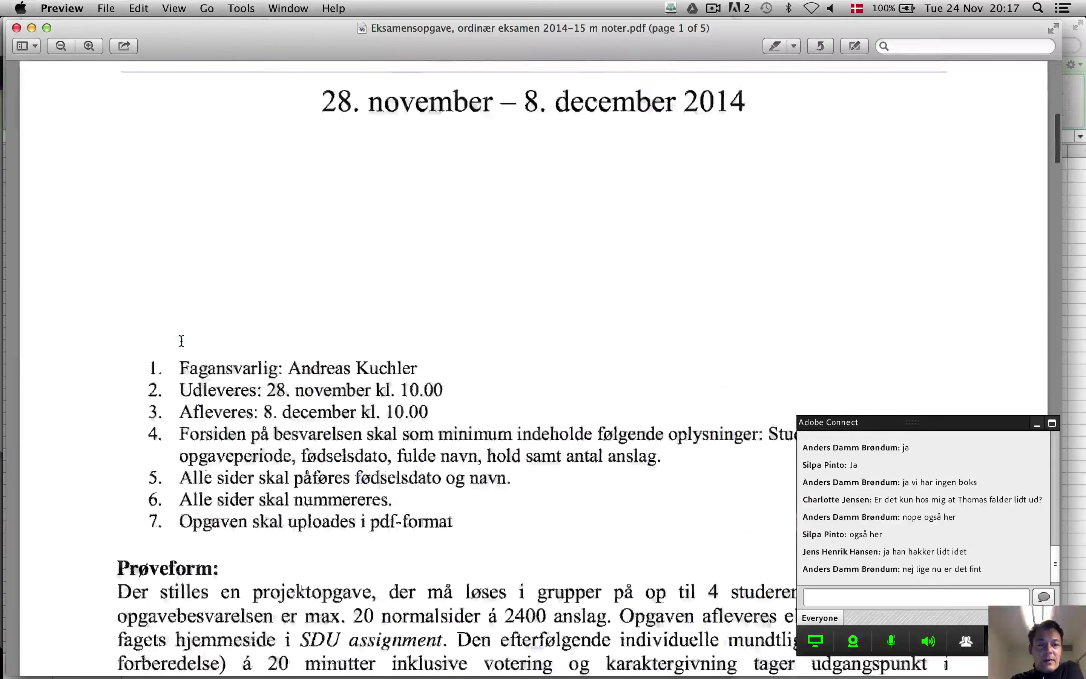
scroll(181, 341, "down", 3)
Open the Forklaring sheet of the exam data workbook in Excel and check the units of Indkomst and Dyrke_sport
key("super+Tab")
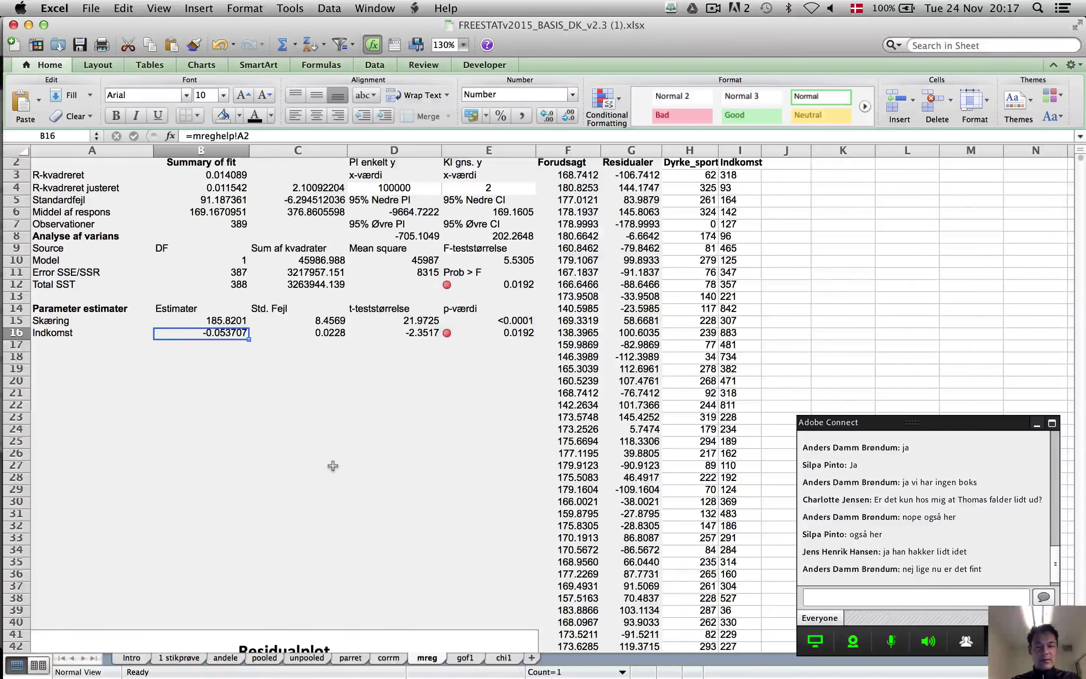
key("super+grave")
left_click(249, 658)
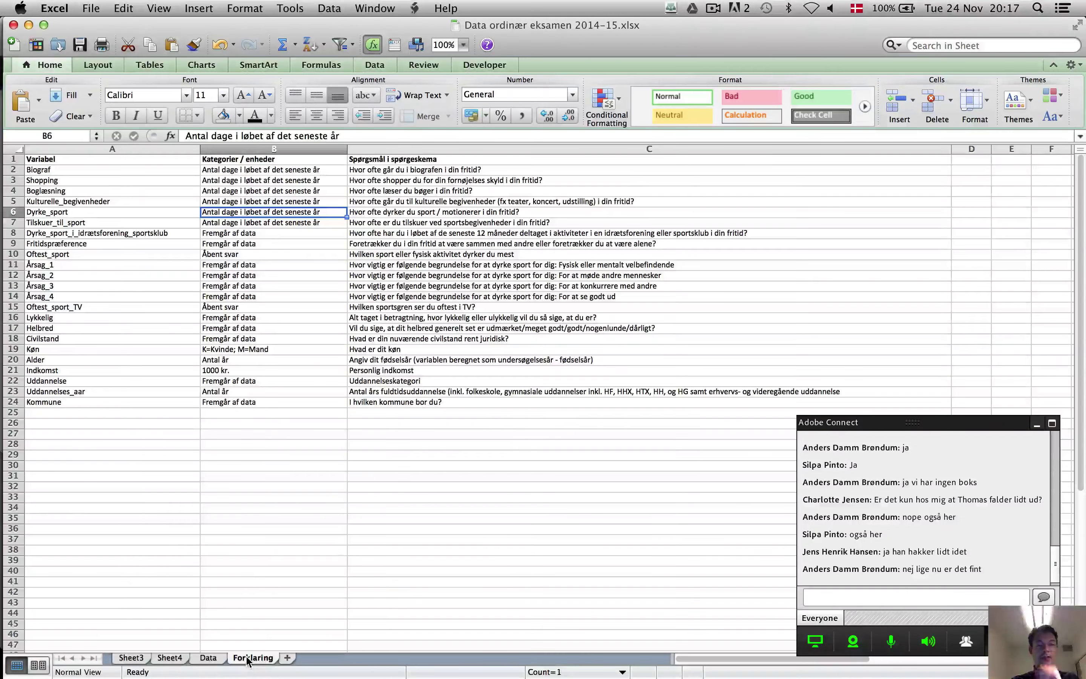
left_click(248, 372)
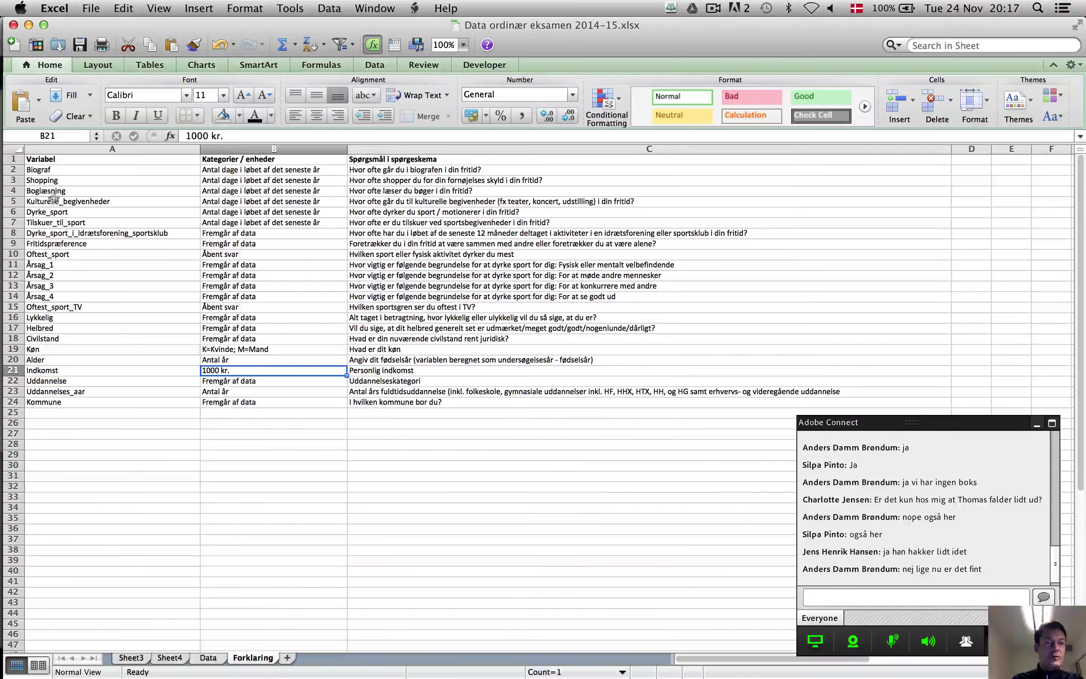
left_click(57, 212)
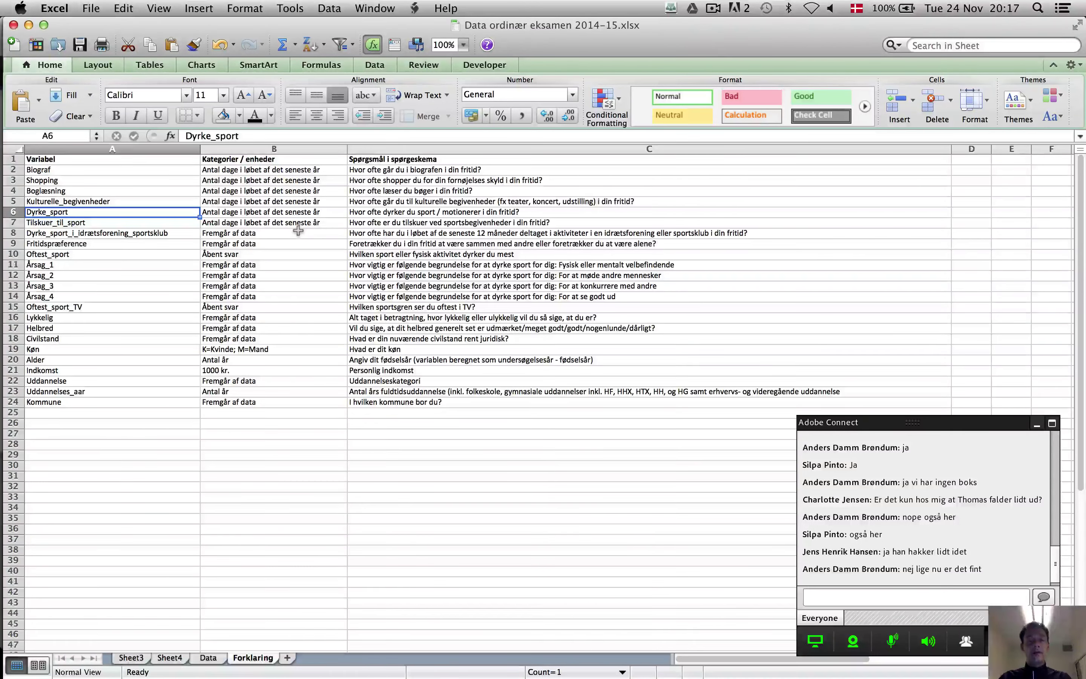
Return to the mreg regression output in the FREESTAT workbook and examine the residual plot
key("super+Tab")
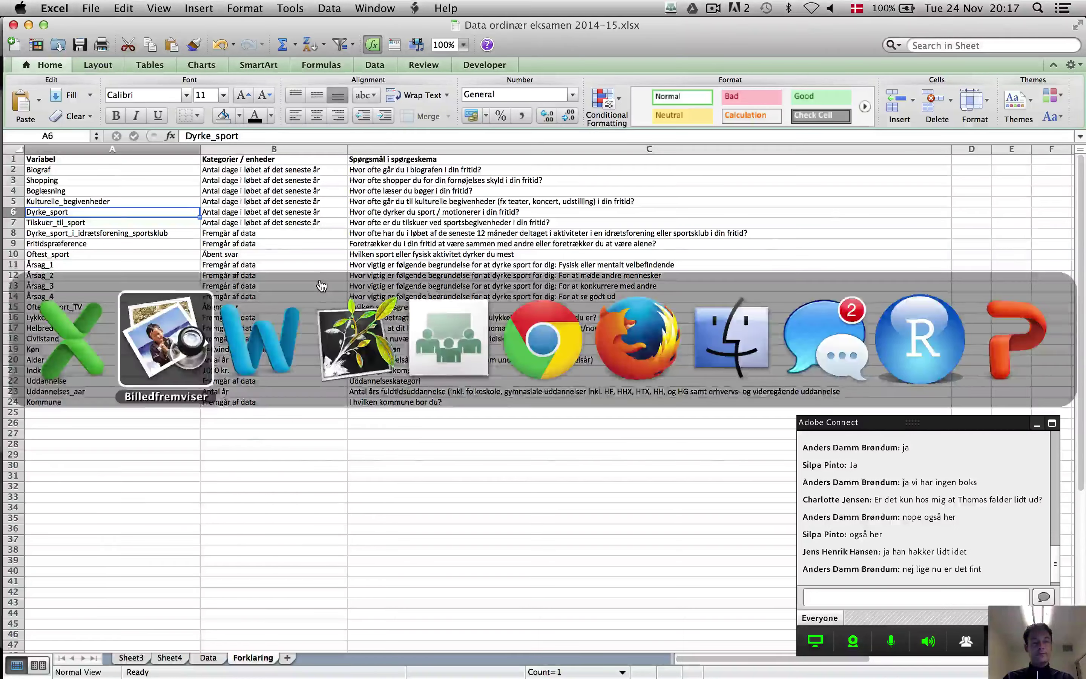
key("super+grave")
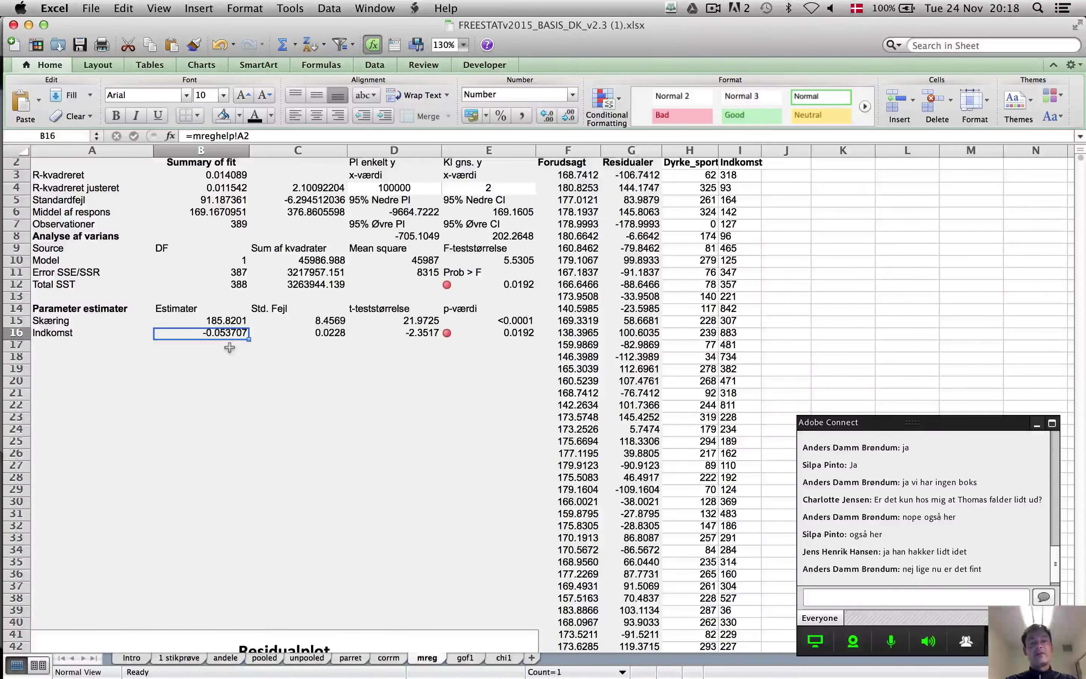
scroll(321, 415, "down", 5)
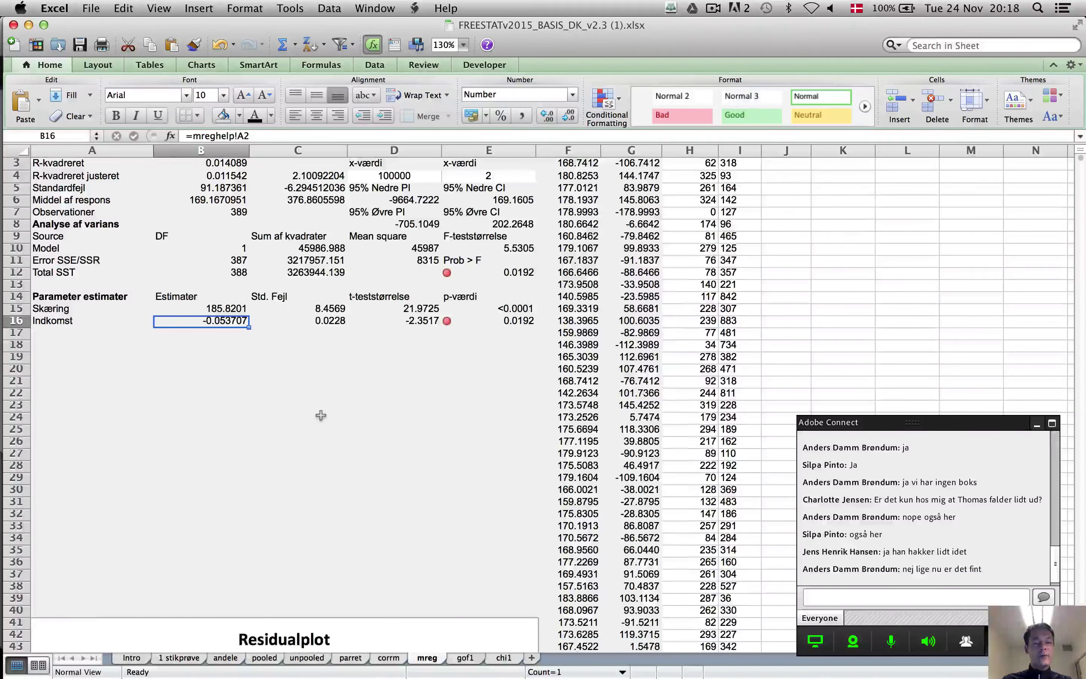
scroll(321, 415, "down", 5)
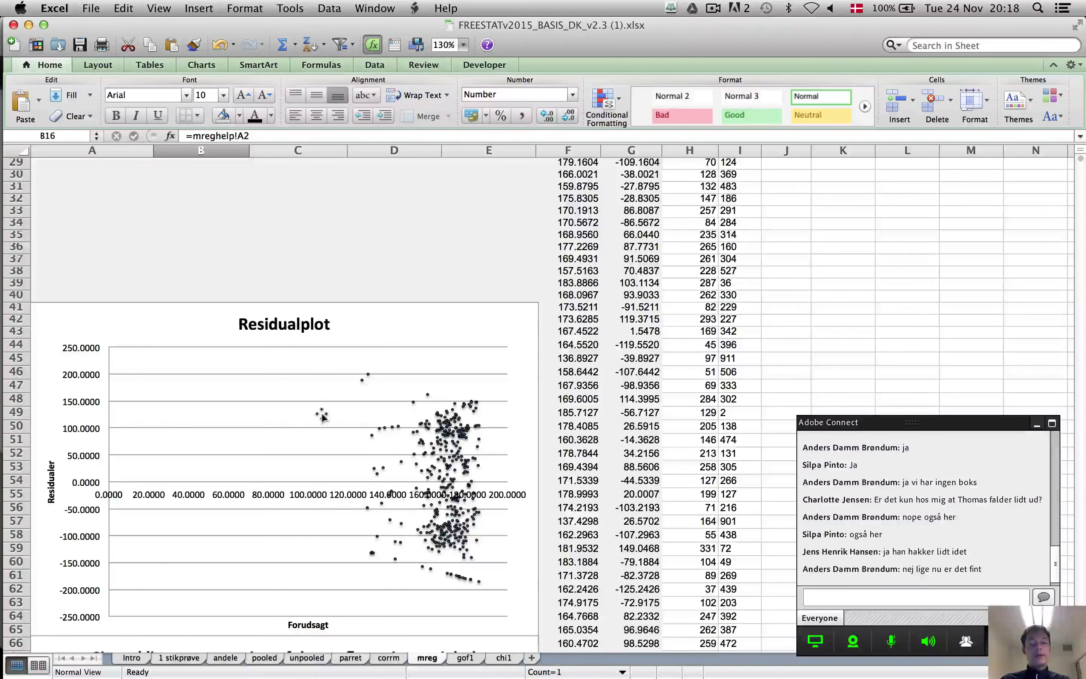
Switch to the hypotheses mind map in MindNode Pro and review the assumption checks for linear regression
key("super+Tab")
key("super+Tab")
key("super+Tab")
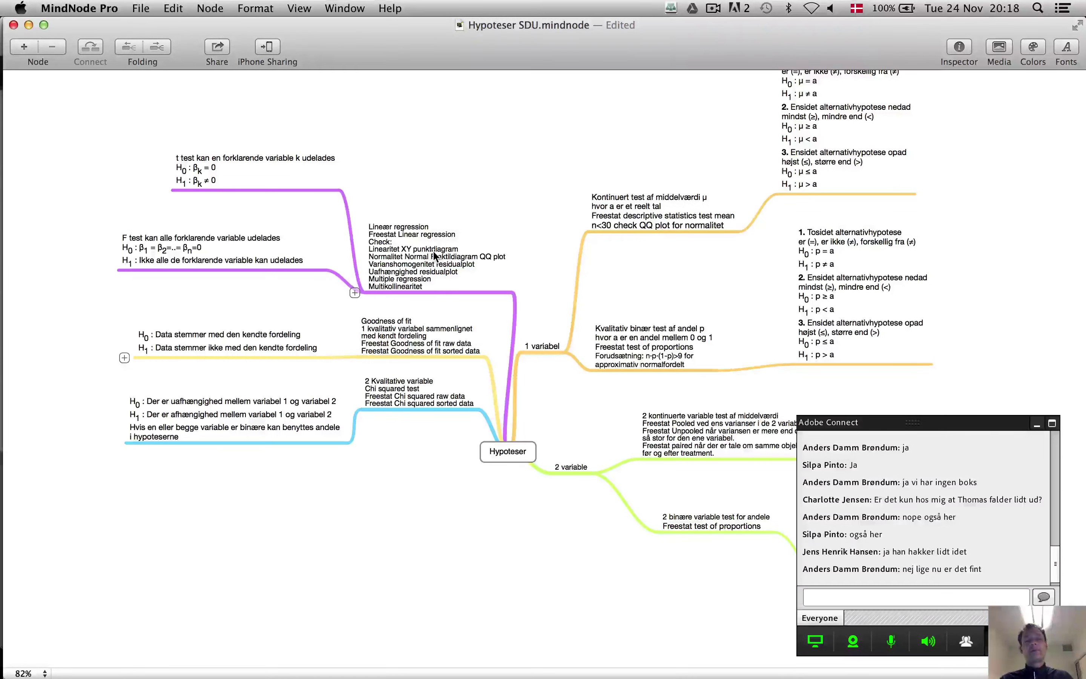
Return to Excel and examine the scatter plot of Dyrke_sport against Indkomst for linearity
key("super+Tab")
scroll(433, 253, "down", 5)
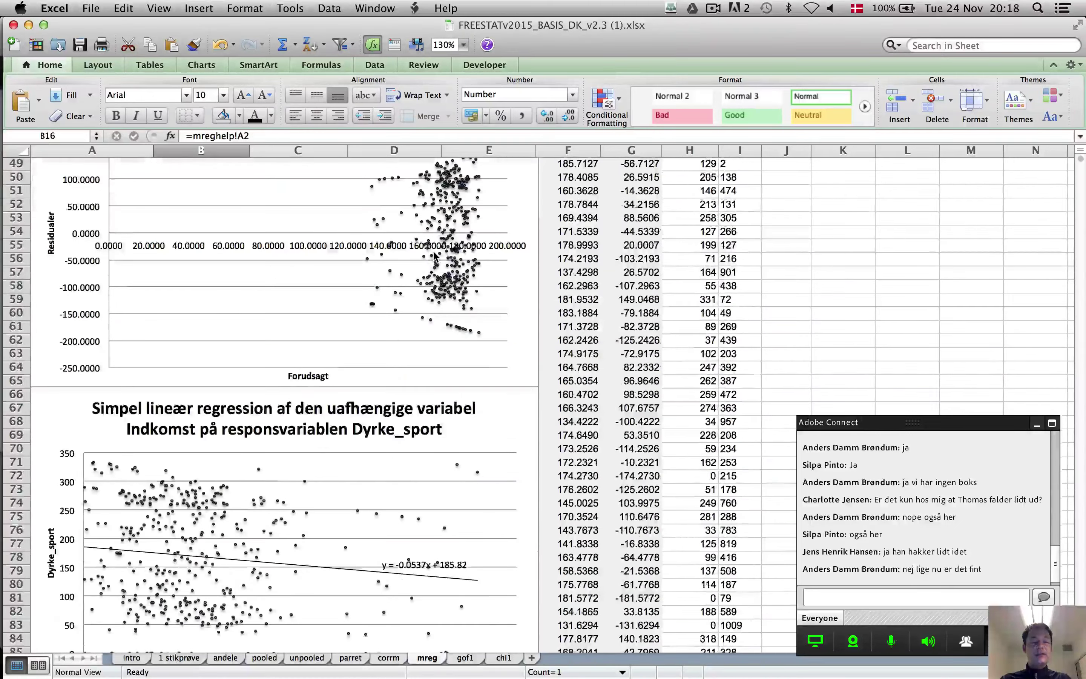
scroll(434, 253, "down", 2)
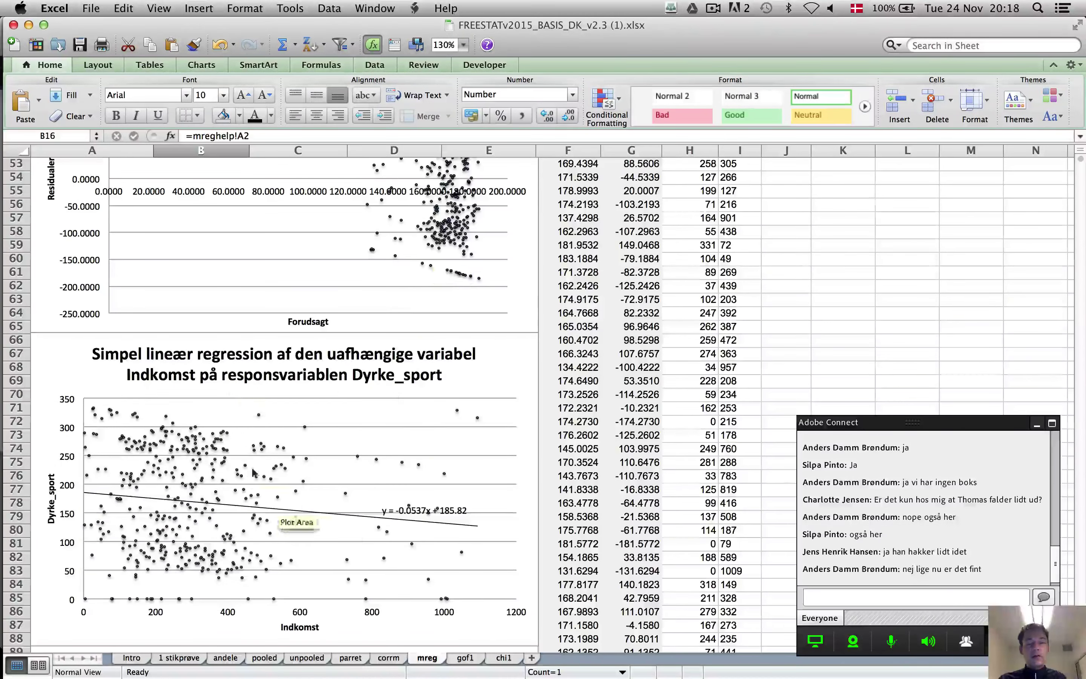
Copy the scatter plot of Dyrke_sport against Indkomst from the mreg sheet and switch to the Word document
left_click(95, 379)
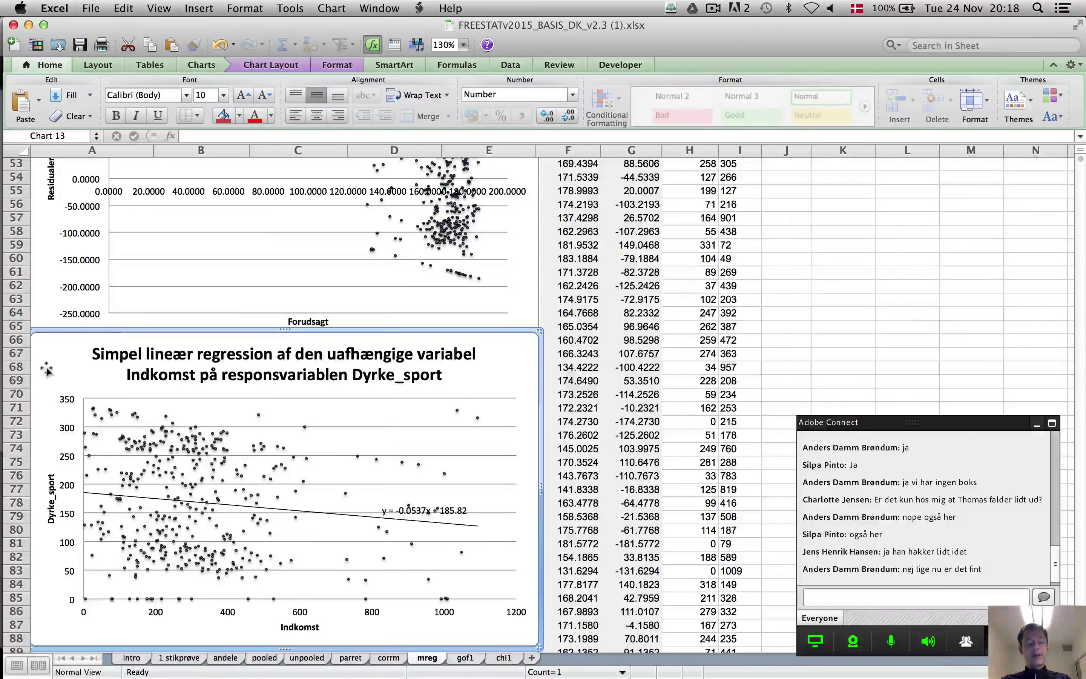
key("super+Tab")
key("super+Tab")
key("super+Tab")
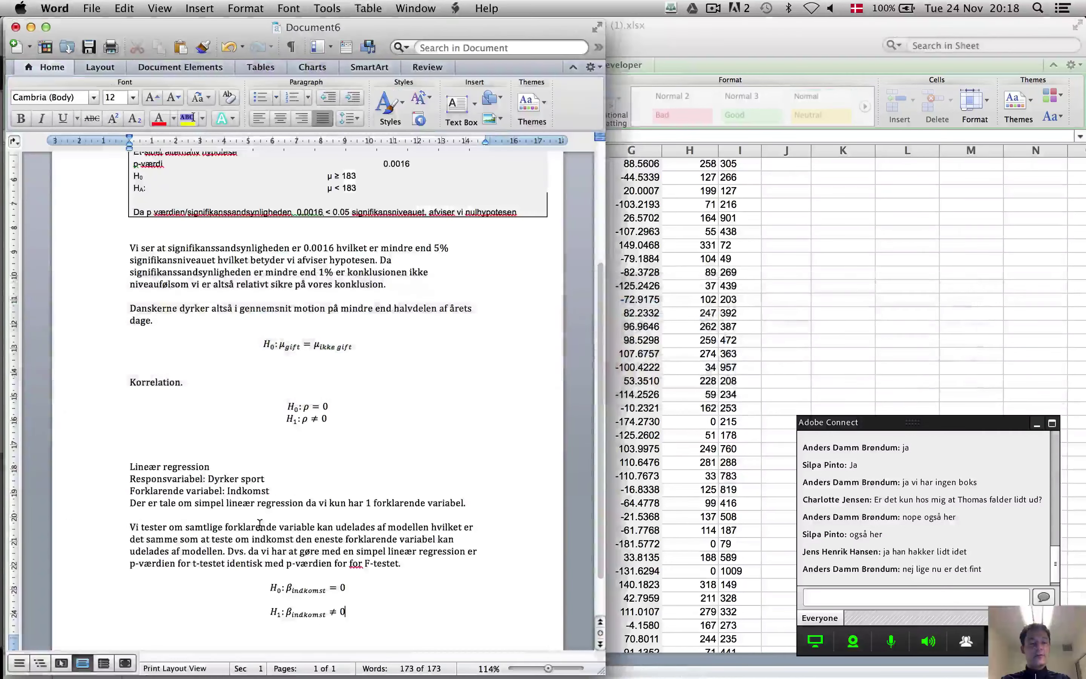
Start a new page after the regression hypotheses and add the heading "Check af forudsætninger:" followed by a blank line
key("super+Return")
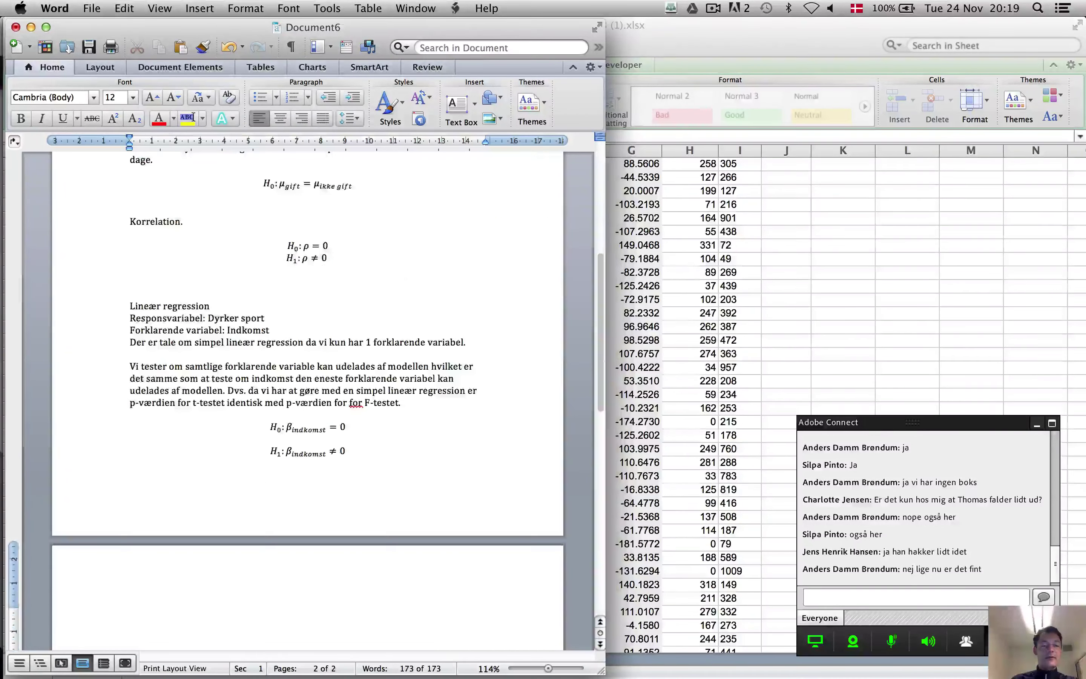
type("Ck")
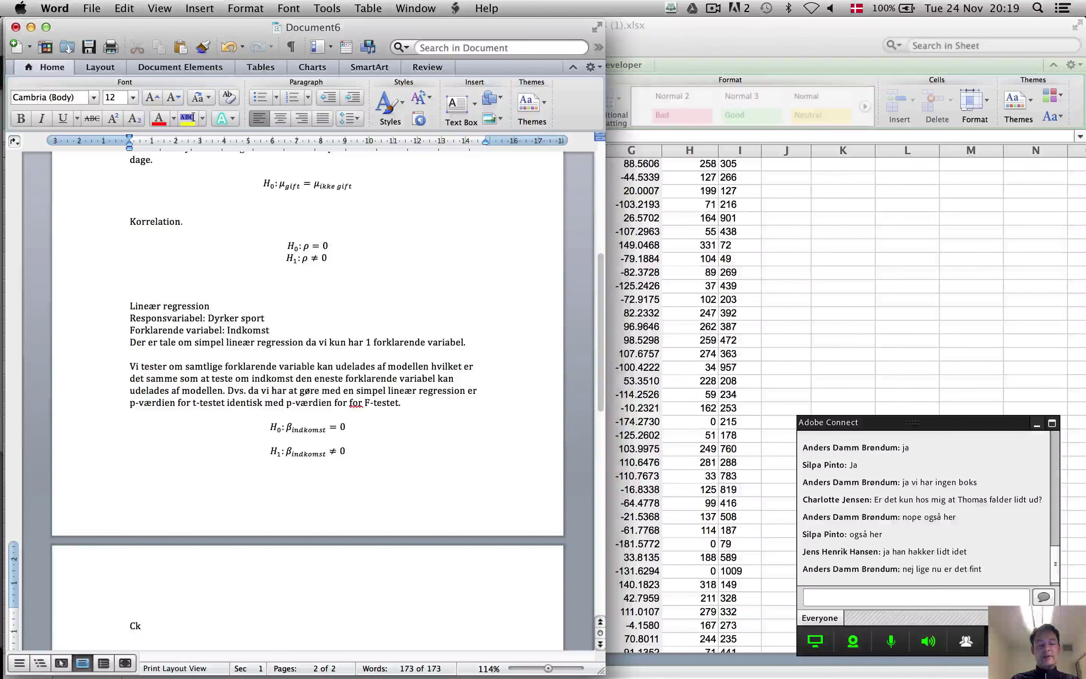
type("he")
key("BackSpace")
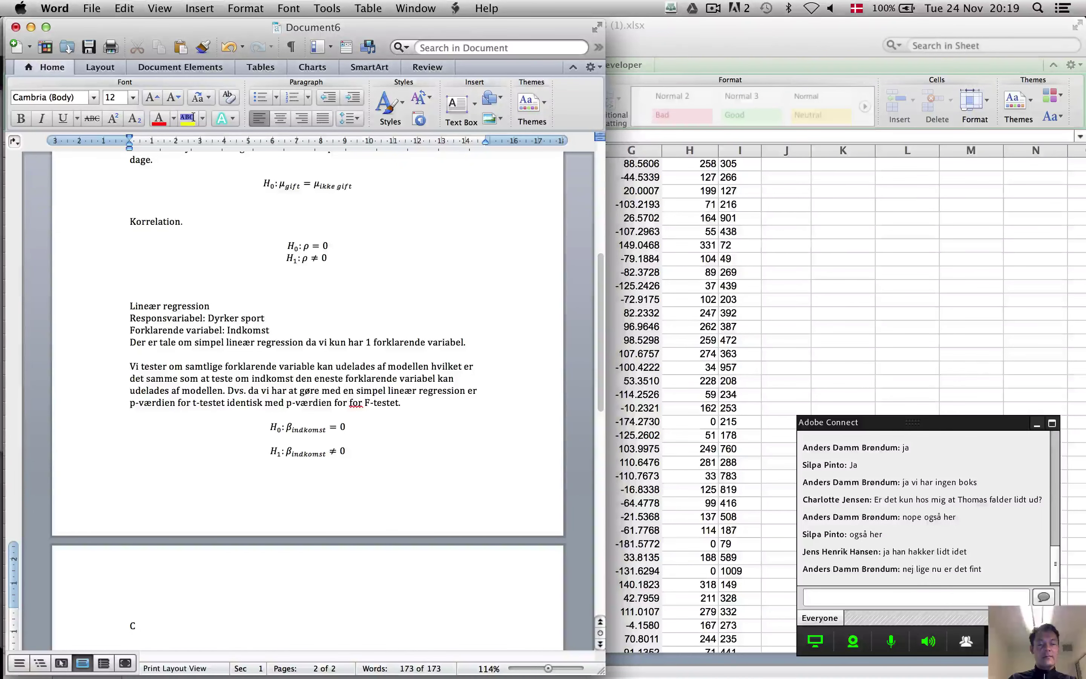
type("ck af f")
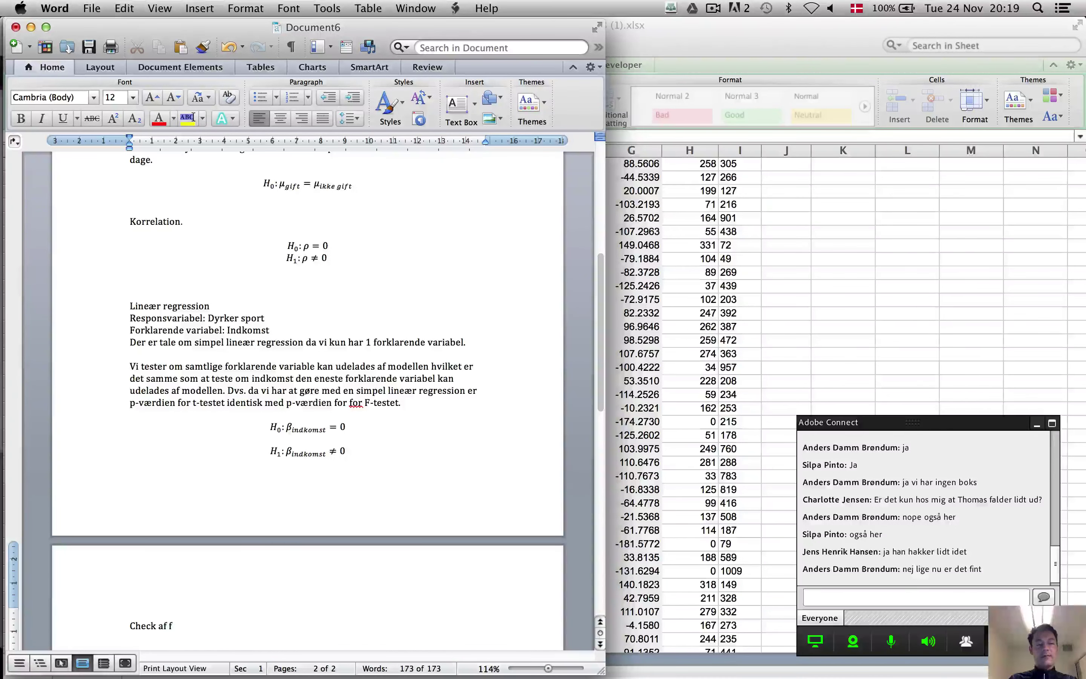
type("orudsætnin")
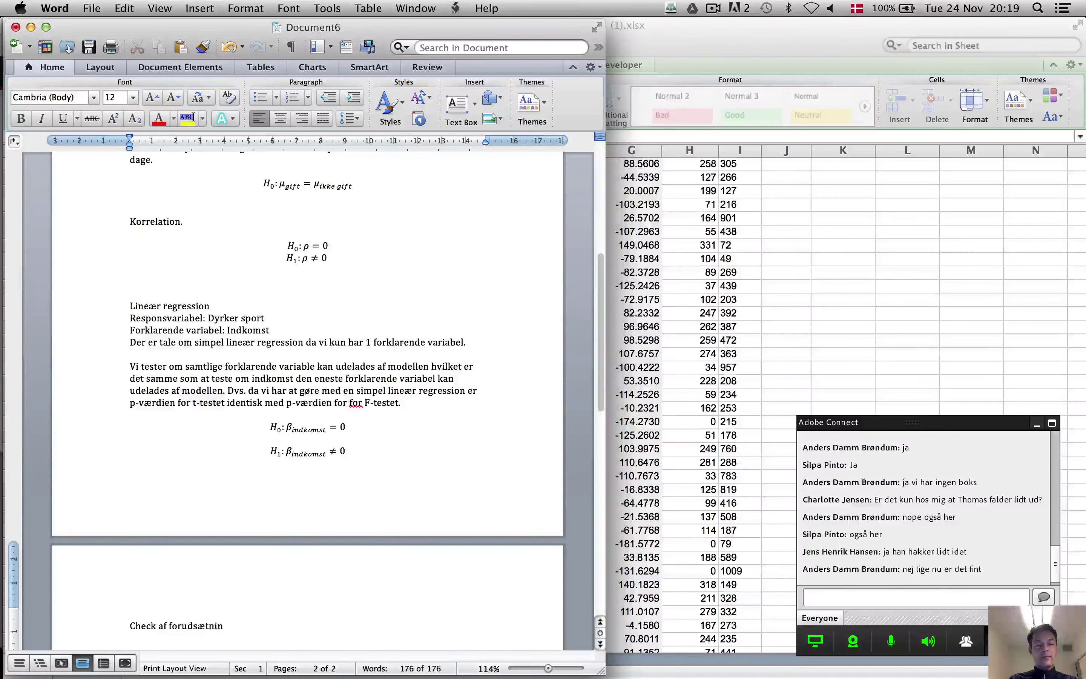
type("ger:")
key("Return")
key("Return")
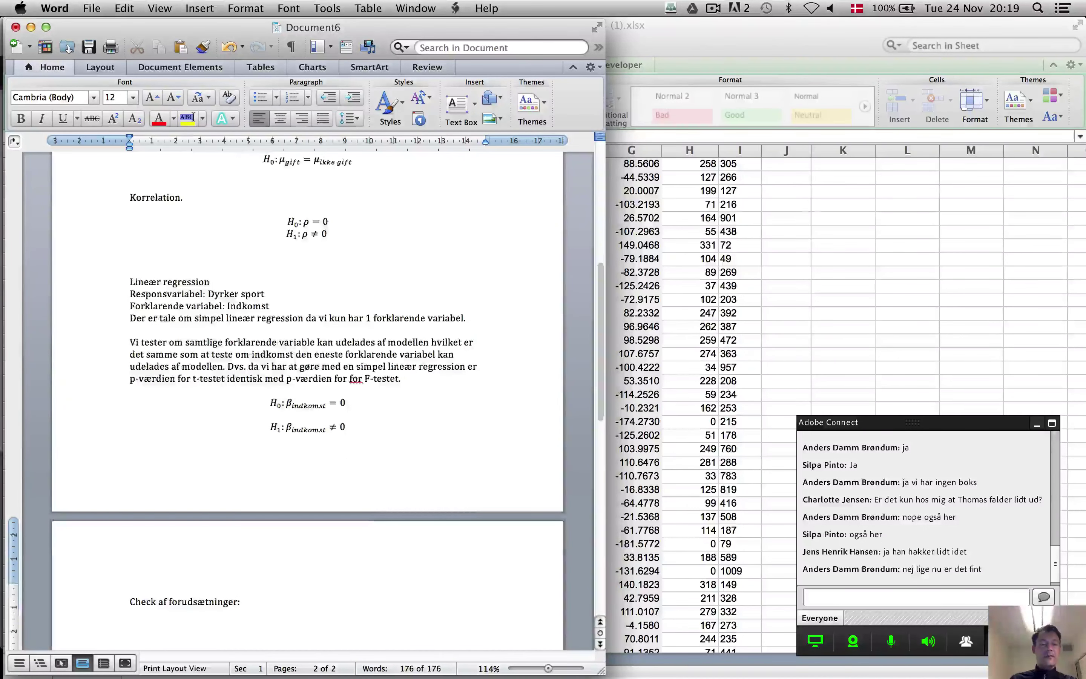
Write the line "Linearitet undersøges vha. et xy punktdiagram:" under the assumptions heading
type("Line")
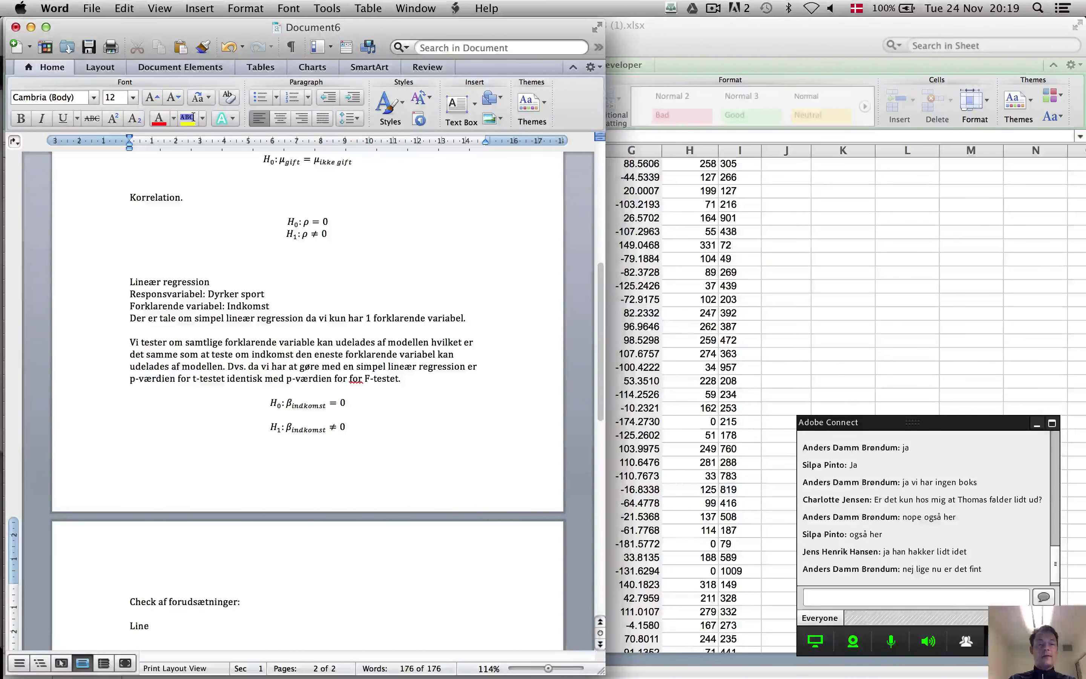
type("aritet")
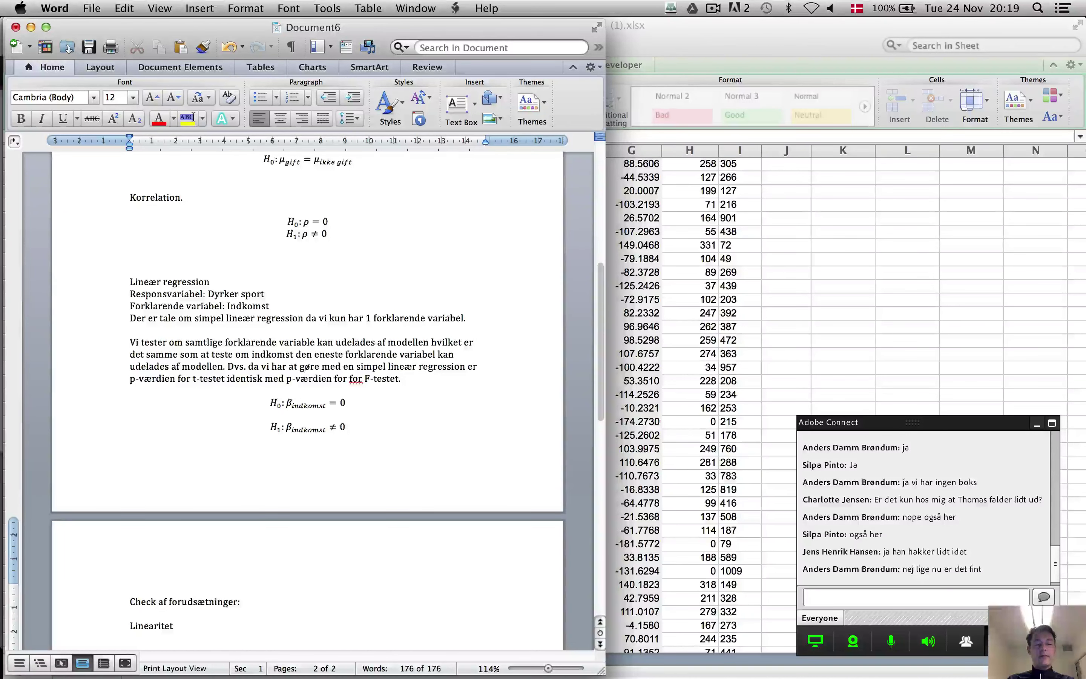
type(" unders")
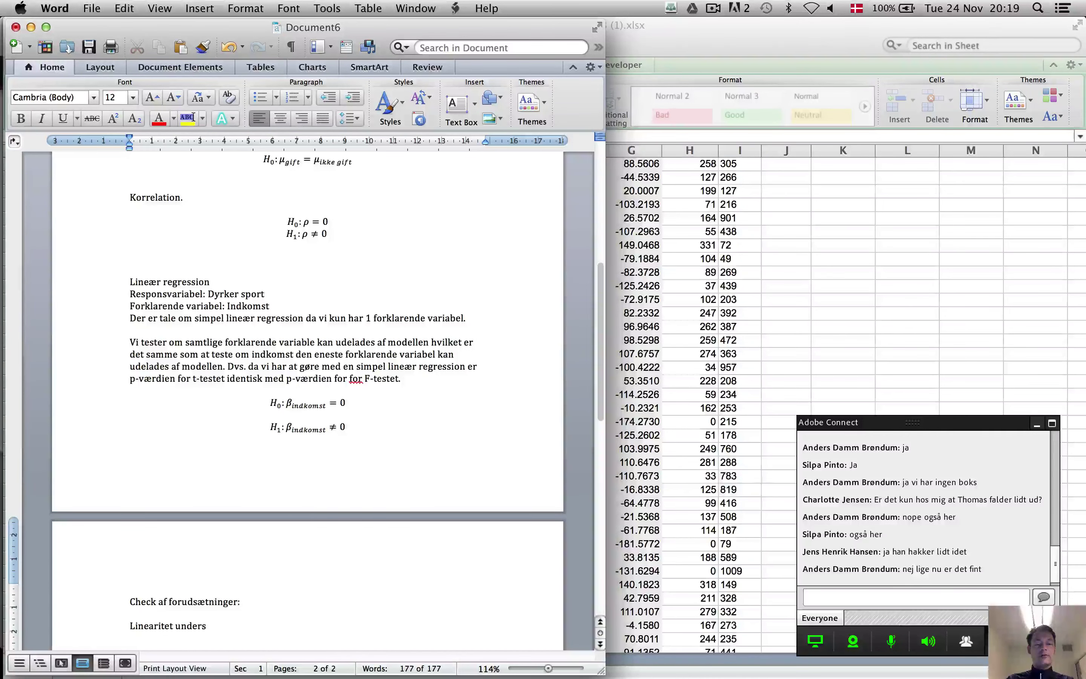
type("øges ved")
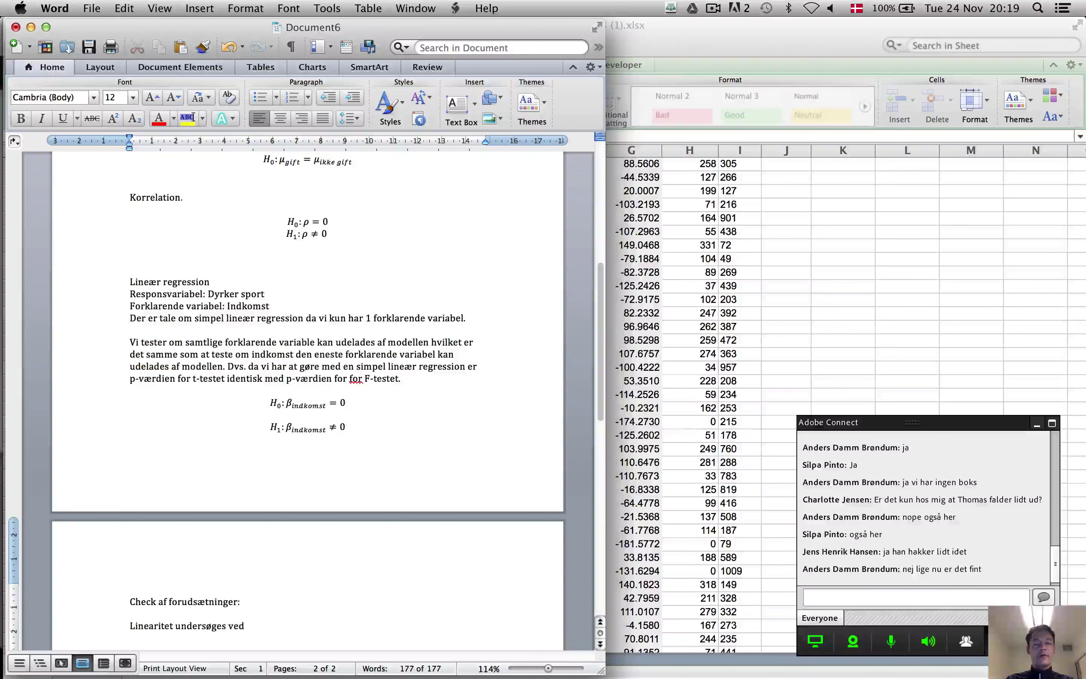
key("BackSpace")
key("BackSpace")
type("ha.")
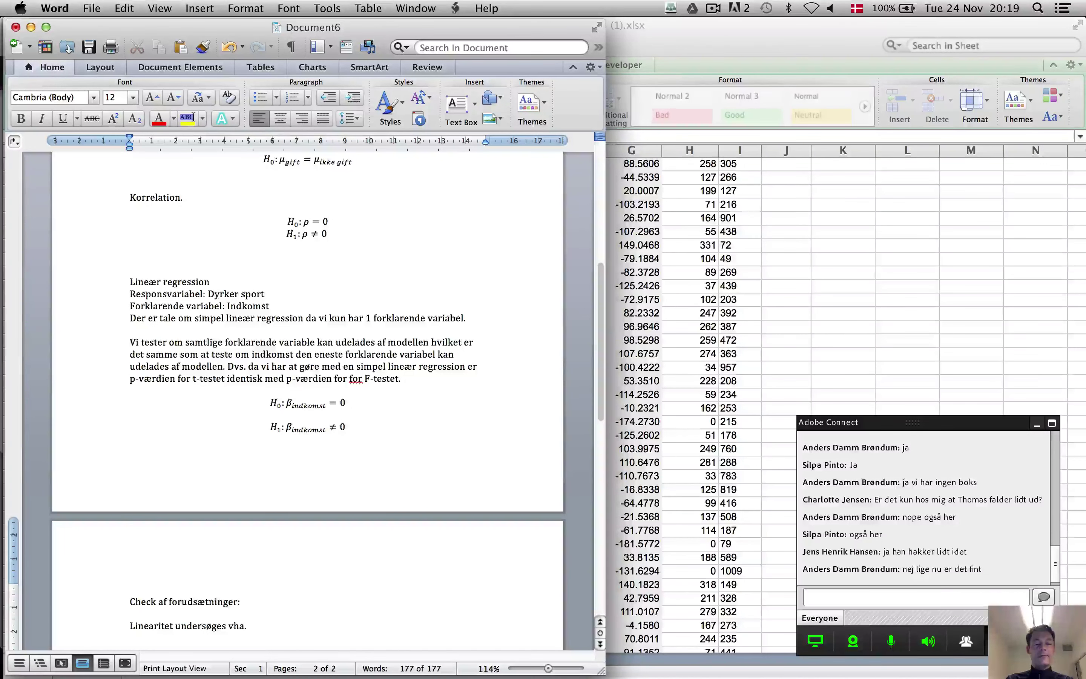
type(" et")
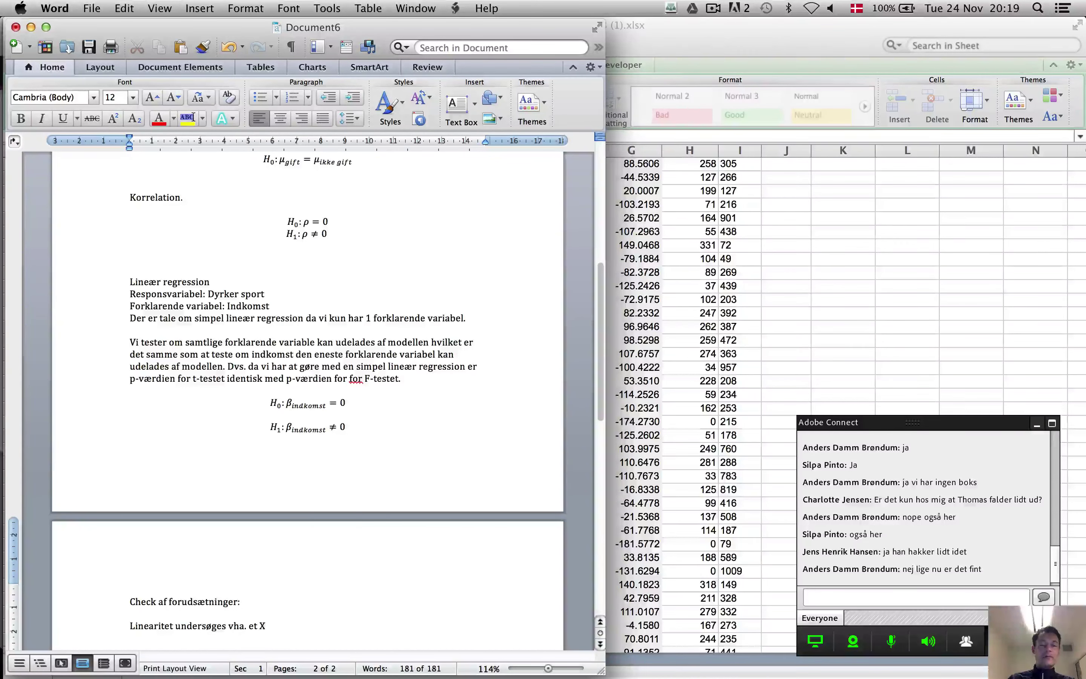
type("xy pu")
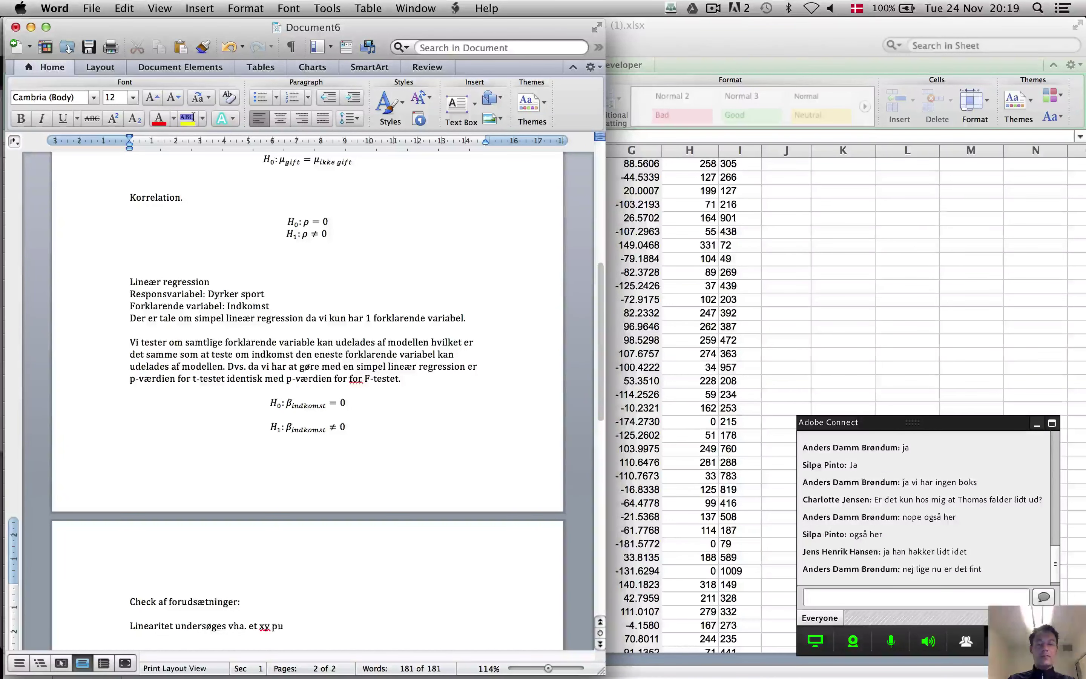
type("knkt")
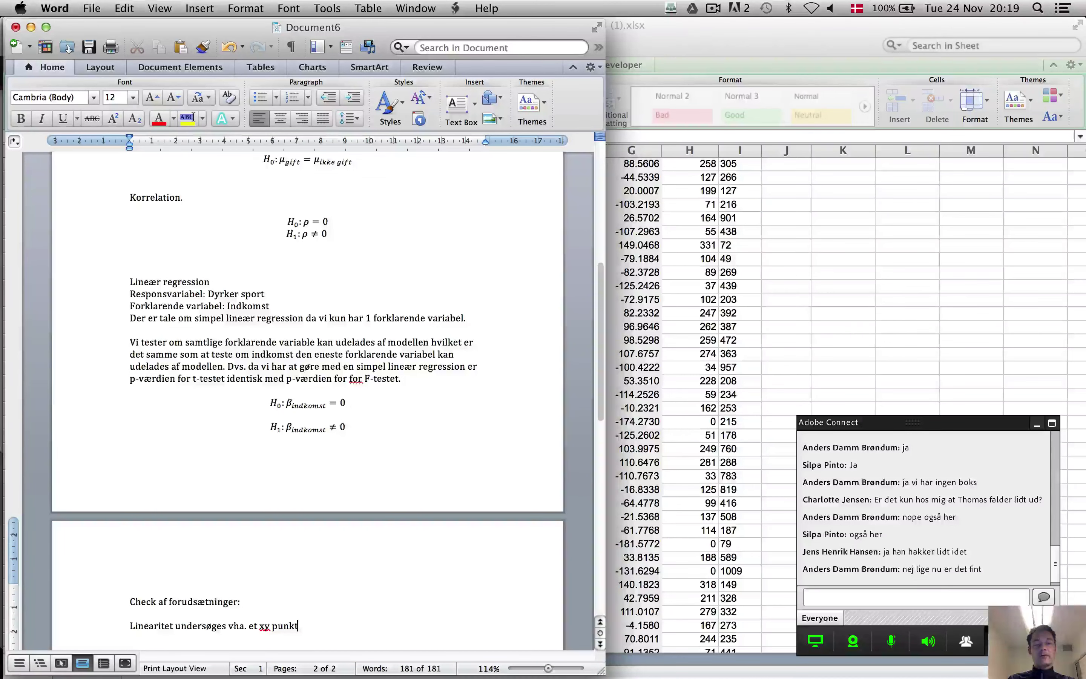
type("diagram")
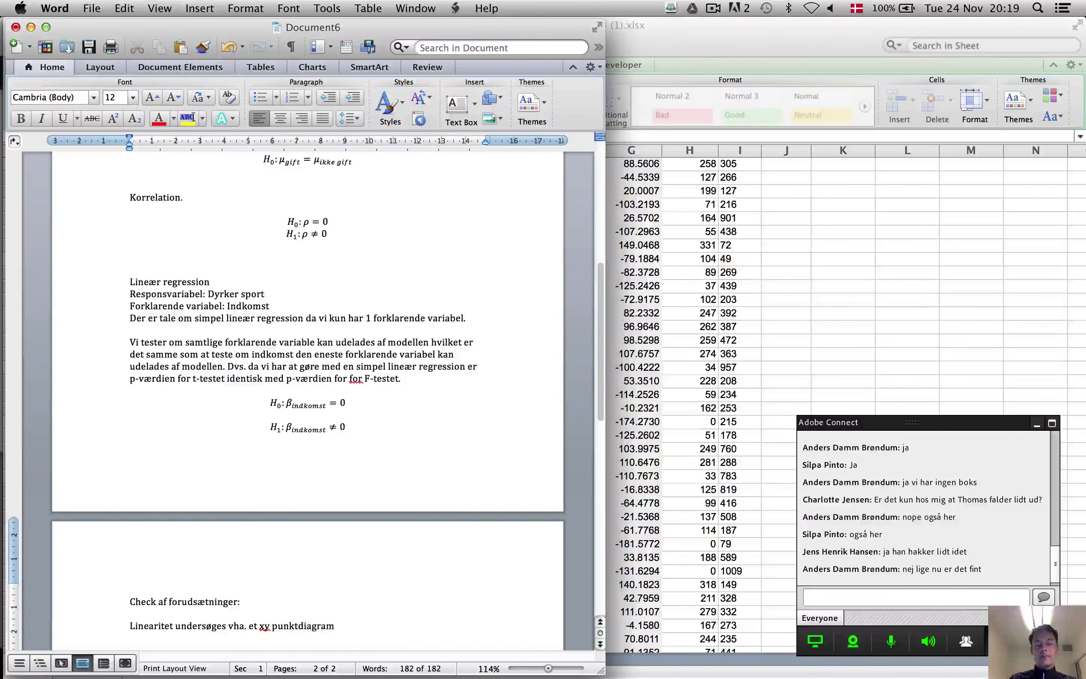
type(":")
Paste the copied scatter plot below the linearity line and start a new paragraph after it
key("Return")
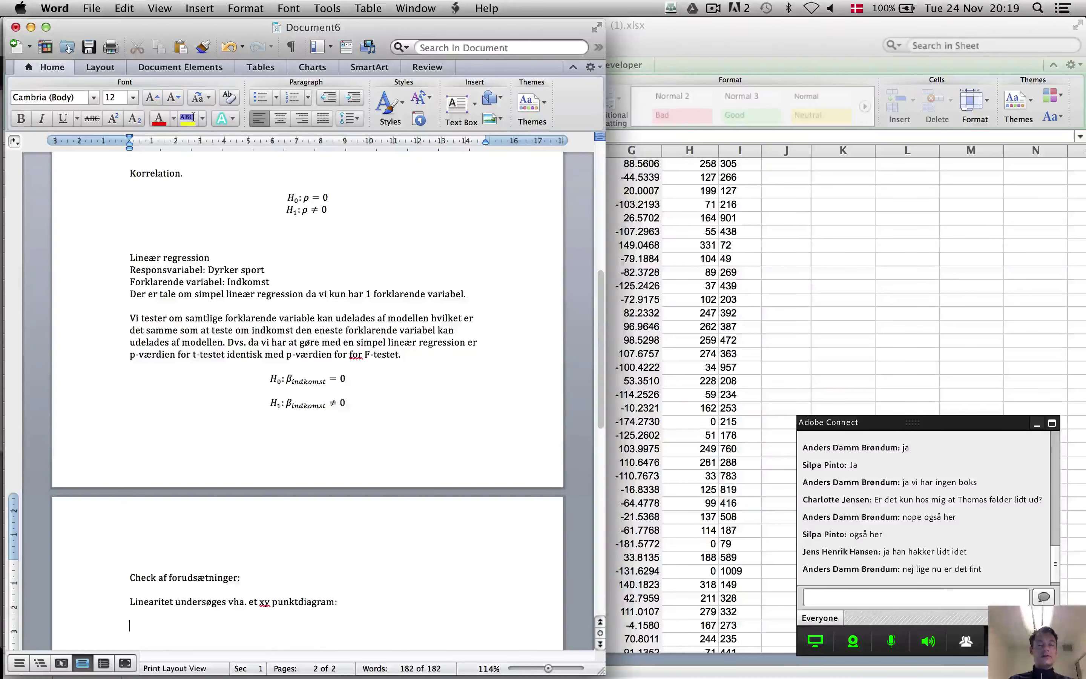
key("cmd+v")
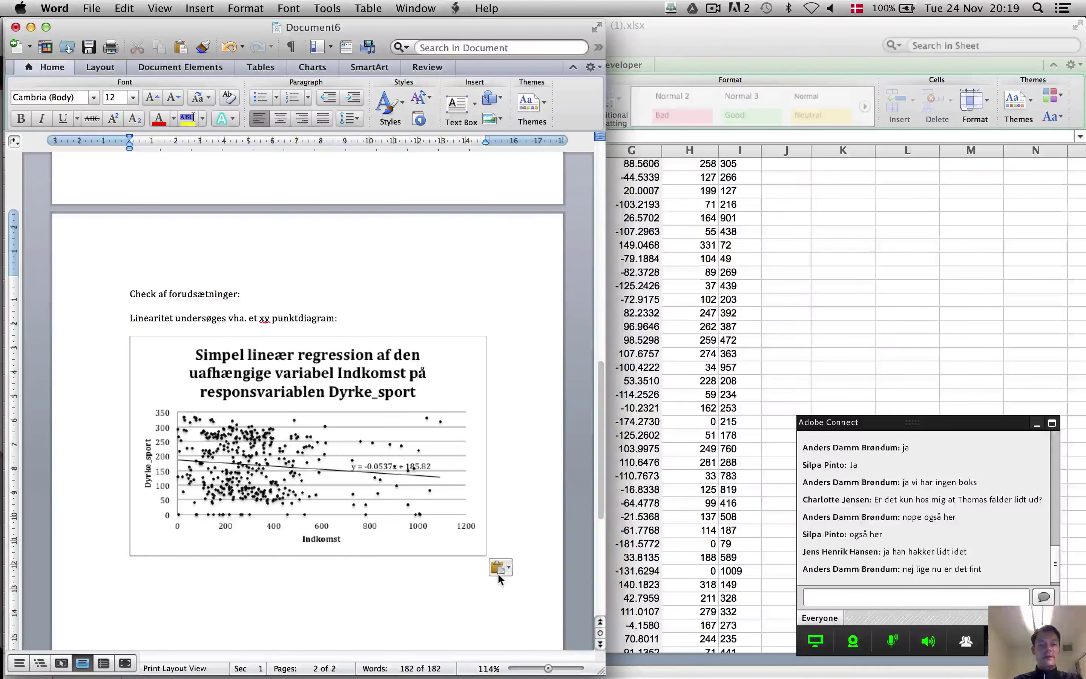
key("Return")
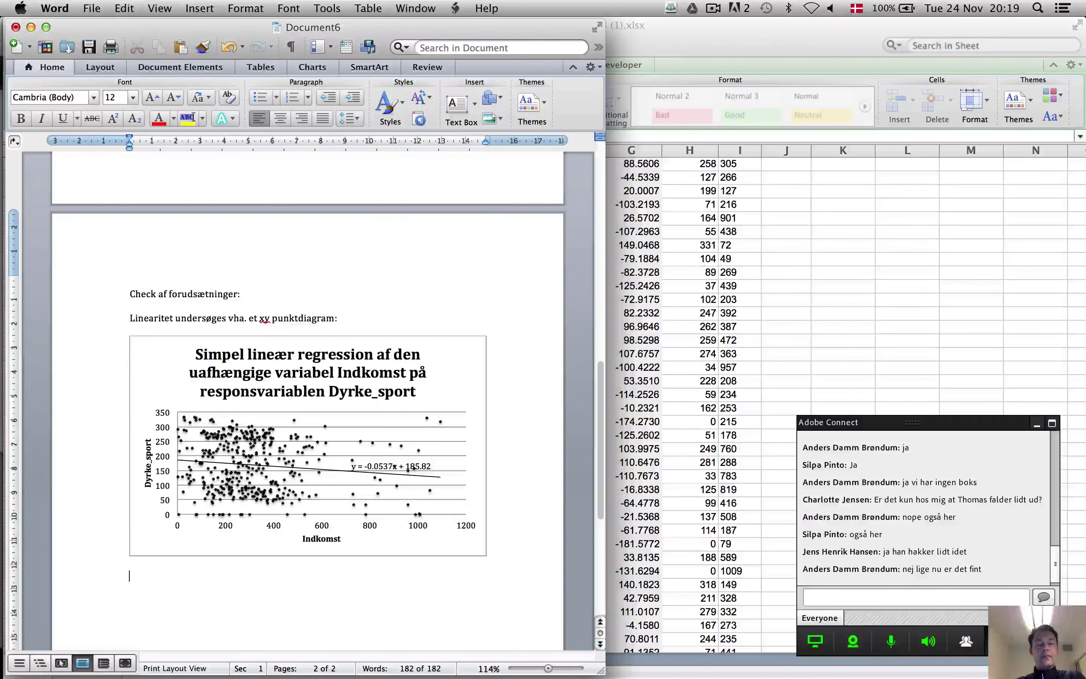
Write "Der er ikke en tydelig linær sammenhæng mellem forklarende variabel og responsvariablen" below the scatter plot
type("Der")
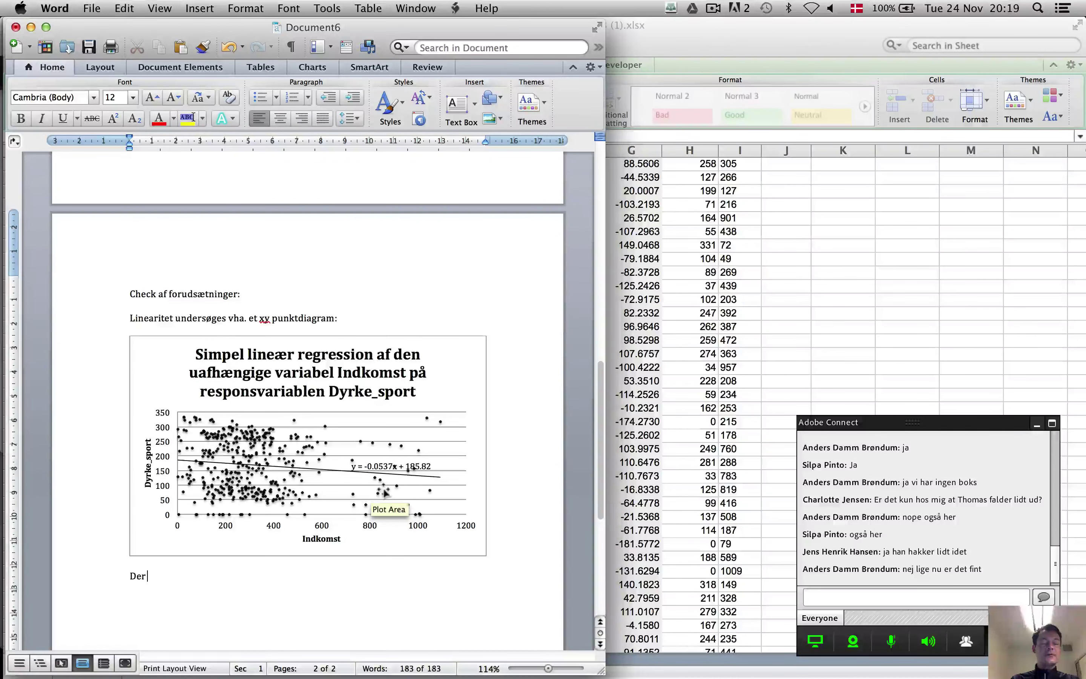
type("er")
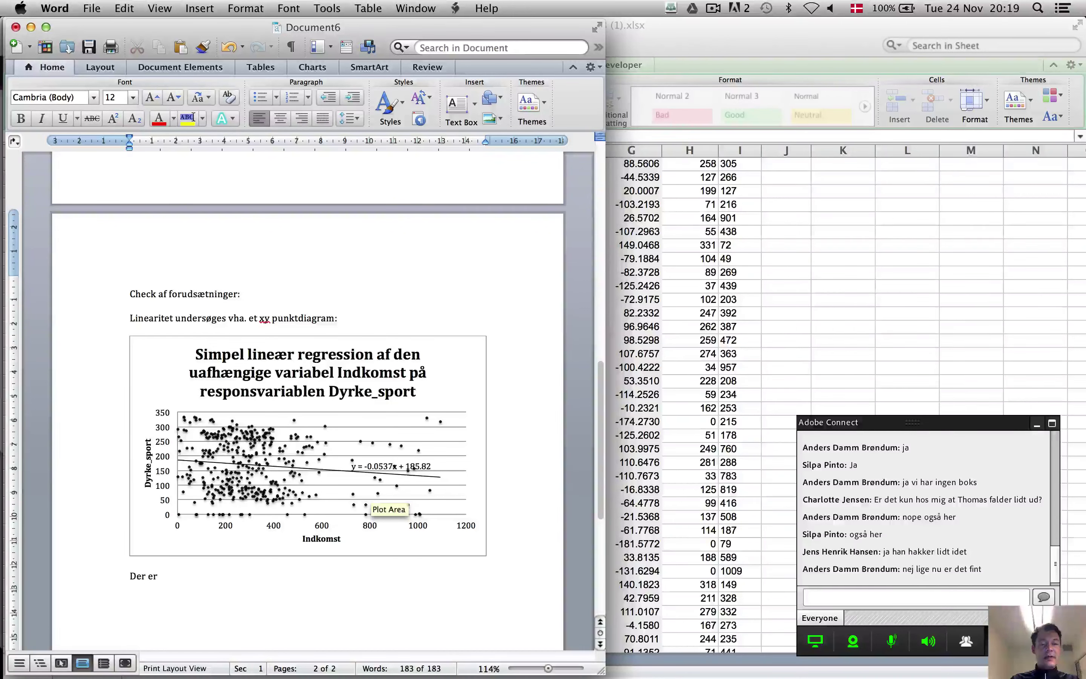
type(" ikke en t")
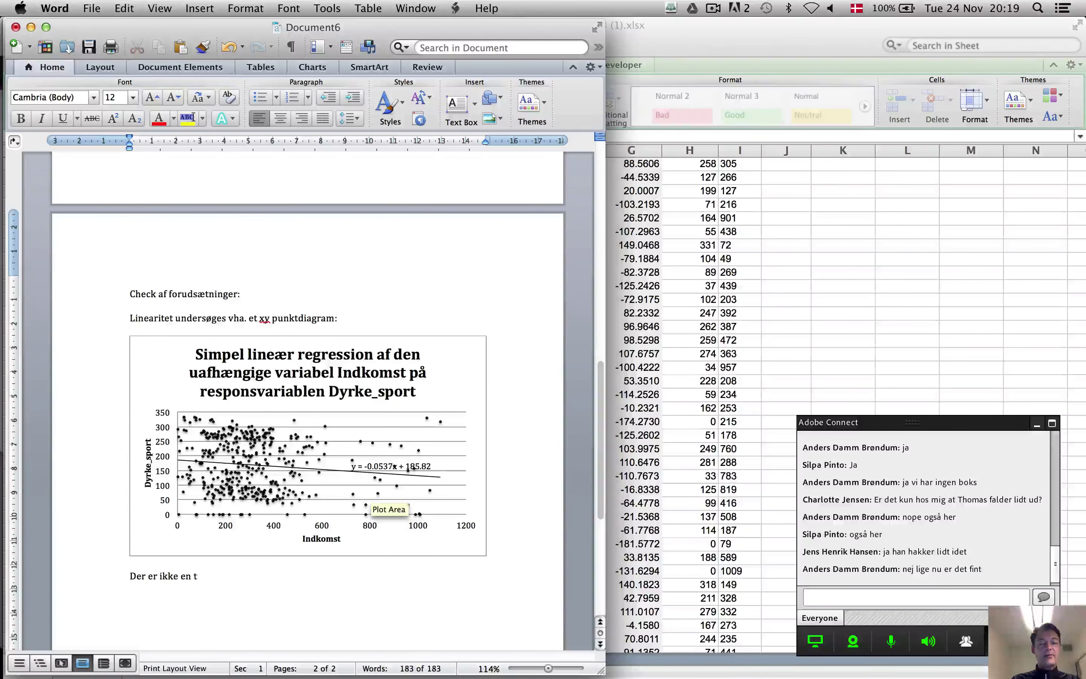
type("ydelig")
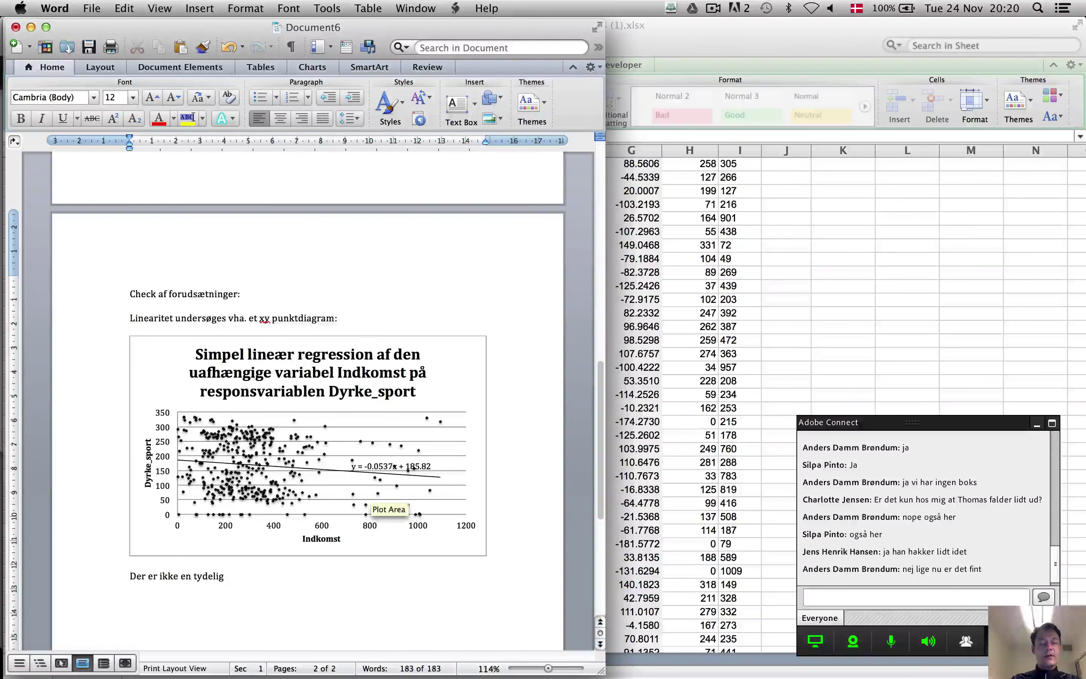
type(" linær")
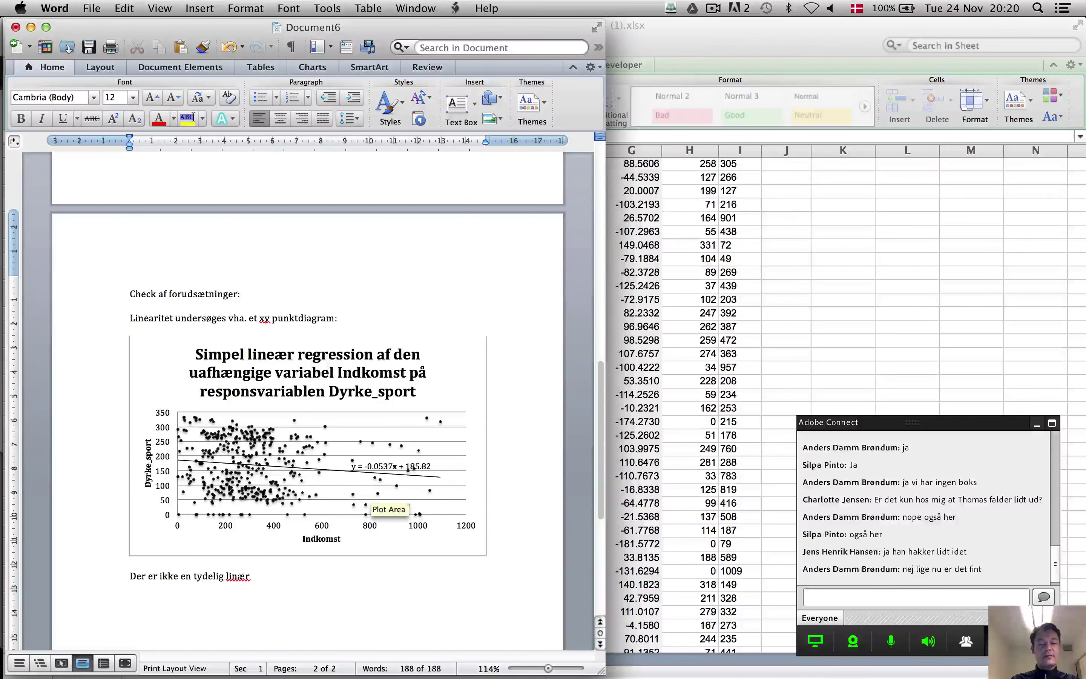
type(" sammen")
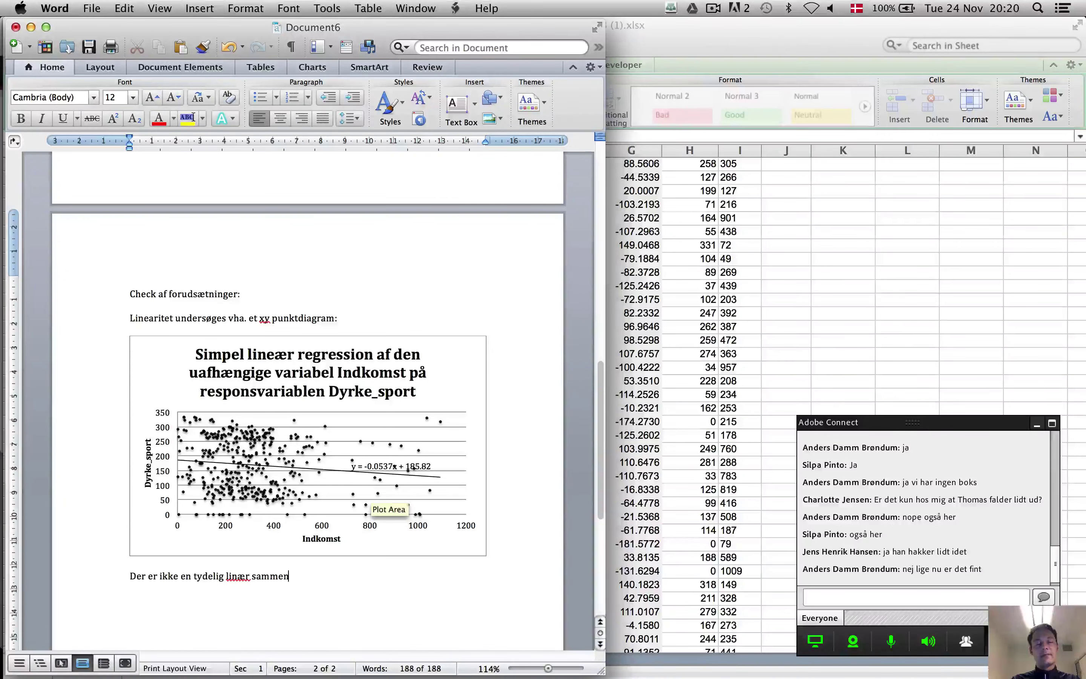
type("hæng me")
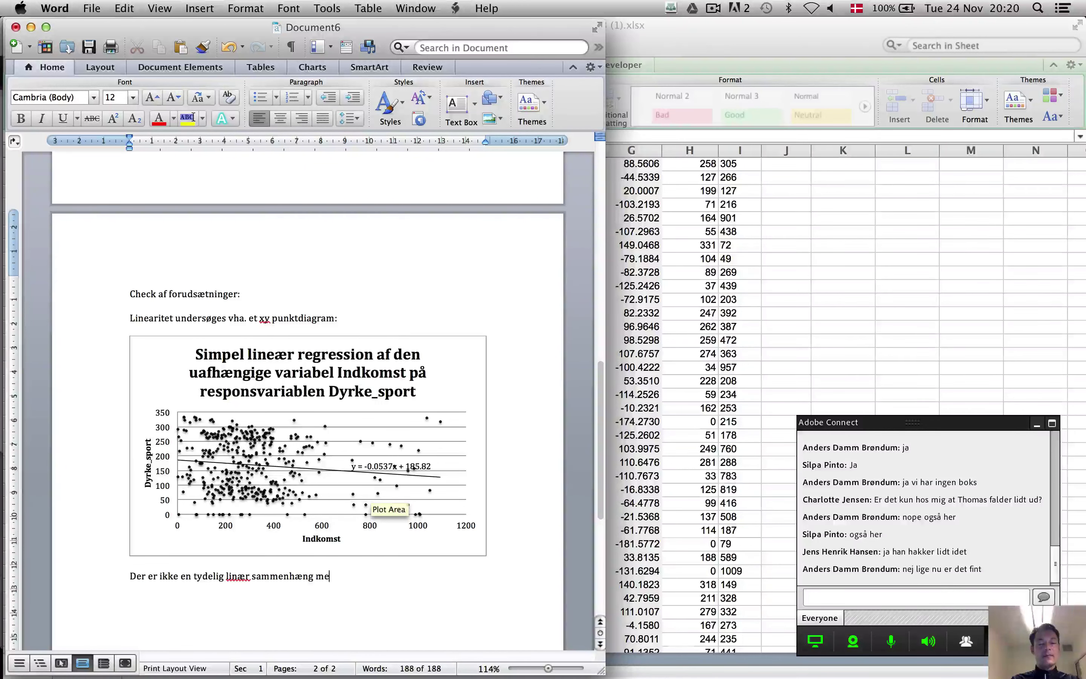
type("llem ")
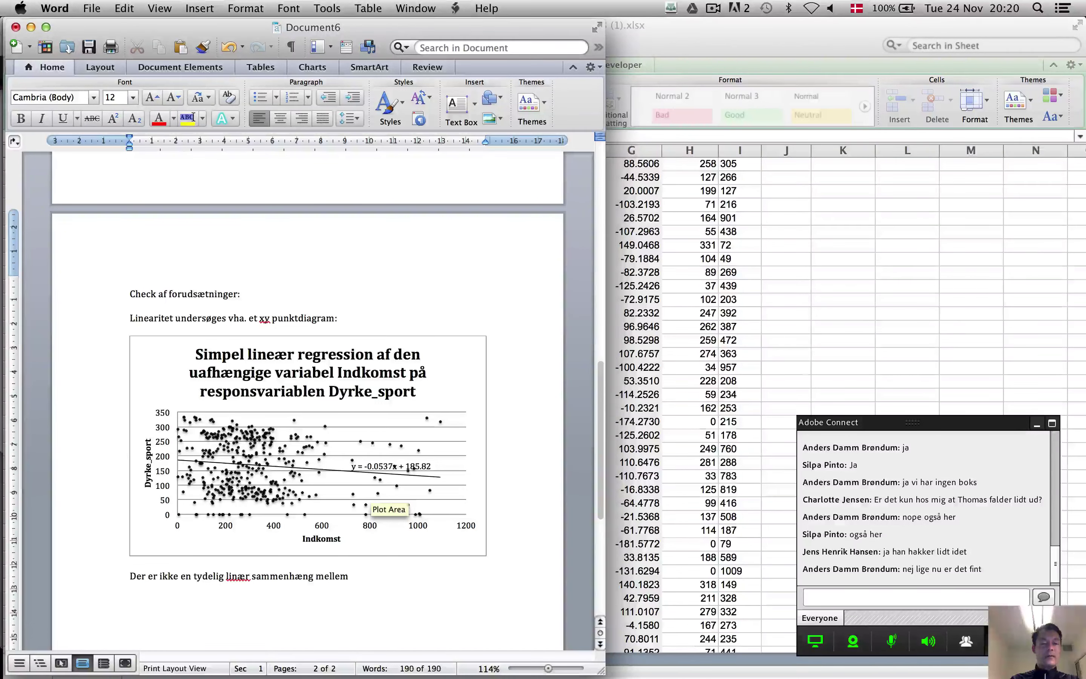
type("for")
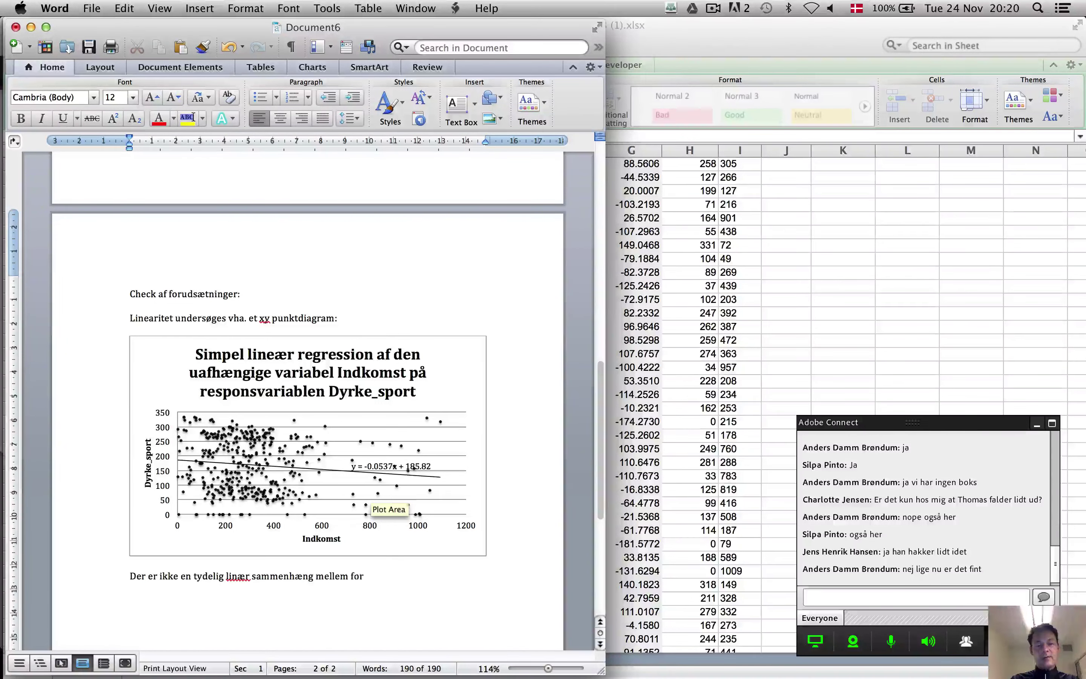
type("klarende")
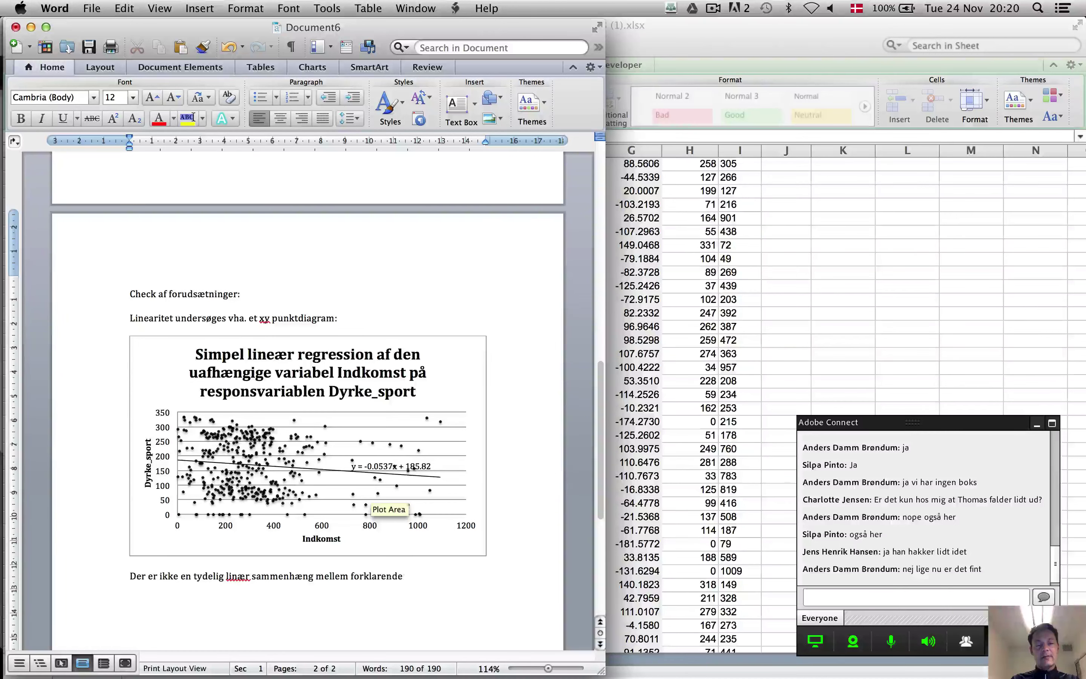
type("var")
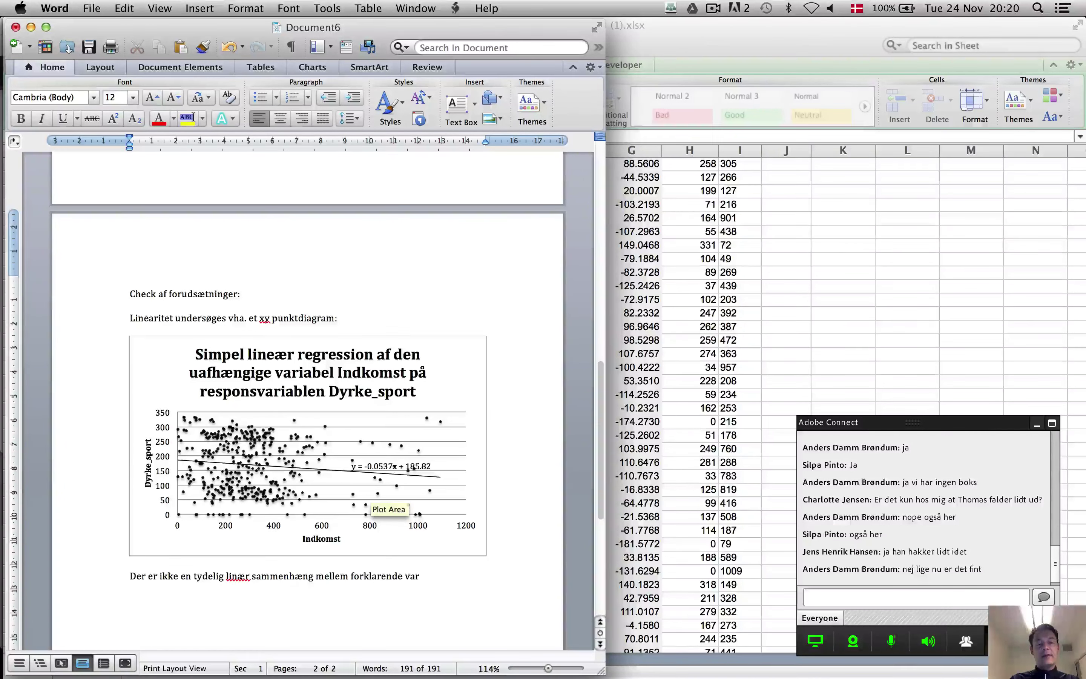
type("iabel og ")
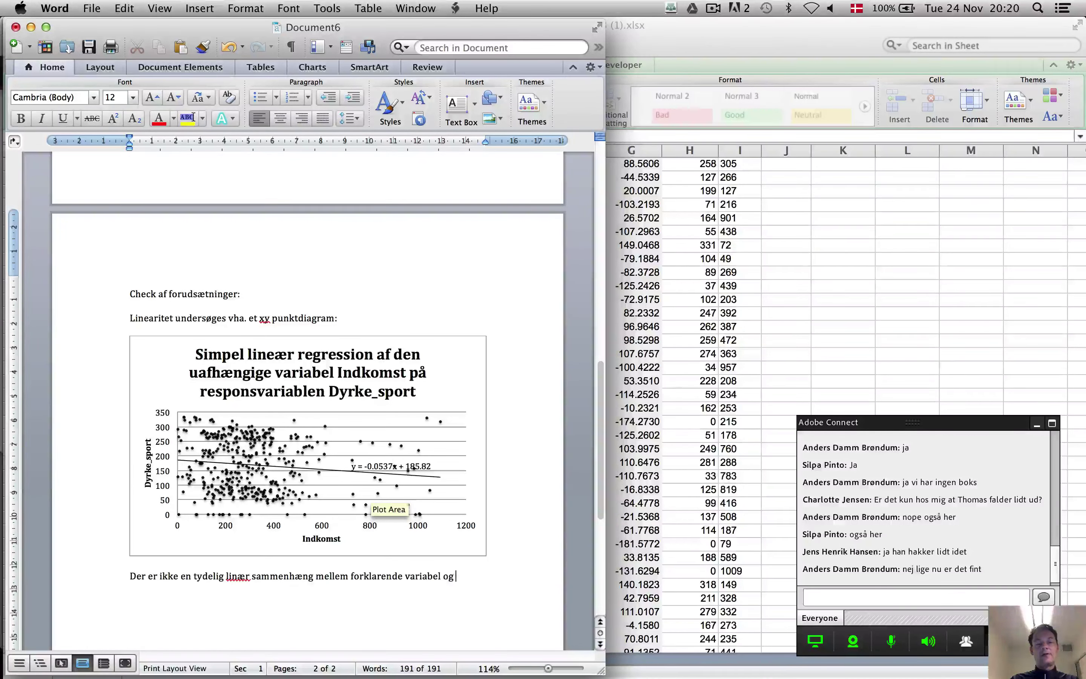
type("respons")
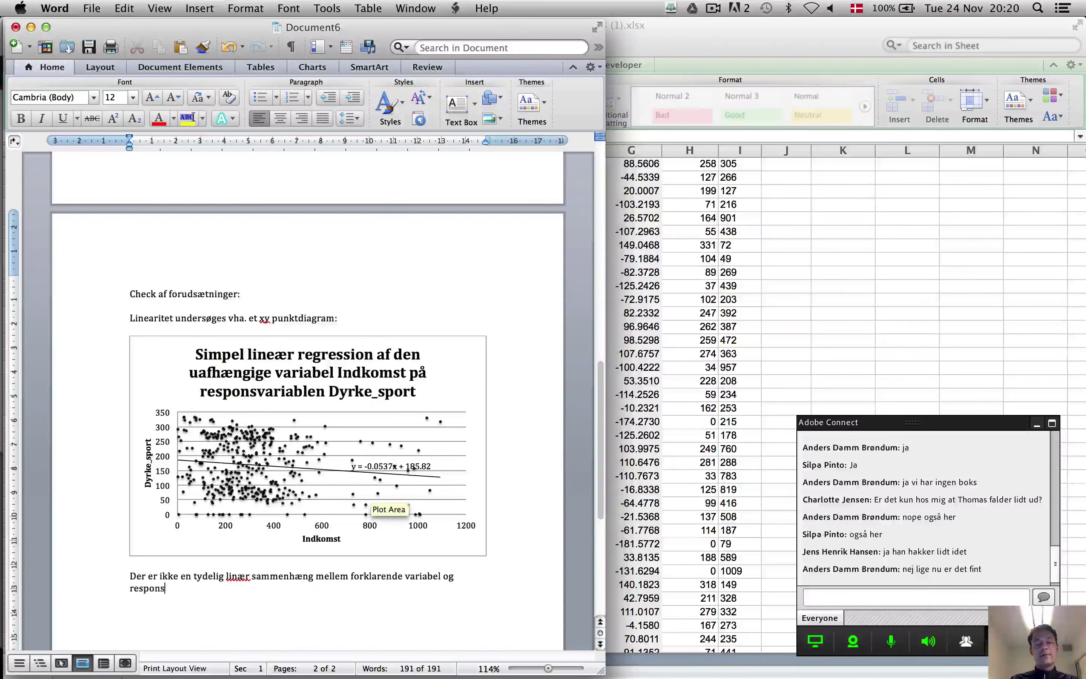
type("variabel")
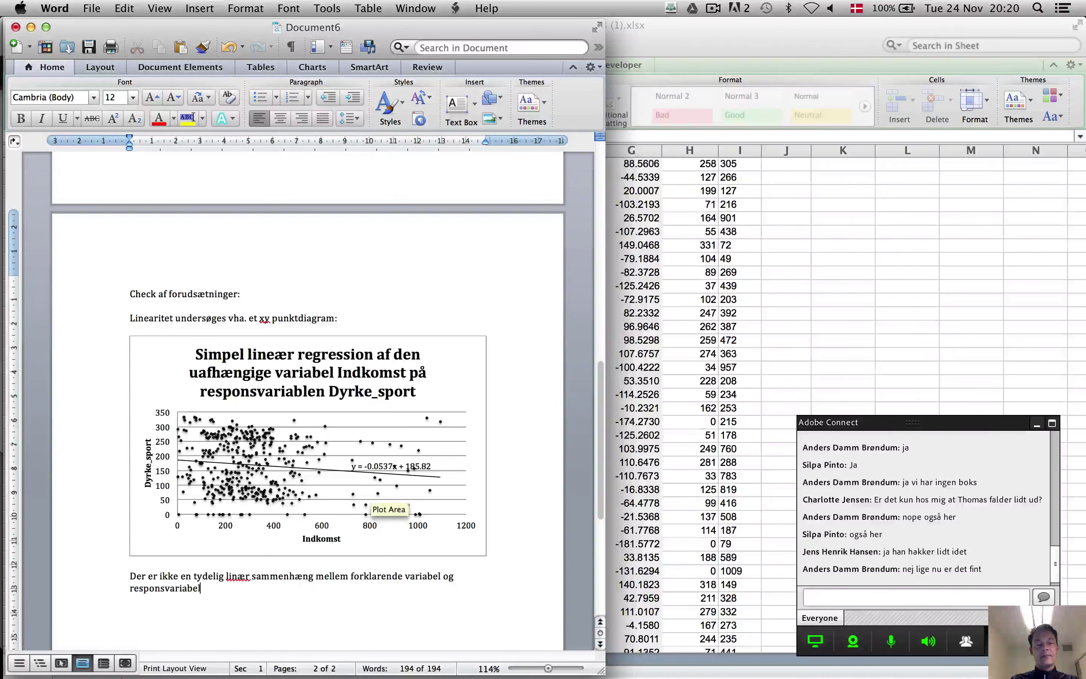
key("BackSpace")
key("BackSpace")
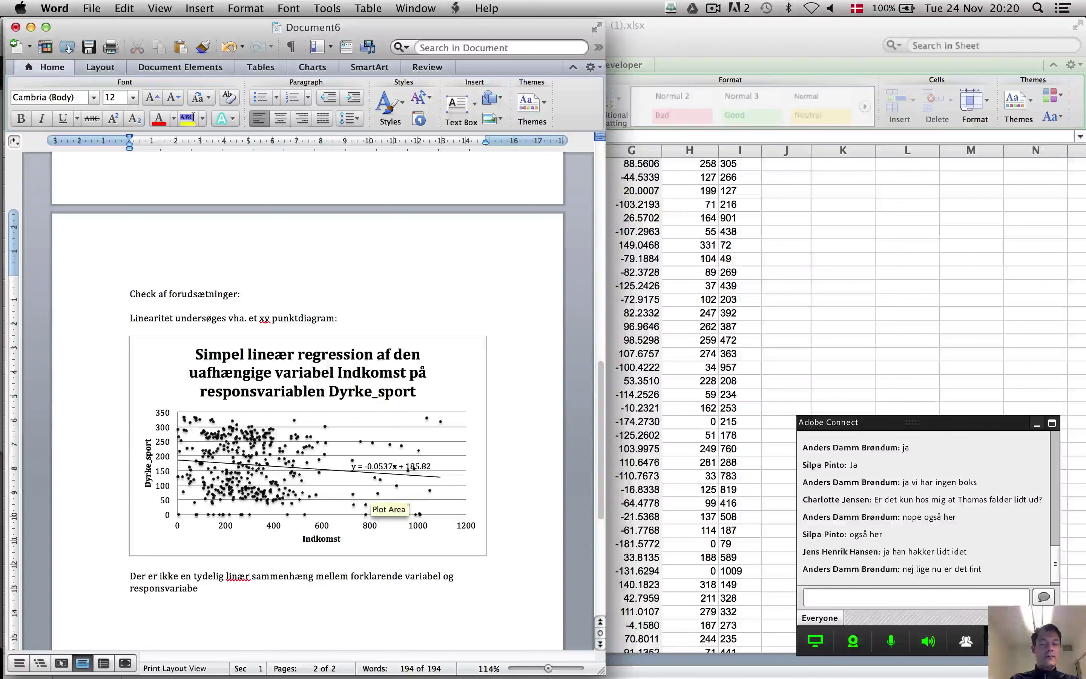
key("BackSpace")
type("len ")
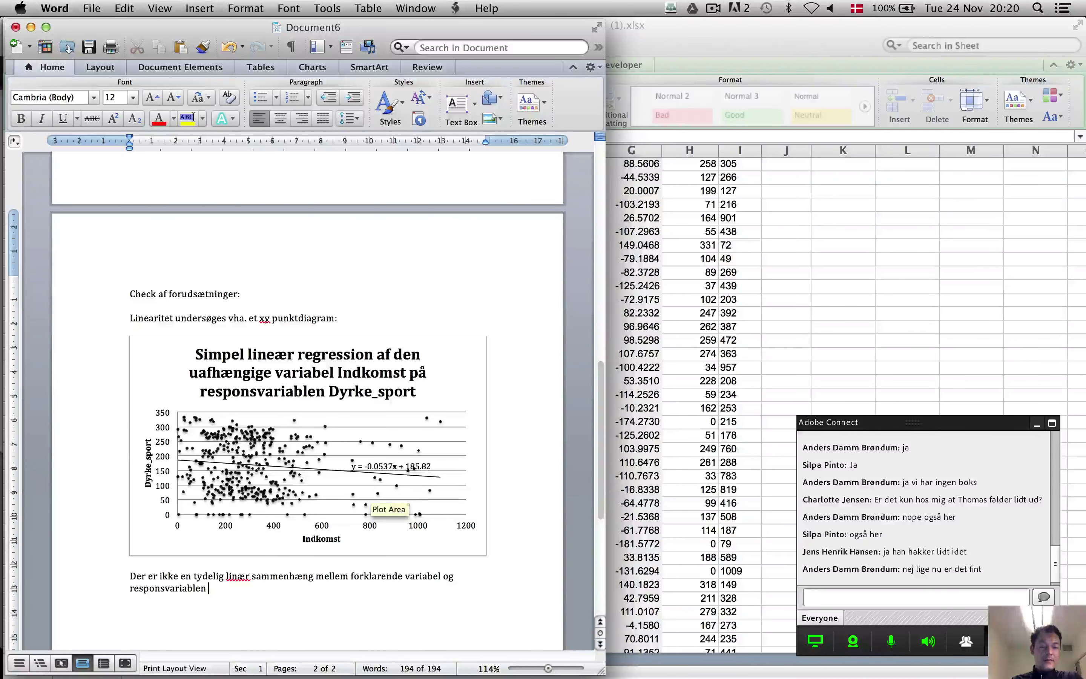
Complete the linearity conclusion with "dog er der ikke problemer med manglende linearitet." and start a new paragraph after a blank line
type("dog er der ")
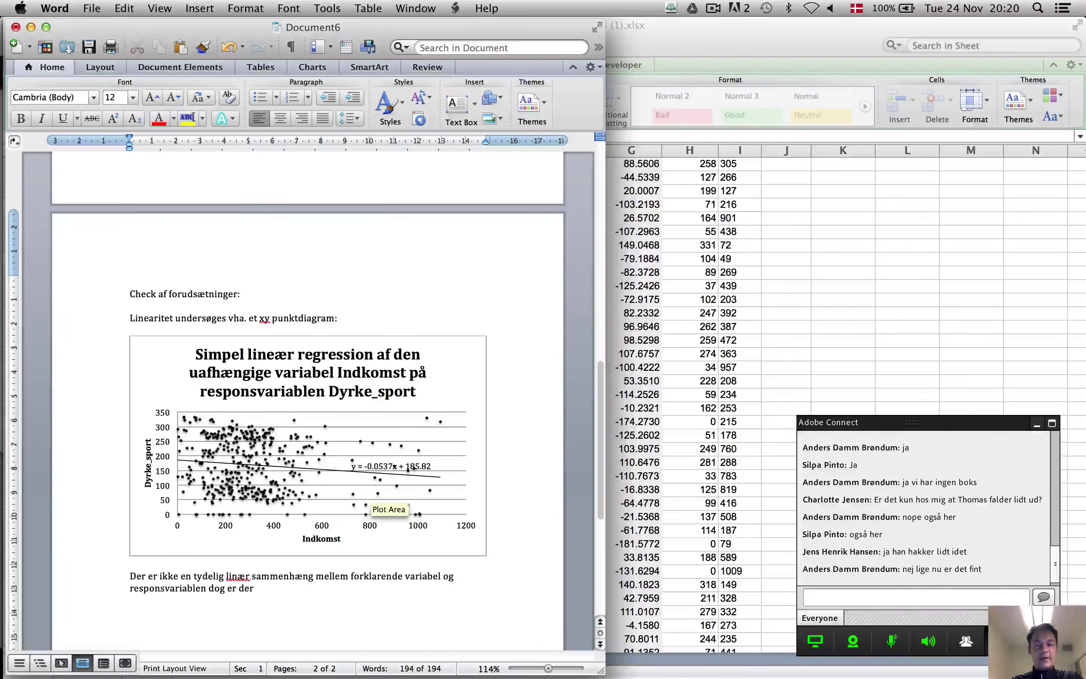
type("ikke")
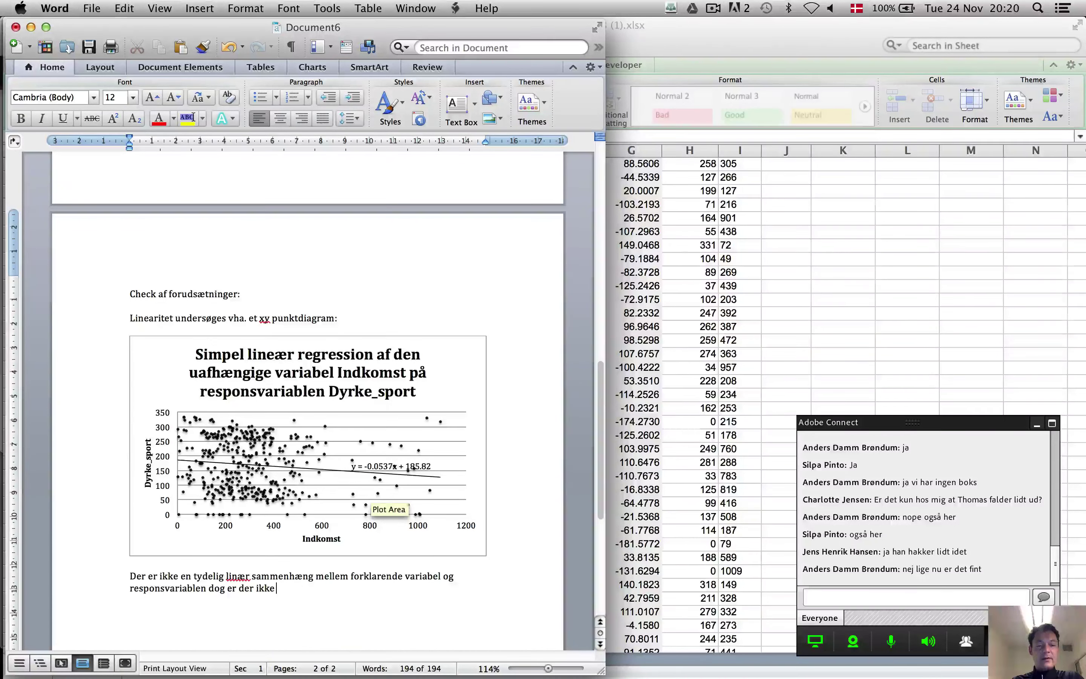
type(" prob")
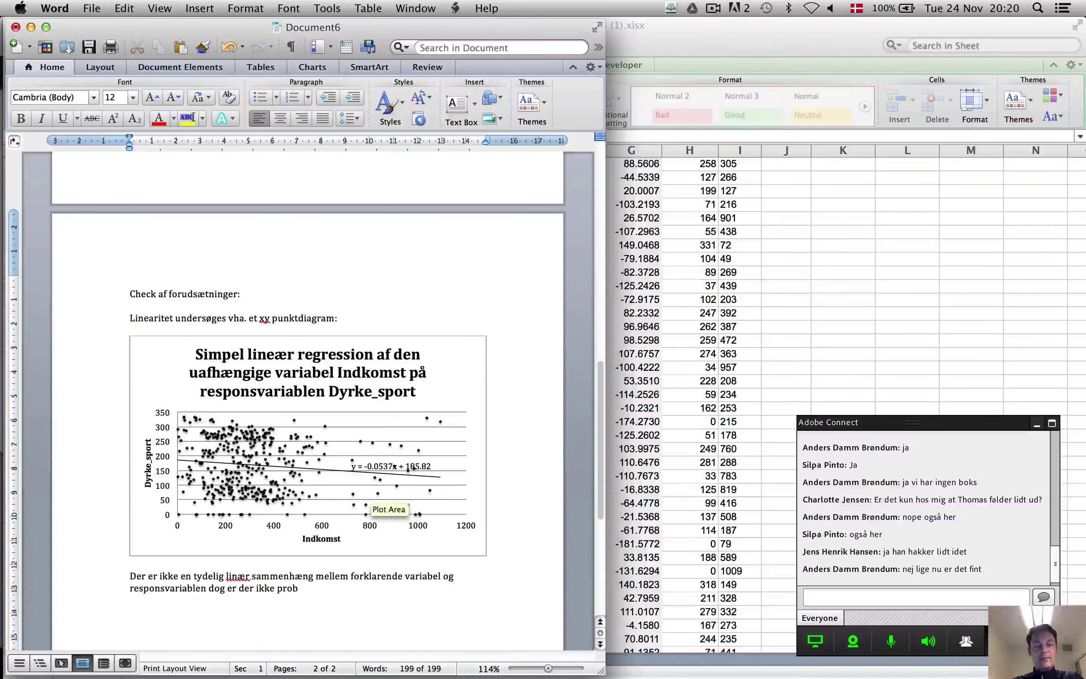
type("lemer me")
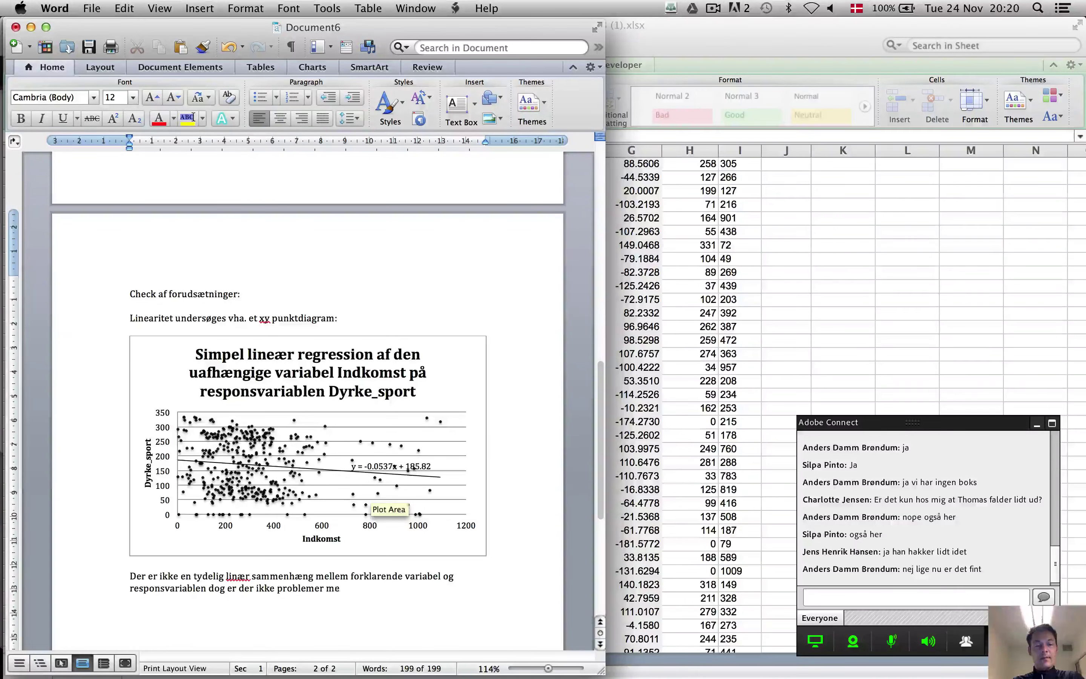
type("d man")
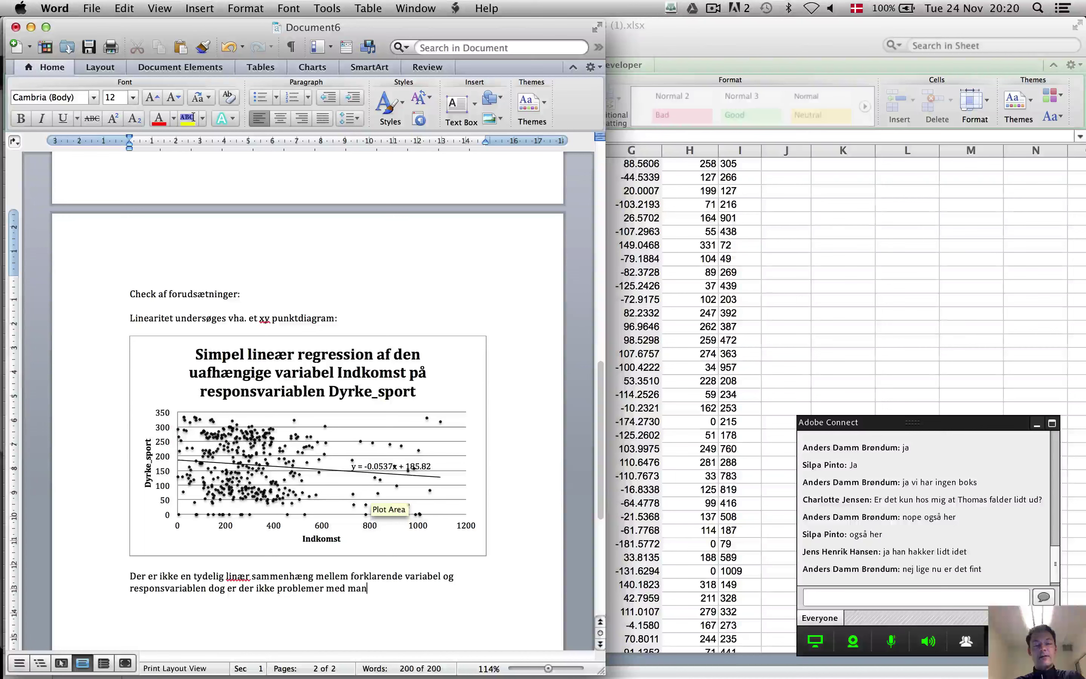
type("glende")
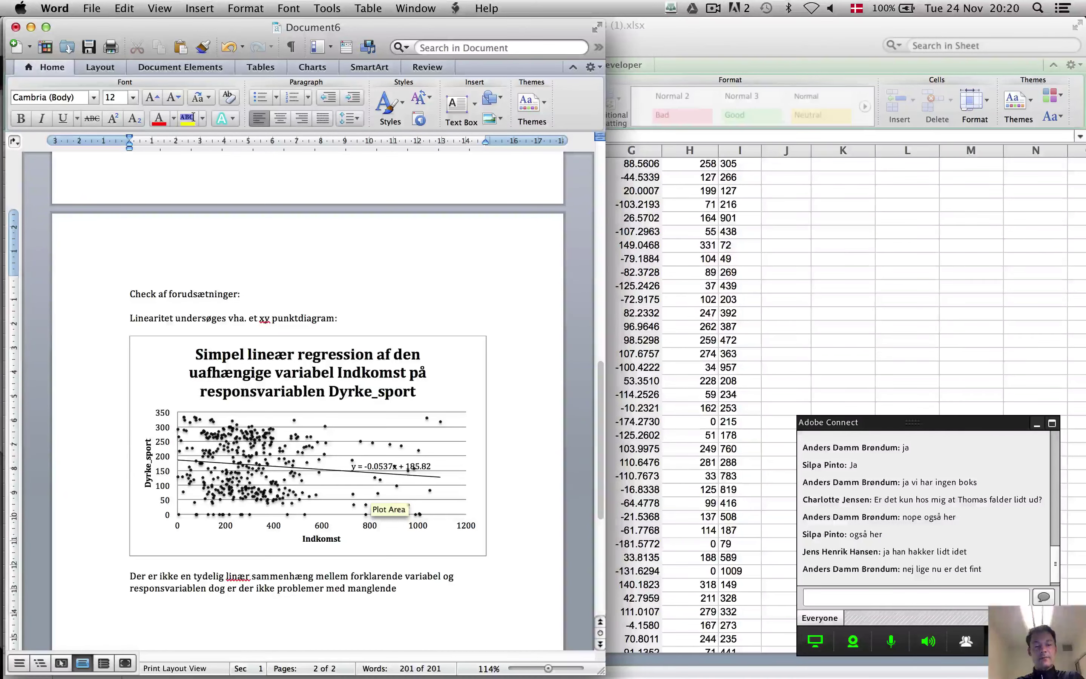
type(" linearite")
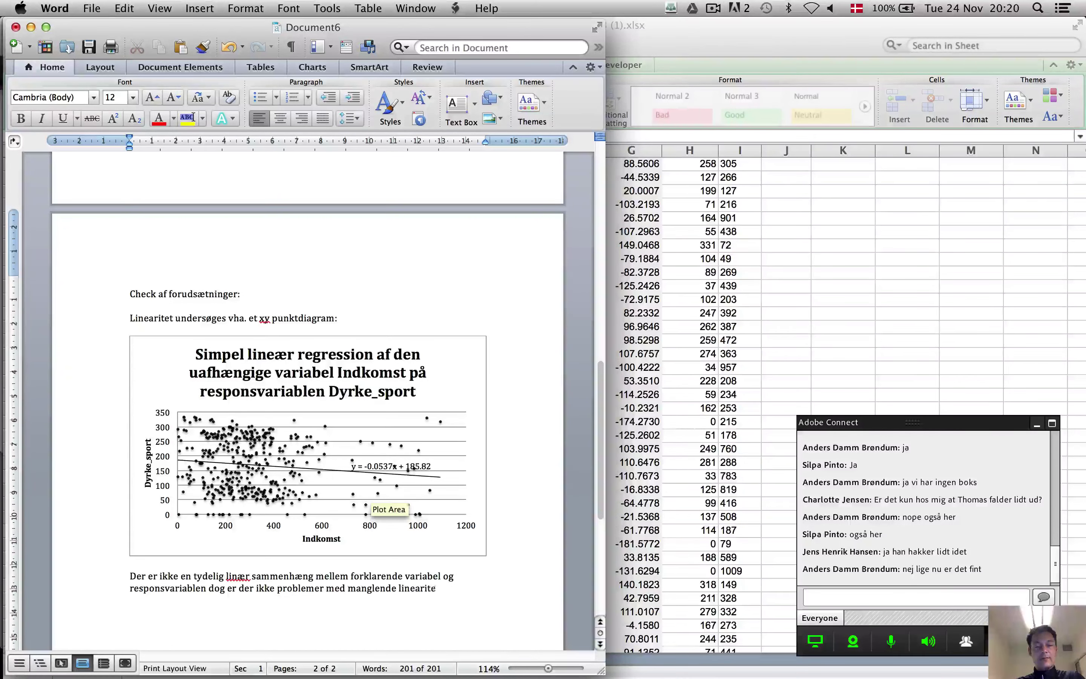
type("t")
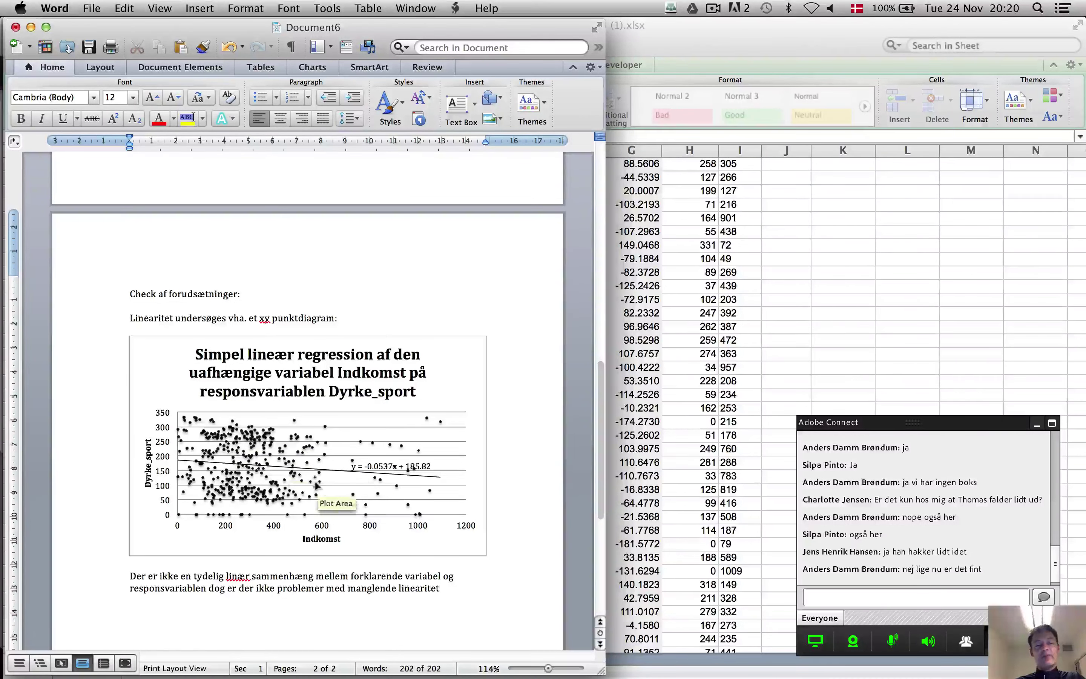
scroll(316, 484, "up", 1)
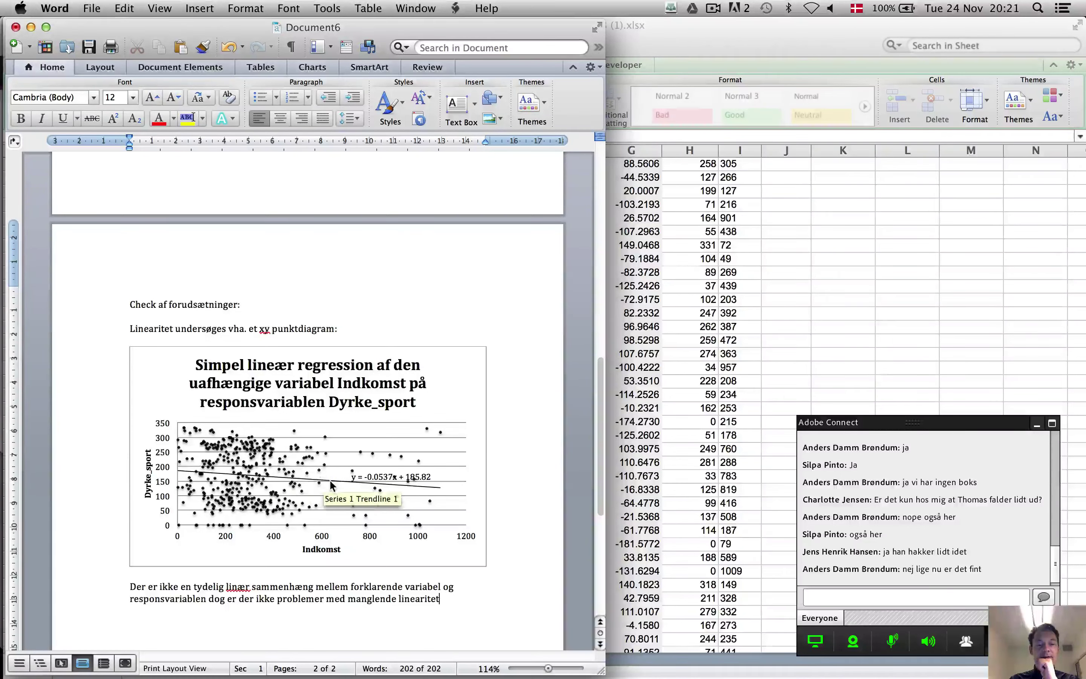
scroll(329, 479, "down", 2)
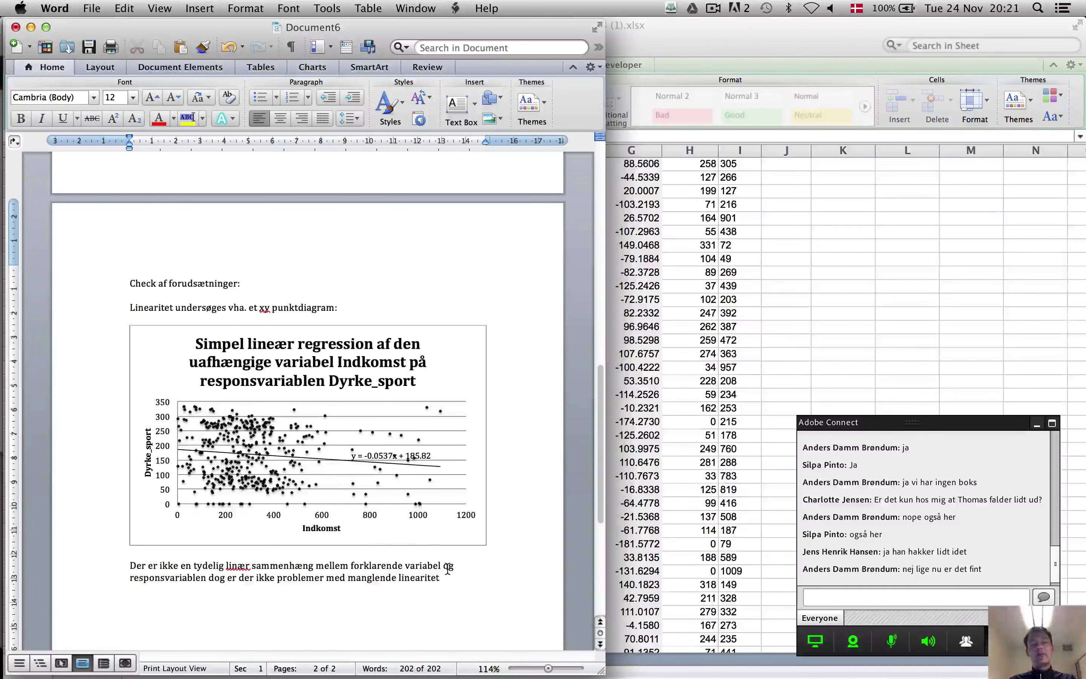
type(".")
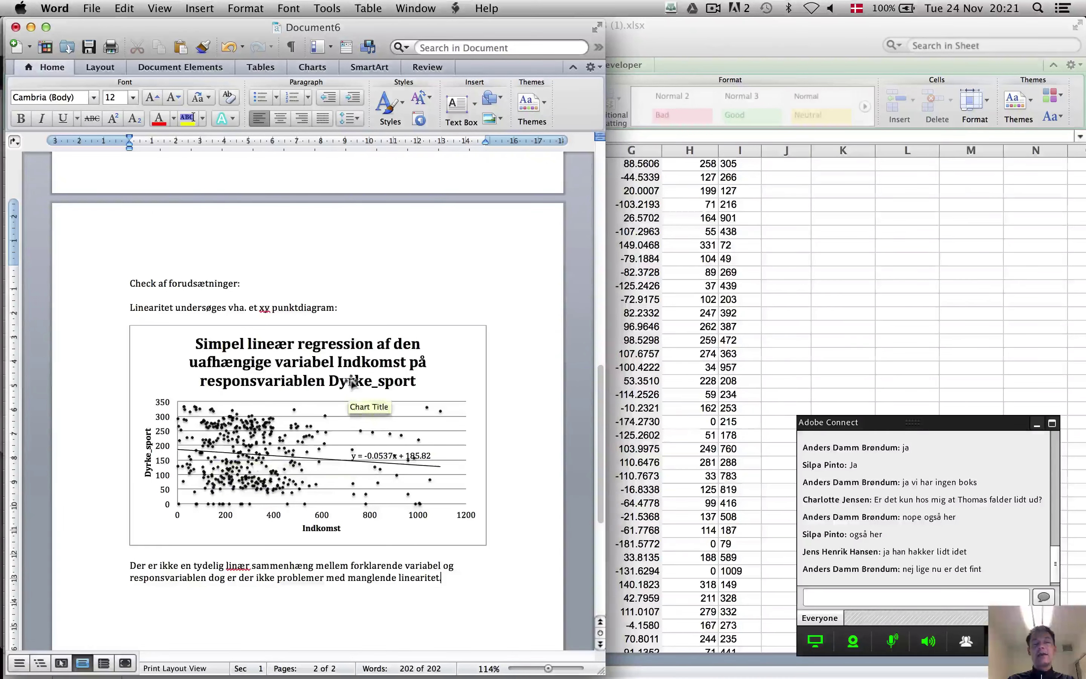
scroll(382, 451, "down", 1)
scroll(382, 451, "down", 5)
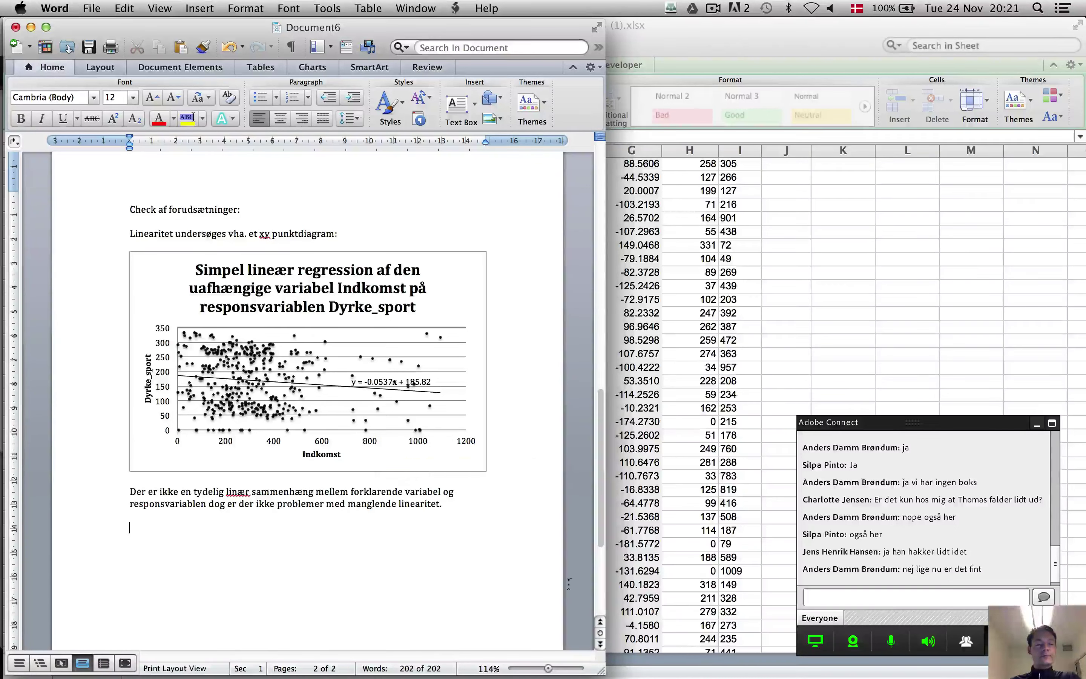
Switch to the hypotheses mind map in MindNode Pro and read which assumption checks linear regression requires
key("super+Tab")
scroll(372, 539, "up", 4)
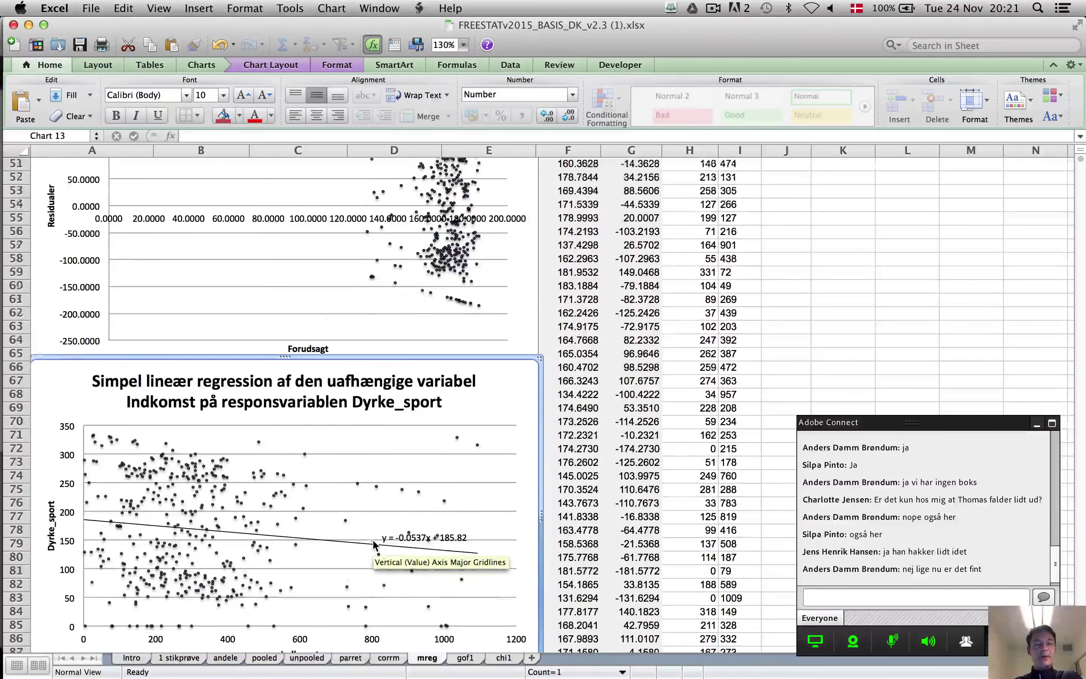
key("super+Tab")
key("super+Tab")
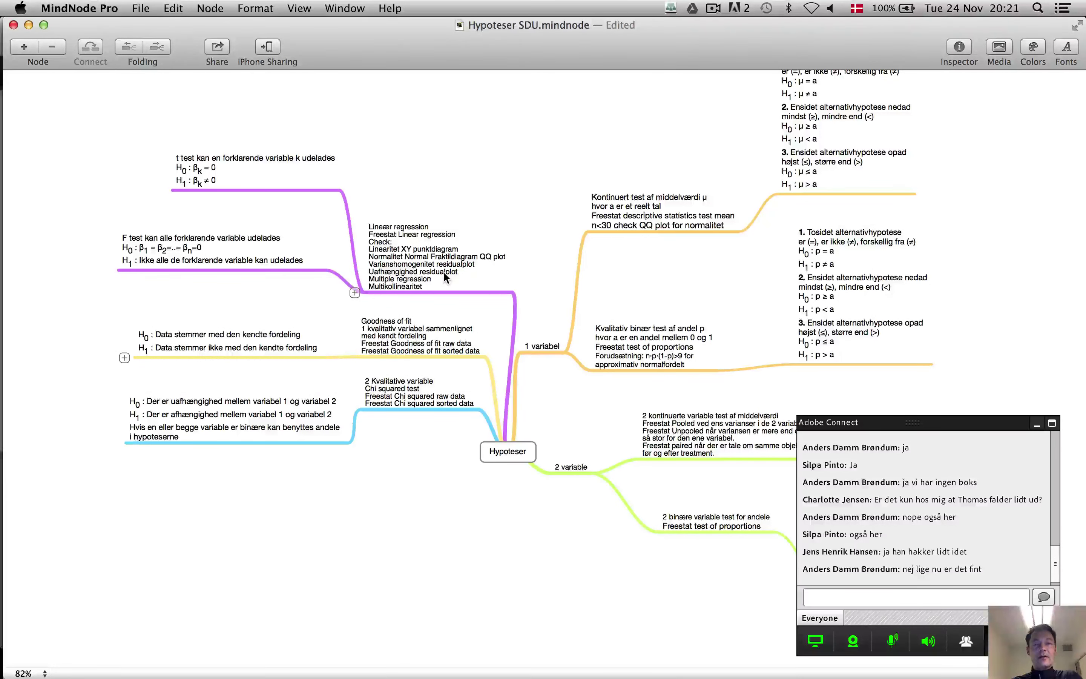
Select the Normalfraktildiagram chart of the residuals on Excel's mreg sheet and return to the Word document
key("super+Tab")
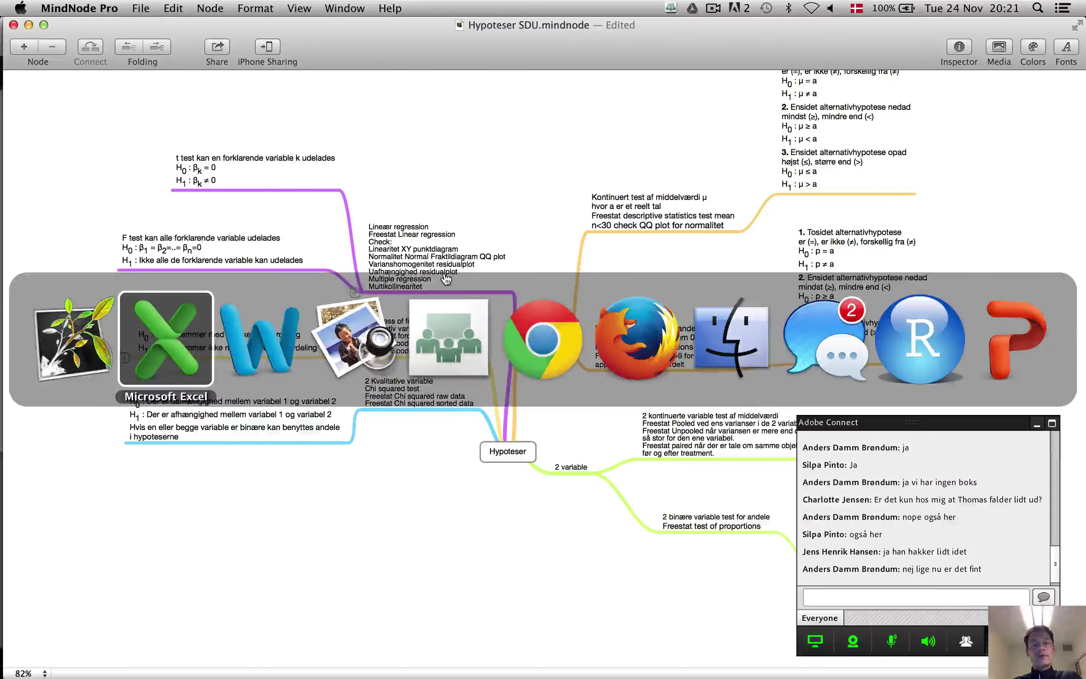
scroll(444, 272, "down", 15)
scroll(444, 277, "down", 3)
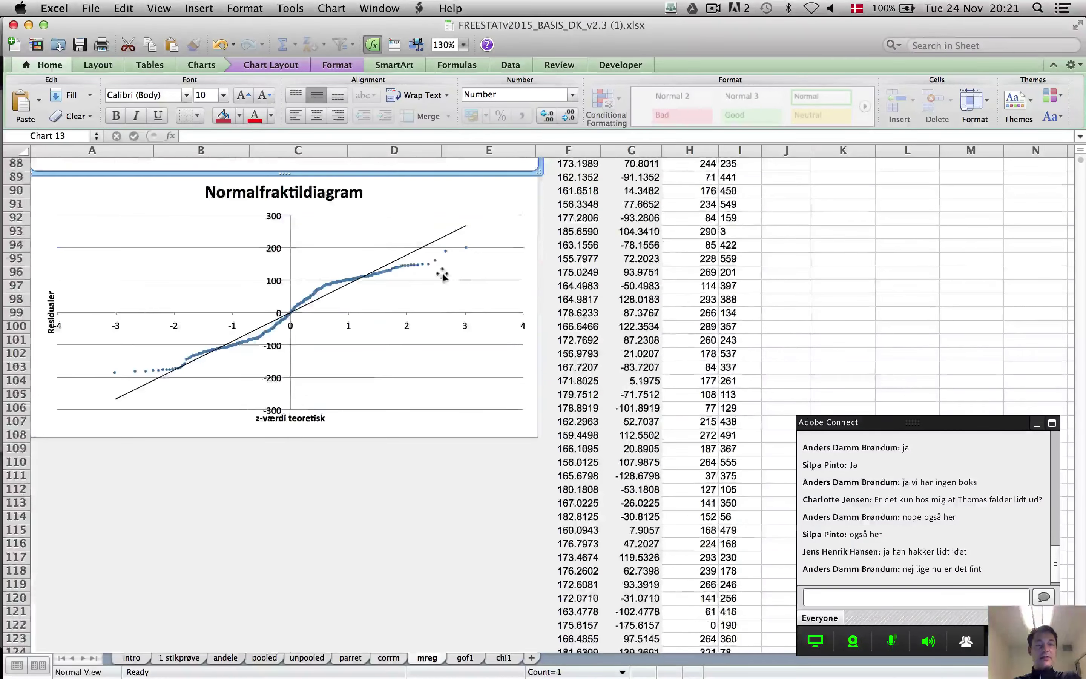
left_click(199, 200)
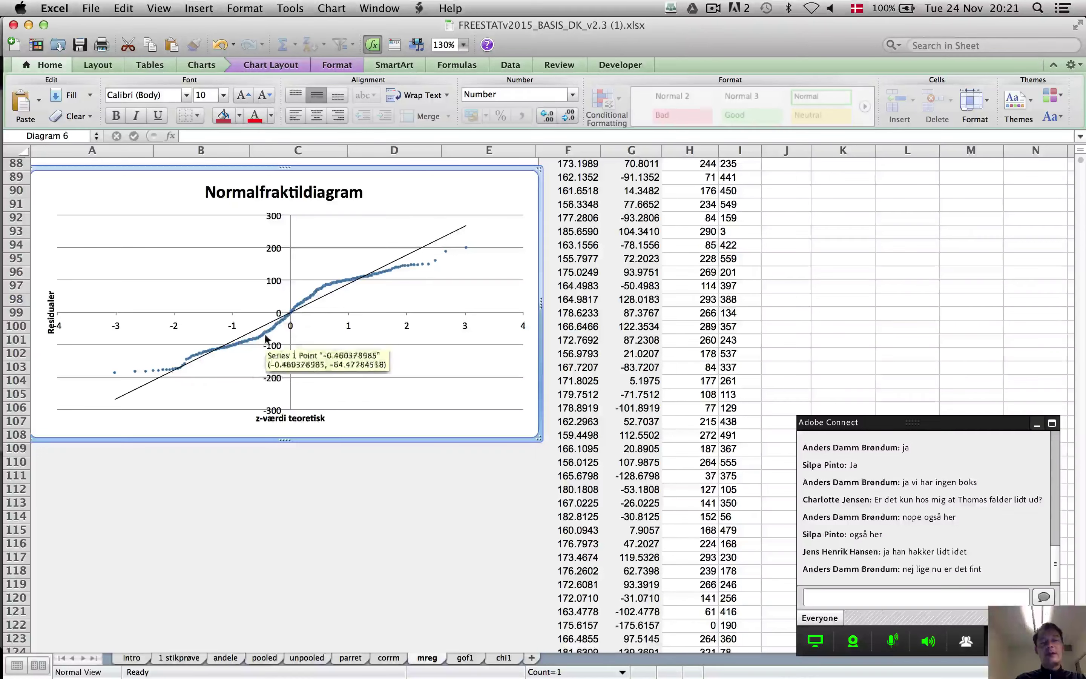
key("super+Tab")
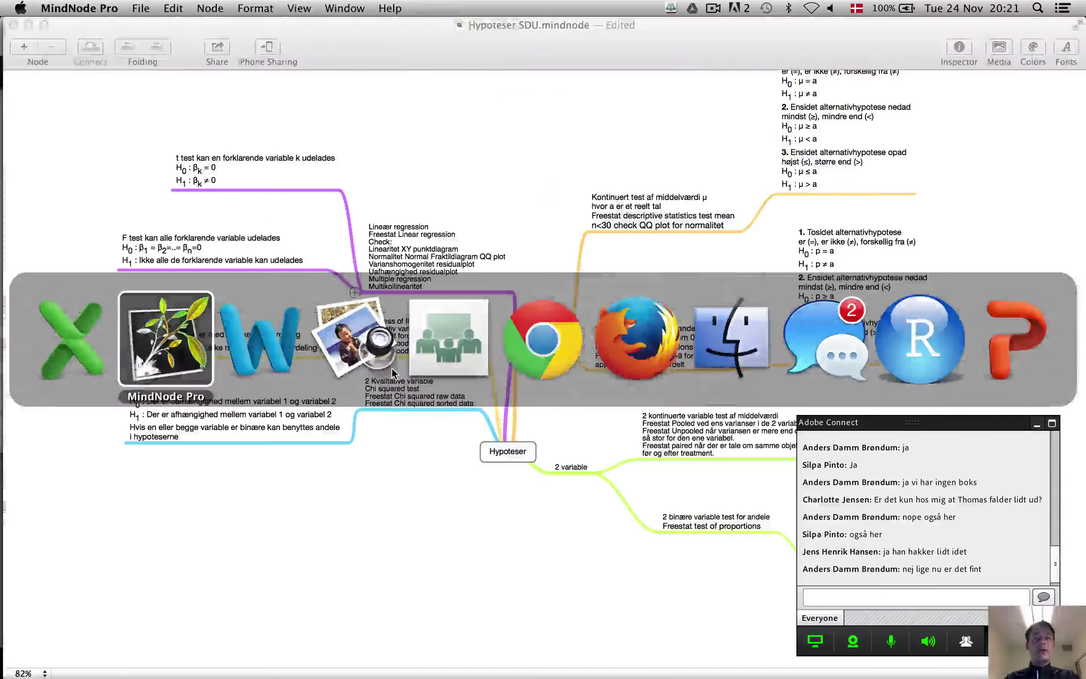
key("super+Tab")
key("super+Tab")
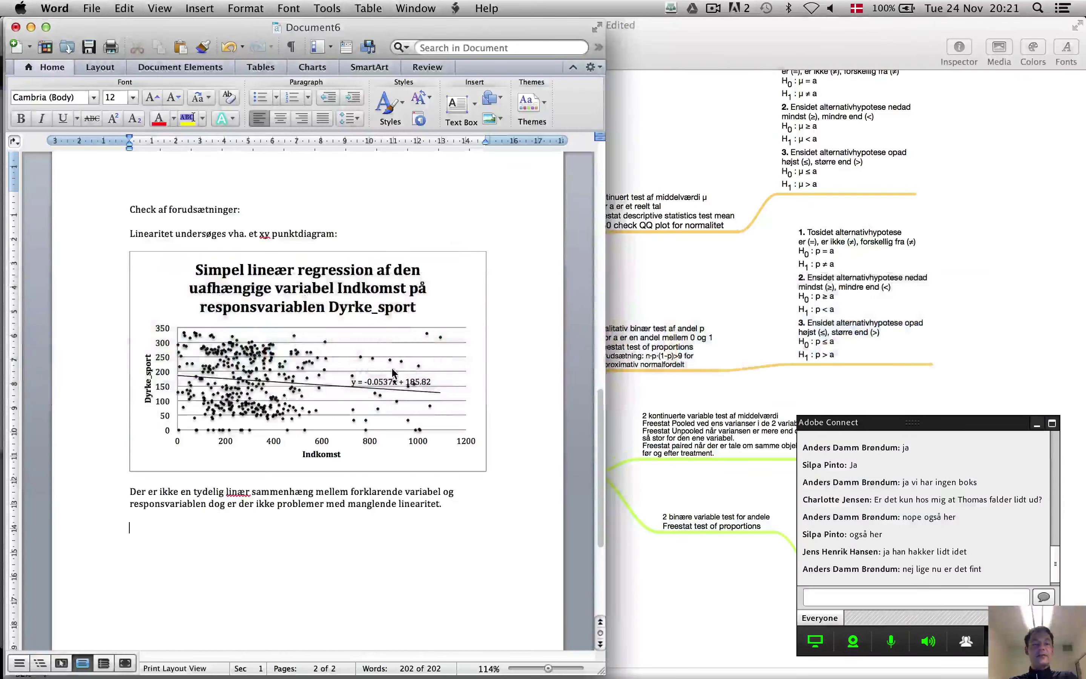
Paste the Normalfraktildiagram chart below the linearity conclusion and add an empty paragraph above it
key("super+v")
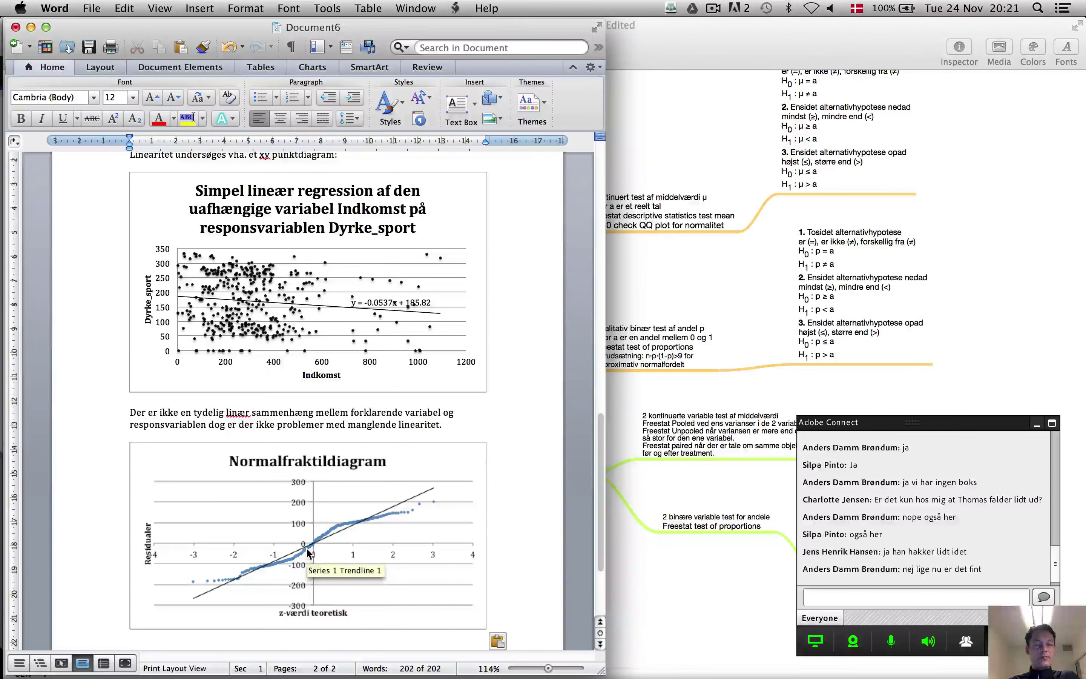
left_click(467, 430)
key("Return")
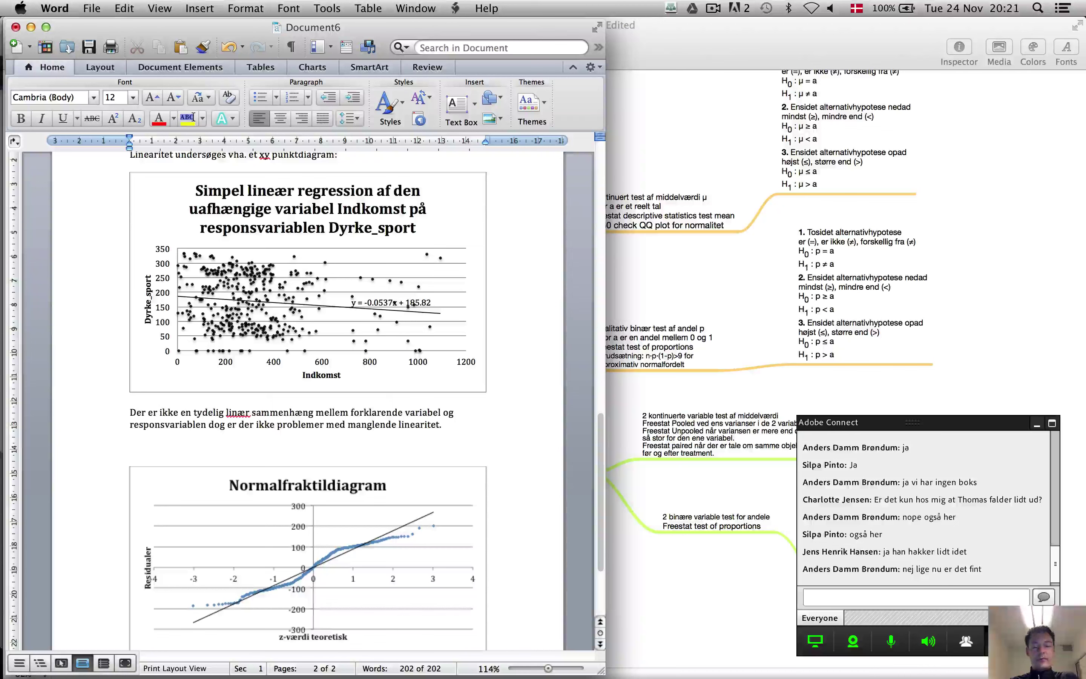
Write the introductory line "Forudsætningen om linearitet af residualerne:" above the Normalfraktildiagram chart
type("Nor")
key("BackSpace")
key("BackSpace")
key("BackSpace")
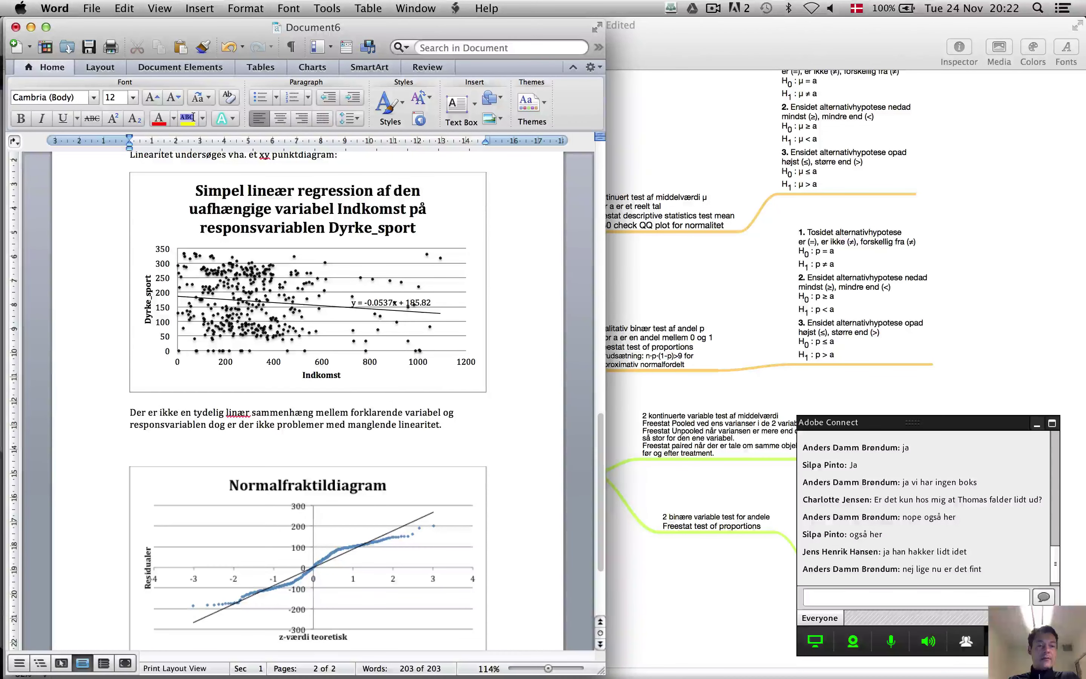
type("Forud")
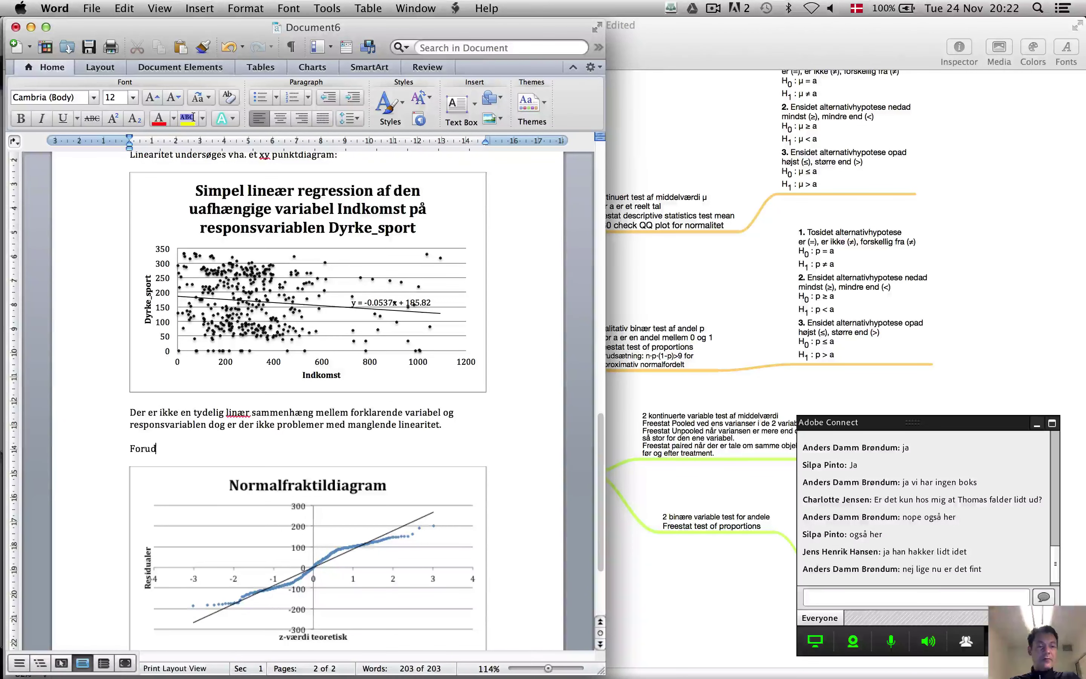
type("sætnin")
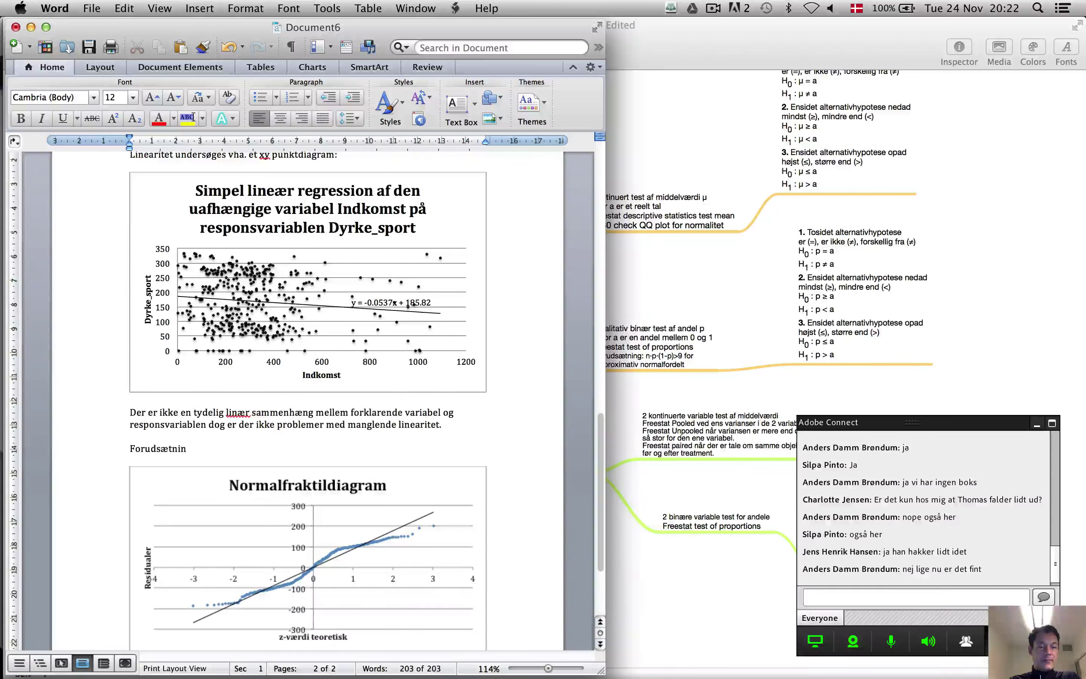
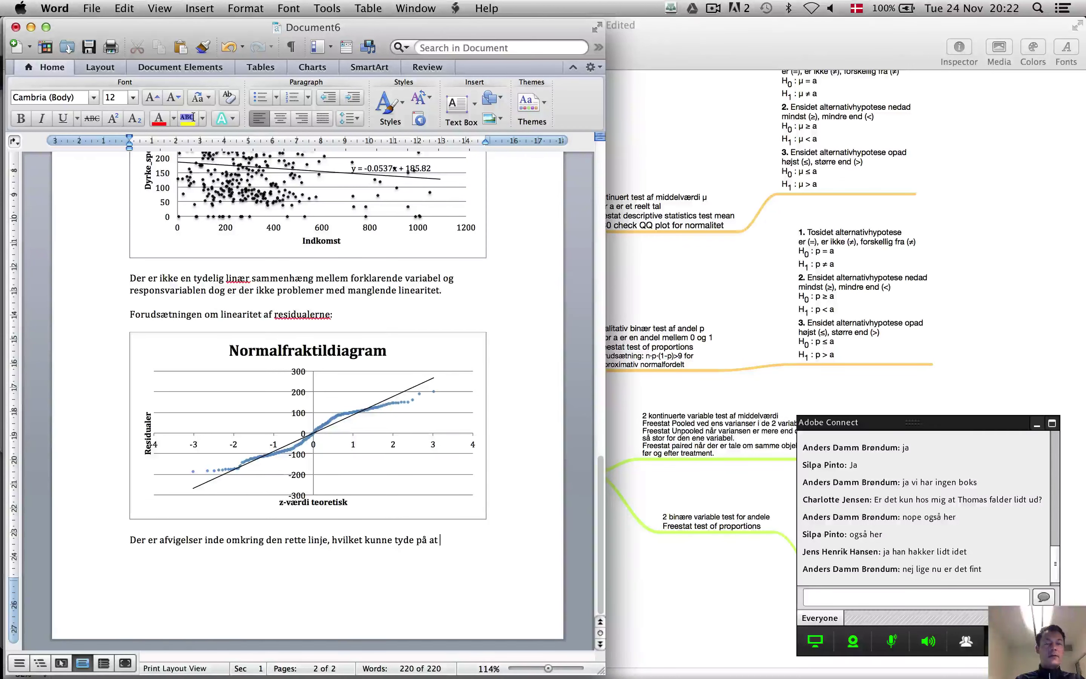
Complete the sentence below the Normalfraktildiagram with "residualer ikke er normalfordelte." and start a new paragraph after a blank line
type("residualer")
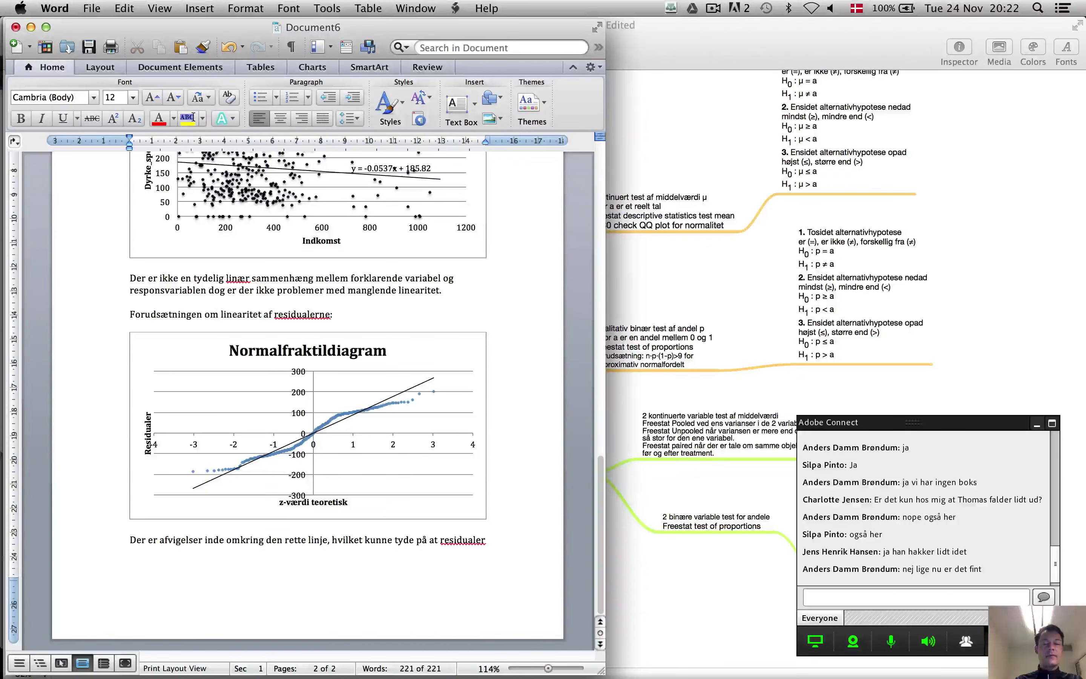
type(" ikke er n")
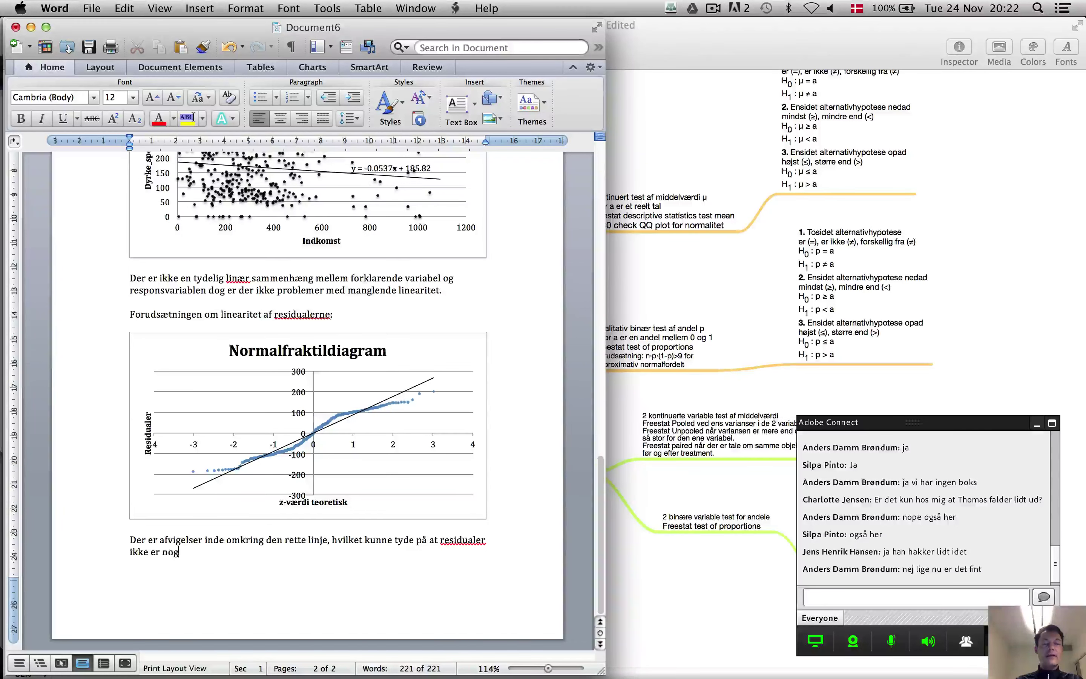
type("og")
key("BackSpace")
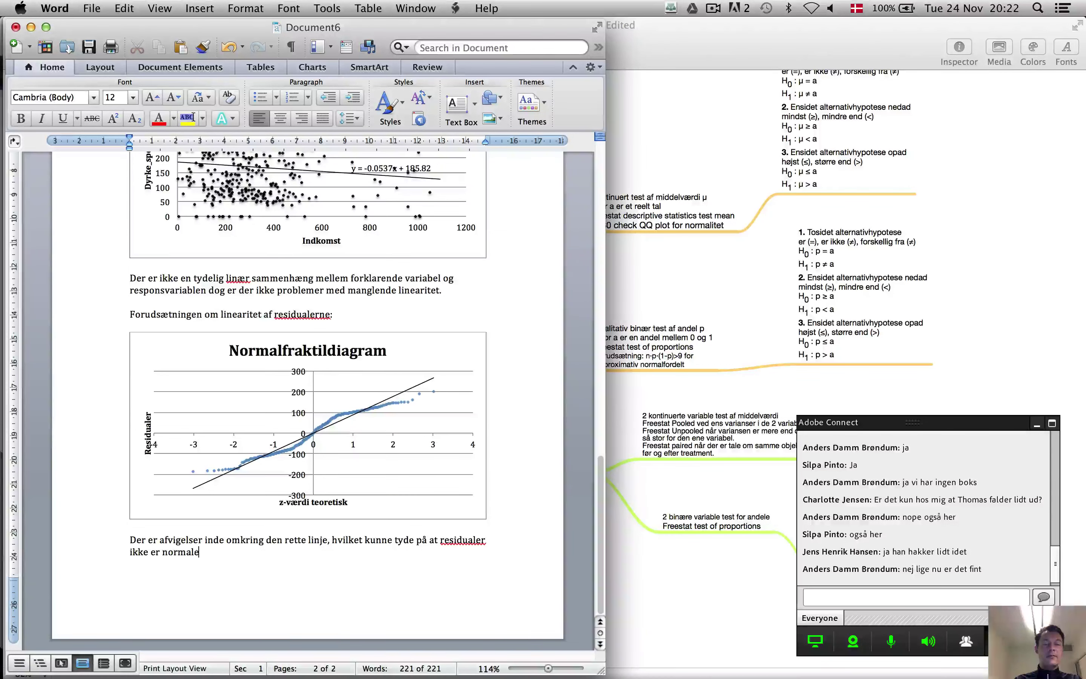
type("rmalfordelte.")
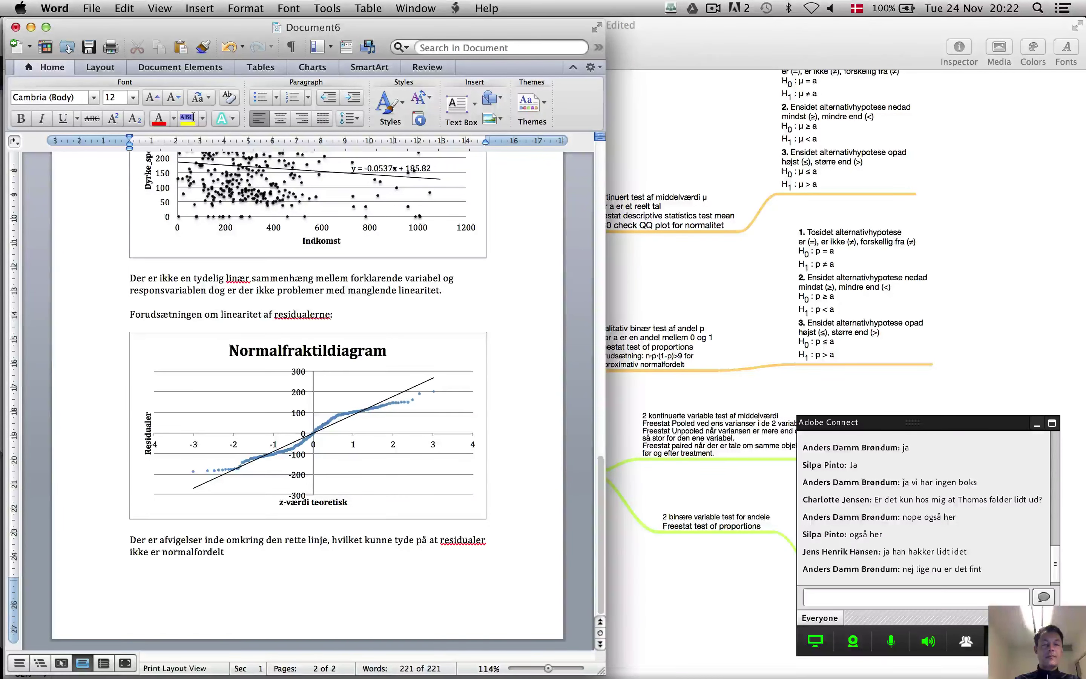
key("Return")
key("Return")
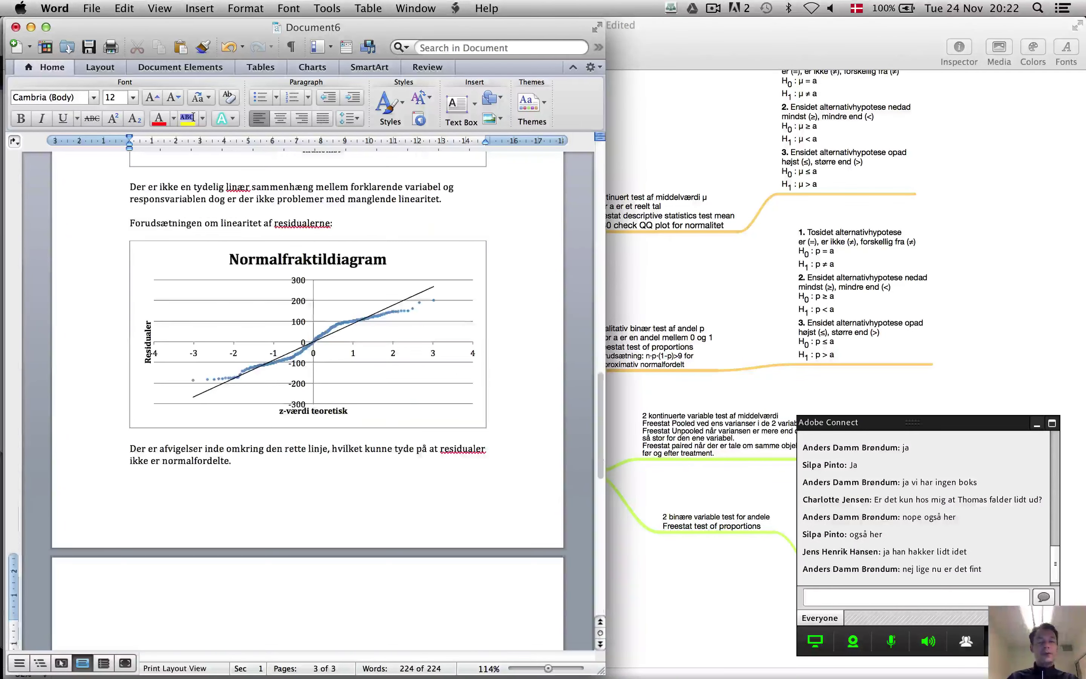
Review the scatter plot and Normalfraktildiagram with their conclusions, and return to the empty paragraph at the end of the document
scroll(323, 539, "up", 5)
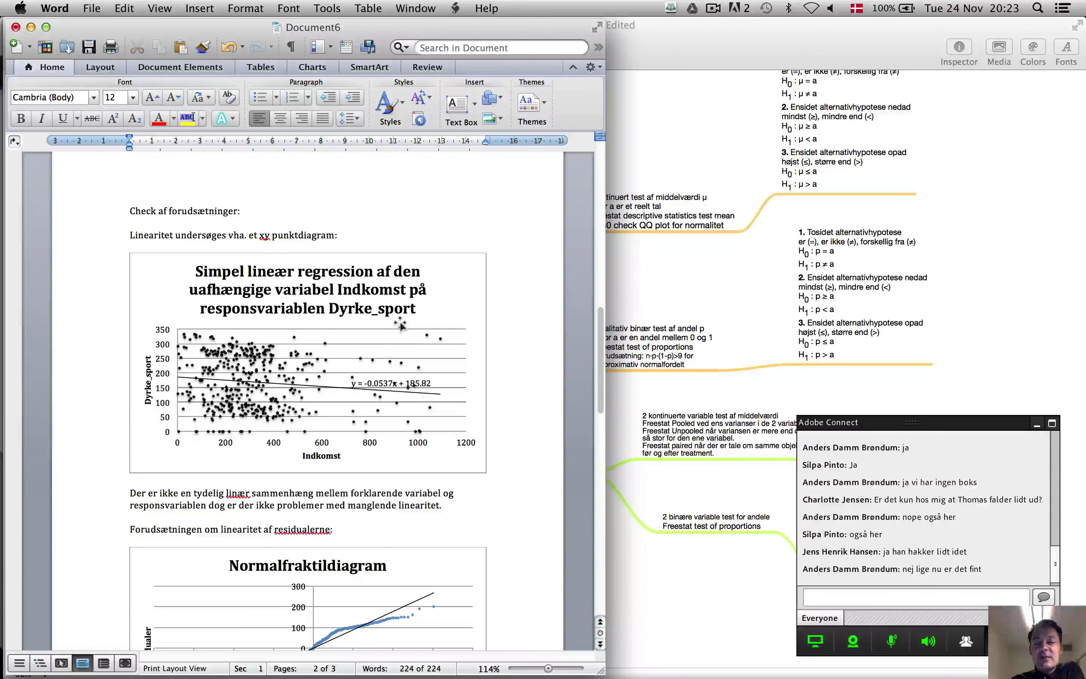
scroll(401, 325, "down", 5)
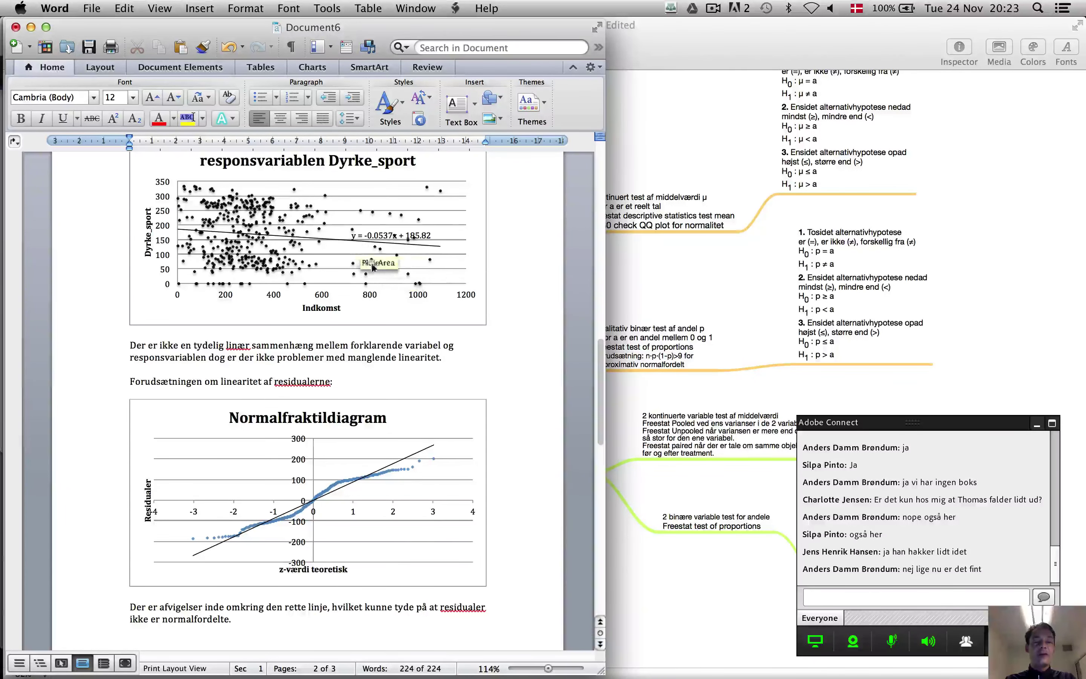
scroll(393, 330, "down", 1)
scroll(394, 330, "down", 1)
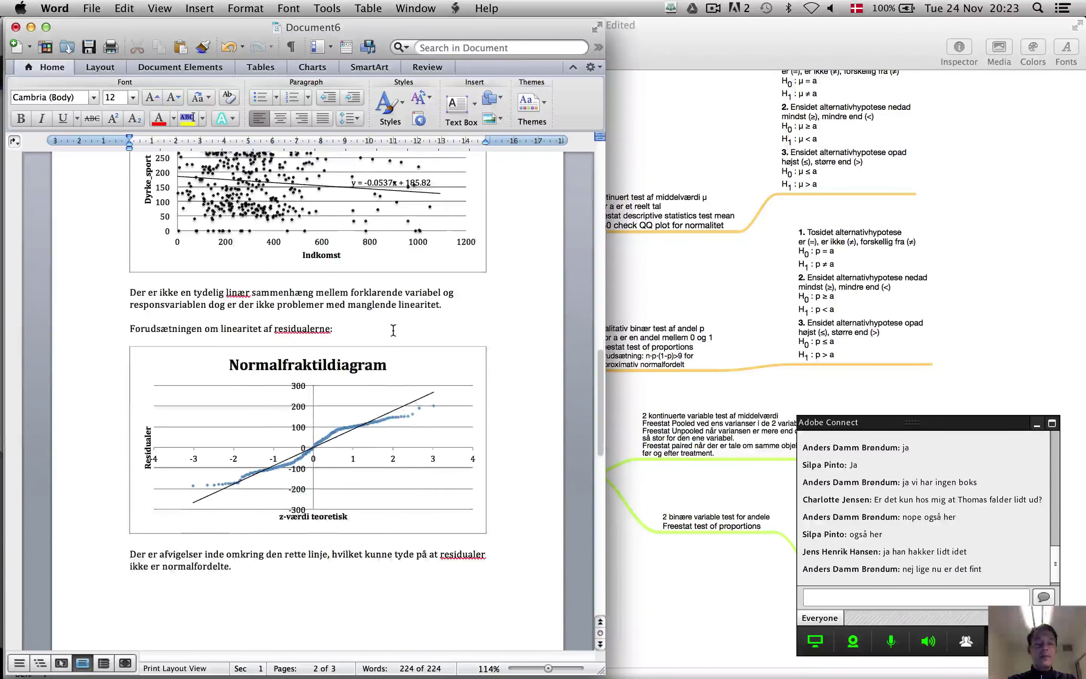
left_click(350, 559)
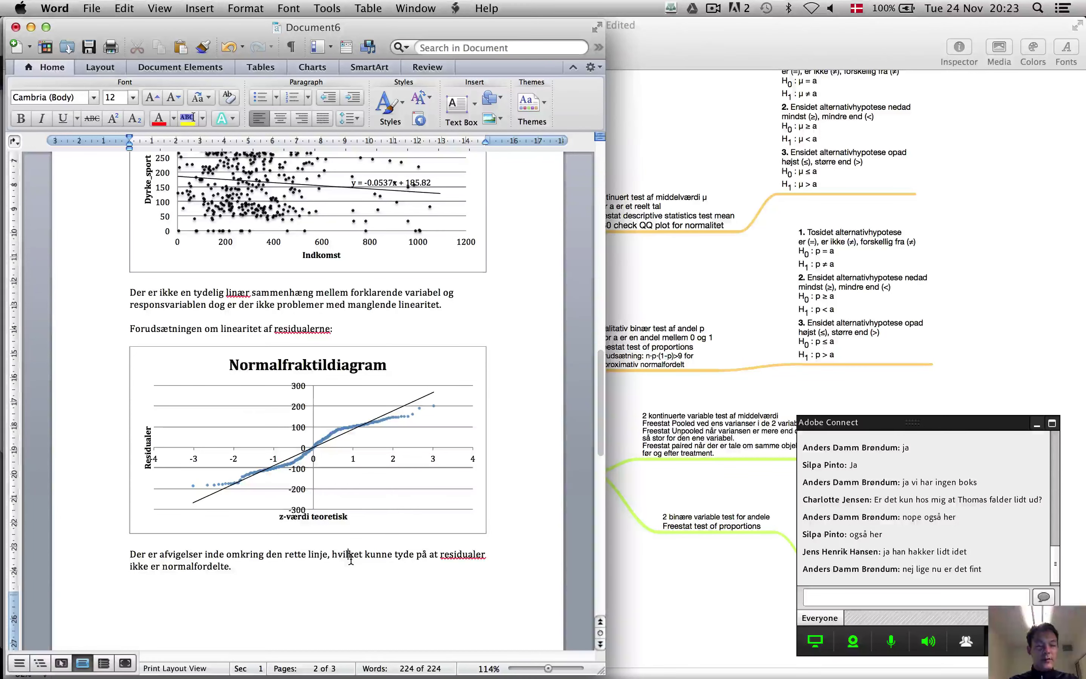
left_click(323, 568)
key("super+End")
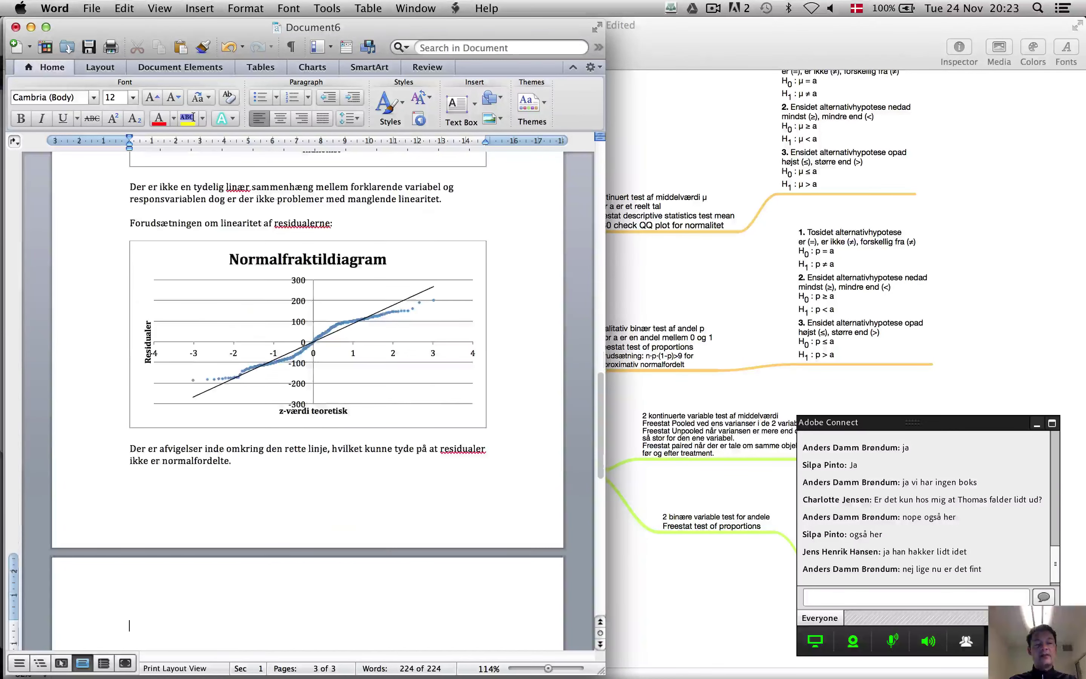
Switch to Excel and copy the whole Residualplot chart on the mreg sheet
key("super+Tab")
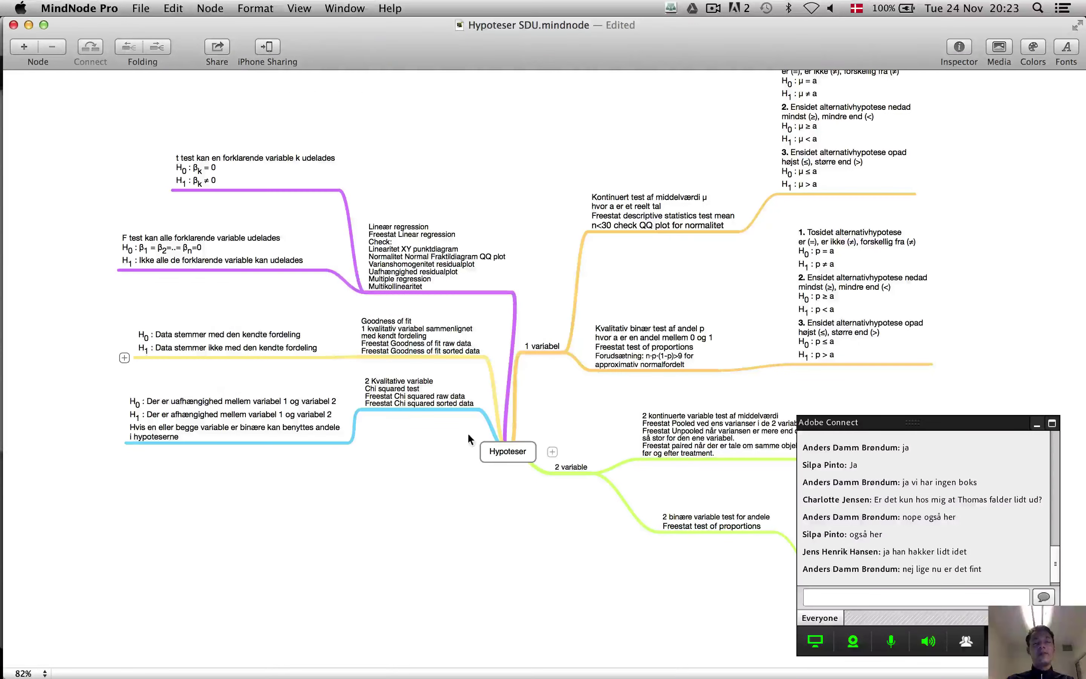
key("super+Tab")
key("super+Tab")
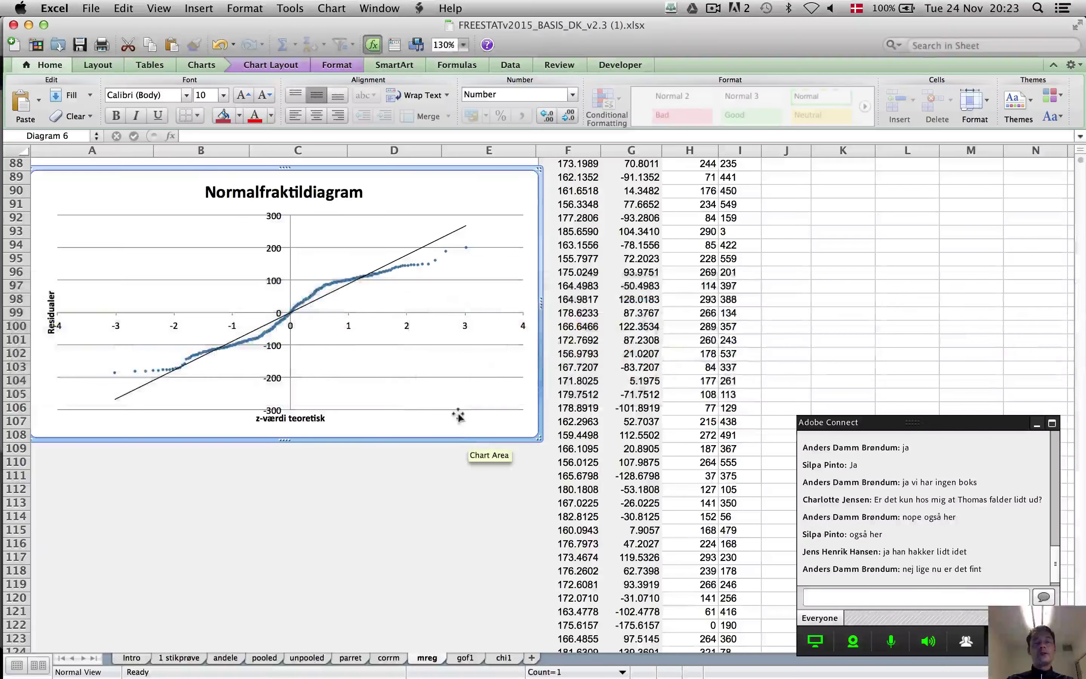
scroll(458, 415, "up", 15)
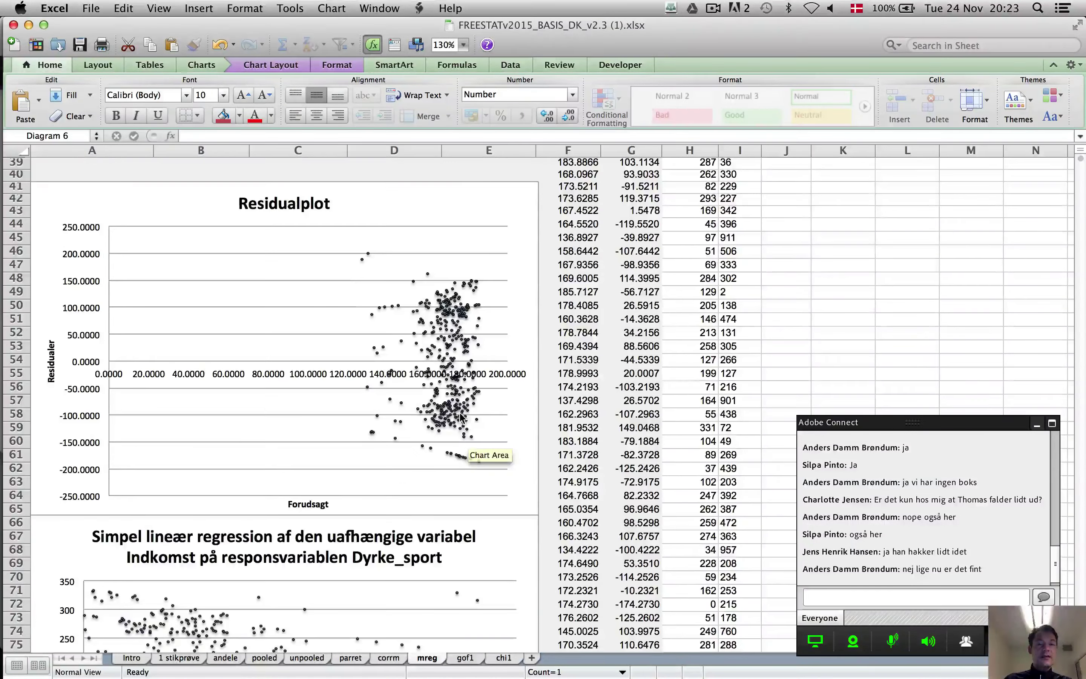
left_click(353, 295)
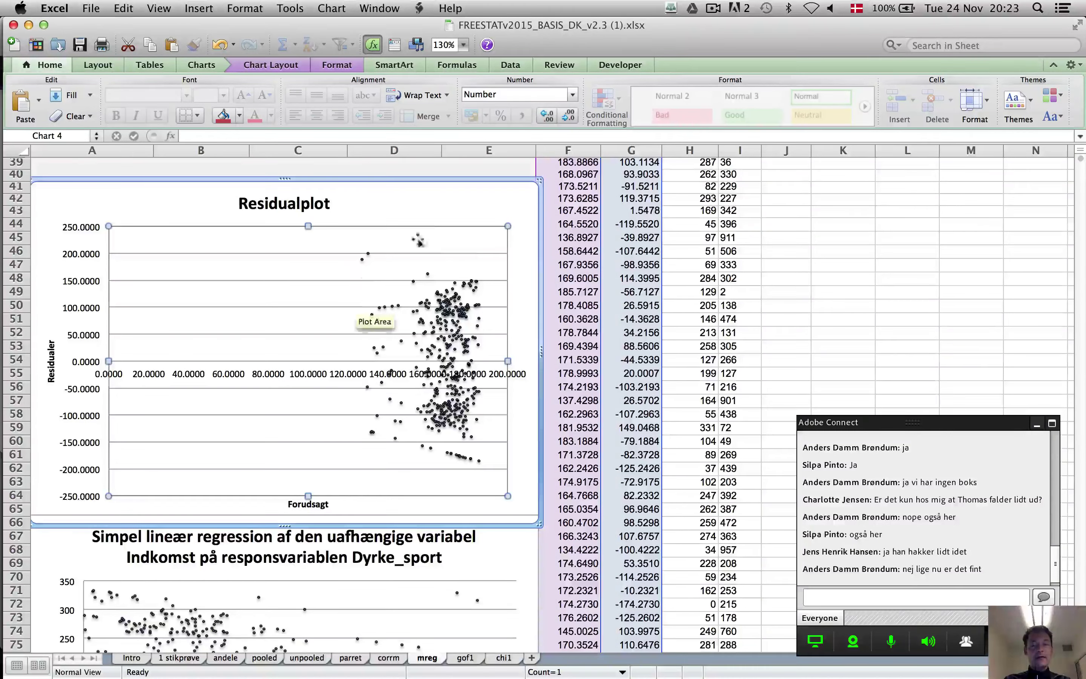
left_click(451, 199)
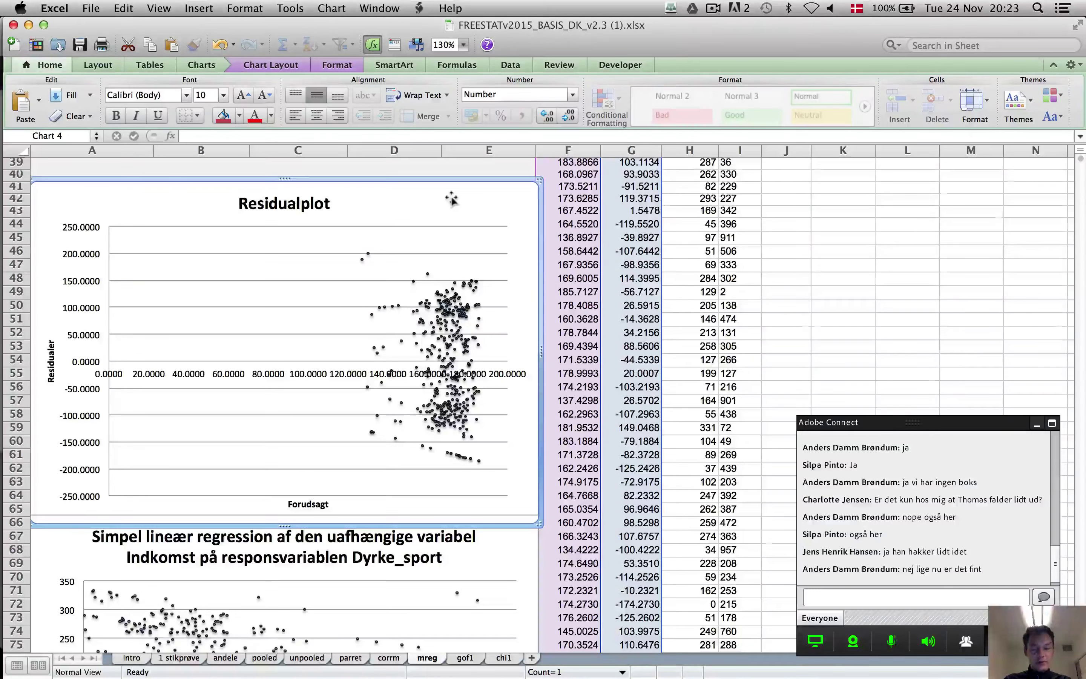
Return to the Word document and paste the Residualplot chart at the end
key("super+Tab")
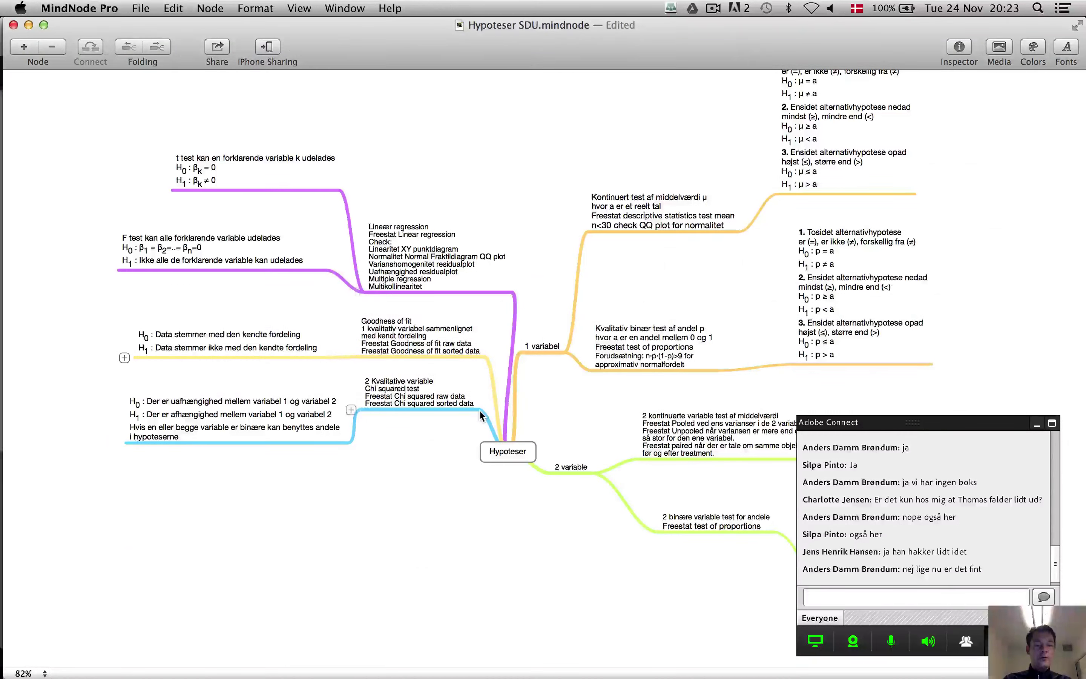
key("super+Tab")
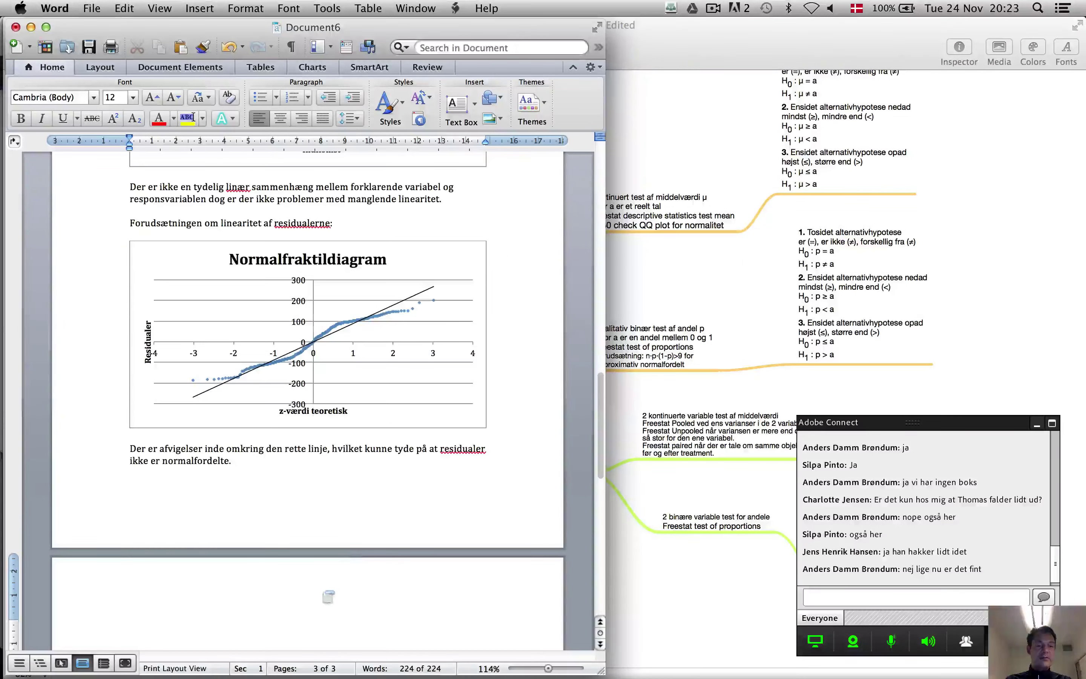
key("super+v")
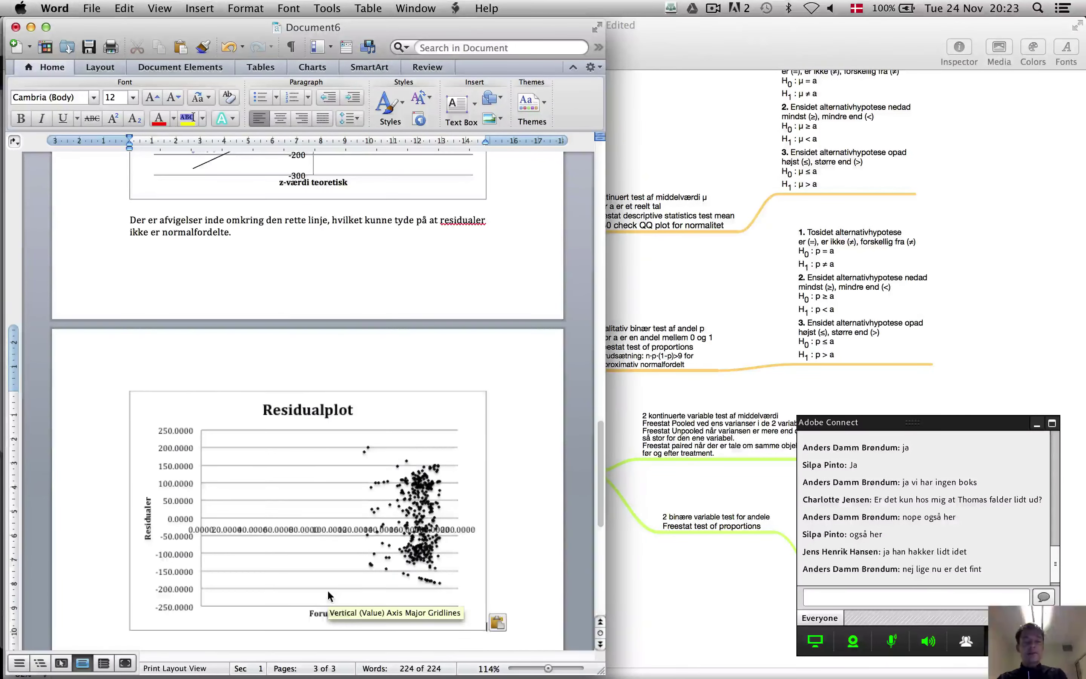
scroll(305, 547, "down", 2)
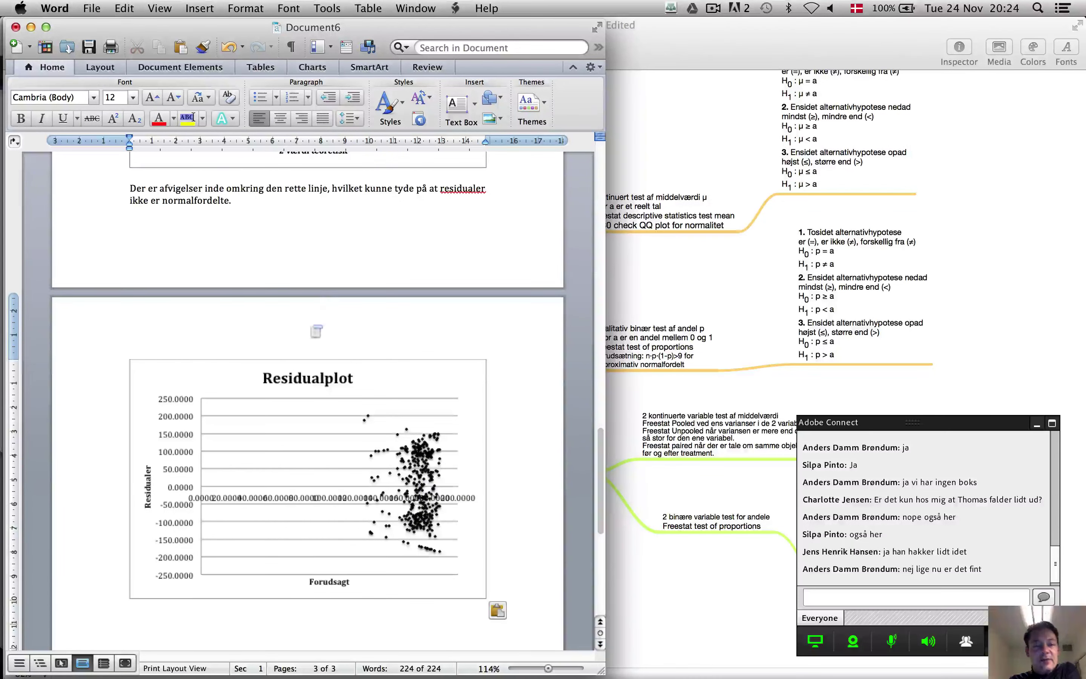
Below the Residualplot chart, begin a conclusion with "Det ser nogenlunde fornuftigt ud mht. varianshomogenitet,"
left_click(422, 508)
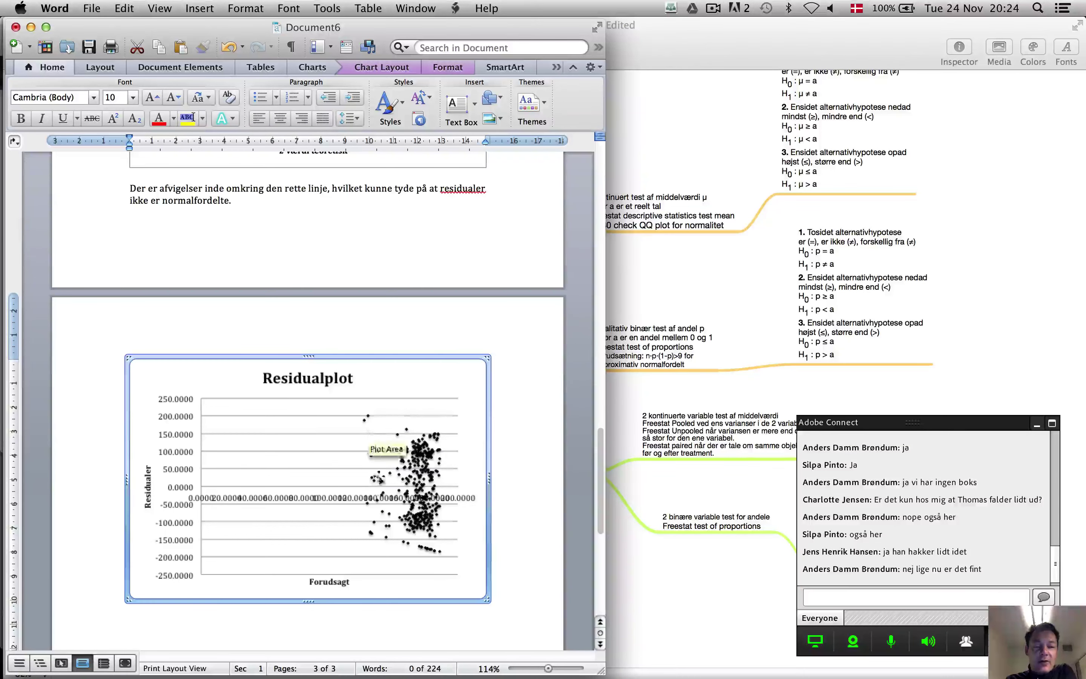
mouse_move(394, 537)
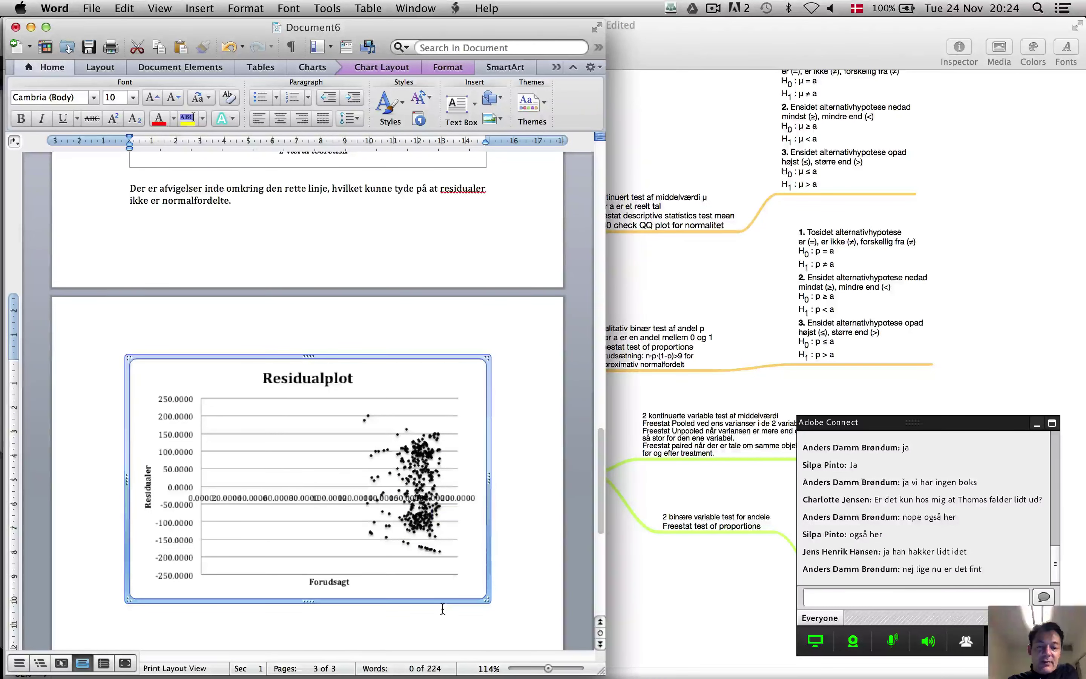
left_click(519, 607)
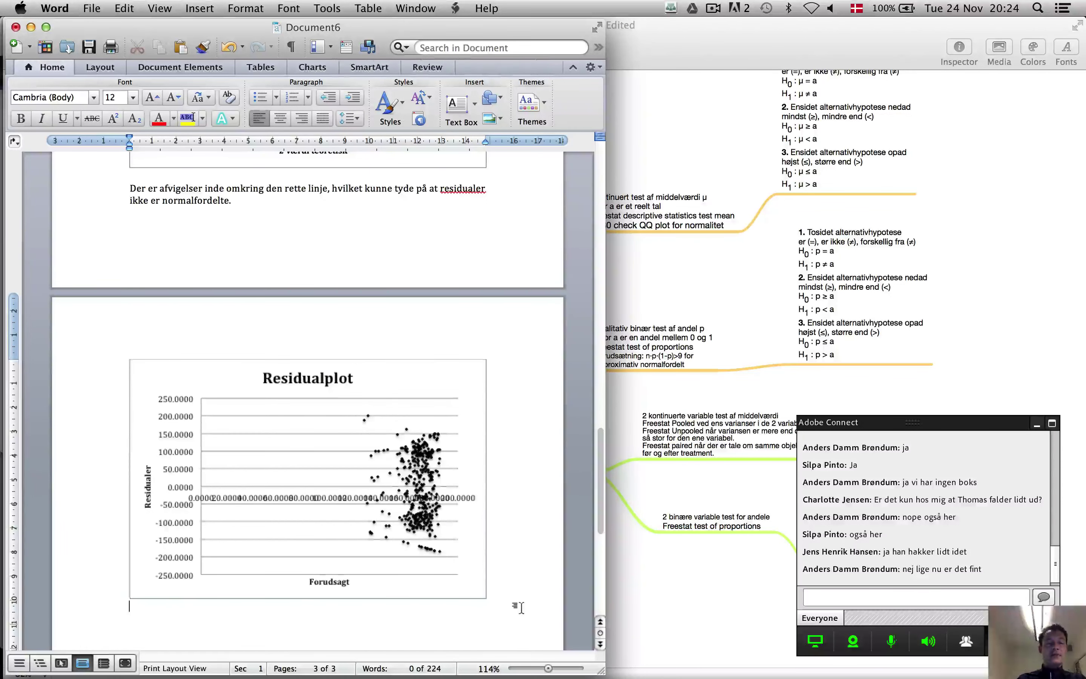
type("Det")
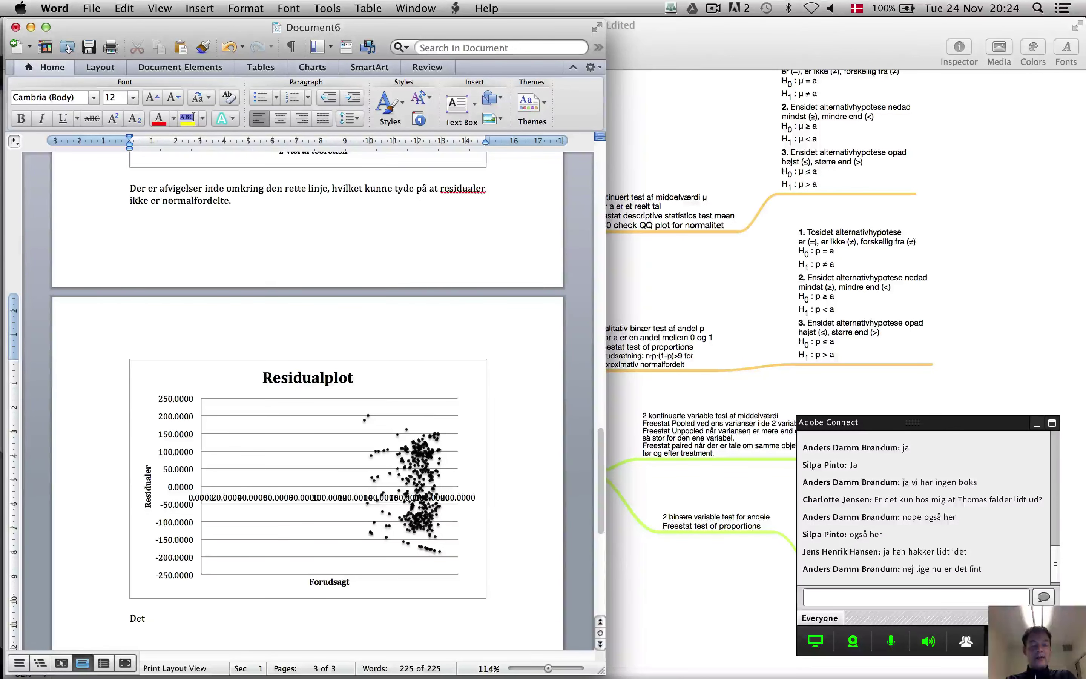
type("r ")
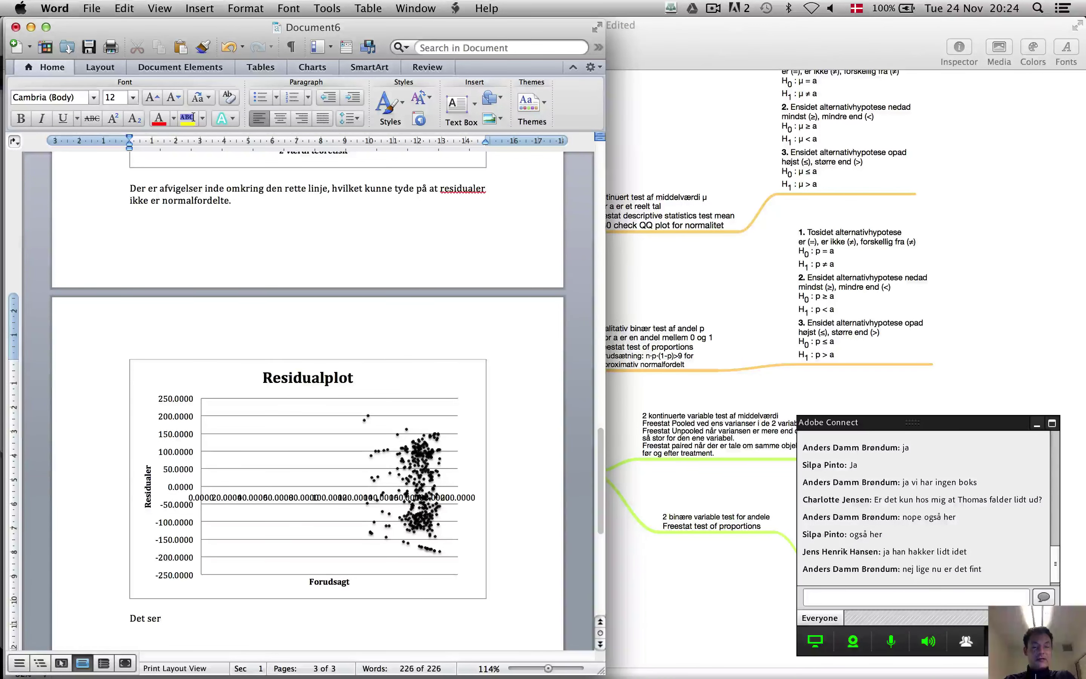
type("nogenlunde fornuf")
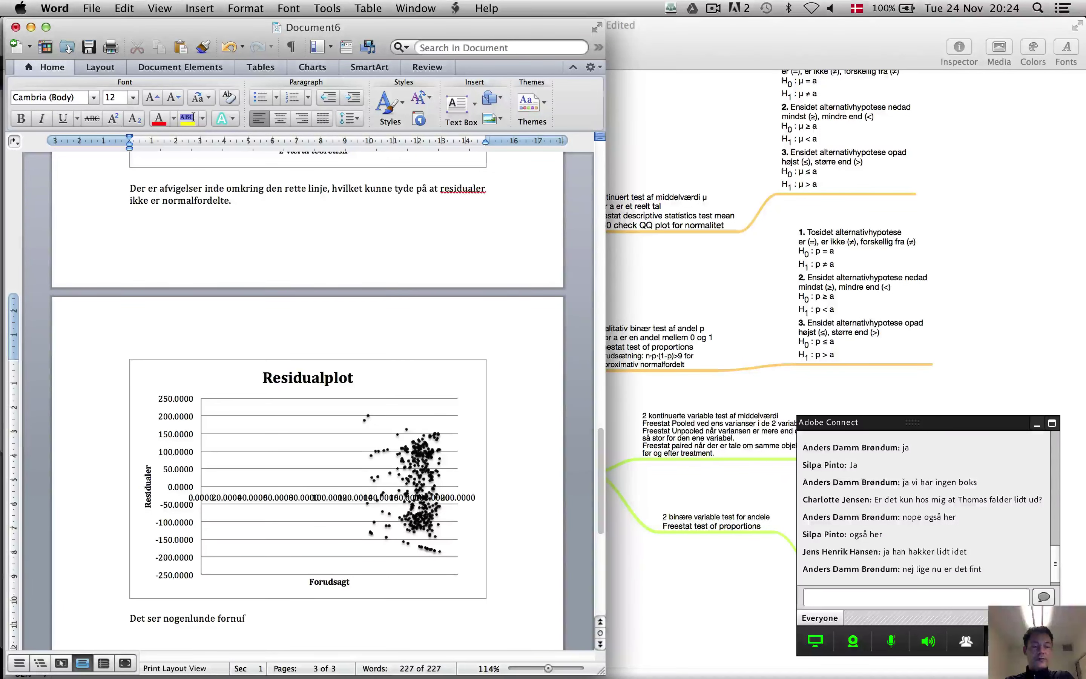
type("tigt ud mht.")
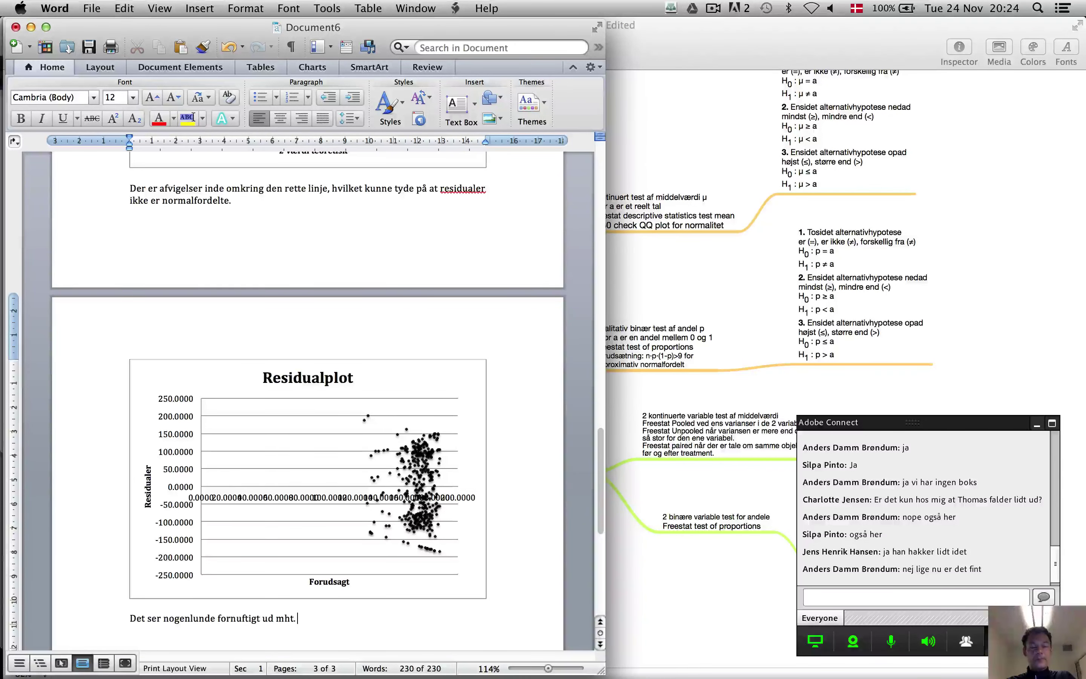
type(" varian")
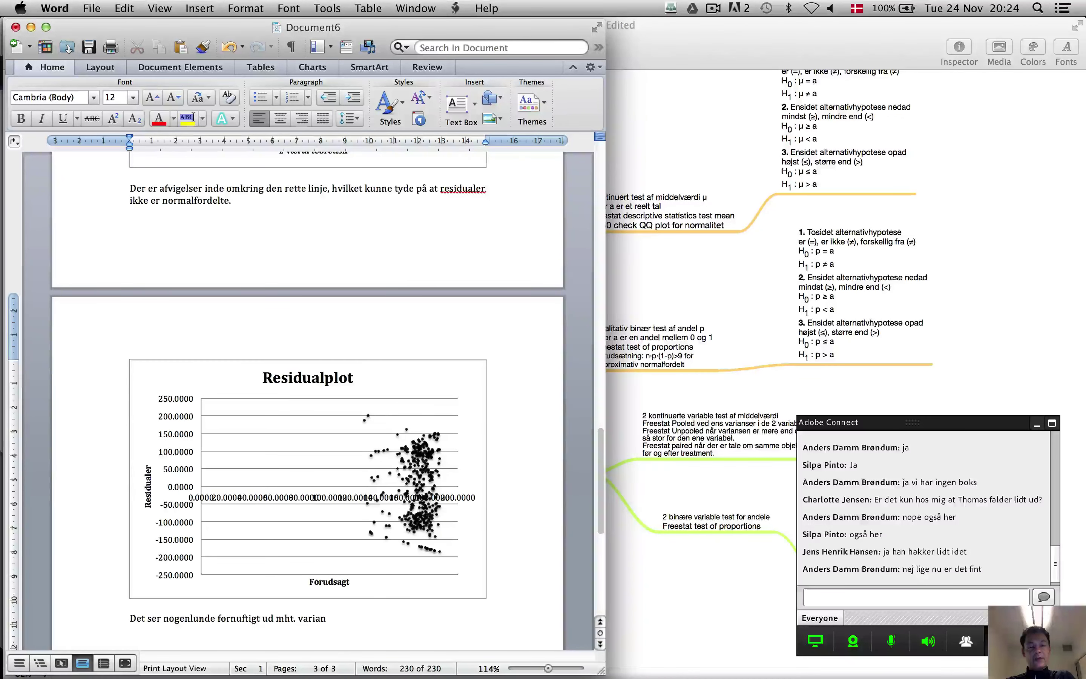
type("sh")
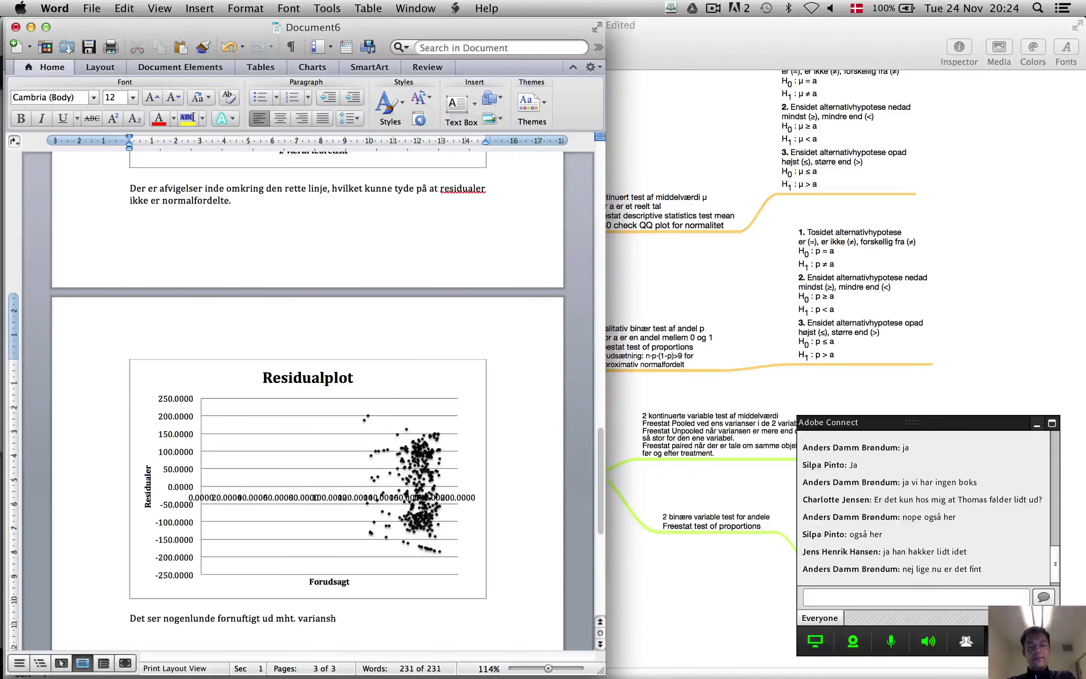
type("omogen")
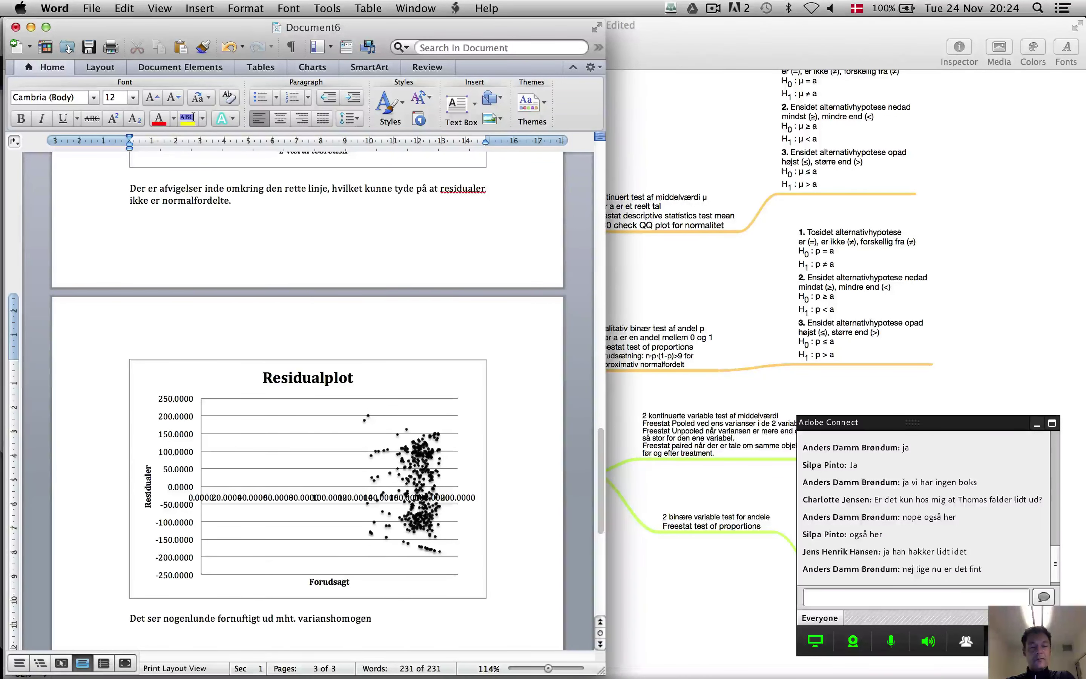
type("itet ")
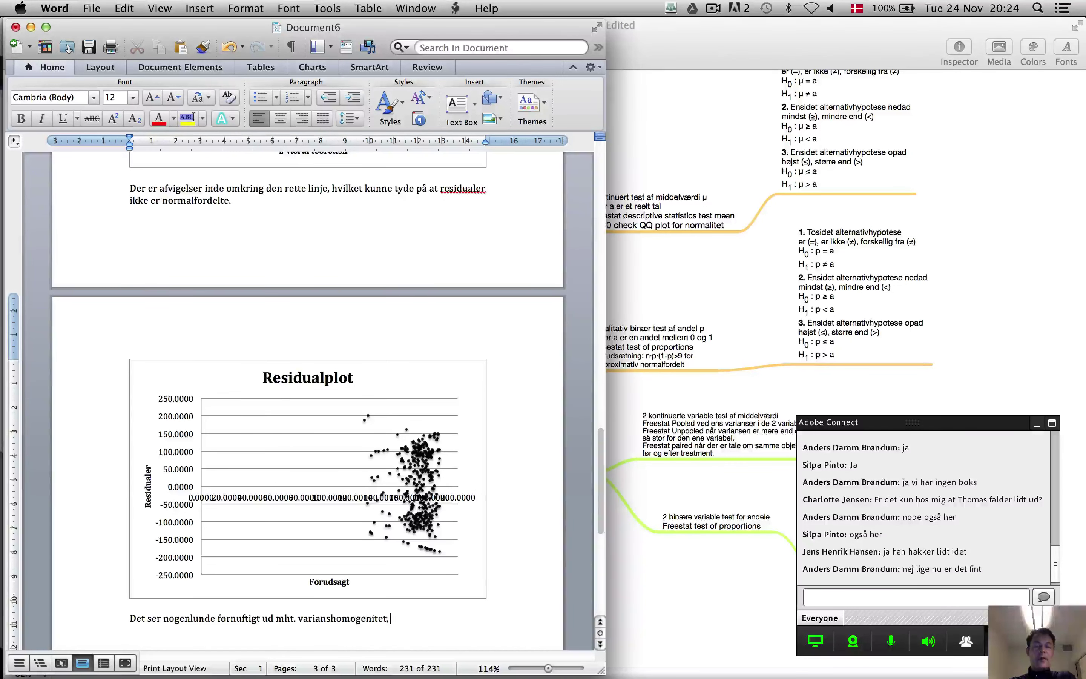
Complete the varianshomogenitet sentence with "der ligger et par outliers øverst til venstre og nederst til højre."
type(" der ligger")
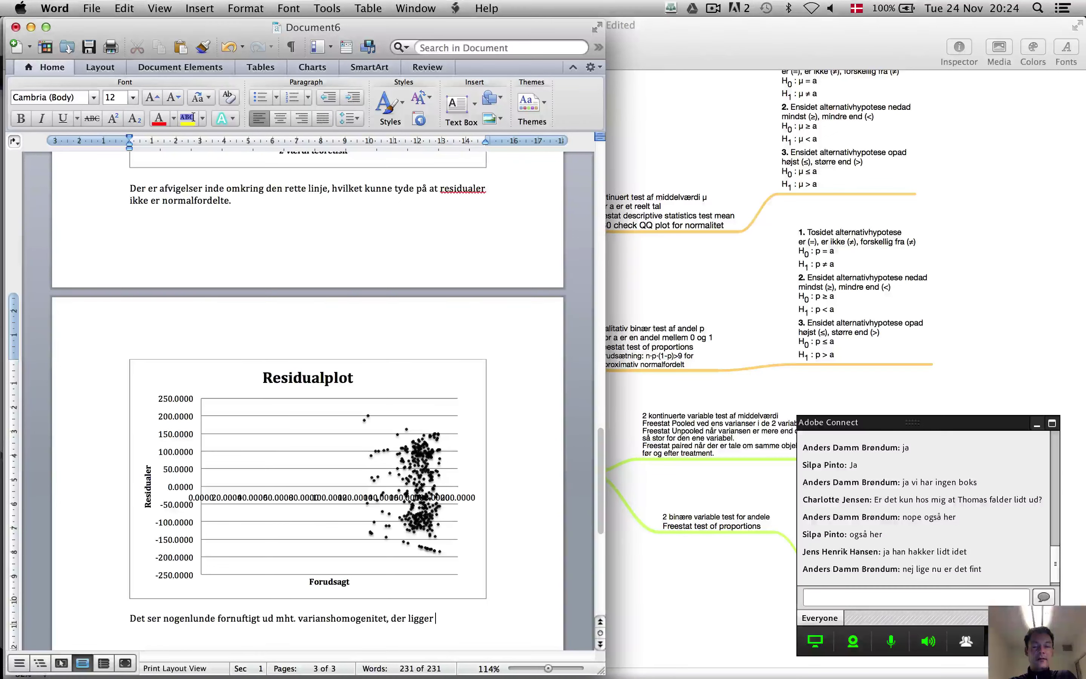
type(" et par")
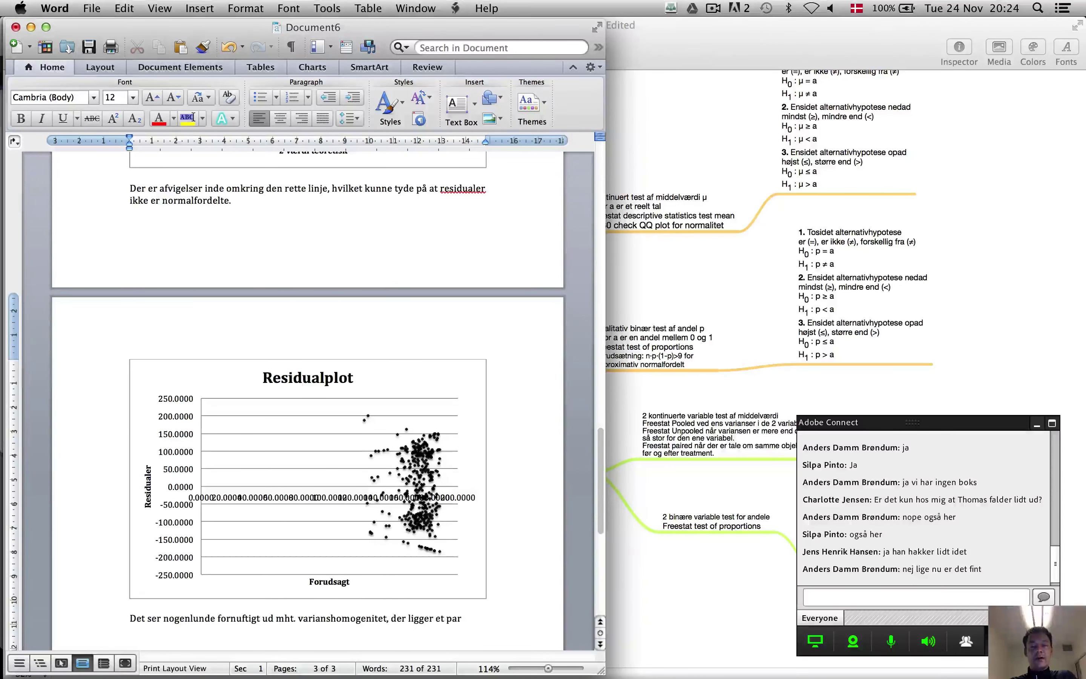
type(" outlier")
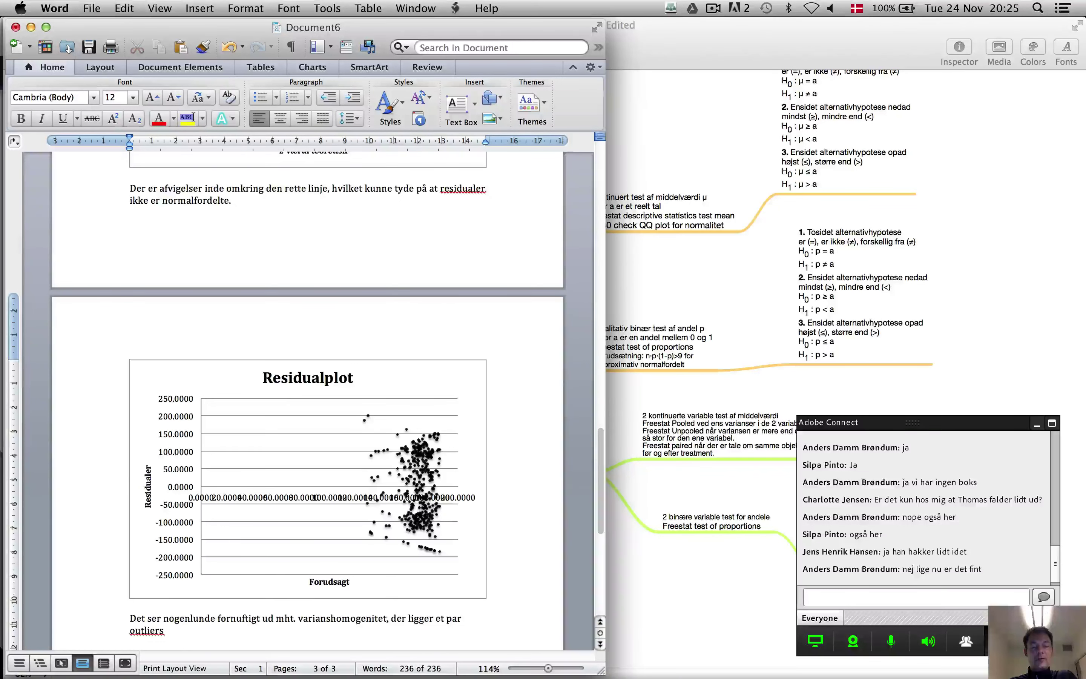
type("s")
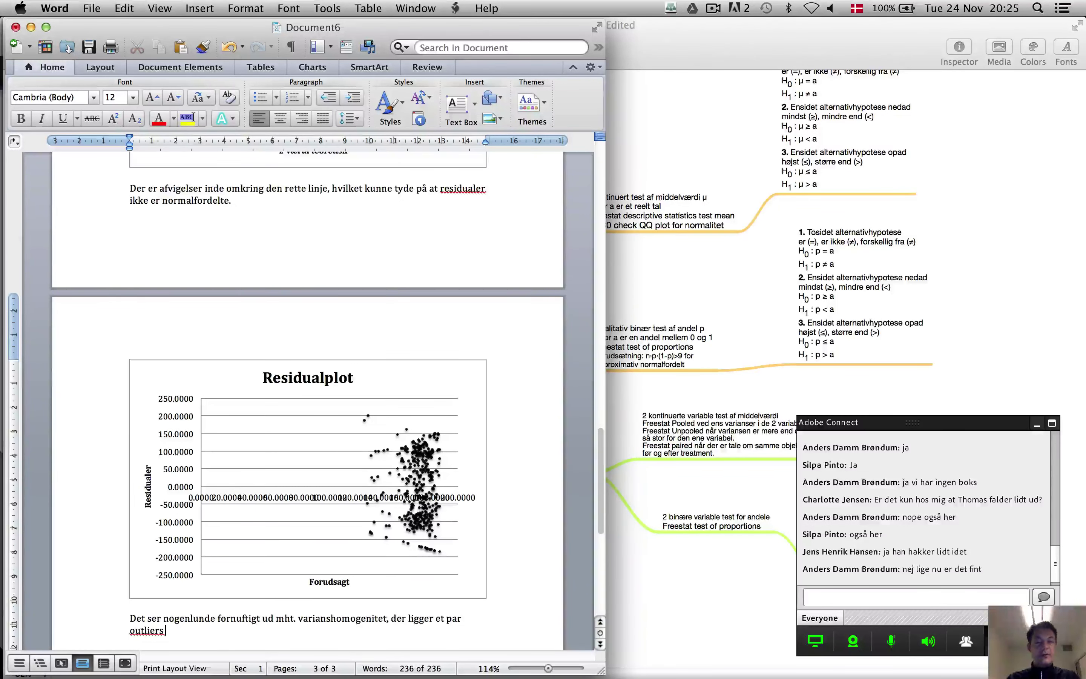
type(" øverst til")
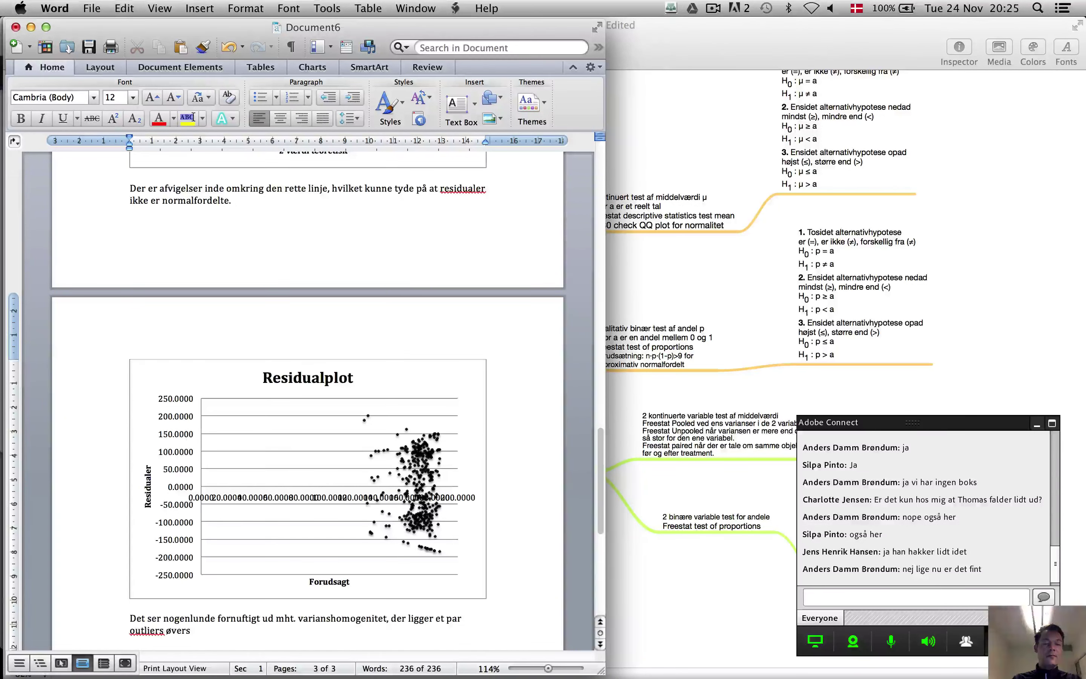
type(" ve")
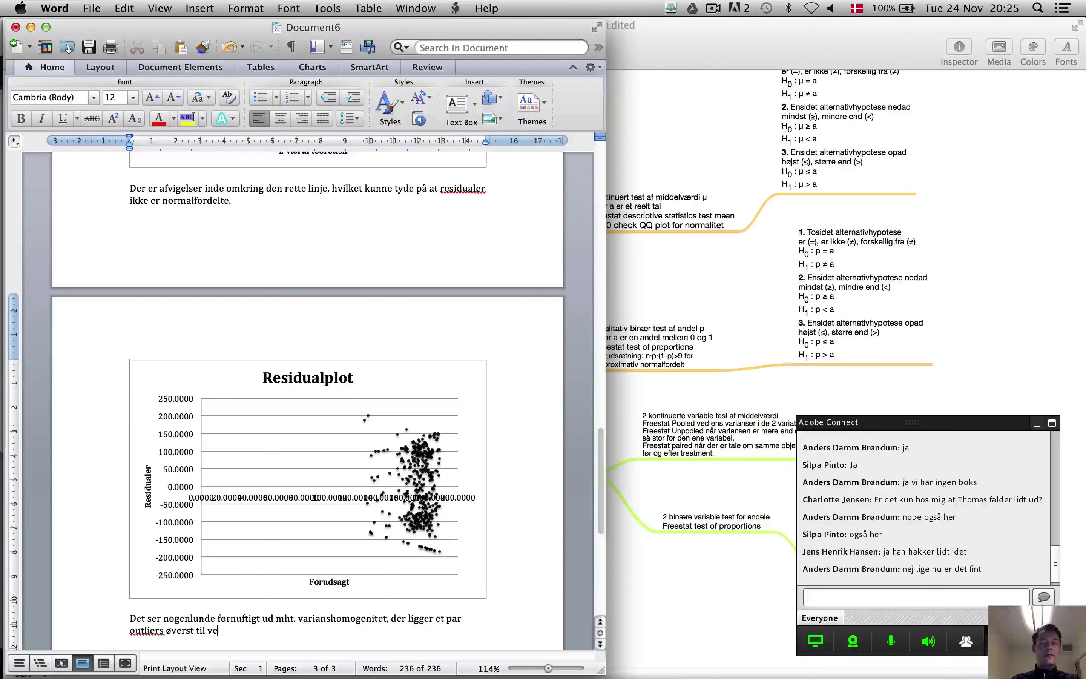
type("nstre og nede")
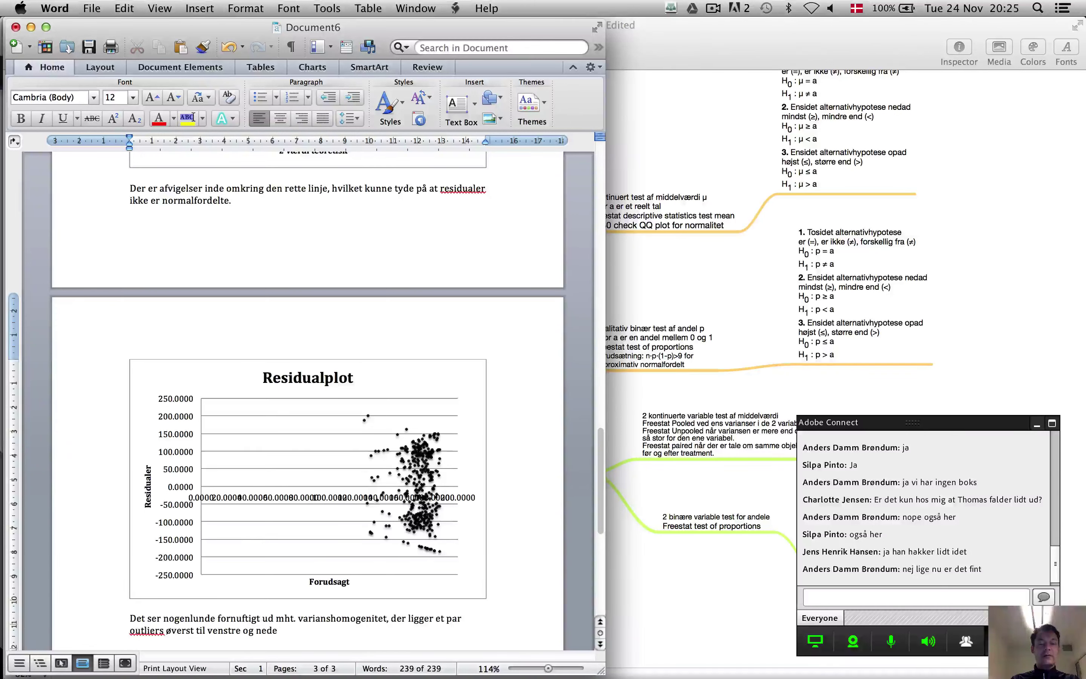
type("rst")
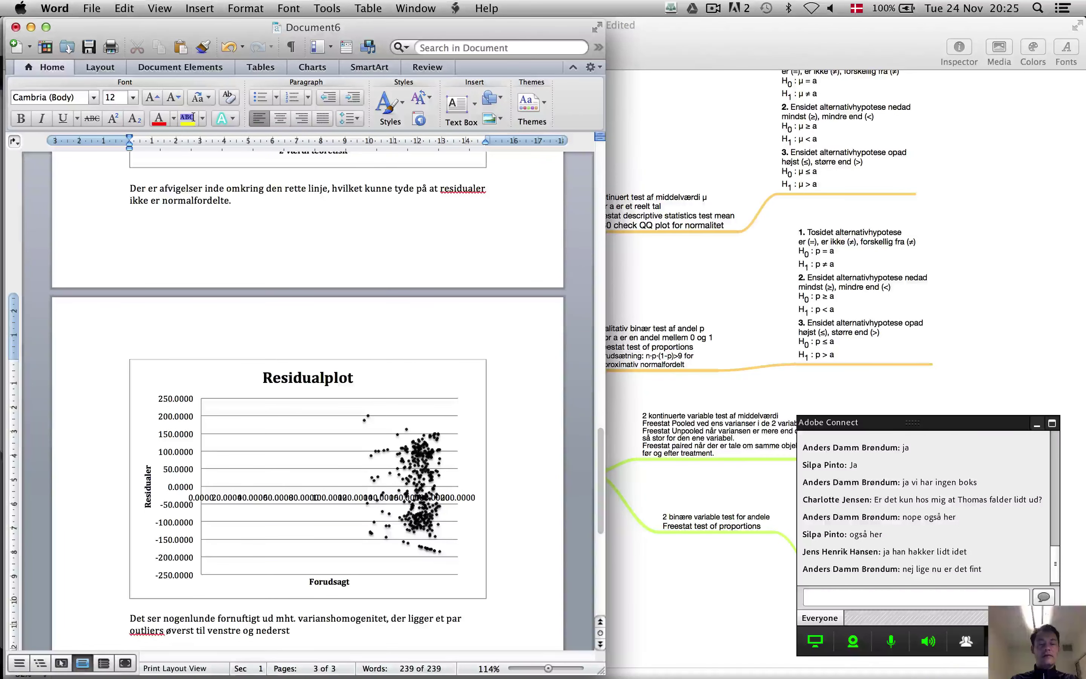
type(" til højre.")
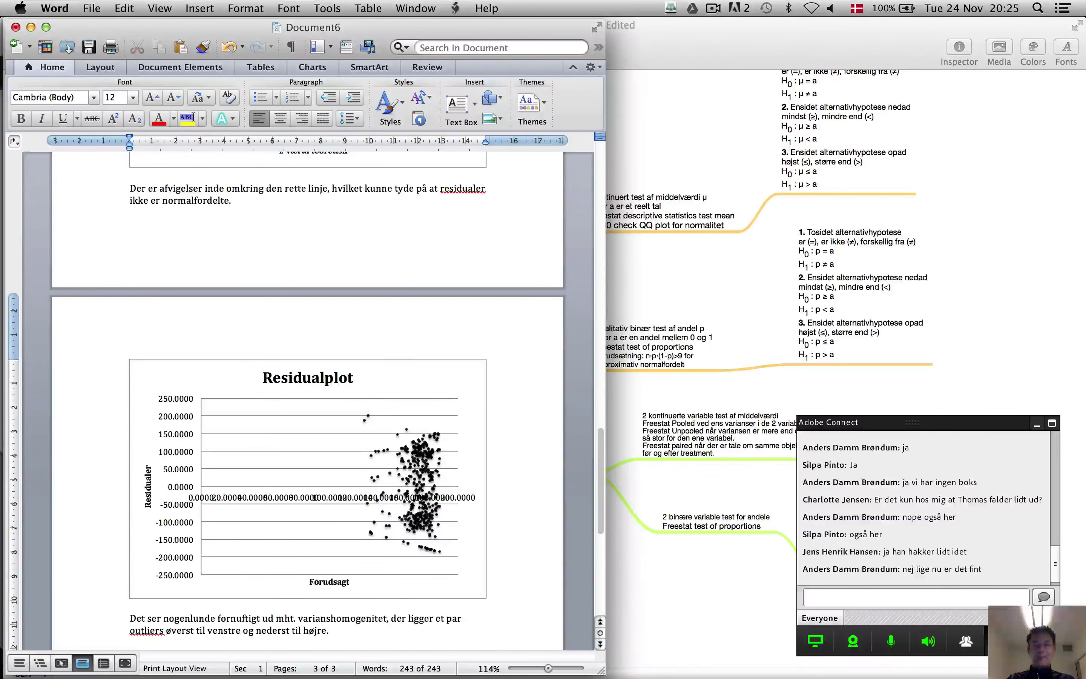
type(" Det er")
Below the varianshomogenitet conclusion, start a new paragraph with "Mht. til uafhængighed er der ikke nogen tydelig systematik i"
scroll(476, 597, "up", 2)
scroll(319, 449, "down", 5)
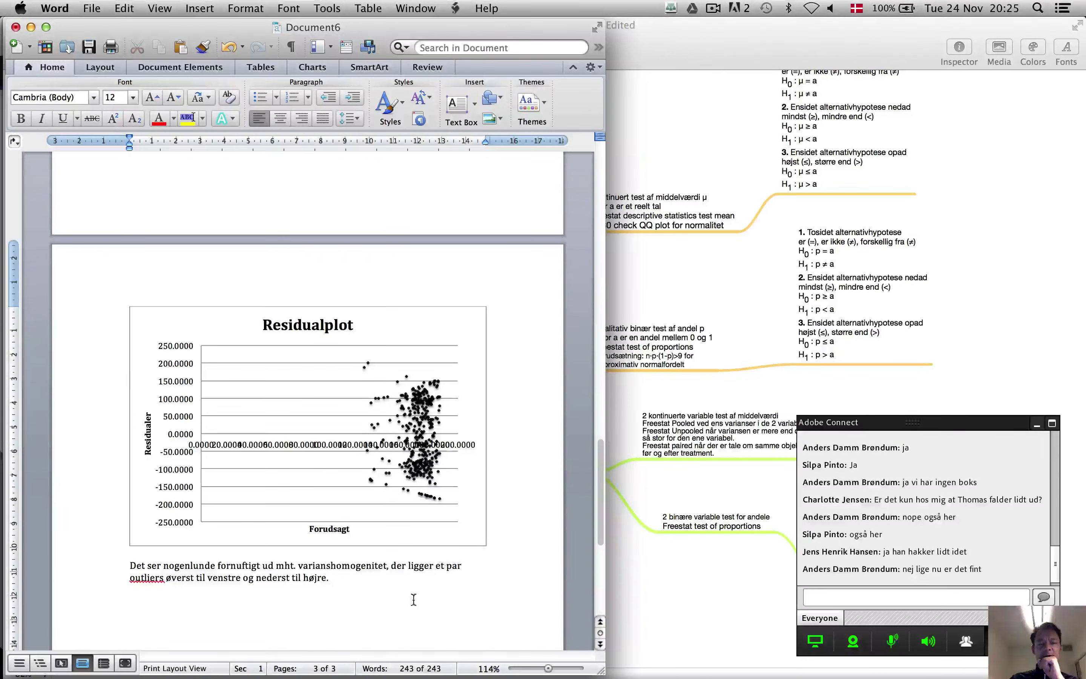
key("Return")
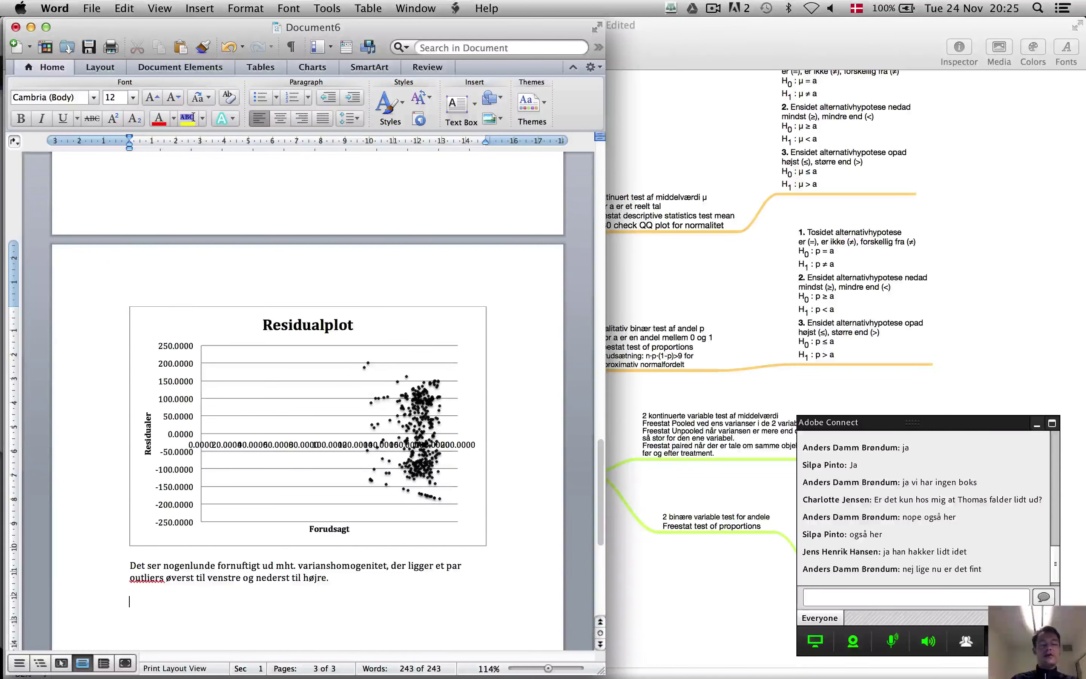
type("M")
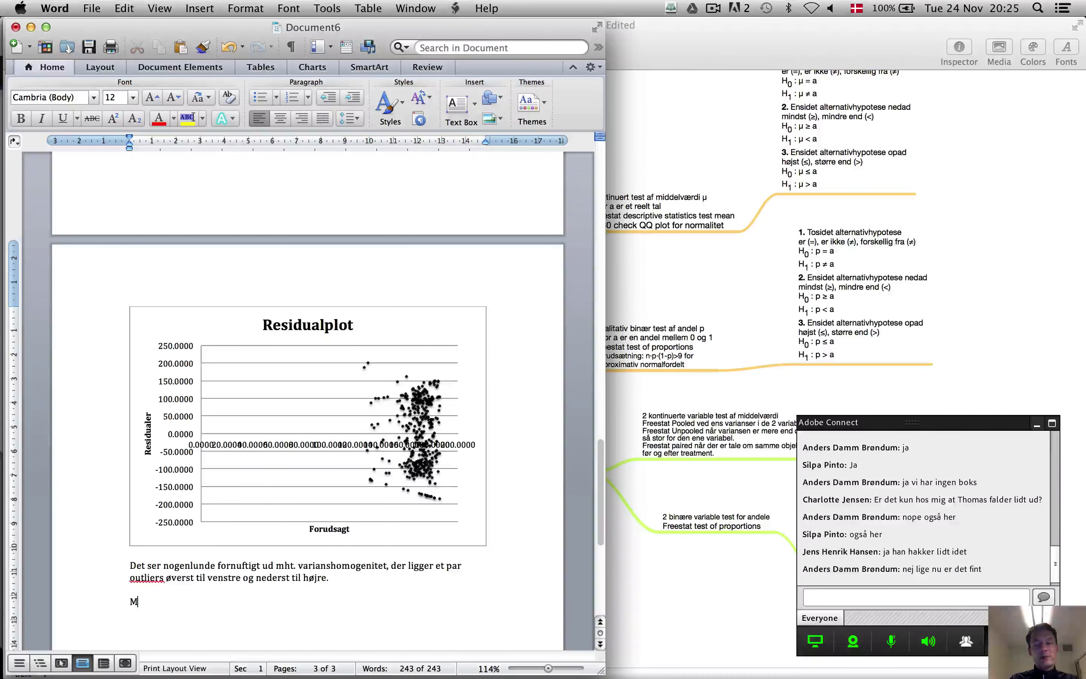
type("ht")
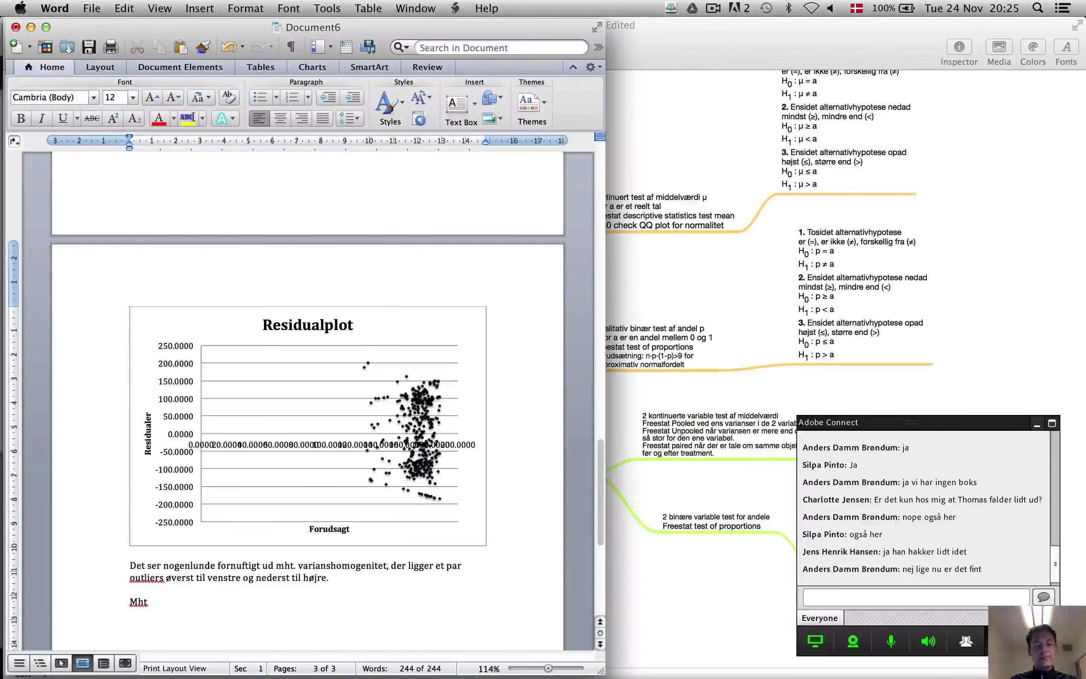
type(". ")
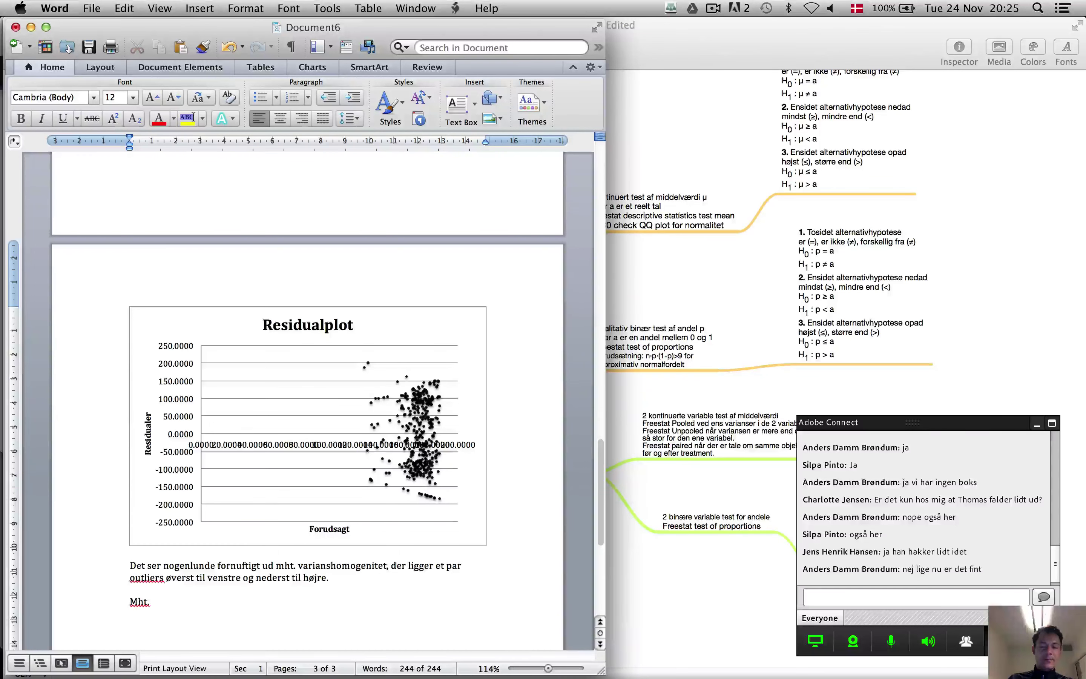
type("til")
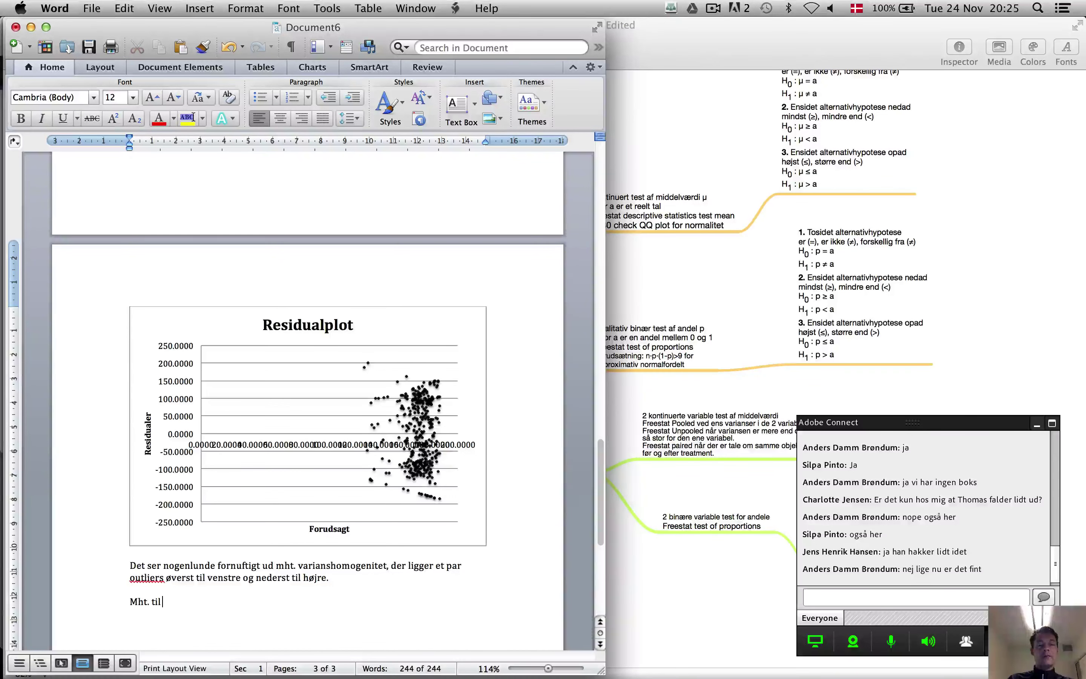
type(" uafhængig")
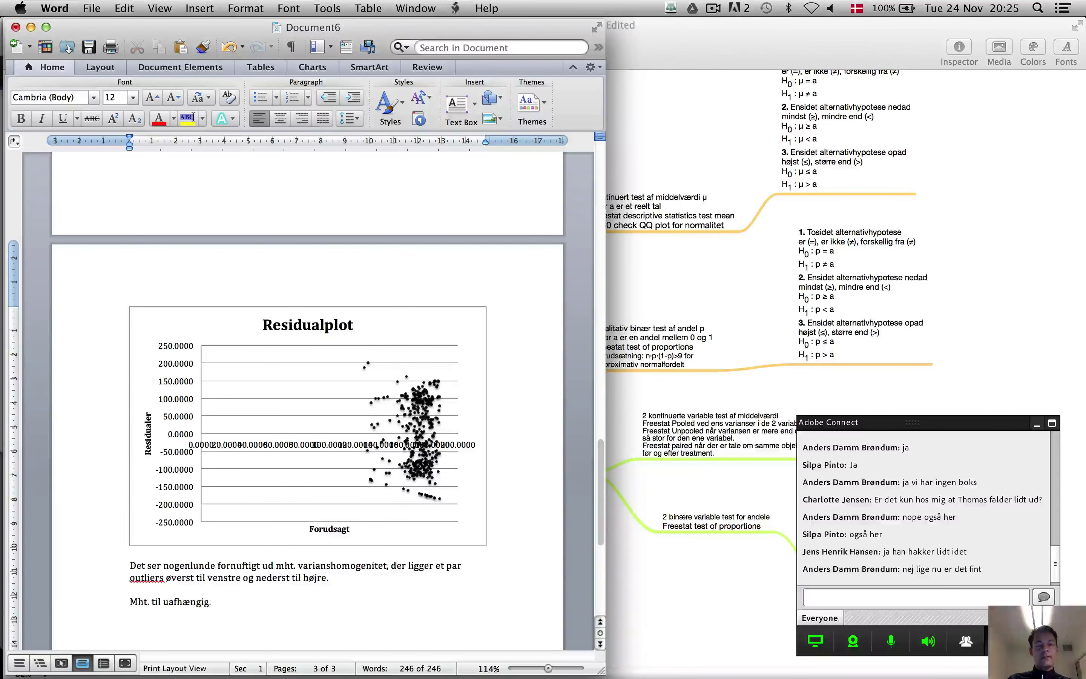
type("hed er de")
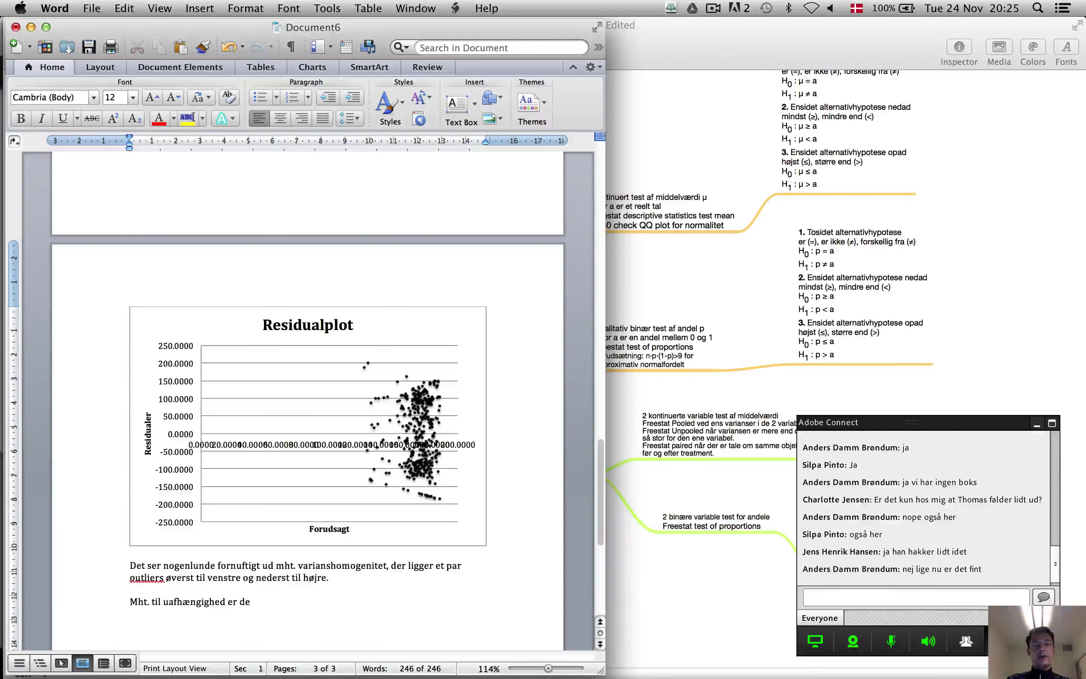
type("r ikke nog")
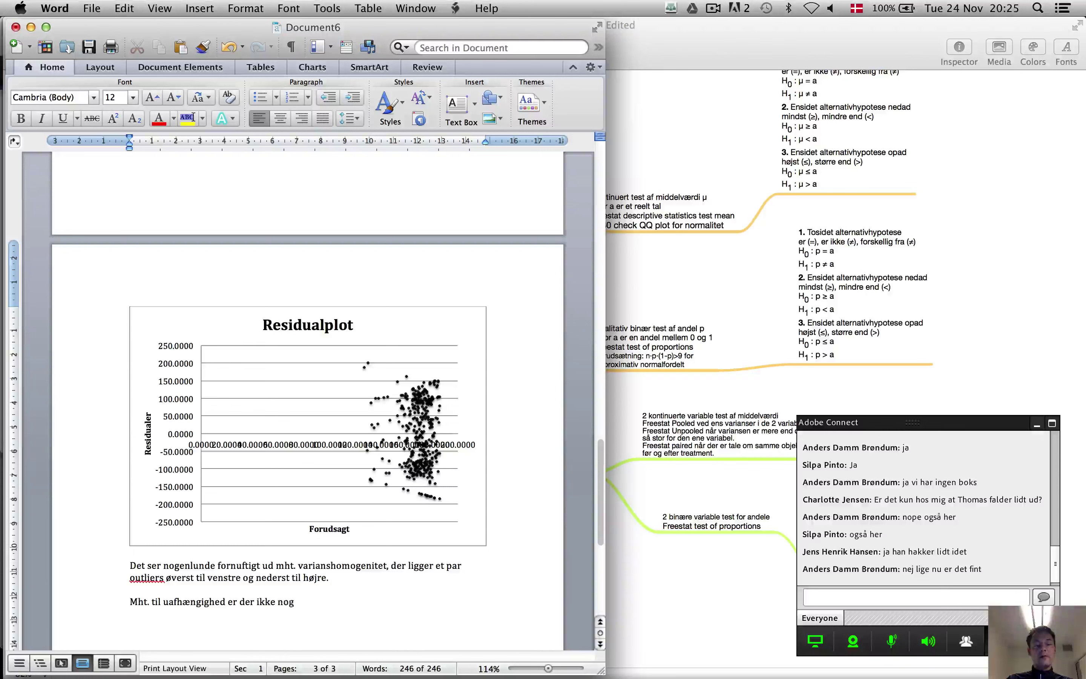
type("en tydeli")
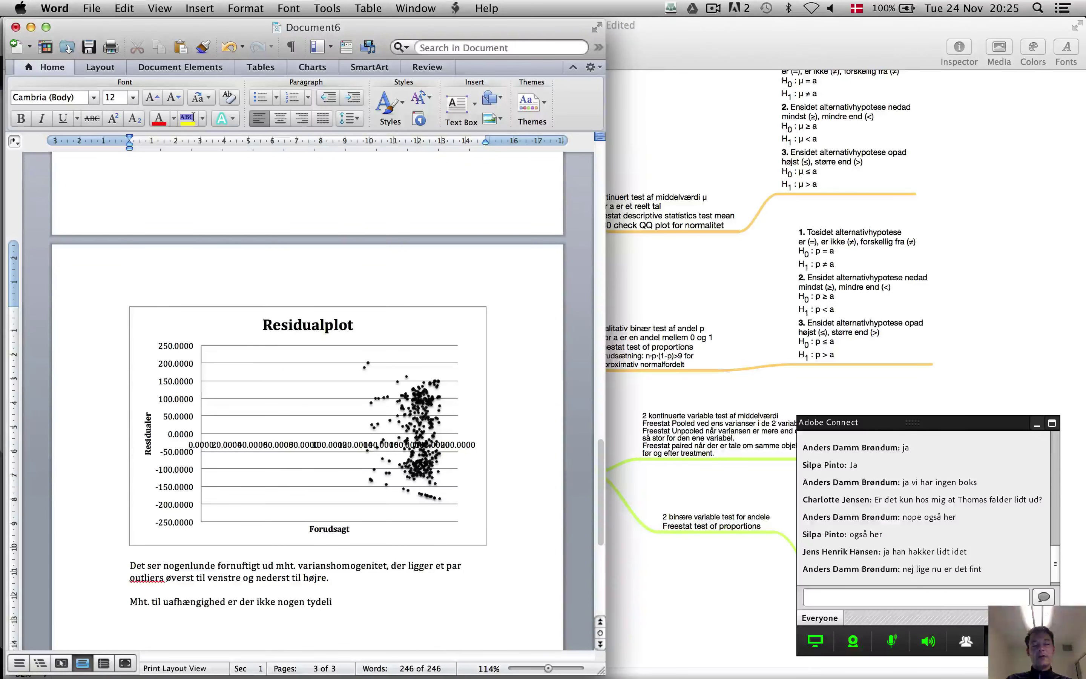
type("g systemati")
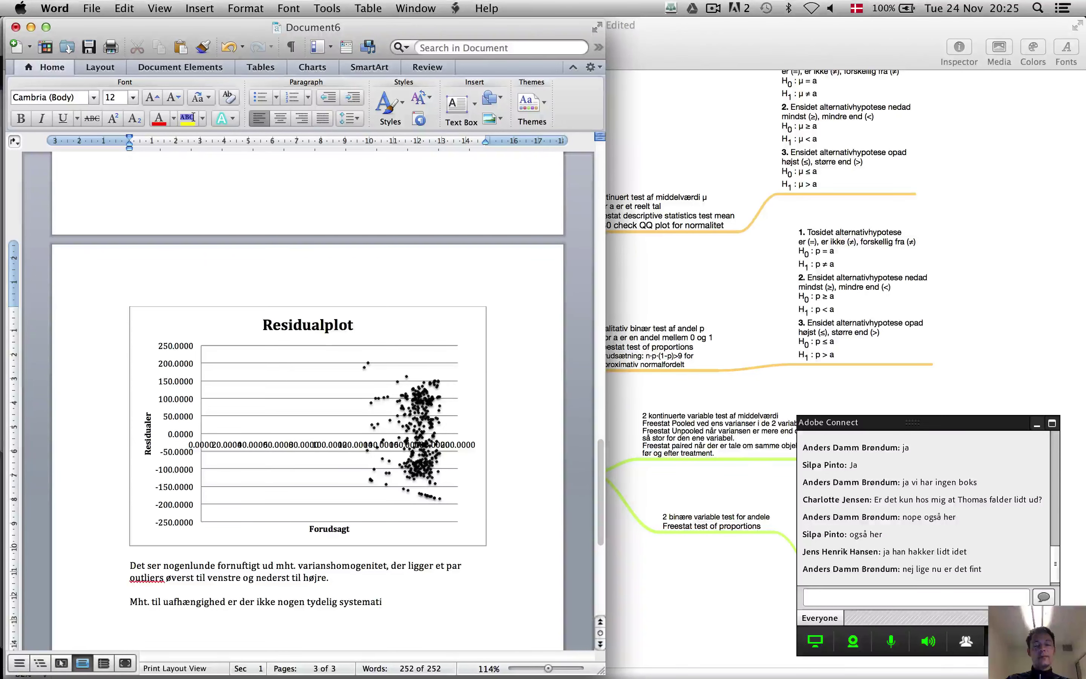
type("k i")
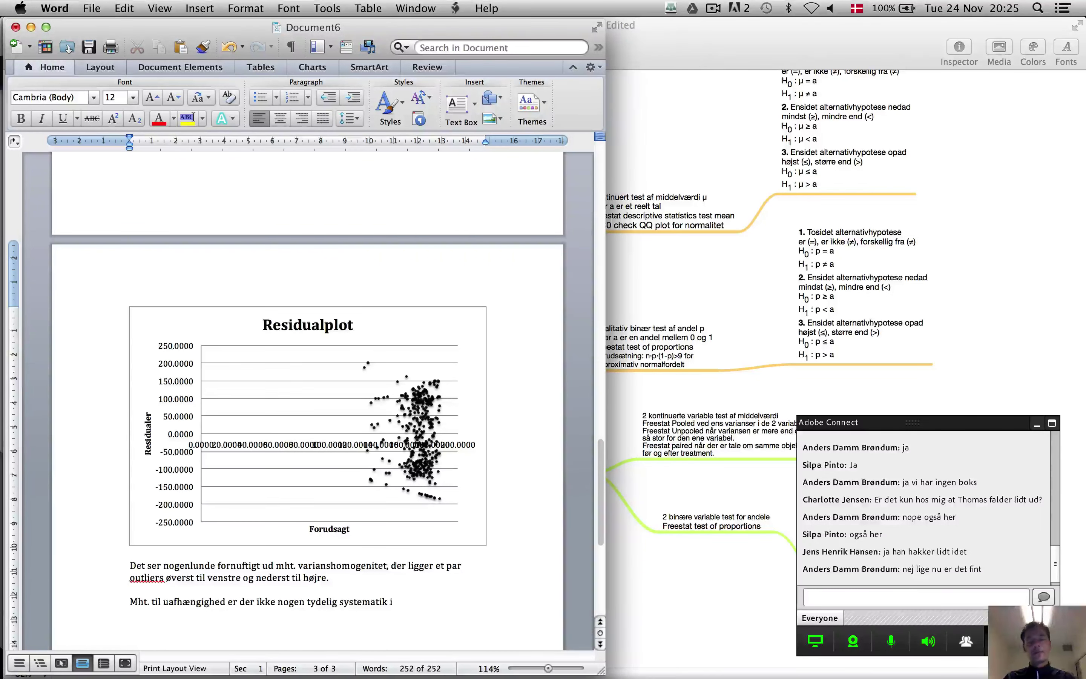
Complete the uafhængighed sentence with "residualplottet bortset fra observationerne nederst til venstre."
type(" re")
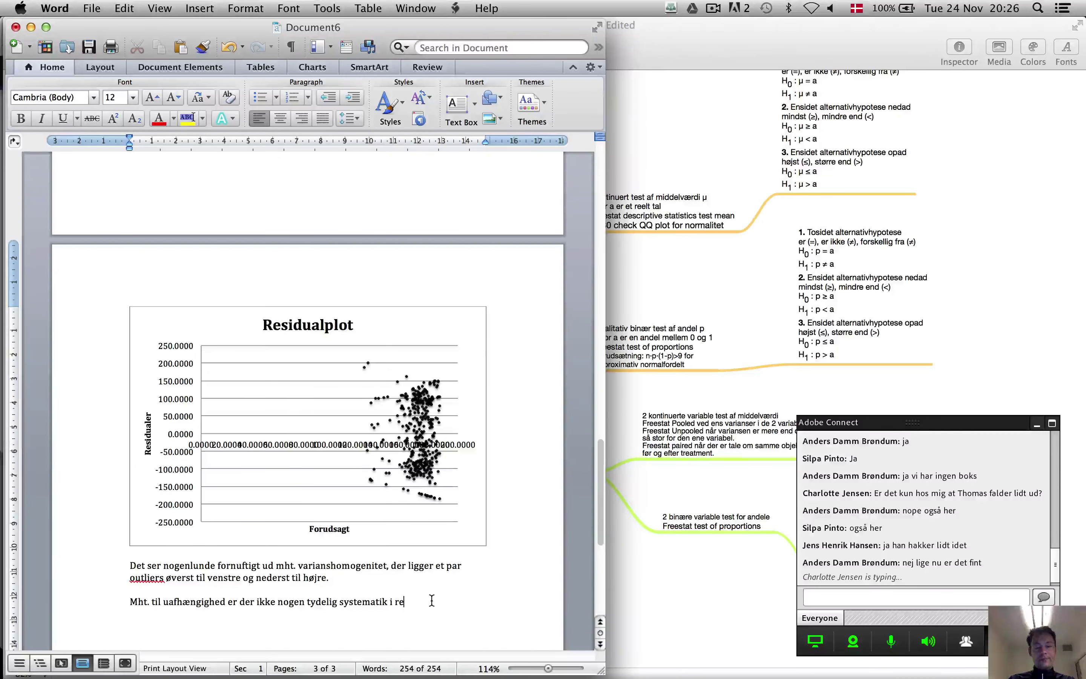
type("sidu")
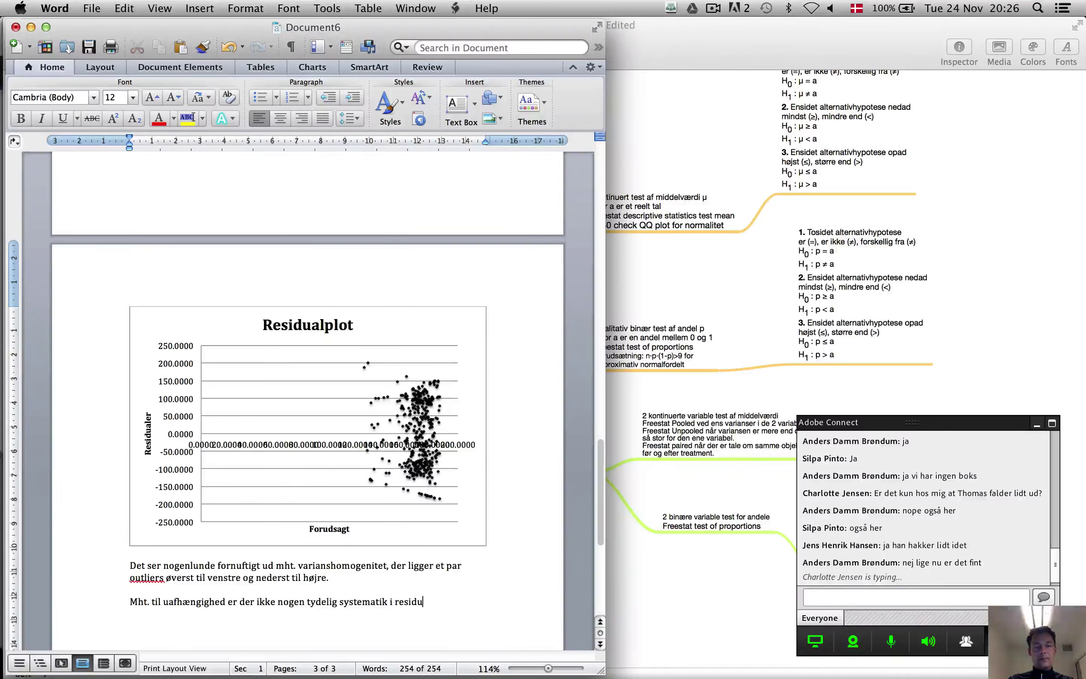
type("alplotte")
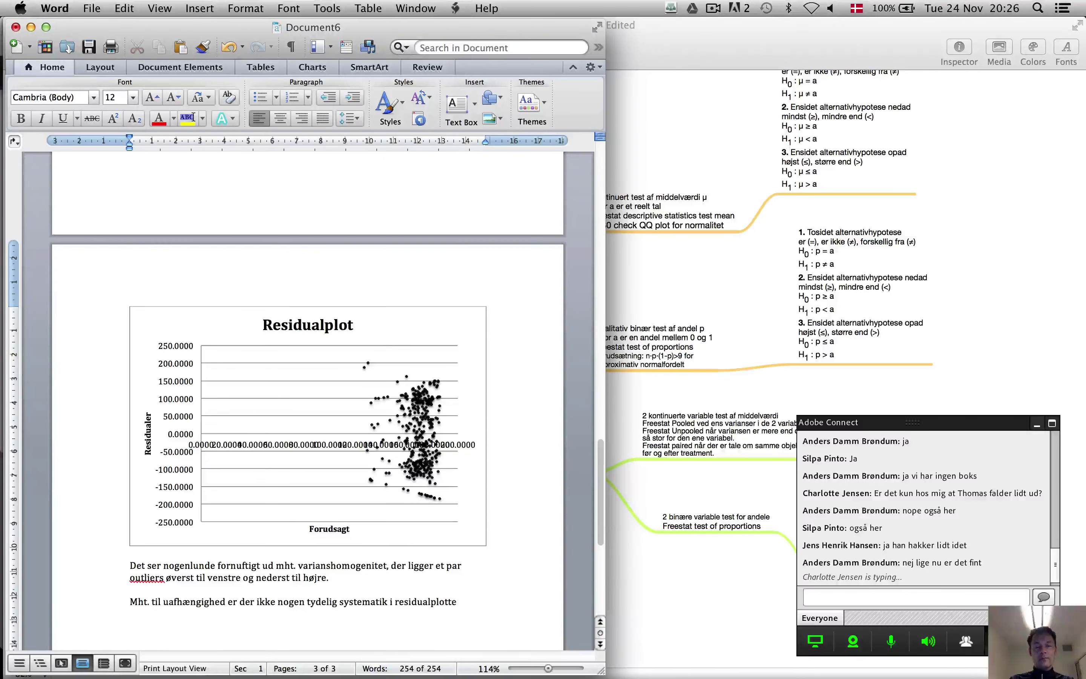
type("t")
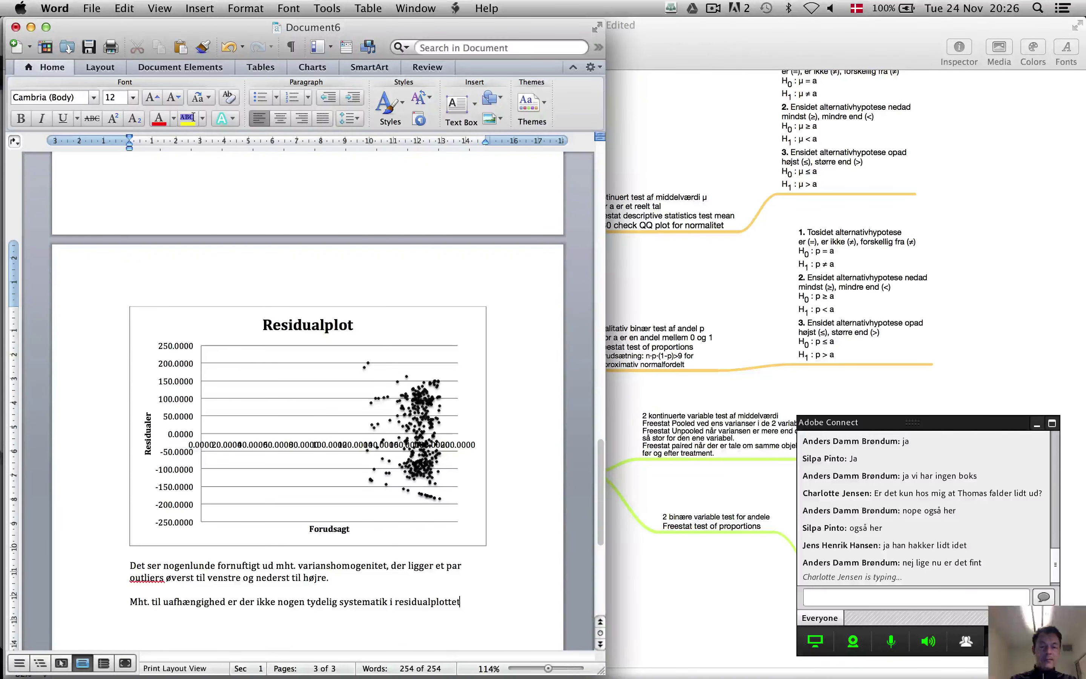
type(" bor")
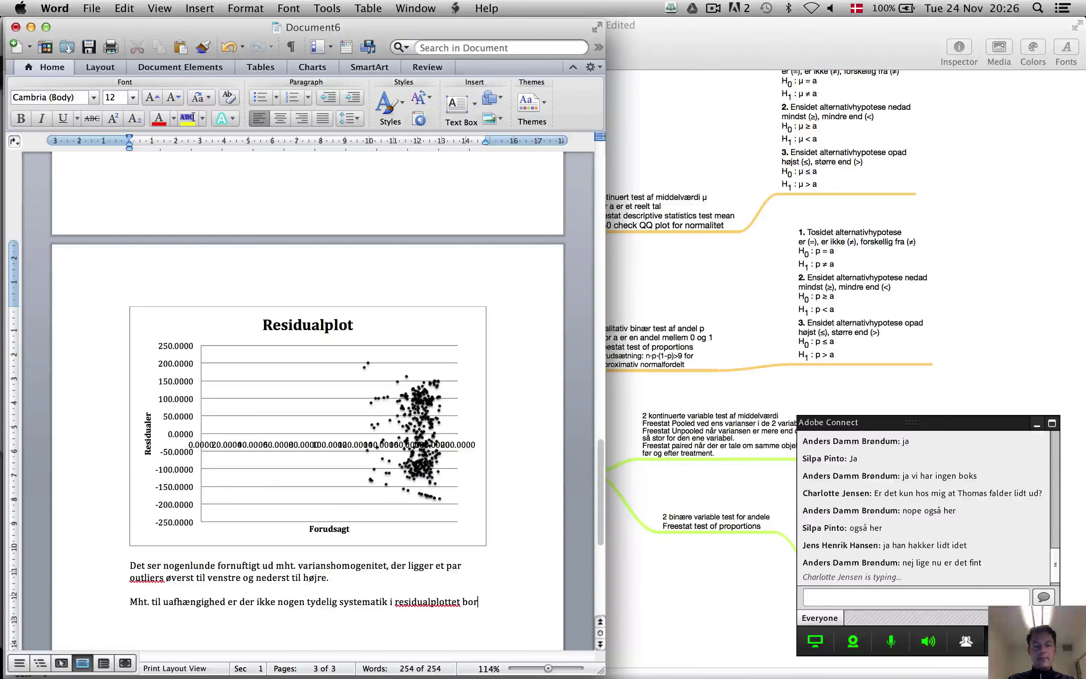
type("tset f")
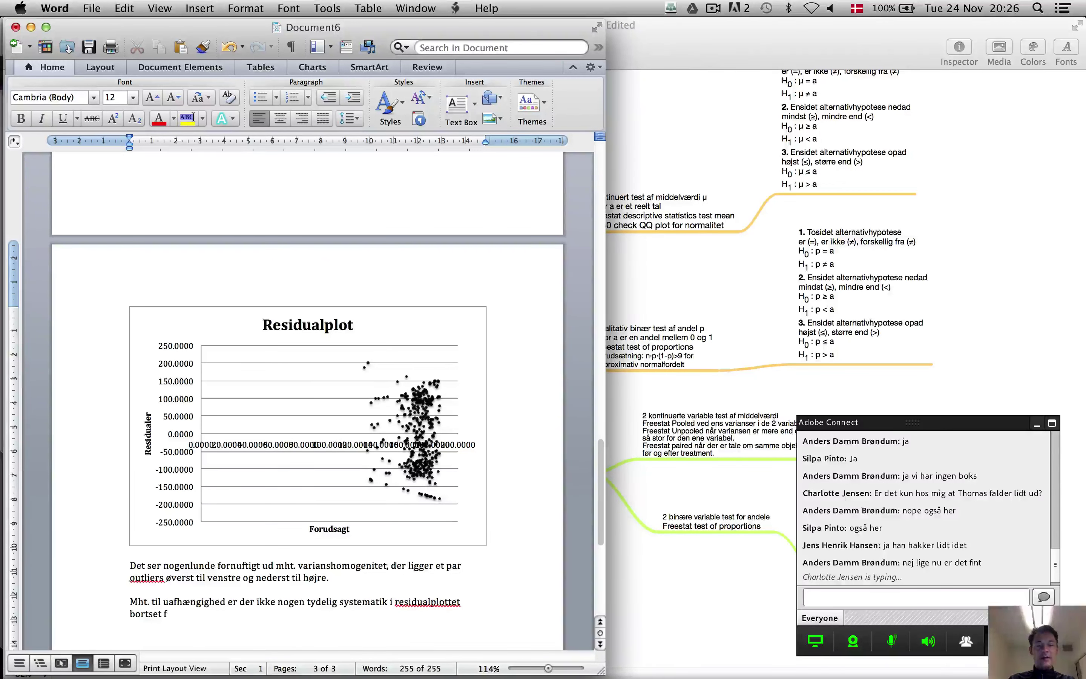
type("ra ob")
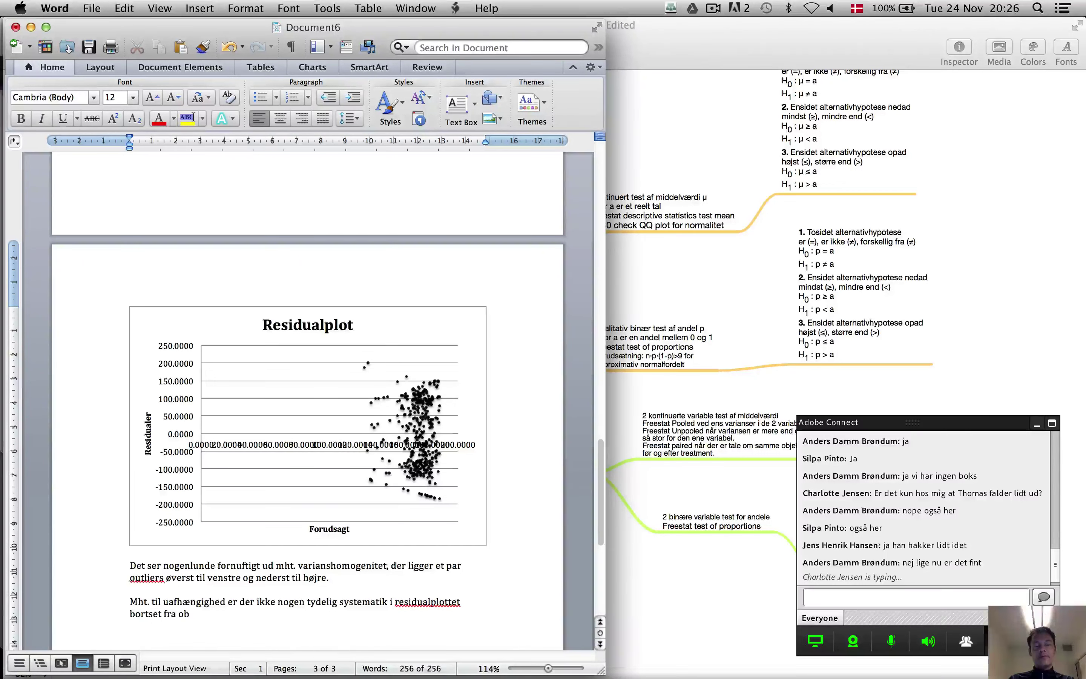
type("servationerne n")
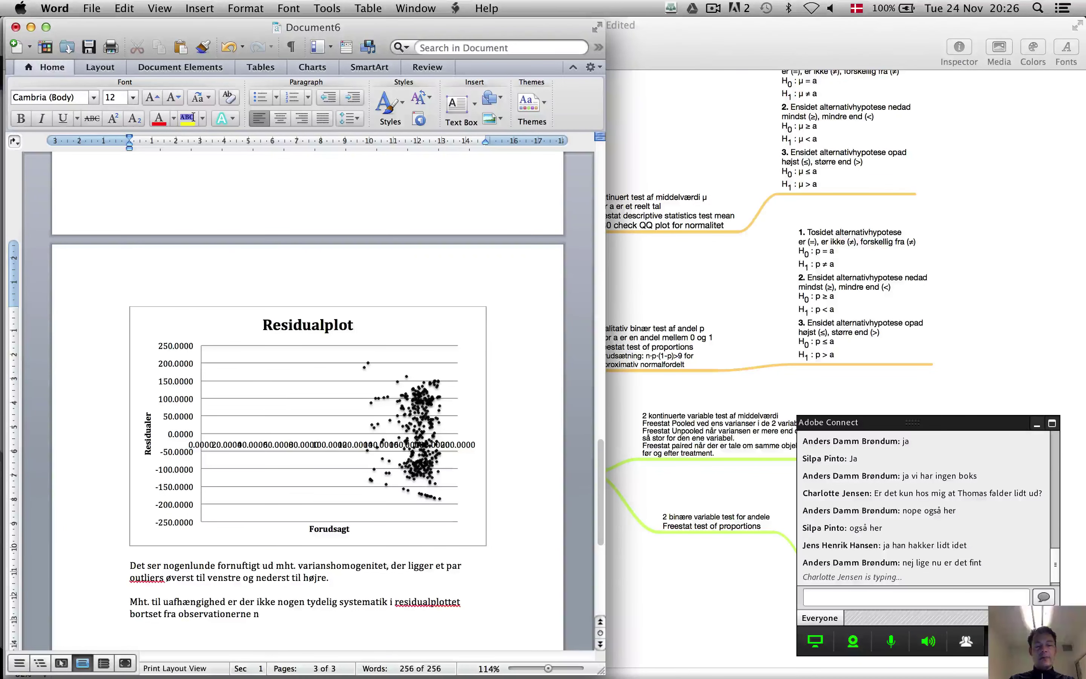
type("ederst til ")
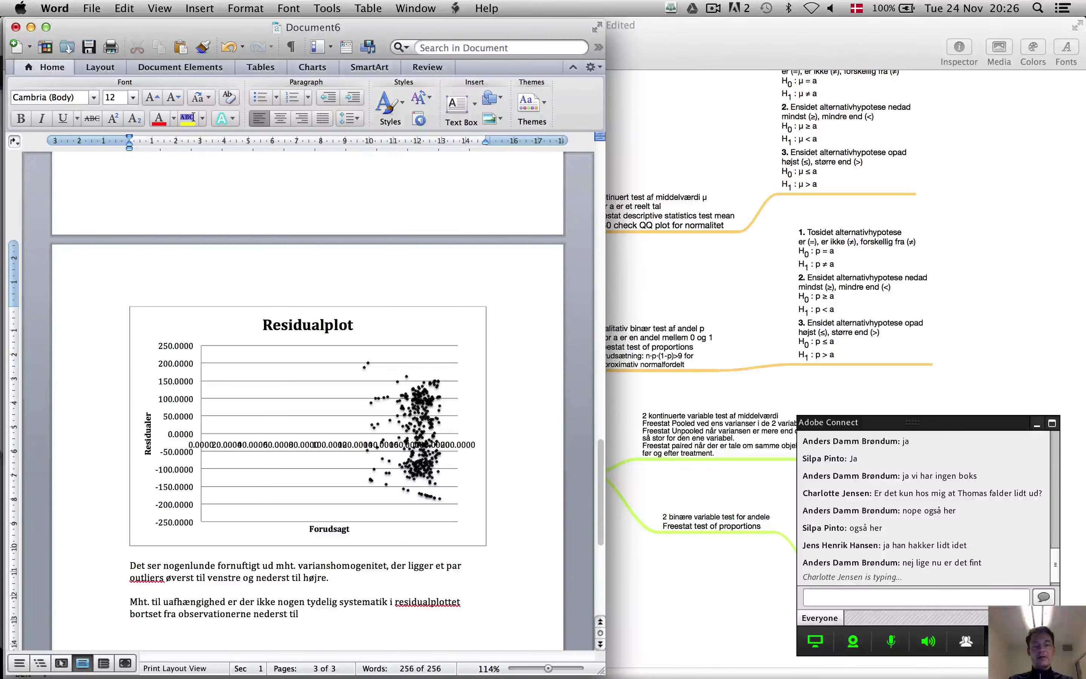
type("vens")
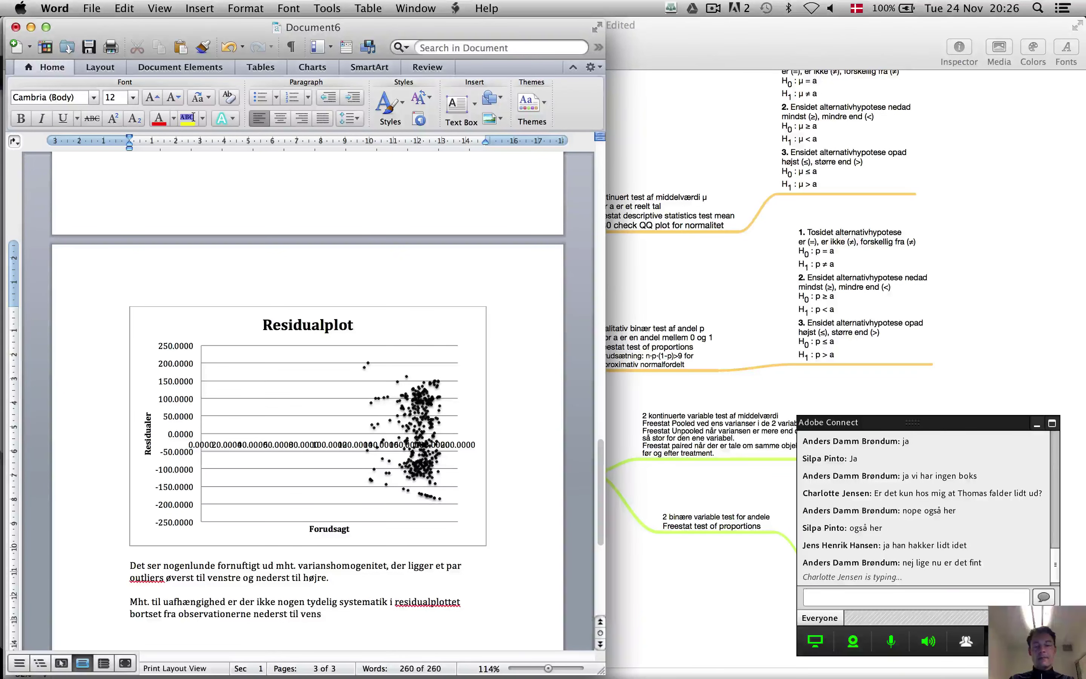
type("tre.")
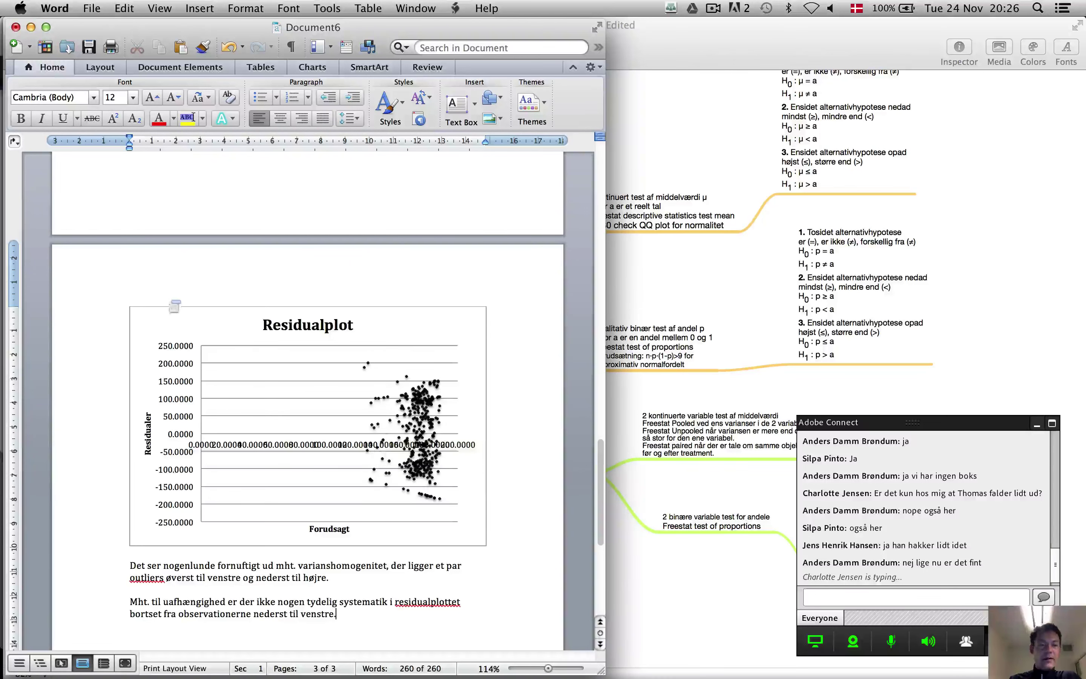
Insert a new line directly above the Residualplot chart and begin it with "Vi checker for"
left_click(125, 295)
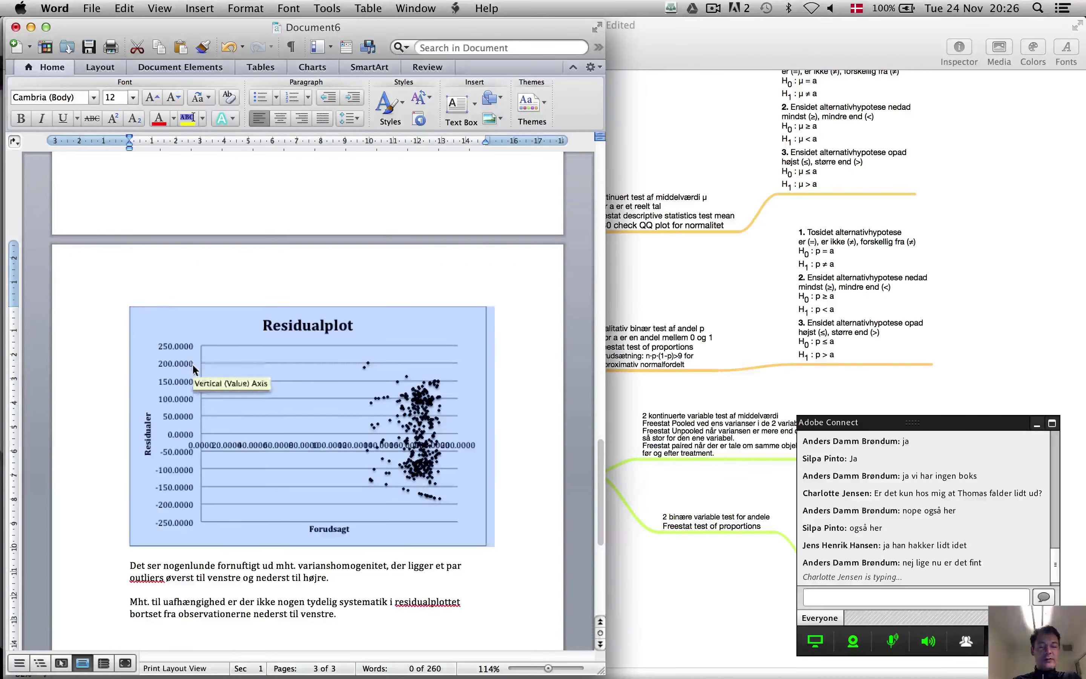
scroll(206, 367, "up", 3)
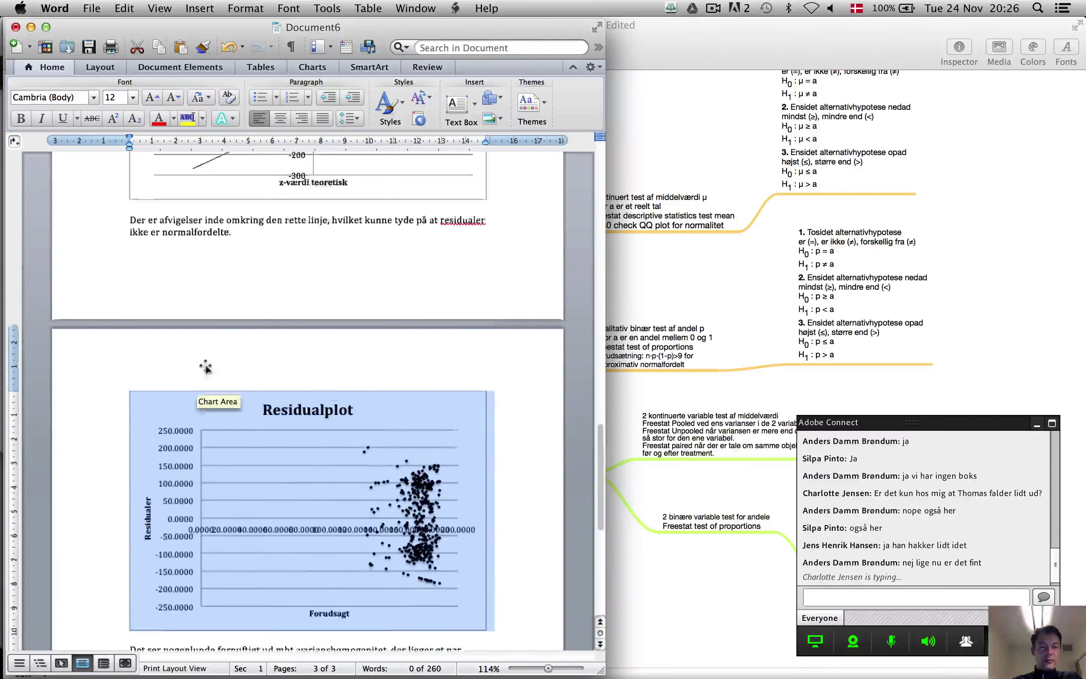
scroll(206, 367, "up", 1)
left_click(254, 266)
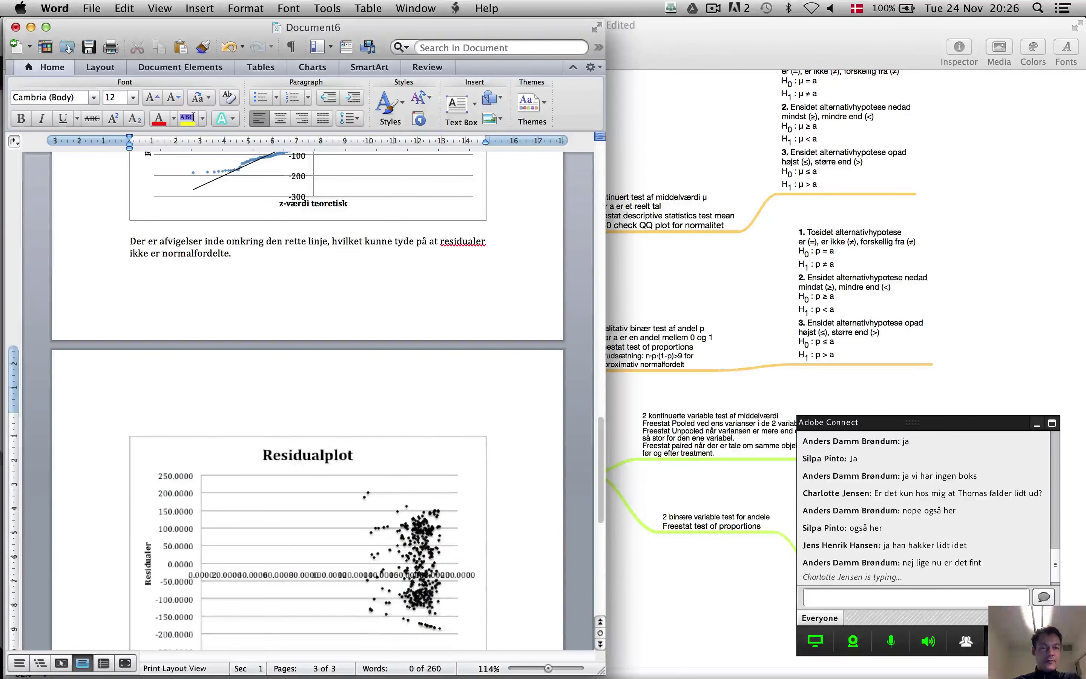
left_click(130, 430)
type("Vi")
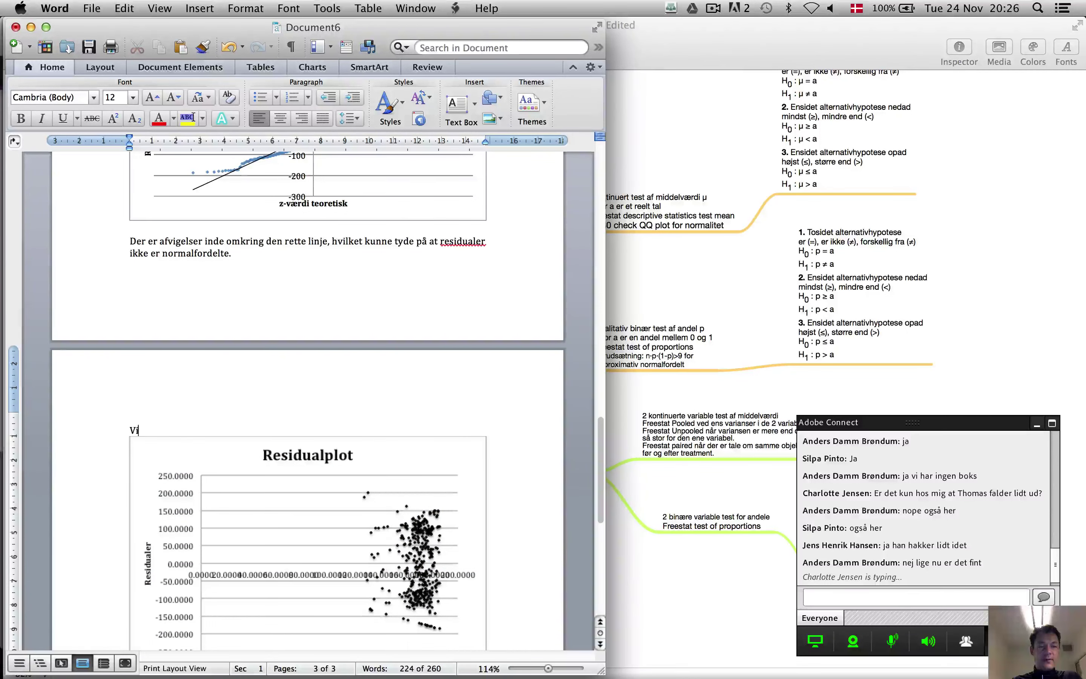
type(" che")
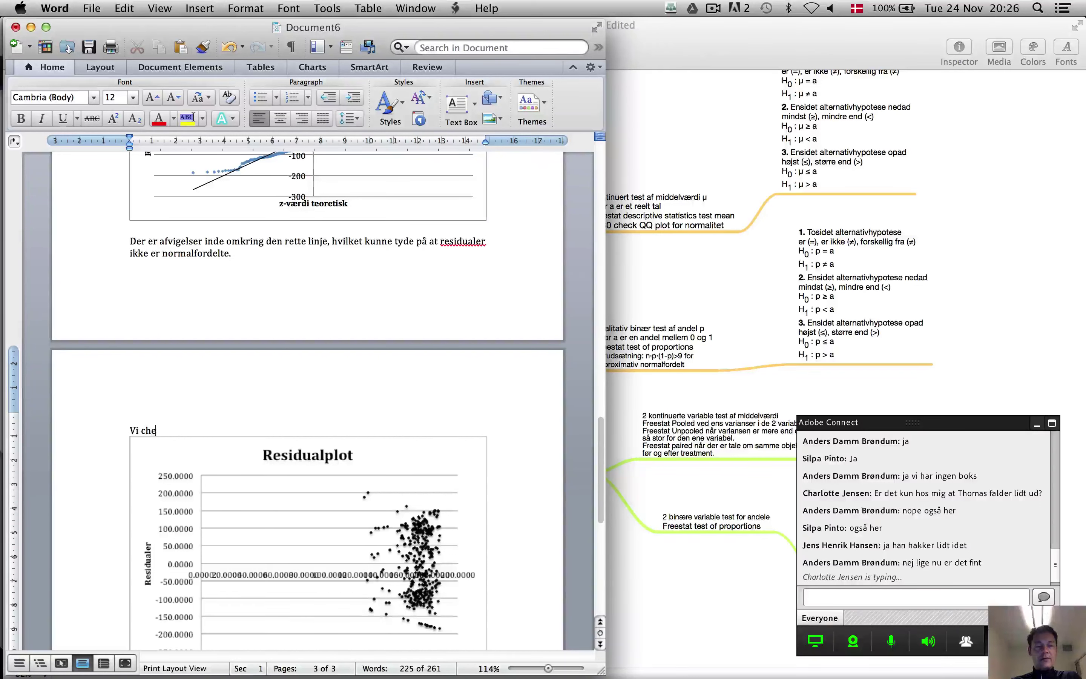
type("cker for ")
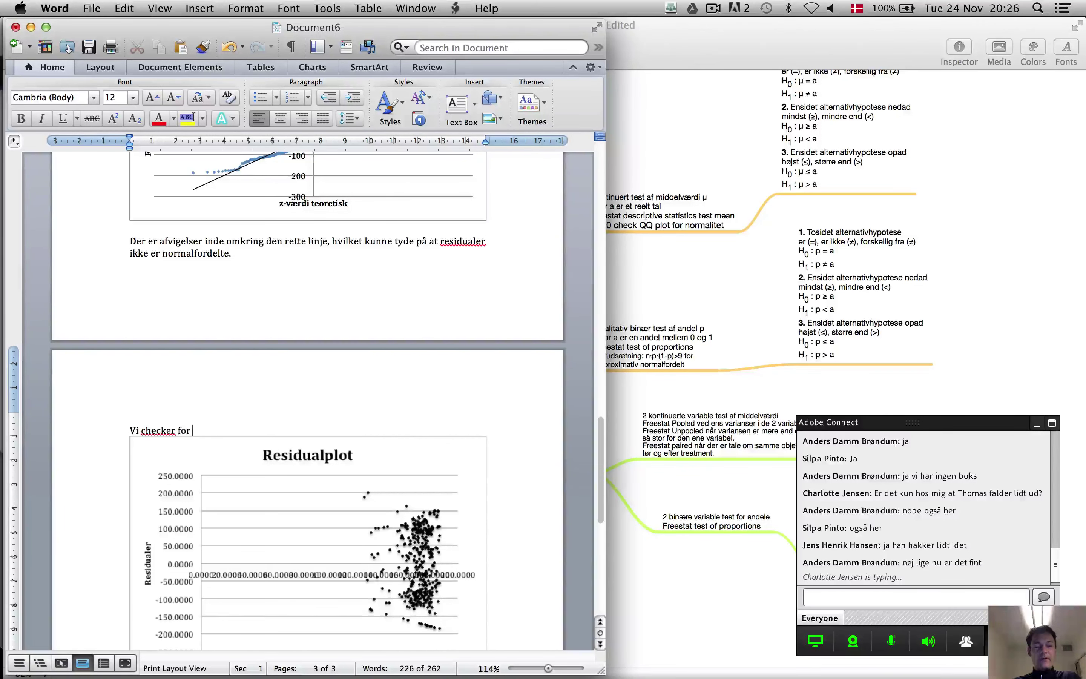
Continue the "Vi checker for" sentence above the Residualplot chart with "varianshomogenitet og uafhængighed"
type("vari")
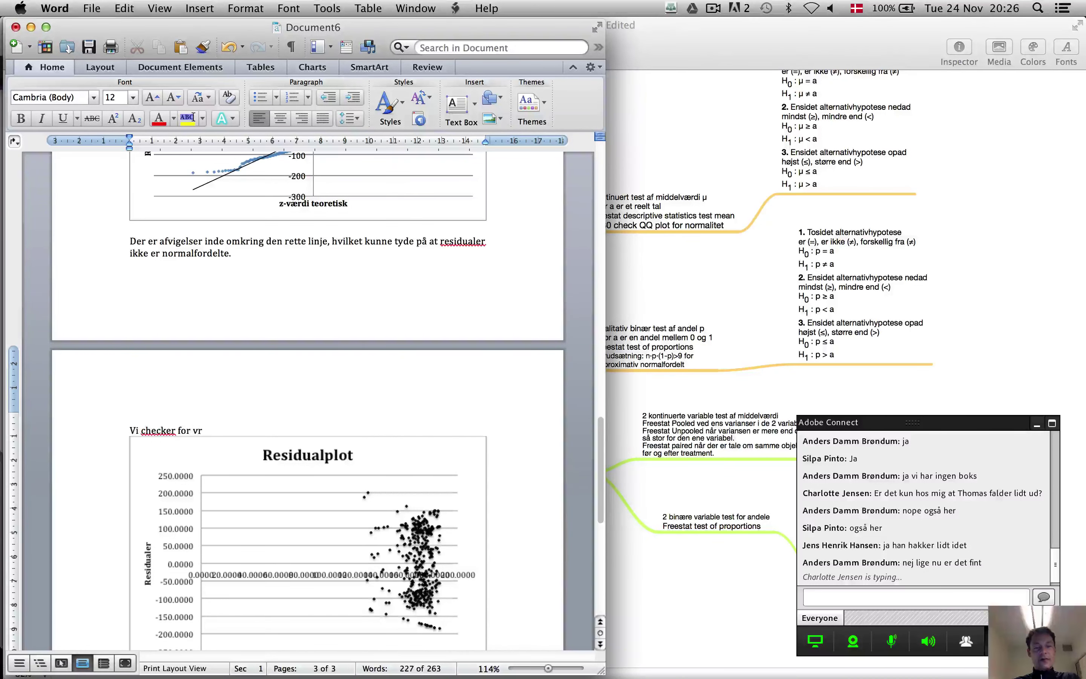
type("a")
key("BackSpace")
key("BackSpace")
type("arians")
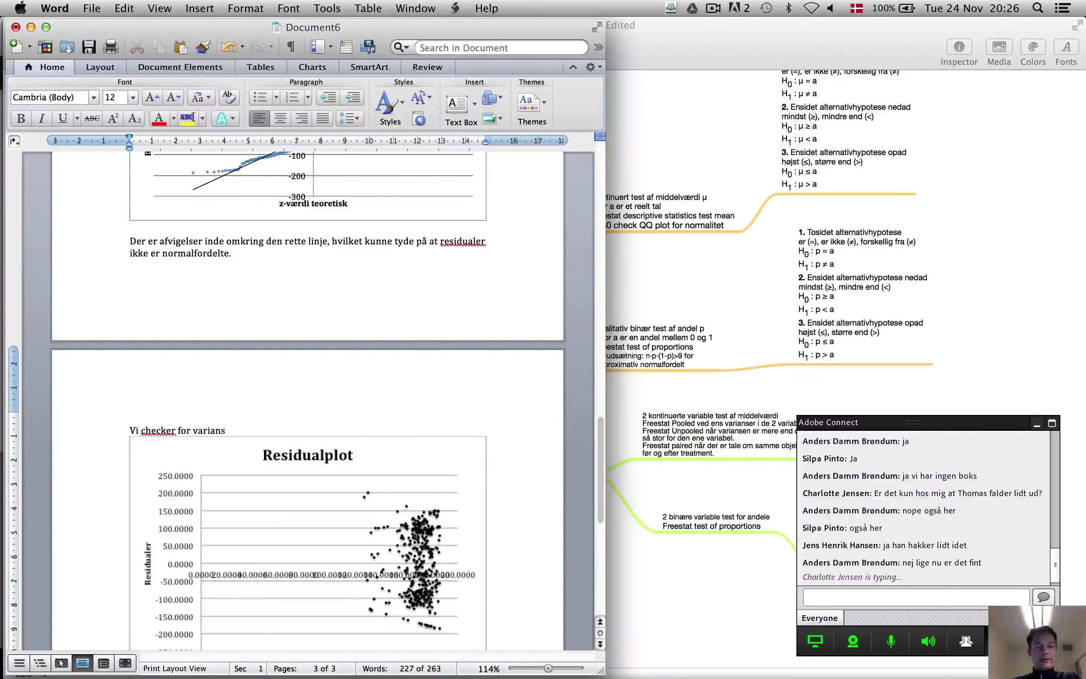
type("homogen")
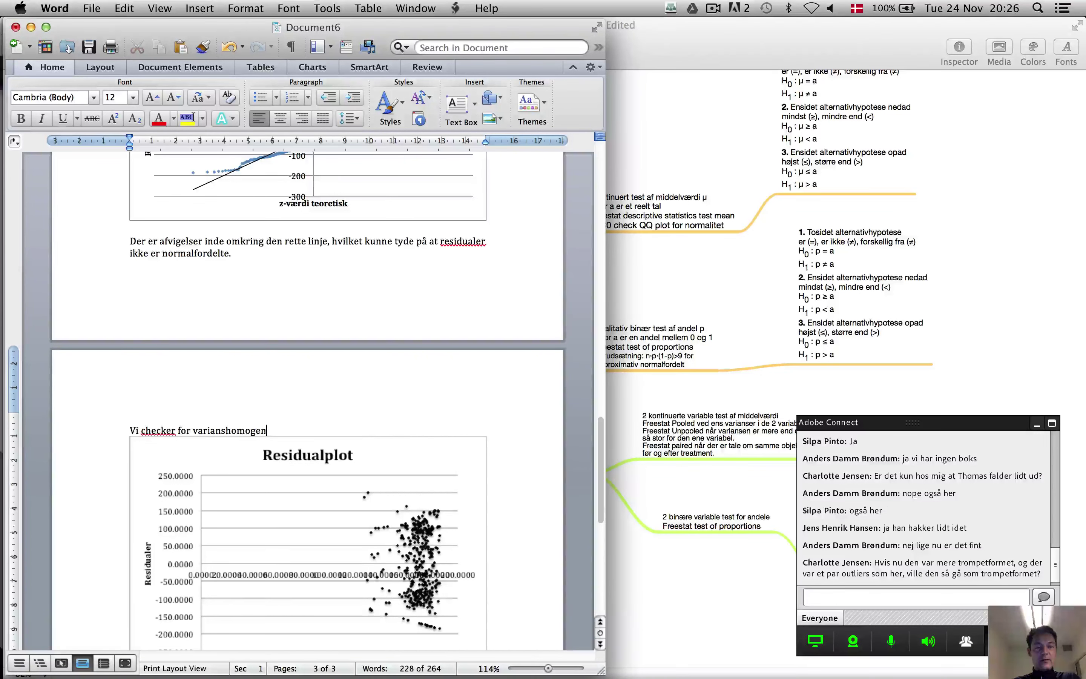
type("itet og")
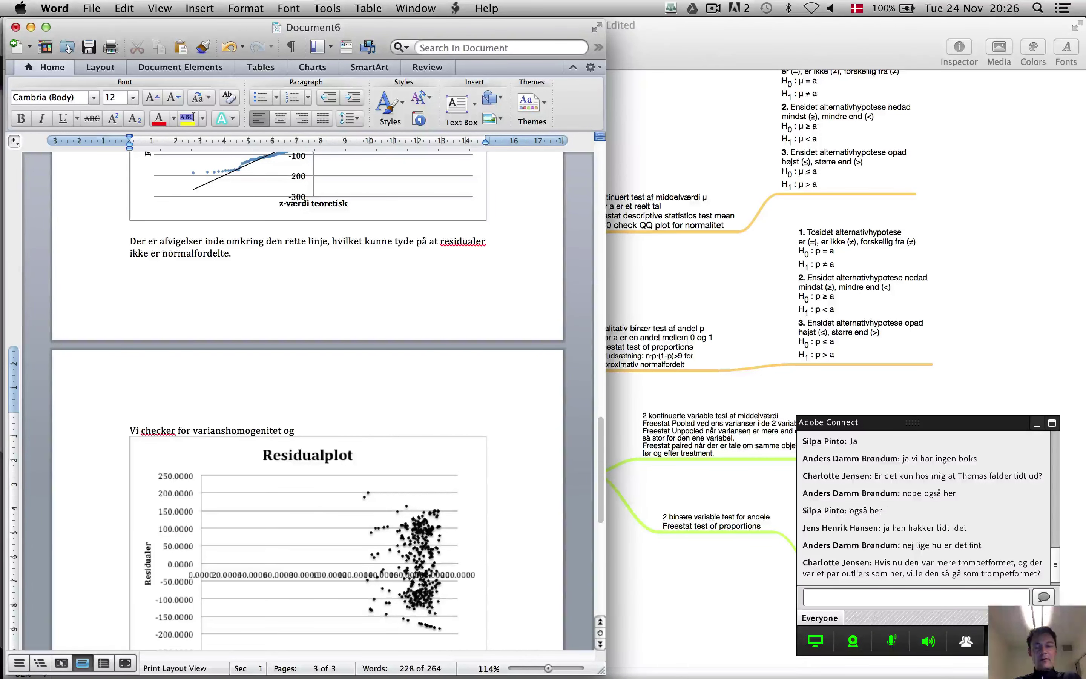
type(" uaf")
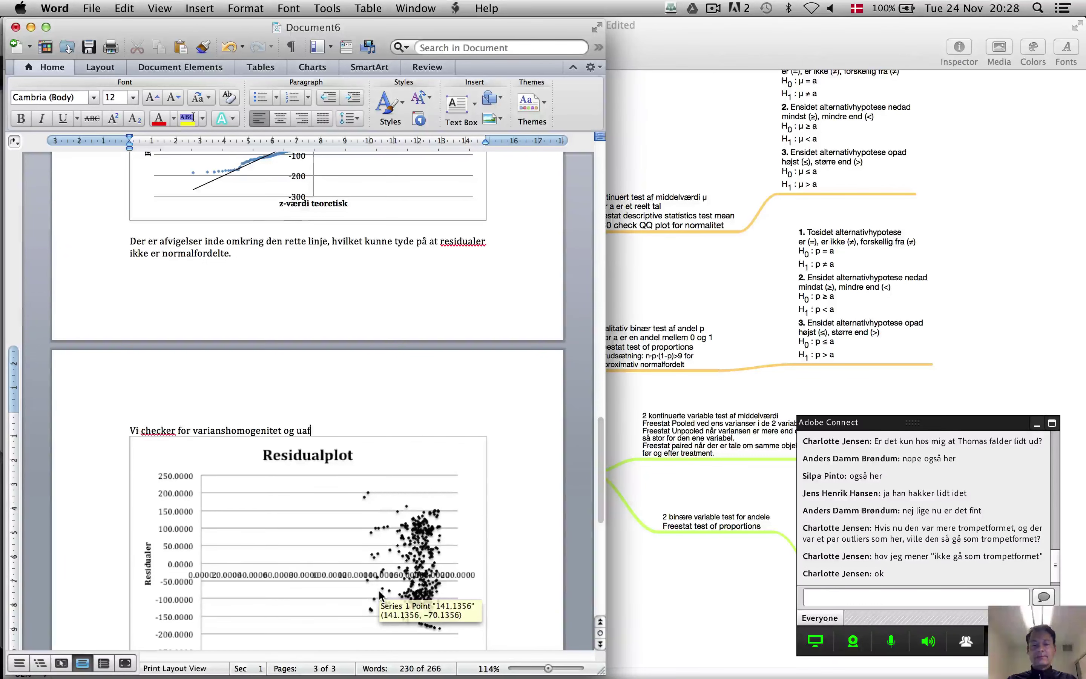
scroll(380, 595, "down", 3)
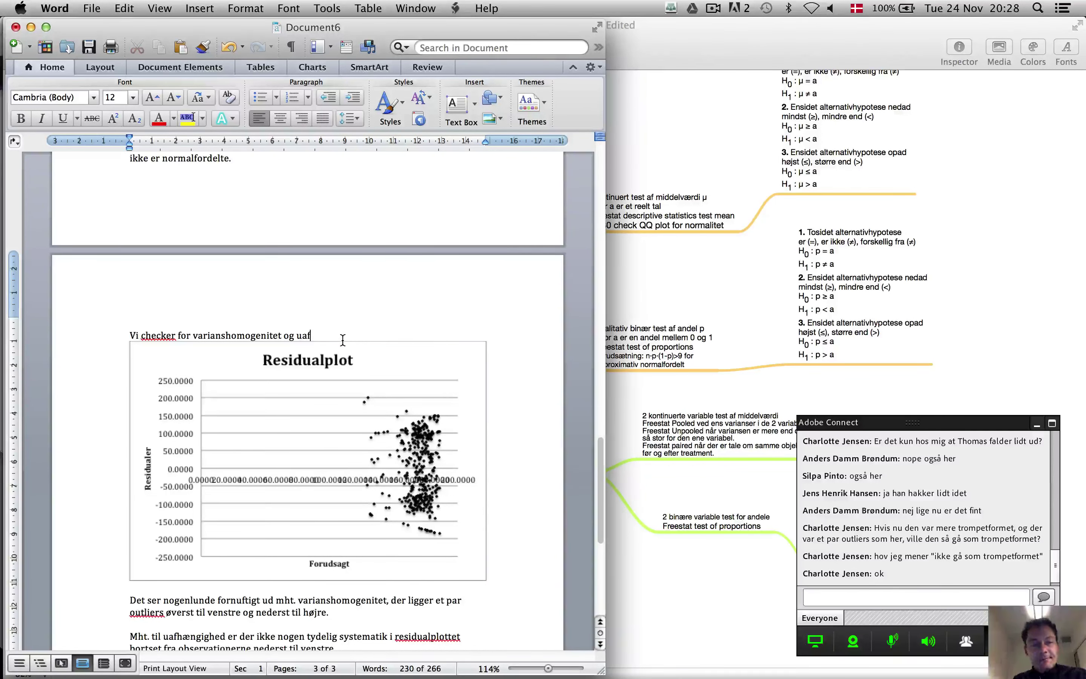
type("hængig")
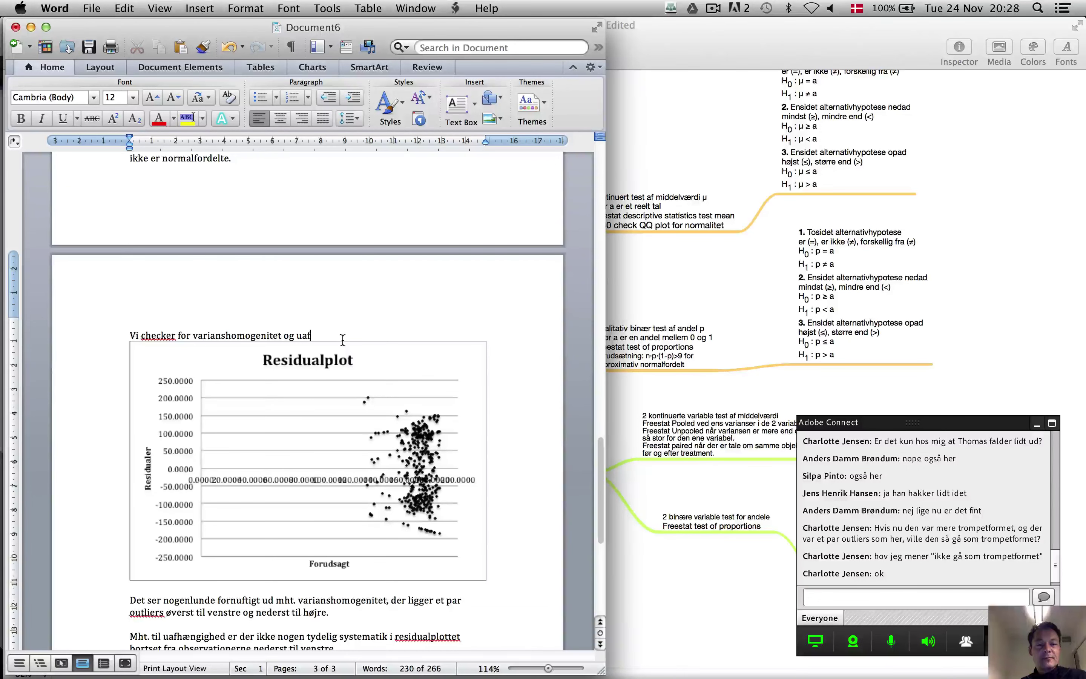
type("hed")
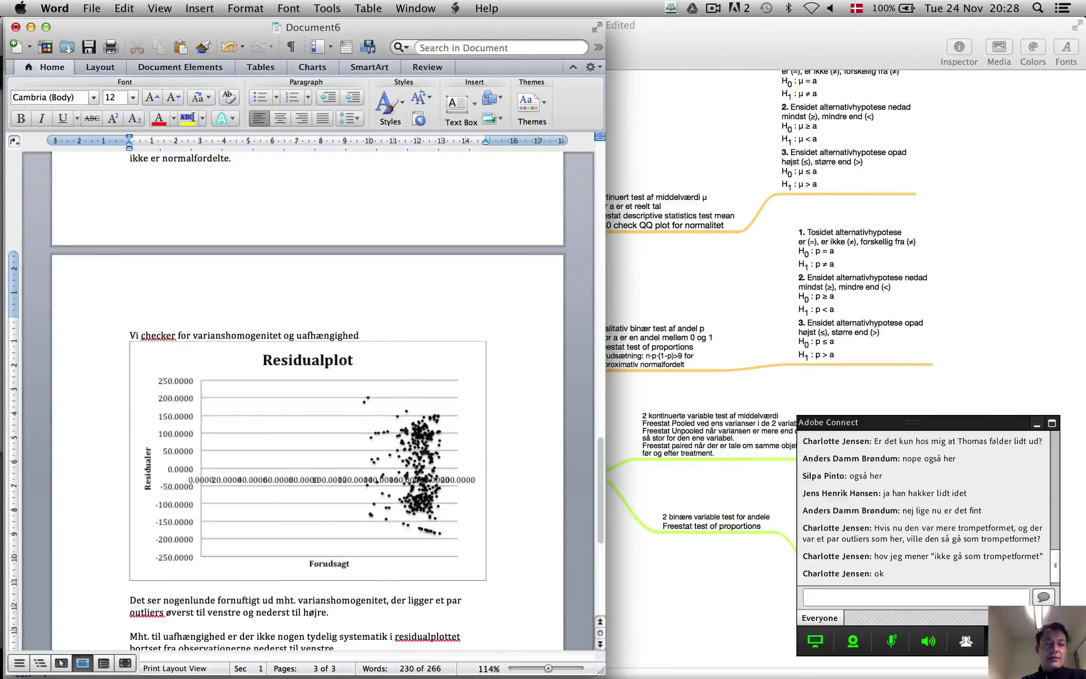
Separate the sentence from the Residualplot chart with a line break and complete it with "i residualplottet."
key("Return")
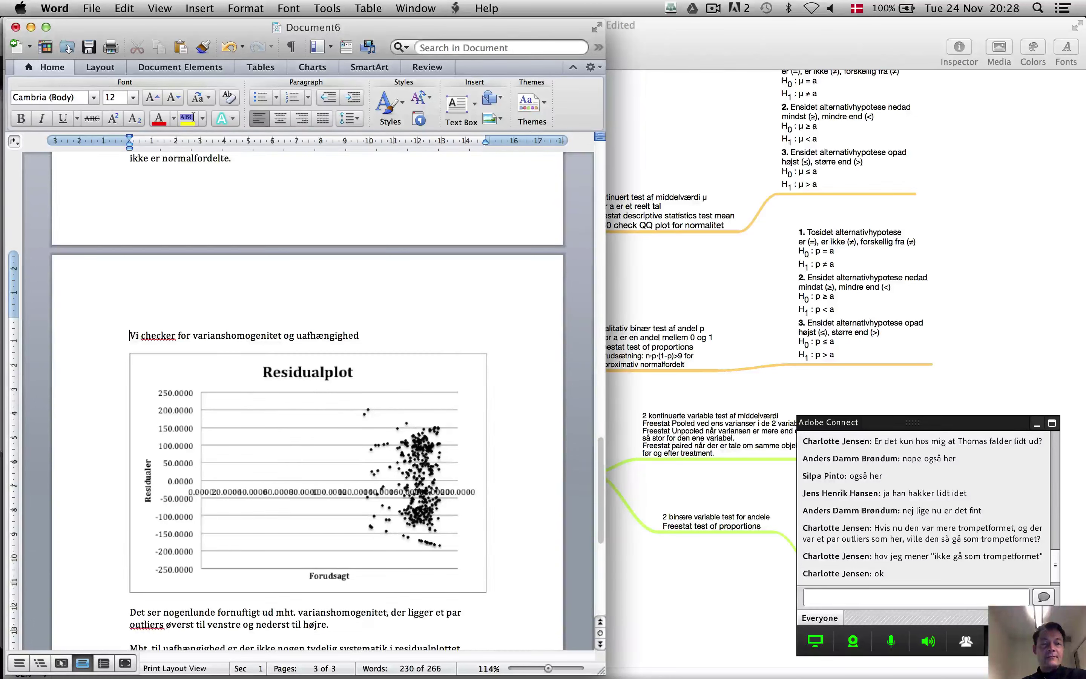
type("i")
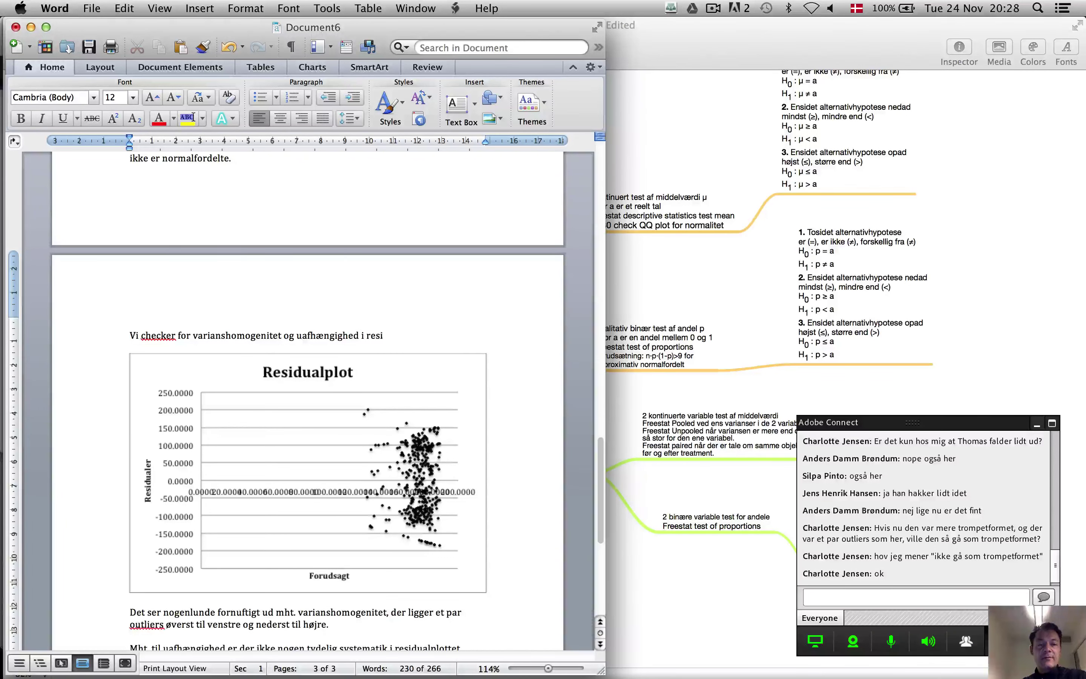
type(" resuidualplottet")
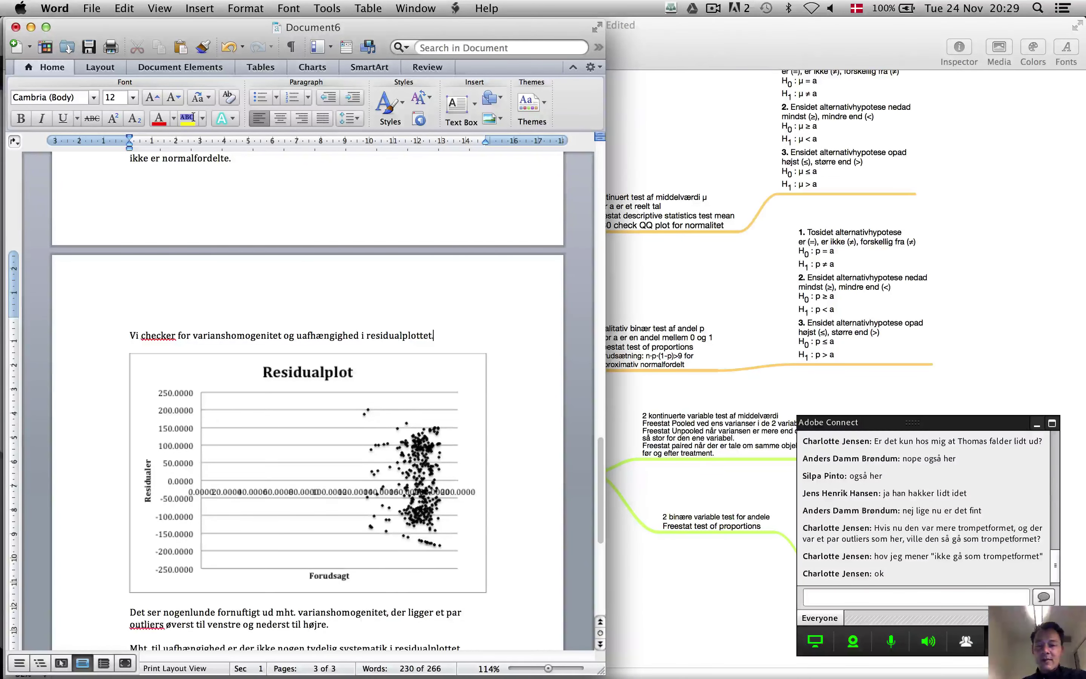
type(".")
key("super+s")
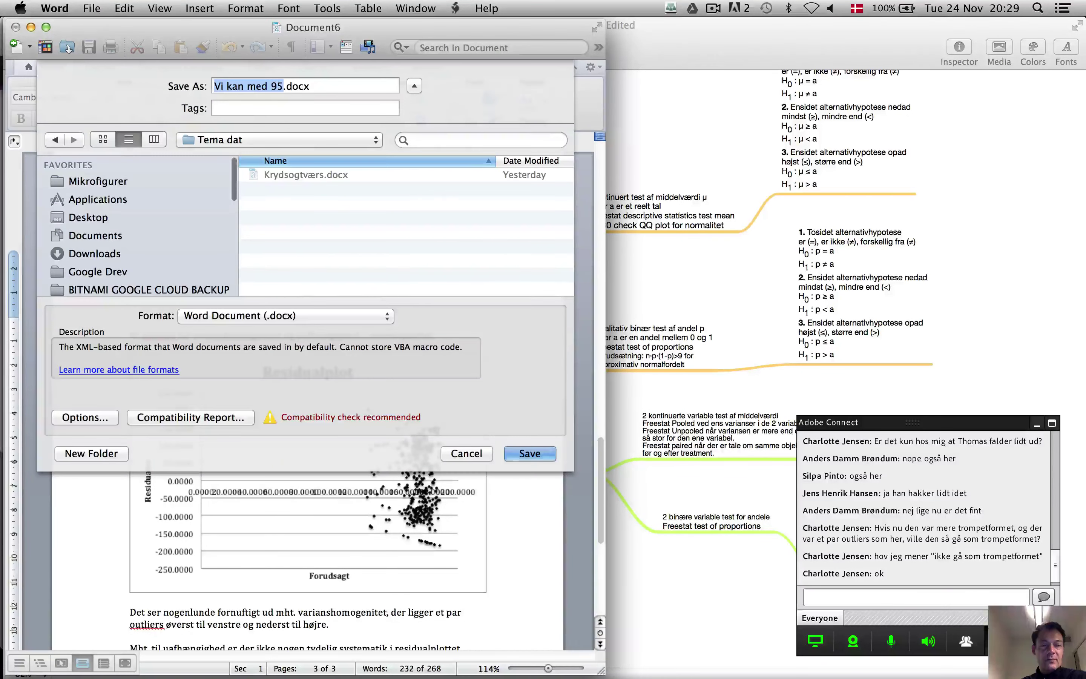
key("Escape")
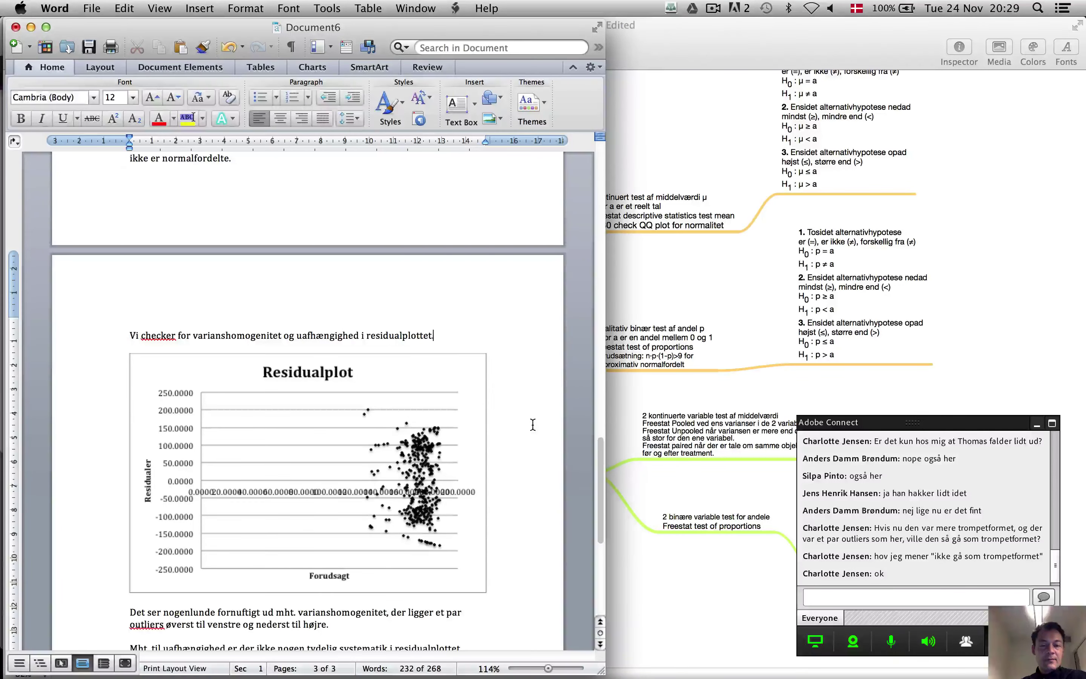
Place the insertion point on the empty line below the uafhængighed paragraph at the end of the document
scroll(532, 424, "down", 8)
left_click(353, 379)
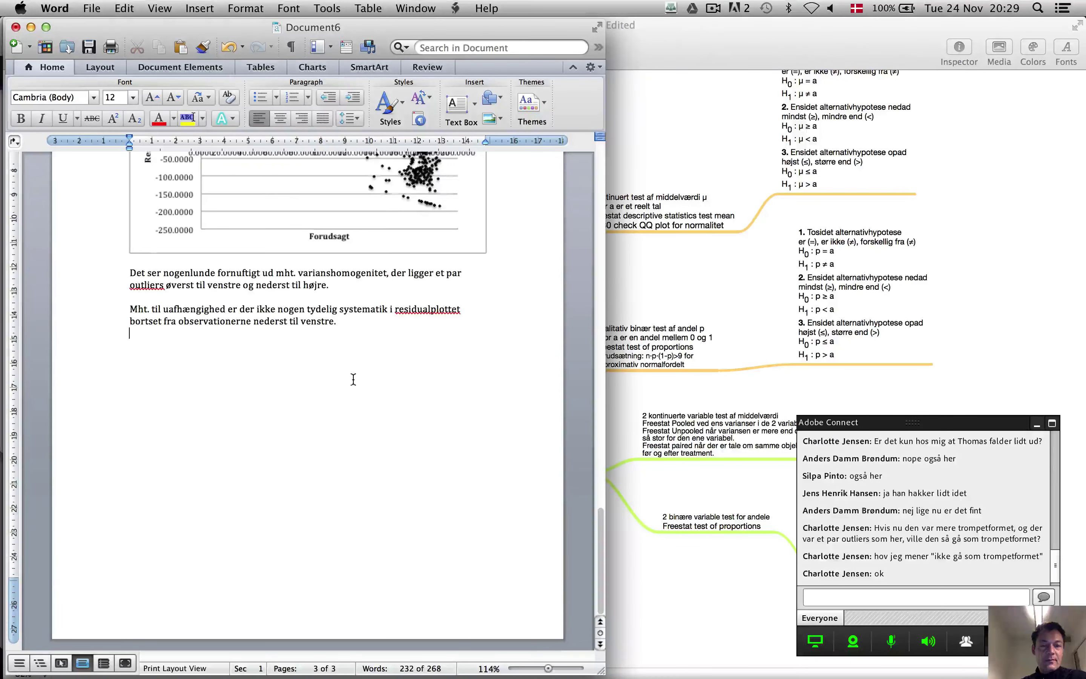
Switch to Preview and look through the exam paper's requirements and the tasks Opgave 8 and Opgave 9
key("super+Tab")
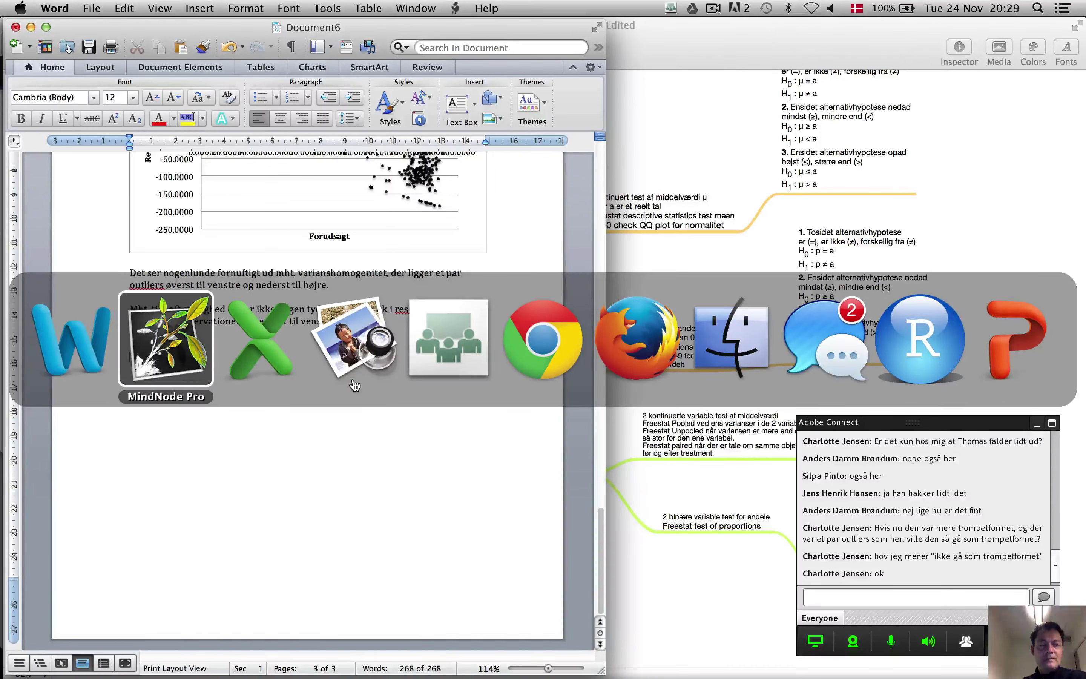
key("super+Tab")
left_click(355, 359)
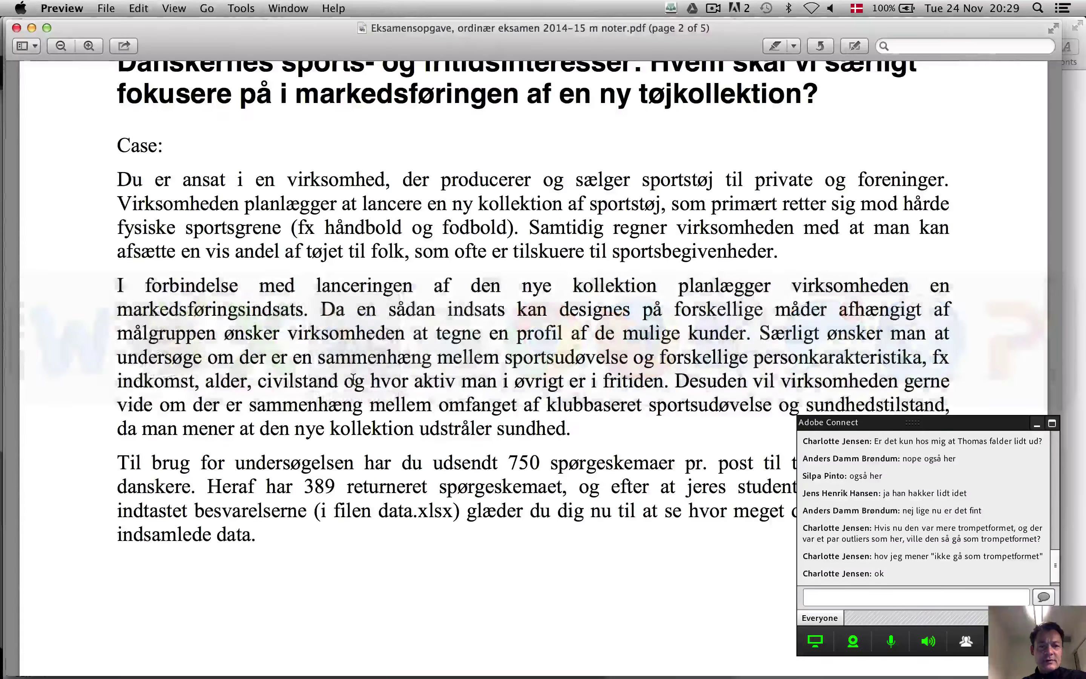
scroll(382, 351, "down", 5)
scroll(382, 351, "down", 20)
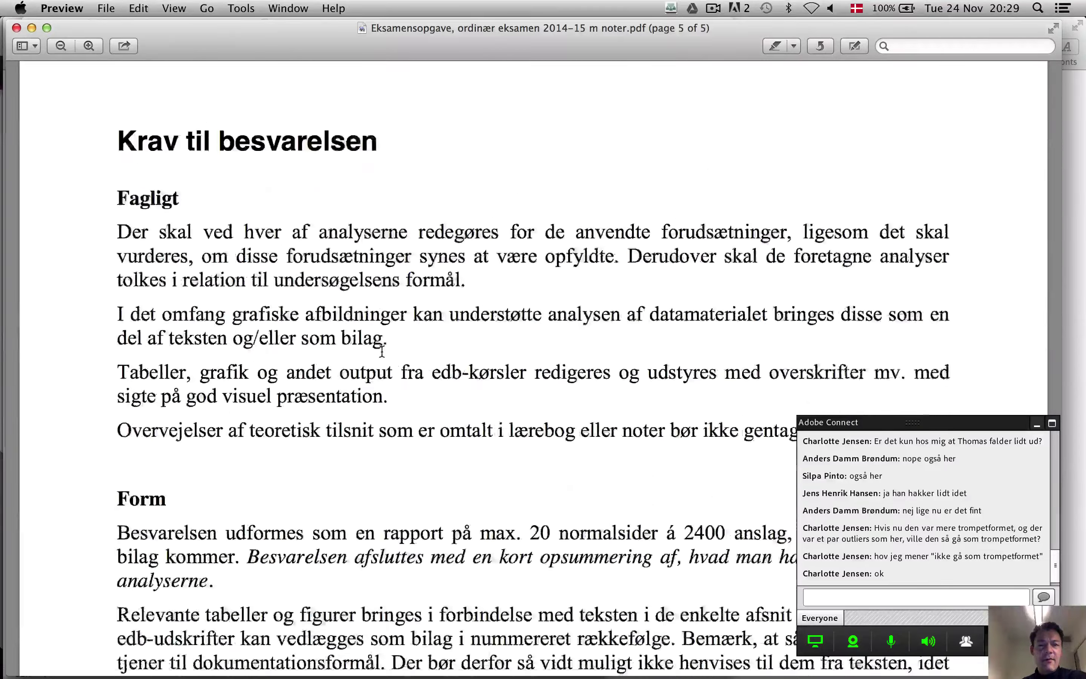
scroll(382, 351, "up", 15)
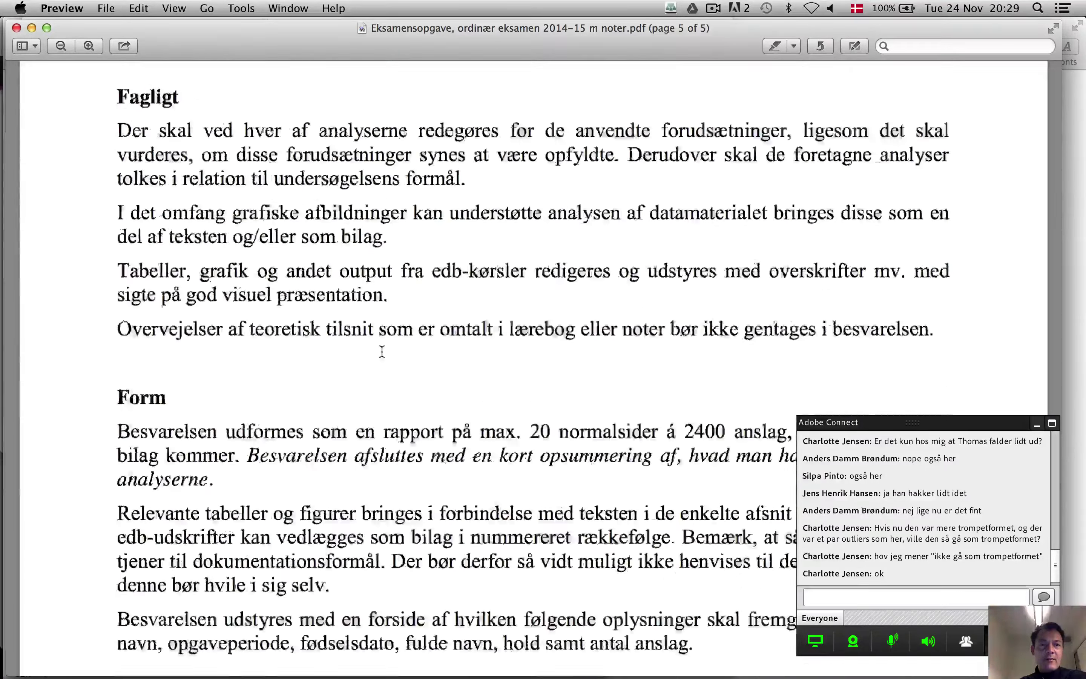
scroll(382, 351, "down", 20)
scroll(382, 351, "up", 10)
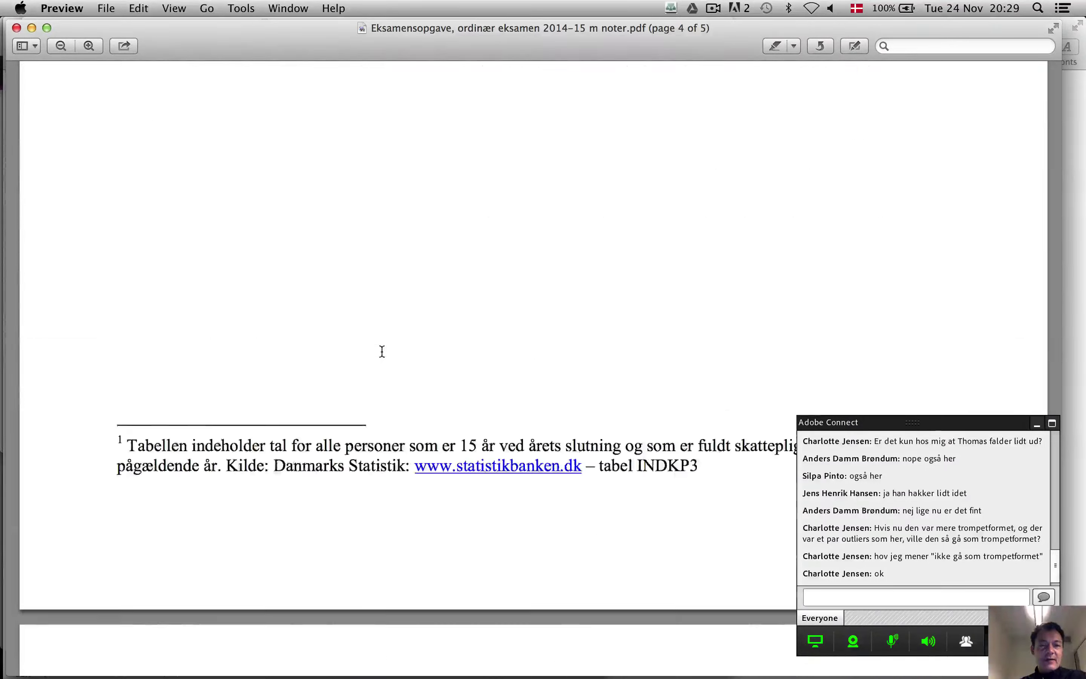
scroll(382, 351, "up", 2)
Switch to Excel and examine R-kvadreret and the p-værdi for Indkomst in the Lineær regression output on the mreg sheet
key("super+Tab")
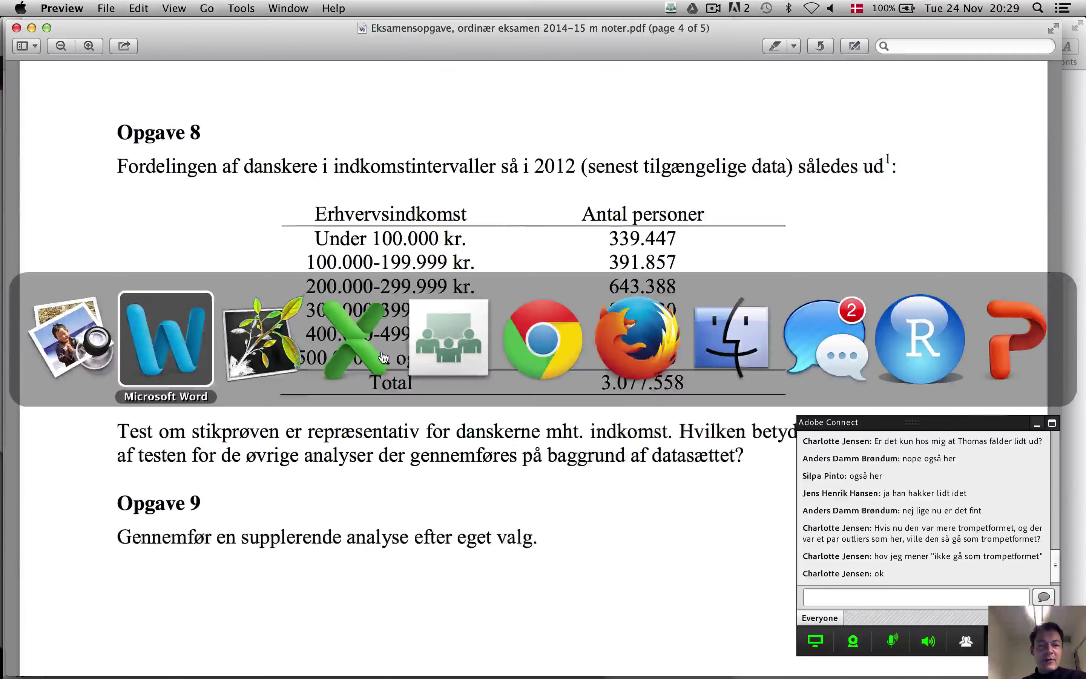
key("Tab")
key("Tab")
scroll(430, 388, "up", 15)
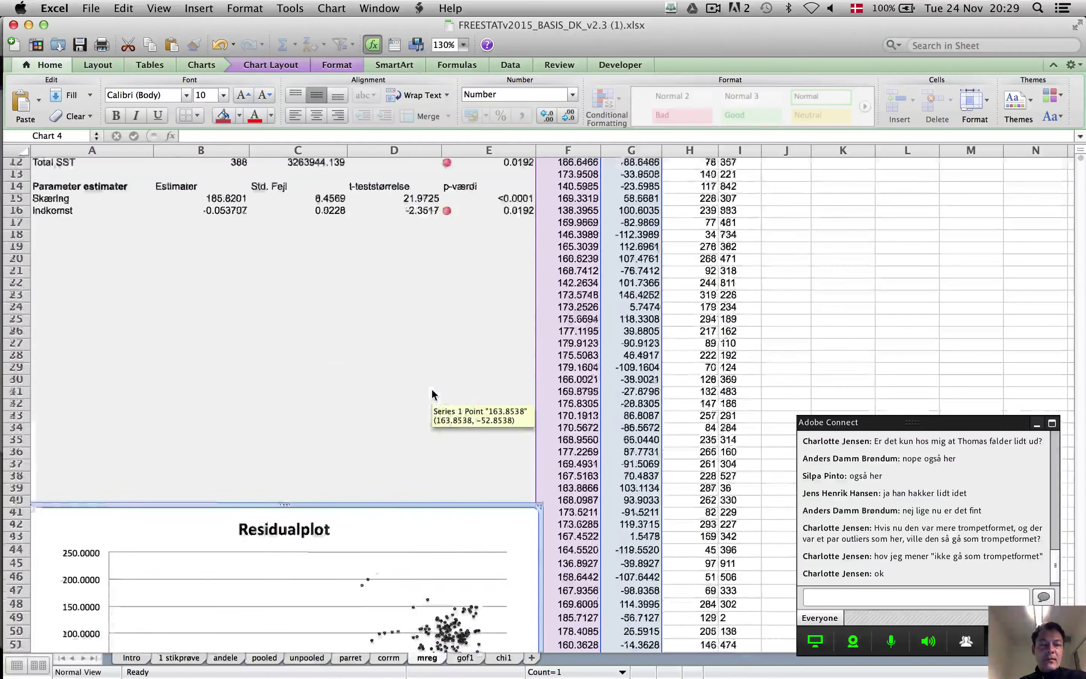
scroll(431, 388, "down", 2)
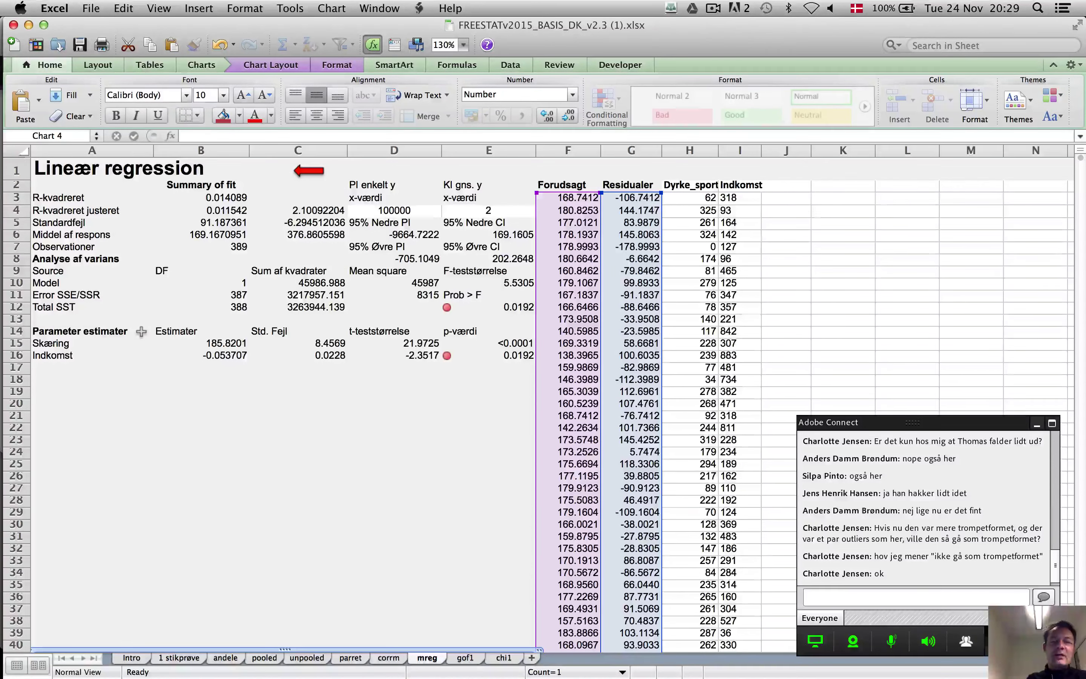
left_click(225, 196)
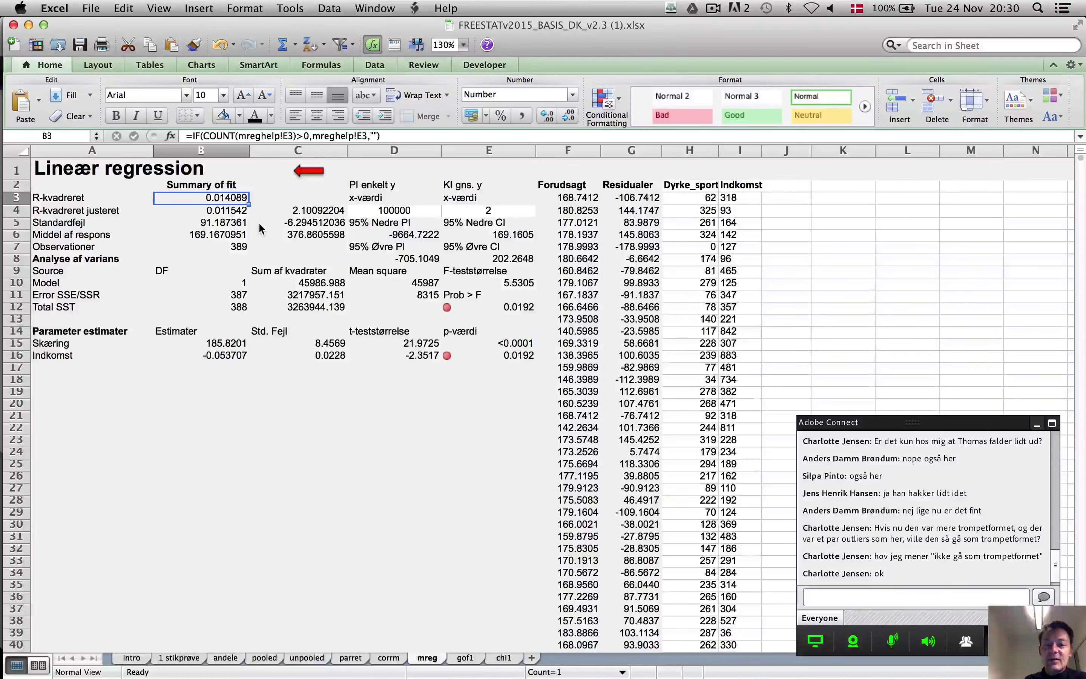
left_click(491, 355)
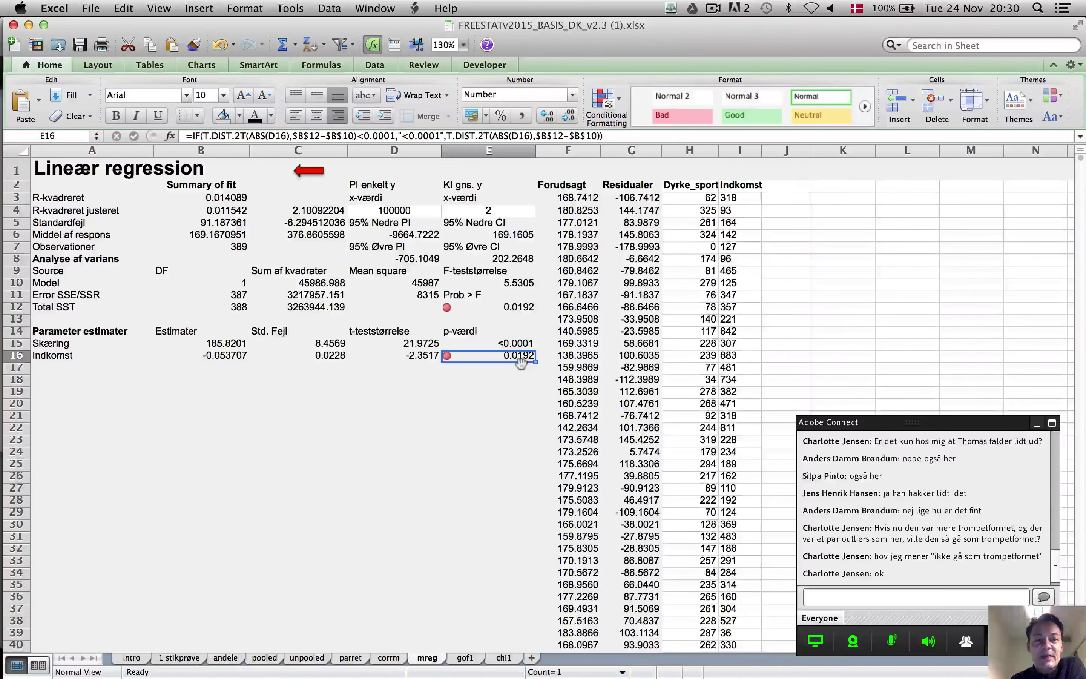
Review R-kvadreret together with the Error SSE/SSR and Total SST sums of squares in the variance analysis
left_click(228, 199)
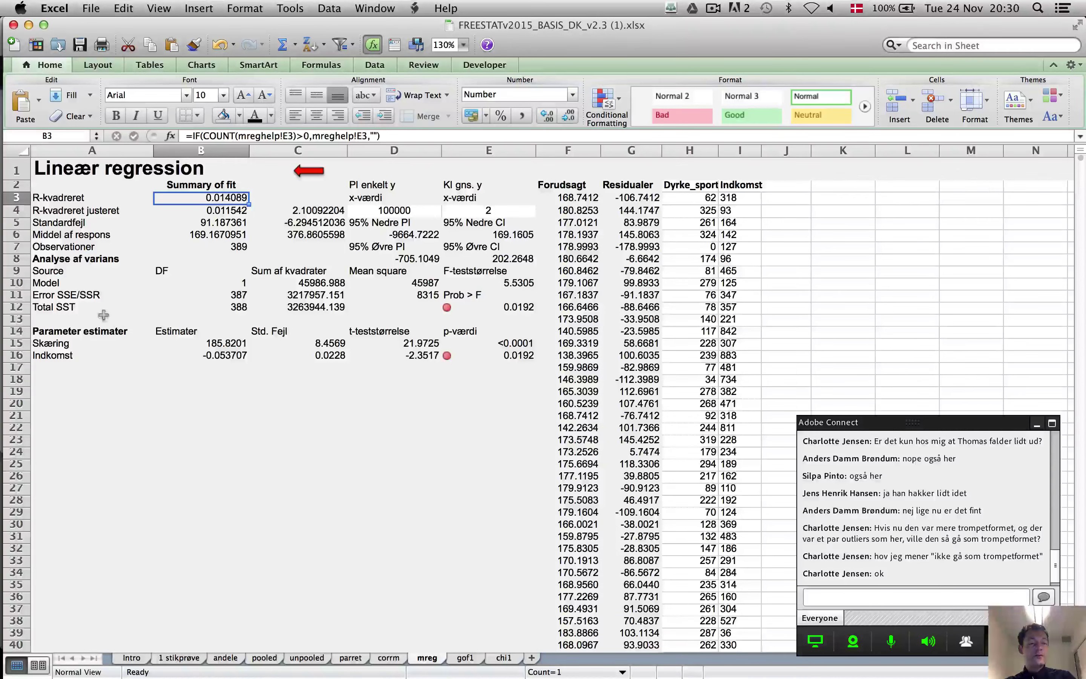
left_click(314, 298)
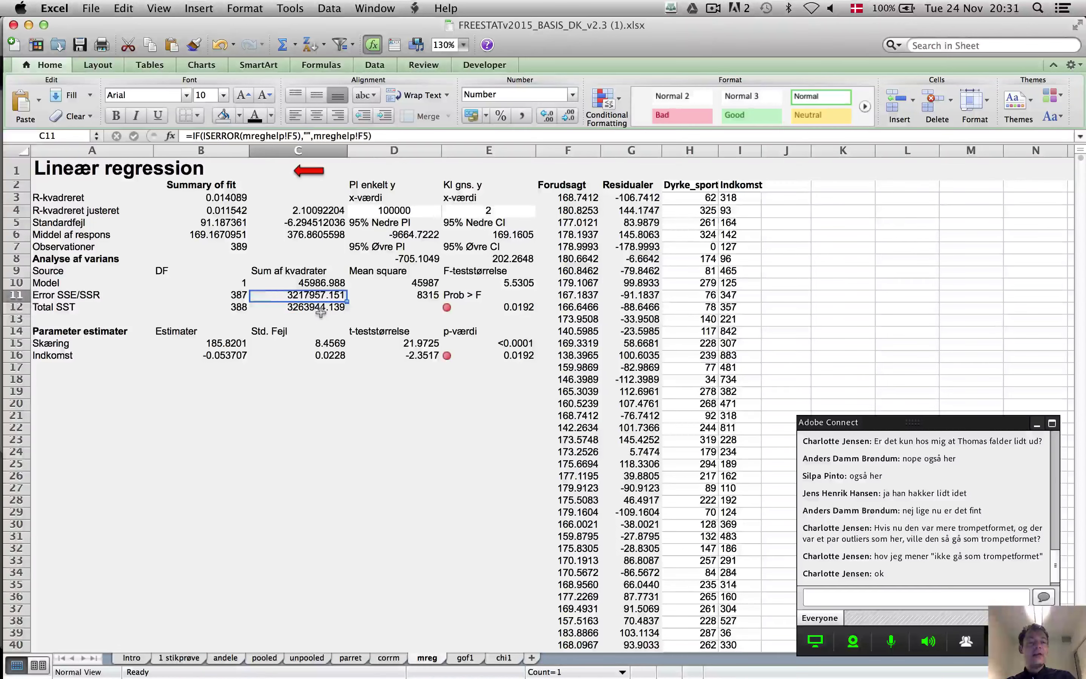
left_click(319, 309)
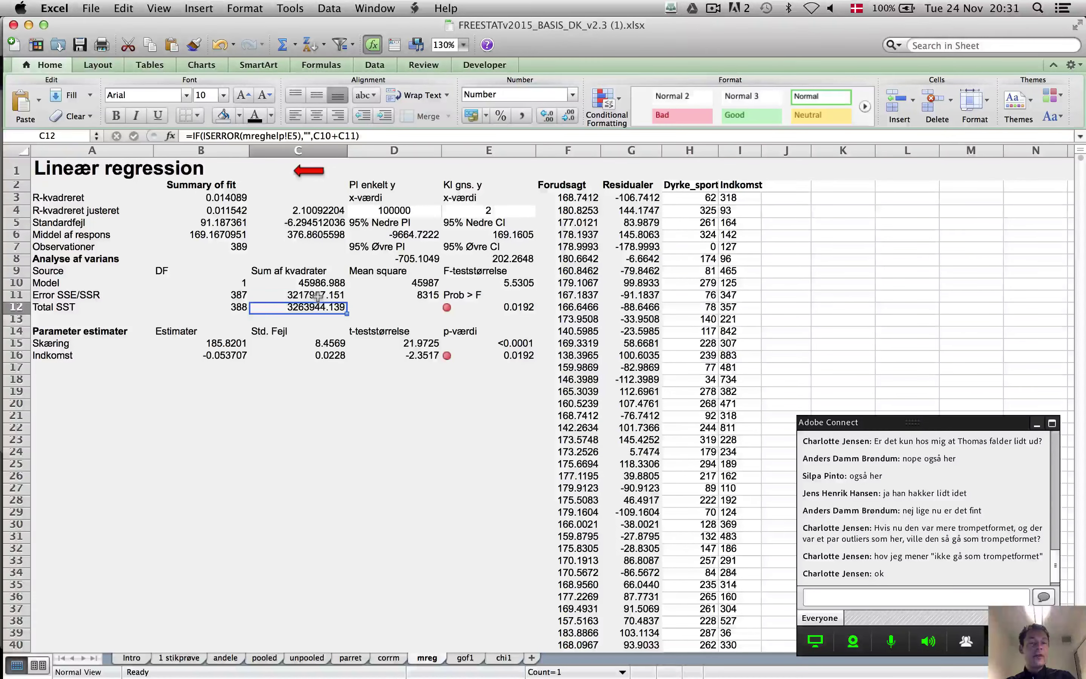
Switch to the exam PDF in Preview and read Opgave 5 to 7 for the variables and the regression extension task
left_click(316, 296)
left_click(318, 310)
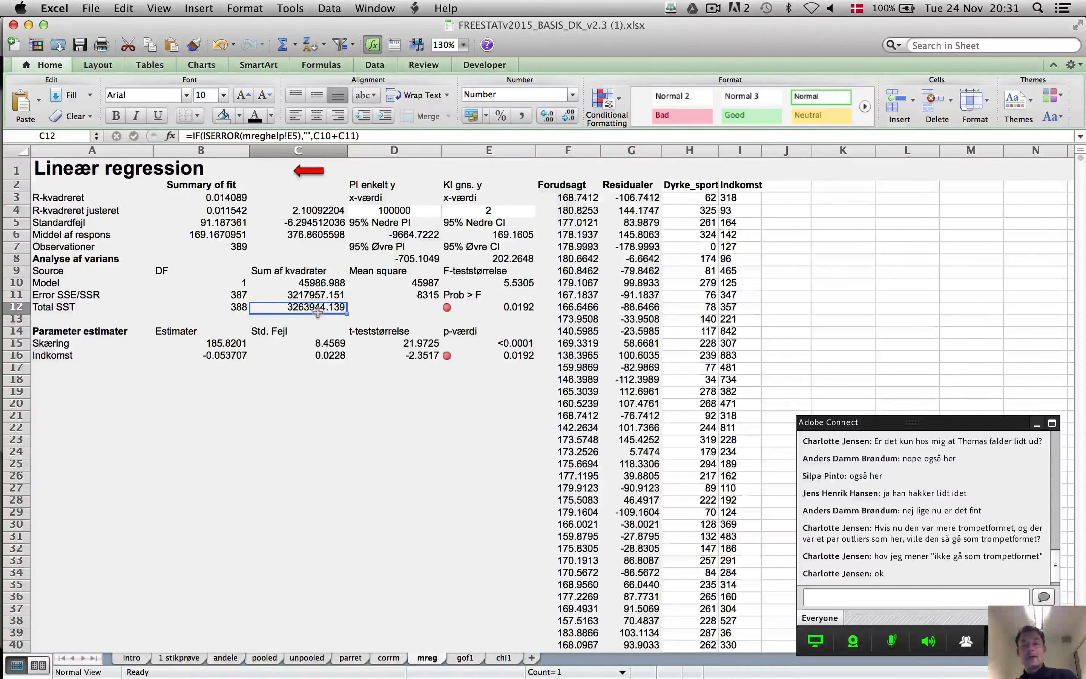
key("super+Tab")
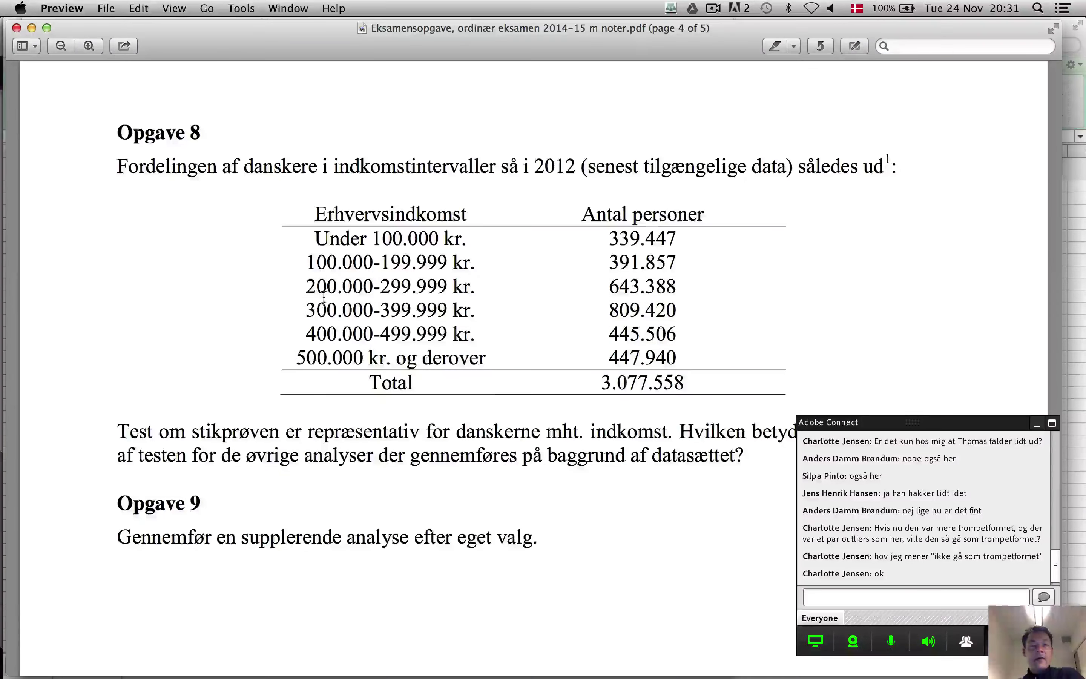
scroll(321, 310, "up", 15)
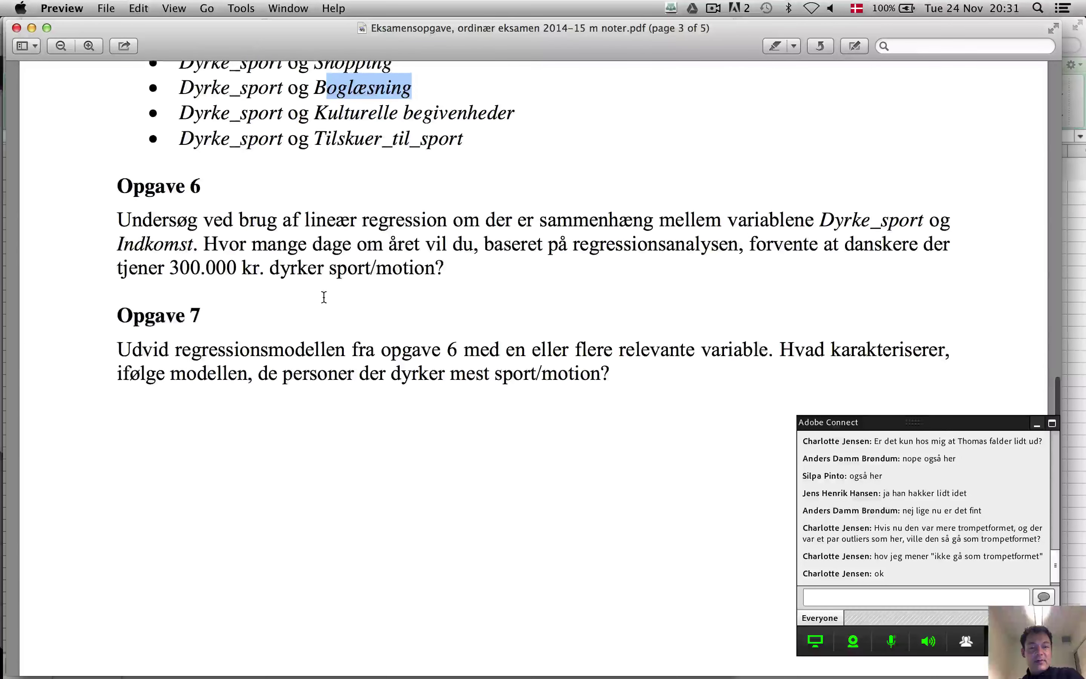
scroll(359, 297, "down", 1)
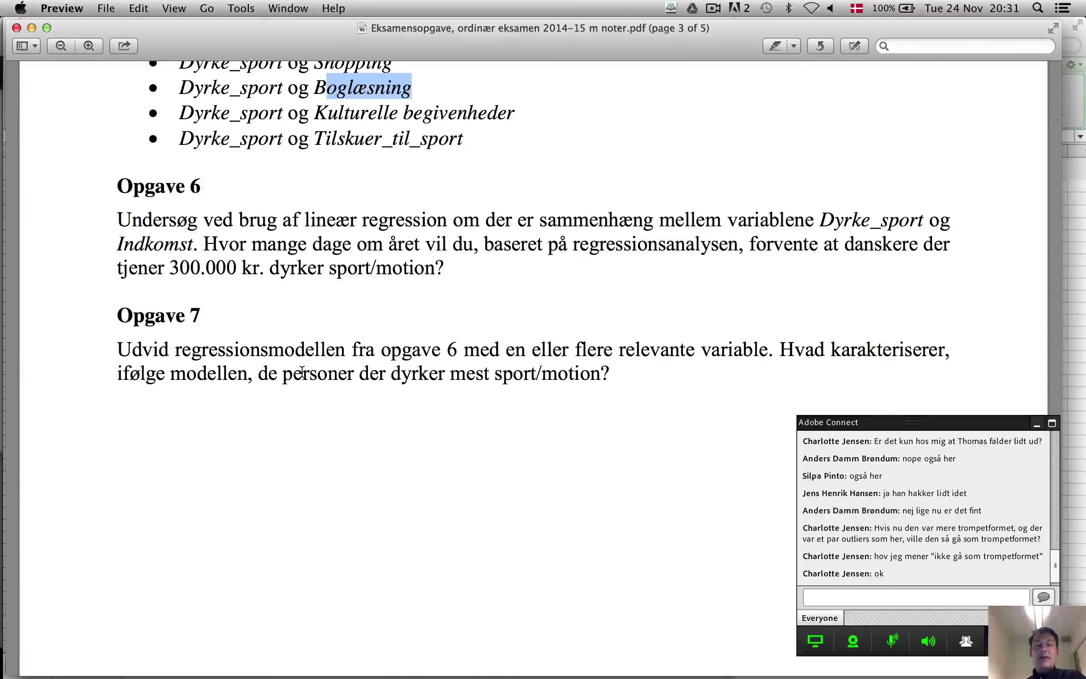
scroll(300, 369, "up", 5)
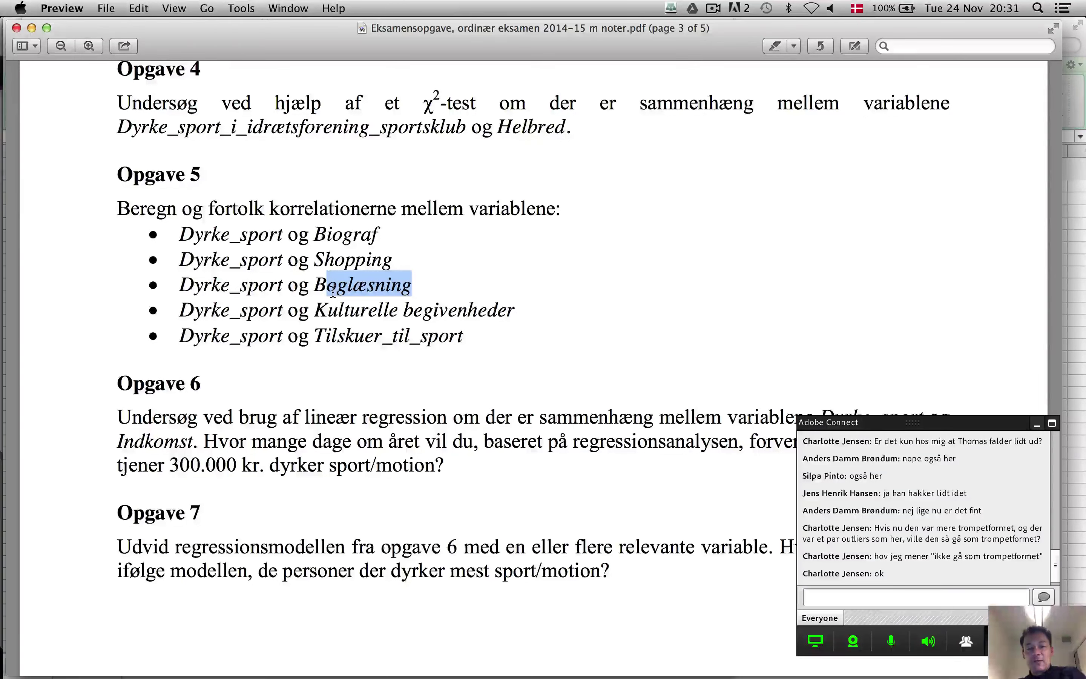
key("super+Tab")
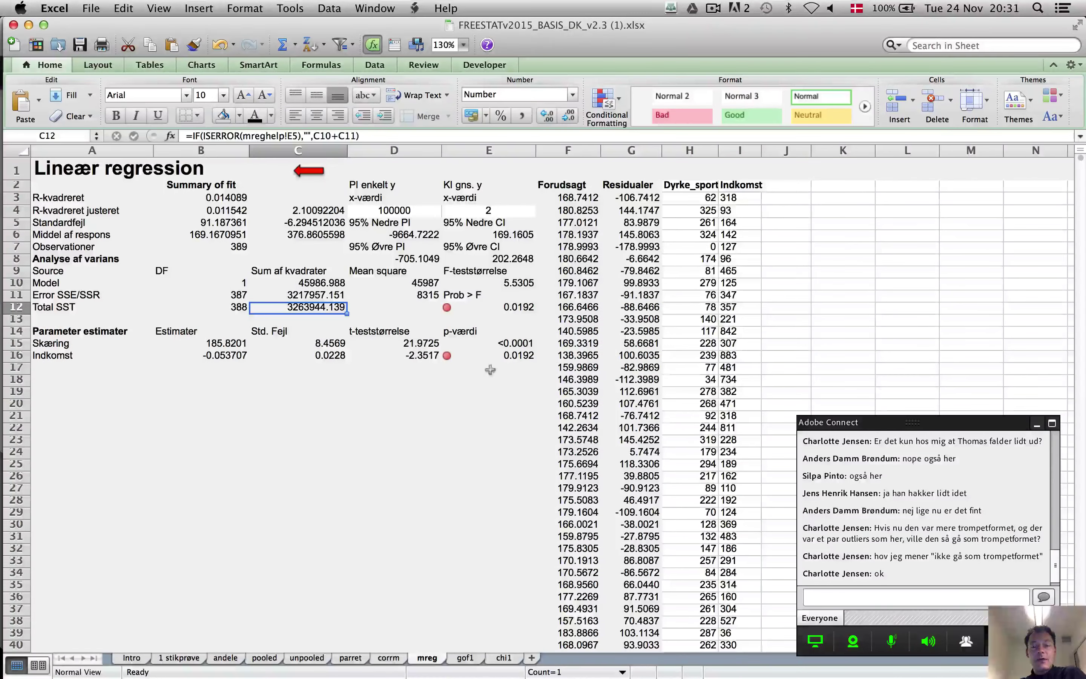
Copy the full Boglæsning and Kulturelle_begivenheder columns, headers included, from the Data sheet of the Data ordinær eksamen 2014-15 workbook
left_click(610, 548)
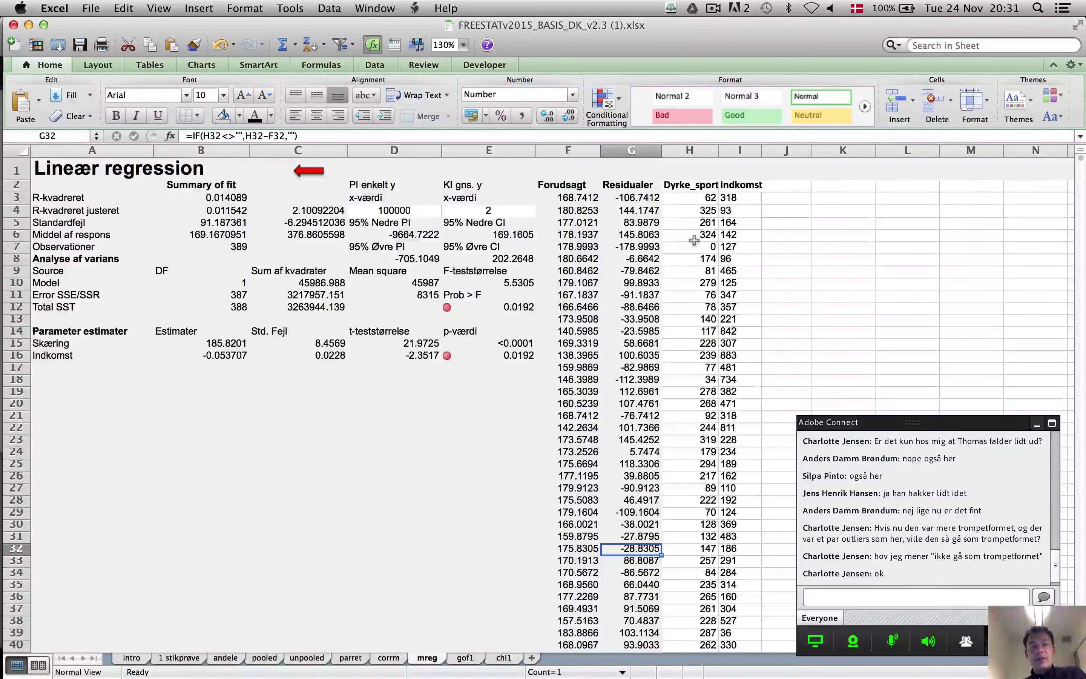
left_click(375, 8)
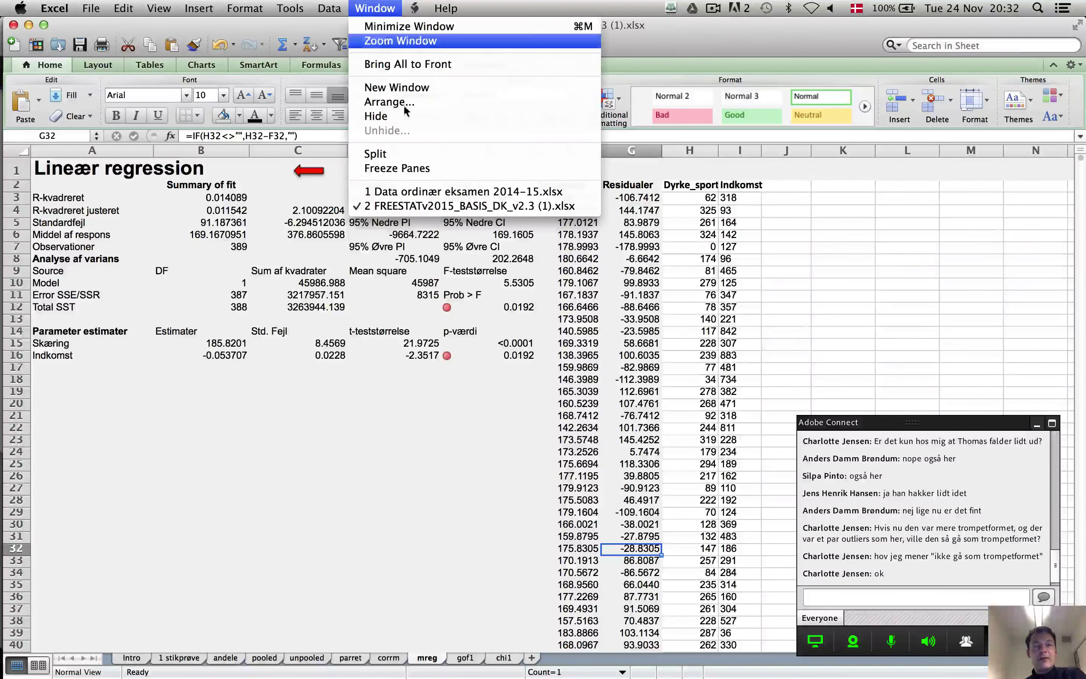
left_click(456, 193)
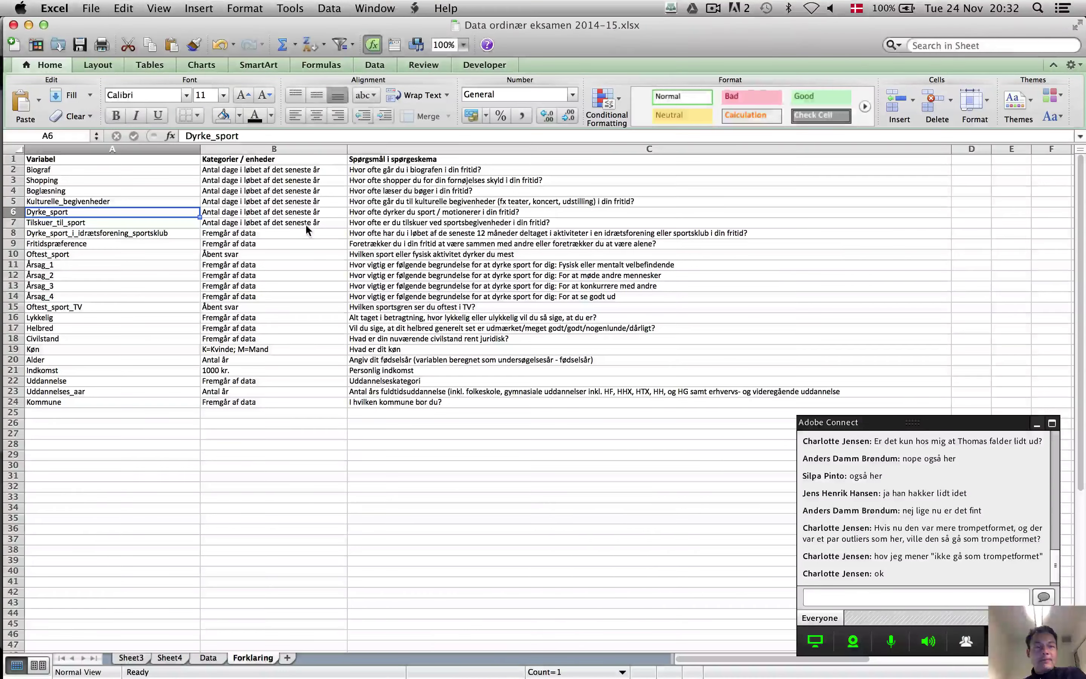
left_click(209, 658)
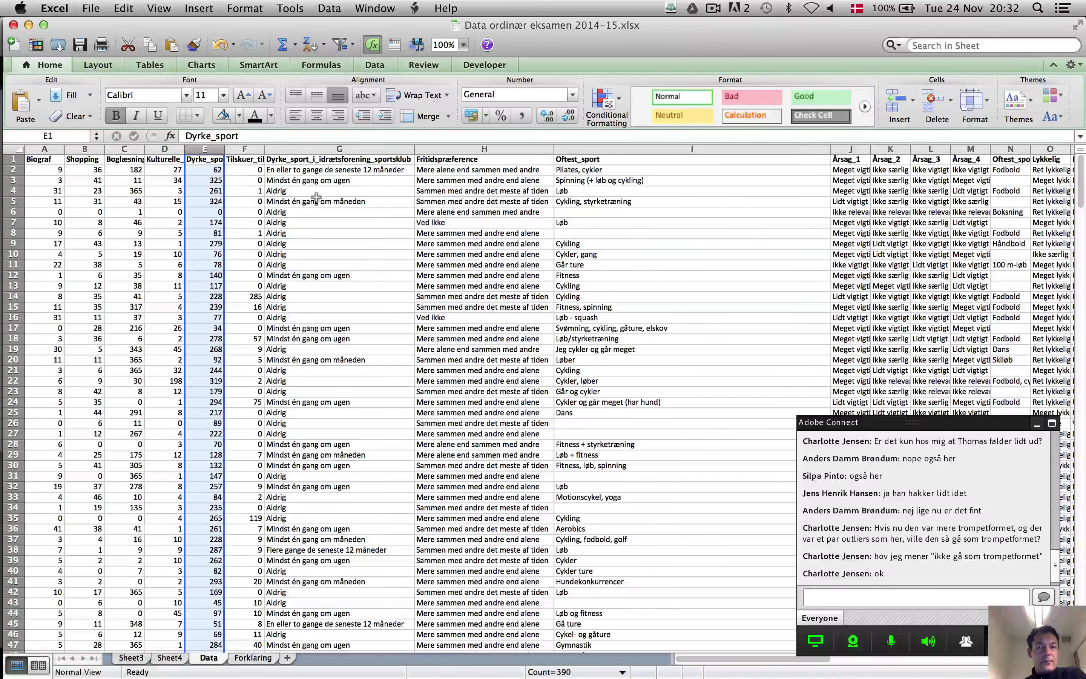
left_click(118, 160)
key("super+shift+Down")
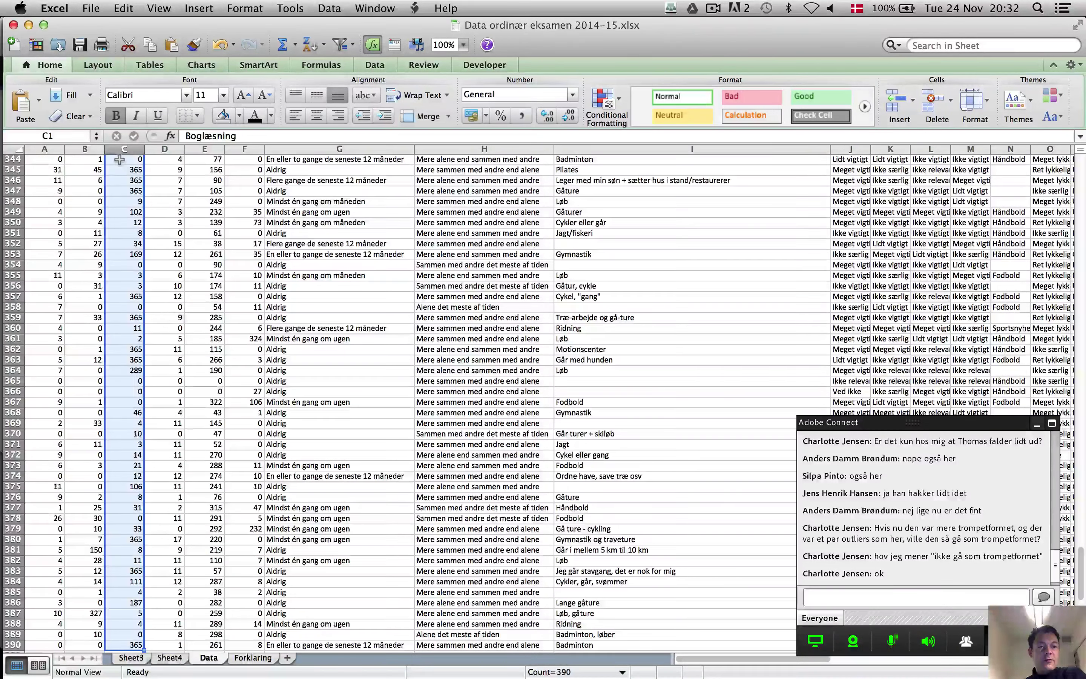
key("shift+Right")
key("super+c")
scroll(123, 162, "up", 20)
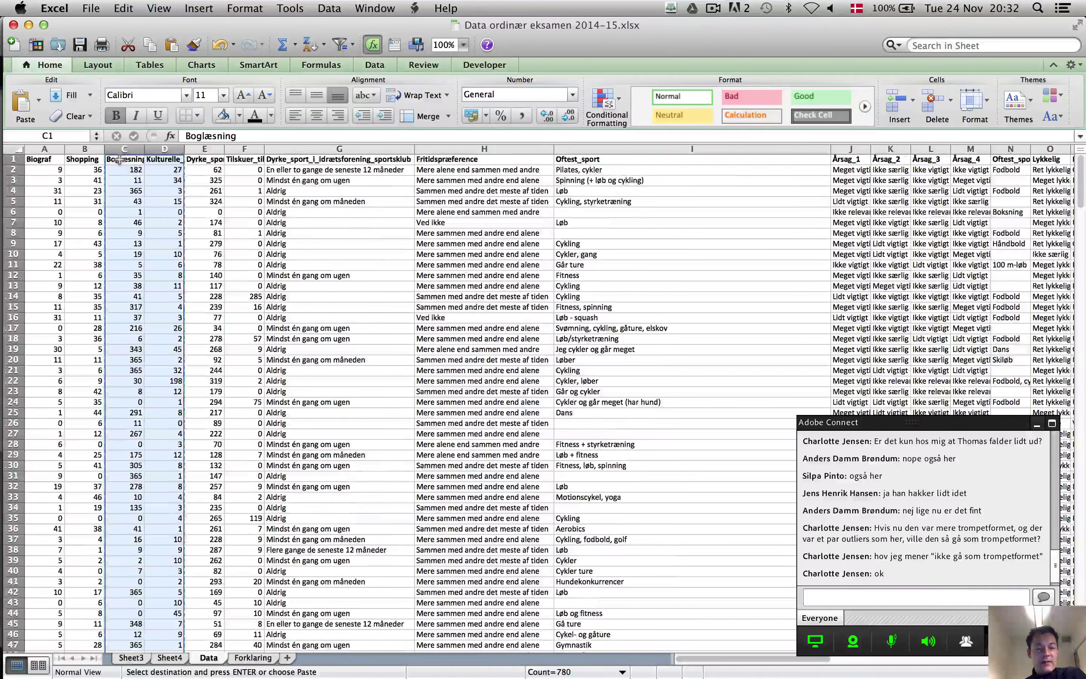
Paste the two copied columns beside Indkomst at J2 on the mreg sheet of the FREESTAT workbook, adding them as explanatory variables
key("super+grave")
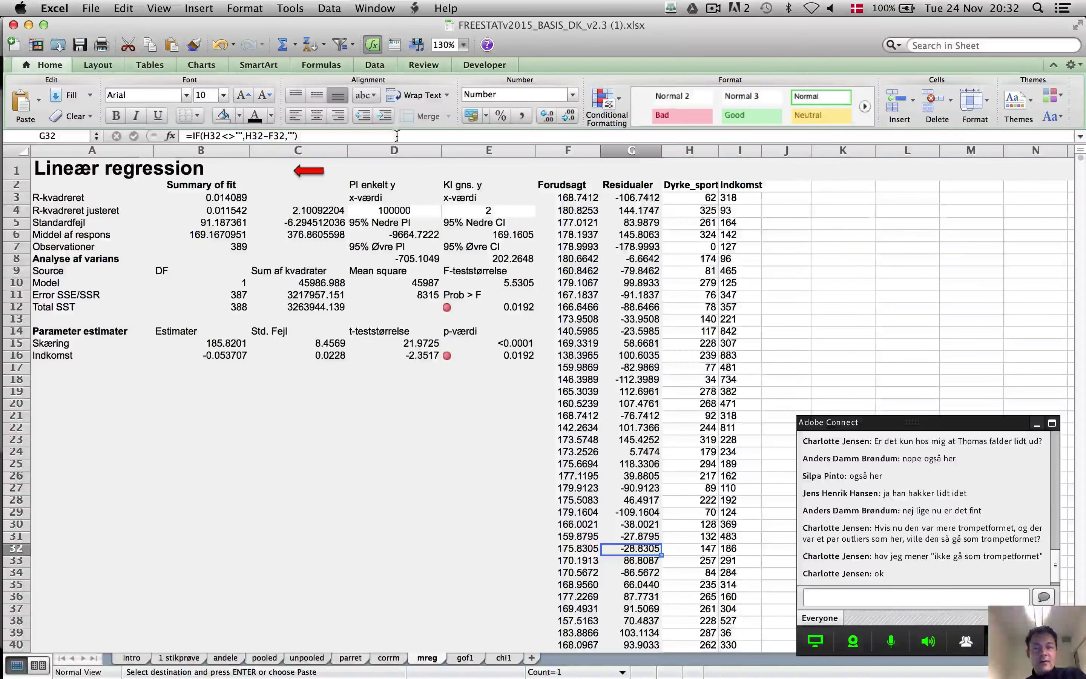
left_click(784, 185)
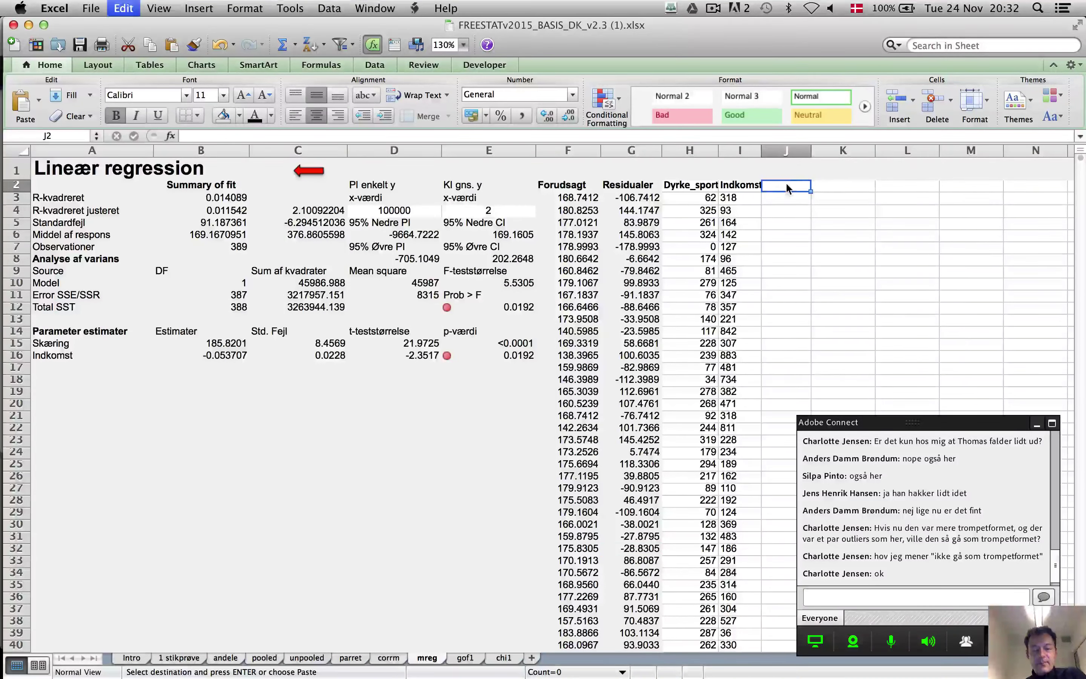
key("super+v")
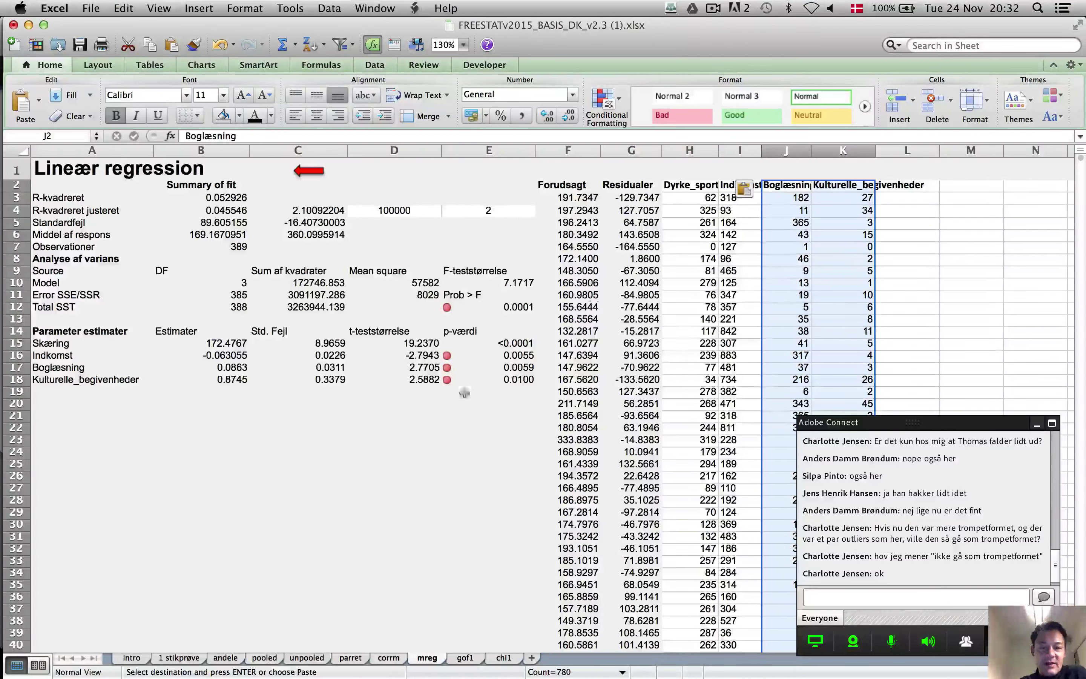
Examine the extended regression's overall F-test p-value, the p-values of the individual parameters and R-kvadreret
left_click(508, 368)
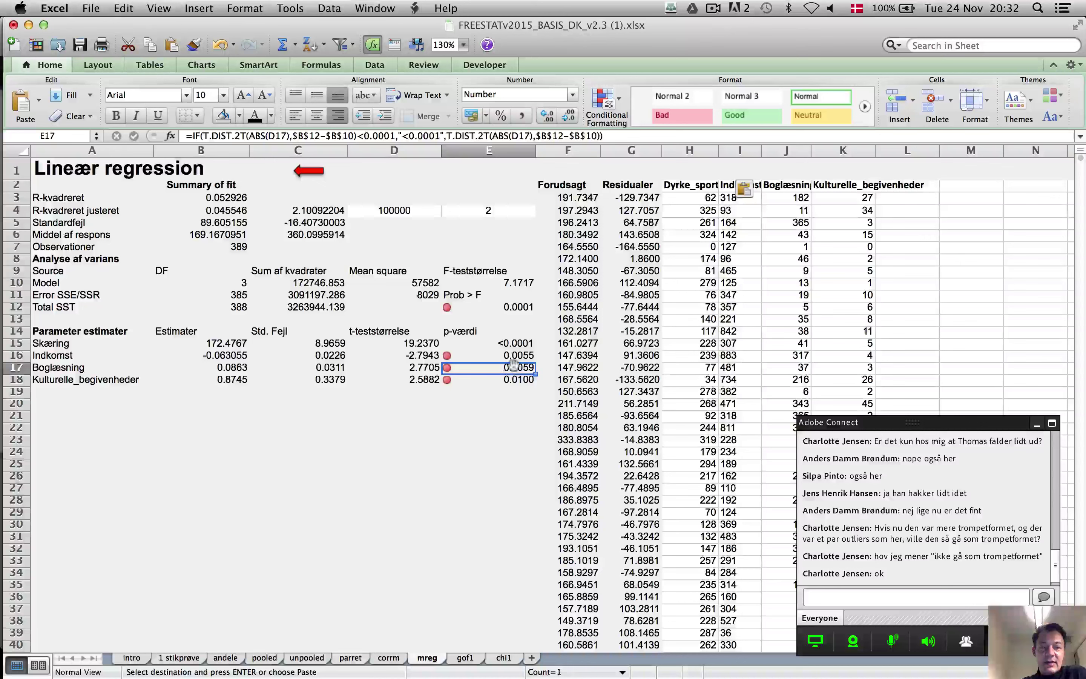
left_click(515, 344)
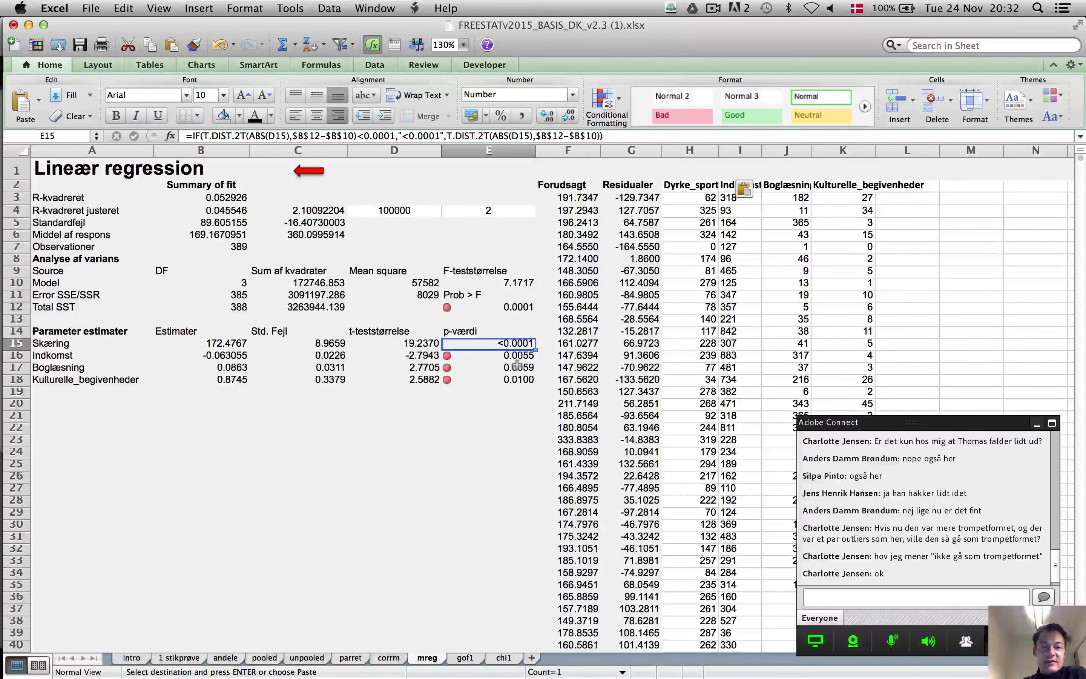
left_click(515, 381)
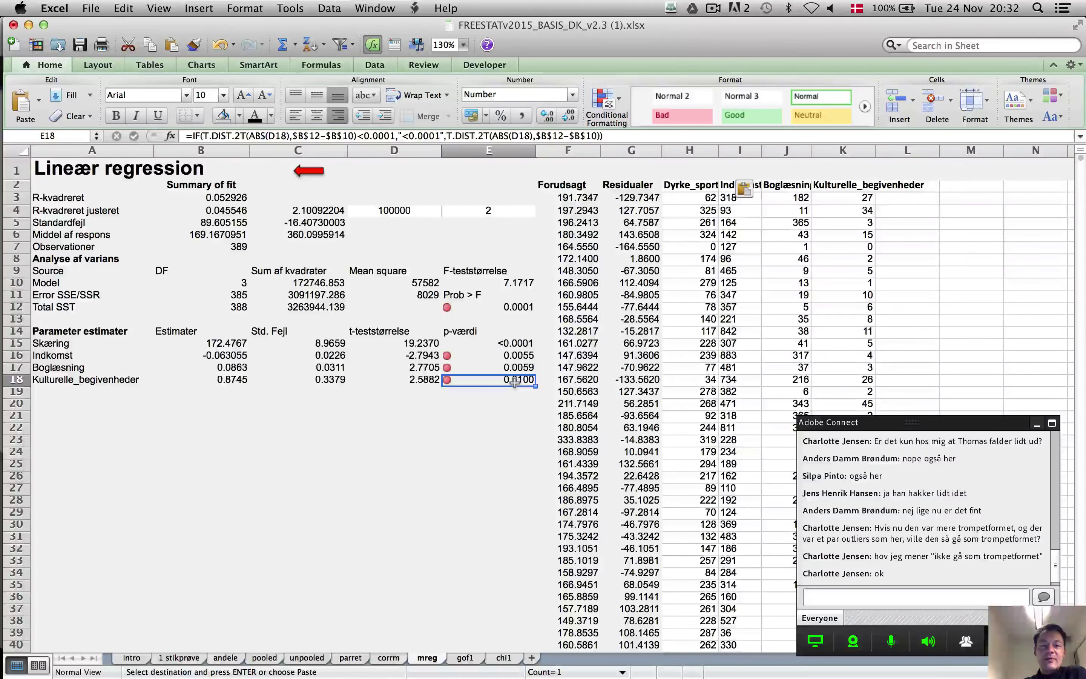
left_click(522, 309)
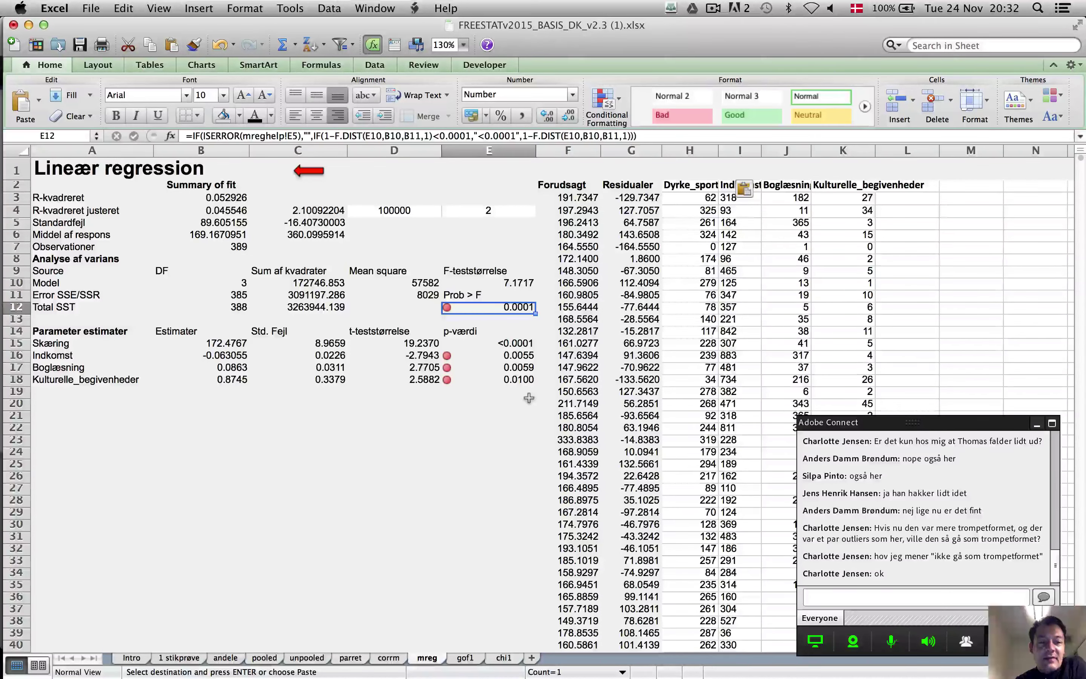
left_click(522, 380)
left_click(524, 357)
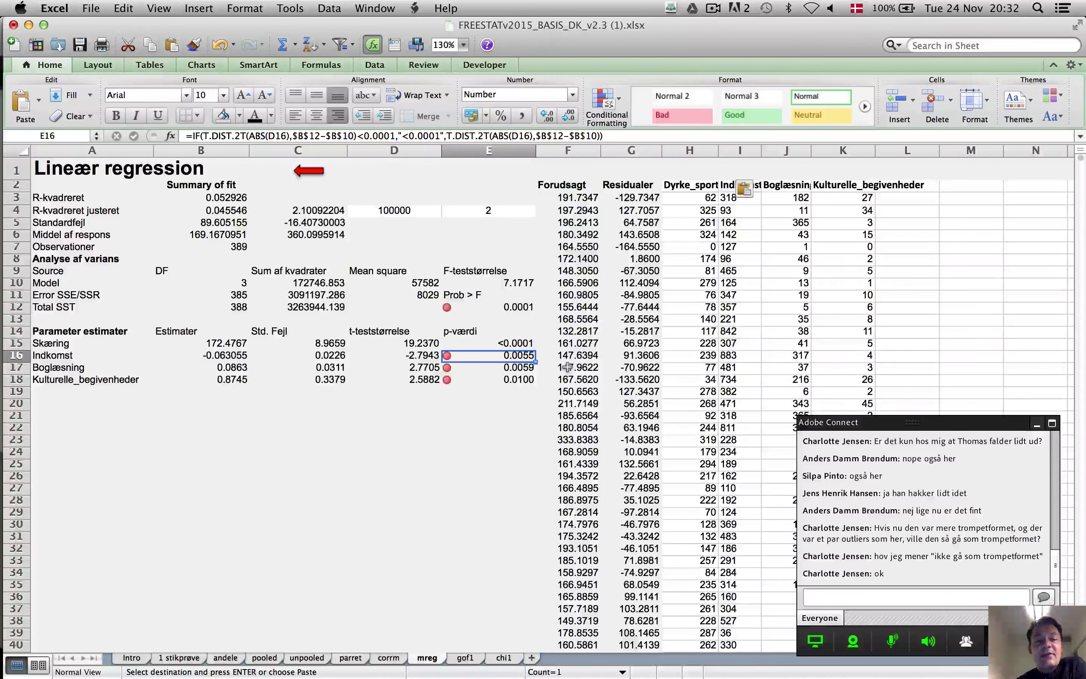
left_click(484, 371)
left_click(484, 382)
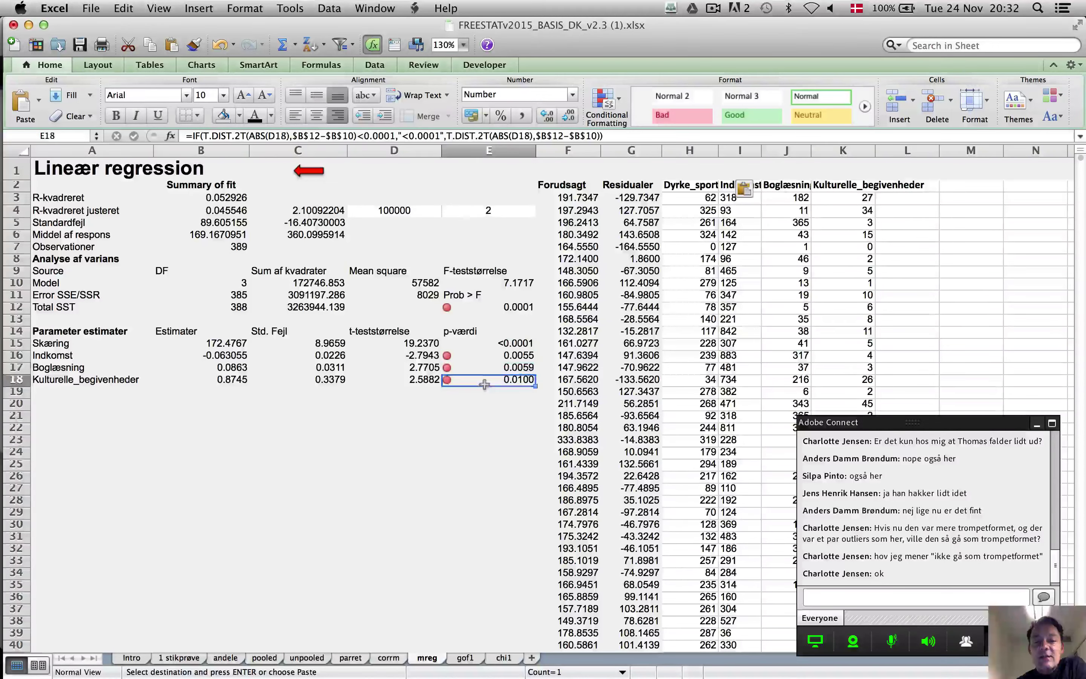
left_click(506, 359)
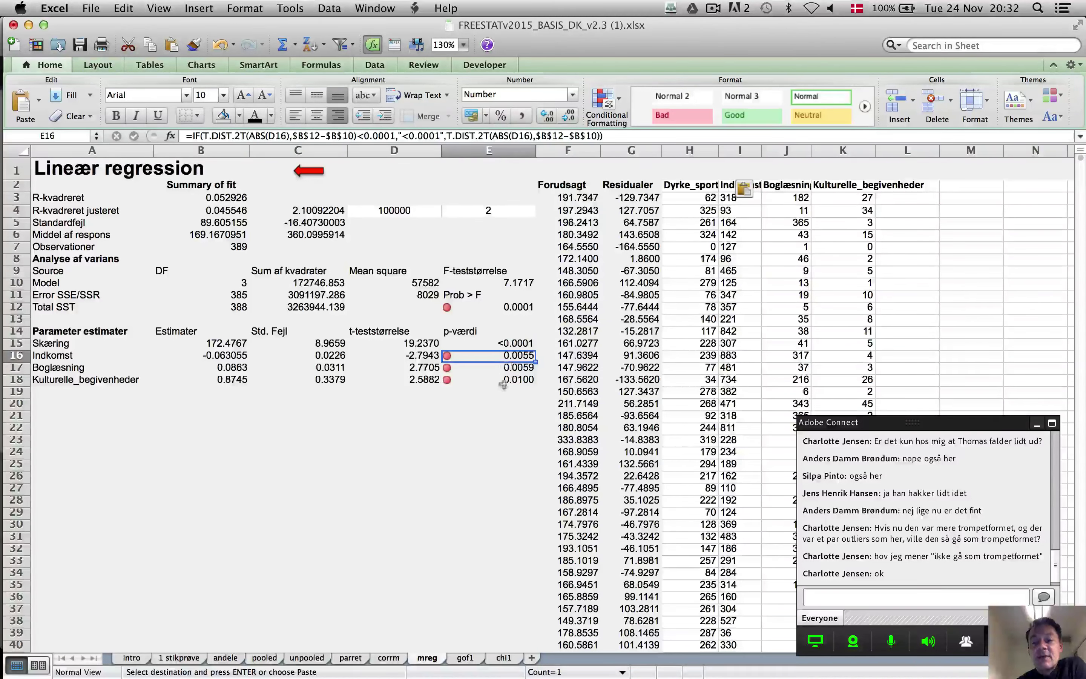
left_click(507, 379)
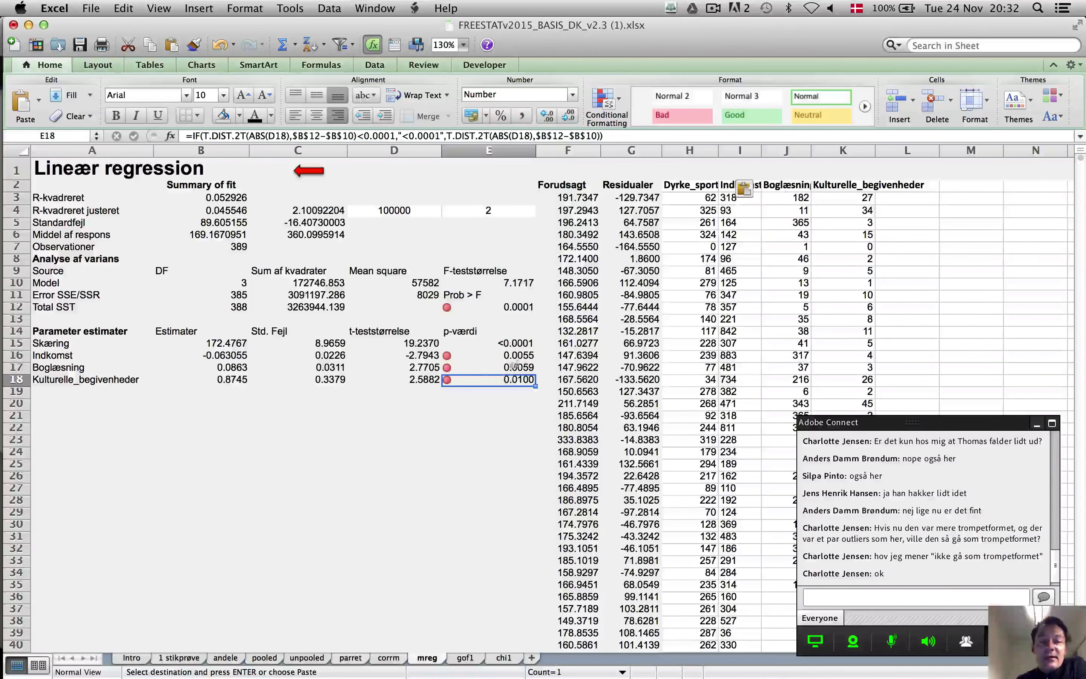
left_click(520, 361)
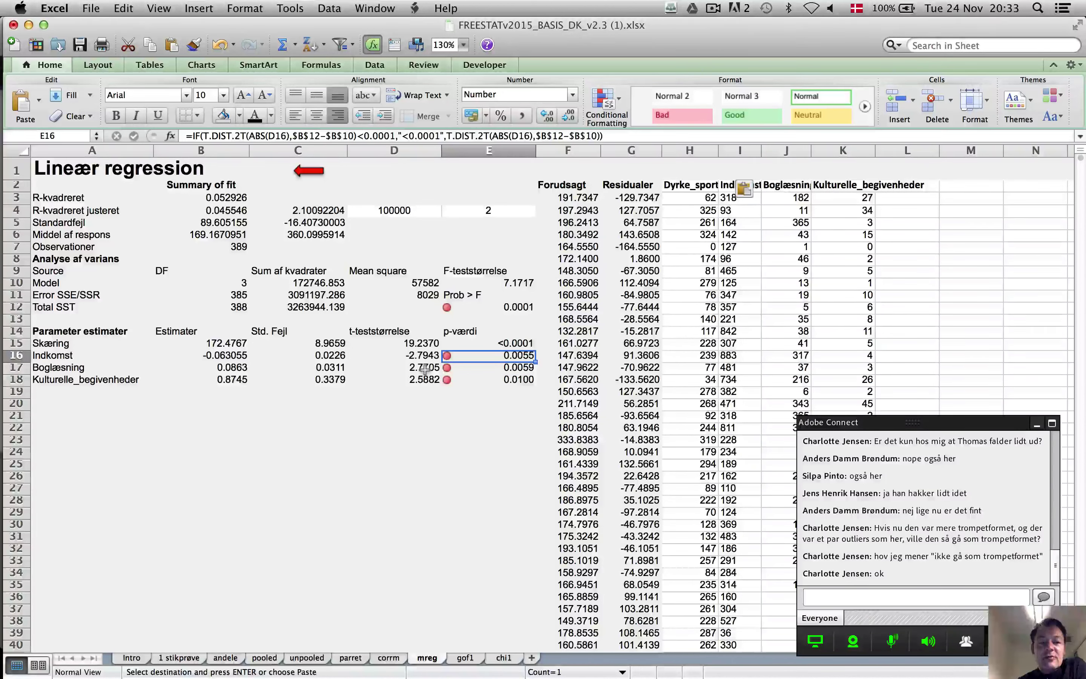
left_click(219, 203)
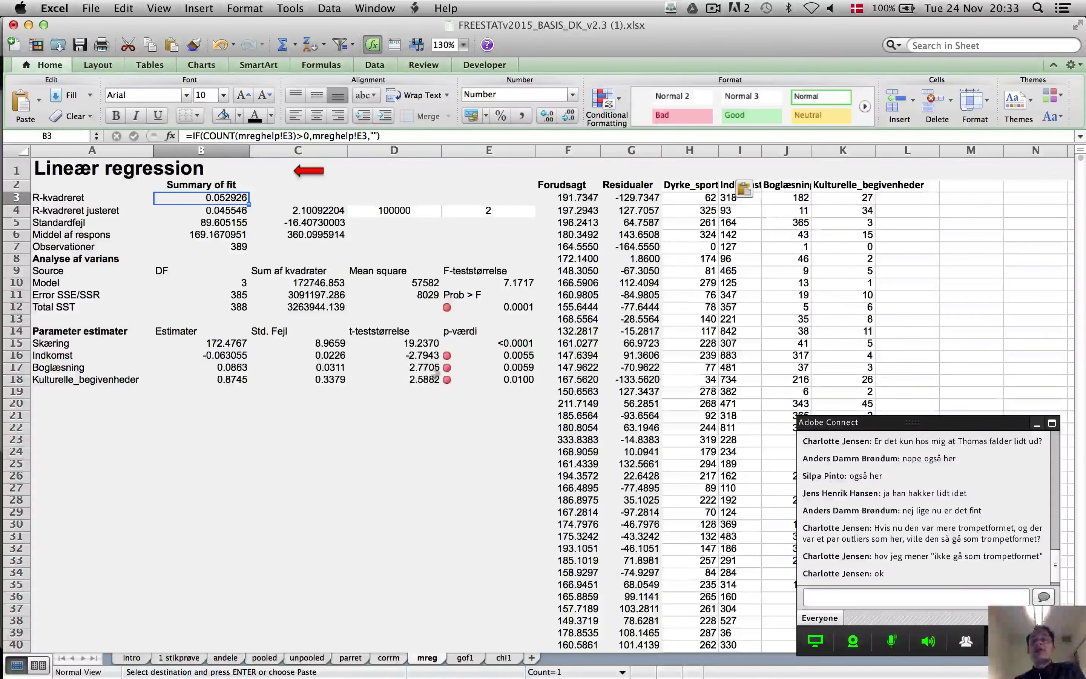
Select L2, the next free variable column, and reread Opgave 7 in the exam PDF in Preview
left_click(918, 186)
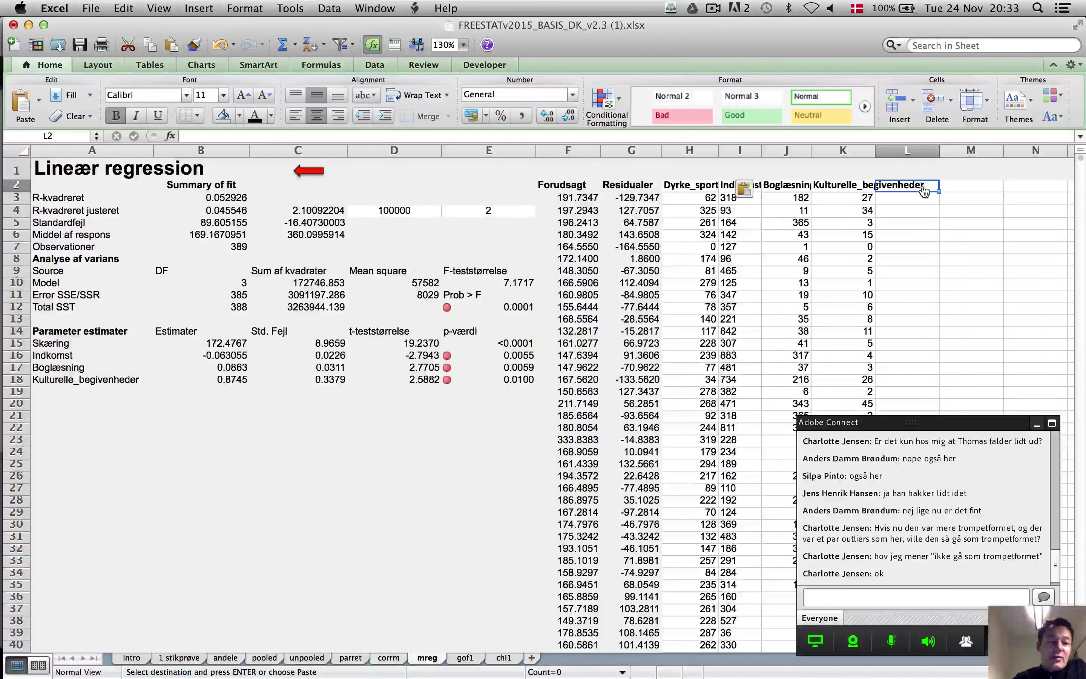
key("super+Tab")
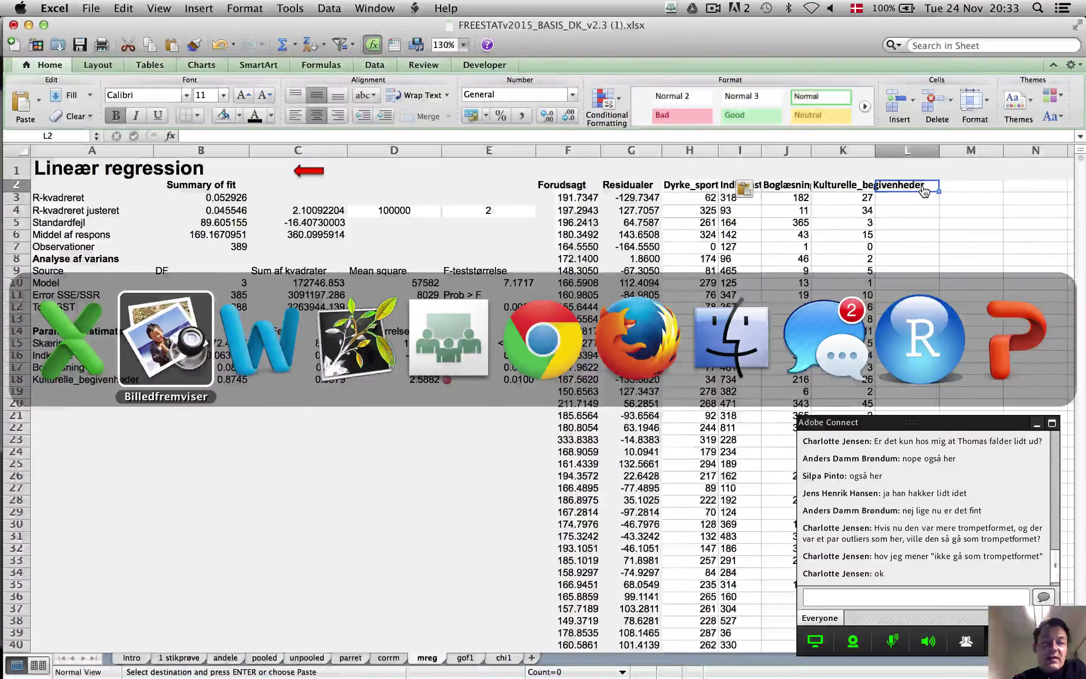
key("super+Tab")
key("super+Tab")
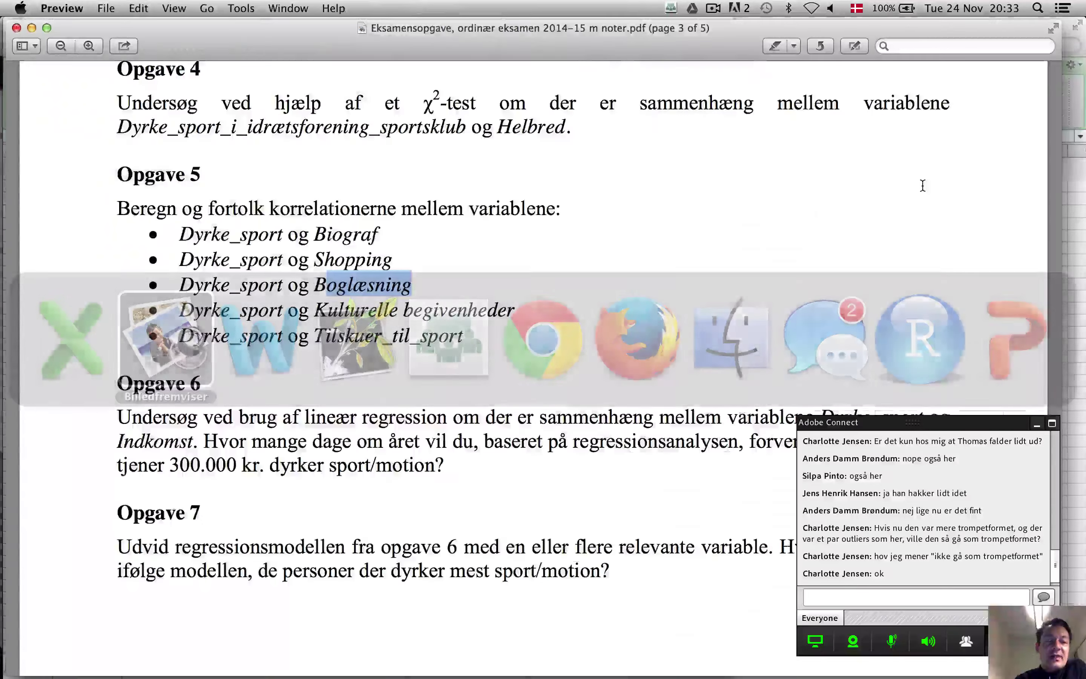
scroll(852, 358, "up", 10)
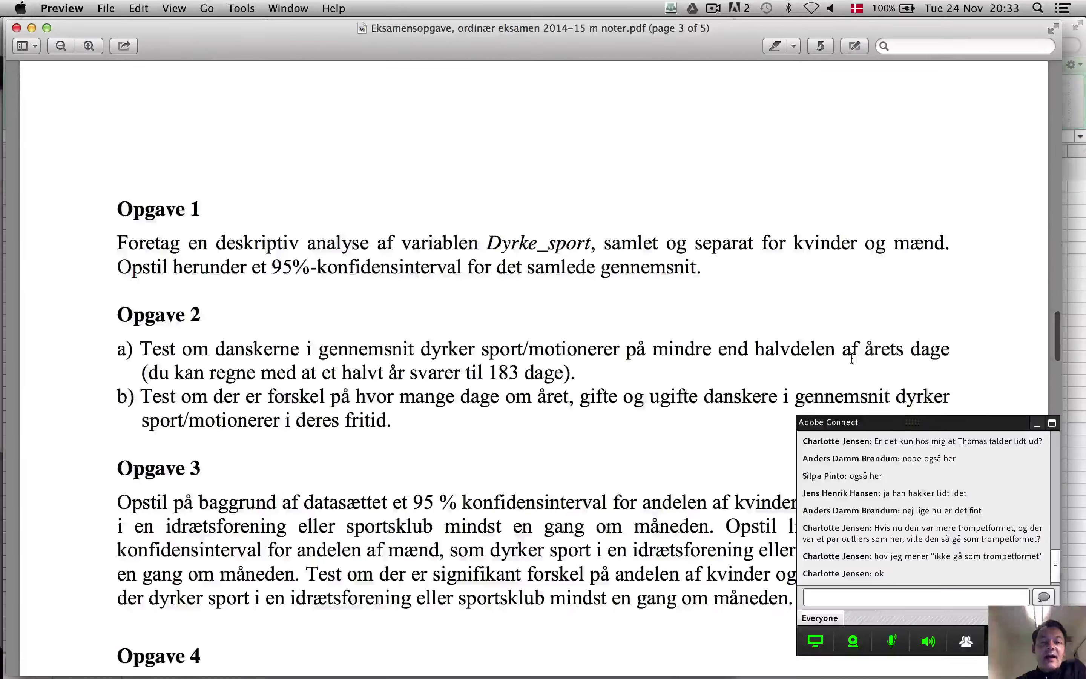
scroll(851, 358, "down", 10)
scroll(852, 358, "down", 7)
scroll(852, 358, "up", 5)
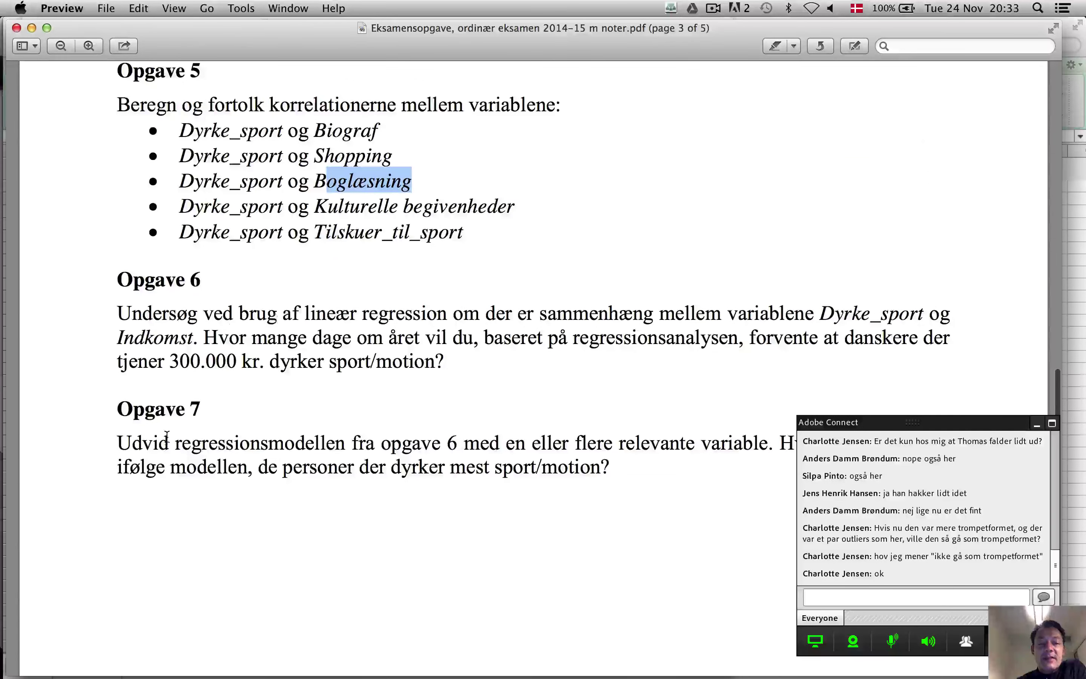
left_click_drag(166, 435, 271, 466)
double_click(276, 467)
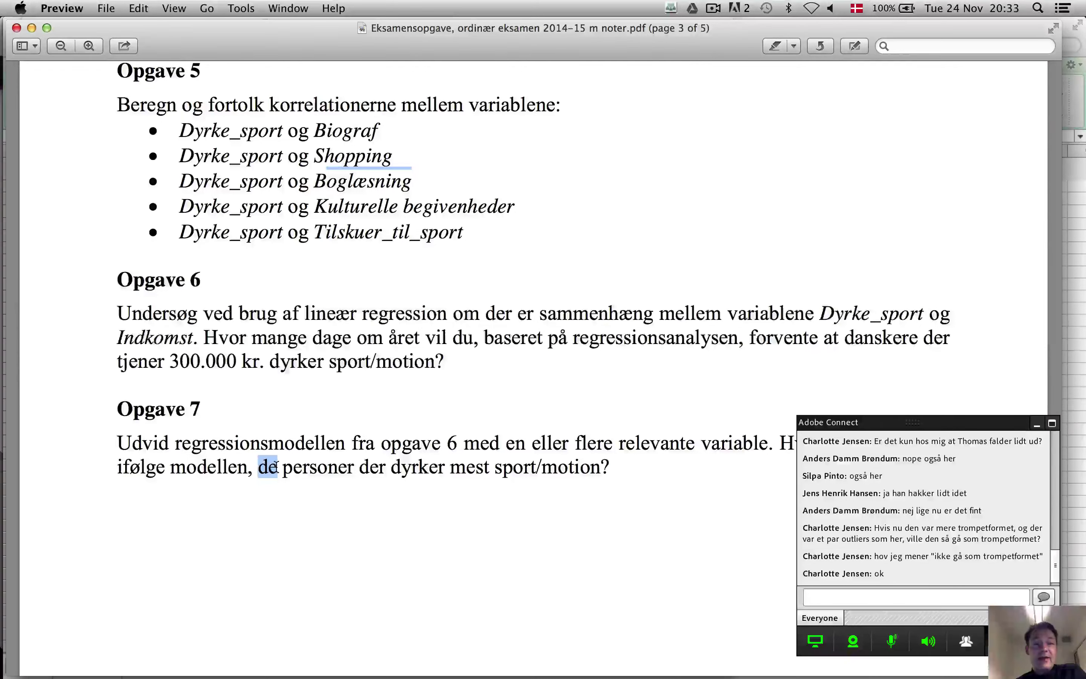
Look through the Data sheet of the Data ordinær eksamen 2014-15 workbook for further explanatory variables, from Dyrke_sport_i_idrætsforening_sportsklub to Køn, Alder and Uddannelse
key("super+Tab")
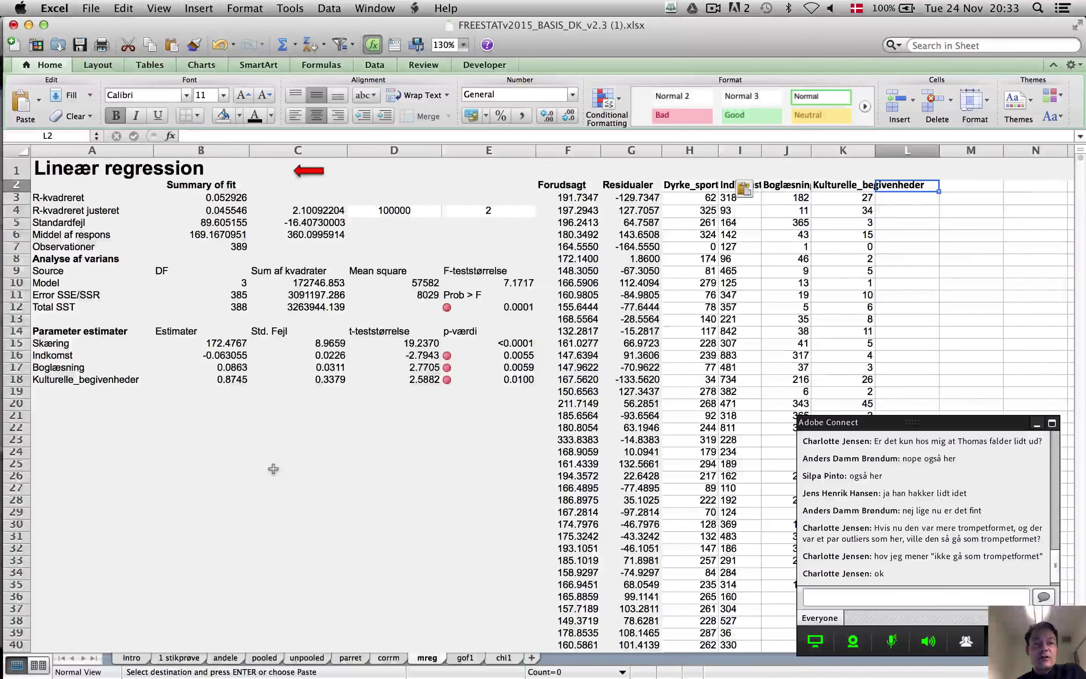
key("super+grave")
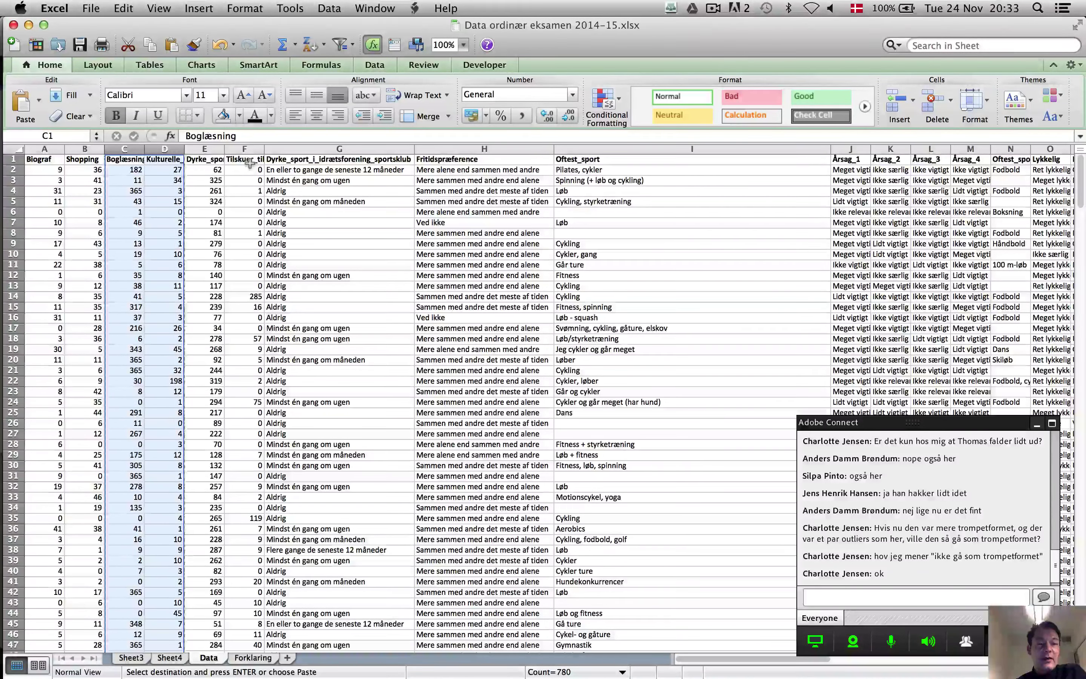
left_click(349, 160)
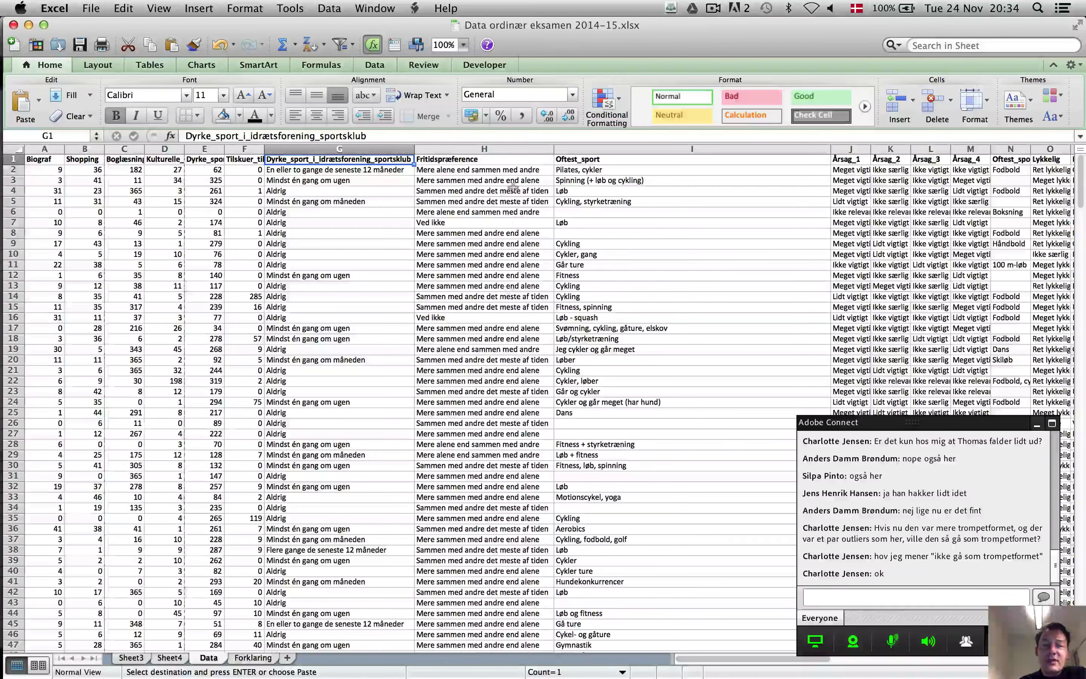
left_click(484, 173)
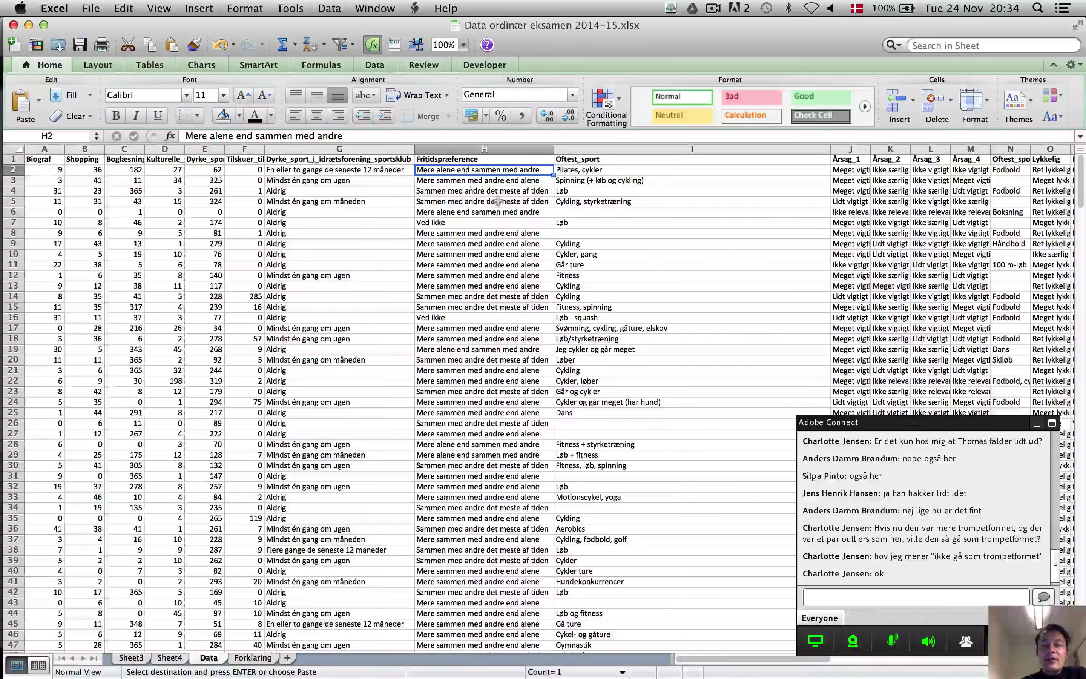
left_click(486, 192)
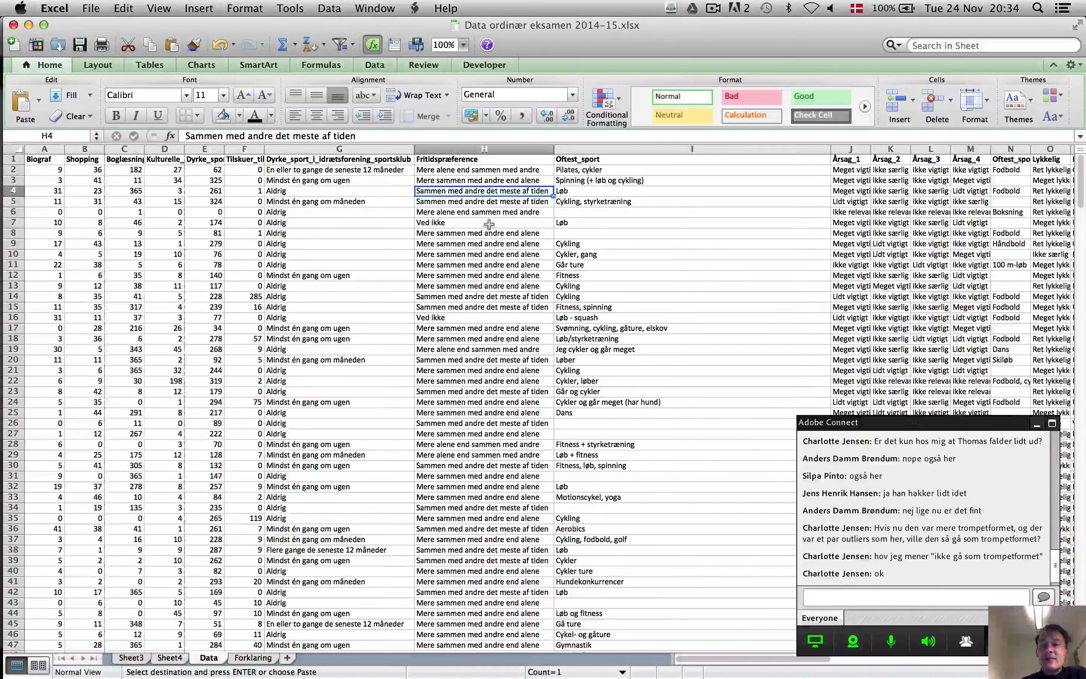
scroll(489, 224, "right", 2)
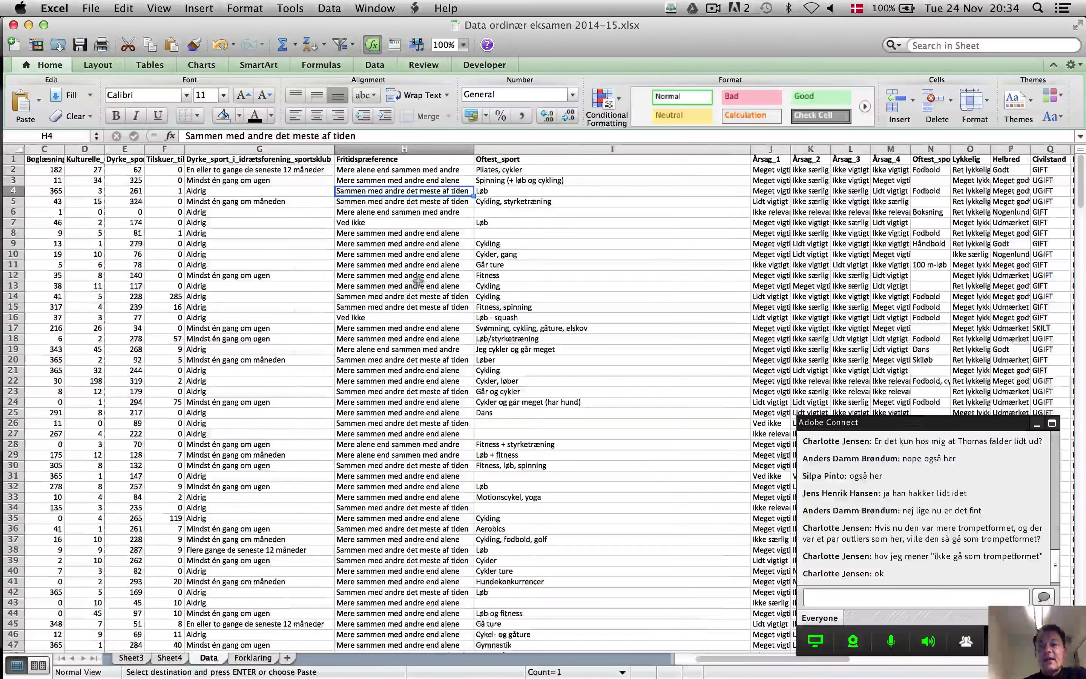
scroll(418, 280, "right", 10)
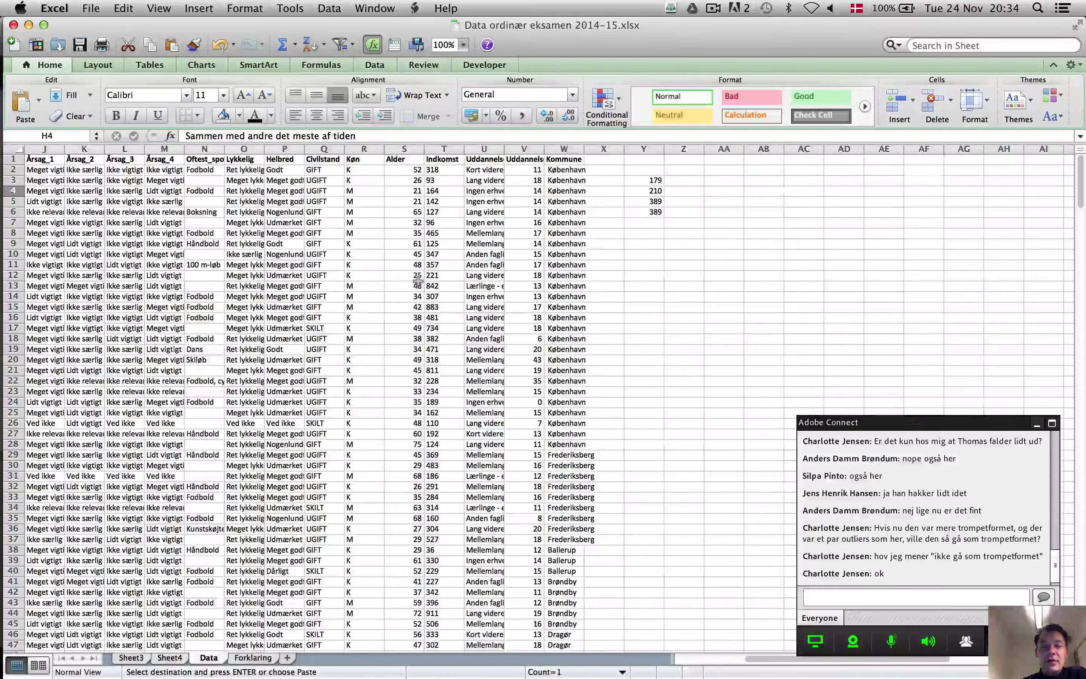
scroll(417, 280, "left", 2)
left_click(632, 162)
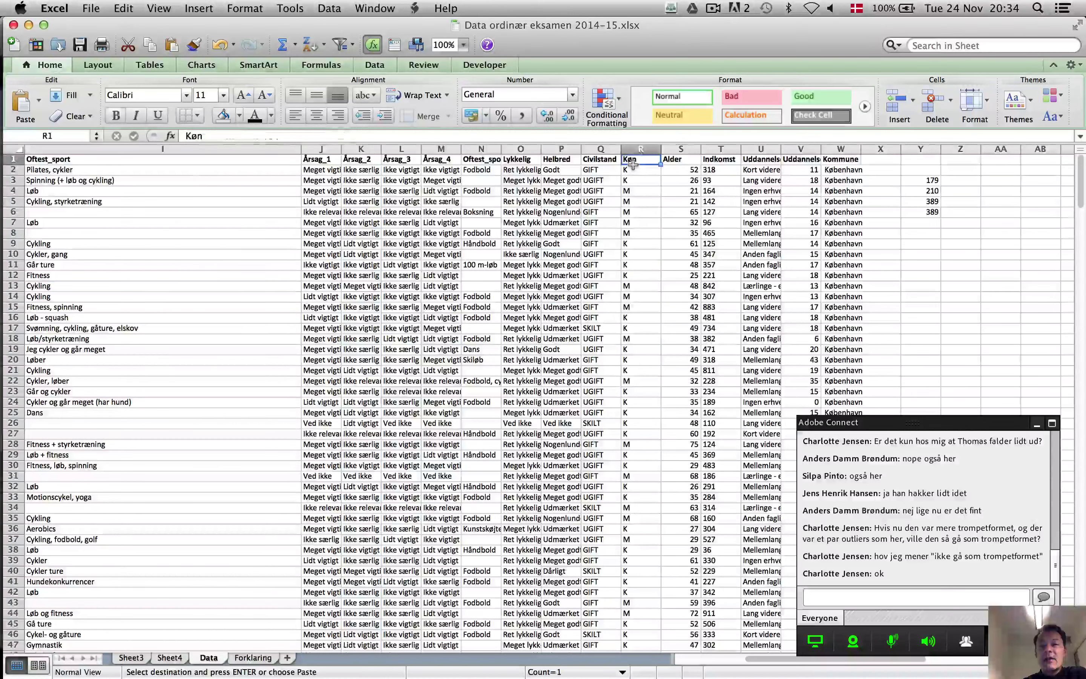
left_click(685, 162)
left_click(770, 161)
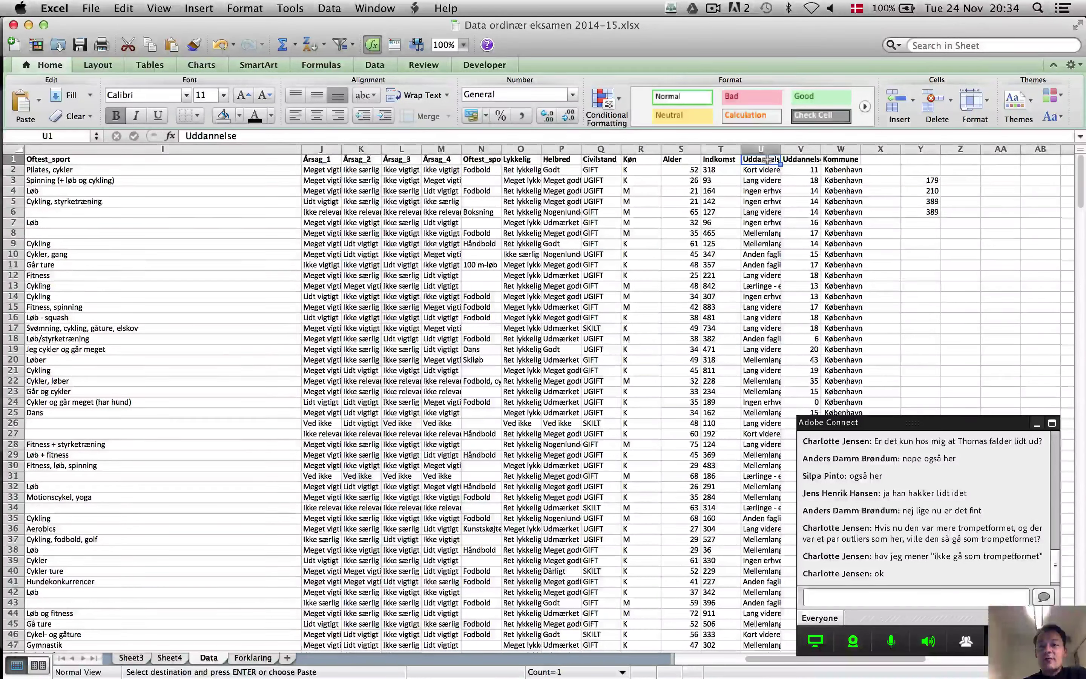
left_click(676, 160)
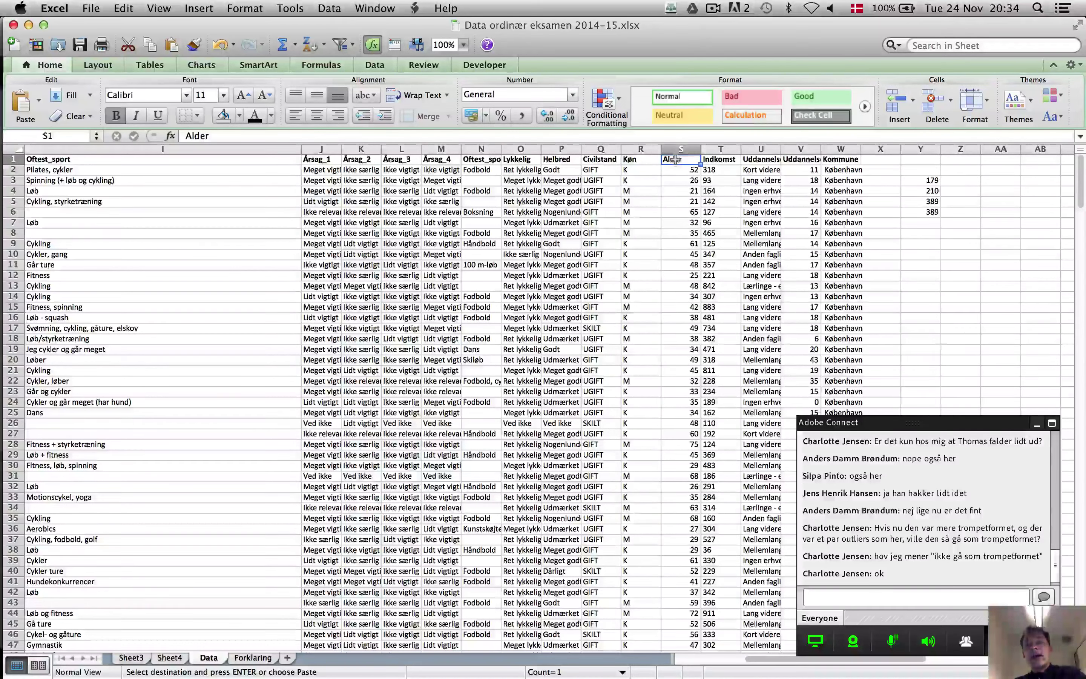
Copy the full Køn column, header included, to the empty column starting at AA1 on the Data sheet
key("Left")
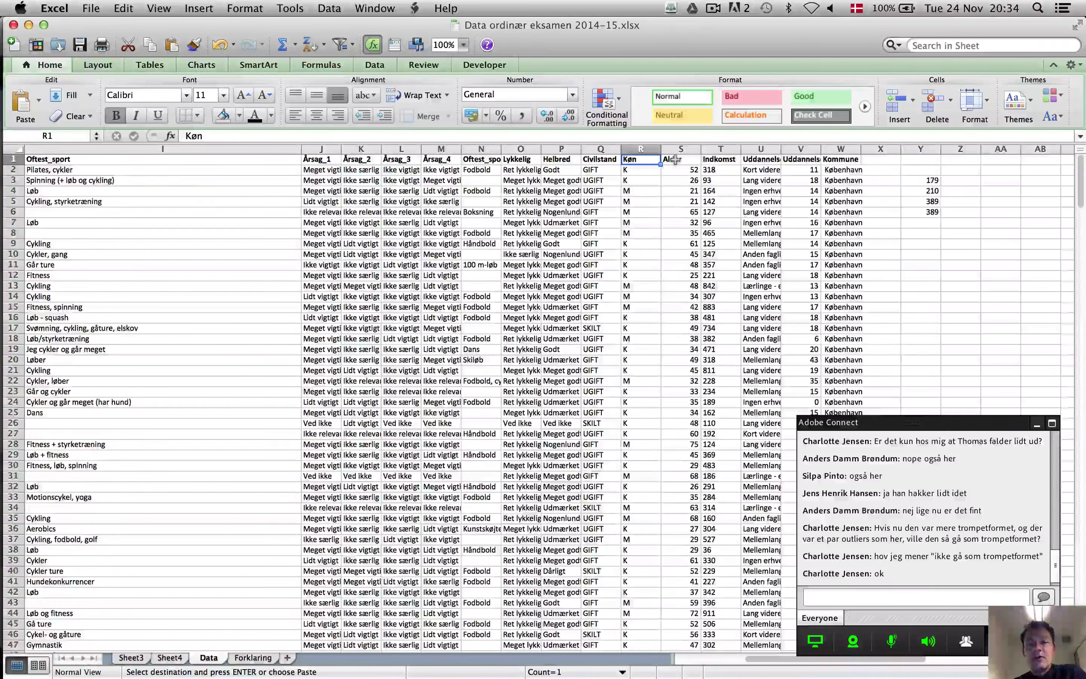
key("super+shift+Down")
key("super+c")
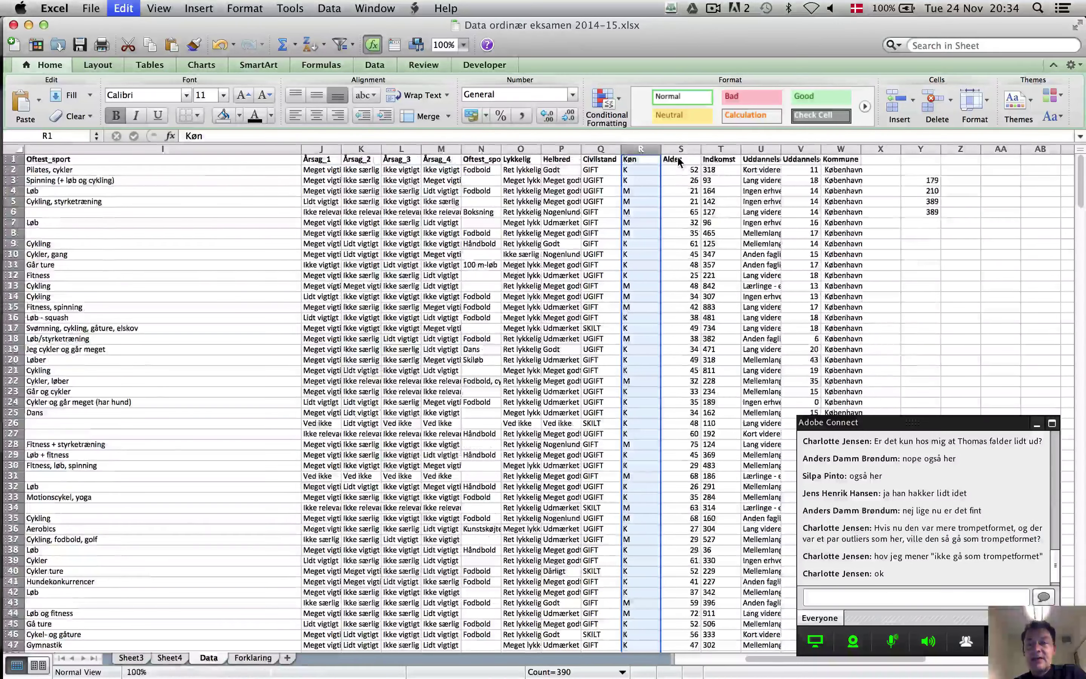
key("Right")
key("Right")
key("Right")
key("Right")
key("Right")
key("Right")
key("Right")
key("Right")
key("Right")
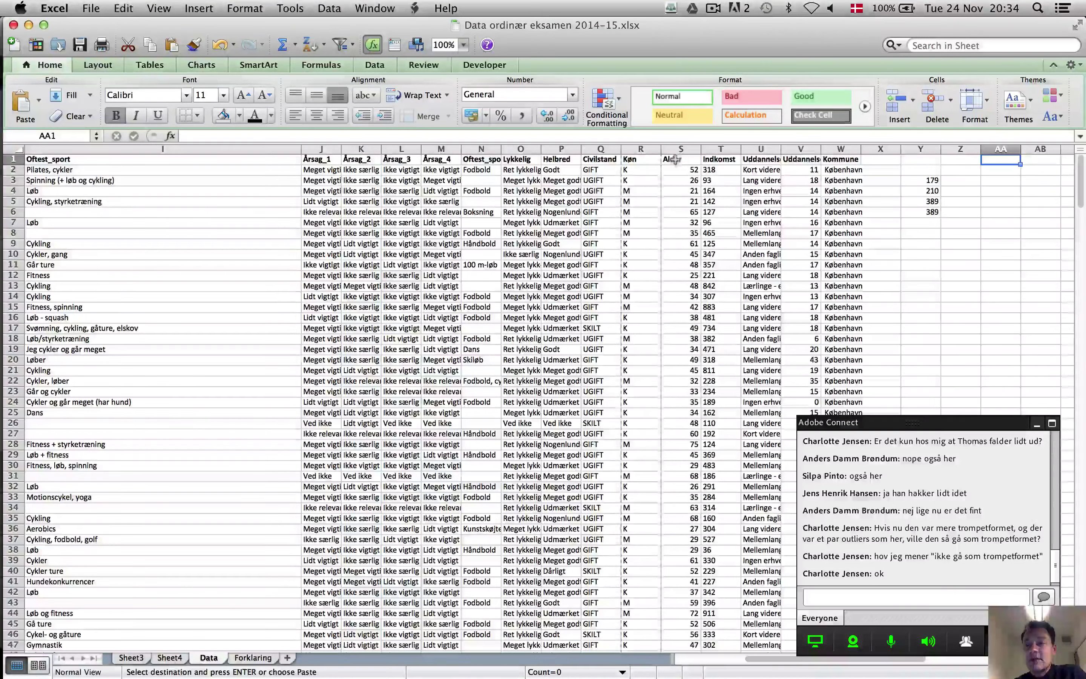
key("super+v")
Start an IF formula in AB2 beside the copied Køn column, with the logical test AA2="K"
key("Right")
key("Down")
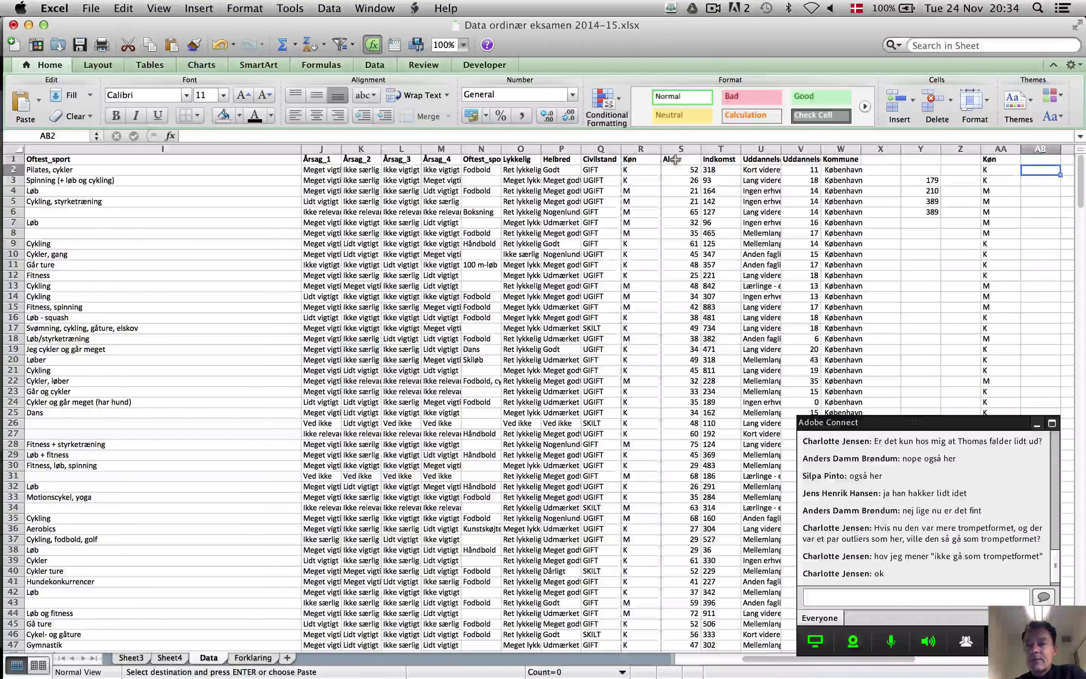
type("=")
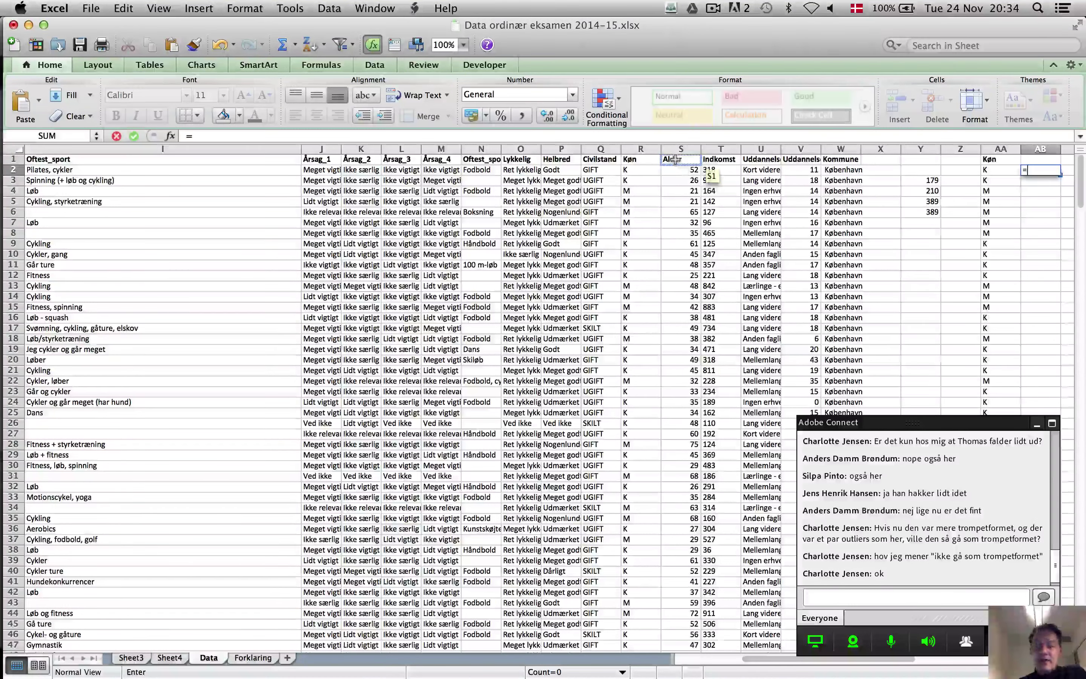
type("if")
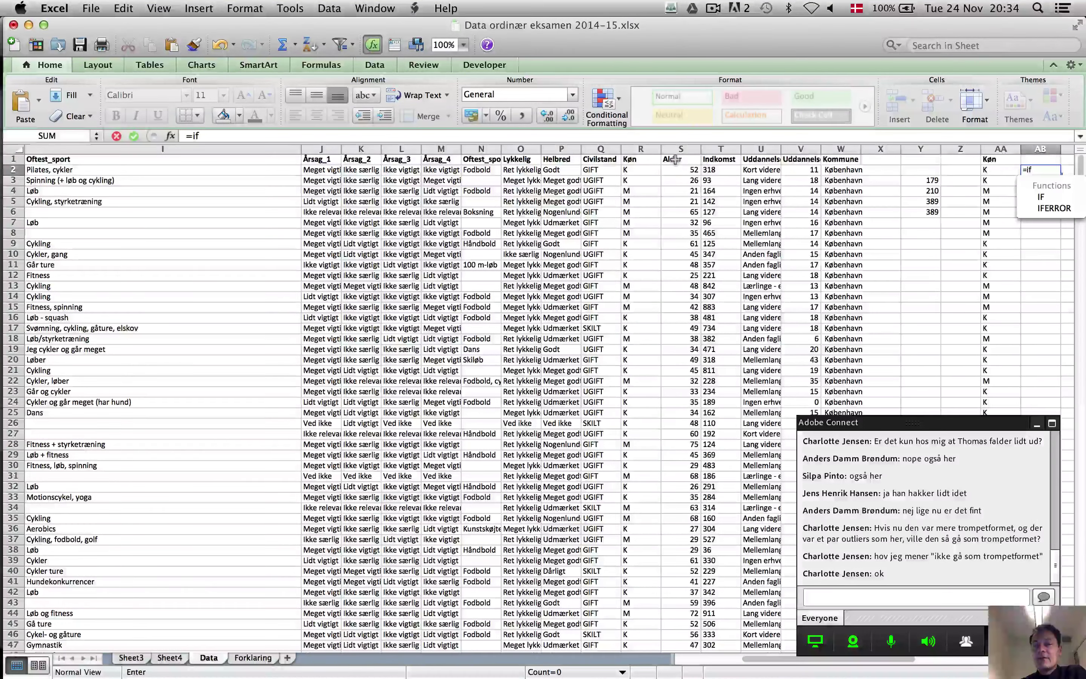
key("Down")
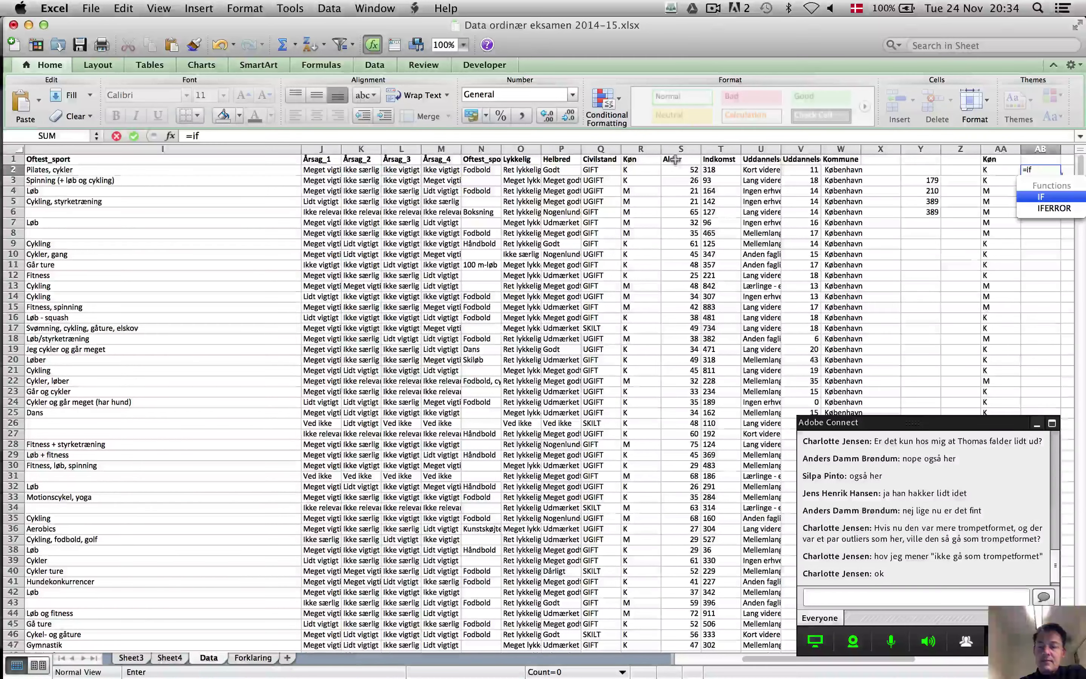
key("Tab")
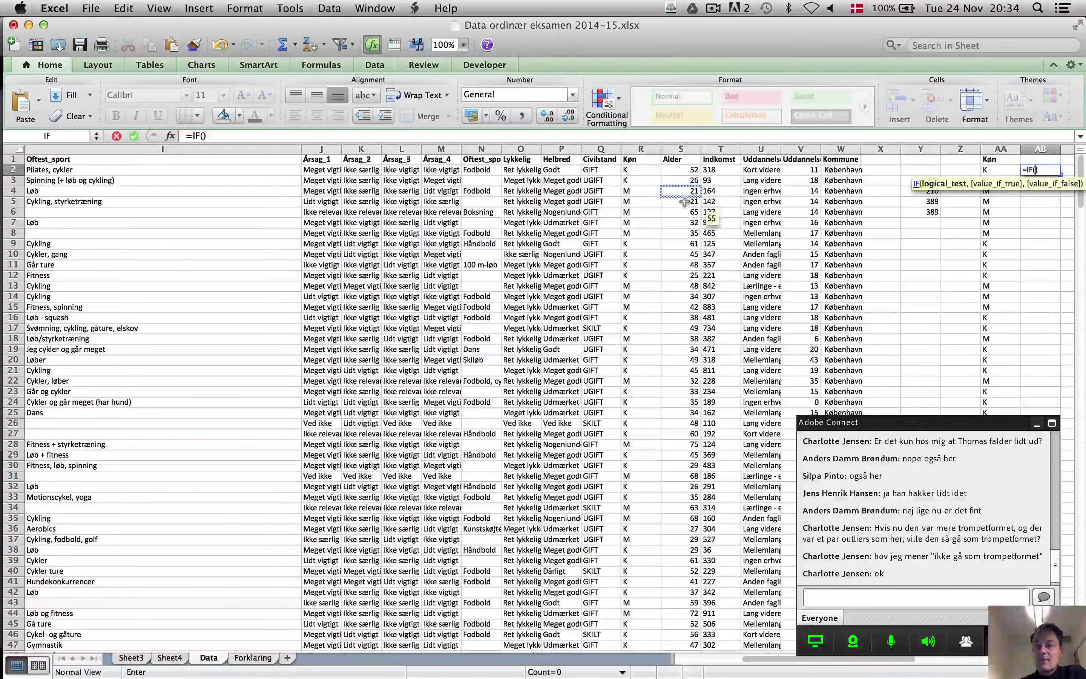
left_click(1001, 171)
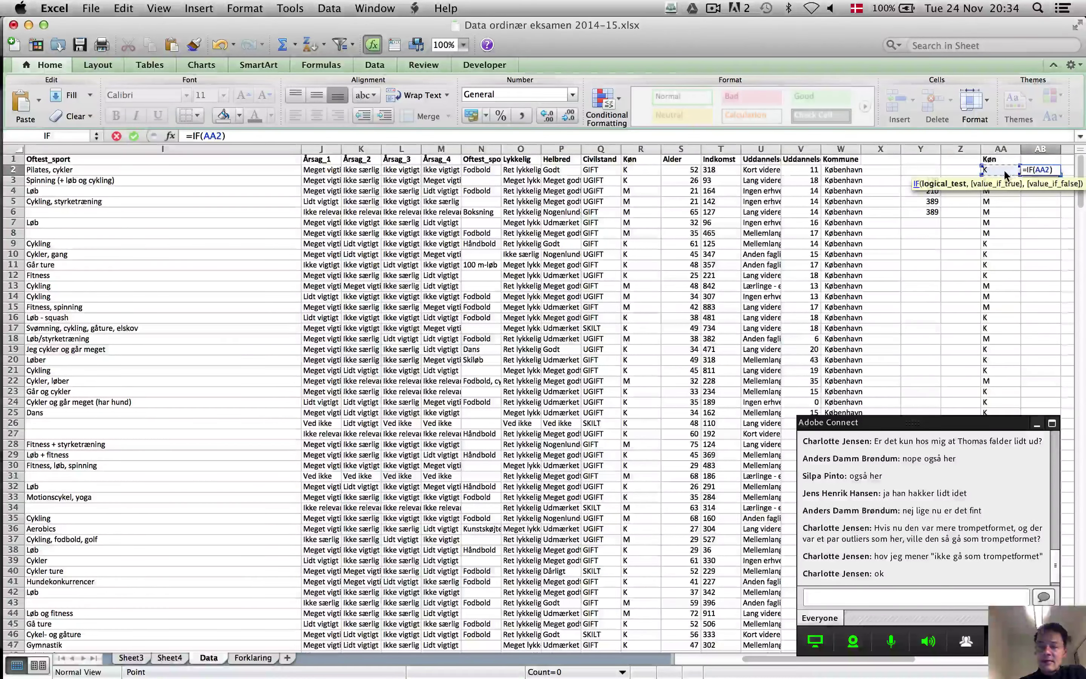
type("=")
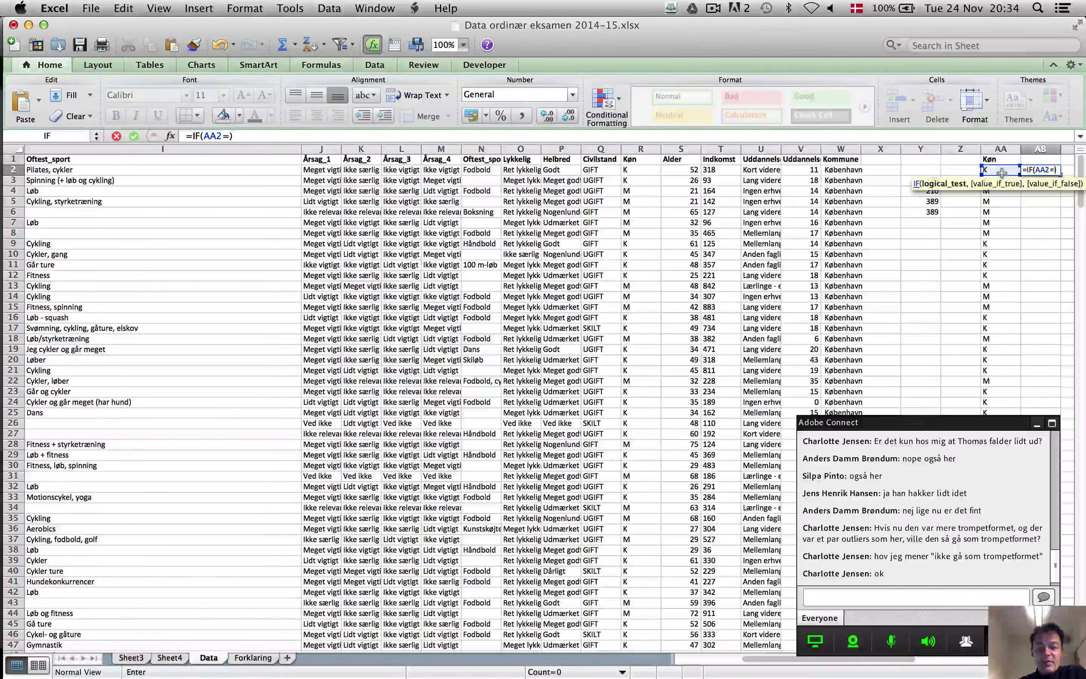
type("\"\"")
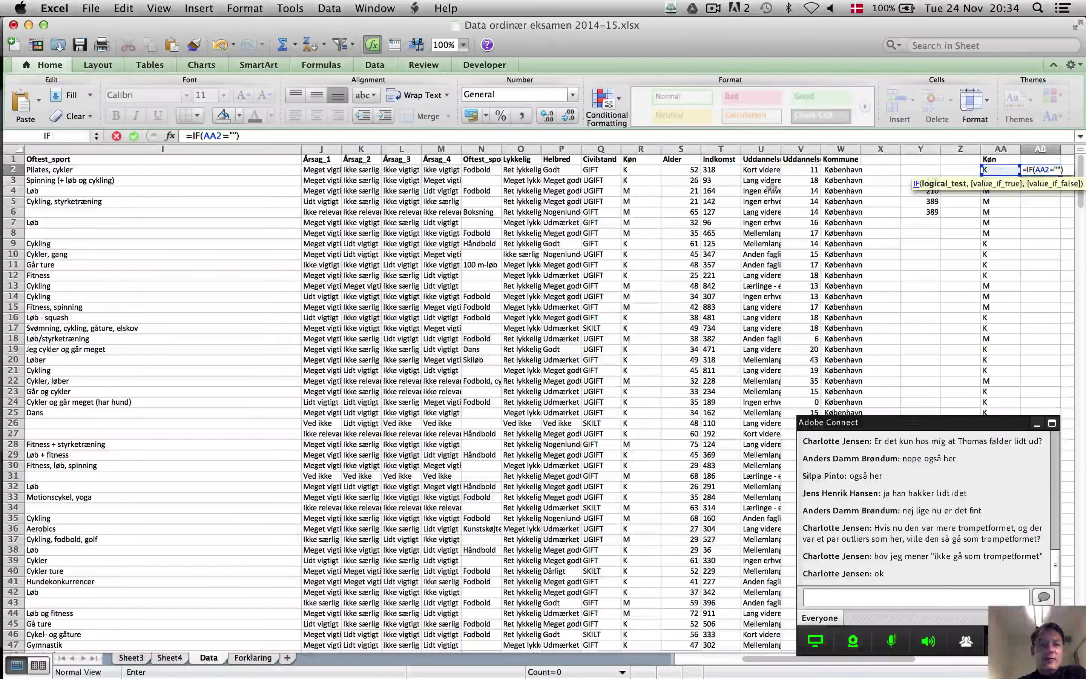
left_click(233, 136)
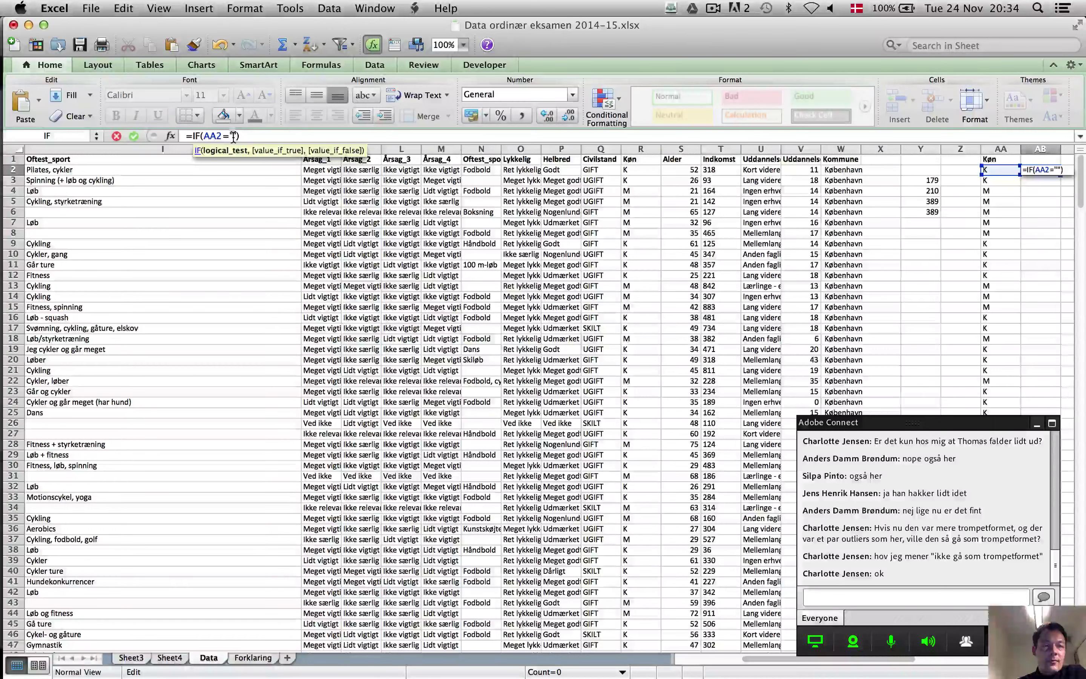
type("K\"")
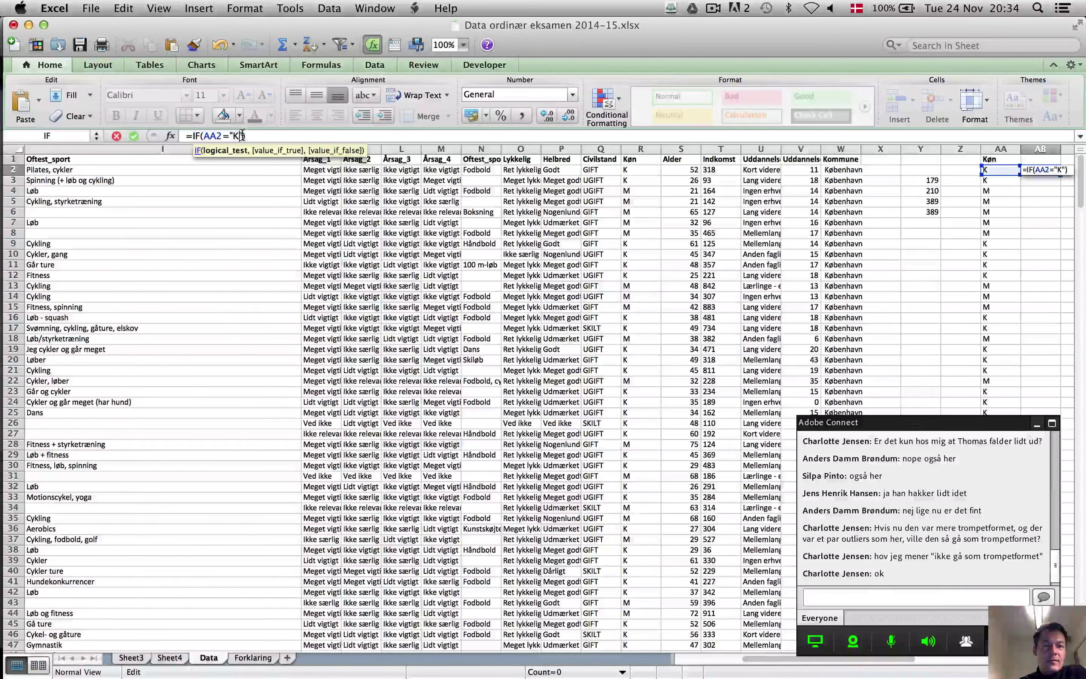
type(",")
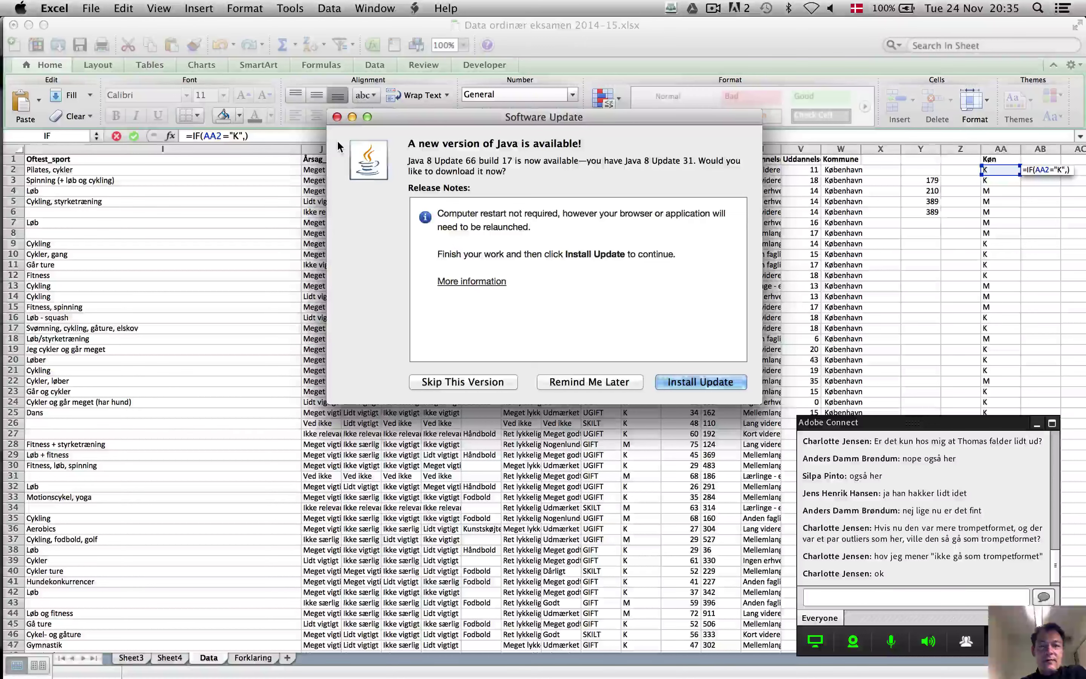
Postpone the Java update and complete the AB2 formula as =IF(AA2="K",1,0)
left_click(581, 385)
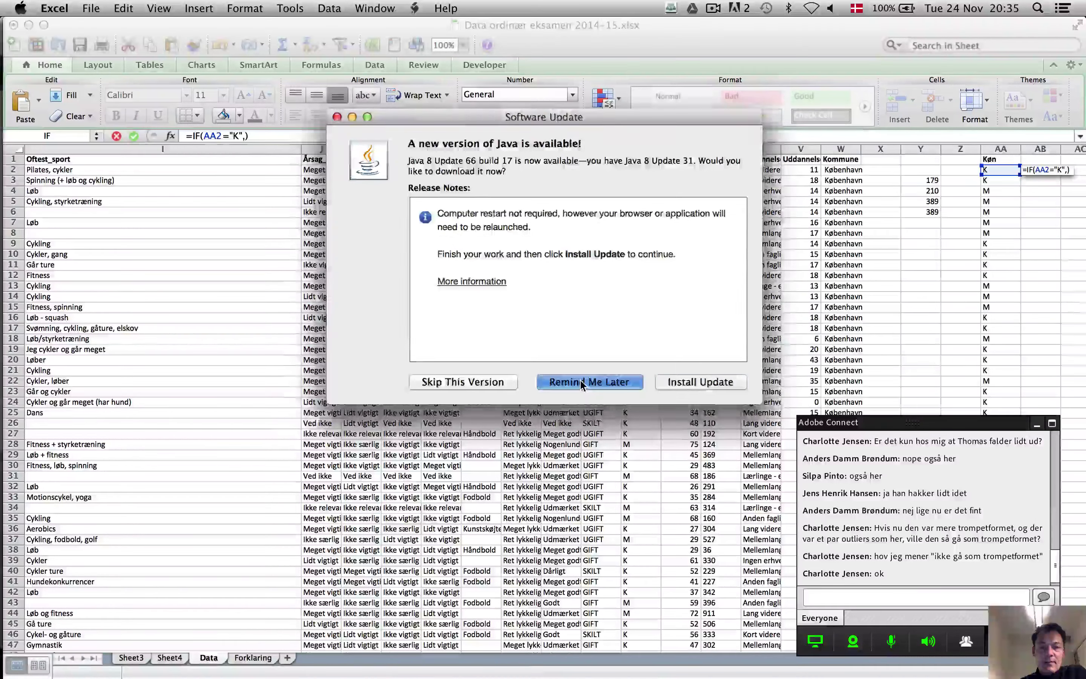
left_click(243, 135)
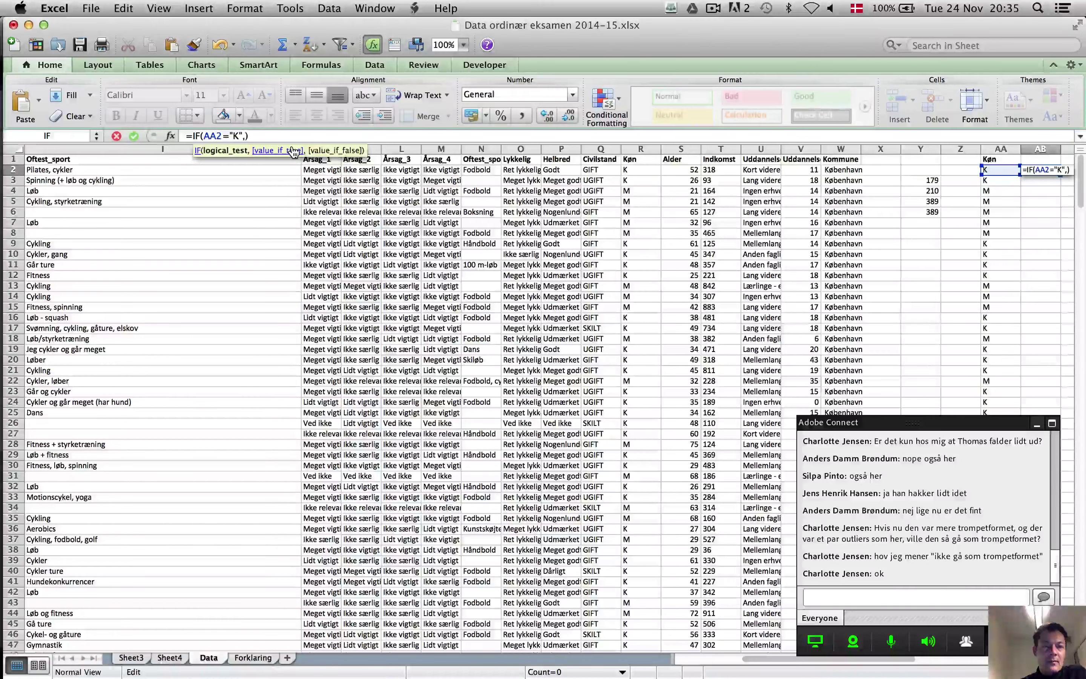
left_click(294, 151)
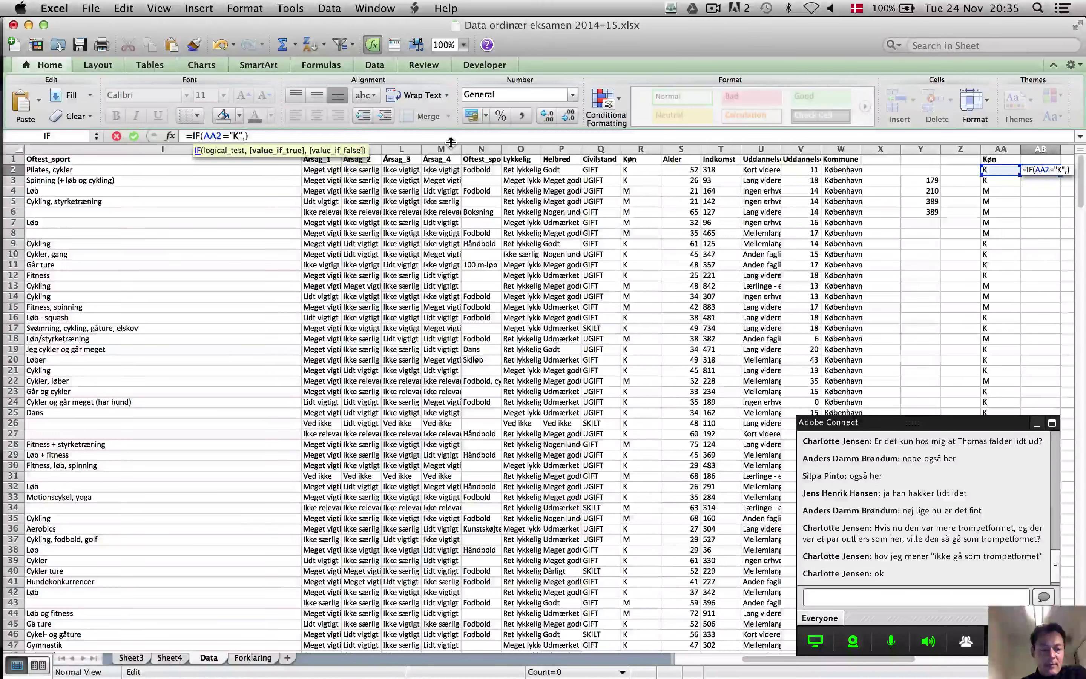
type(",")
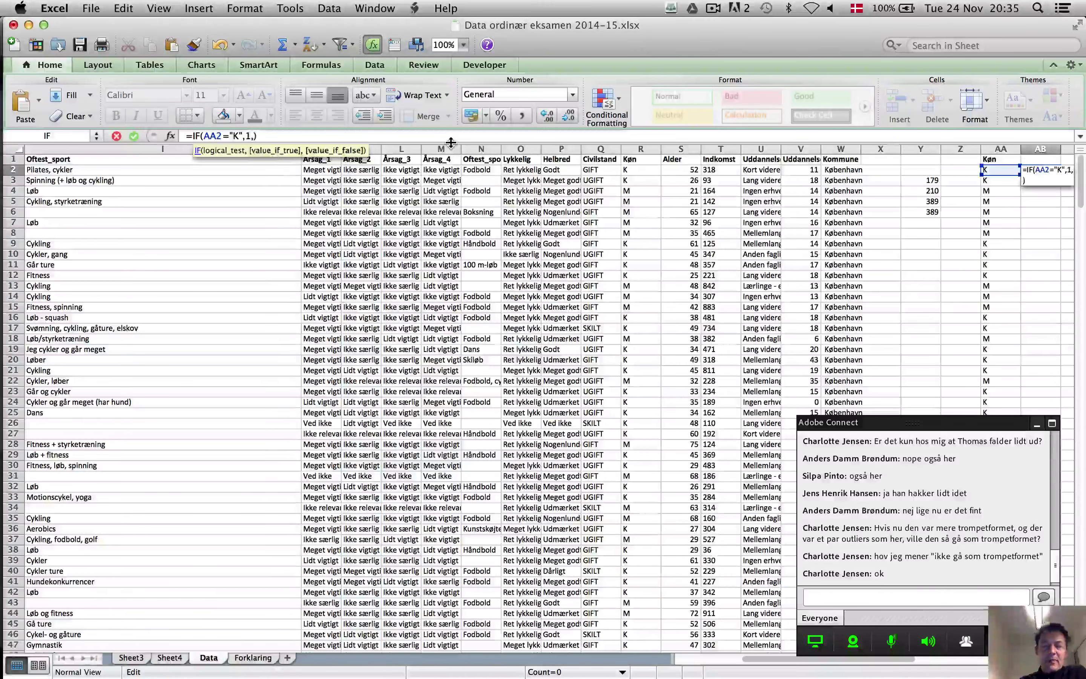
type("0")
key("Return")
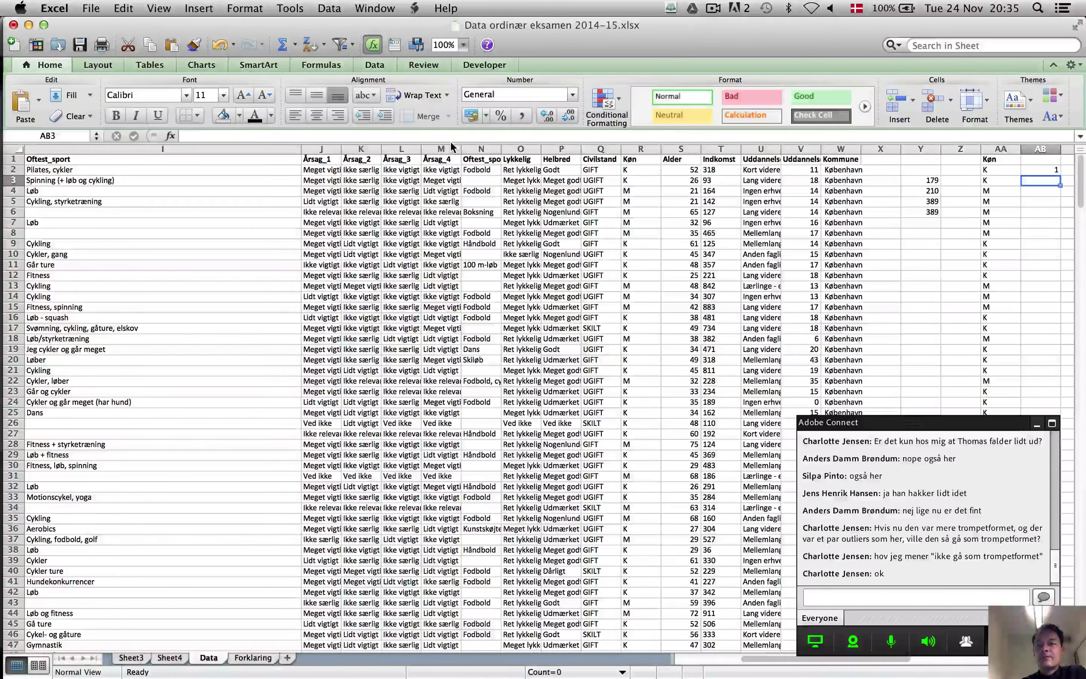
Fill the AB2 formula down column AB for all rows of the copied Køn data and check the result in AB3
key("Up")
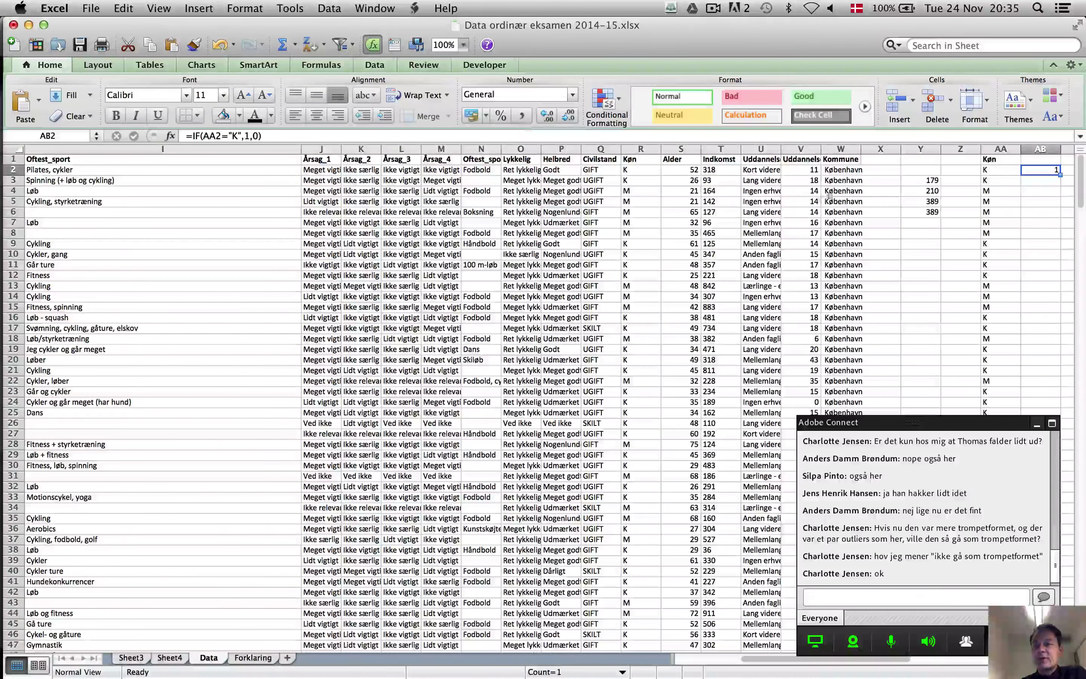
double_click(1060, 176)
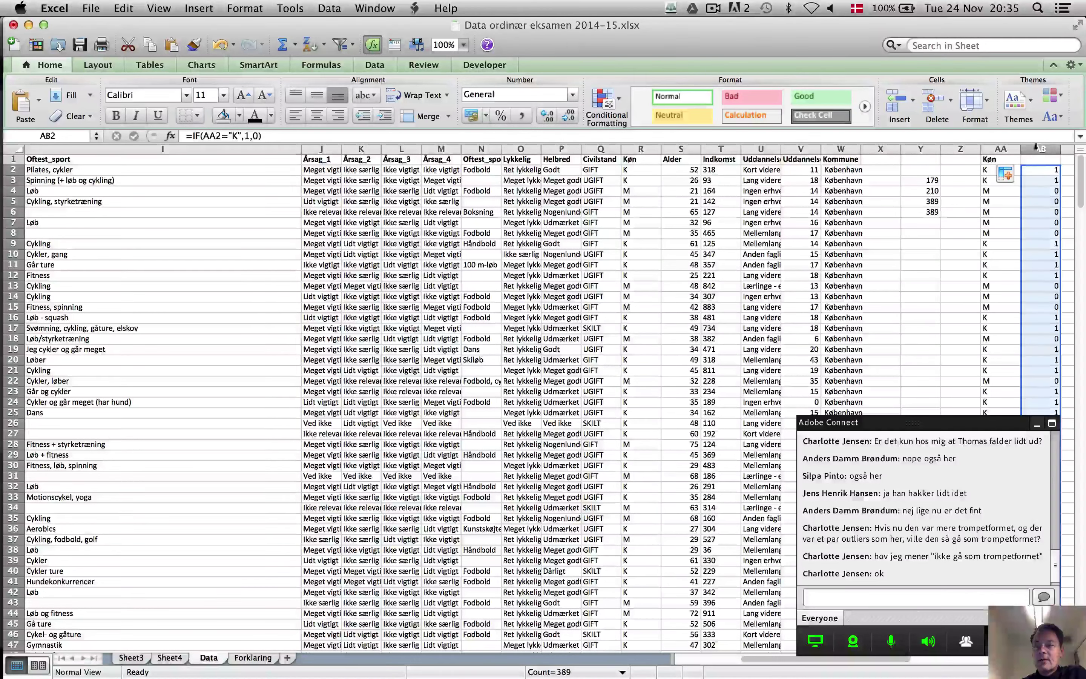
left_click(1050, 180)
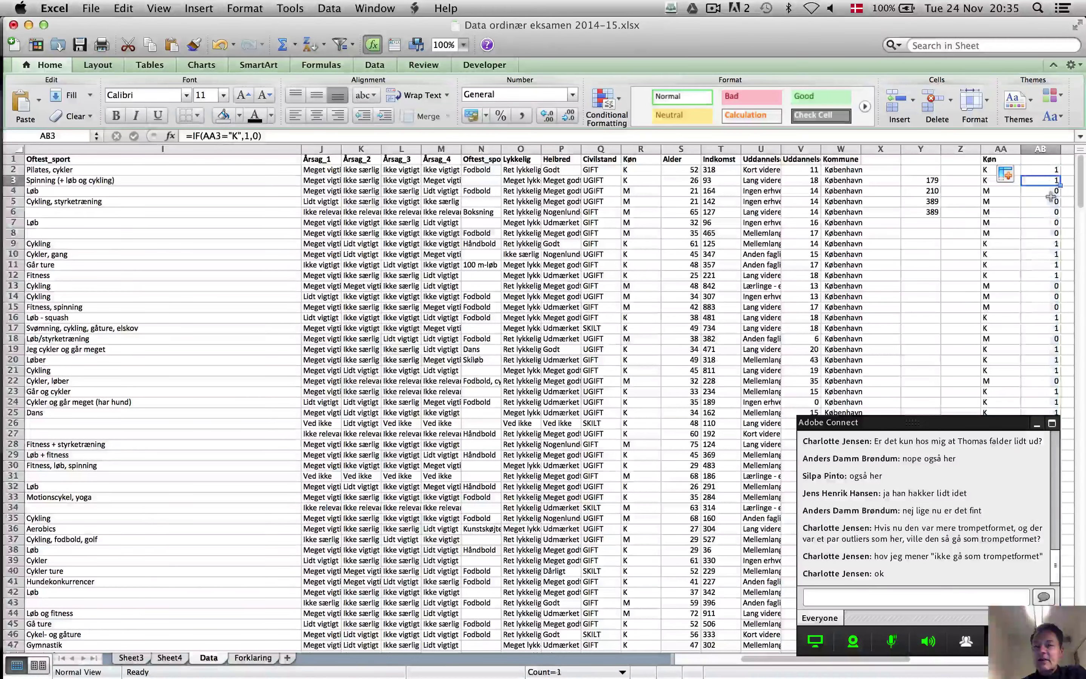
Enter the header Kvindedummy in AB1 above the 0/1 gender column
left_click(1042, 160)
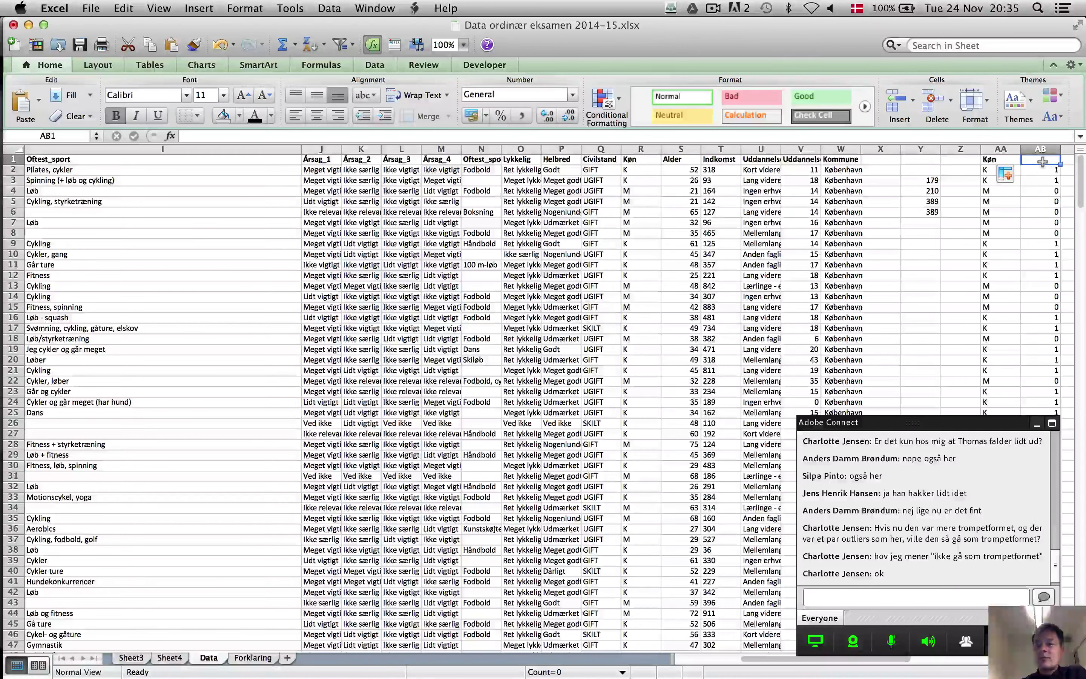
type("Kvinde")
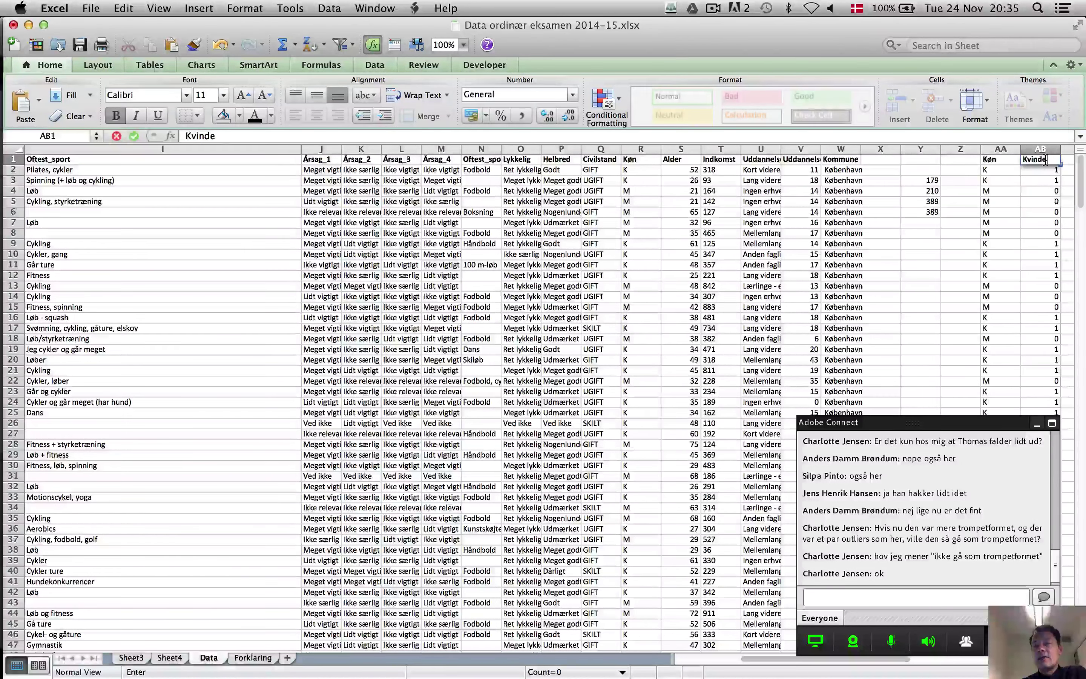
type("dummy")
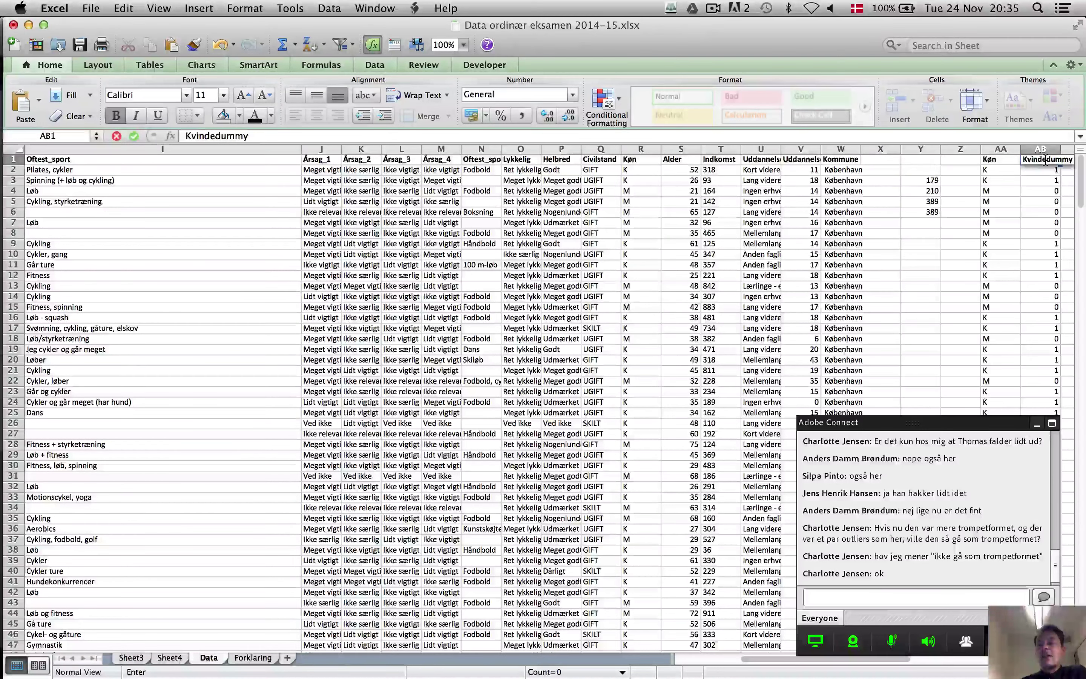
key("Return")
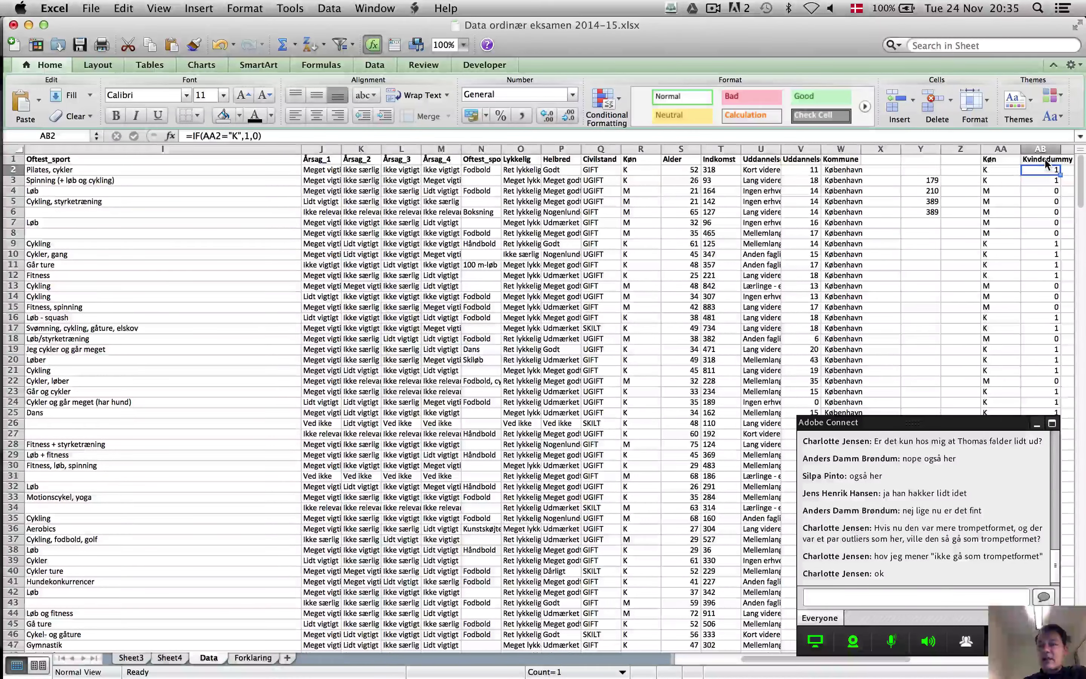
Try to copy the Kvindedummy formula column into the FREESTAT workbook's mreg sheet at L2, and undo the paste
left_click(1038, 160)
key("super+shift+Down")
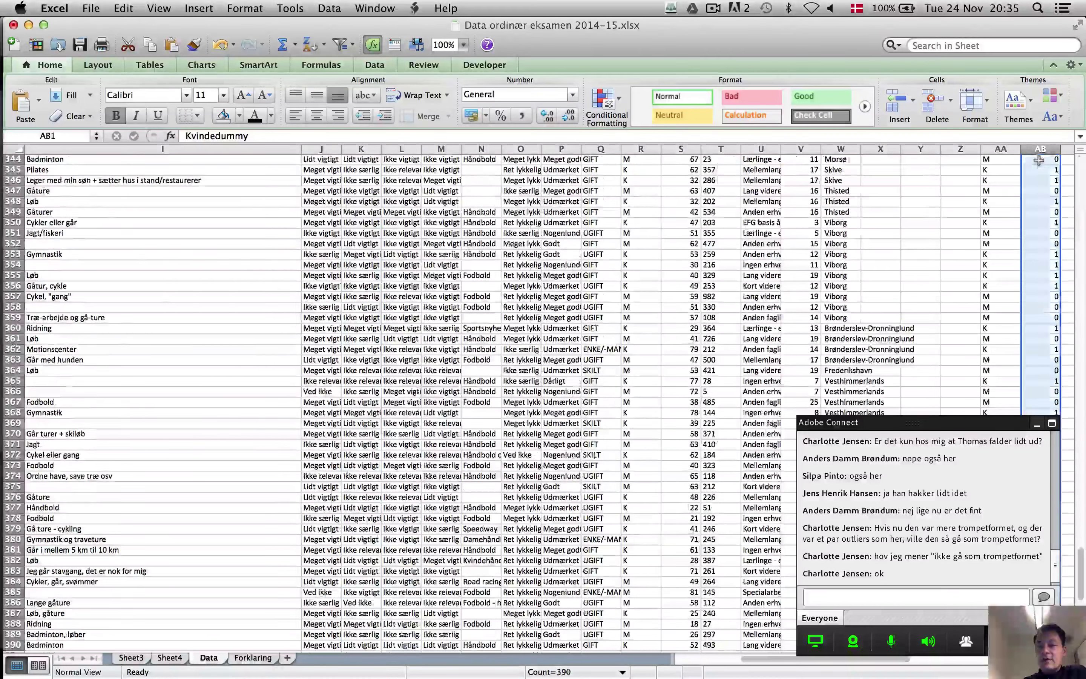
key("super+c")
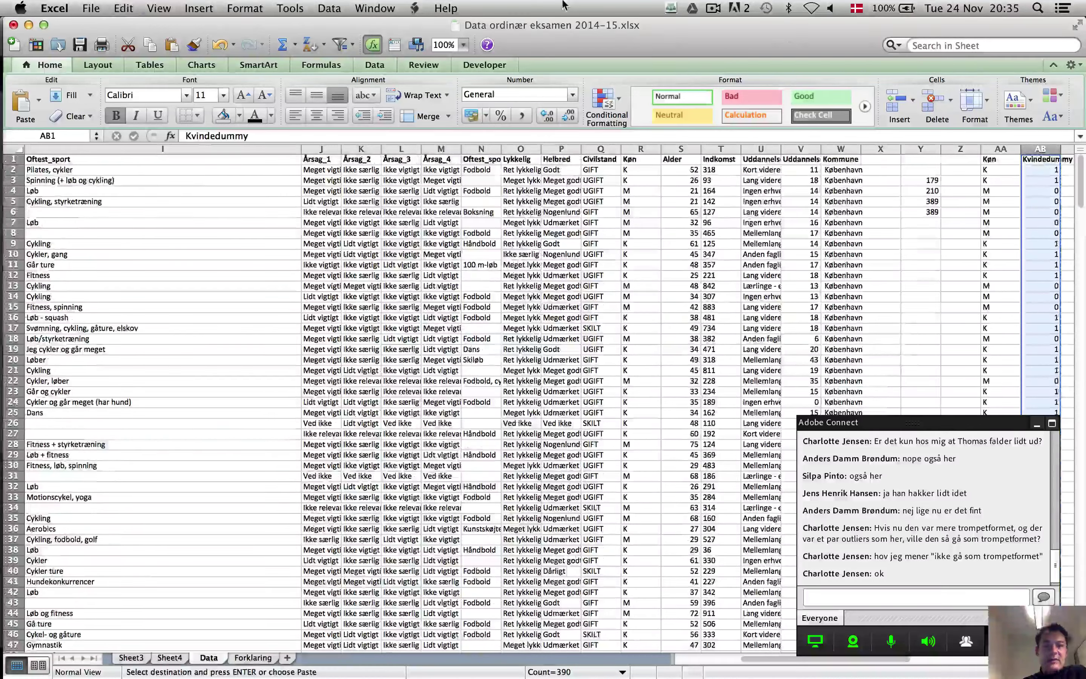
left_click(375, 8)
left_click(463, 205)
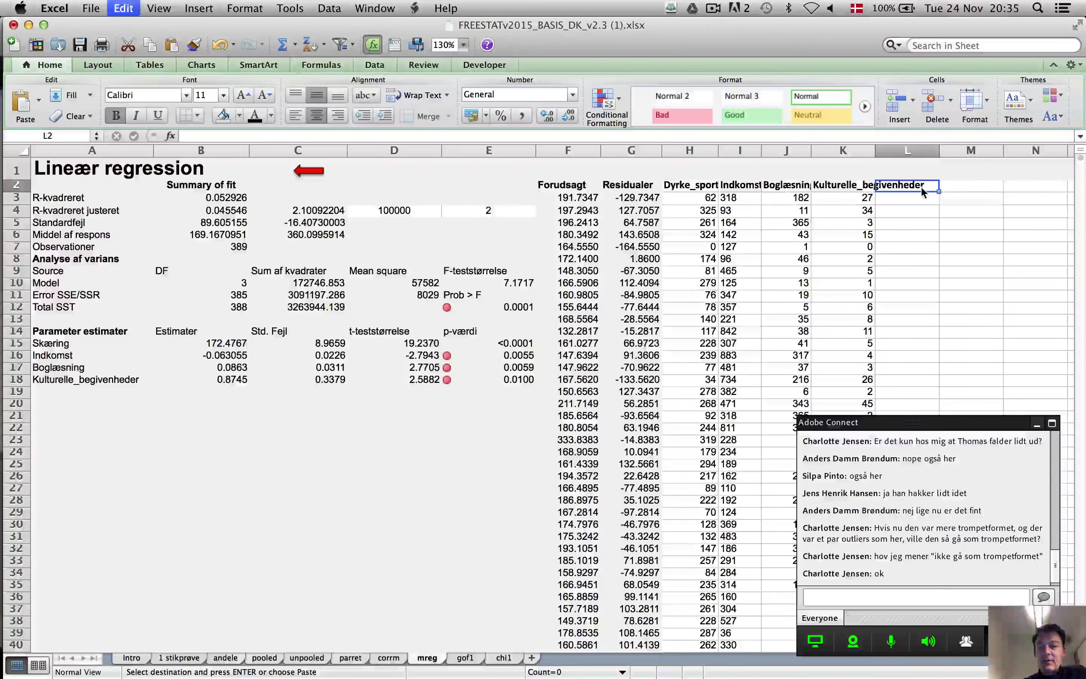
key("super+v")
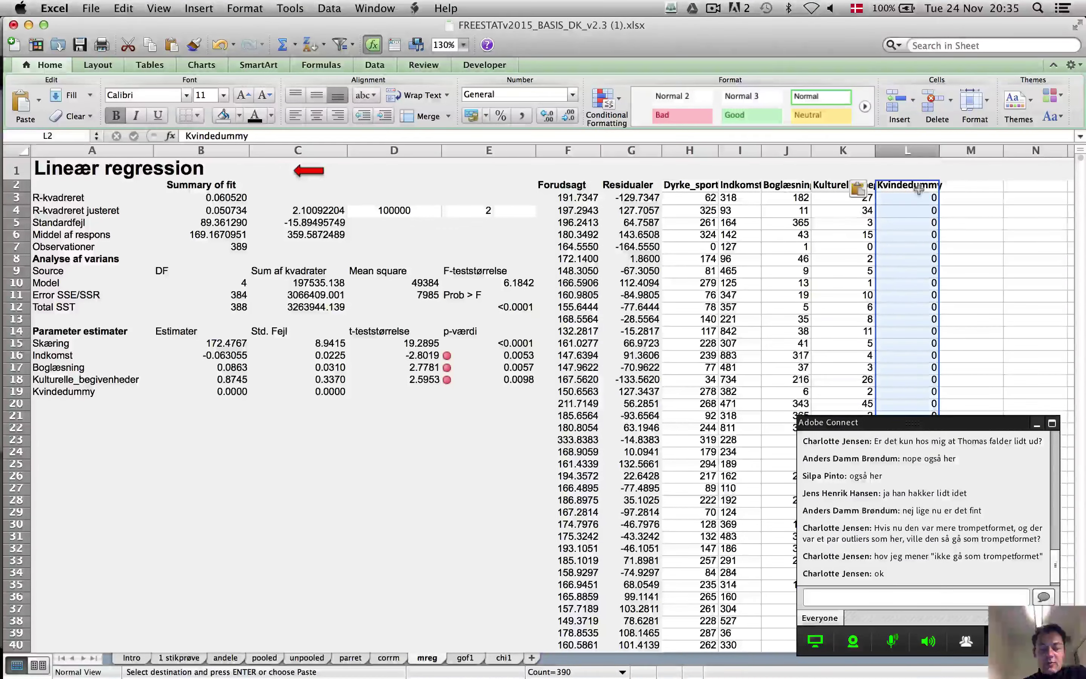
key("super+z")
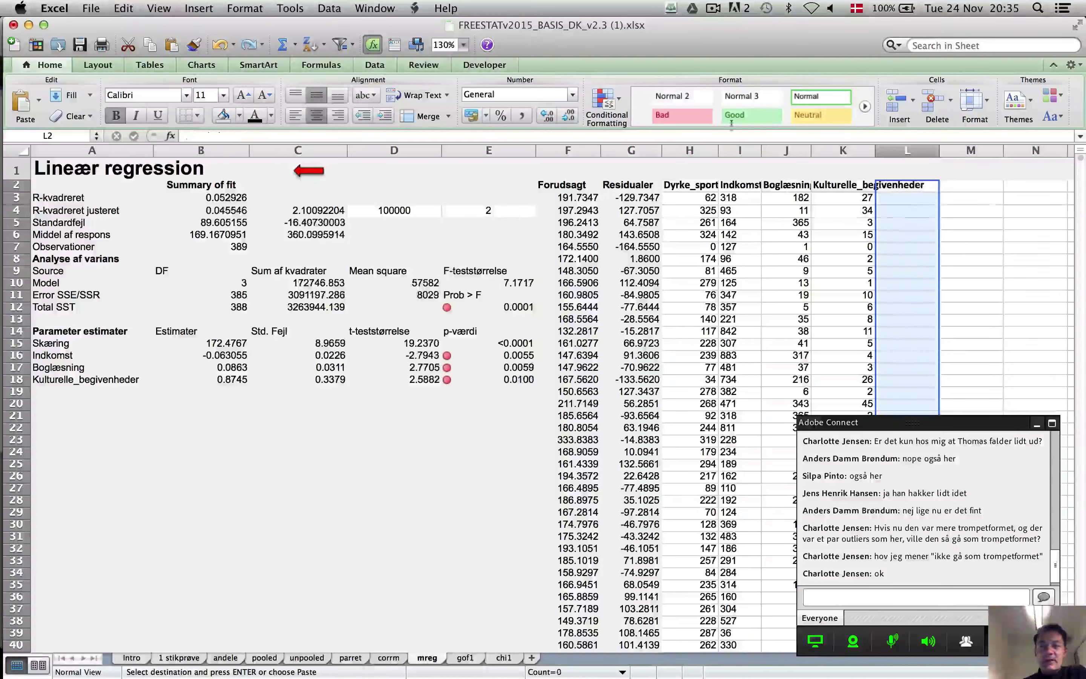
Return to the exam data workbook, copy the full Kvindedummy column and paste it as values only at AC1
left_click(385, 8)
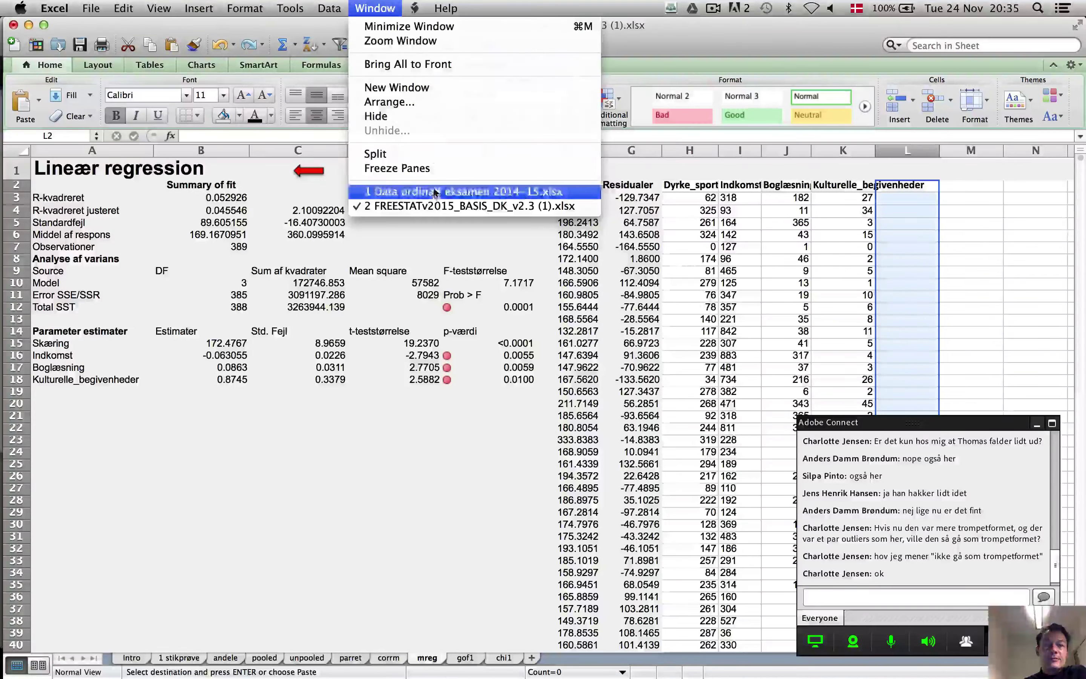
left_click(520, 190)
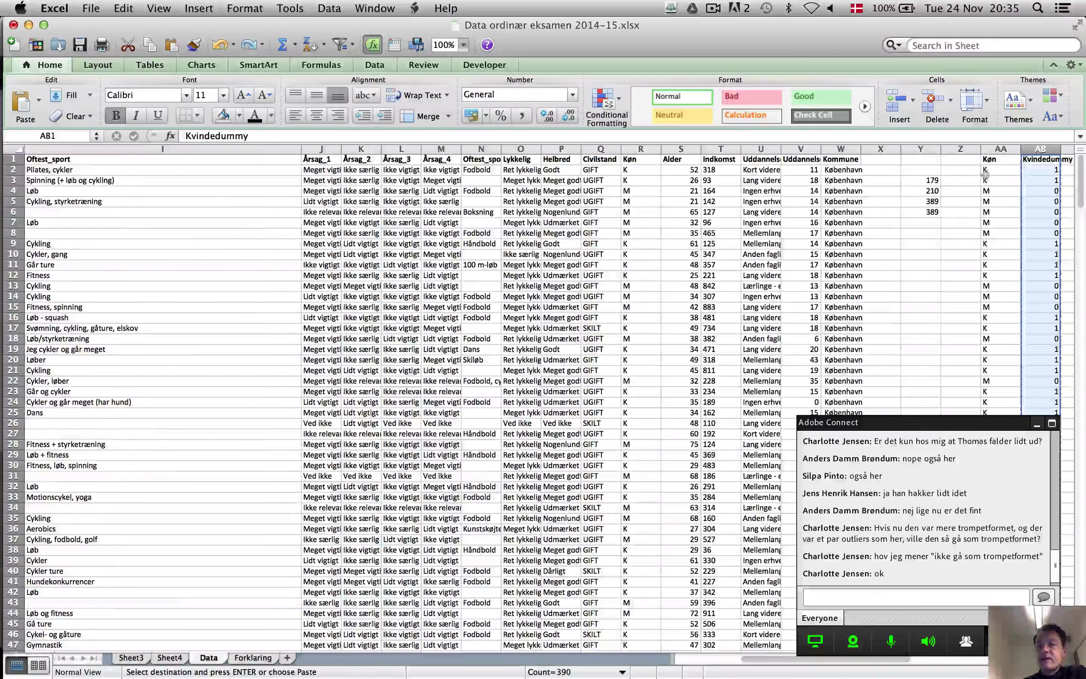
scroll(979, 177, "right", 5)
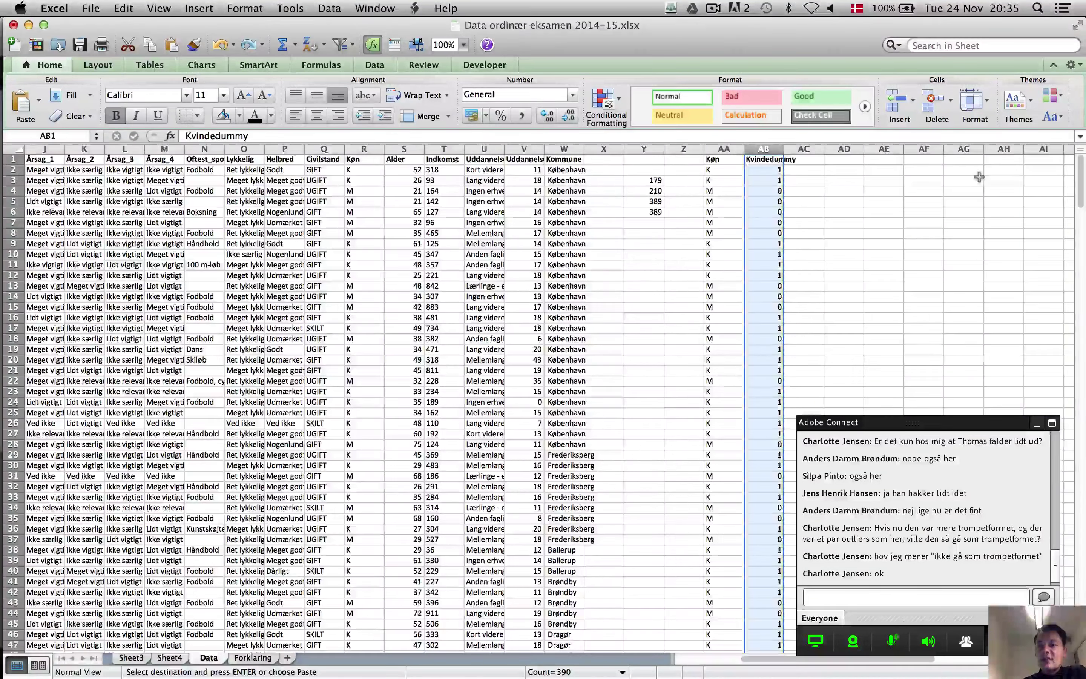
left_click(774, 223)
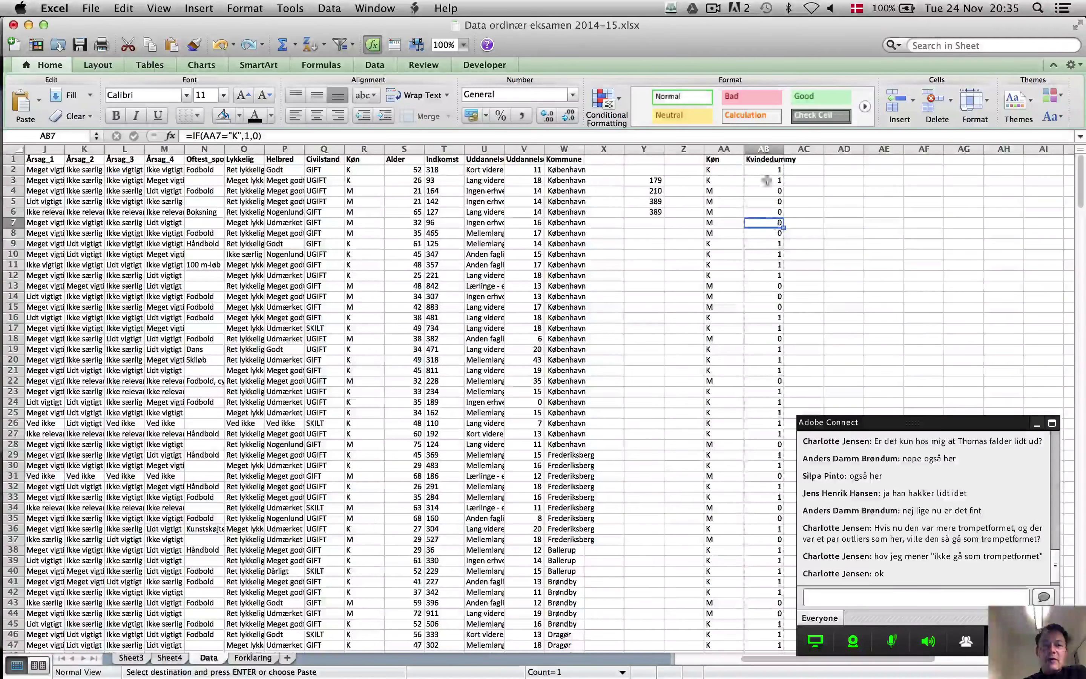
left_click(763, 161)
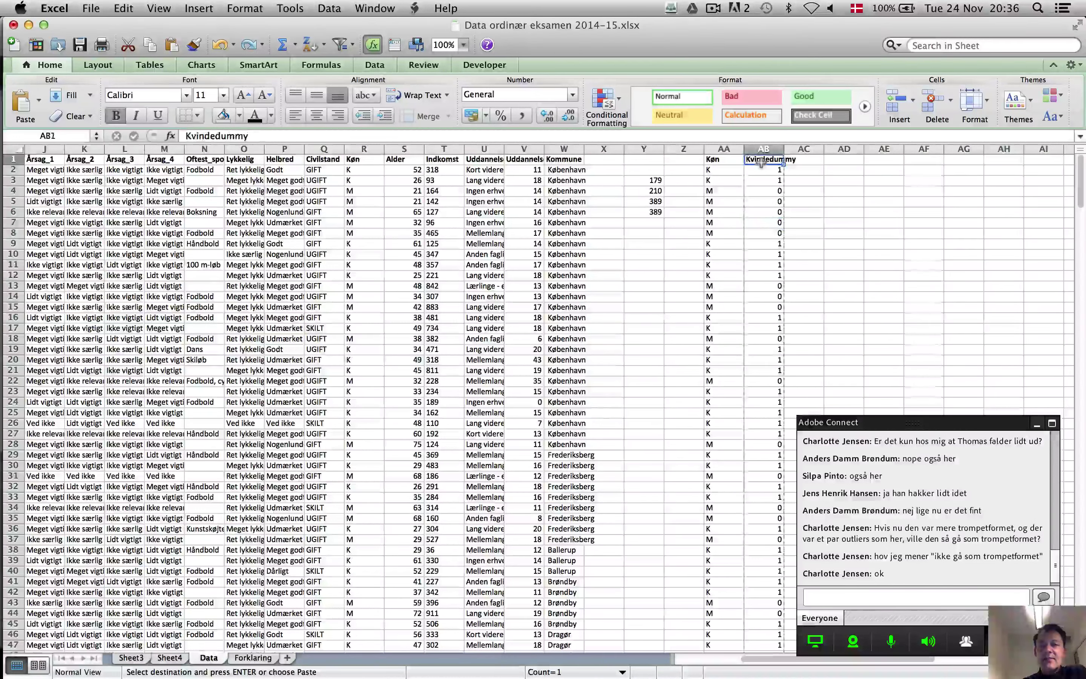
key("shift+super+Down")
key("Right")
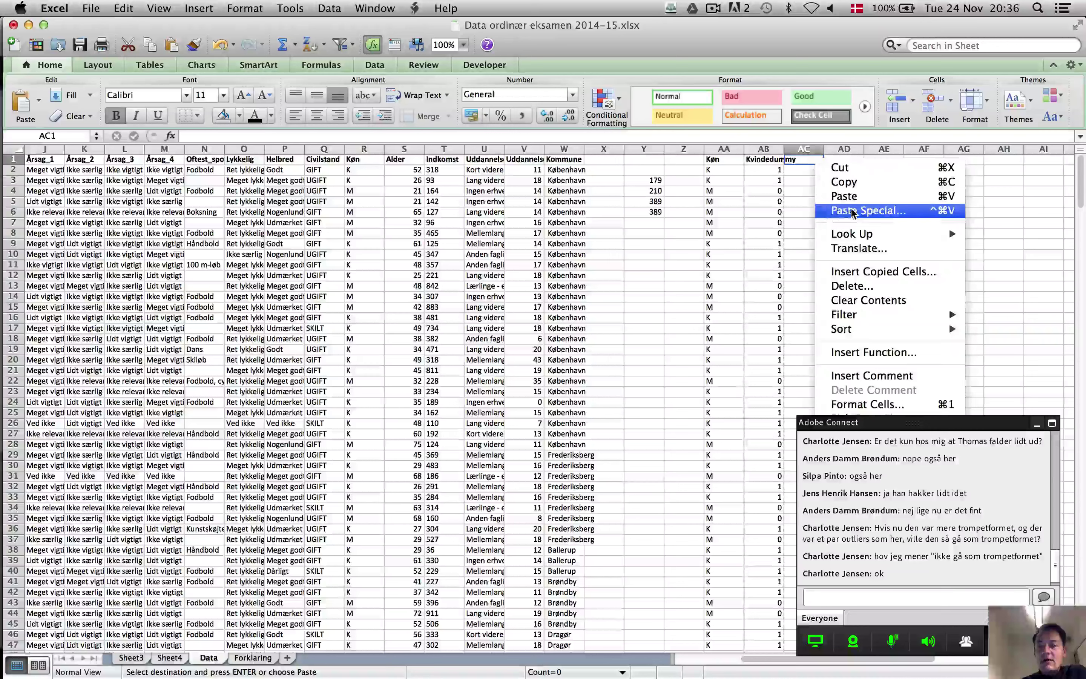
left_click(946, 211)
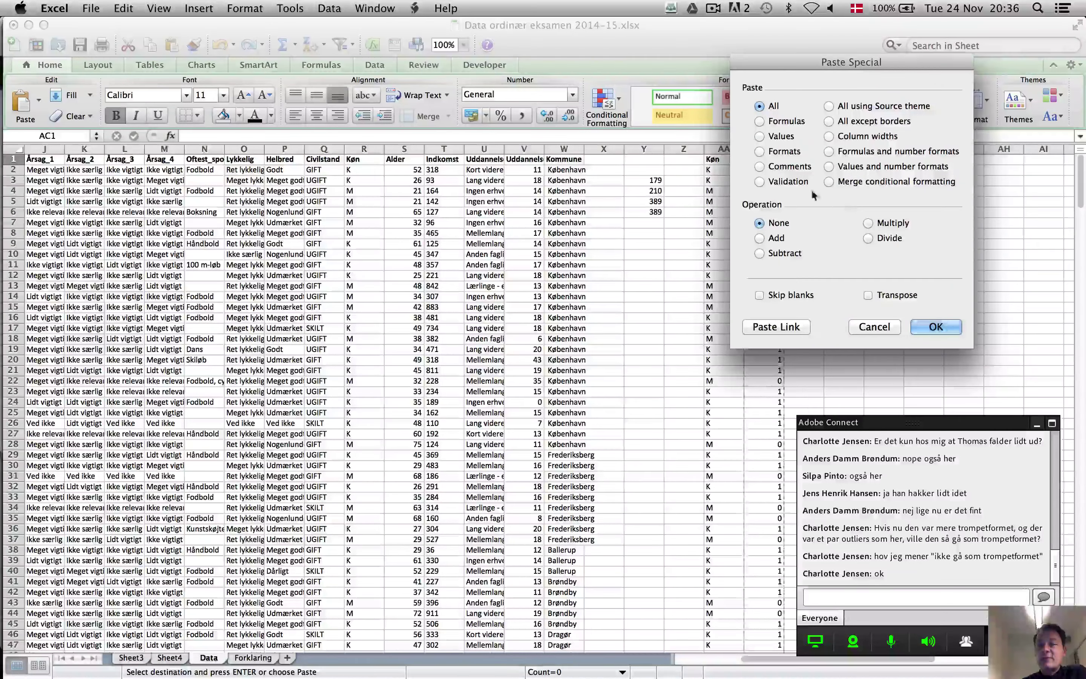
left_click(780, 136)
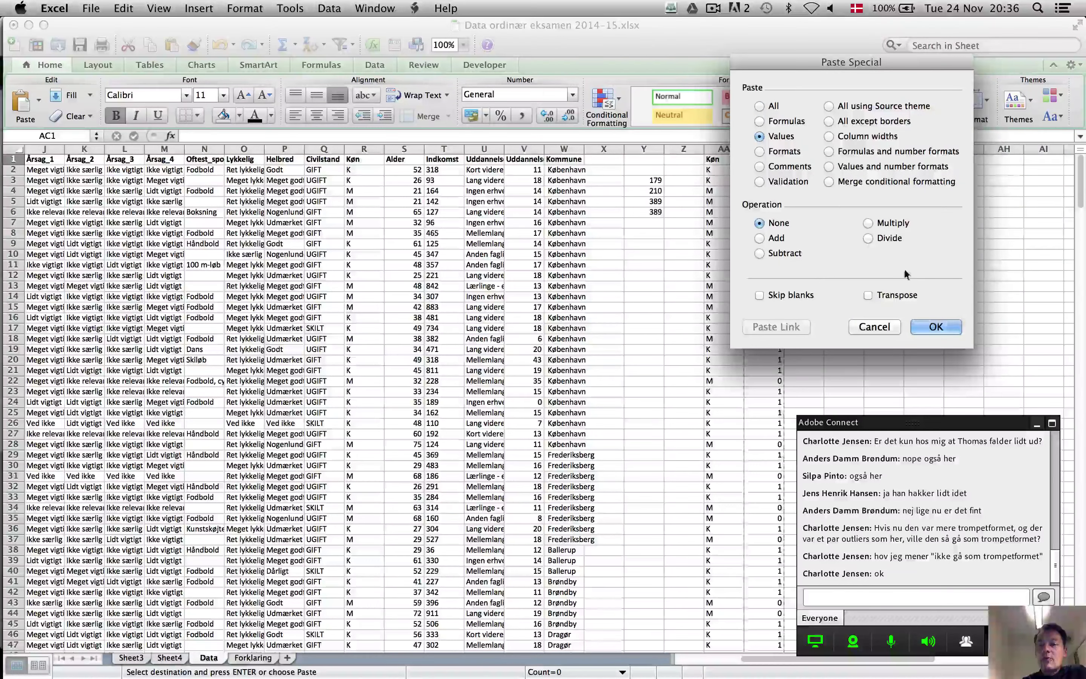
left_click(935, 326)
Copy the values-only Kvindedummy column to L2 of the mreg sheet in the FREESTAT workbook and check its p-value in E19
key("super+v")
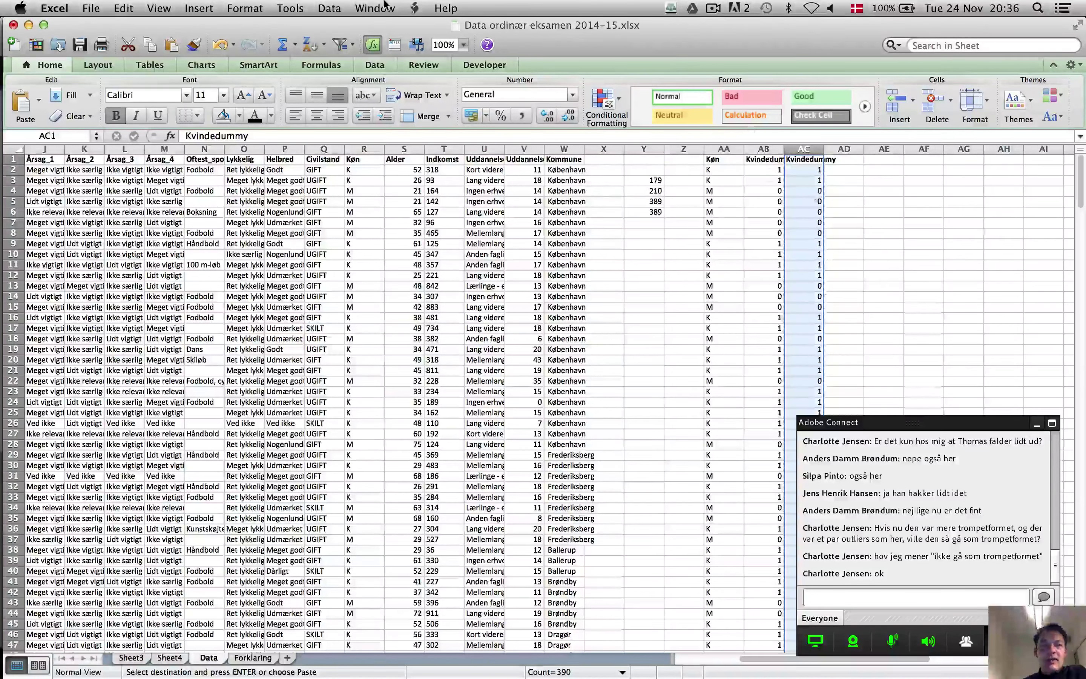
left_click(375, 8)
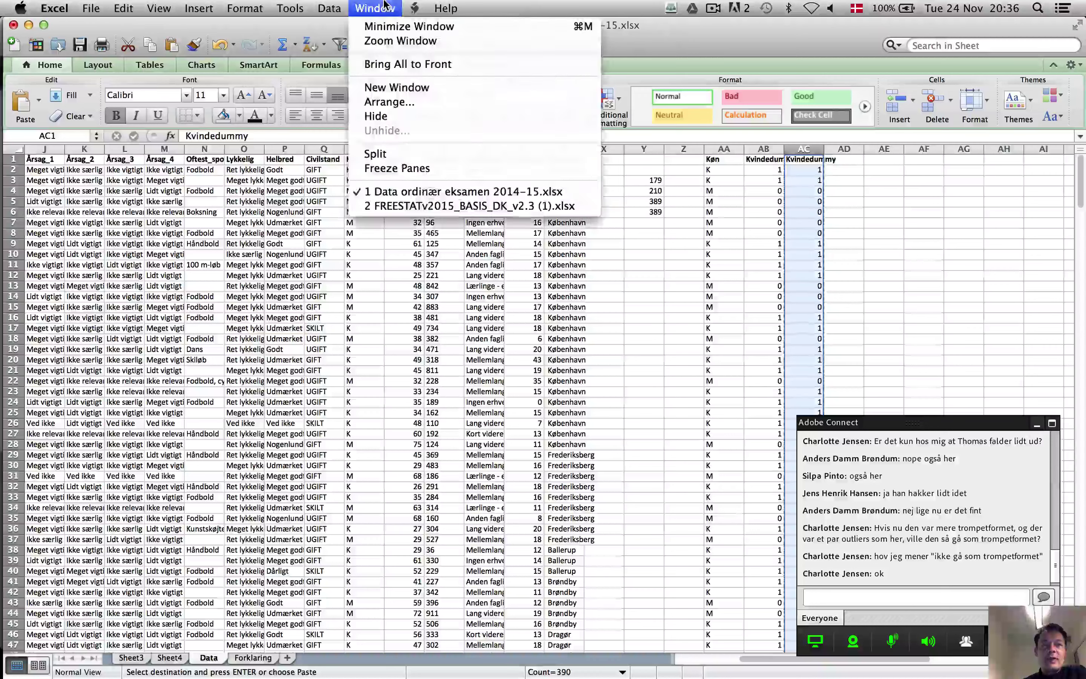
left_click(422, 206)
left_click(921, 189)
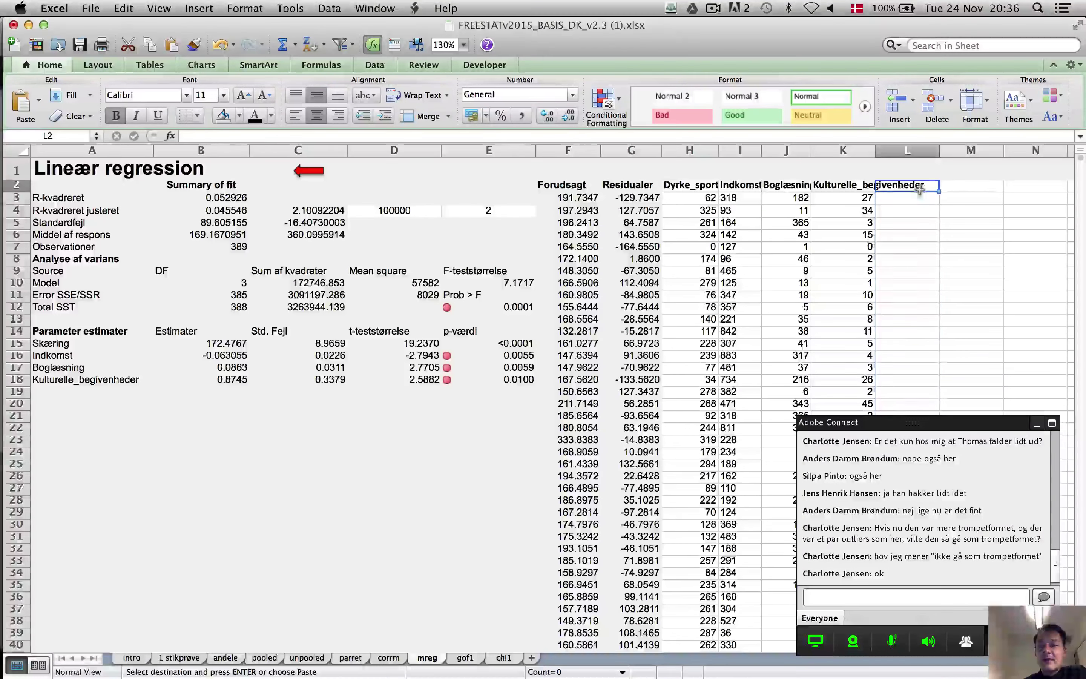
key("super+v")
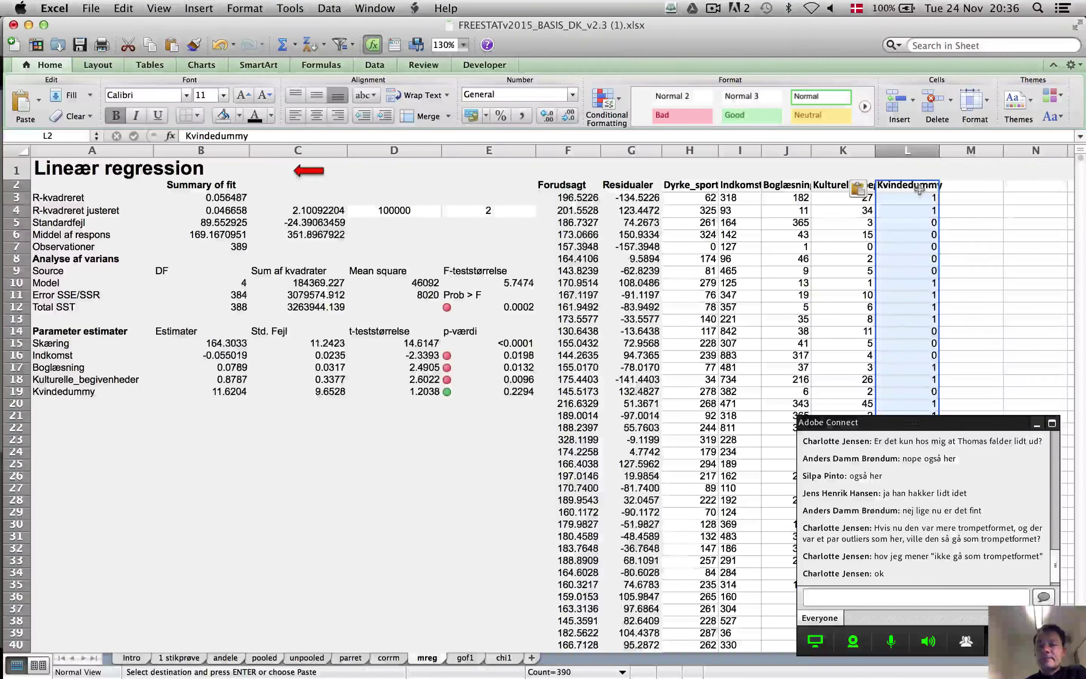
left_click(515, 393)
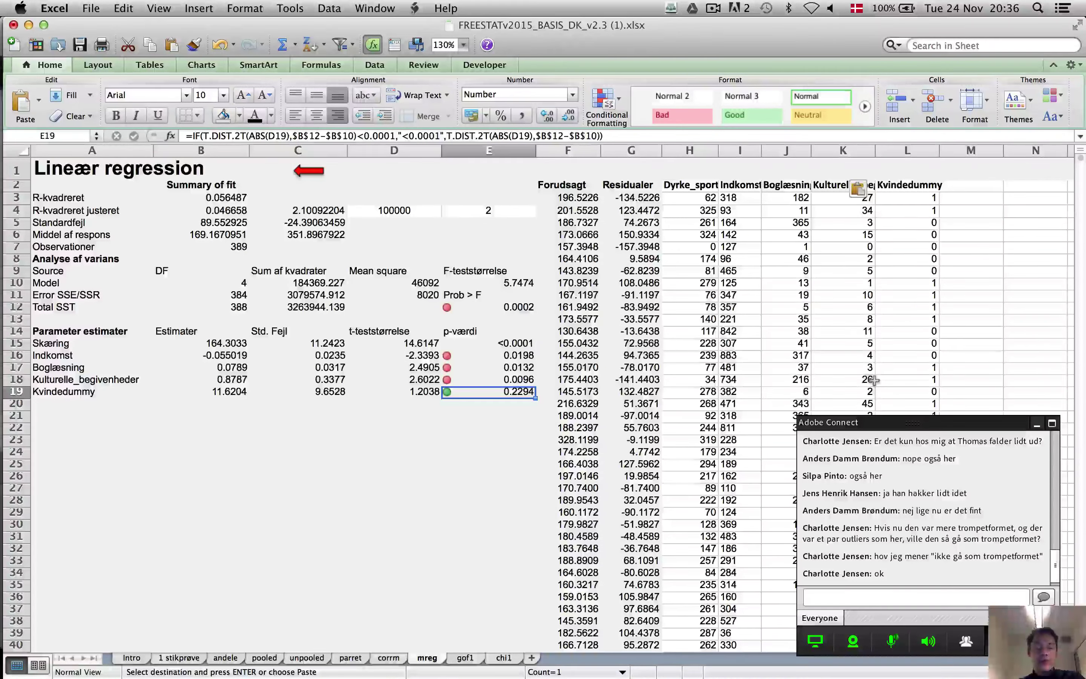
Consult Opgave 7 in the exam PDF, and copy the full Alder column, header included, from the Data sheet to M2 of mreg
key("super+Tab")
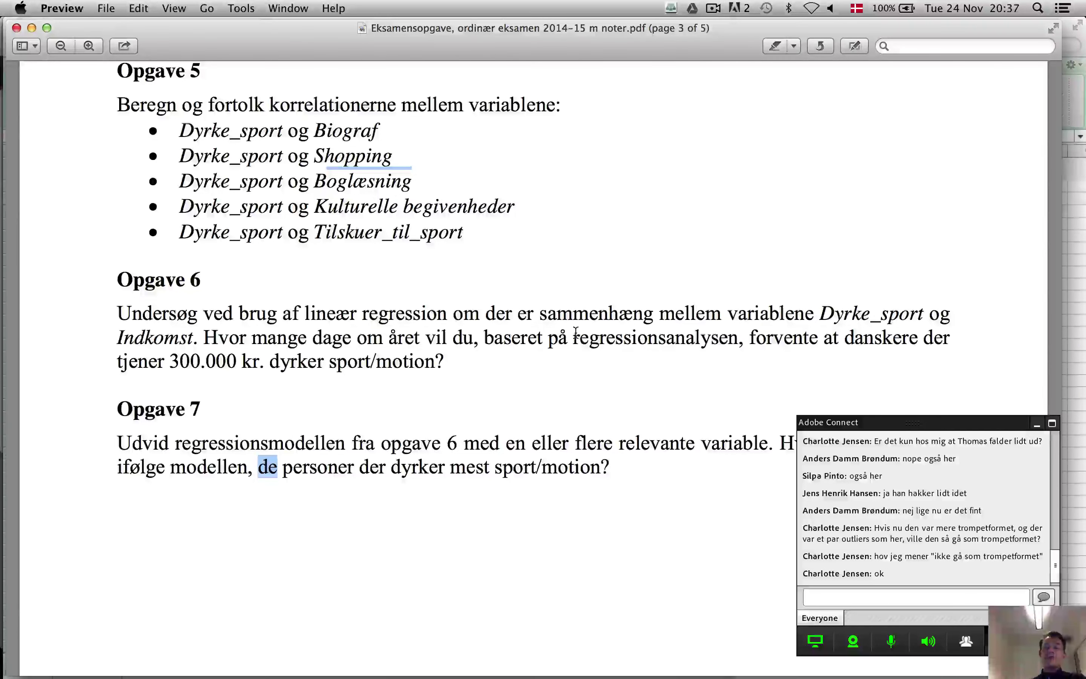
key("super+Tab")
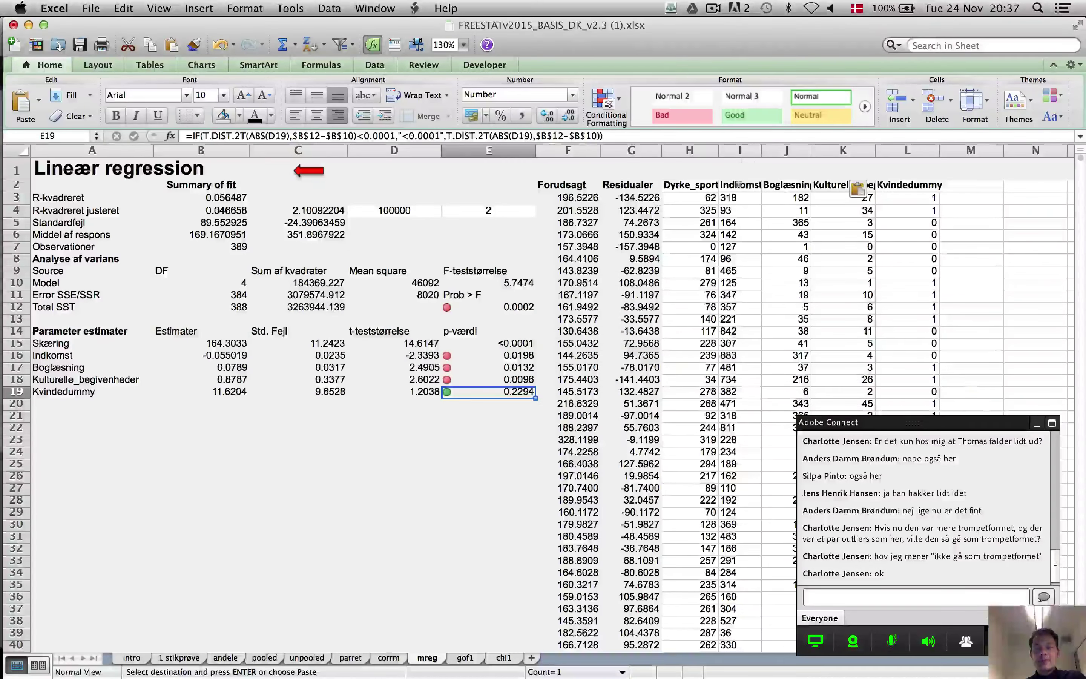
key("super+grave")
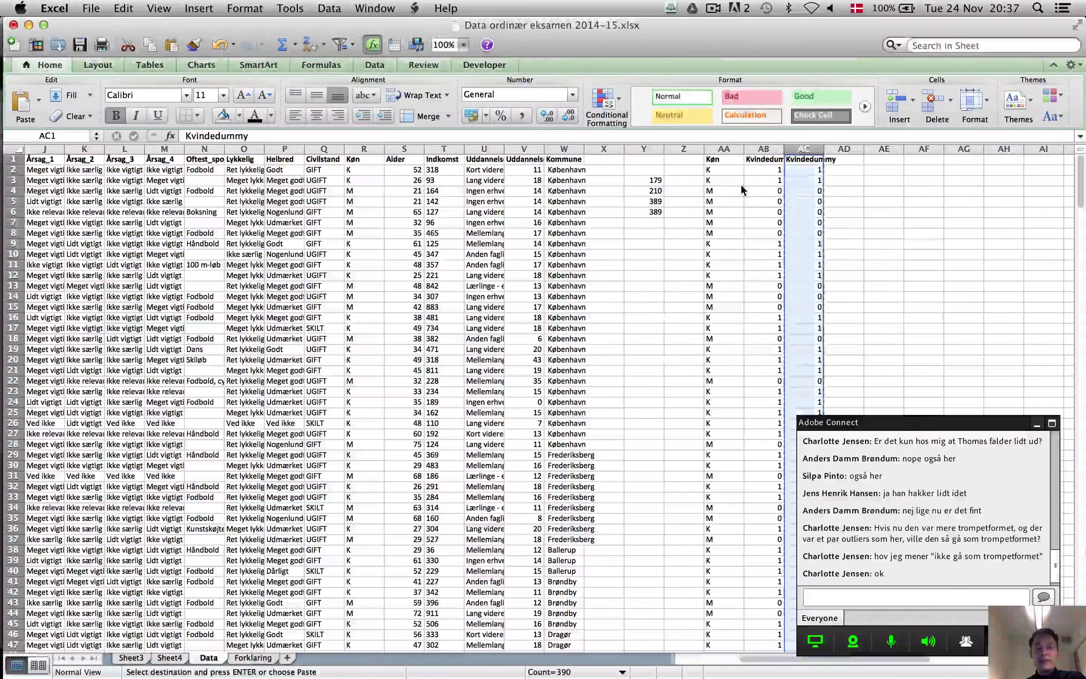
left_click(403, 159)
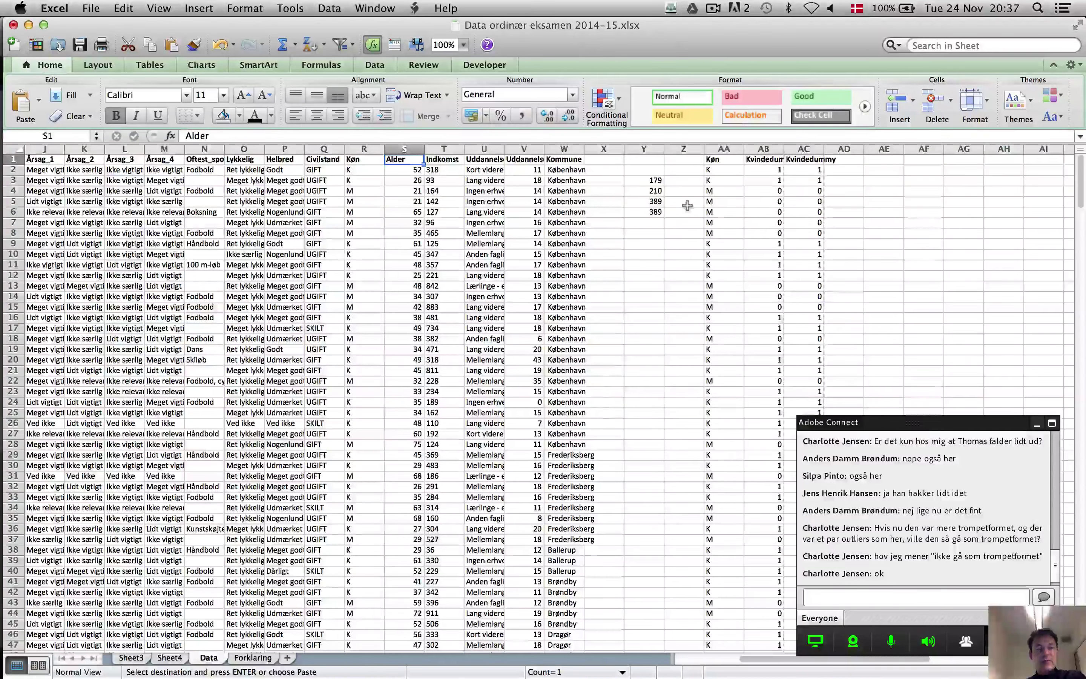
key("super+shift+Down")
key("super+c")
scroll(691, 207, "up", 15)
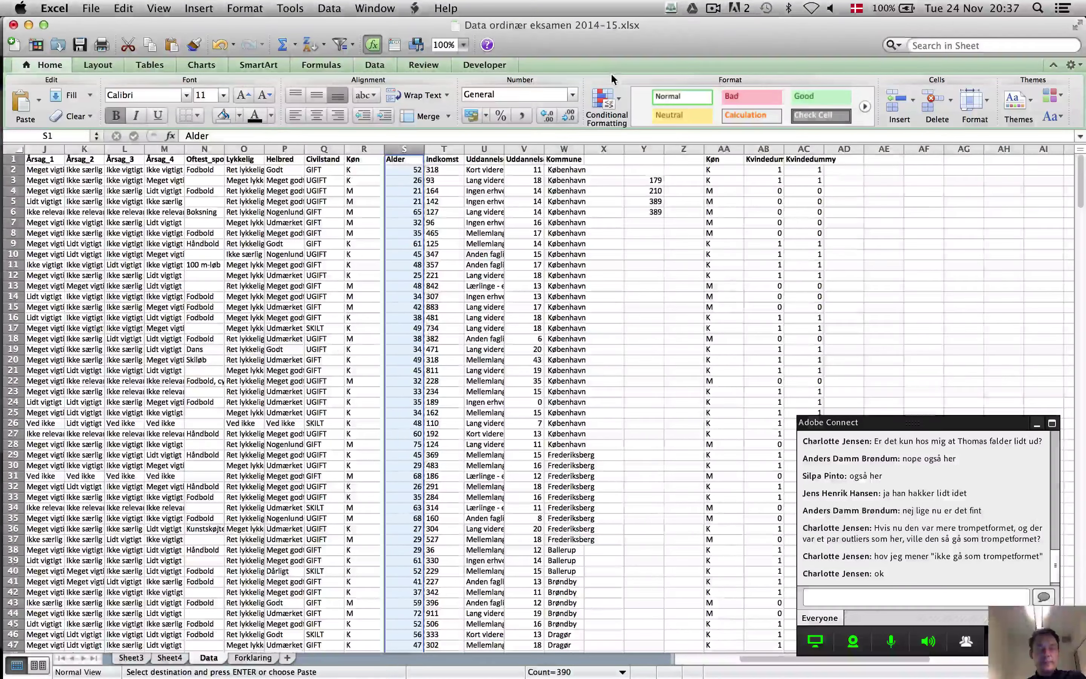
key("super+grave")
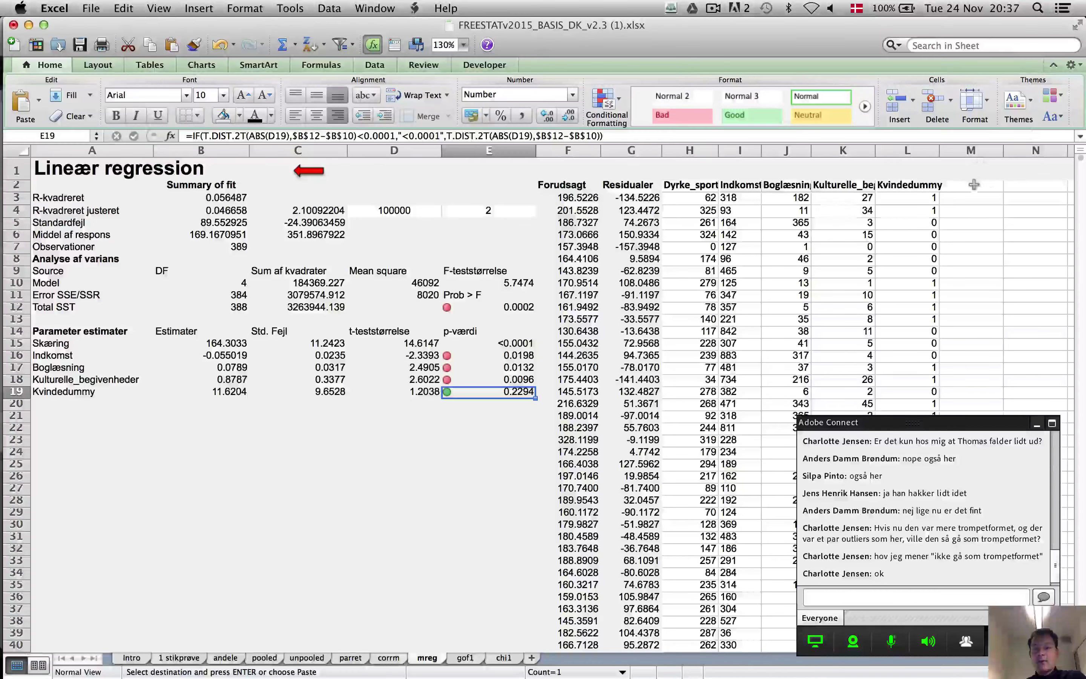
left_click(973, 185)
key("super+v")
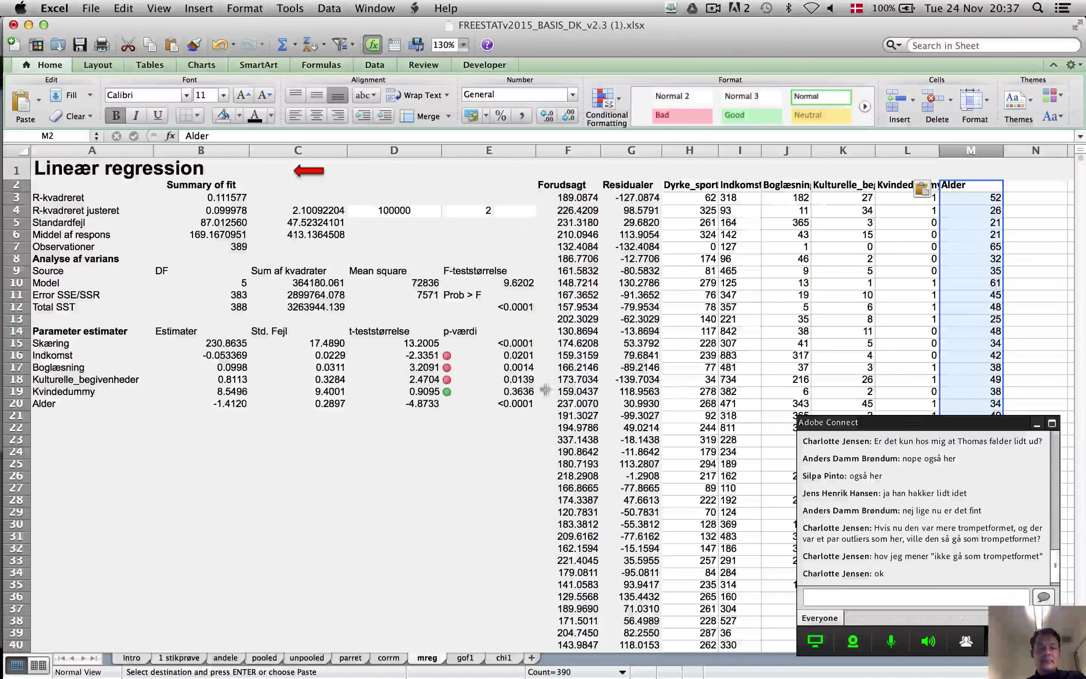
Examine the Alder and Kvindedummy p-values, R-kvadreret and the headers of these two variable columns in the extended regression
left_click(456, 403)
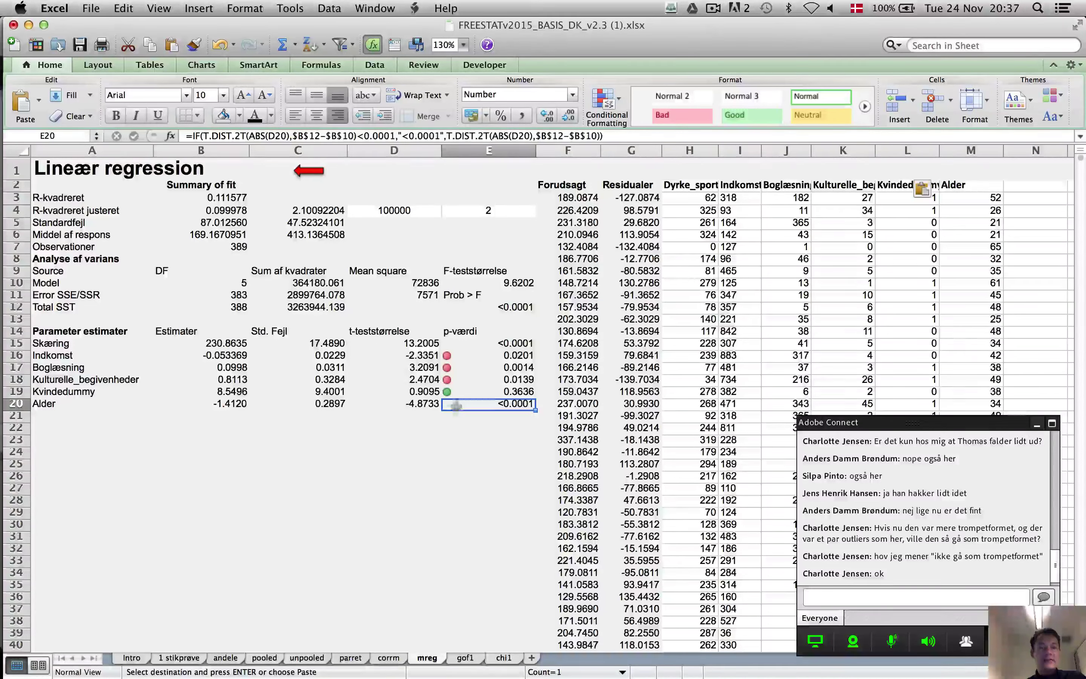
left_click(215, 198)
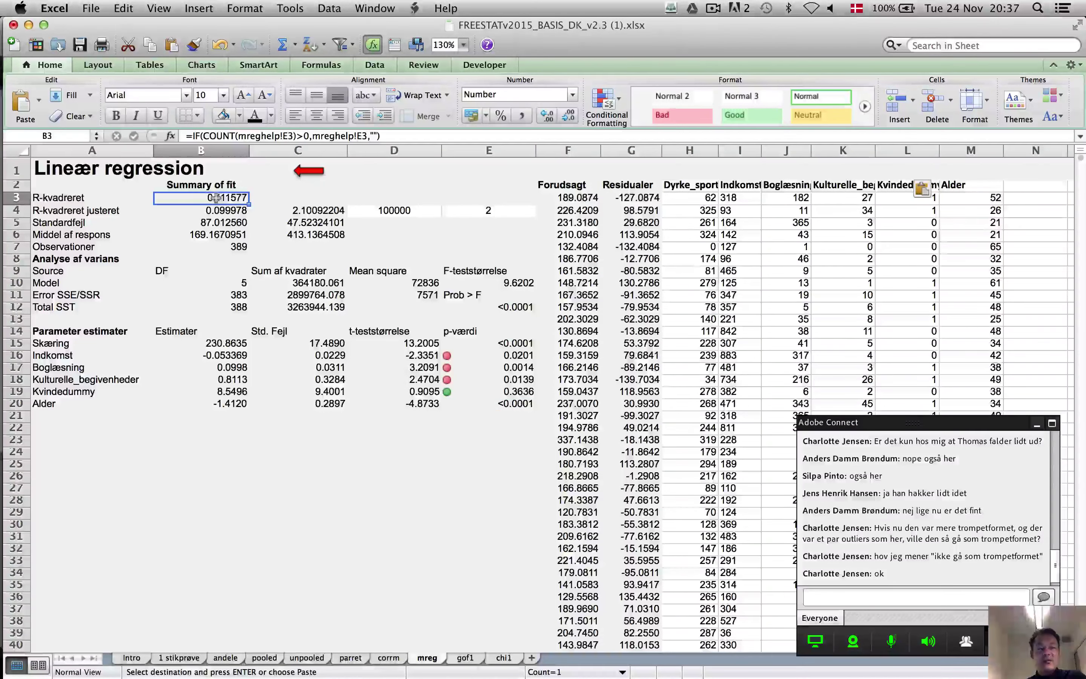
left_click(529, 391)
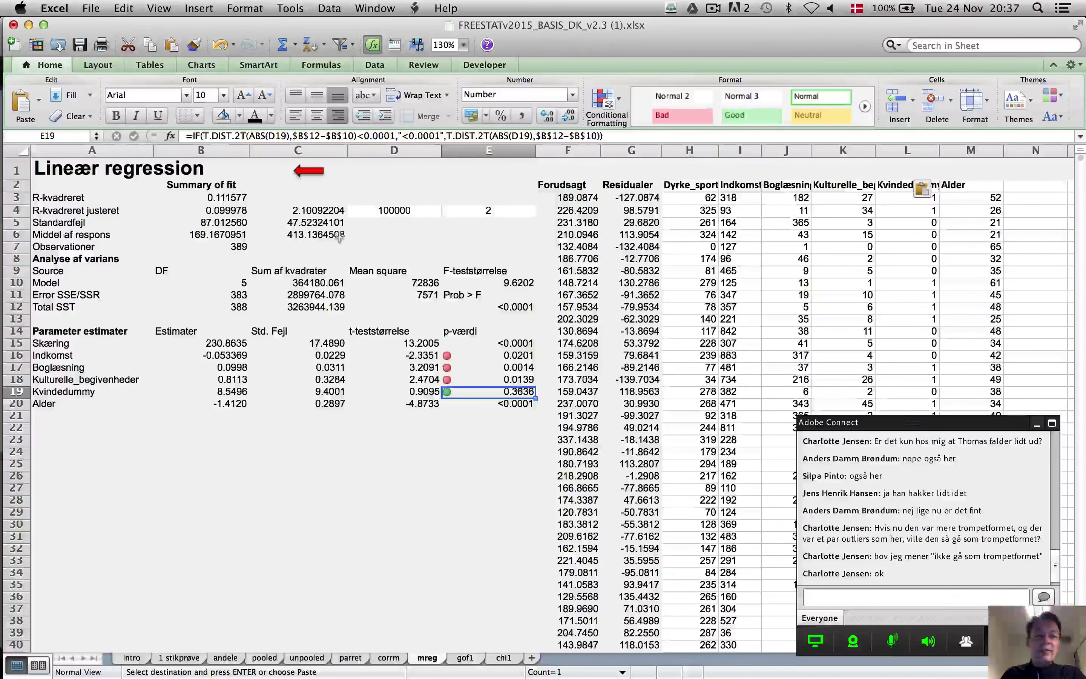
left_click(223, 200)
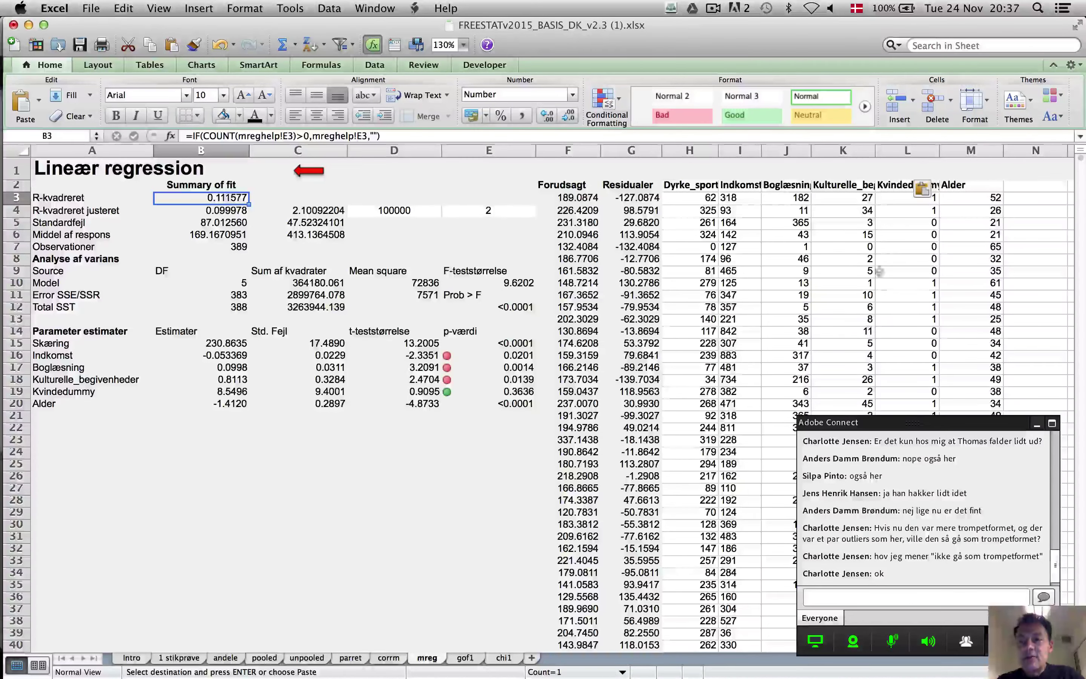
left_click(899, 184)
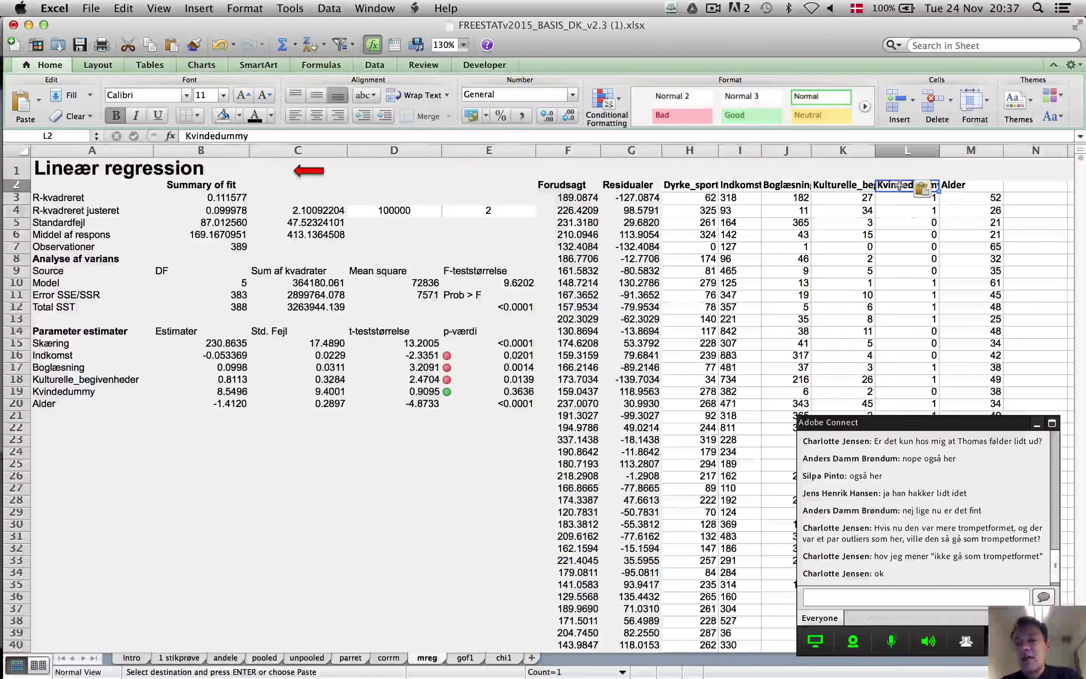
left_click(984, 188)
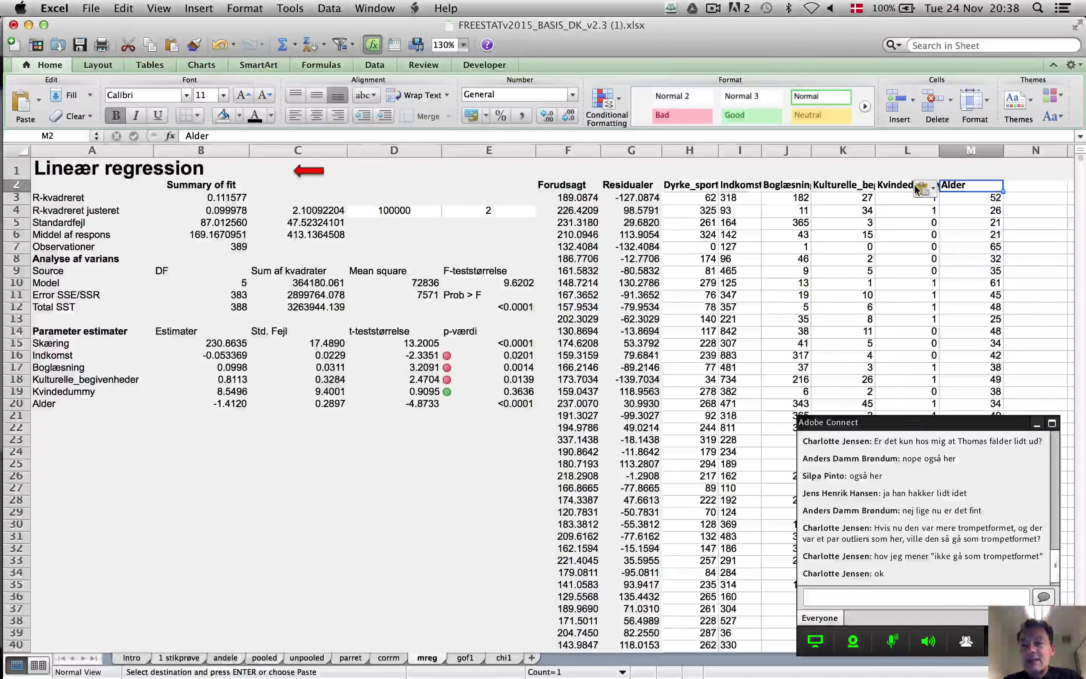
Copy the full Alder column, header included, from M2 and paste it over the Kvindedummy column at L2 of mreg
left_click(892, 184)
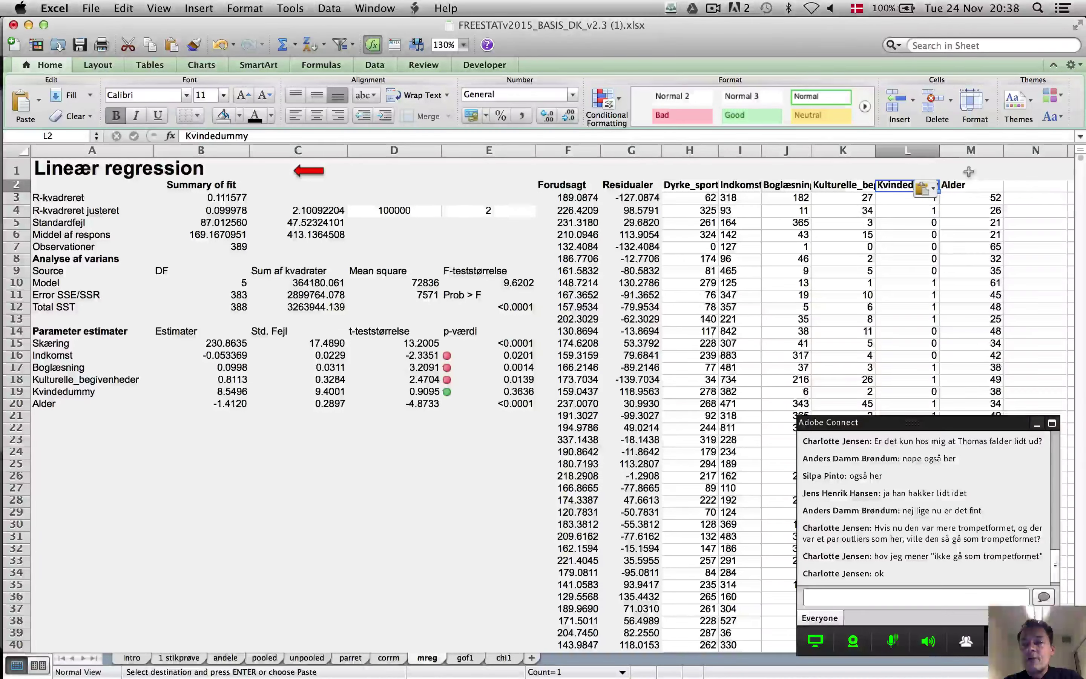
left_click(971, 184)
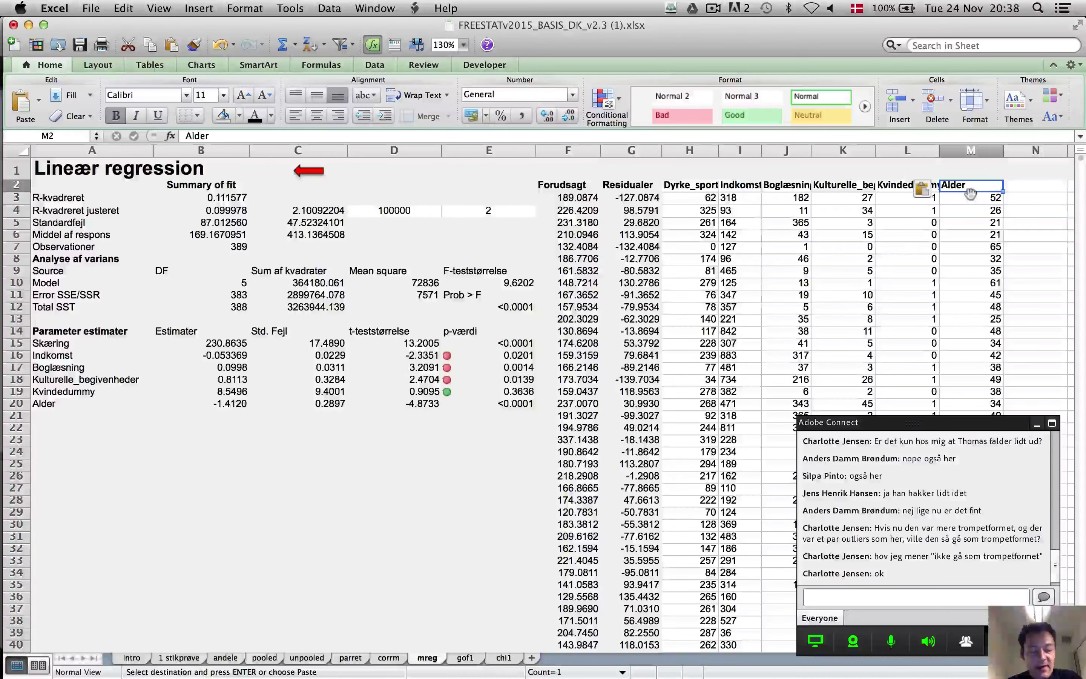
key("super+shift+Down")
key("super+c")
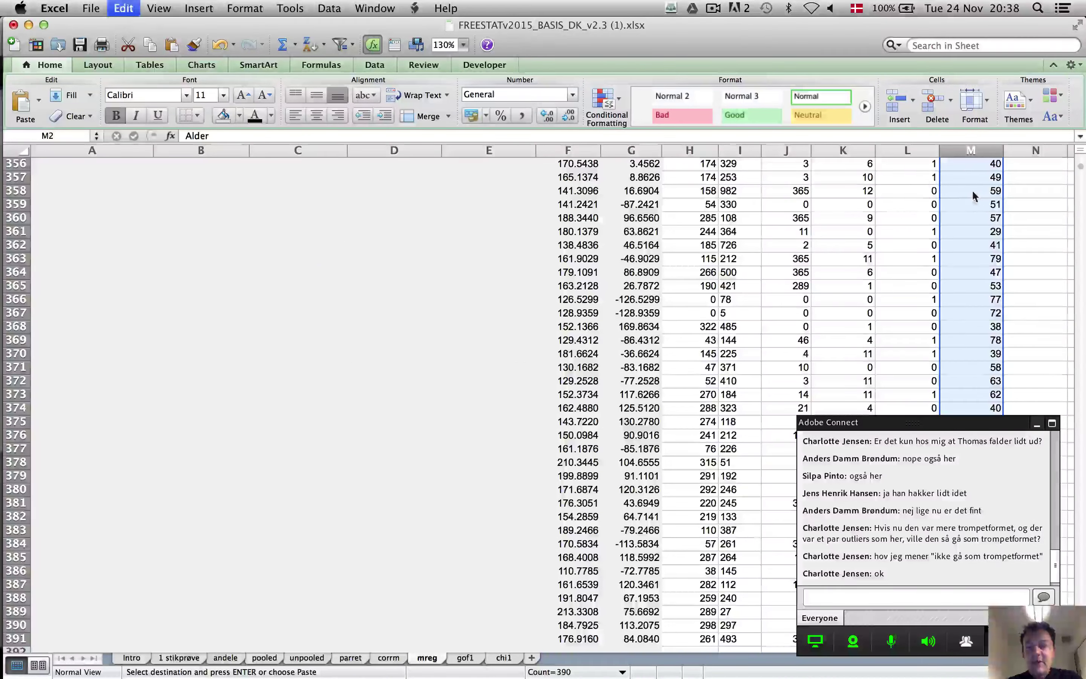
scroll(971, 193, "up", 20)
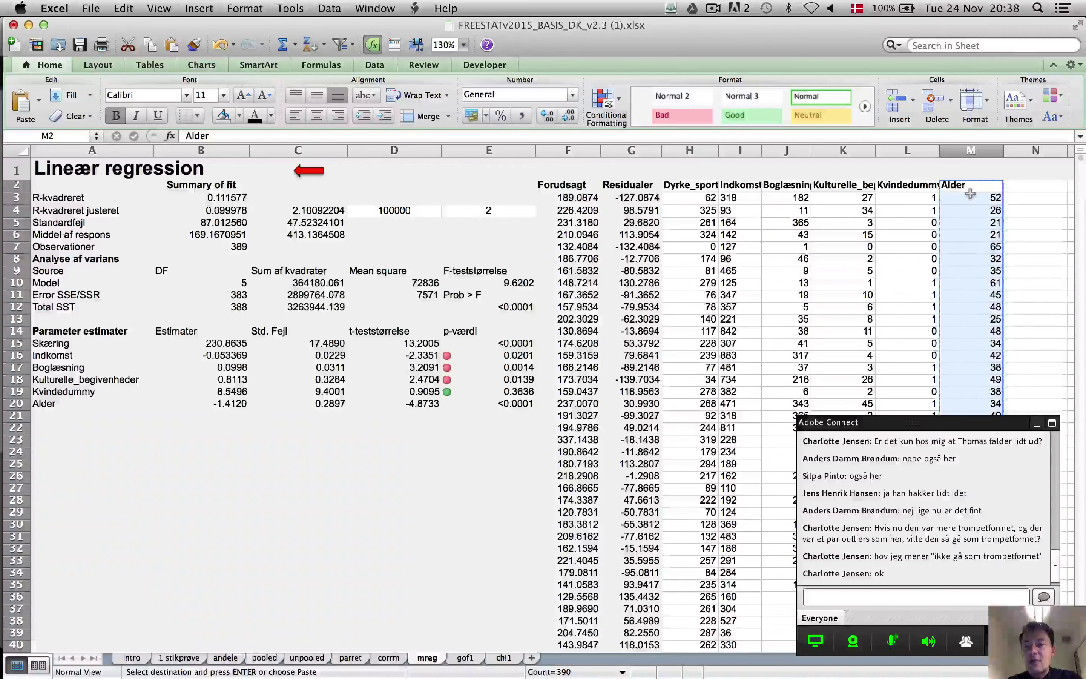
left_click(899, 184)
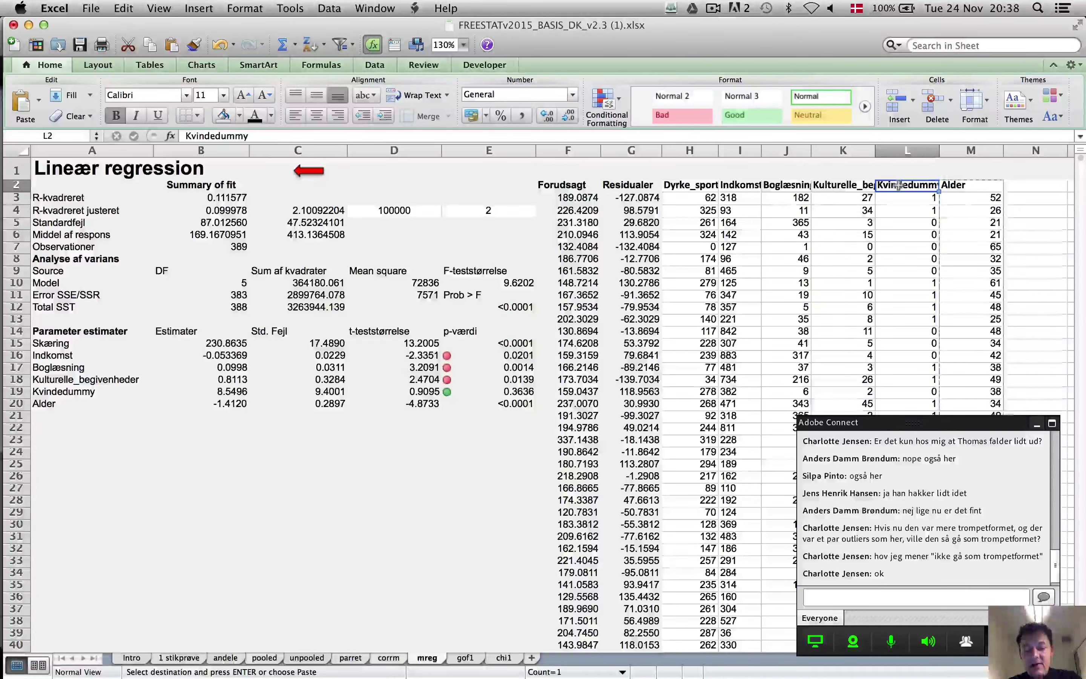
key("super+v")
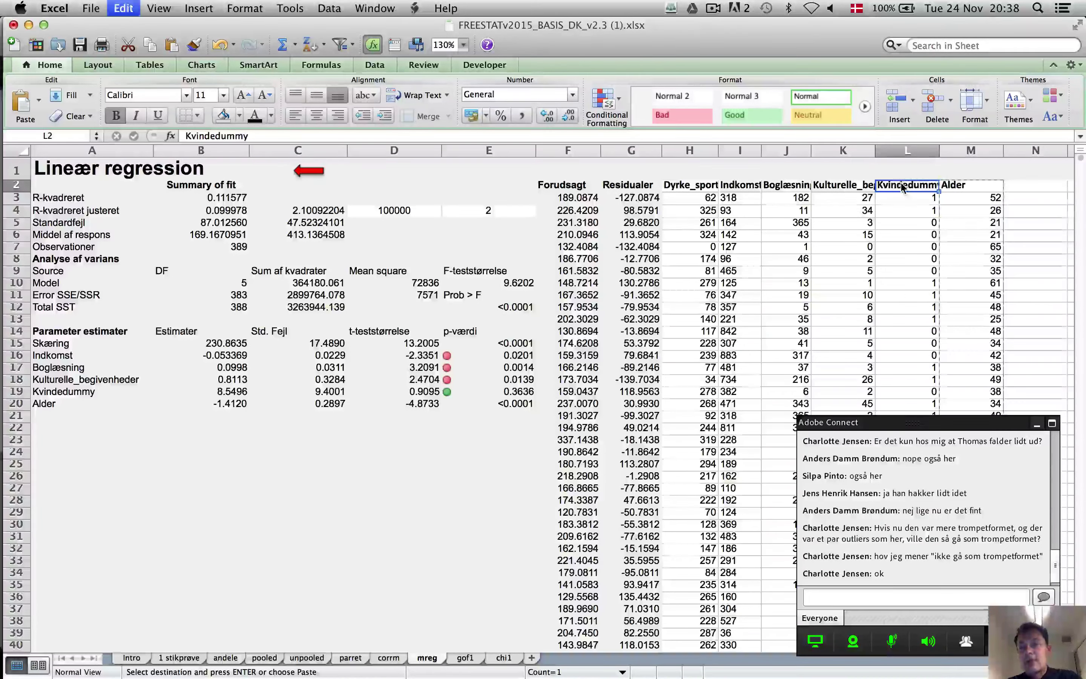
left_click(898, 184)
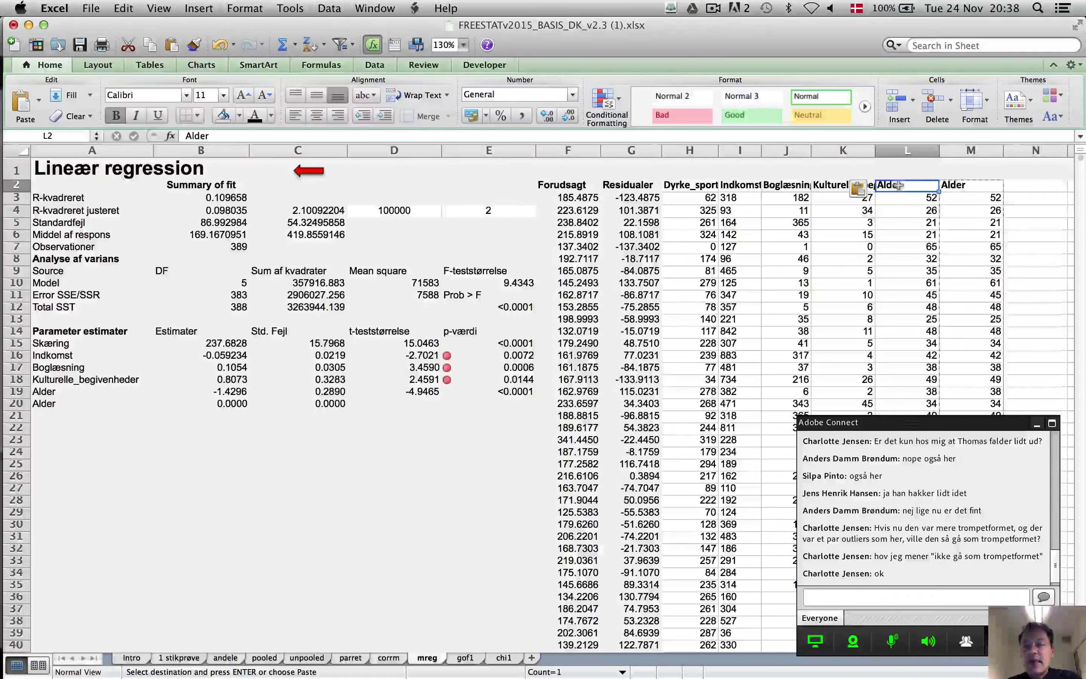
Clear the duplicate Alder column in column M, header included, so it drops out of the regression
left_click(964, 188)
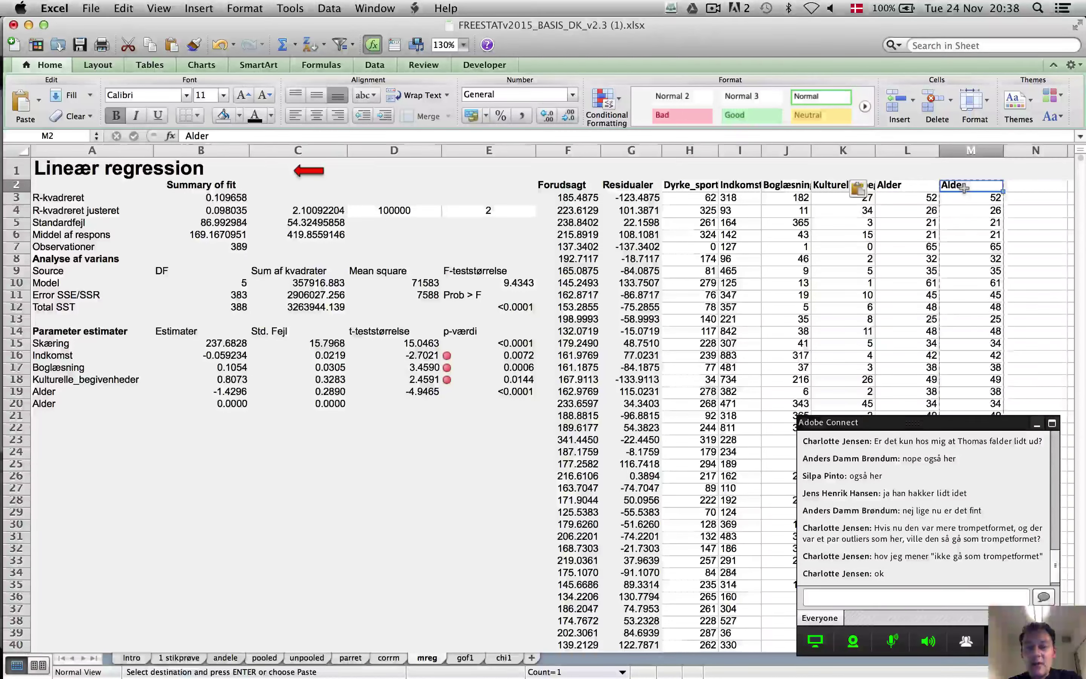
key("super+shift+Down")
key("Delete")
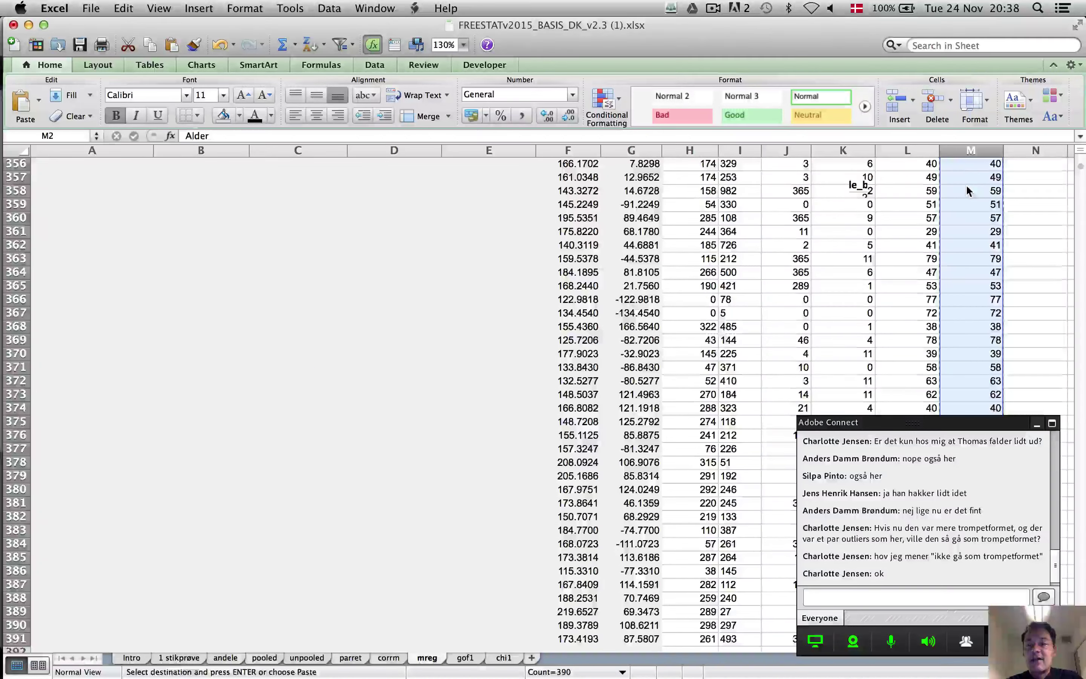
scroll(696, 293, "up", 20)
left_click(729, 295)
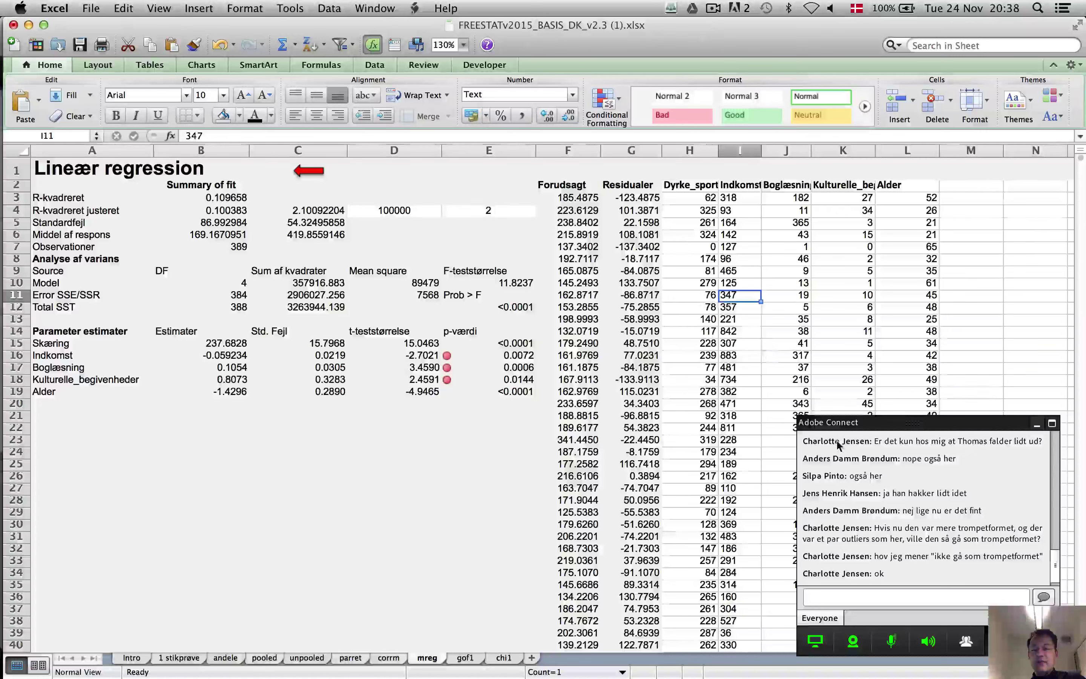
Switch to the exam PDF in Preview and read Opgave 7 and the income distribution table of Opgave 8
key("super+Tab")
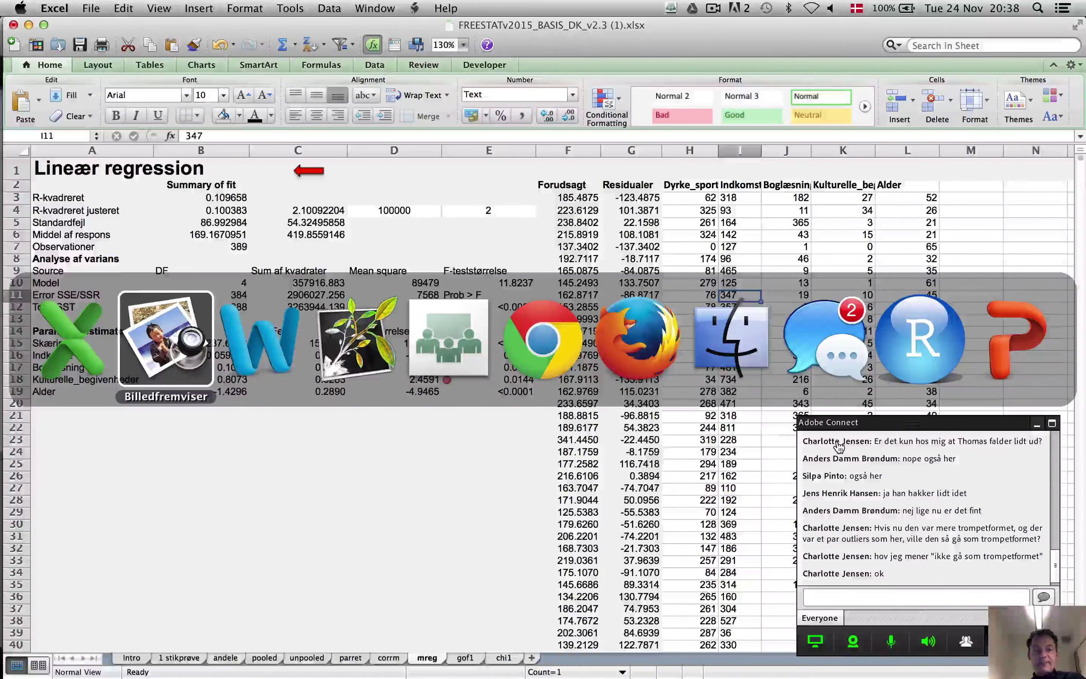
scroll(578, 405, "down", 3)
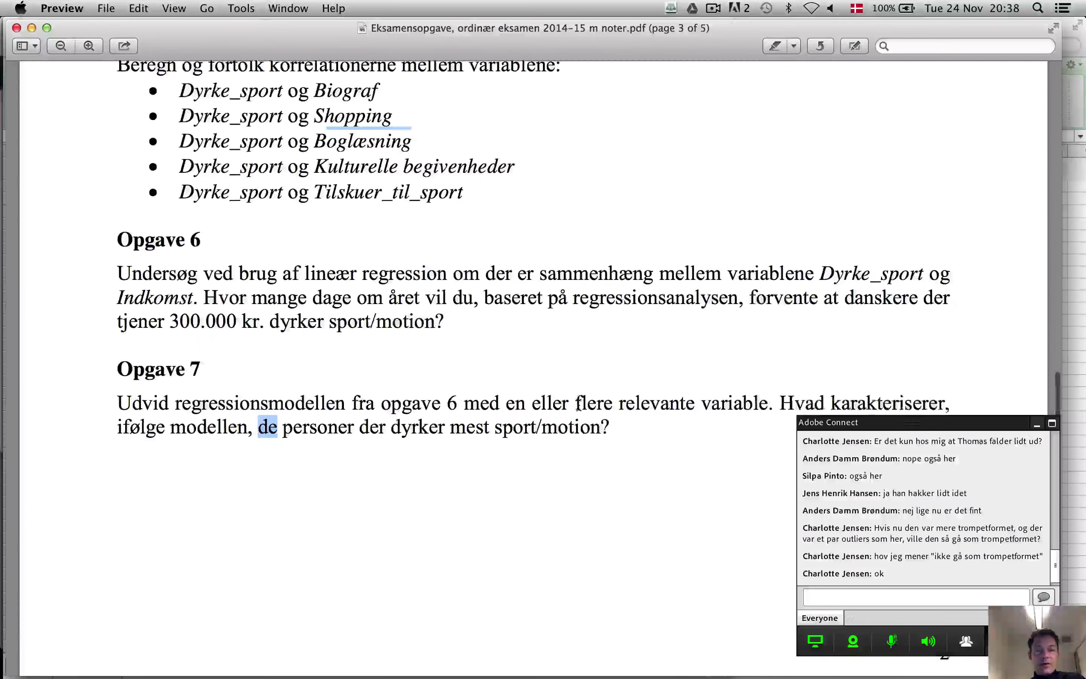
scroll(579, 405, "down", 2)
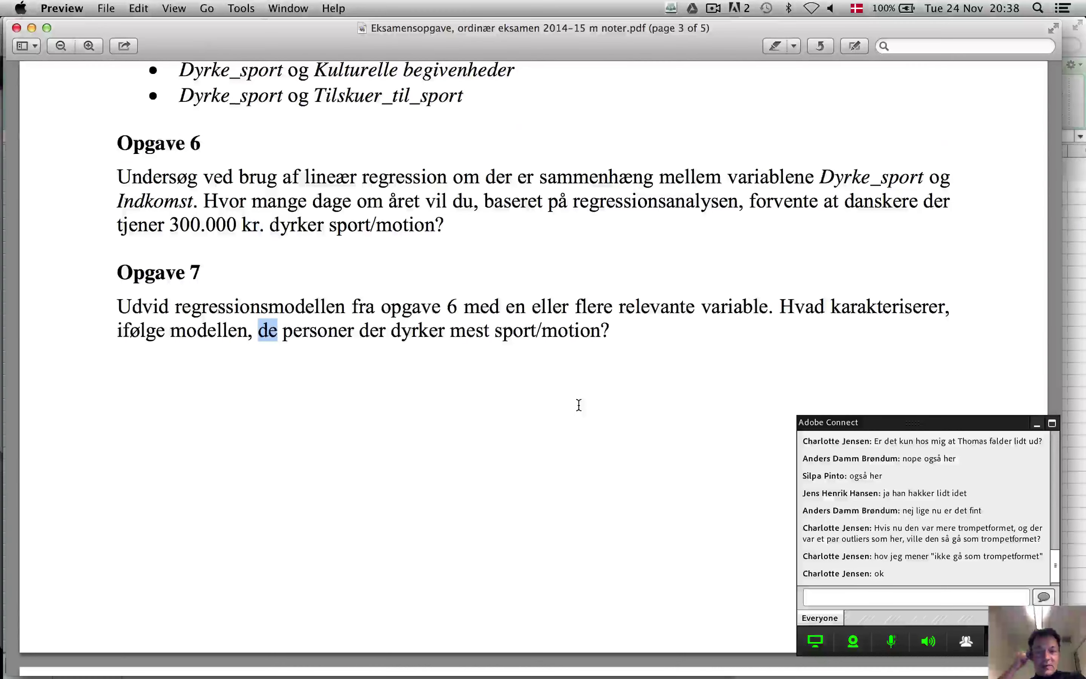
scroll(578, 405, "down", 4)
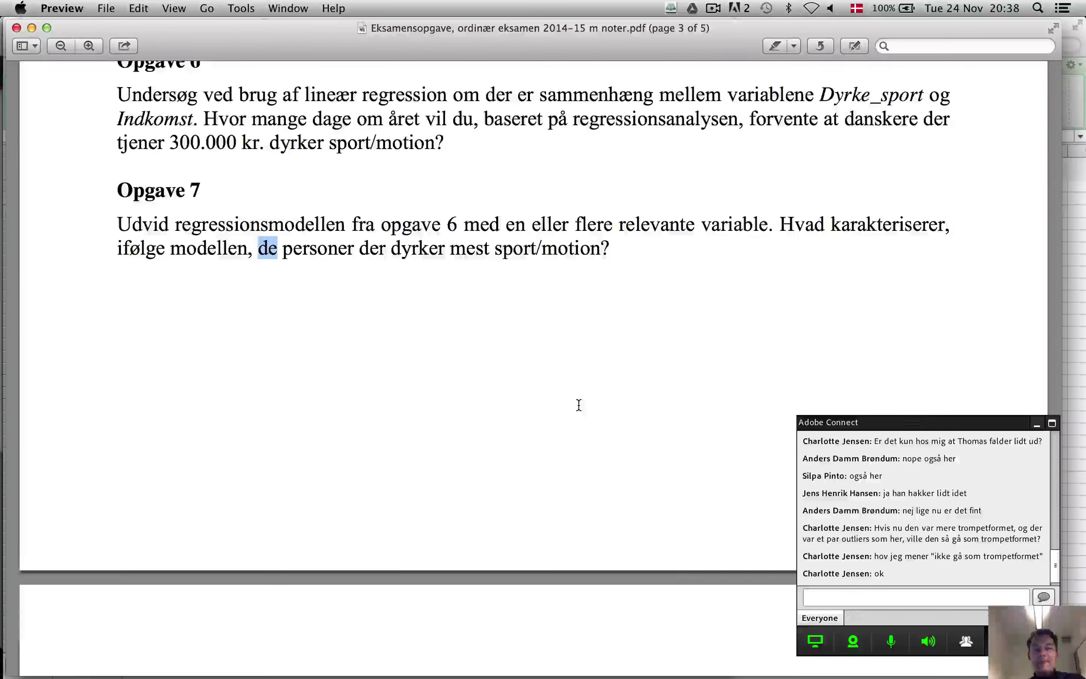
scroll(579, 405, "down", 10)
scroll(579, 405, "down", 6)
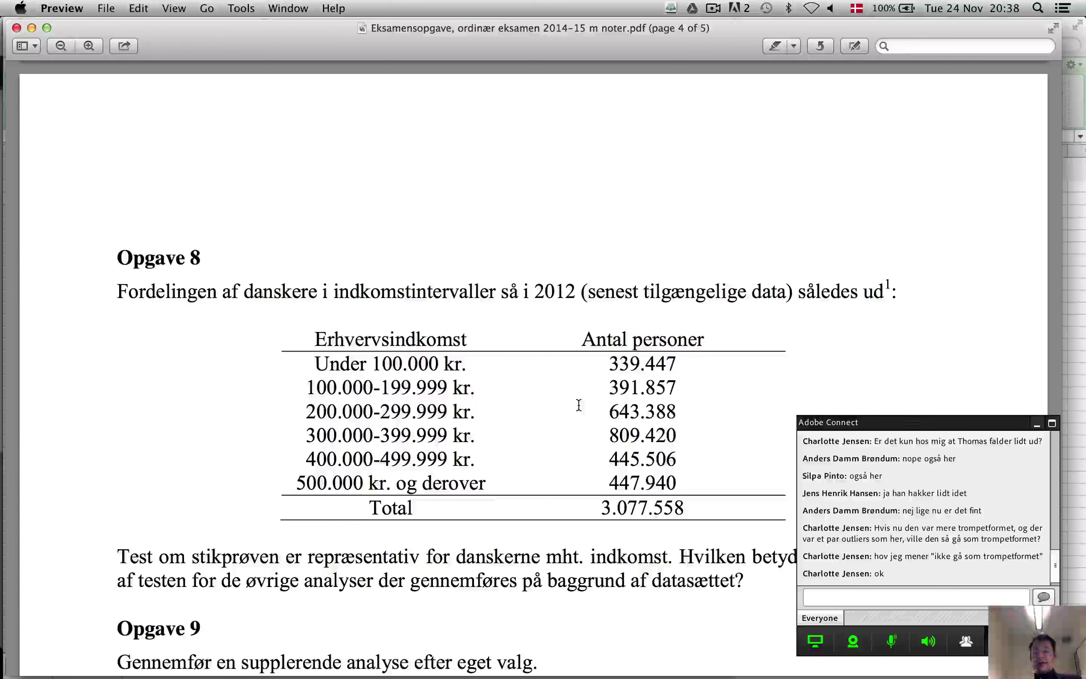
Check the meeting's participant list in Adobe Connect and return to the chat
left_click(968, 641)
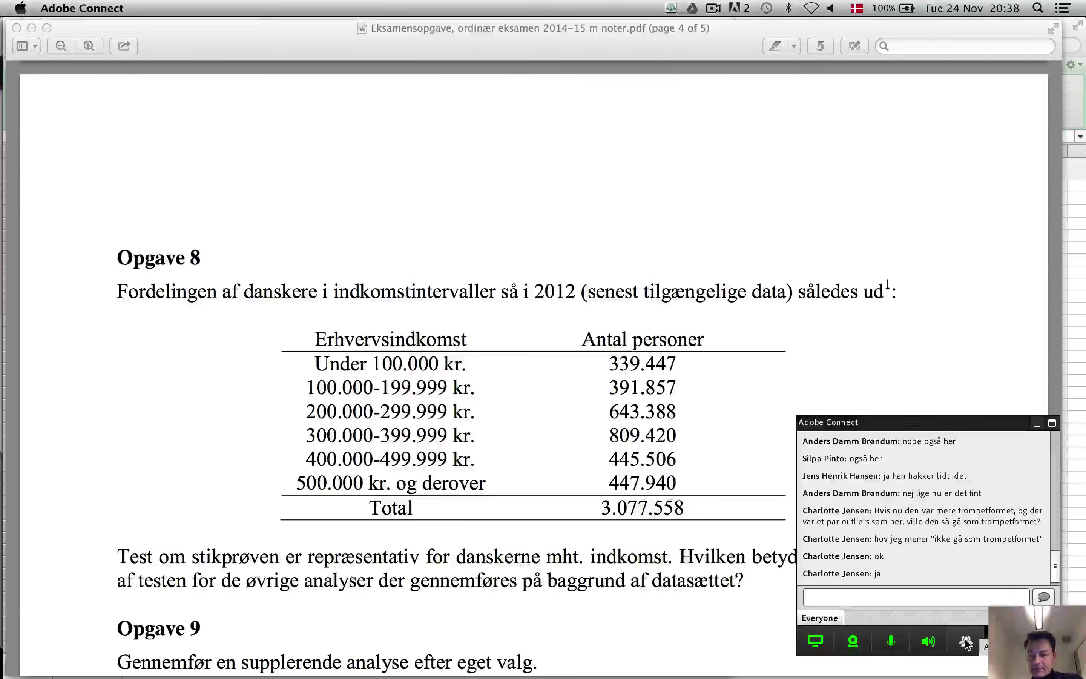
left_click(967, 642)
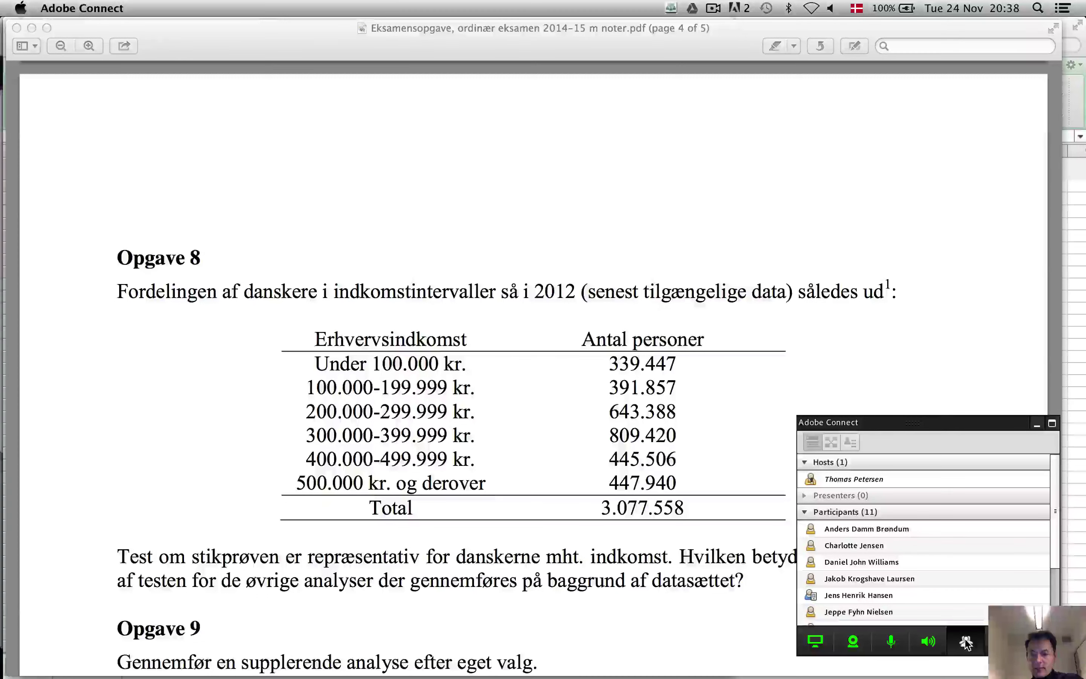
left_click(966, 642)
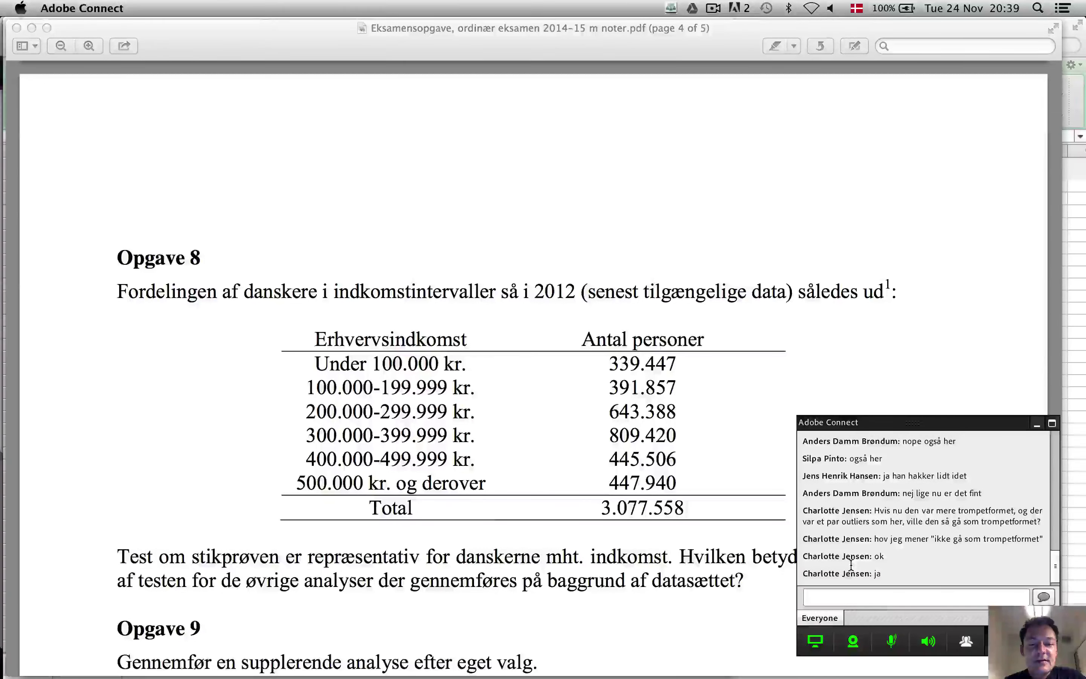
Examine Opgave 8's income intervals in the exam PDF alongside the goodness-of-fit test on the gof1 sheet of the FREESTAT workbook
scroll(624, 483, "down", 10)
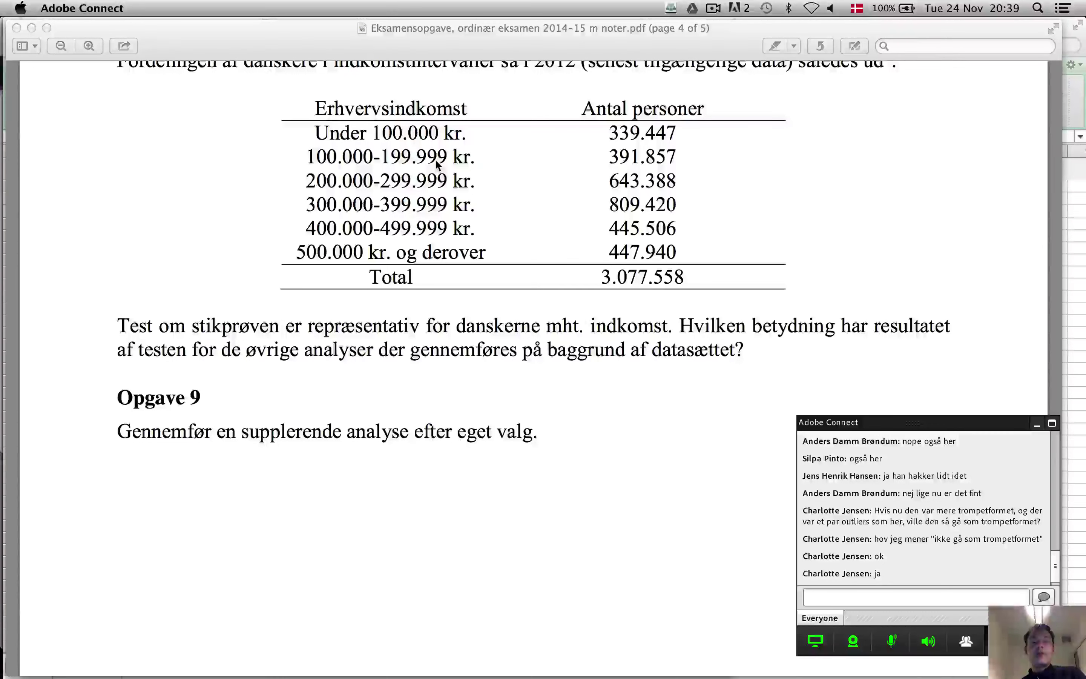
scroll(437, 165, "down", 2)
scroll(438, 165, "up", 3)
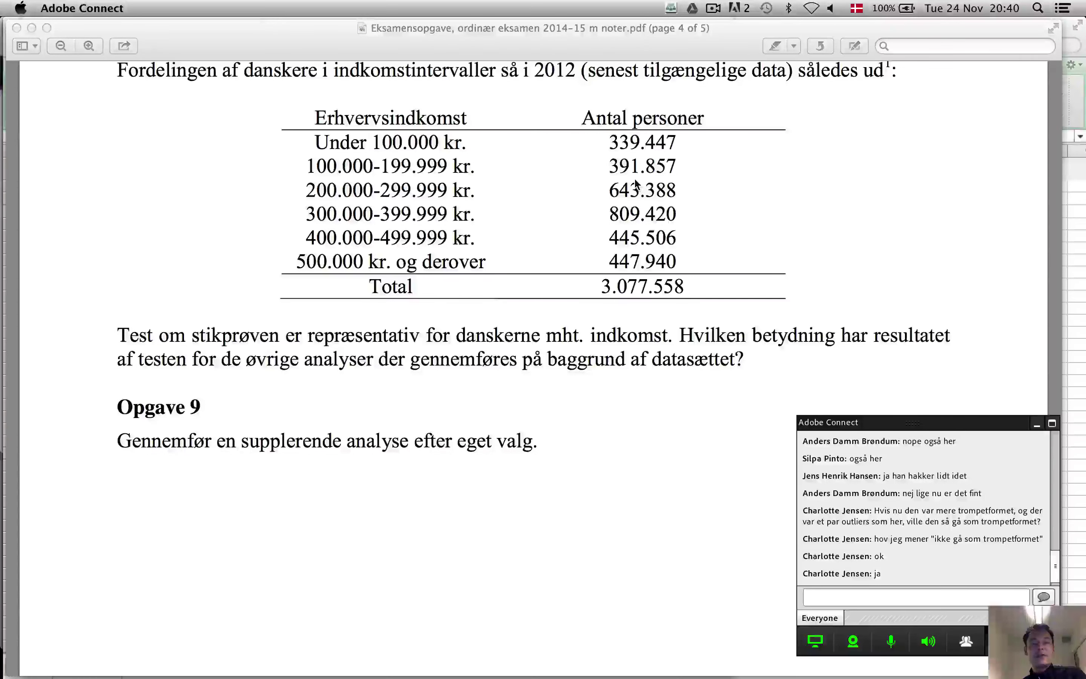
key("super+Tab")
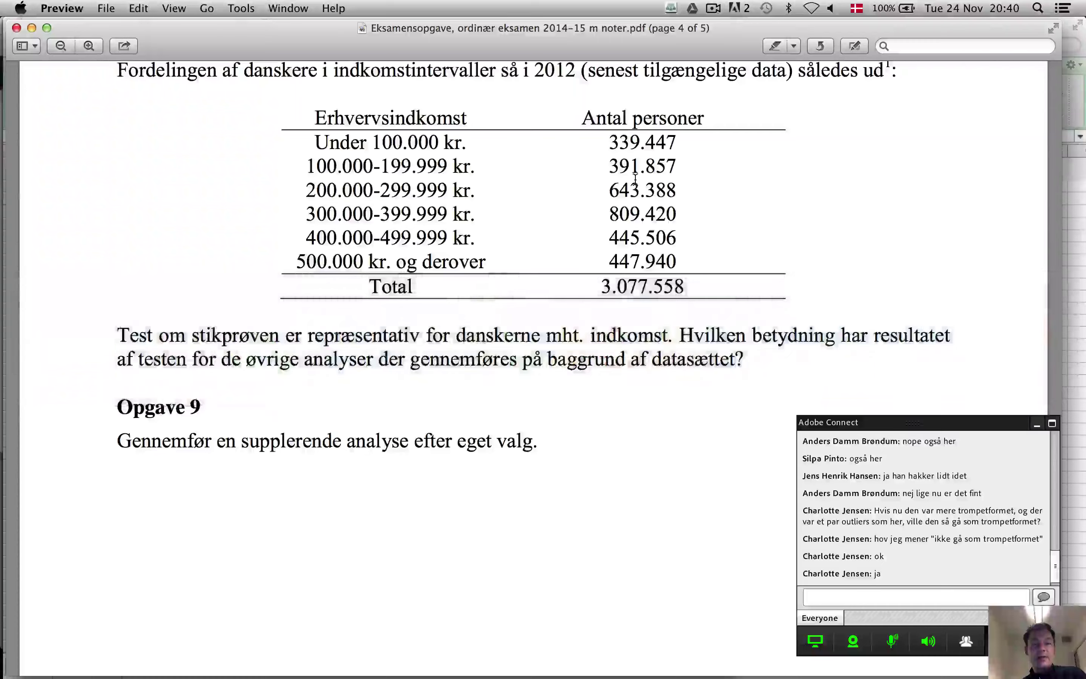
key("super+Tab")
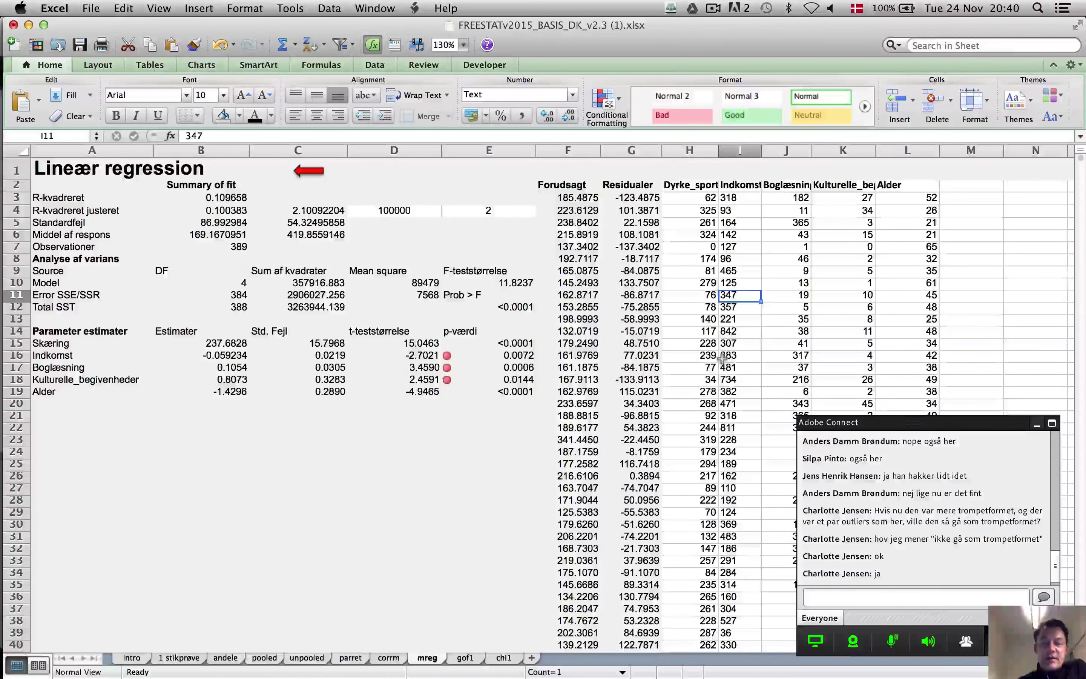
left_click(465, 658)
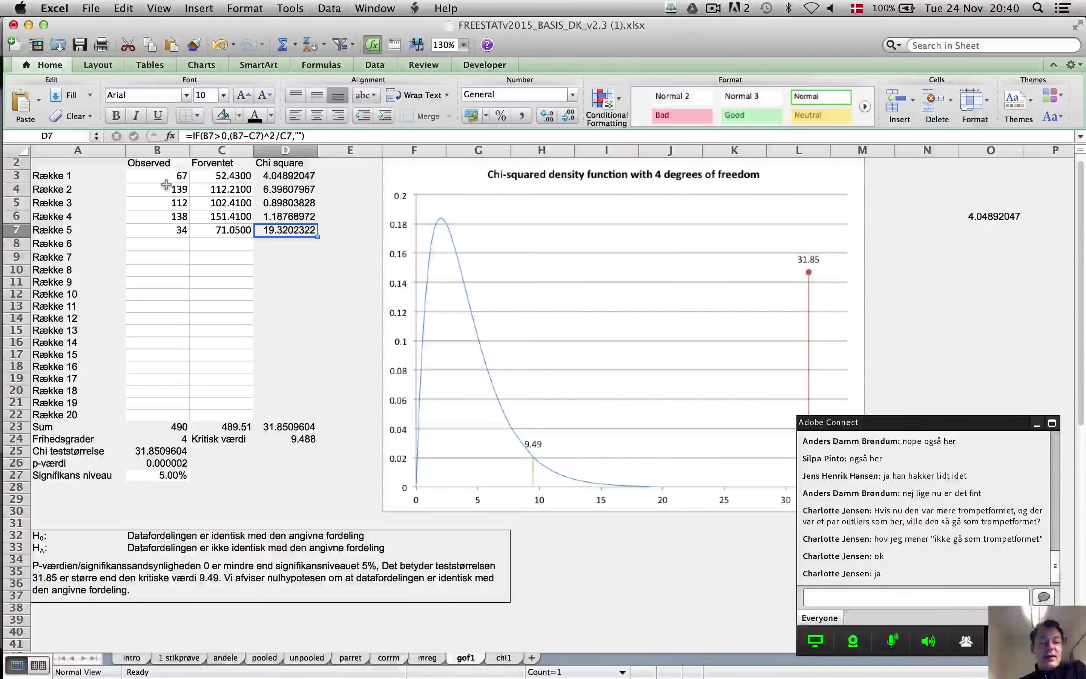
key("super+Tab")
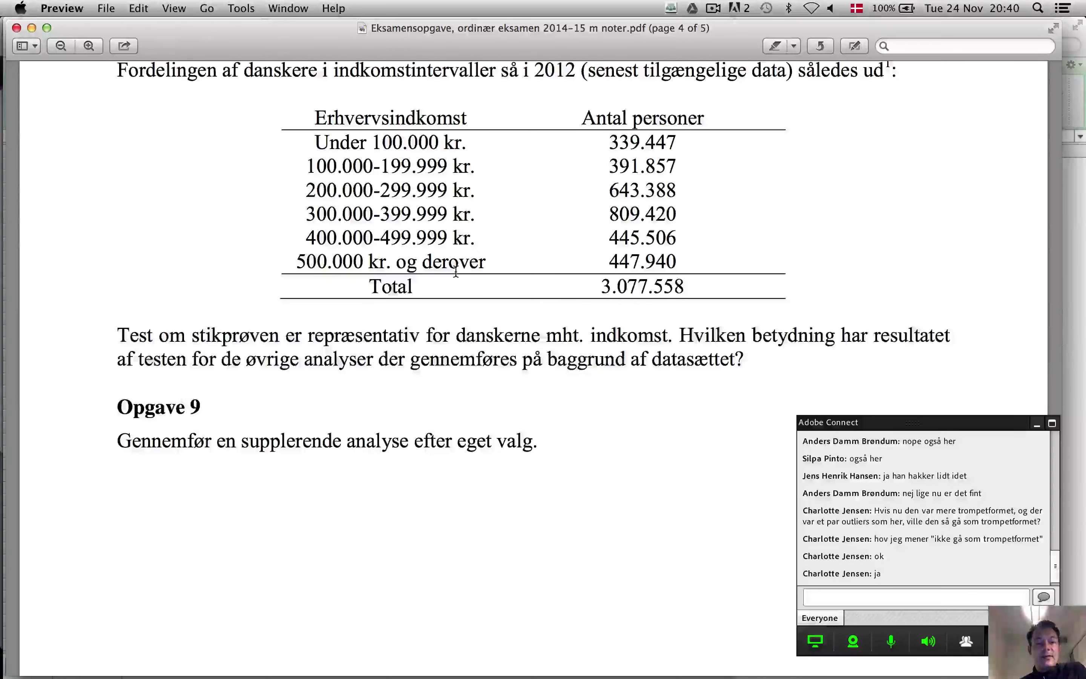
key("super+Tab")
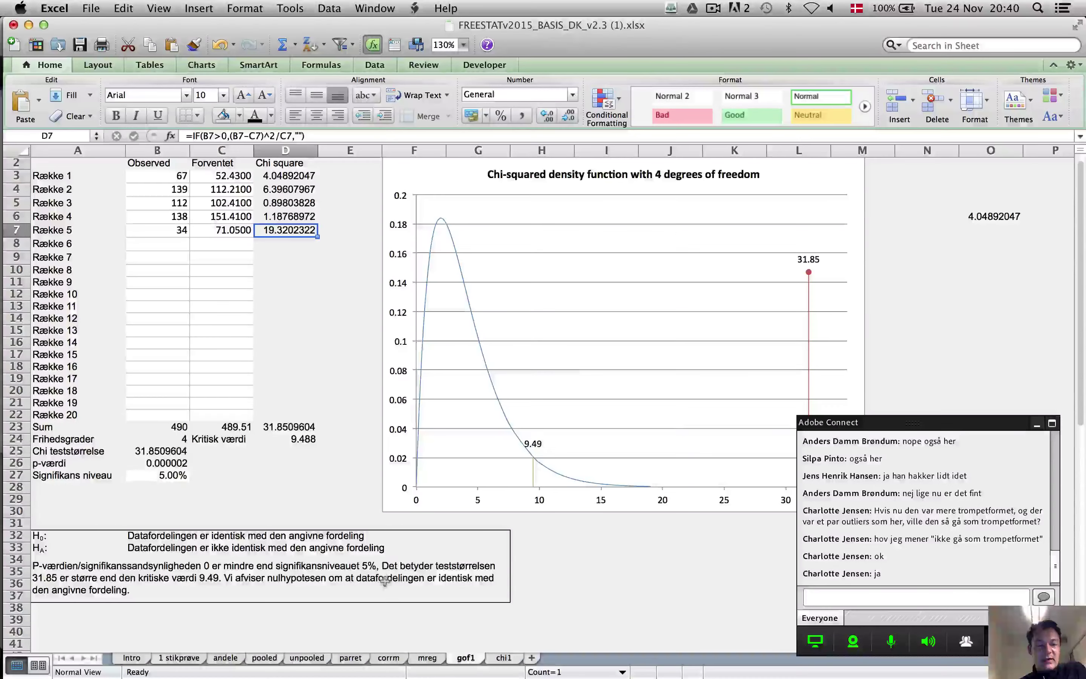
Switch to the exam data workbook and insert a PivotTable based on the Data sheet
key("super+grave")
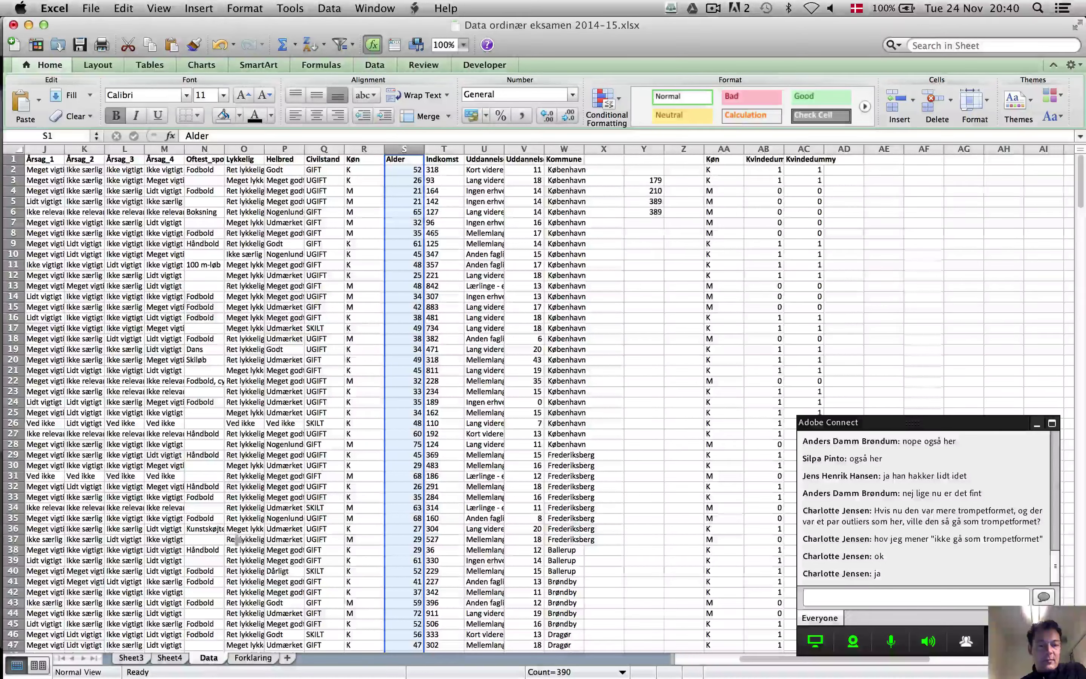
left_click(441, 233)
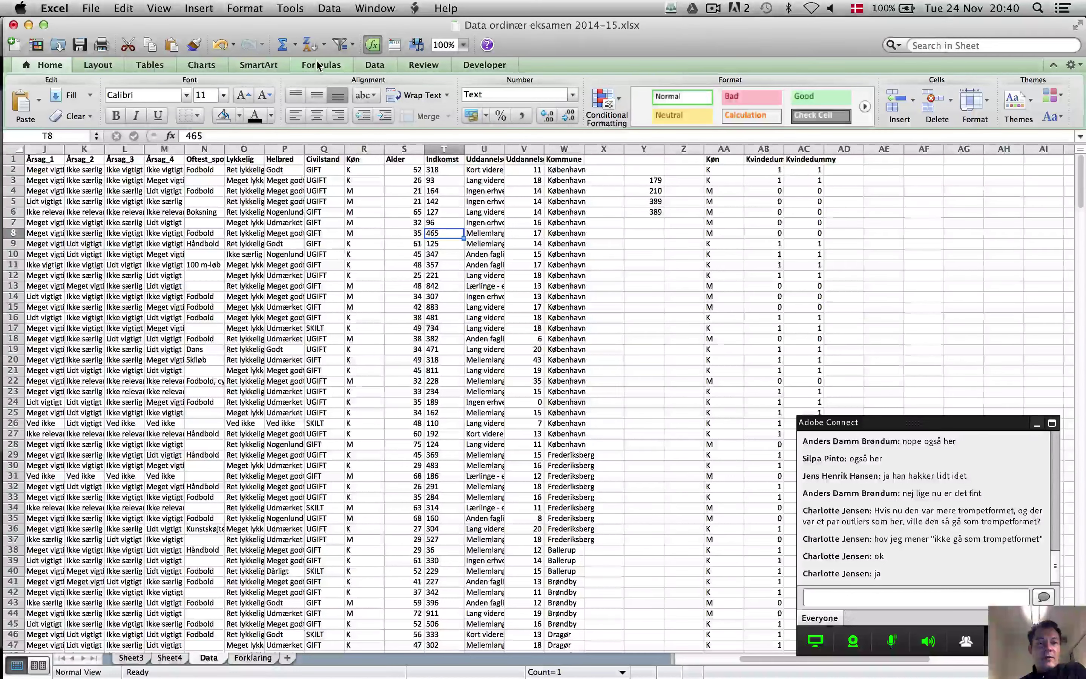
left_click(376, 67)
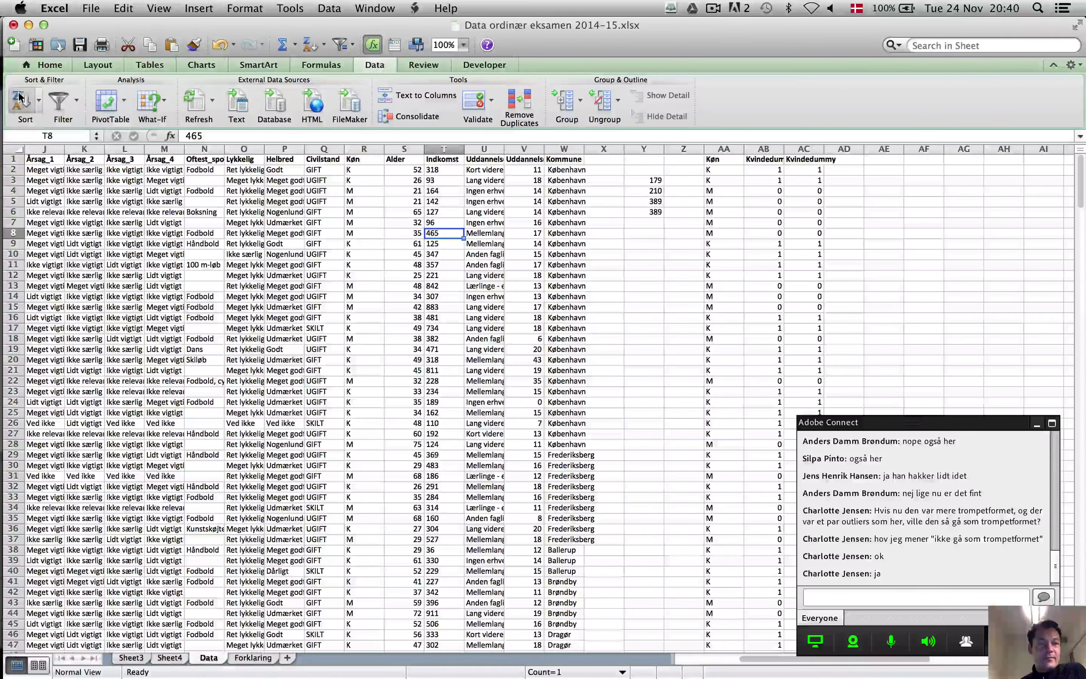
left_click(107, 100)
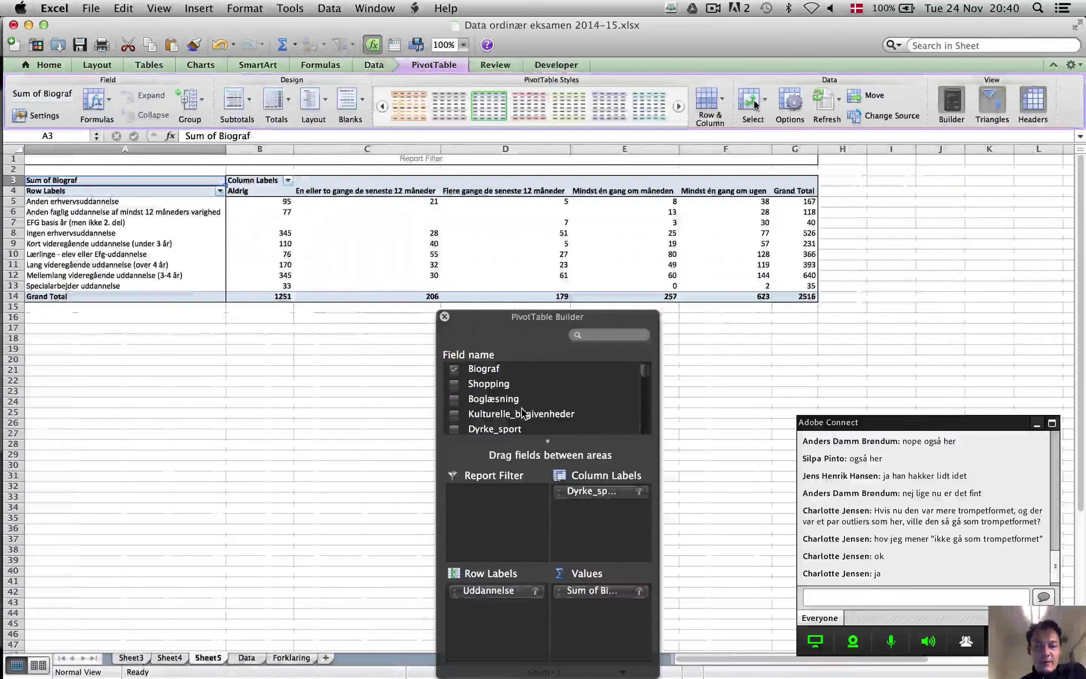
Add Indkomst to the PivotTable's row labels and remove Uddannelse, Dyrke_sport and Sum of Biograf from its layout
scroll(522, 413, "down", 3)
scroll(520, 408, "up", 2)
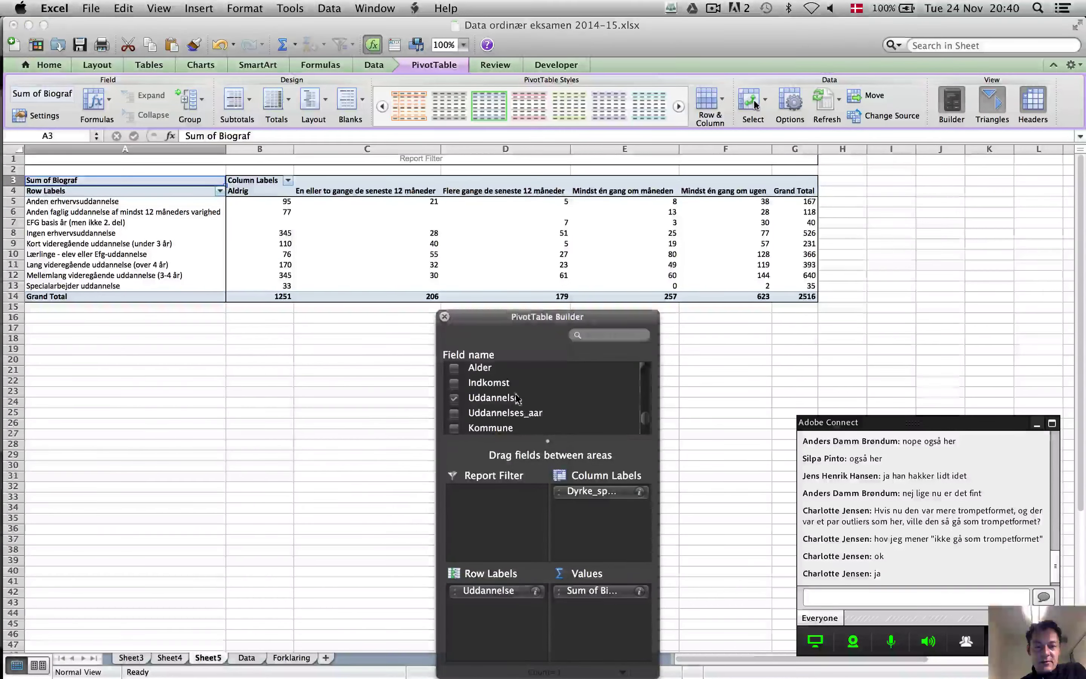
left_click_drag(506, 387, 323, 589)
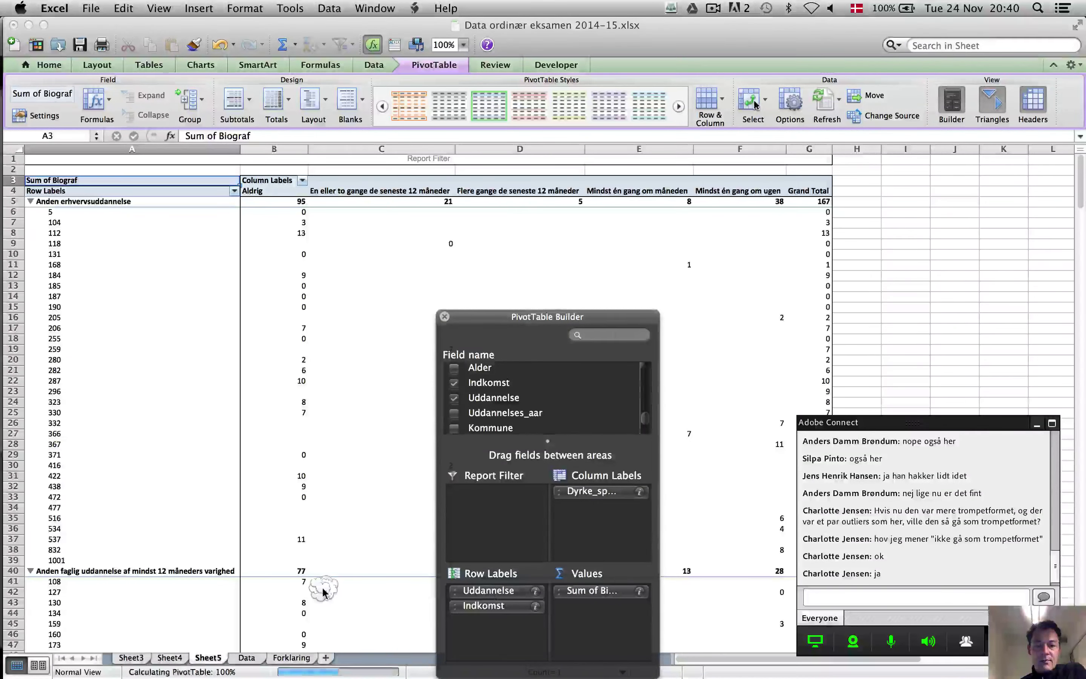
left_click_drag(611, 597, 716, 406)
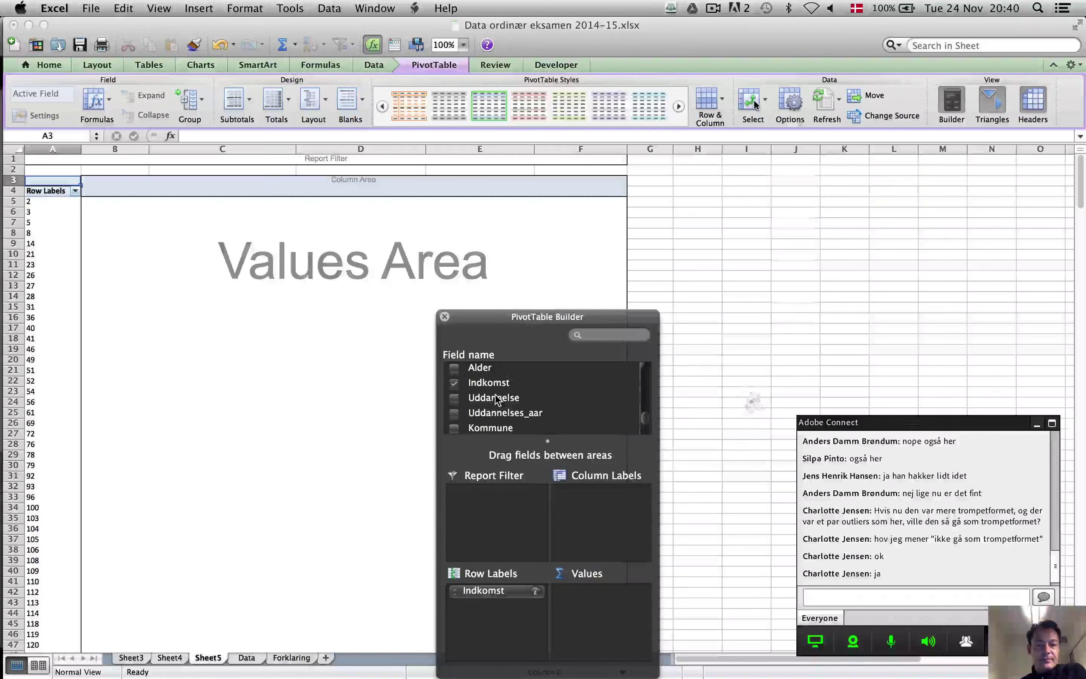
Add Indkomst to the PivotTable's values and summarize it by Count
left_click_drag(489, 382, 607, 627)
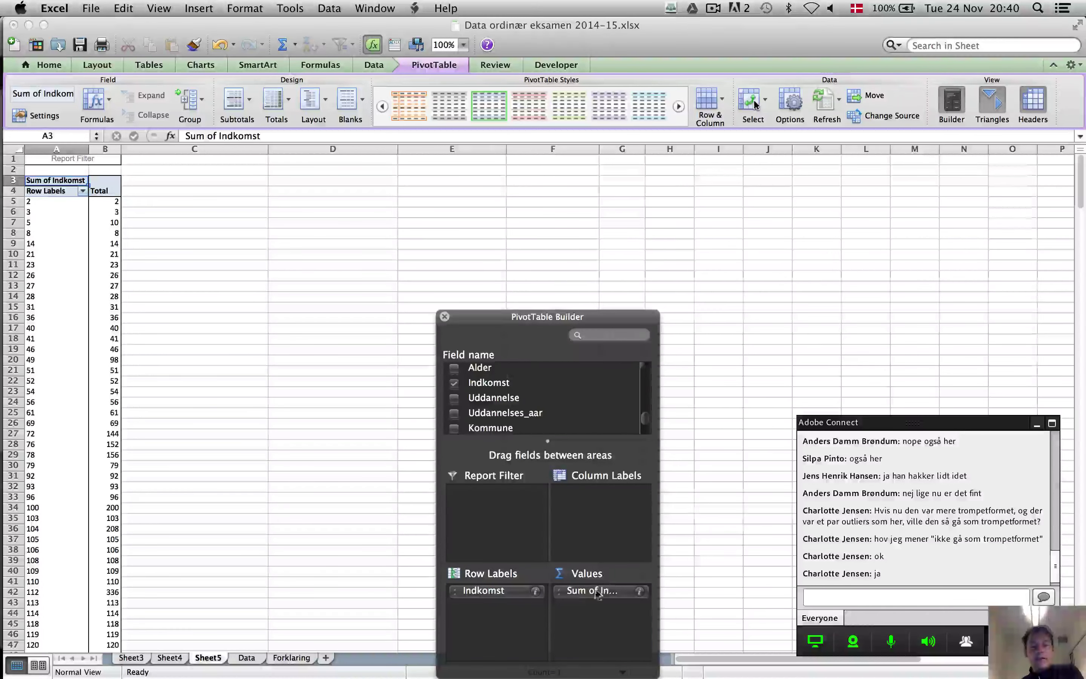
left_click(639, 591)
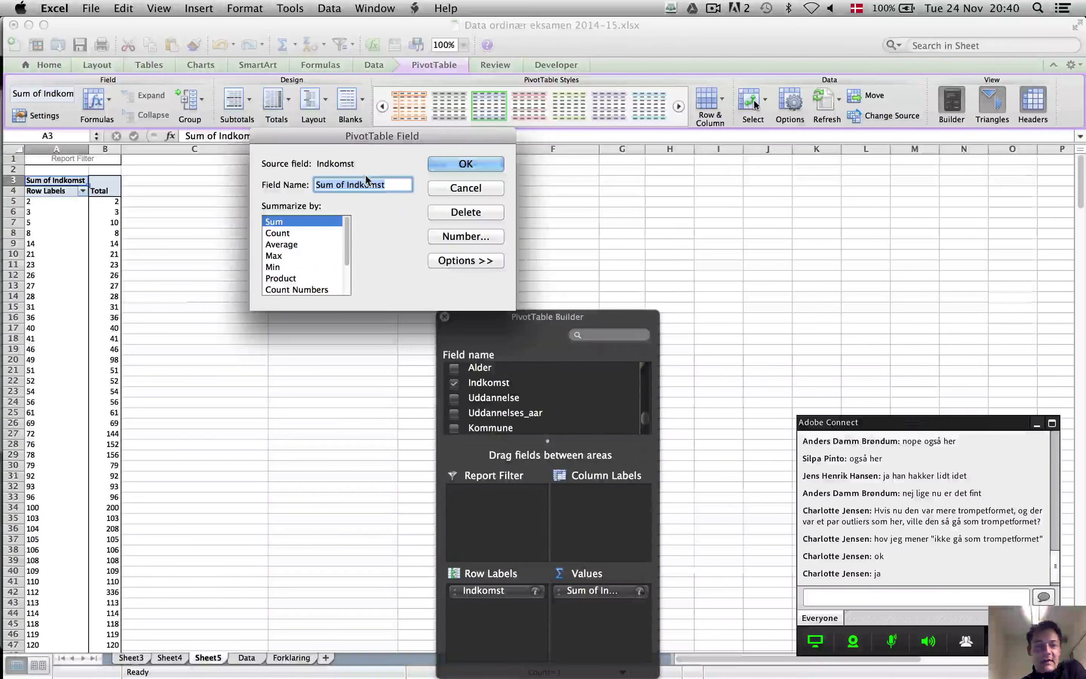
left_click(277, 233)
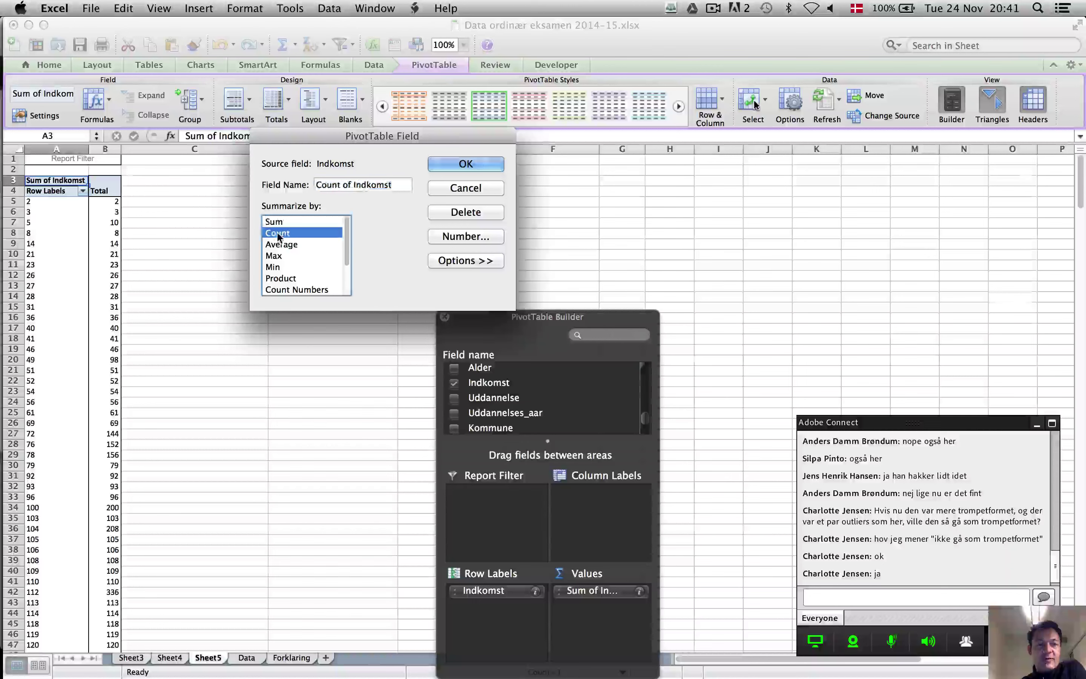
left_click(484, 166)
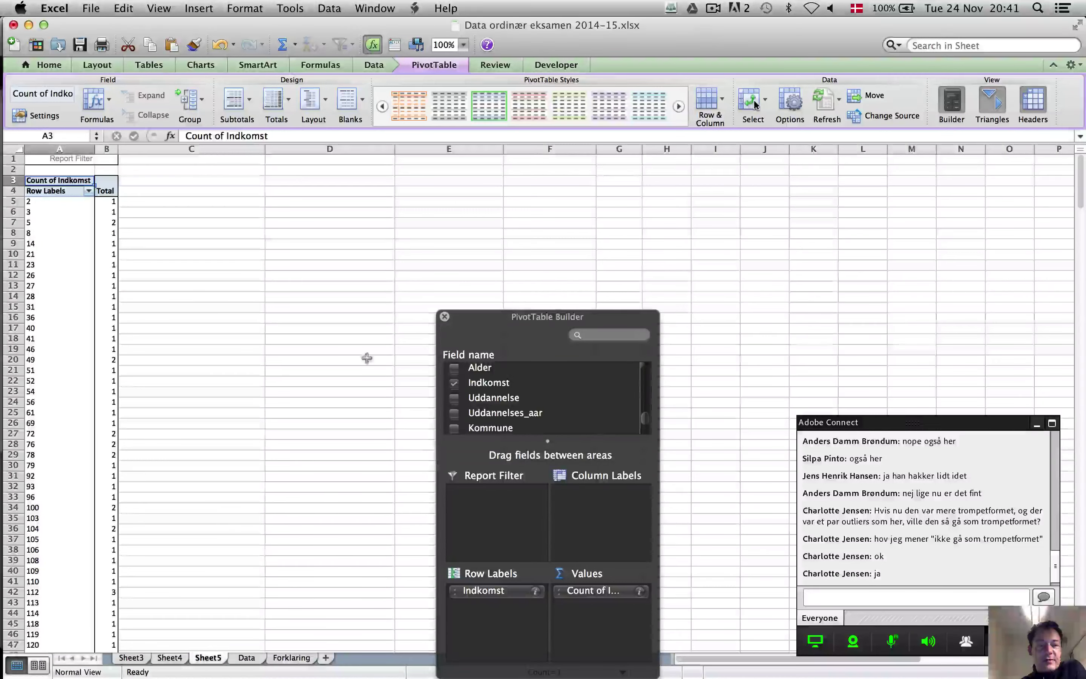
Group the Indkomst row labels into intervals of 100, starting at 0 and ending at 500
right_click(43, 201)
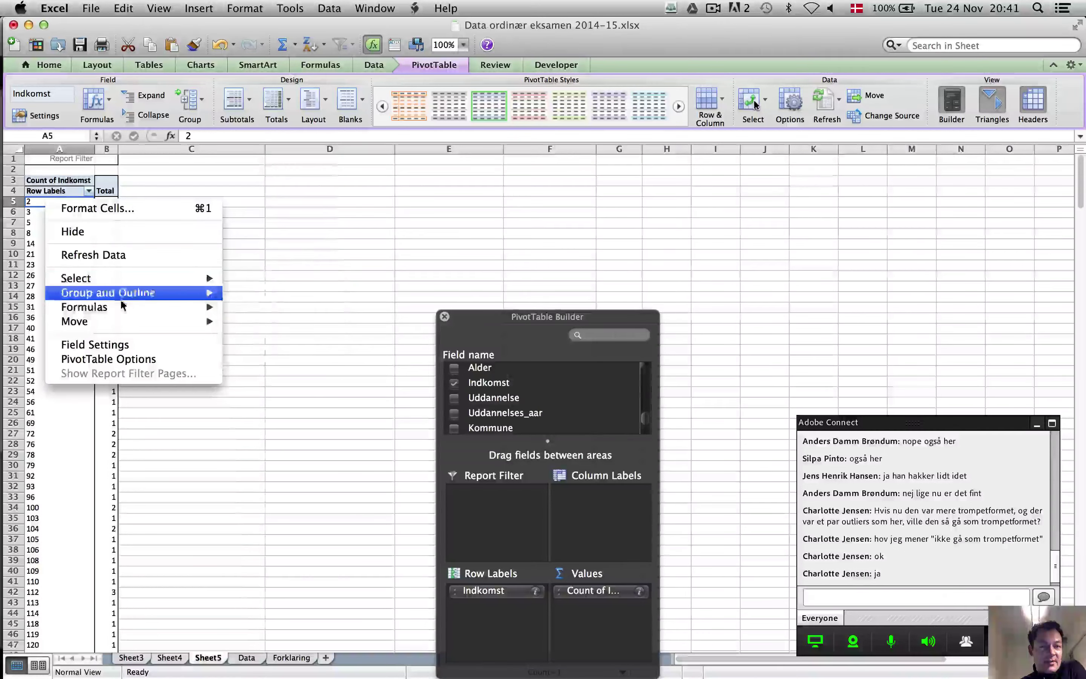
mouse_move(122, 301)
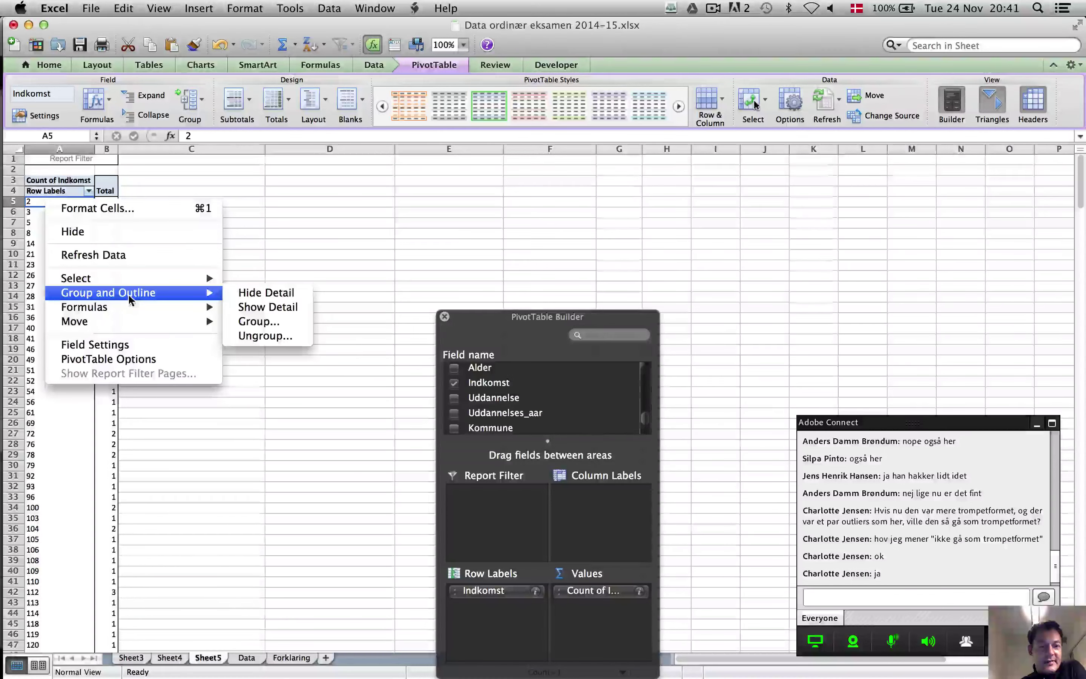
left_click(262, 327)
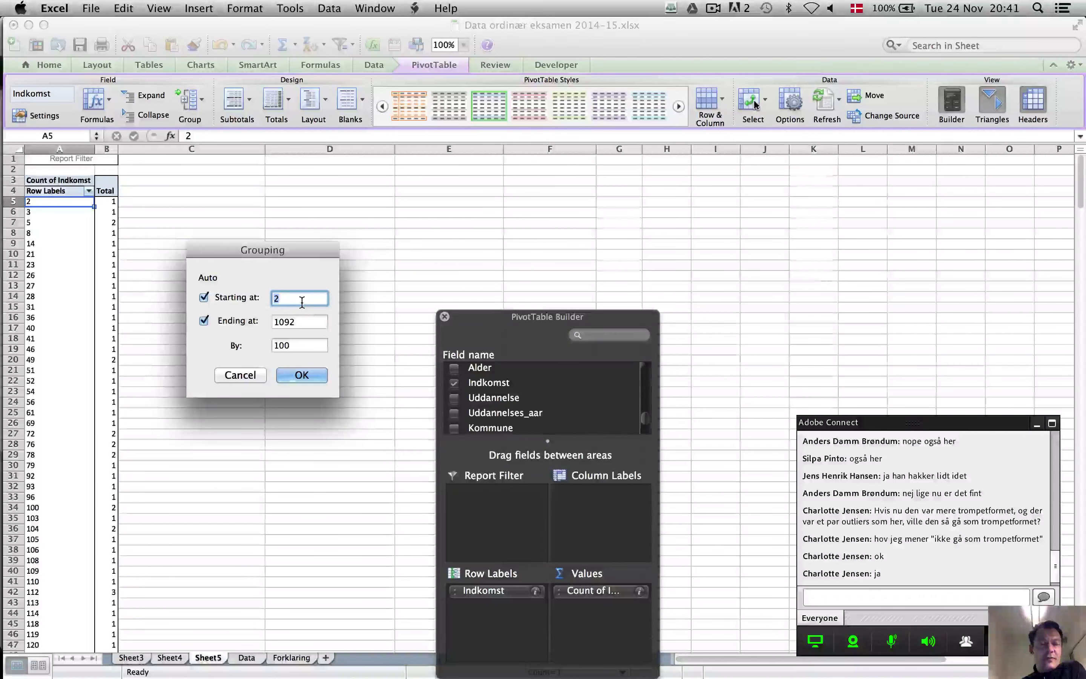
type("0")
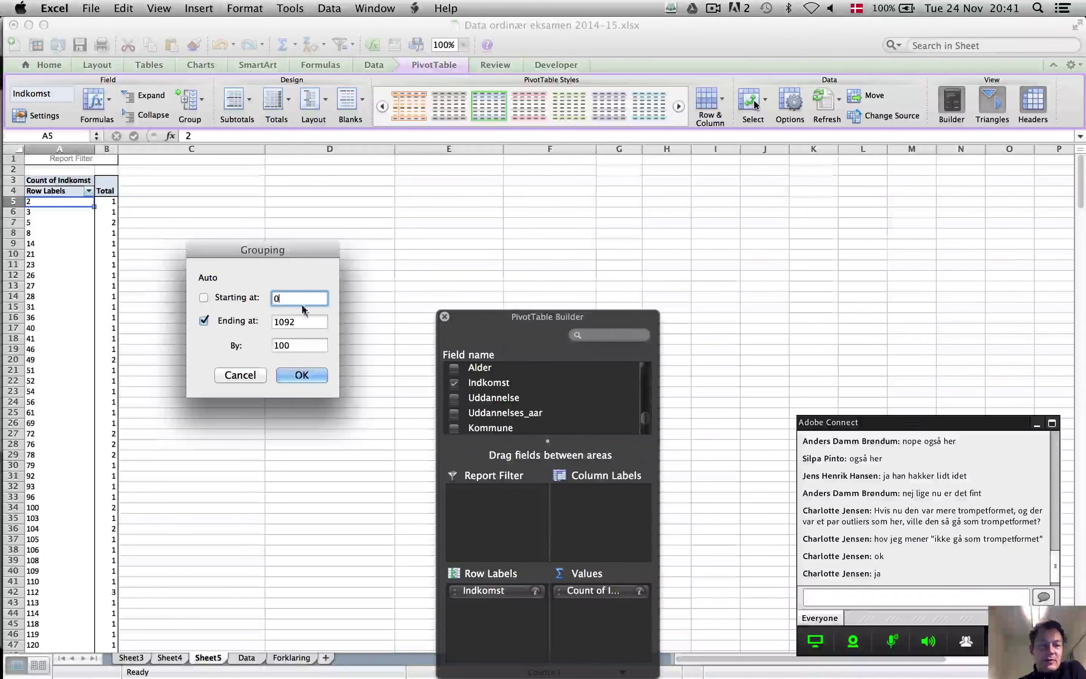
left_click(286, 322)
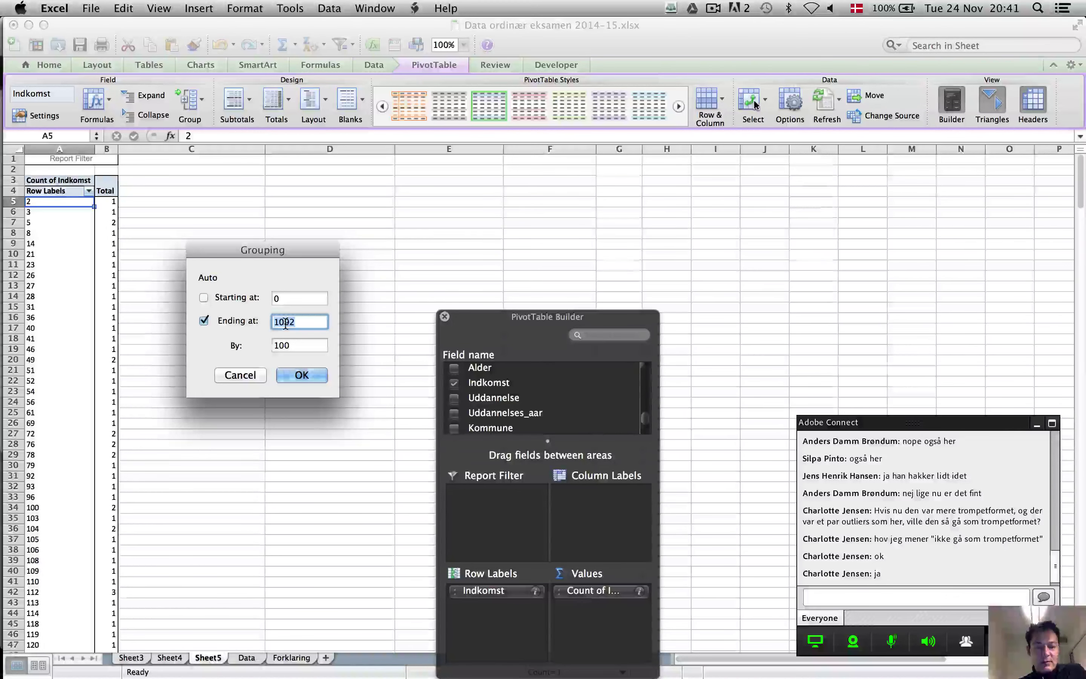
type("500")
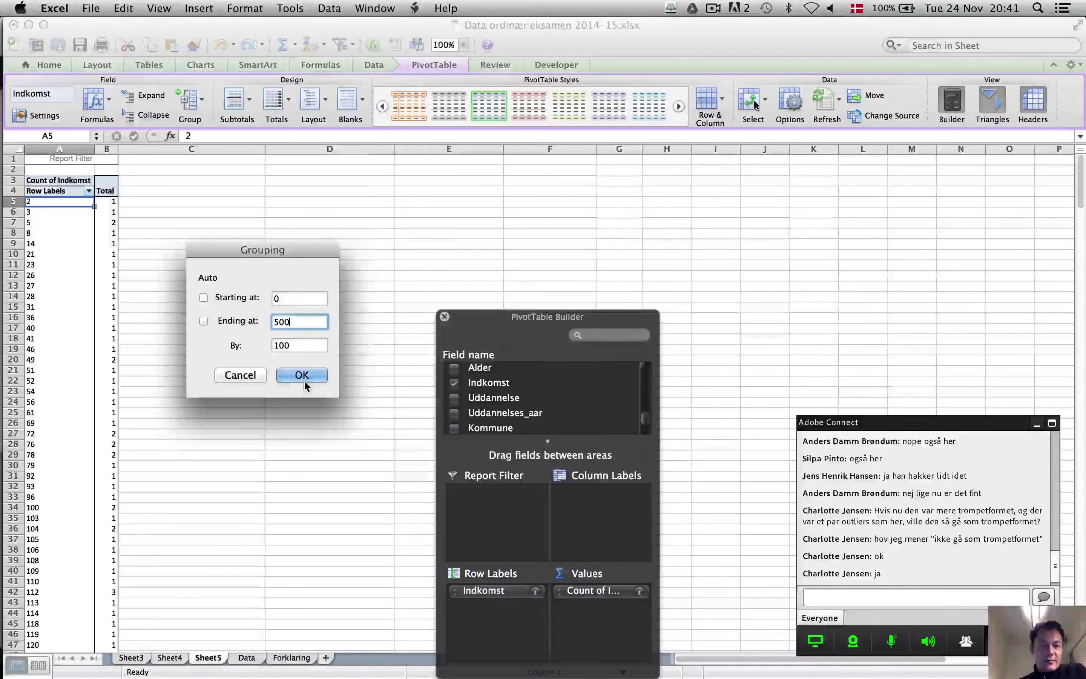
left_click(302, 375)
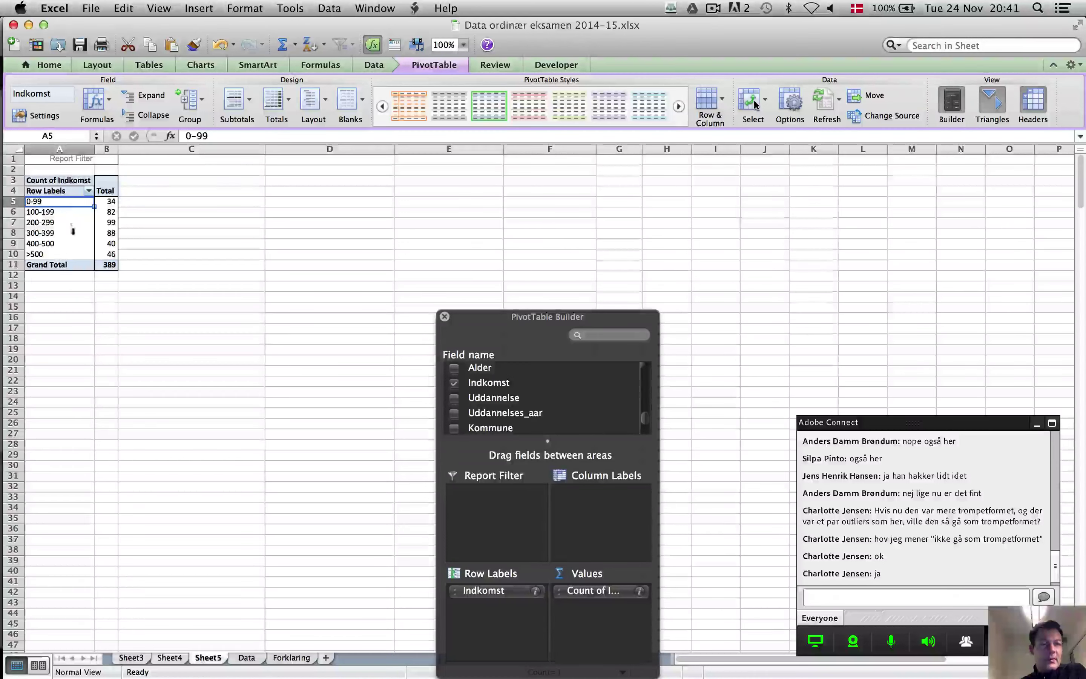
Compare the PivotTable's Indkomst intervals with the income intervals in Opgave 8's table in the exam PDF
key("super+Tab")
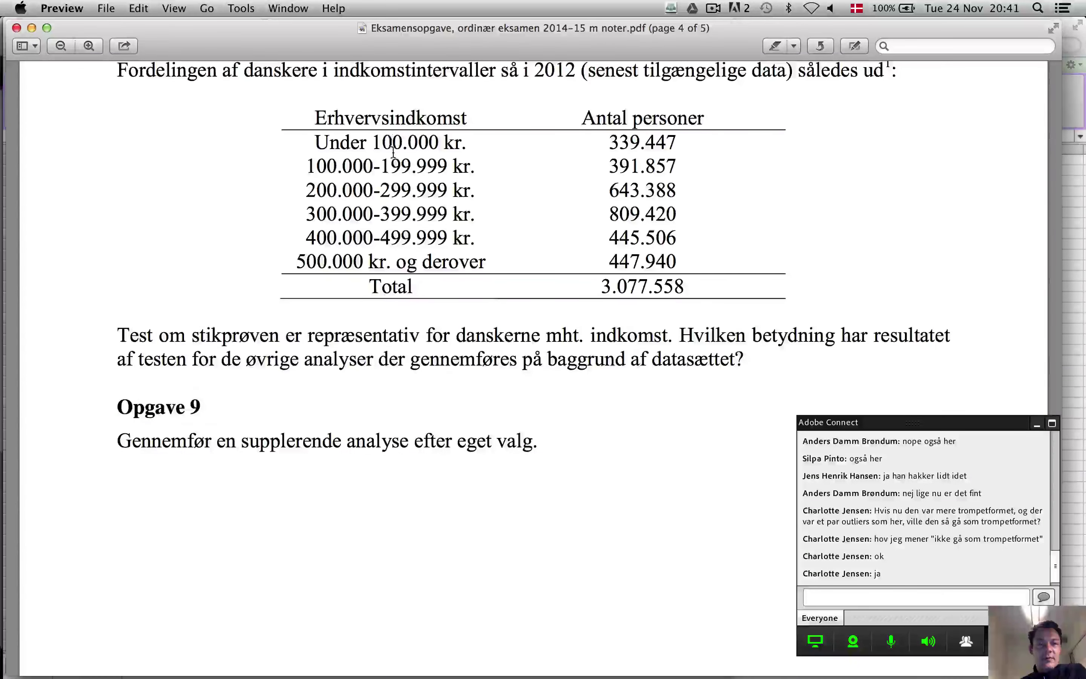
key("super+Tab")
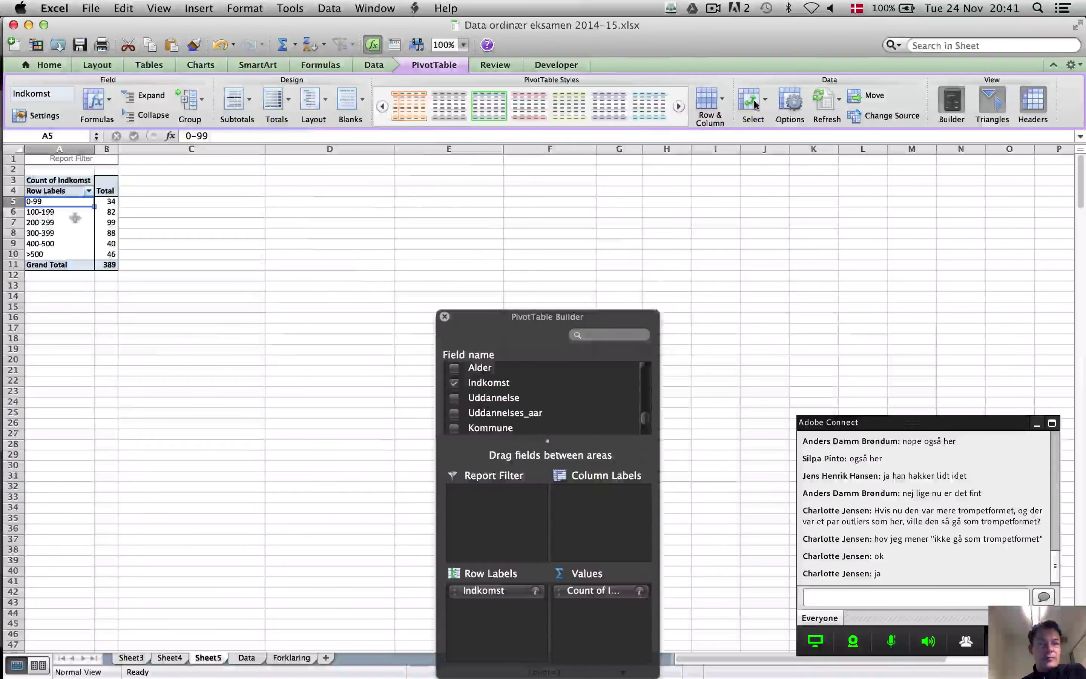
key("super+Tab")
key("super+Tab")
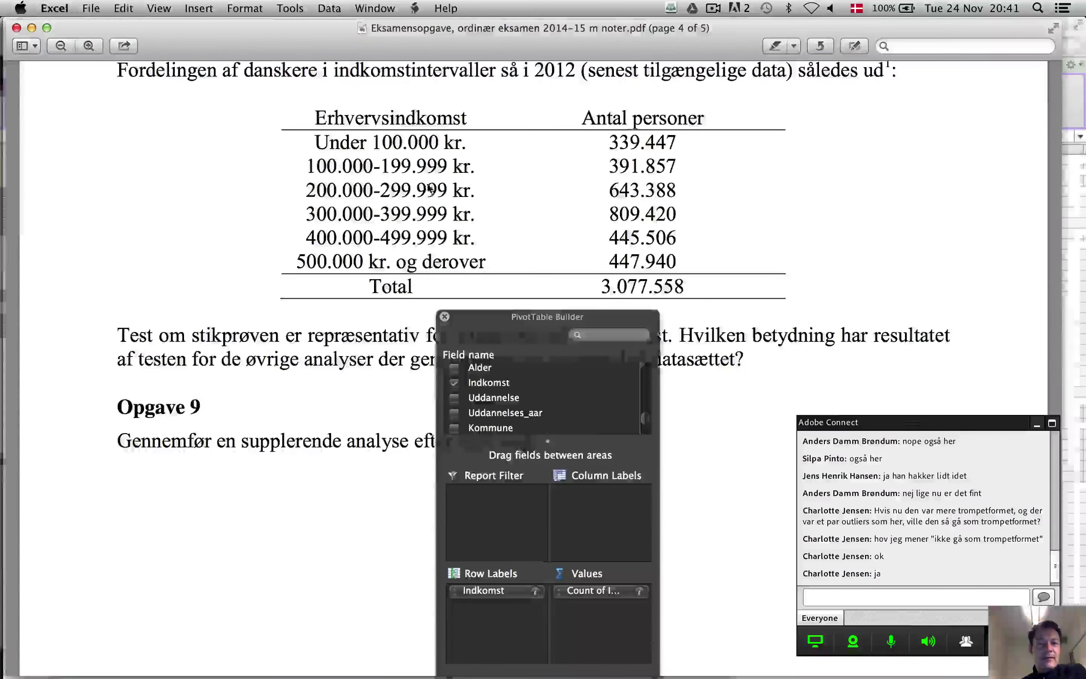
key("super+Tab")
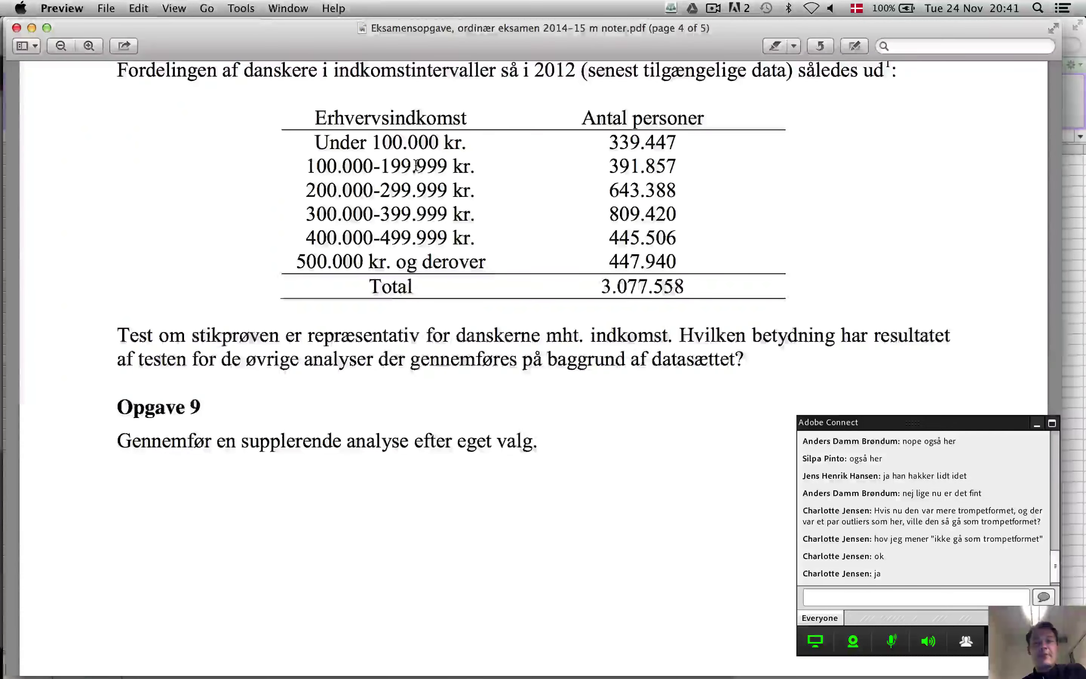
key("super+Tab")
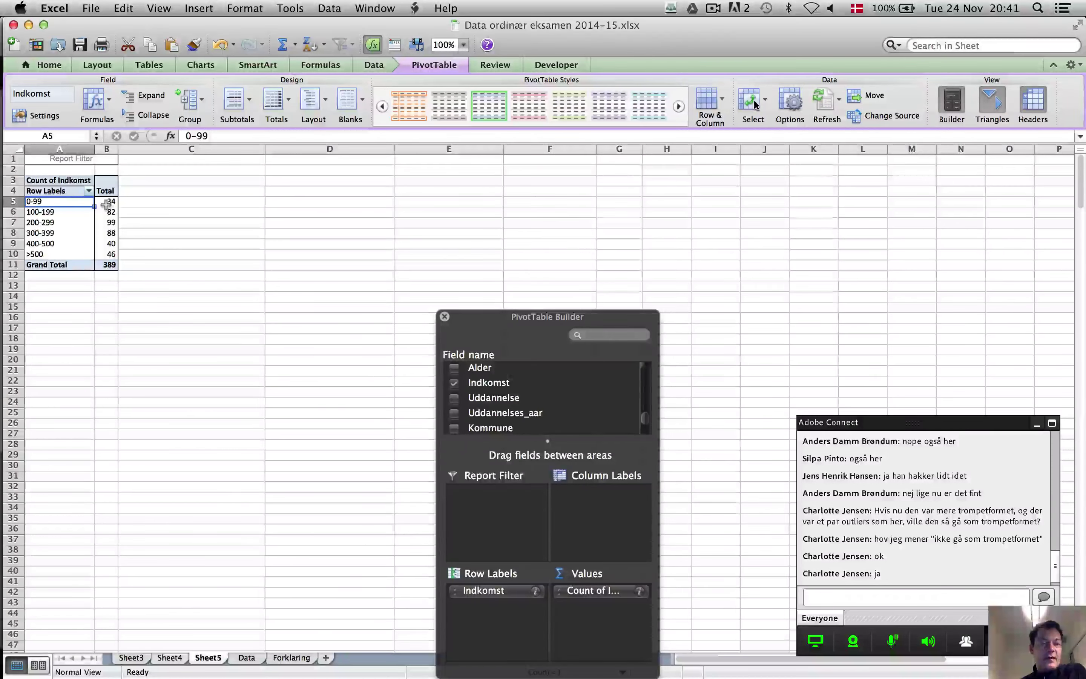
Copy the six interval counts from the PivotTable and switch to the gof1 sheet of the FREESTAT workbook
left_click_drag(108, 202, 106, 260)
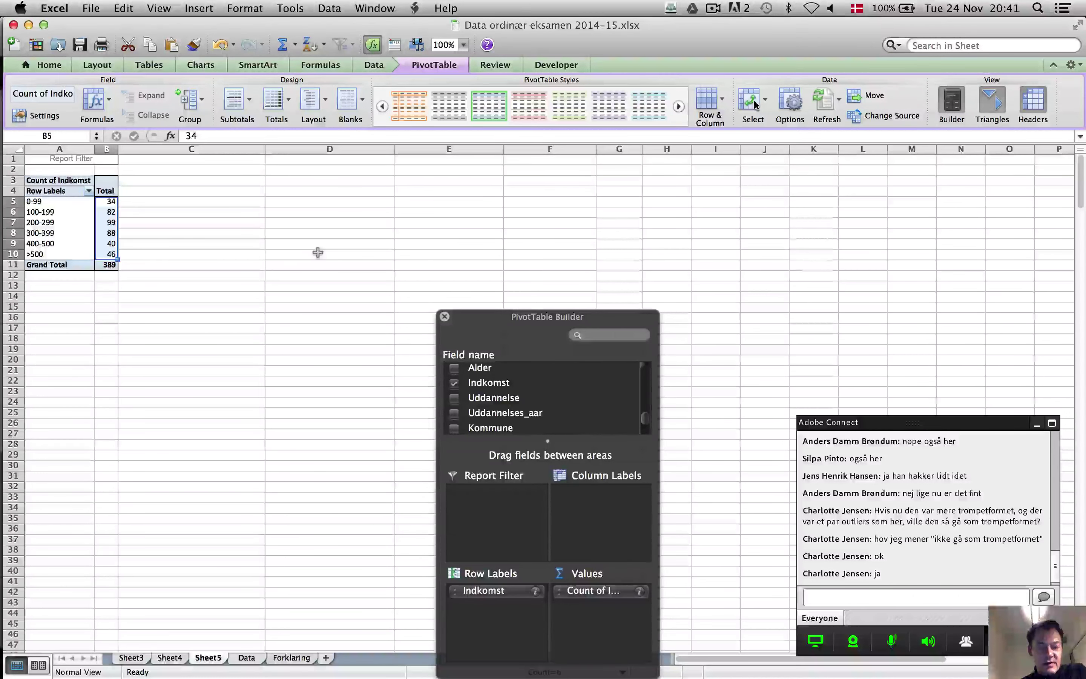
key("super+c")
key("super+grave")
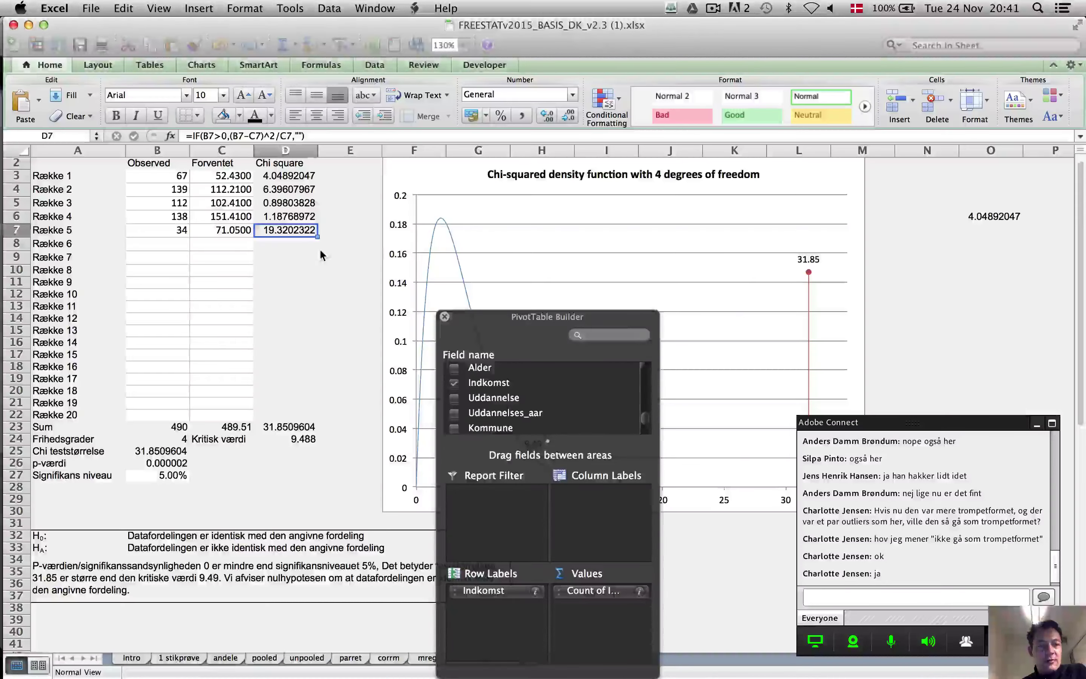
key("super+grave")
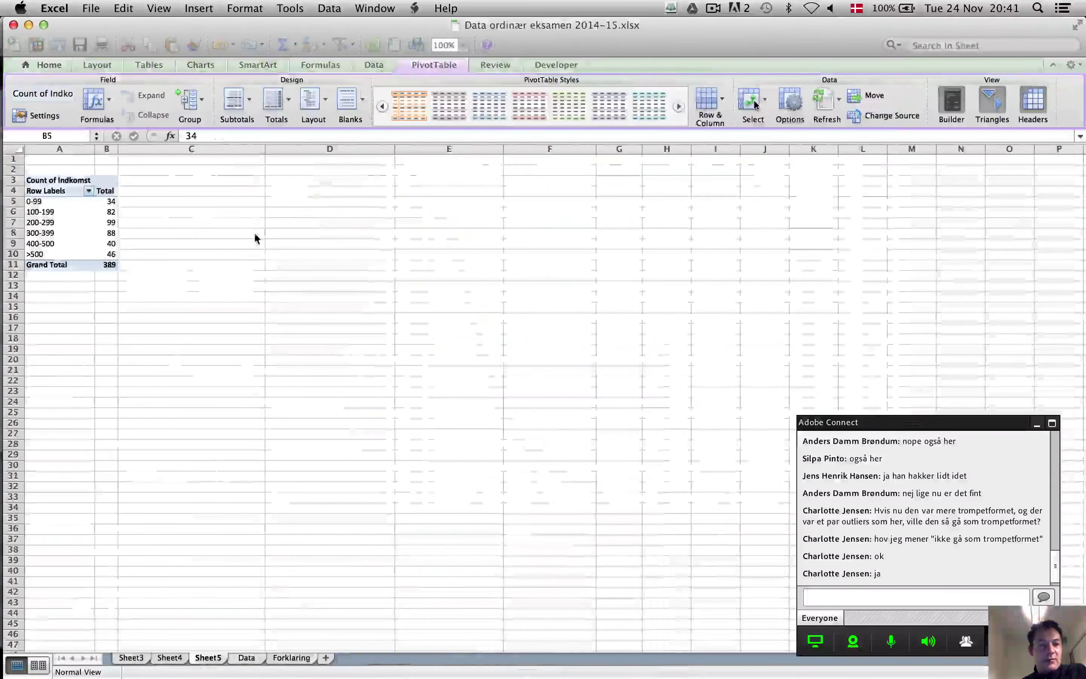
key("super+grave")
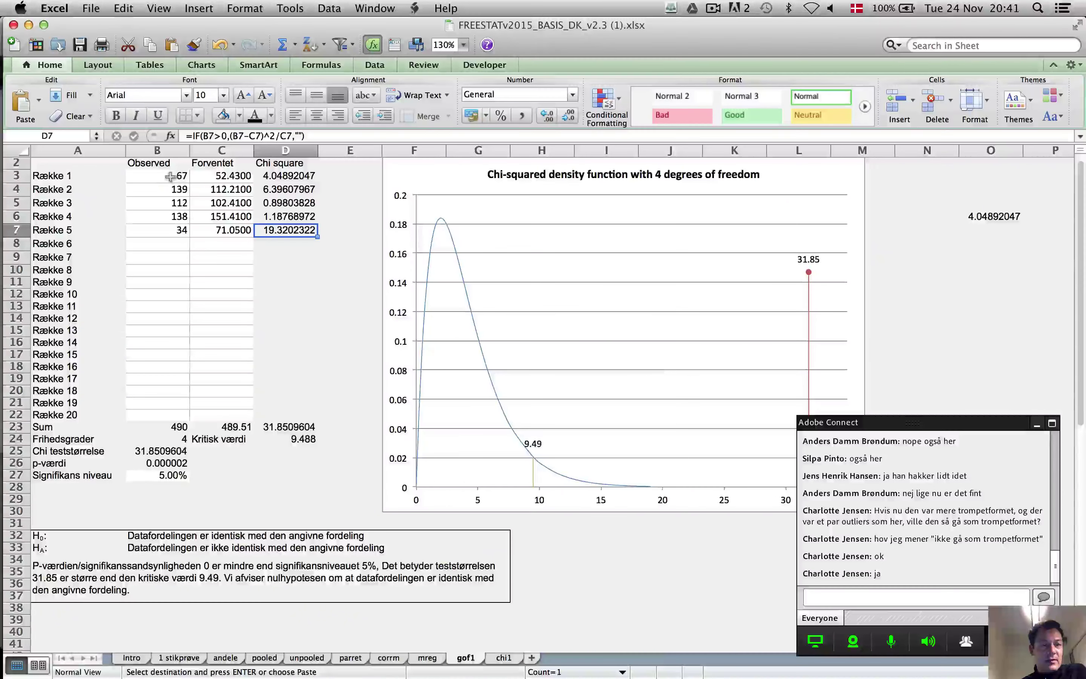
Clear the Observed and Forventet values for Række 1 to 5 and paste the copied counts into Observed from Række 1 down
left_click(162, 180)
left_click_drag(162, 180, 208, 238)
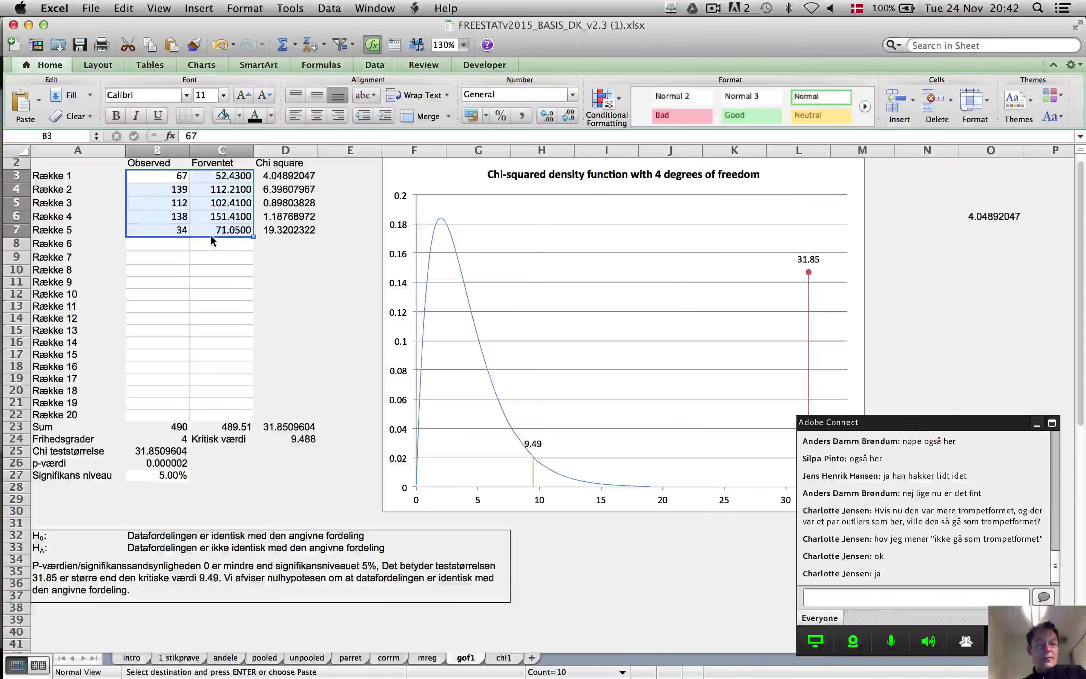
key("Delete")
left_click(165, 180)
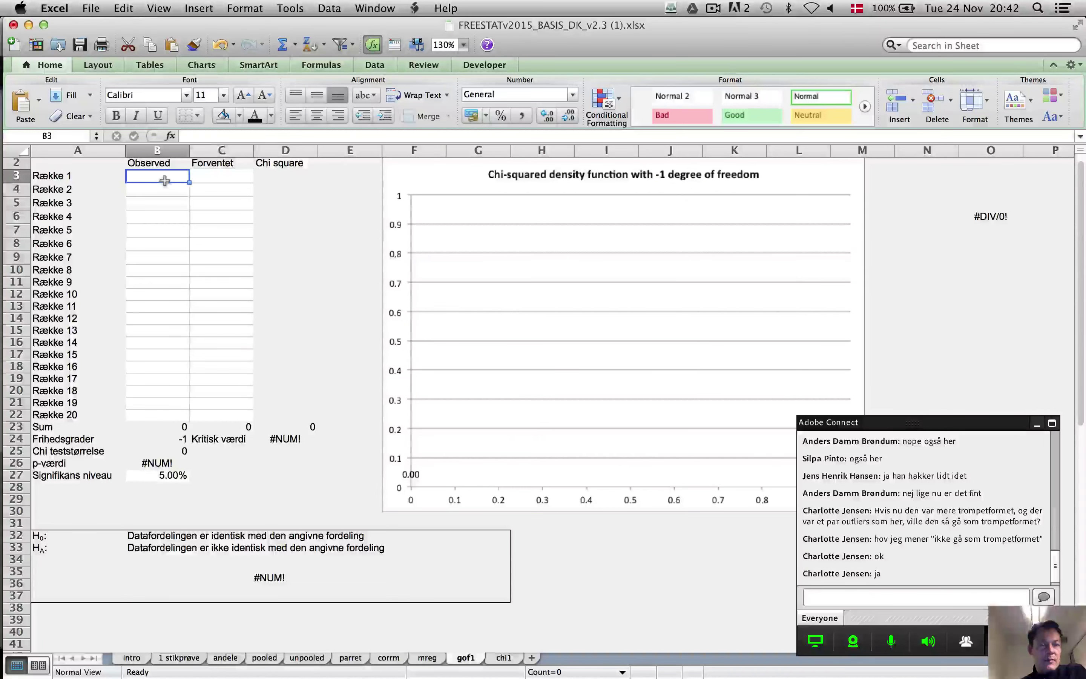
key("super+v")
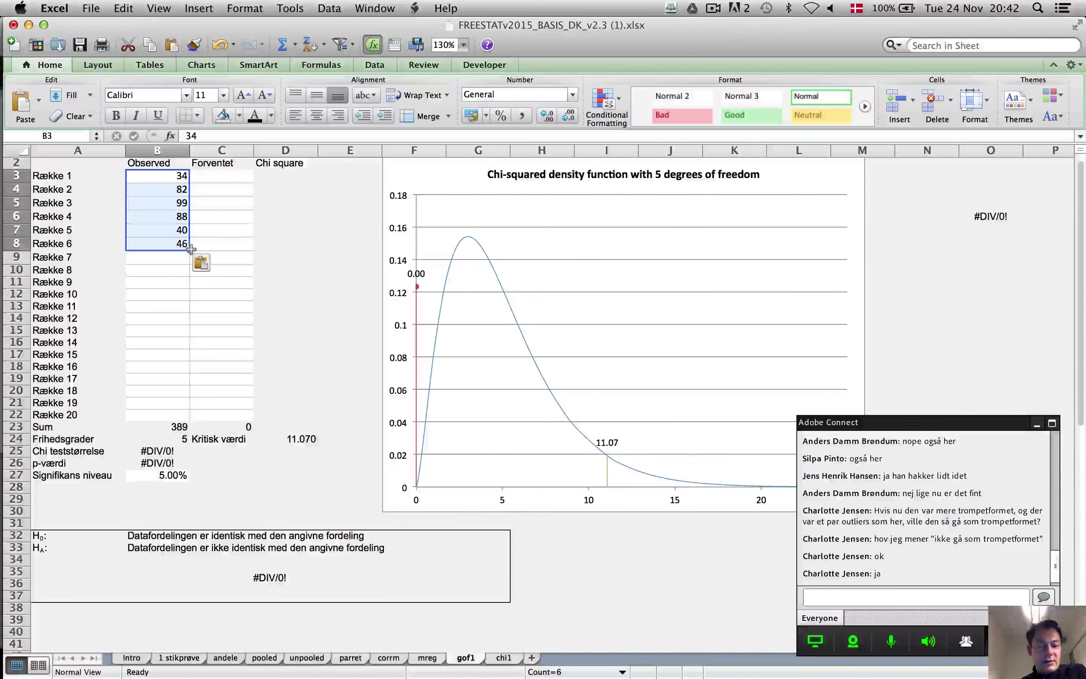
Copy the Antal personer figures including the total from Opgave 8's table in the exam PDF and create a new Excel workbook
key("super+Tab")
key("super+Tab")
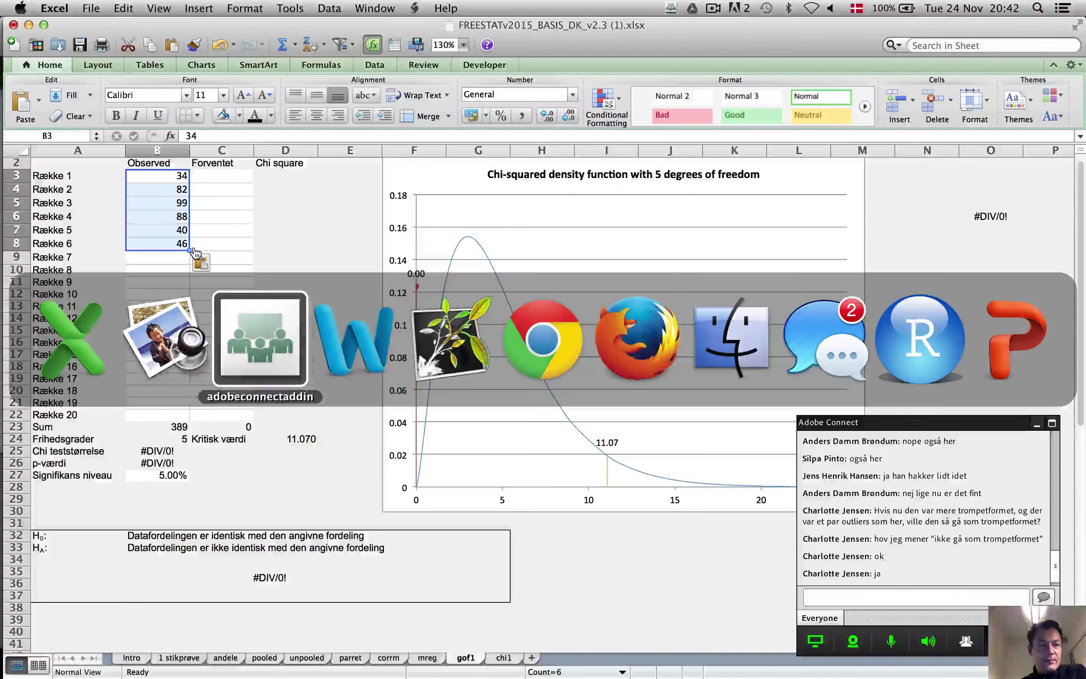
left_click(170, 333)
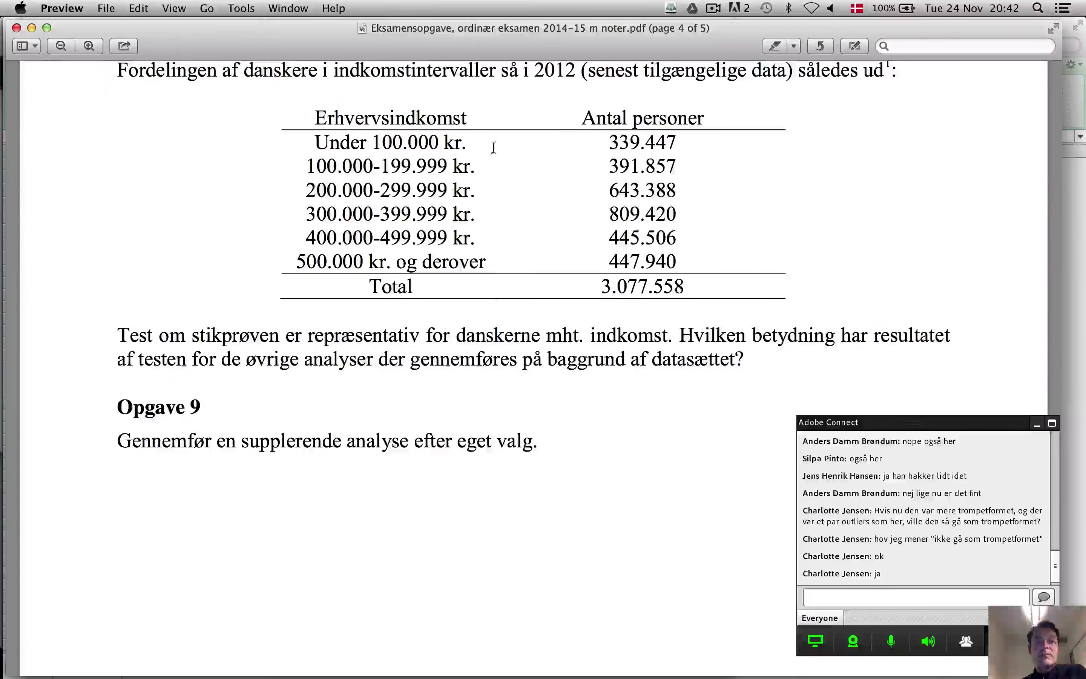
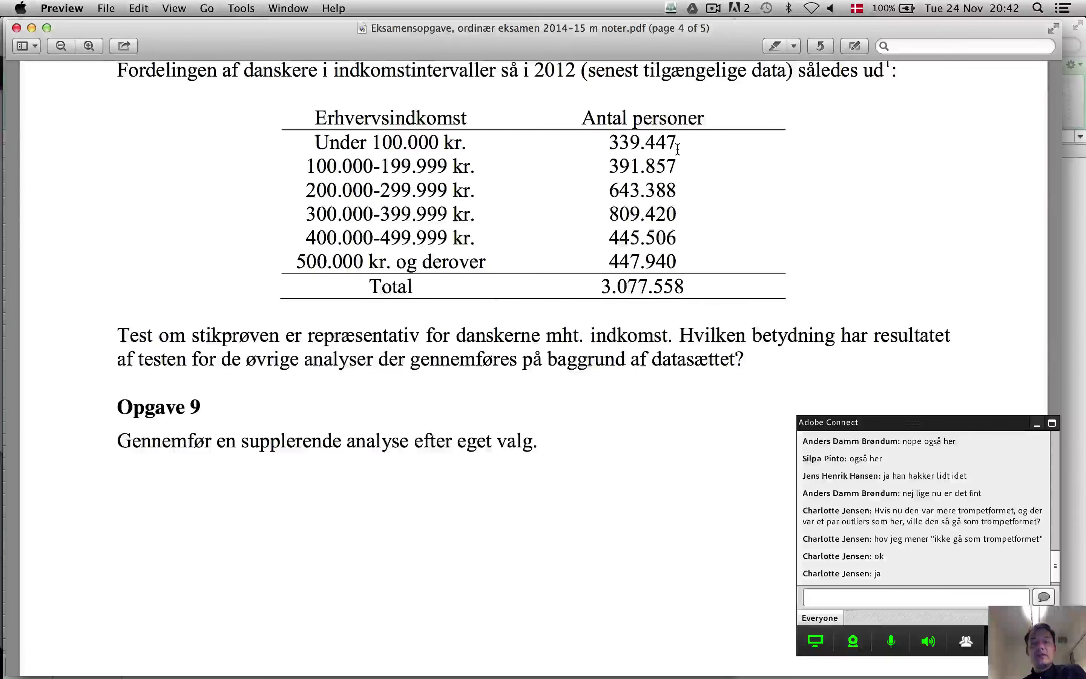
left_click_drag(609, 138, 685, 285)
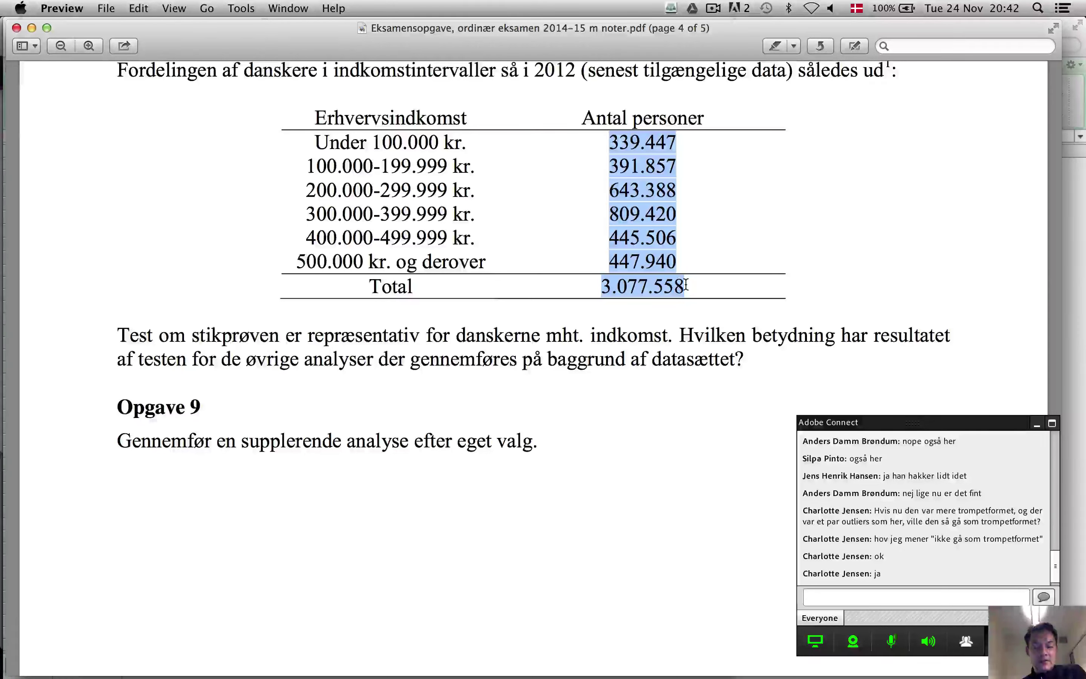
key("super+Tab")
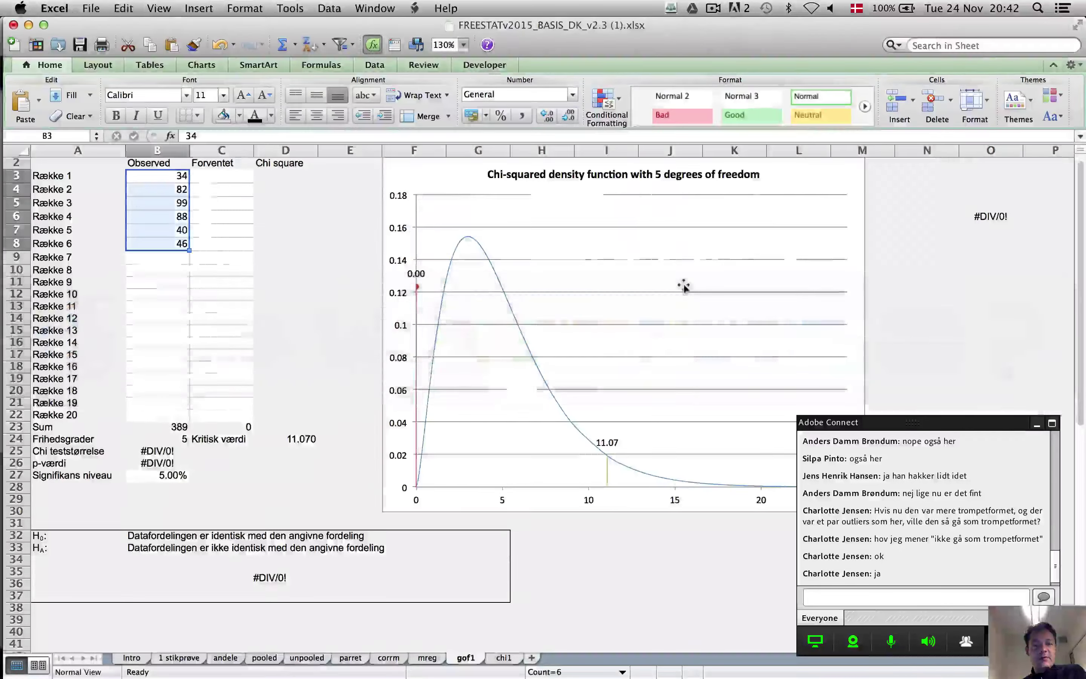
key("super+n")
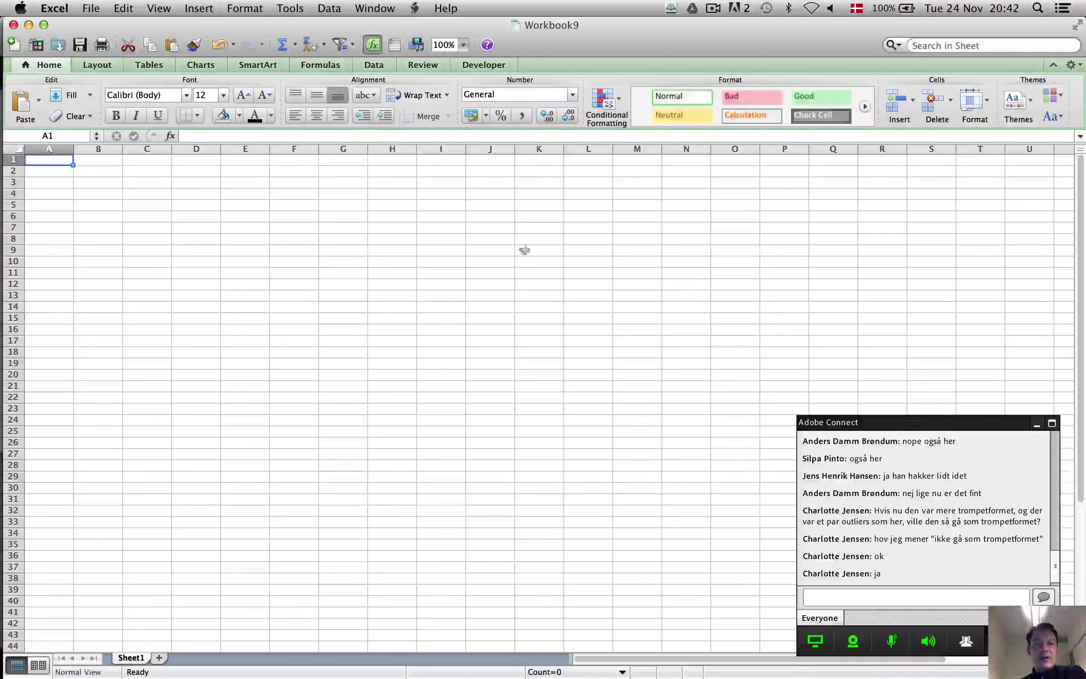
Paste the copied Antal personer figures into the blank sheet from cell A1 as plain text
key("super+v")
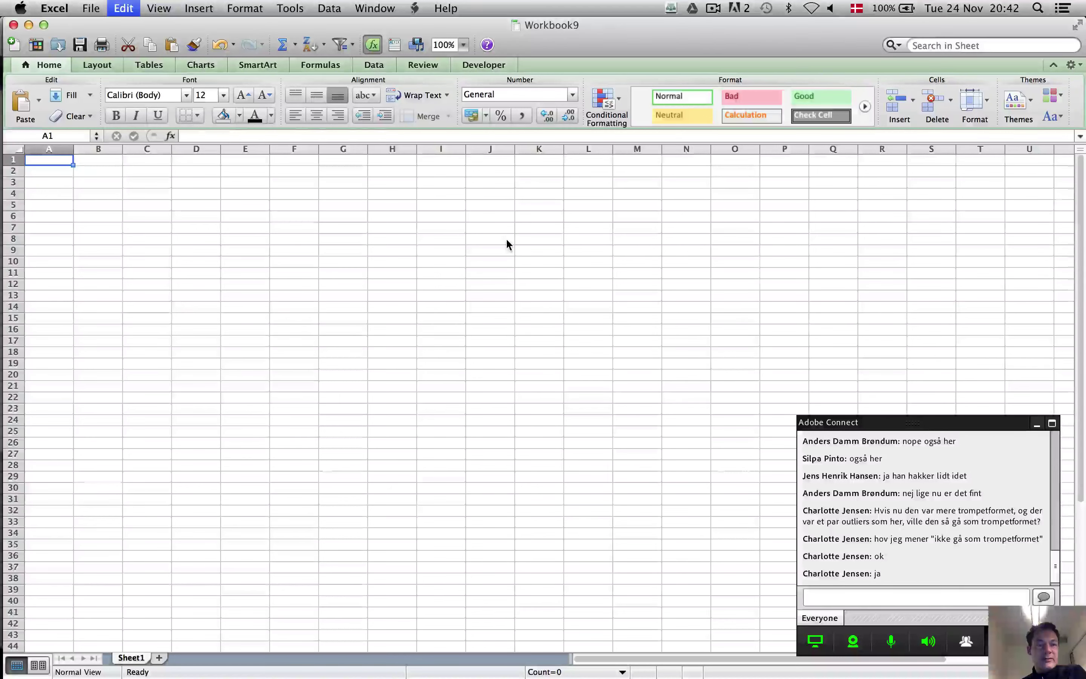
key("super+z")
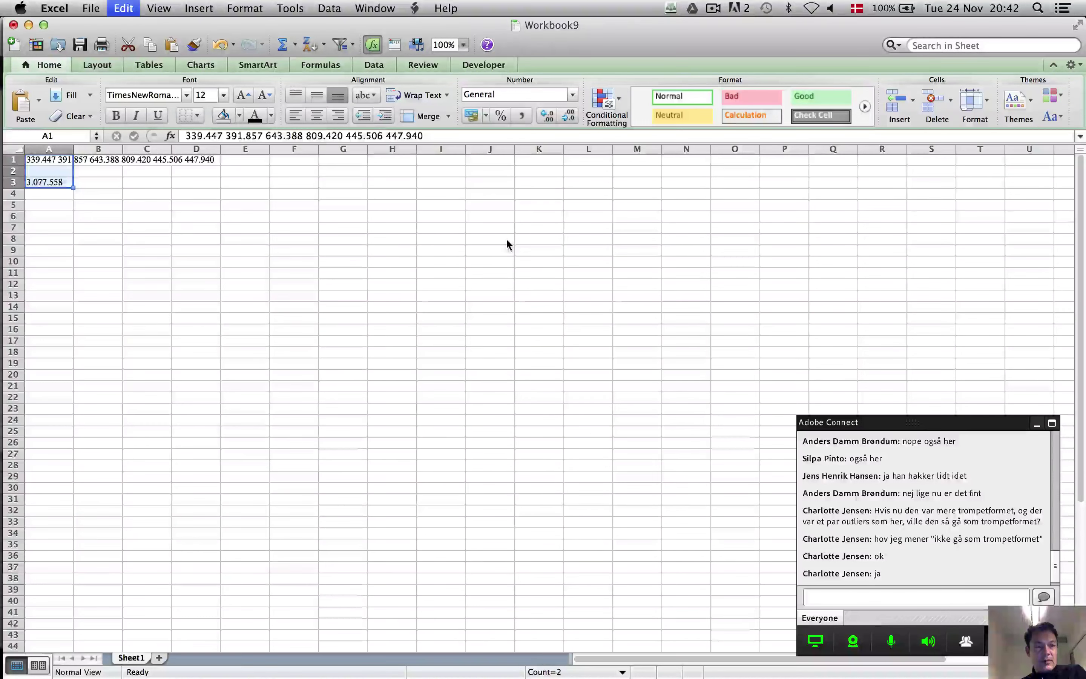
key("ctrl+super+v")
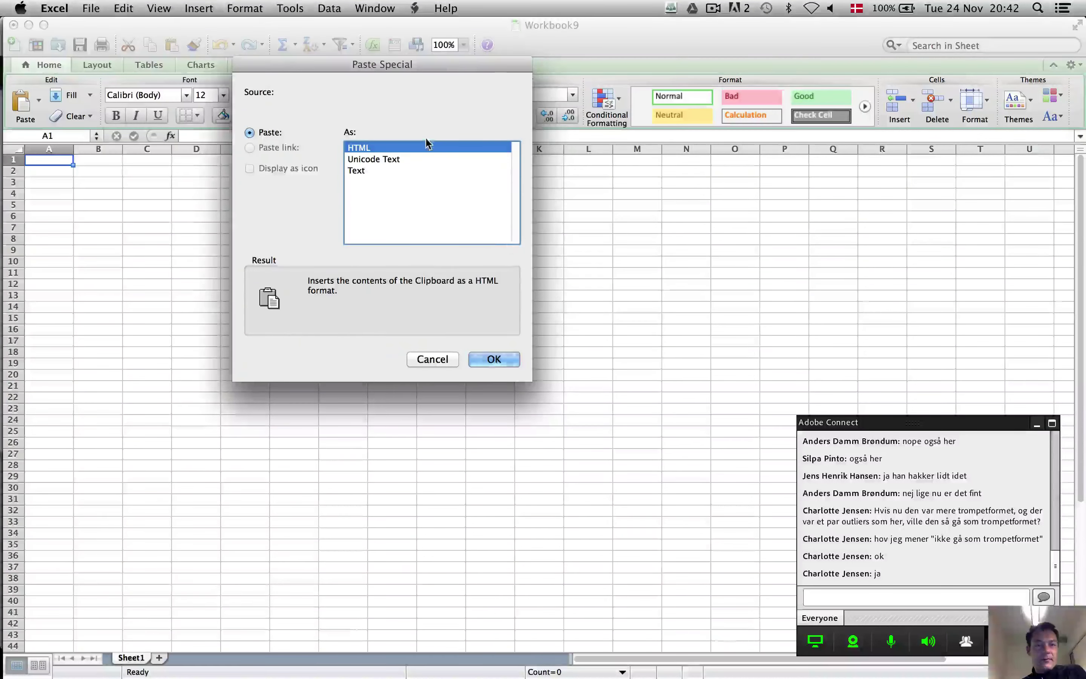
left_click(389, 169)
key("Return")
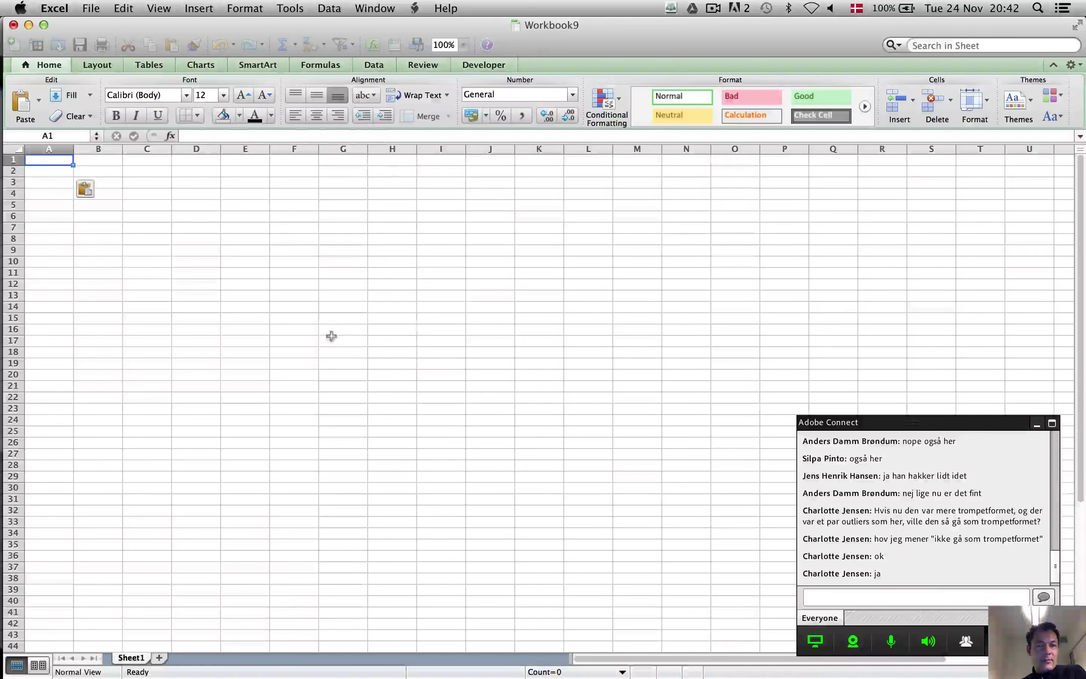
Keep only 339.447 in A1 and move the remaining figures of the string into B1
double_click(54, 160)
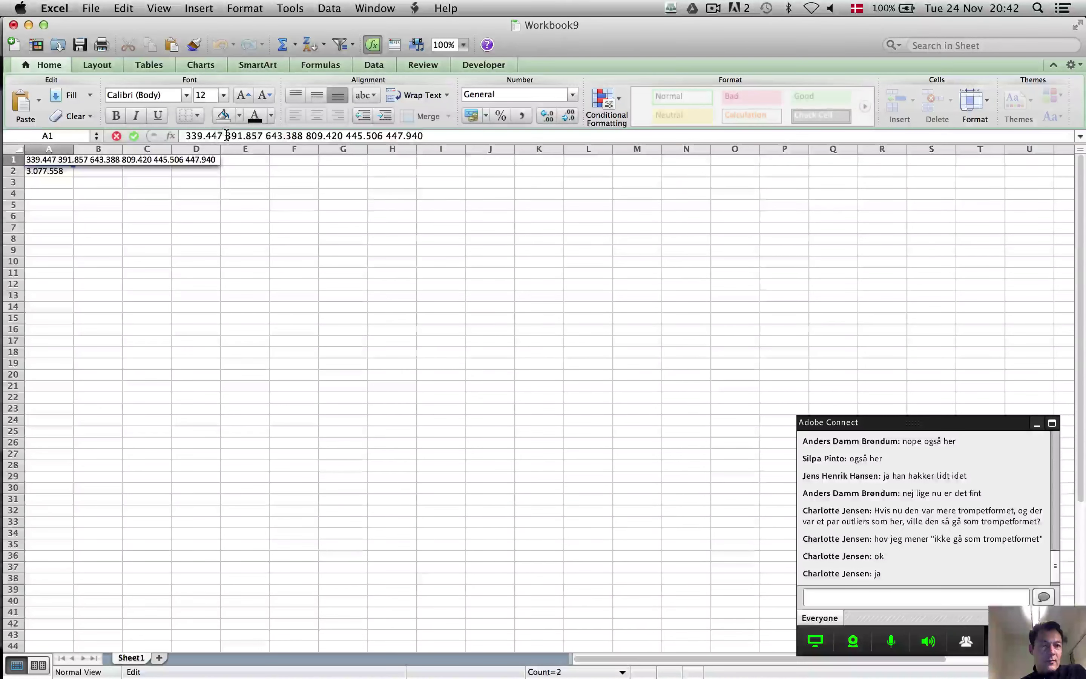
left_click_drag(226, 135, 444, 136)
key("super+x")
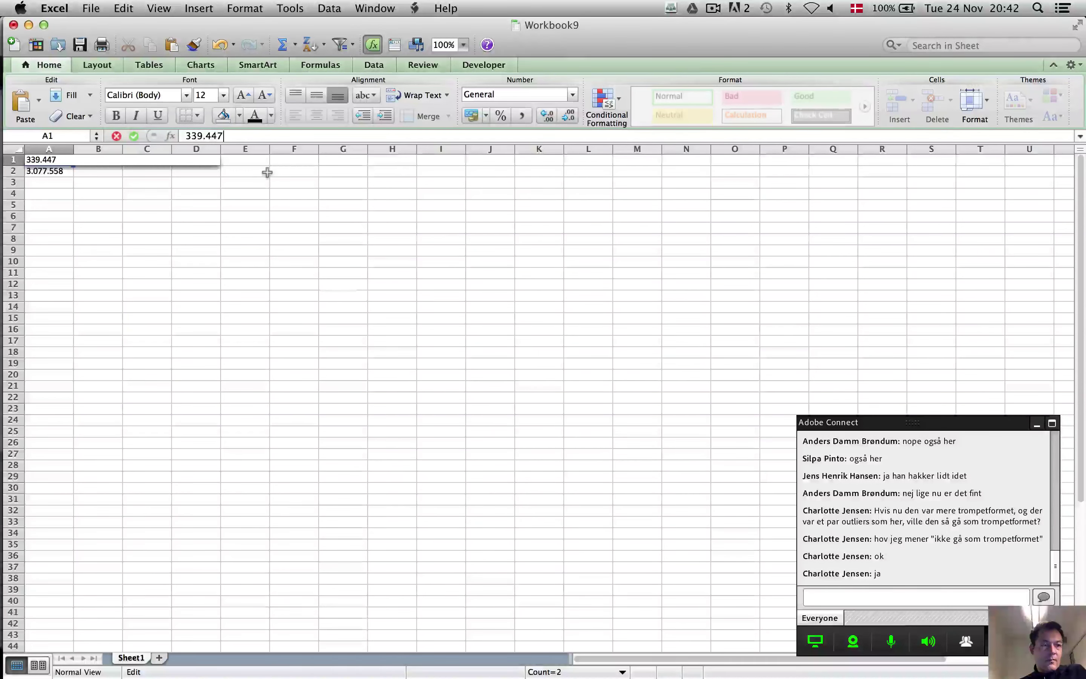
key("Return")
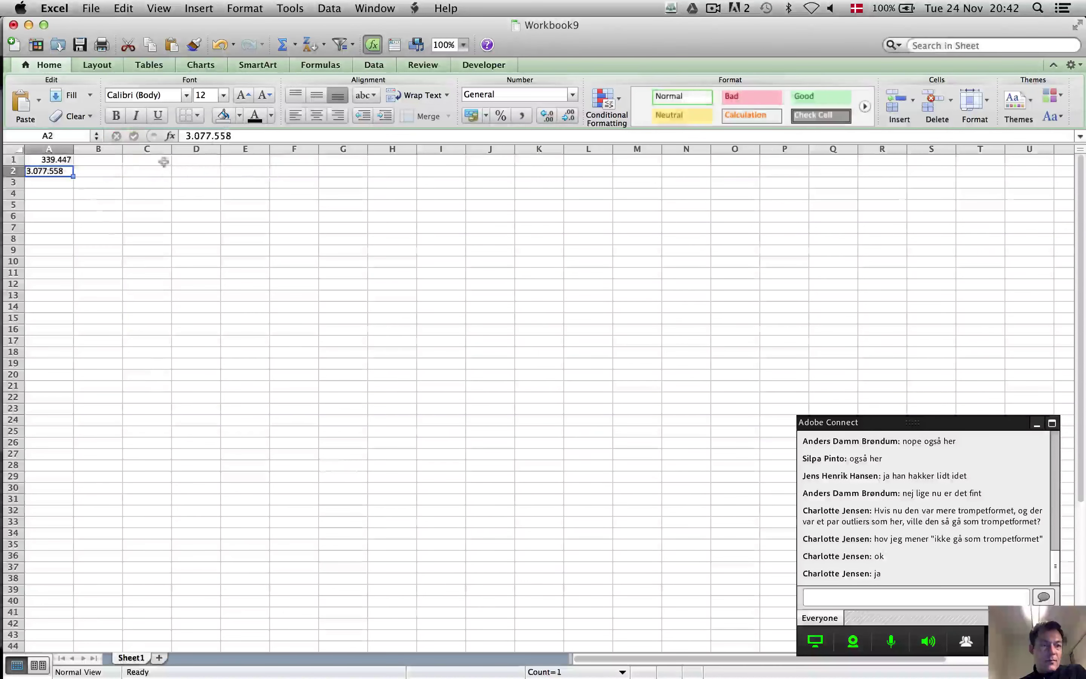
left_click(111, 162)
key("super+v")
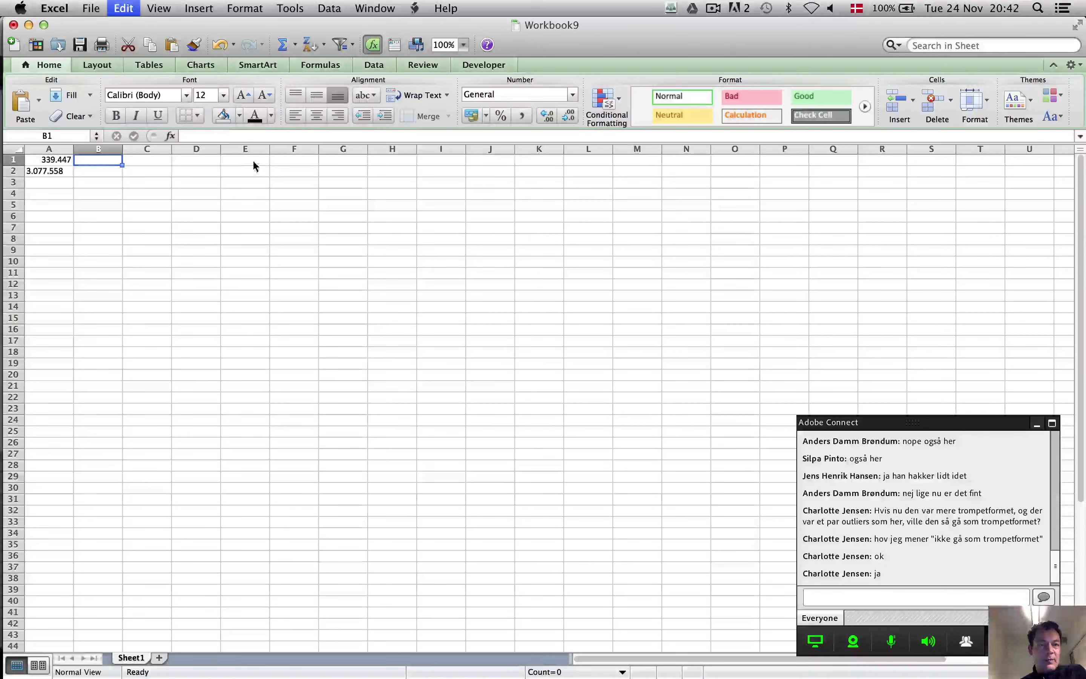
Keep only 391.857 in B1 and move the figures after it into C1
left_click(224, 136)
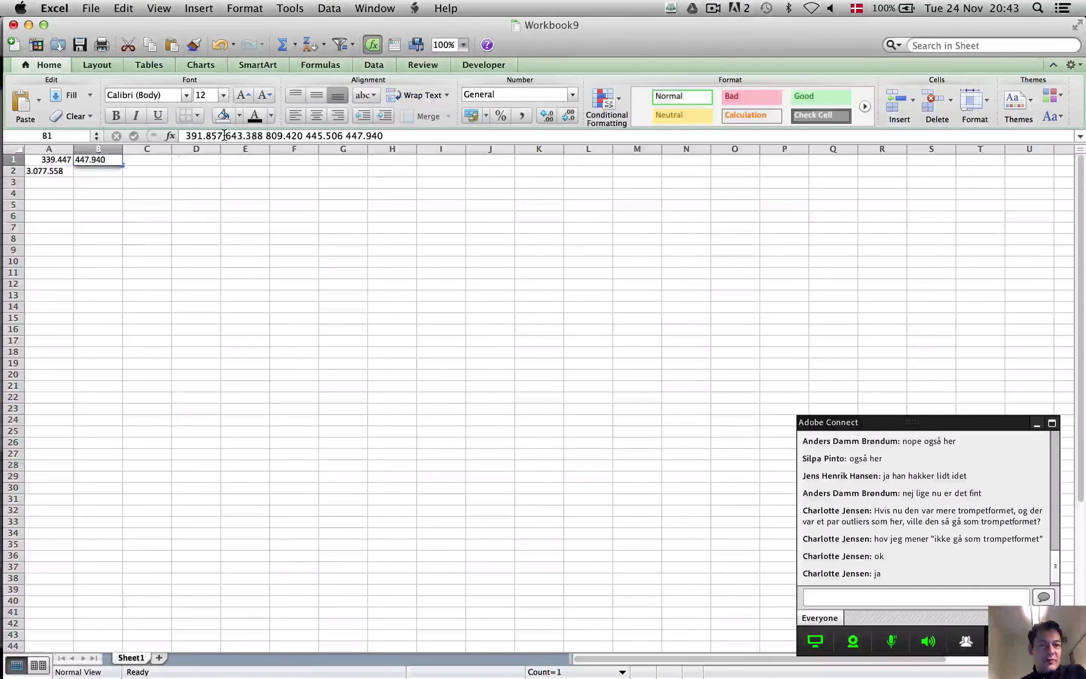
left_click_drag(224, 136, 408, 131)
key("BackSpace")
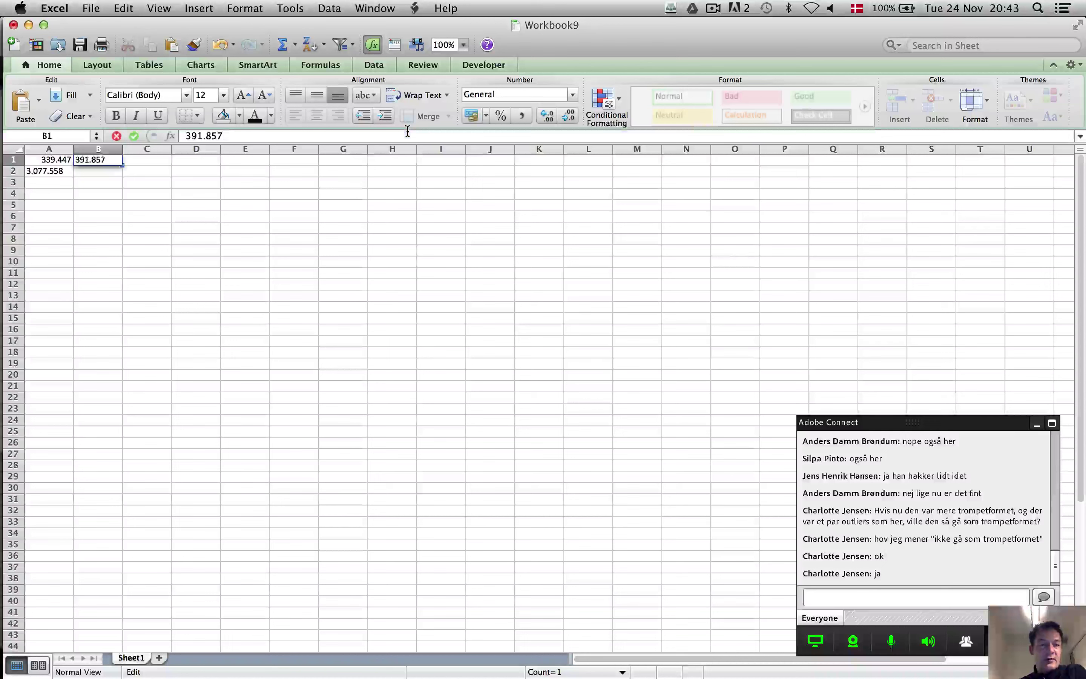
key("Tab")
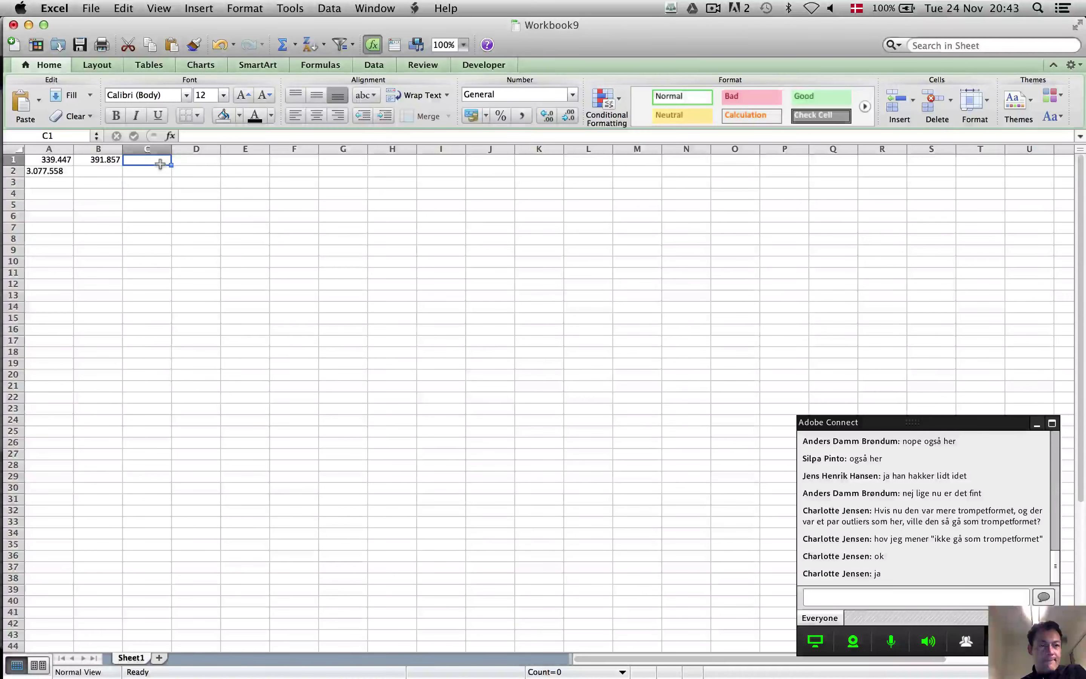
key("super+v")
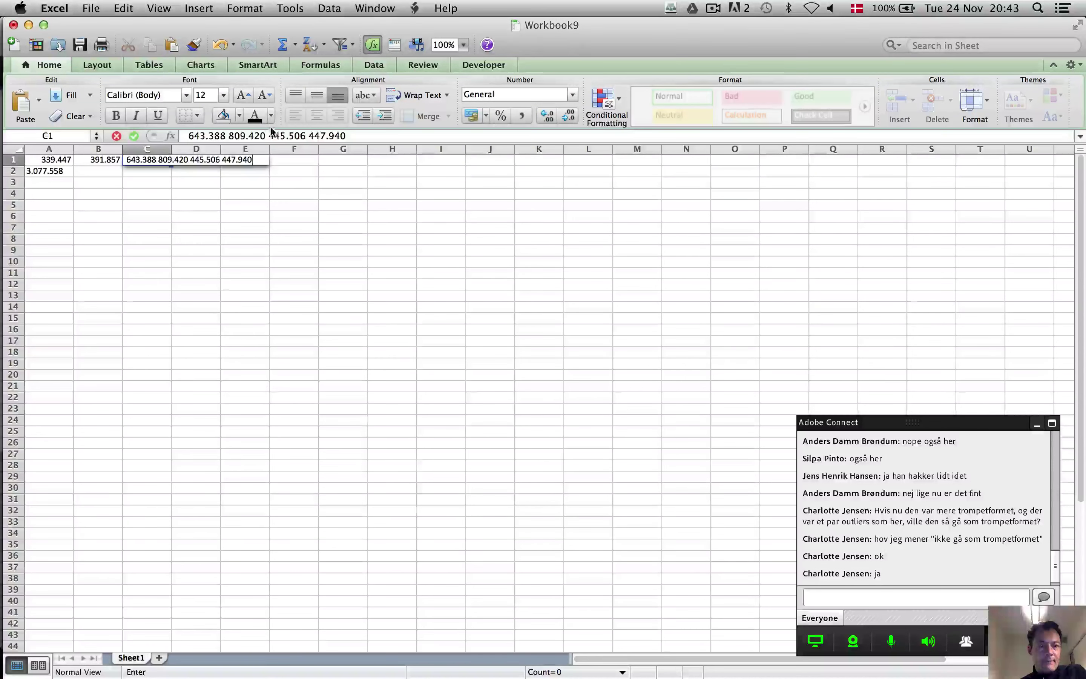
Keep only 643.388 in C1 and move the figures after it into D1
left_click_drag(227, 135, 399, 136)
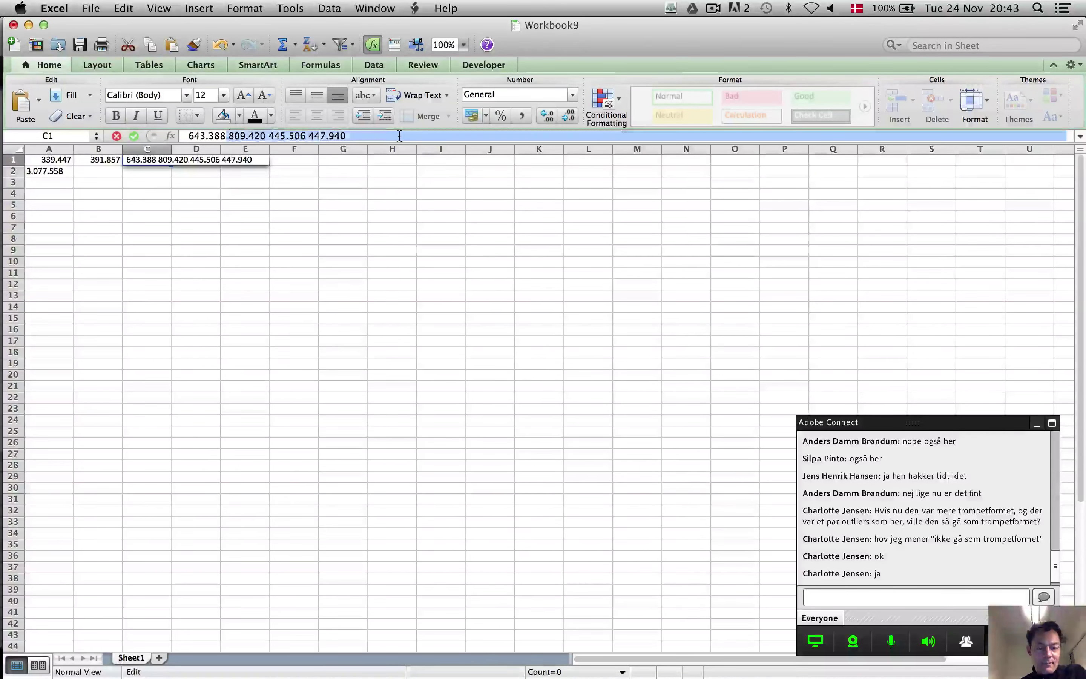
key("super+x")
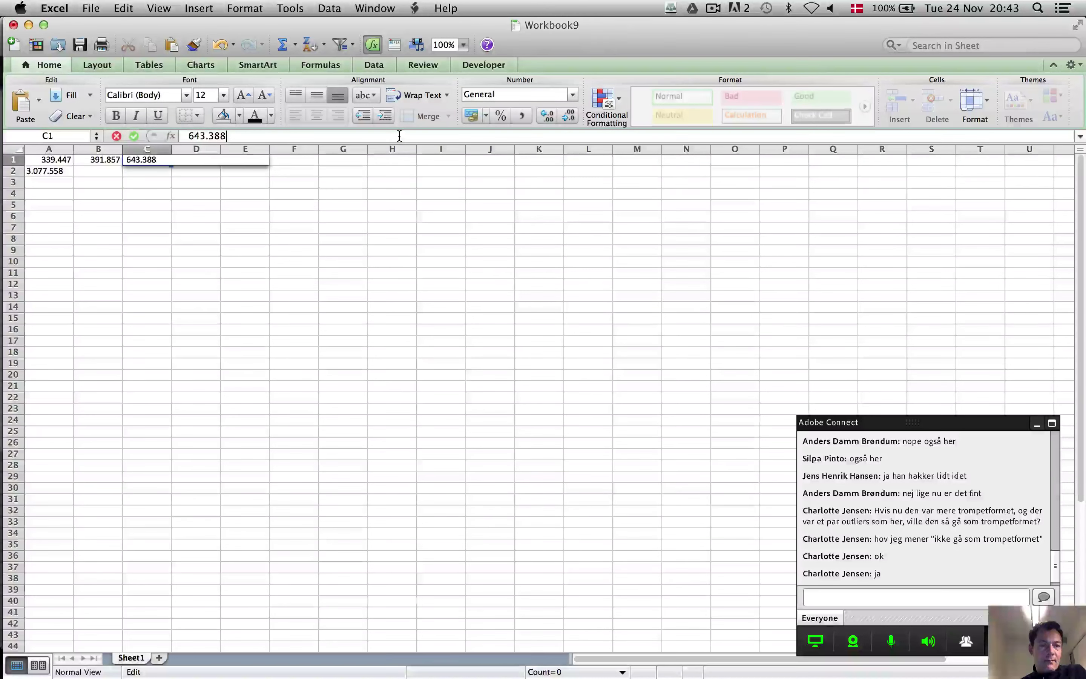
key("Return")
left_click(206, 162)
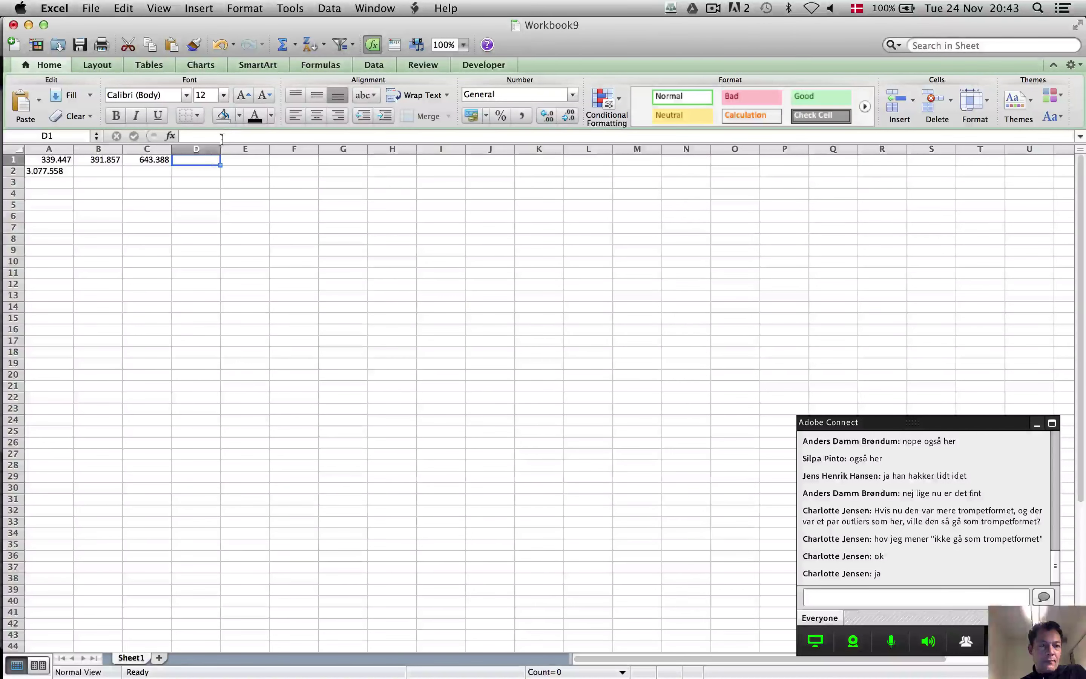
key("super+v")
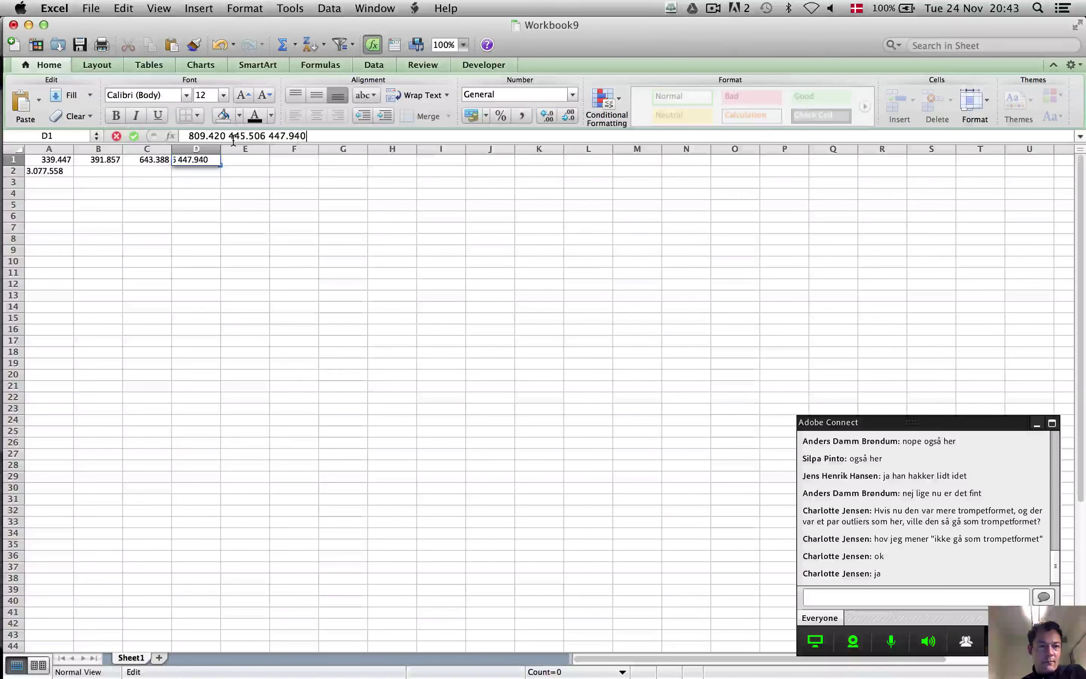
Keep only 809.420 in D1 and move the last two figures into E1
left_click_drag(226, 136, 425, 132)
key("super+x")
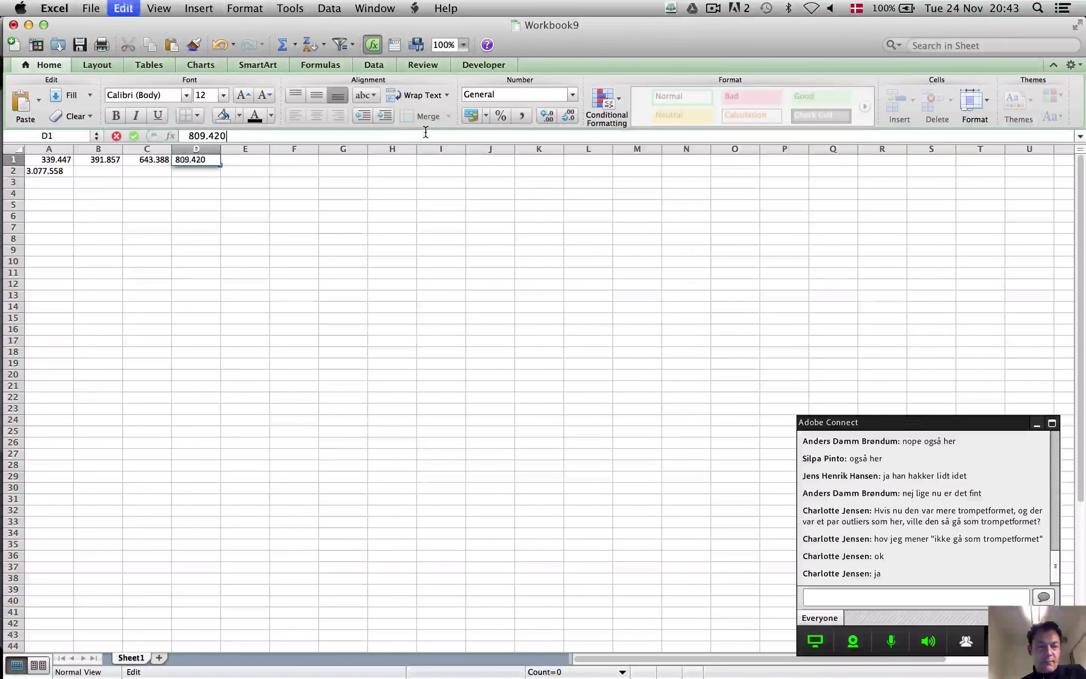
key("Tab")
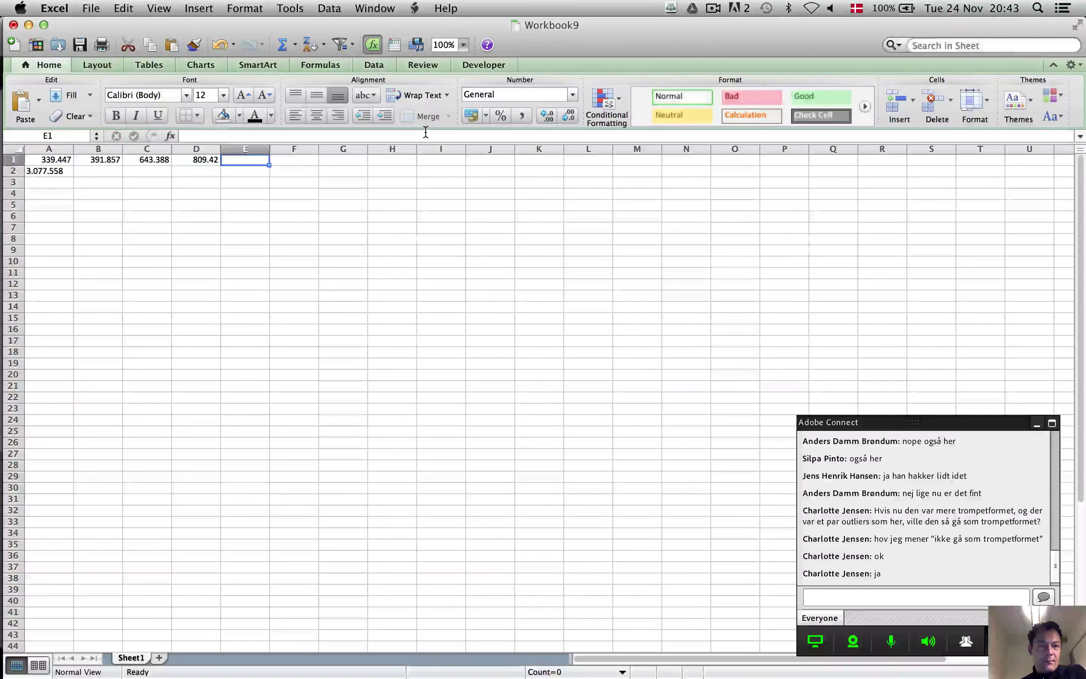
key("super+v")
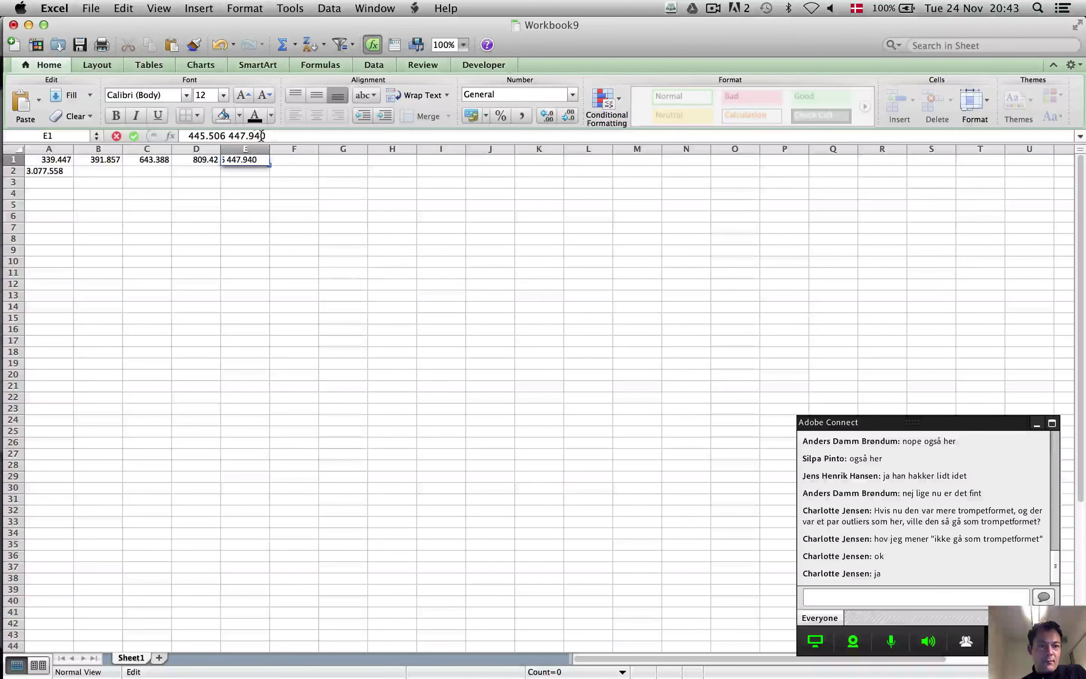
Keep only 445.506 in E1 and place the final figure, 447.940, in F1
left_click_drag(229, 135, 297, 131)
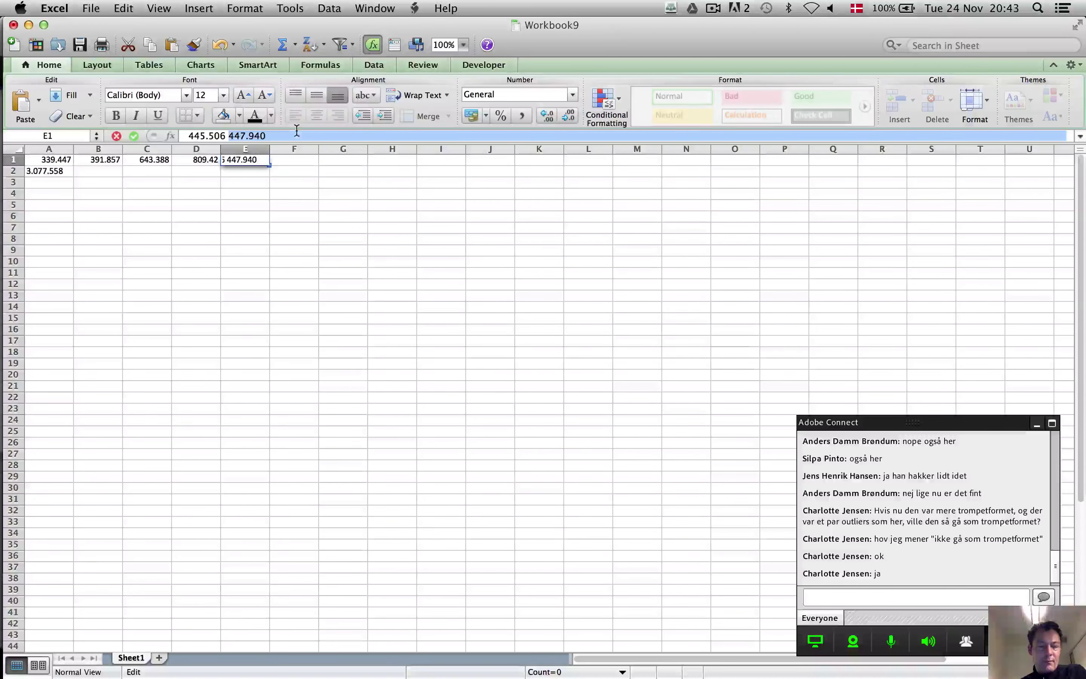
key("BackSpace")
key("Tab")
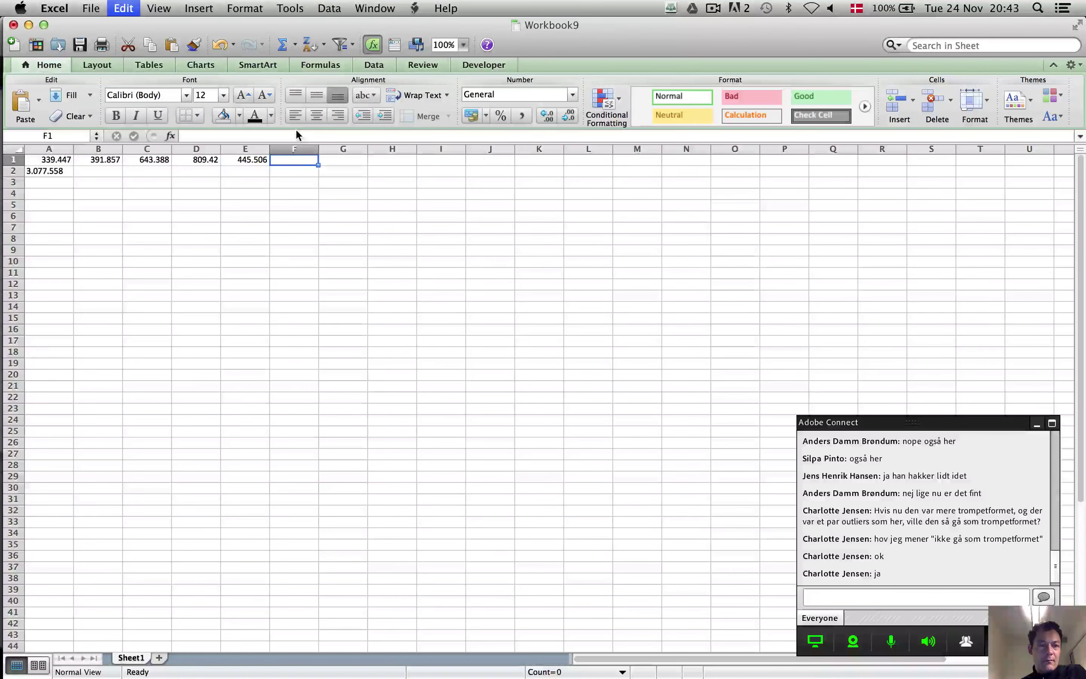
key("super+v")
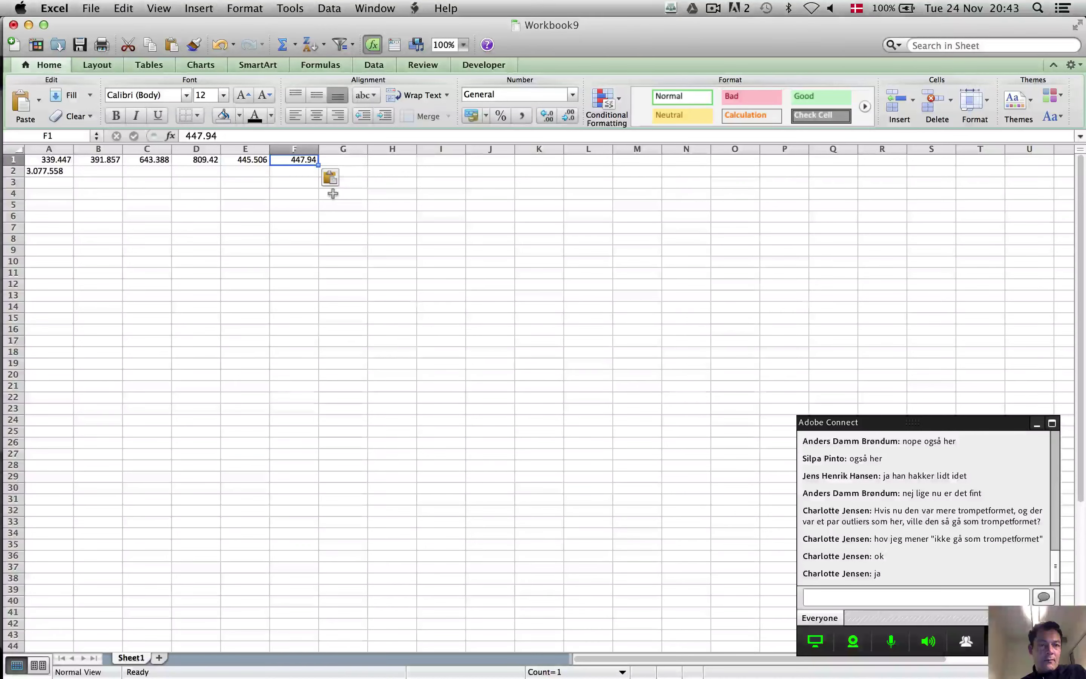
Check the Antal personer figures in the exam PDF and try to re-enter F1 as 447.940 with its trailing zero
key("super+Tab")
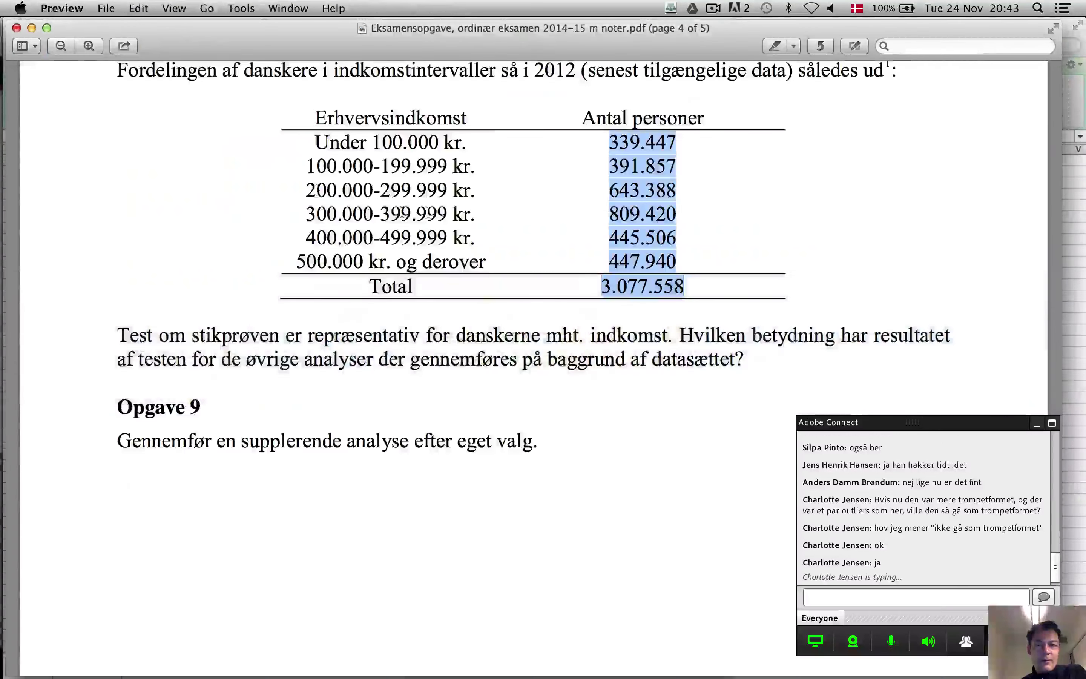
key("super+Tab")
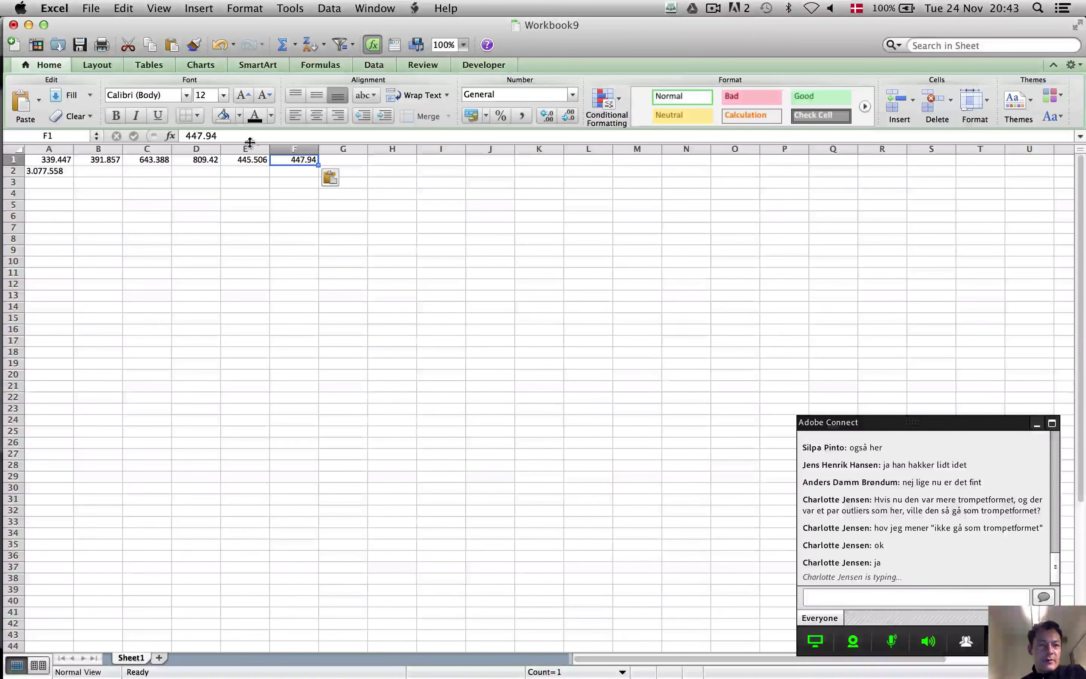
left_click(251, 131)
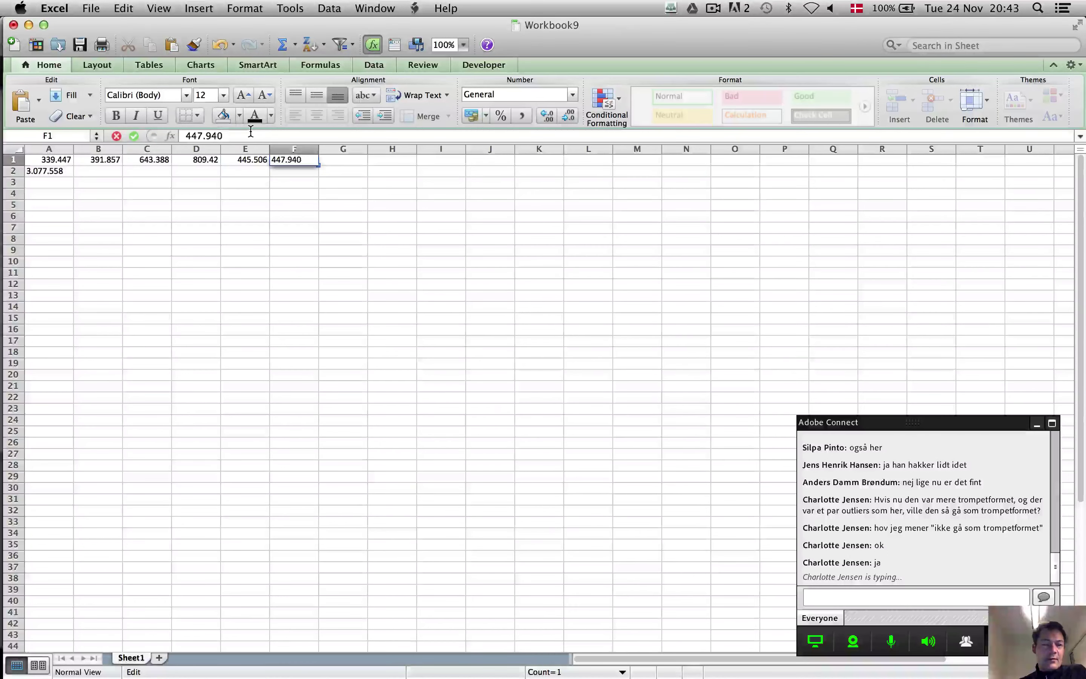
key("Return")
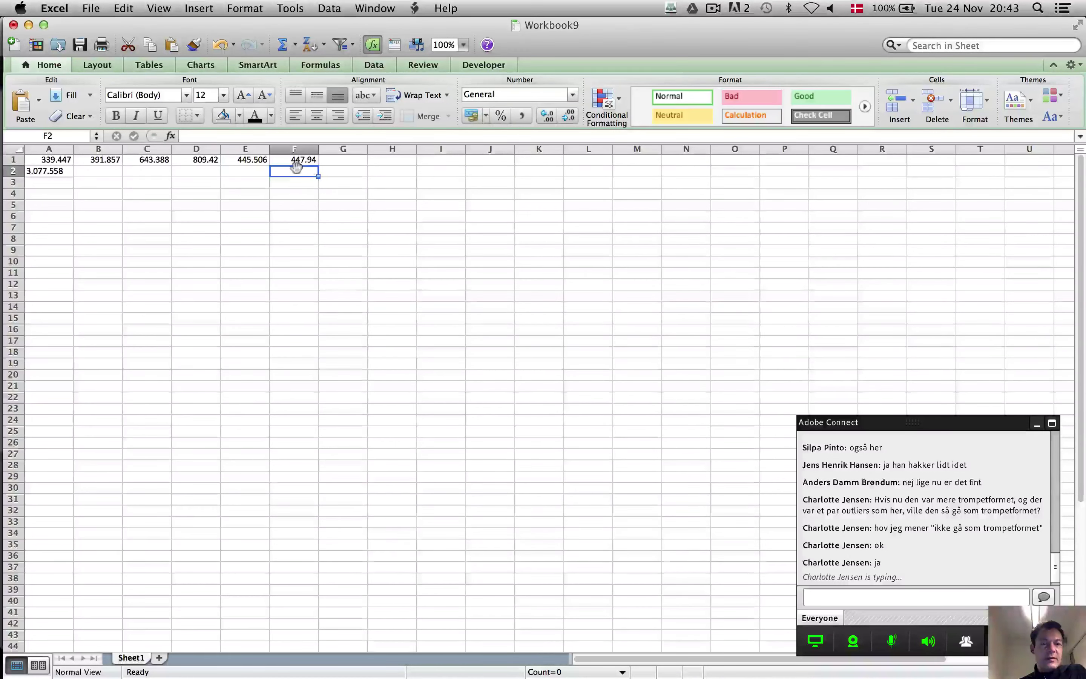
Change F1 to 447940 by removing the thousands point and adding the missing trailing zero
left_click(301, 160)
left_click(243, 136)
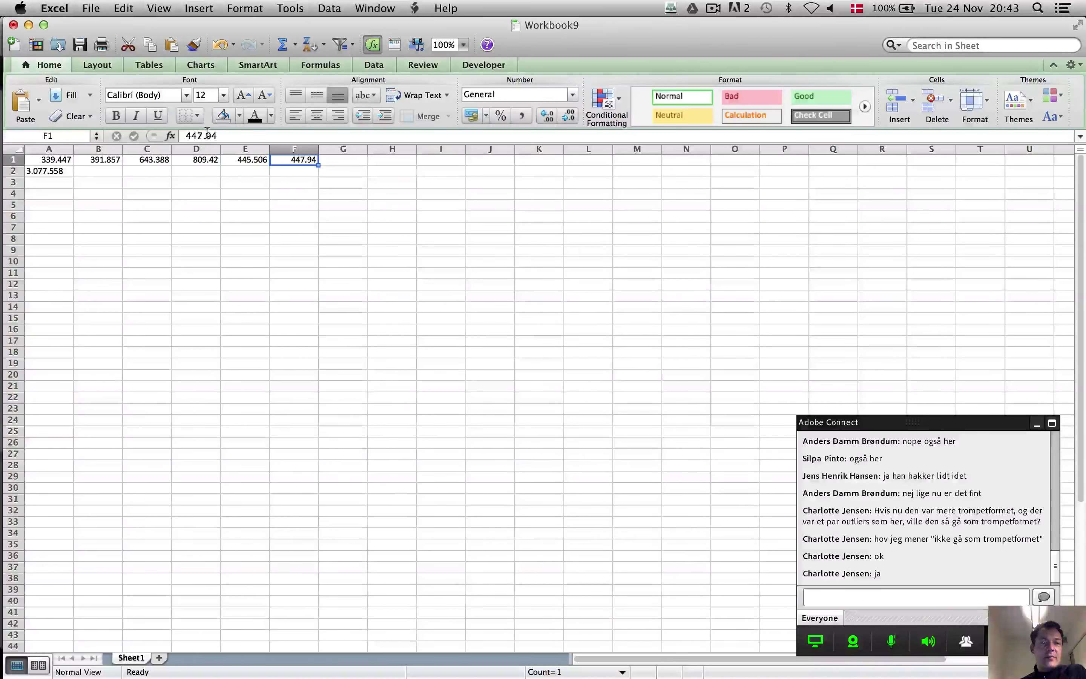
key("Left")
key("Left")
key("BackSpace")
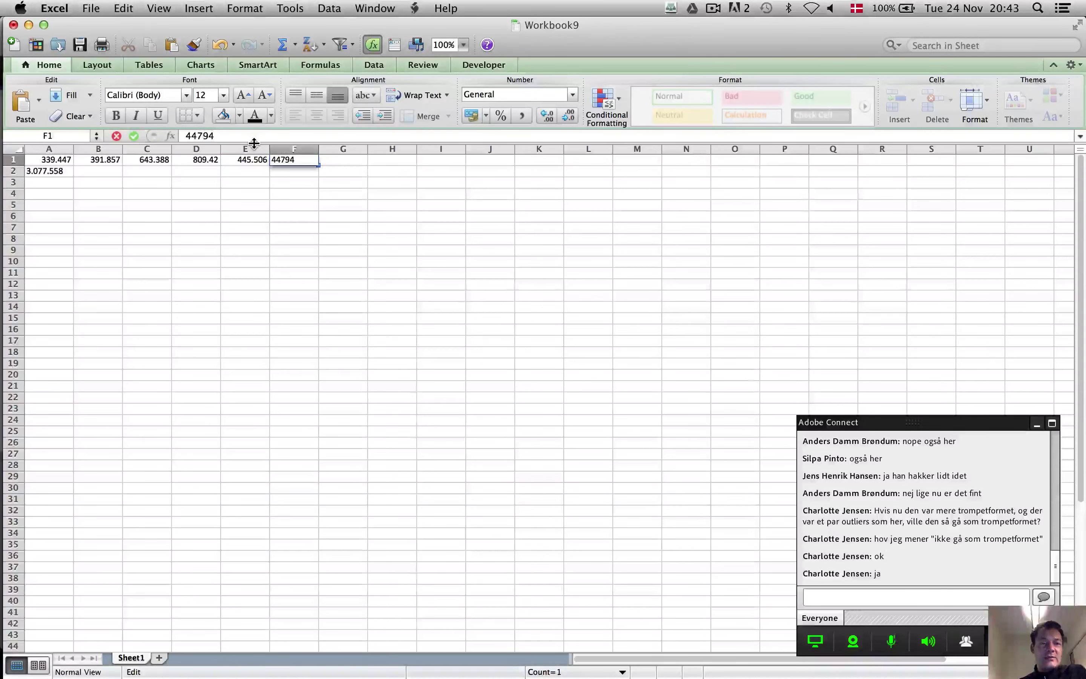
key("Right")
key("Right")
type("0")
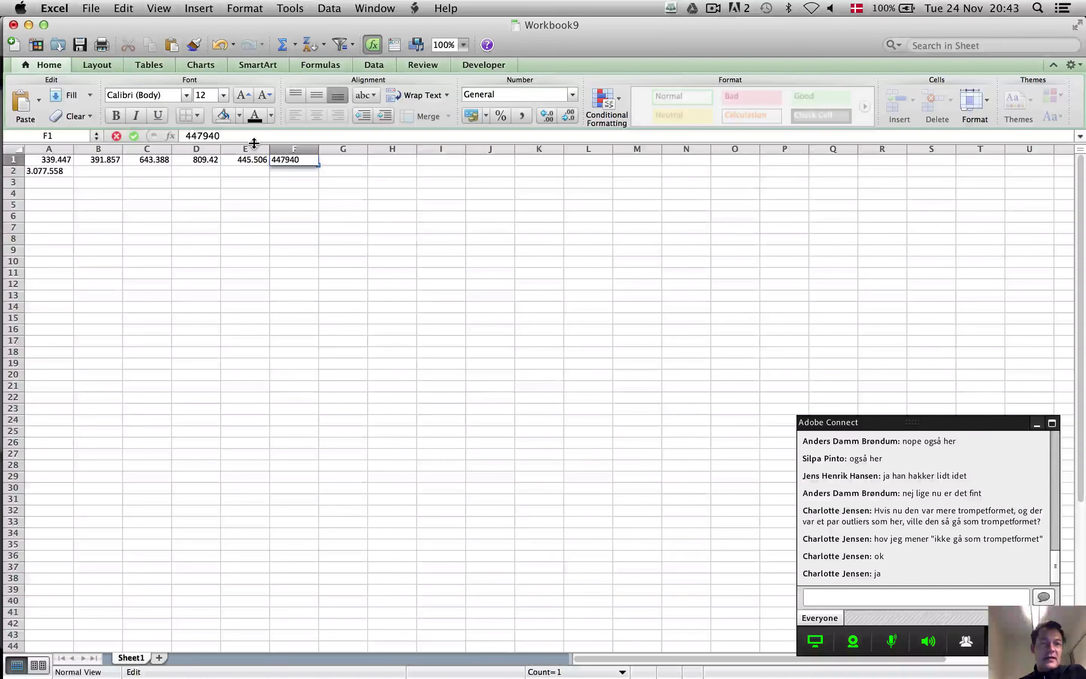
key("Return")
Correct E1 to 445506 and D1 to 809420, without thousands points
left_click(254, 160)
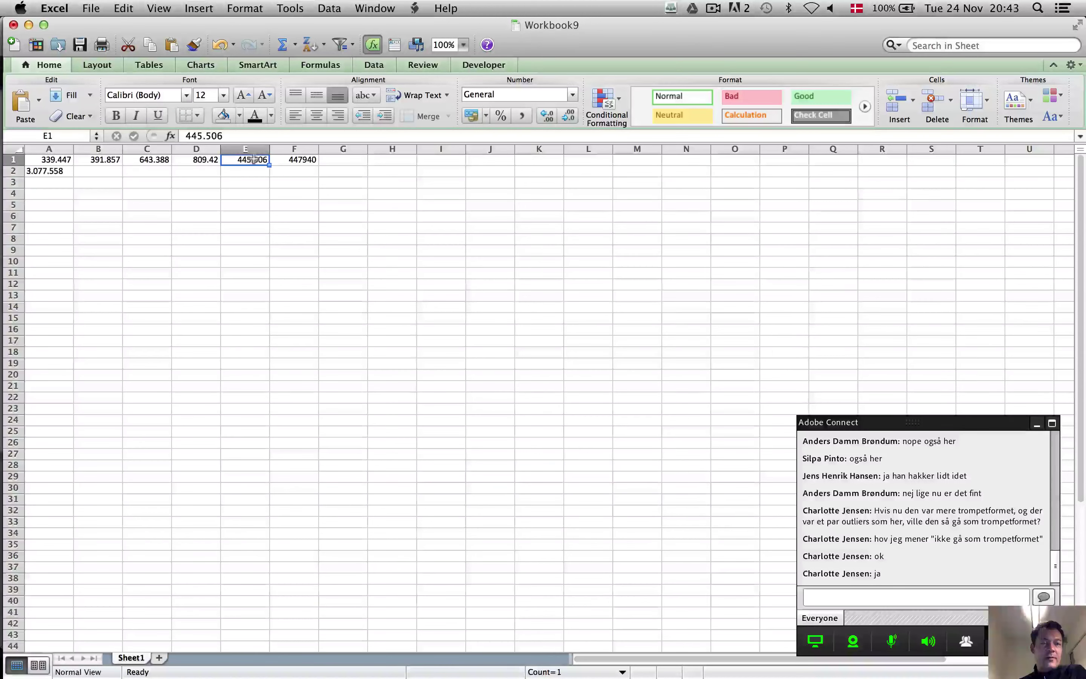
left_click(208, 136)
key("BackSpace")
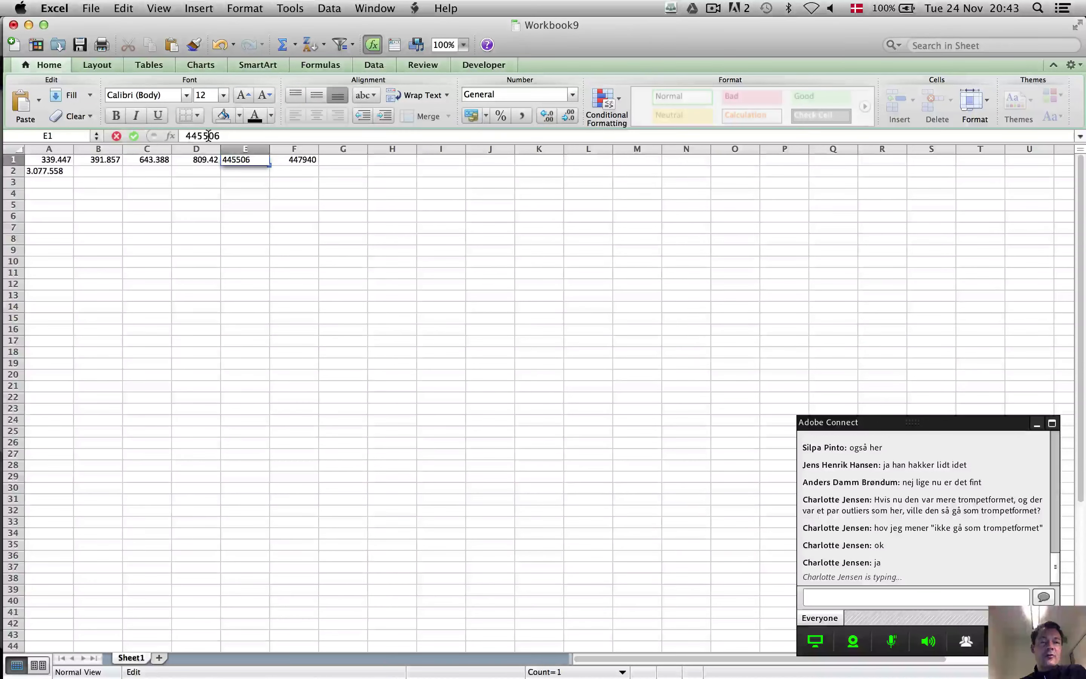
key("Return")
double_click(207, 160)
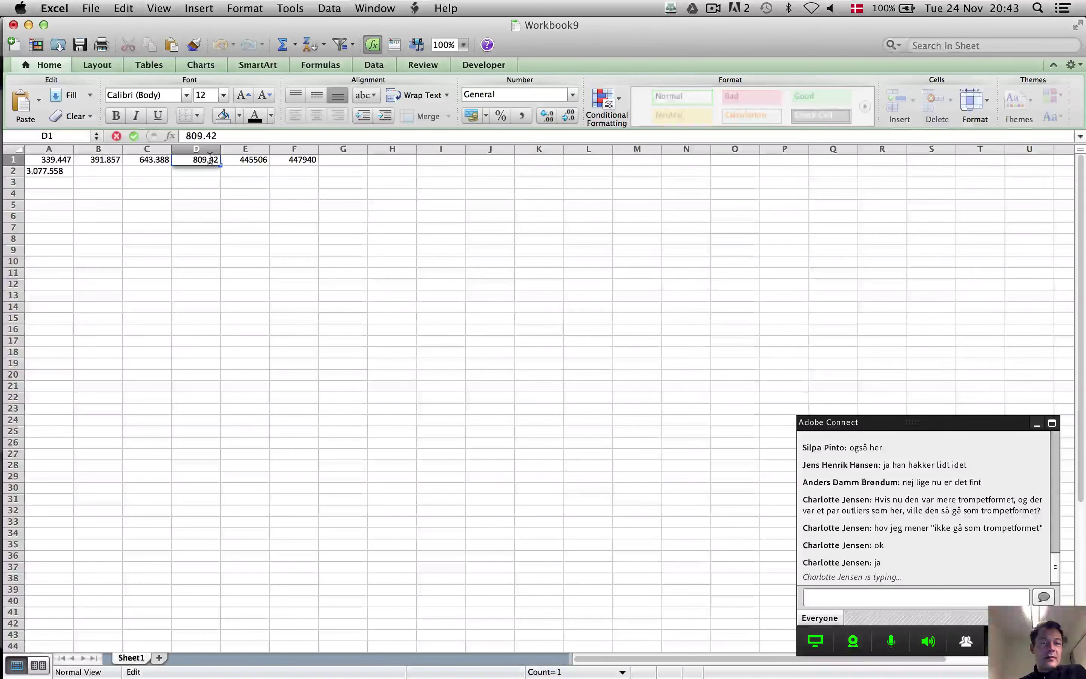
key("BackSpace")
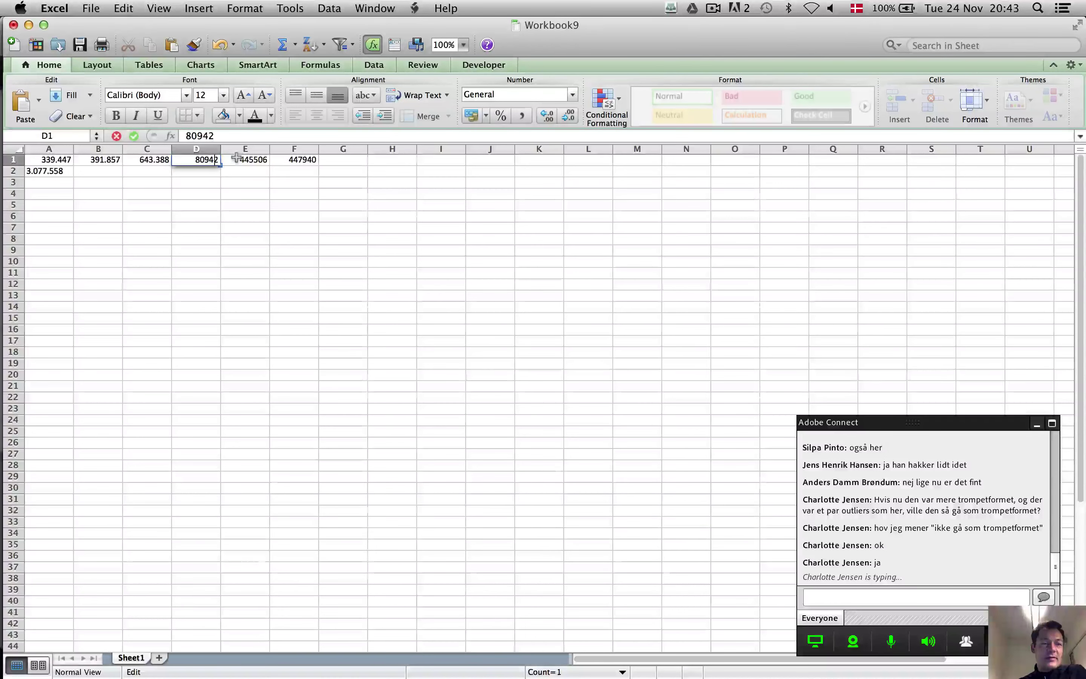
type("0")
key("Return")
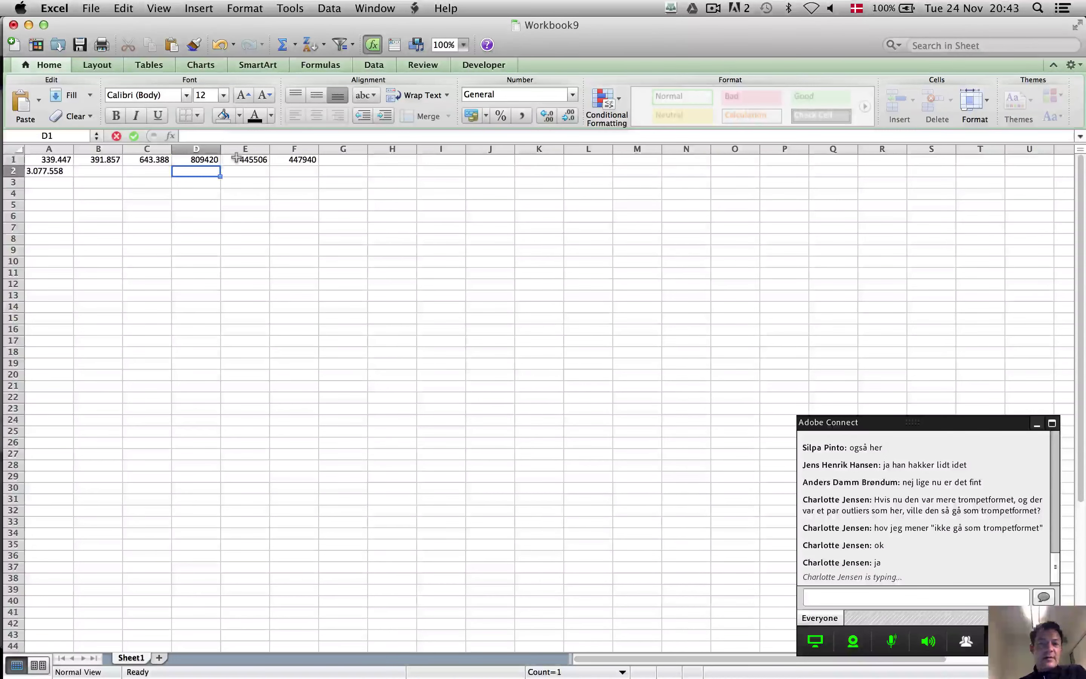
Remove the thousands points from C1, B1 and A1 so they hold 643388, 391857 and 339447
double_click(153, 160)
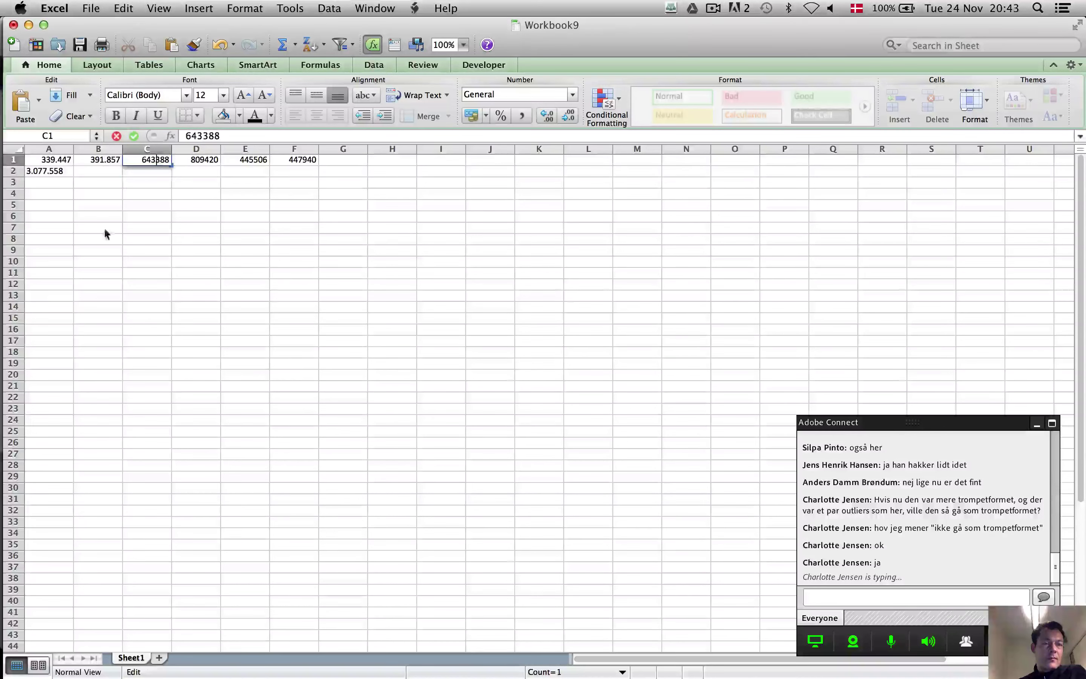
key("Return")
double_click(105, 160)
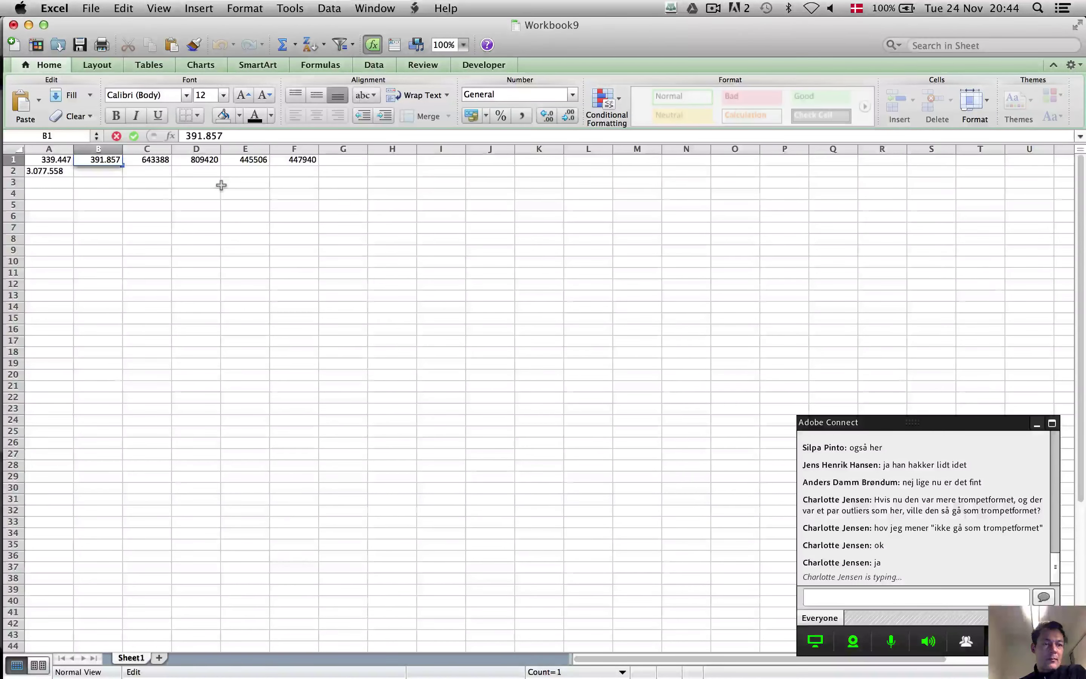
key("BackSpace")
key("Return")
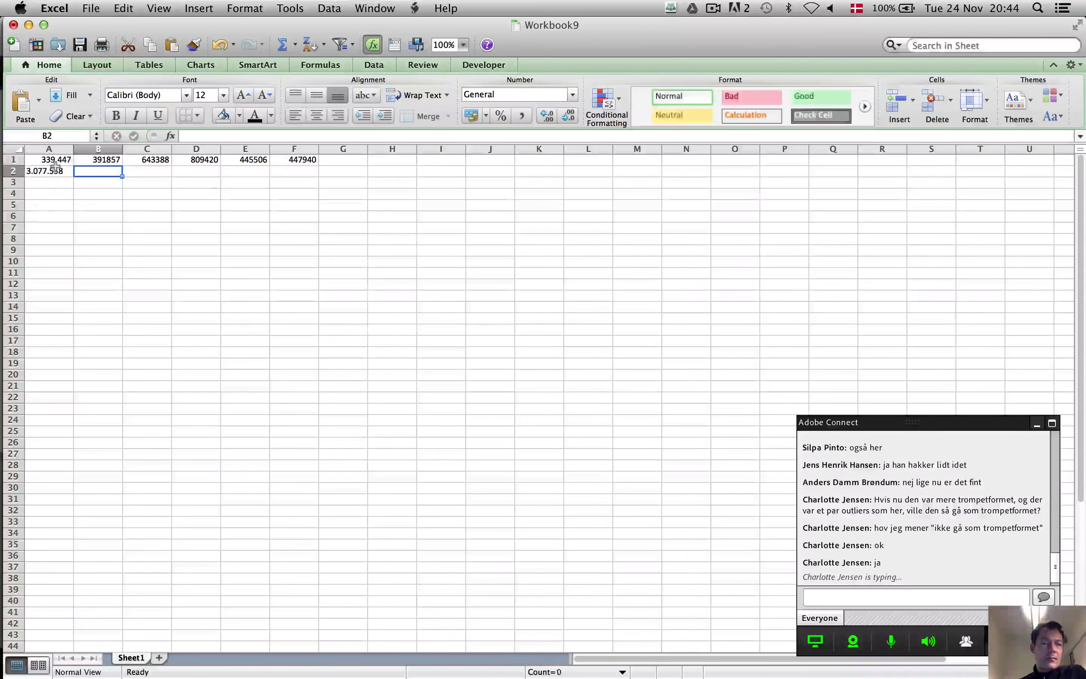
double_click(49, 159)
key("BackSpace")
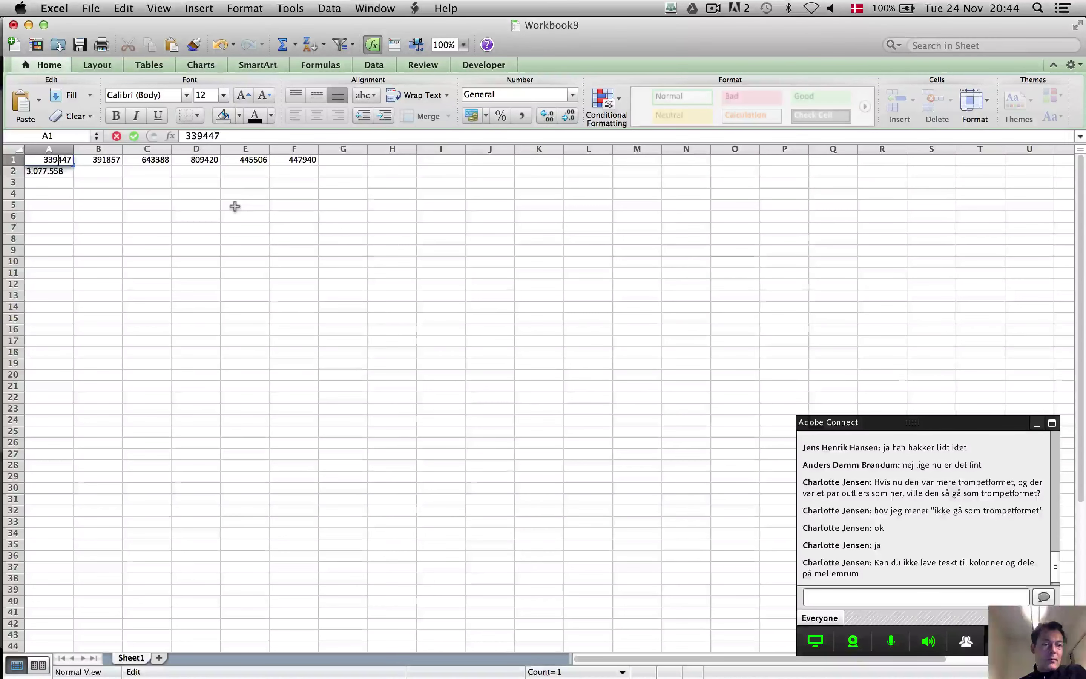
key("Return")
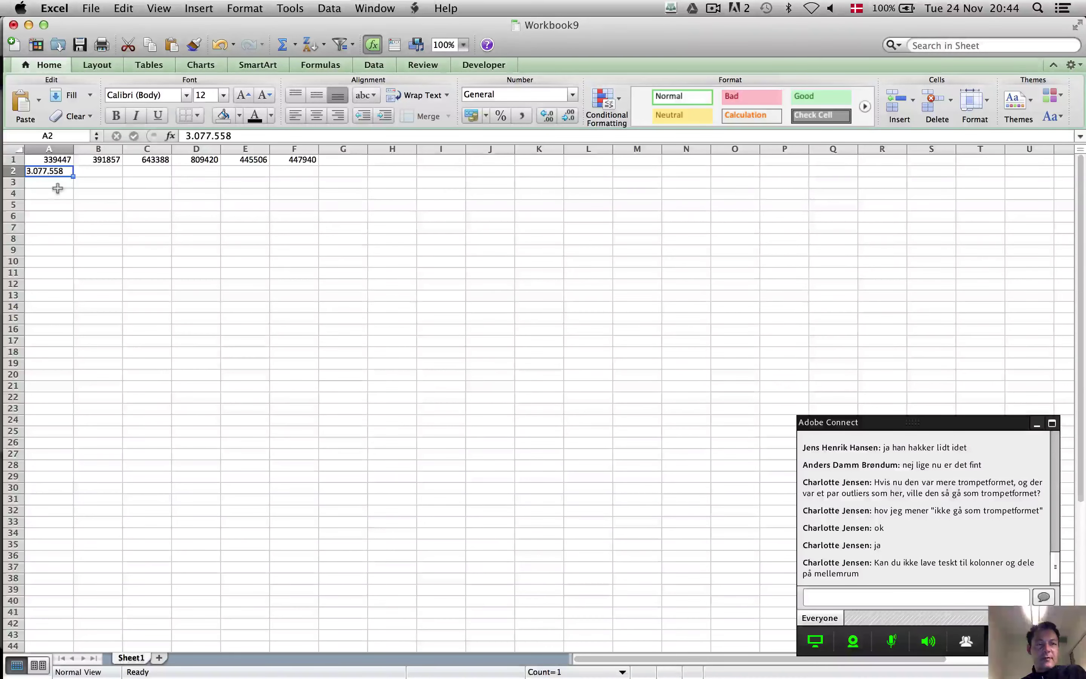
Remove both thousands points from the total in A2 so it holds 3077558
double_click(54, 171)
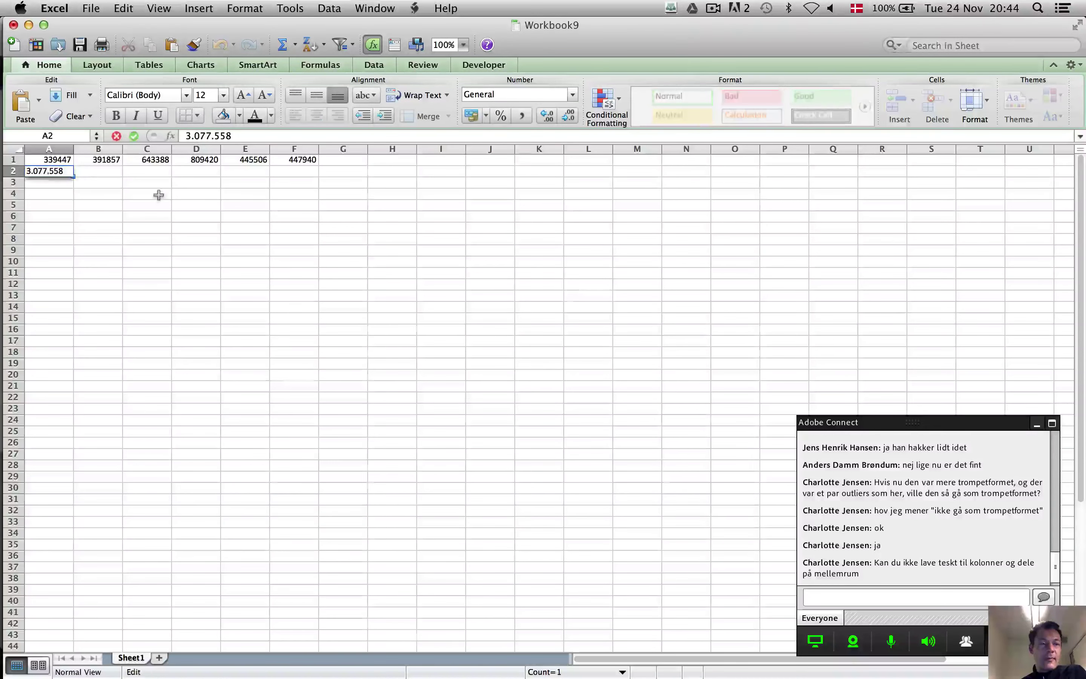
key("BackSpace")
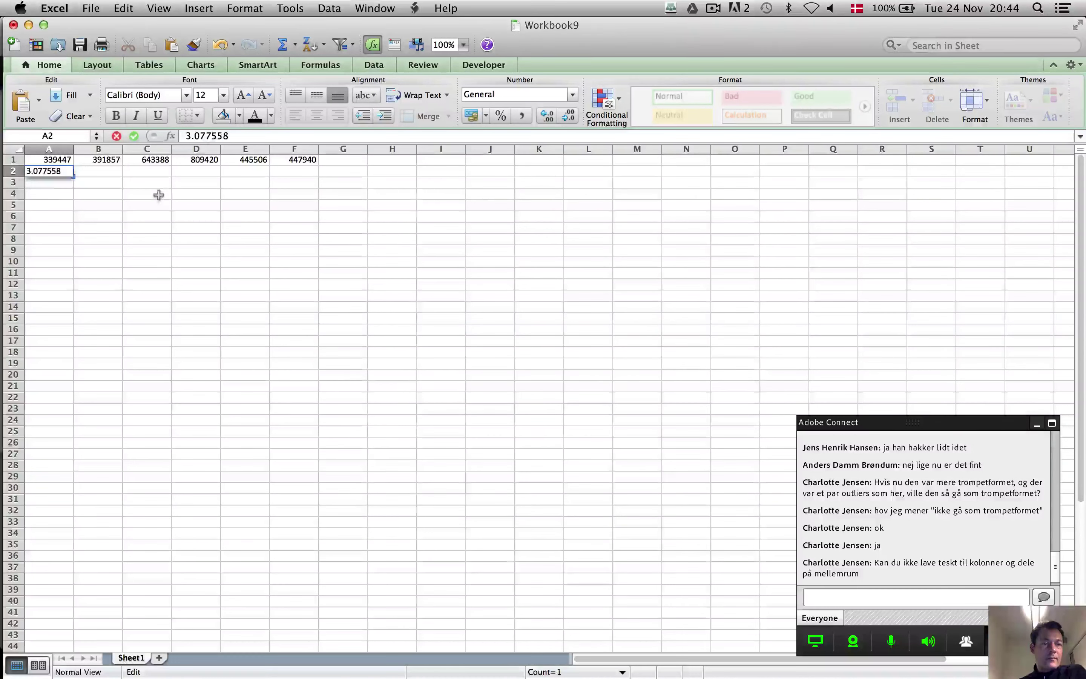
key("Return")
double_click(43, 173)
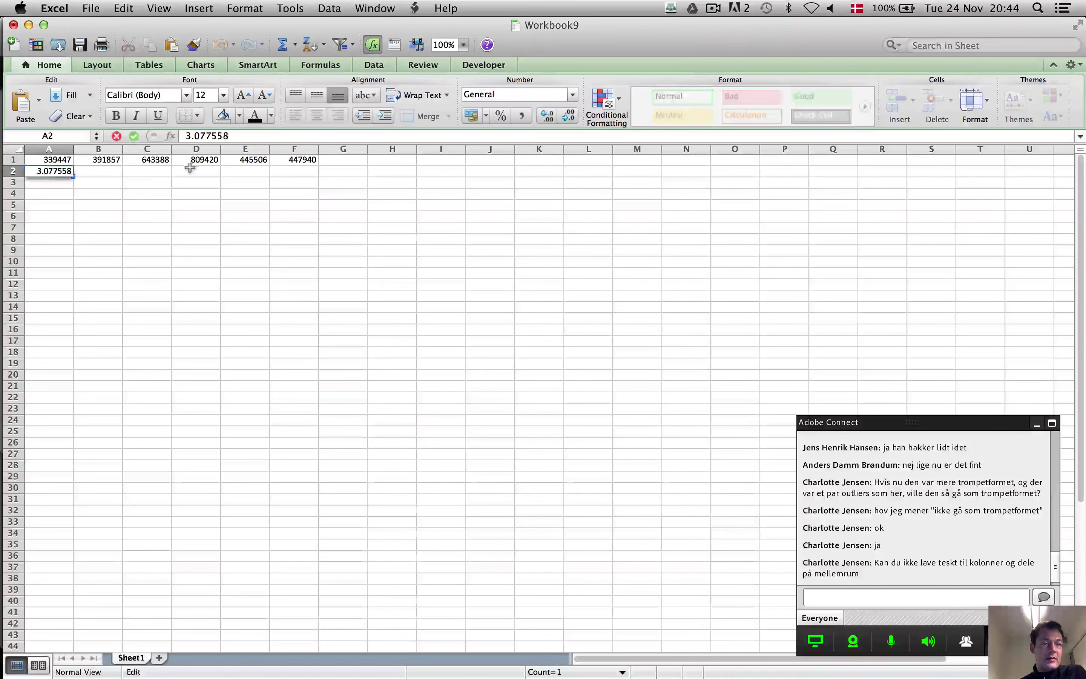
key("BackSpace")
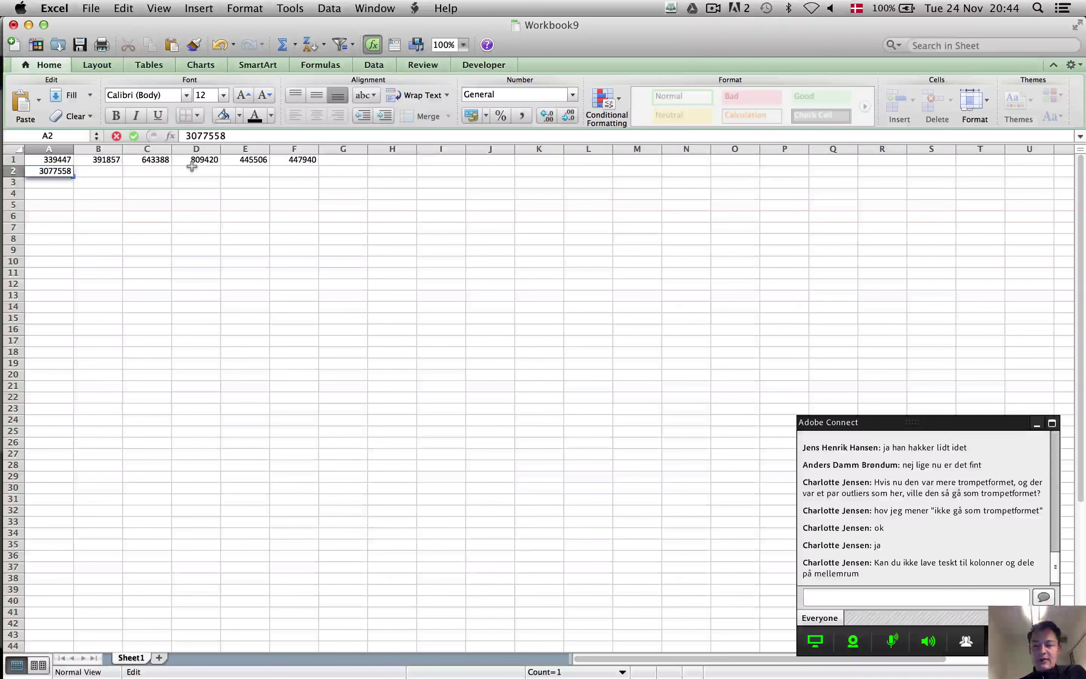
key("ctrl+Return")
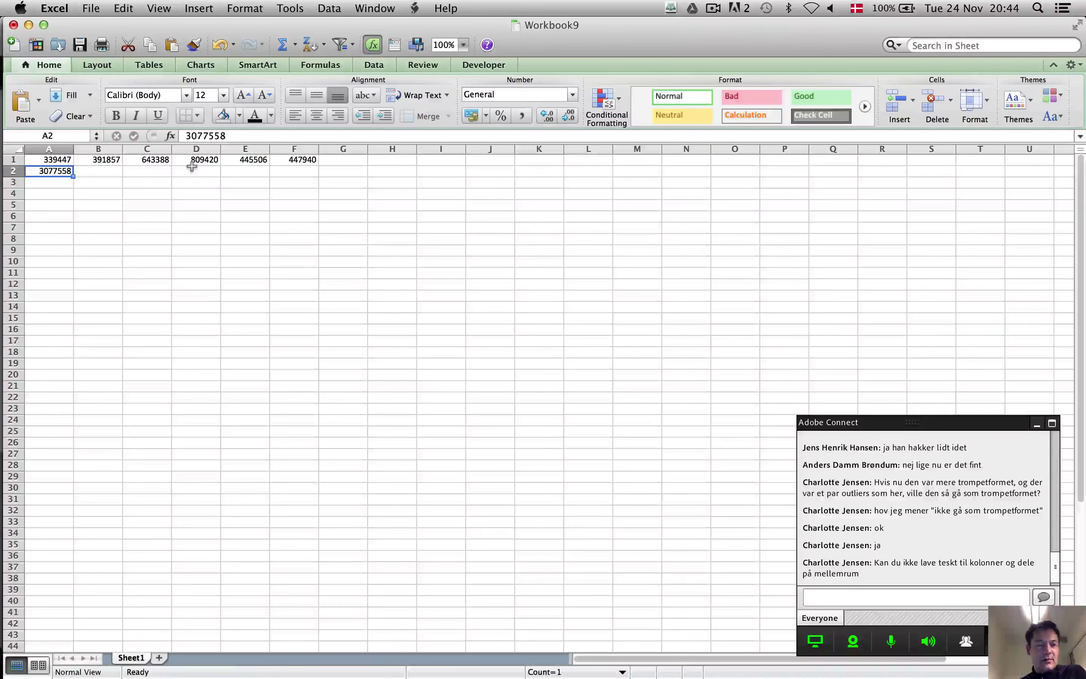
Move the 3077558 total from A2 to G1, at the end of the row of population figures
key("super+c")
left_click(352, 162)
key("super+v")
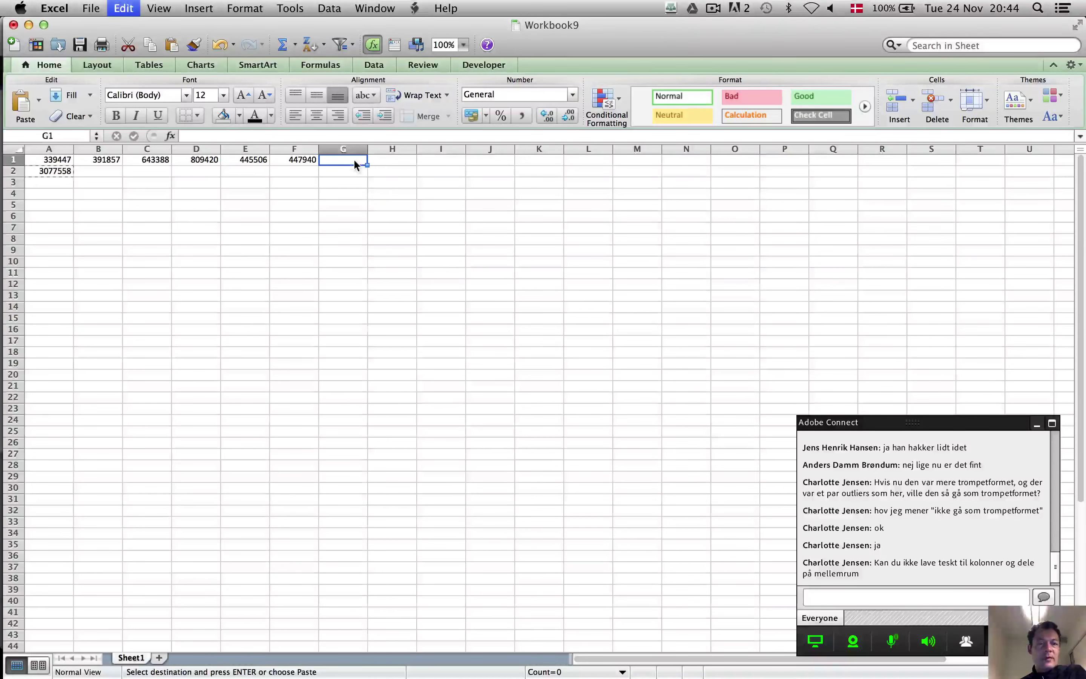
Copy the figures in A1:G1 and paste them transposed as a column starting at B9
left_click_drag(54, 163, 345, 162)
key("super+c")
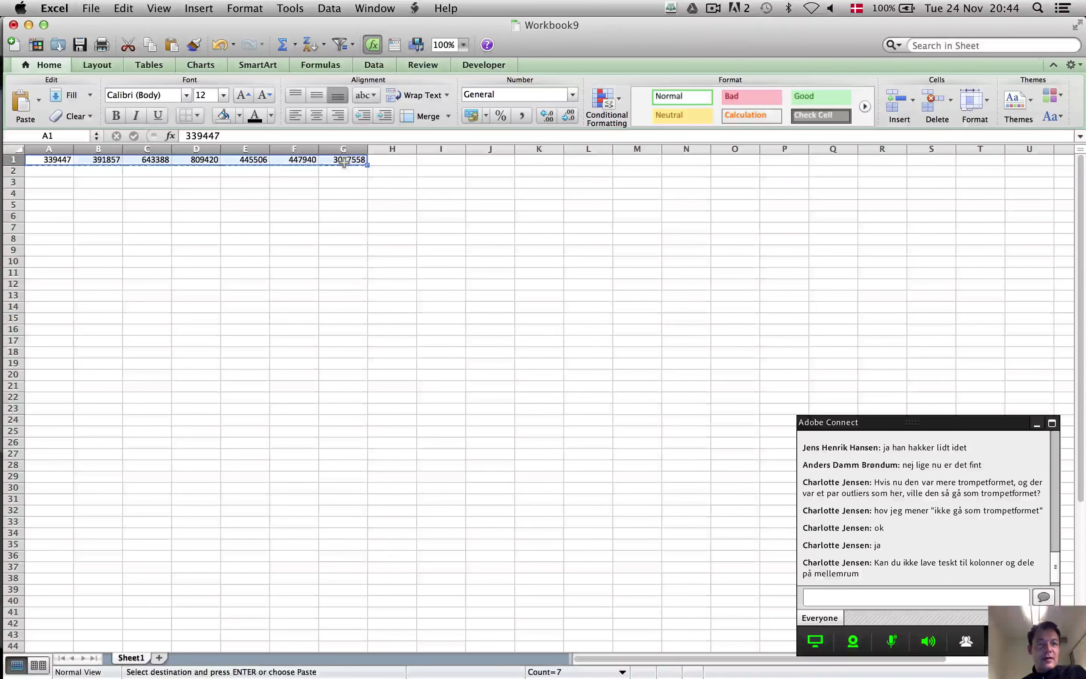
left_click(82, 252)
right_click(81, 252)
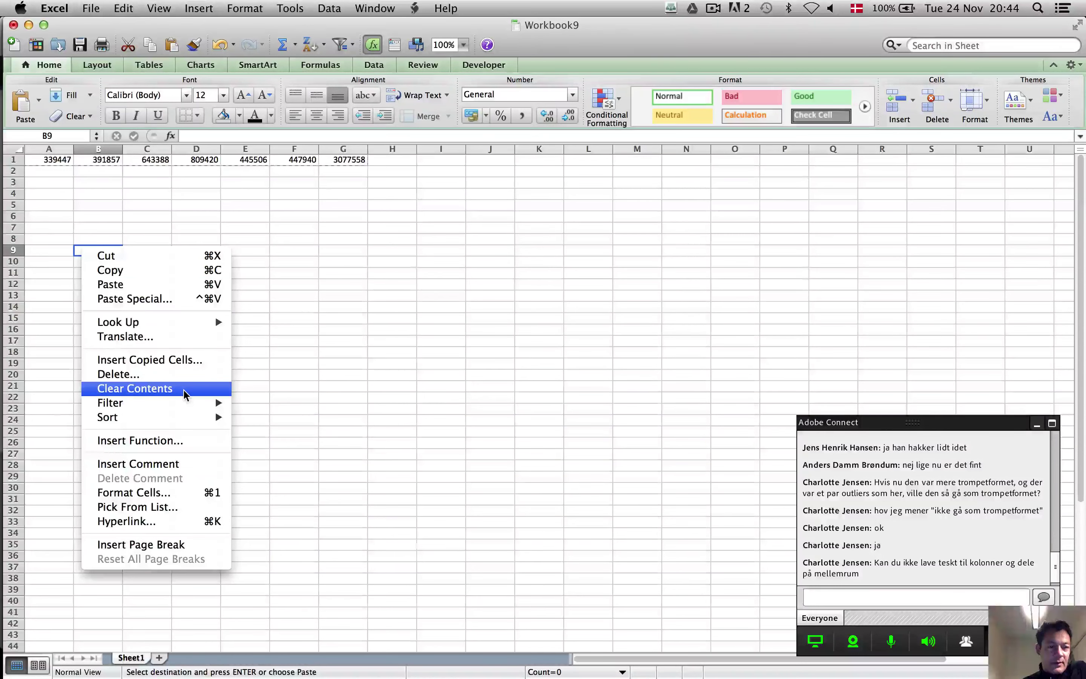
left_click(180, 299)
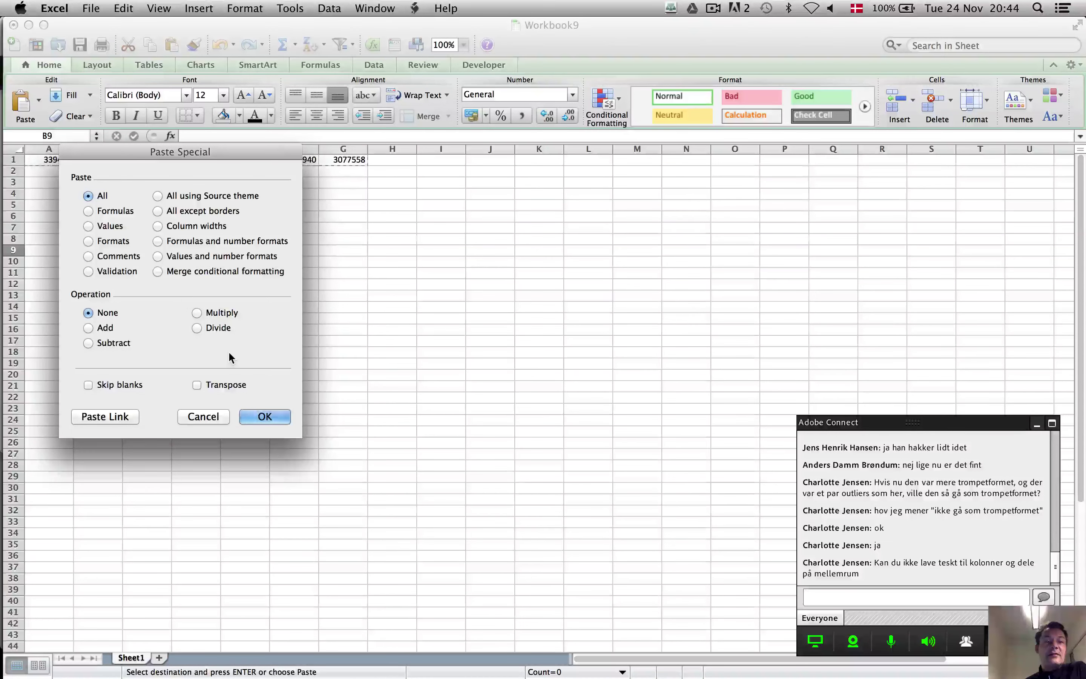
left_click(198, 385)
left_click(267, 416)
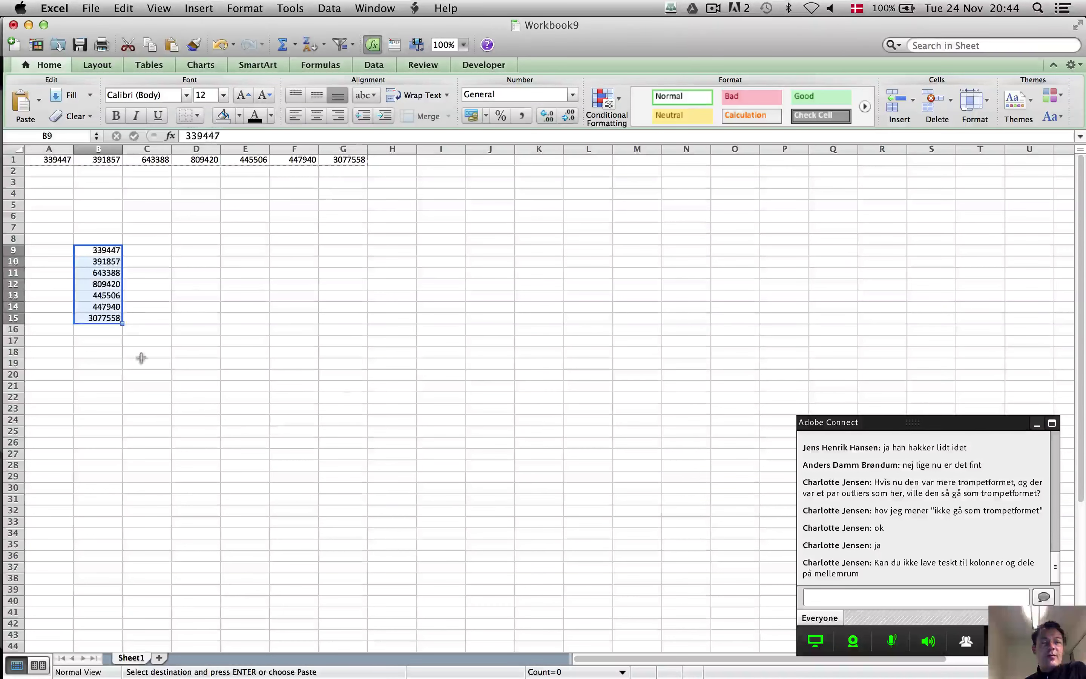
Enter =B9/$B$15 in C9 to calculate the first income group's share of the total
left_click(144, 249)
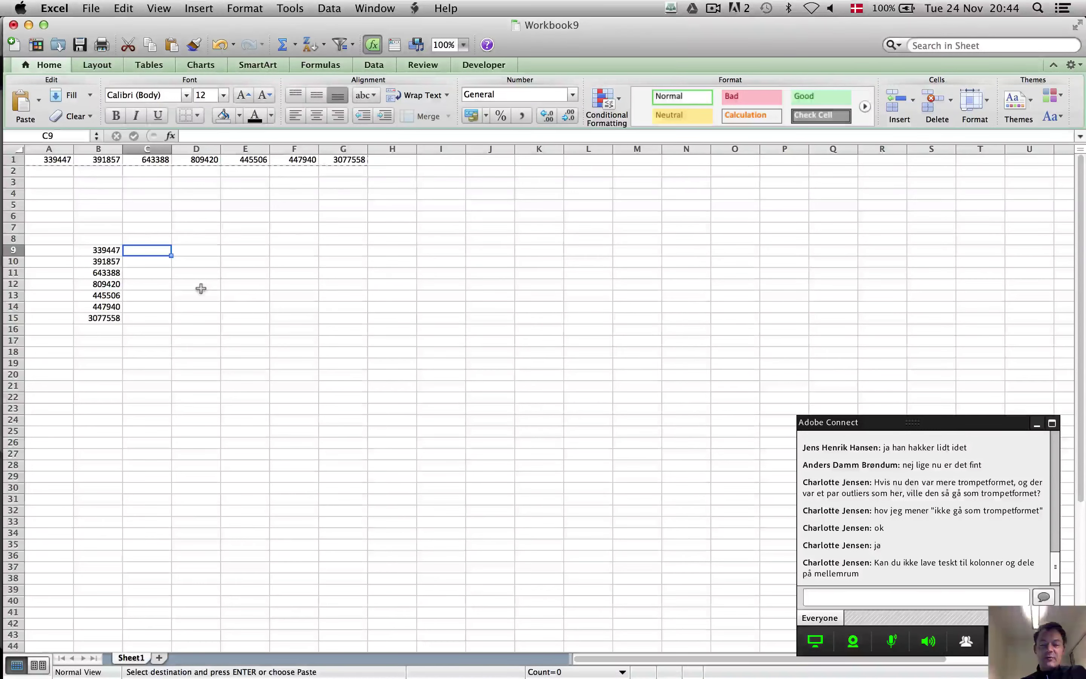
type("=")
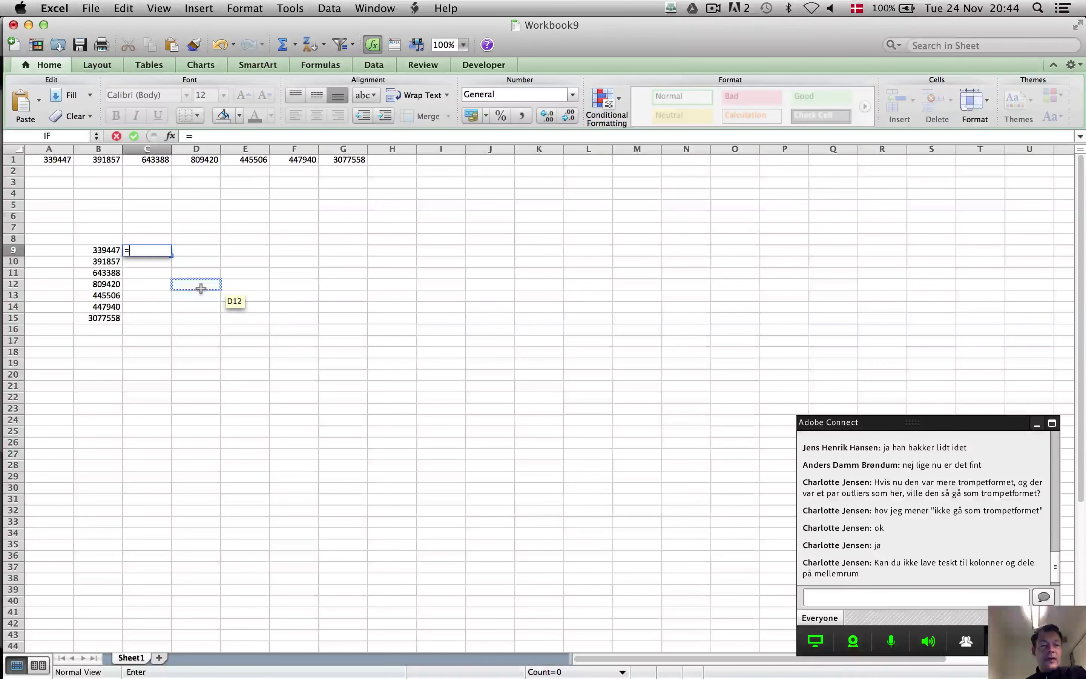
left_click(98, 249)
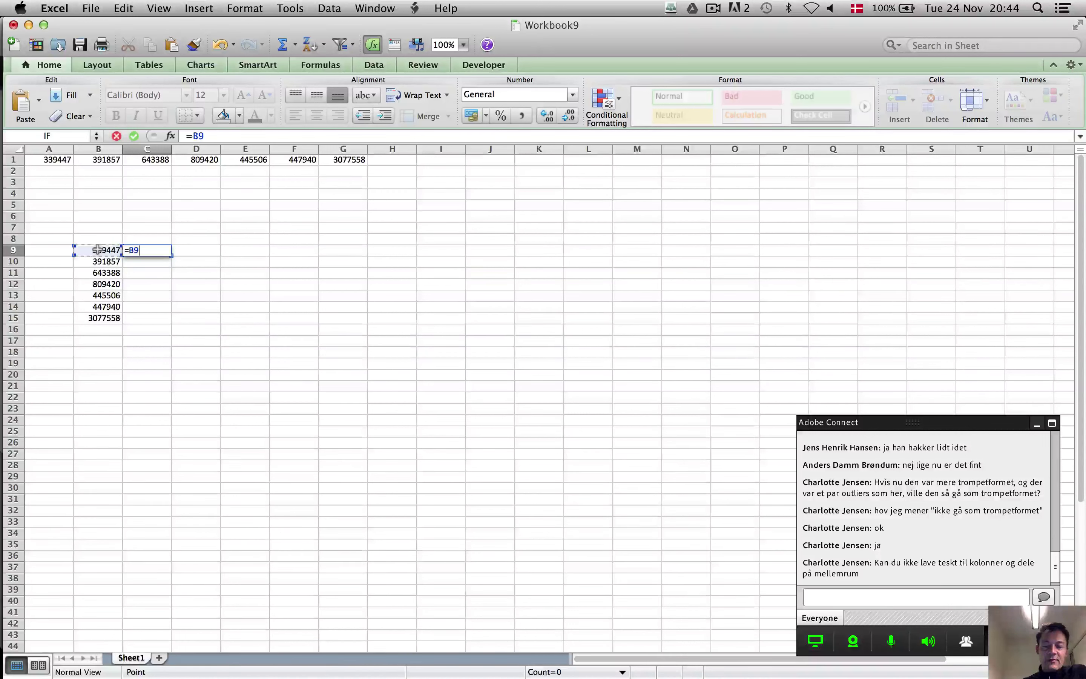
type("/")
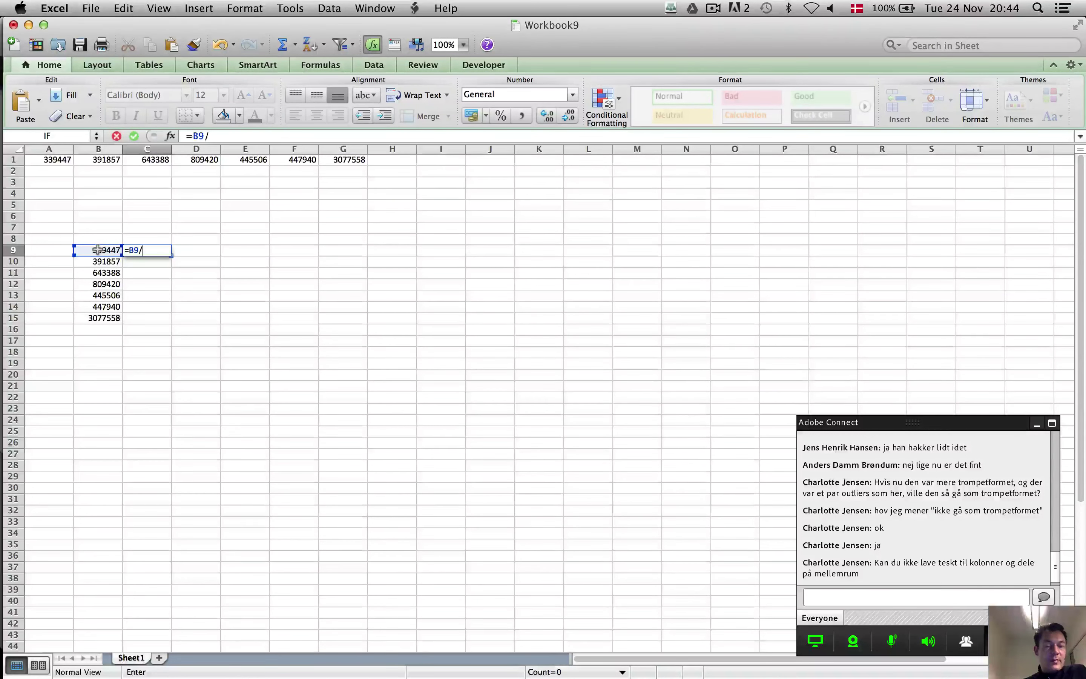
left_click(98, 319)
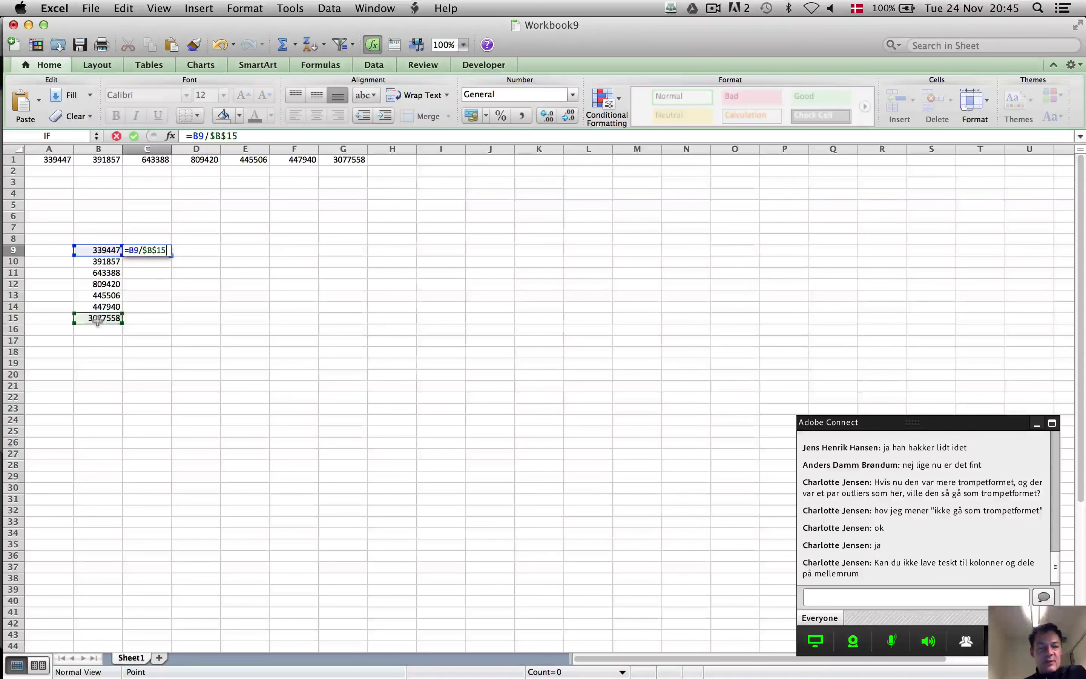
key("super+t")
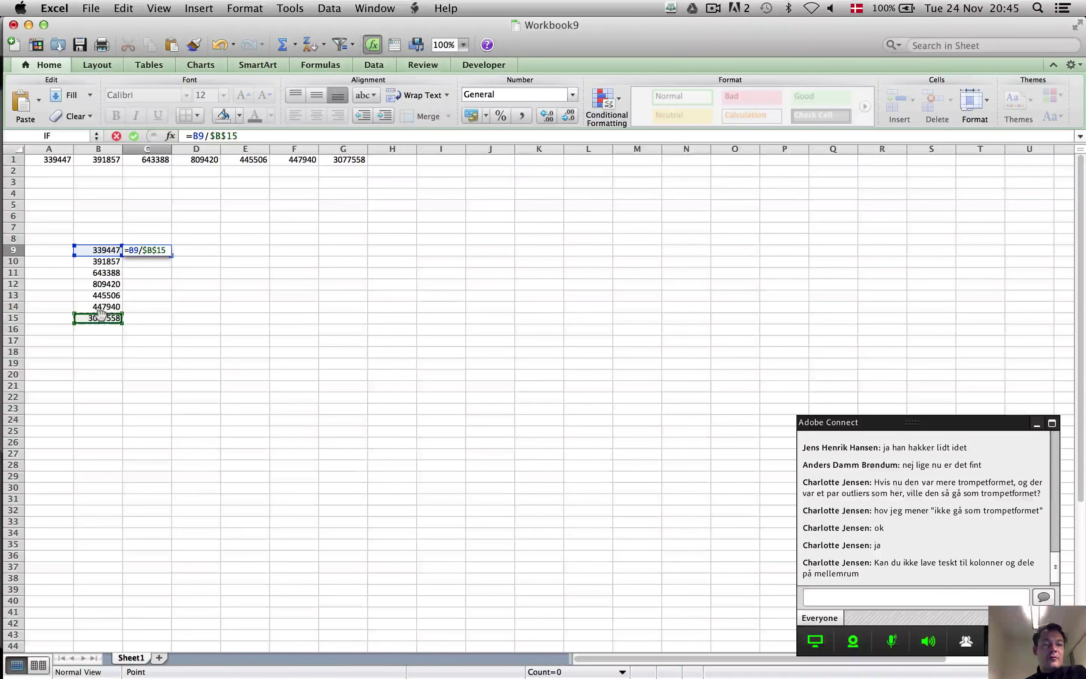
key("Return")
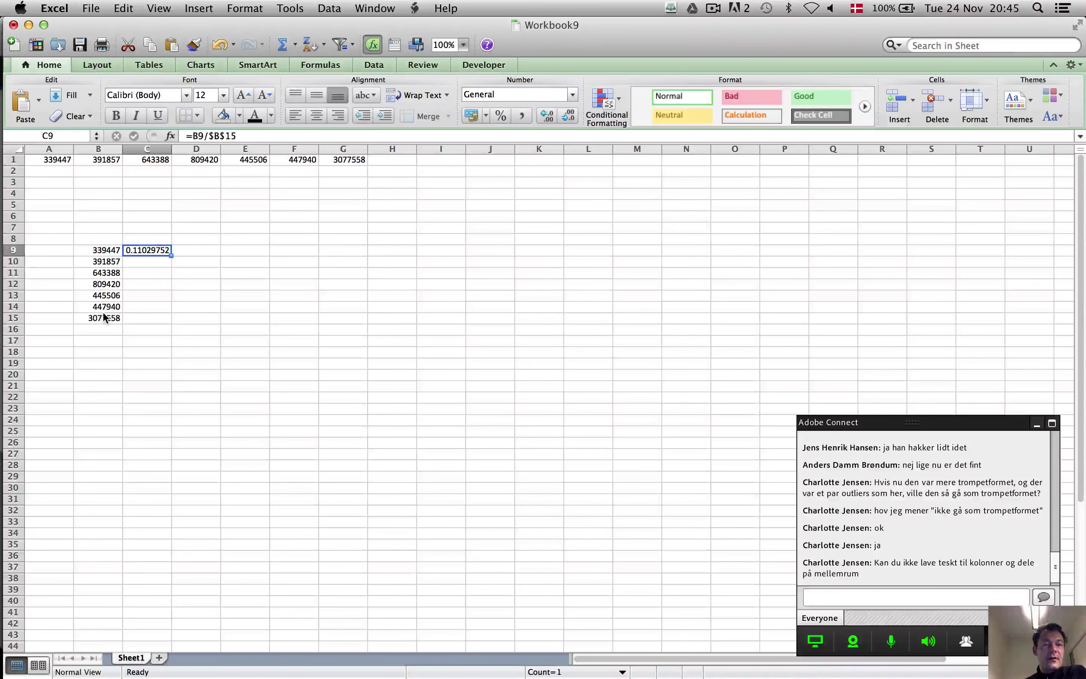
Review the Antal personer income table in the exam PDF and return to the Excel workbook
key("super+Tab")
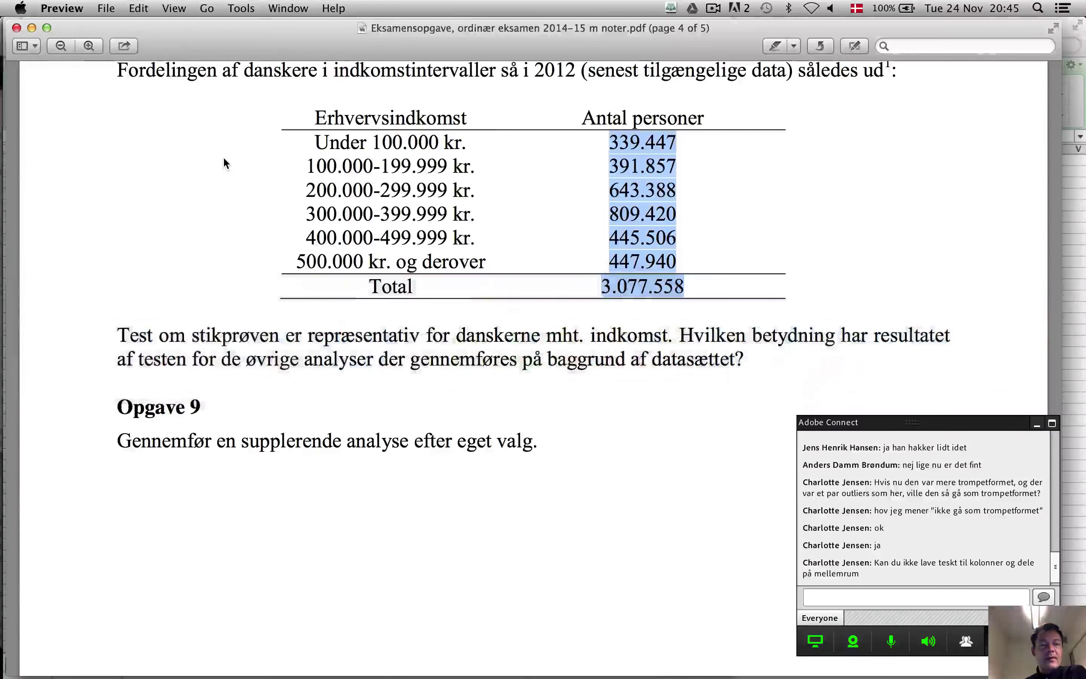
key("super+Tab")
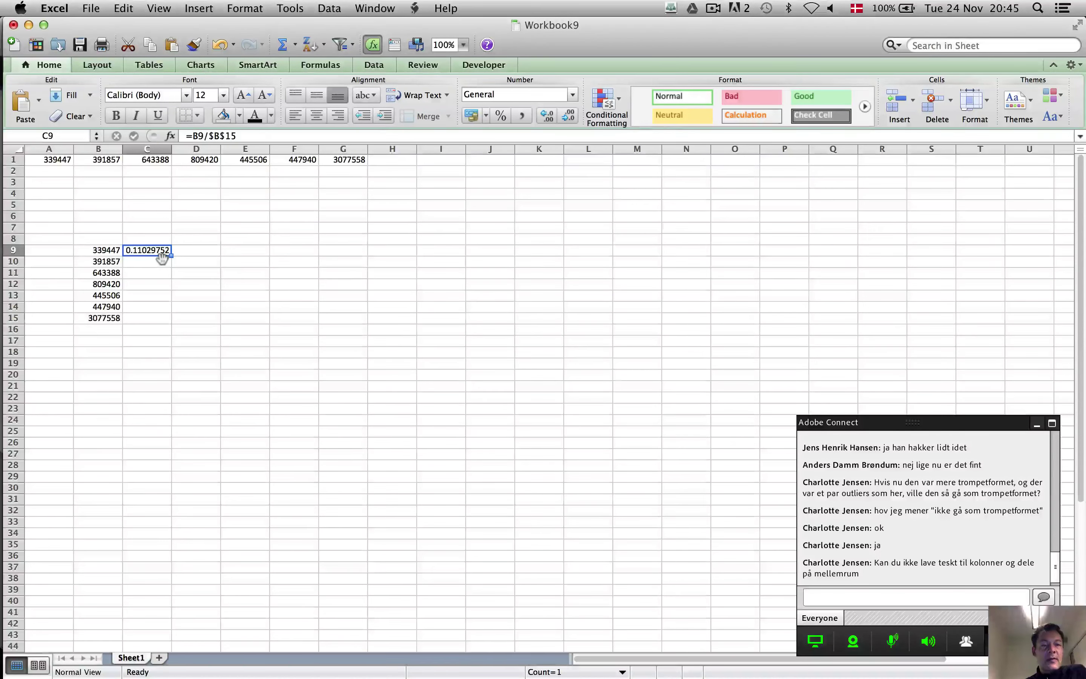
key("super+Tab")
key("super+Tab")
key("super+Tab")
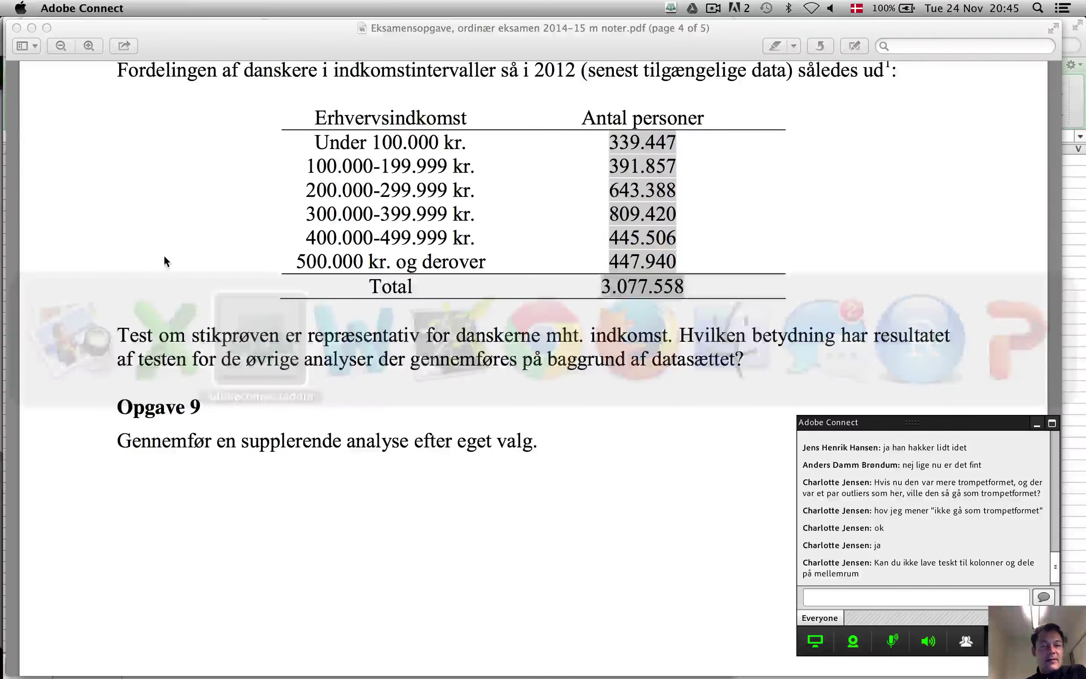
key("super+Tab")
key("super+Tab")
Look up the Observed sum in the FREESTAT workbook's gof1 sheet and enter 389 in D8 of Workbook9
left_click(375, 8)
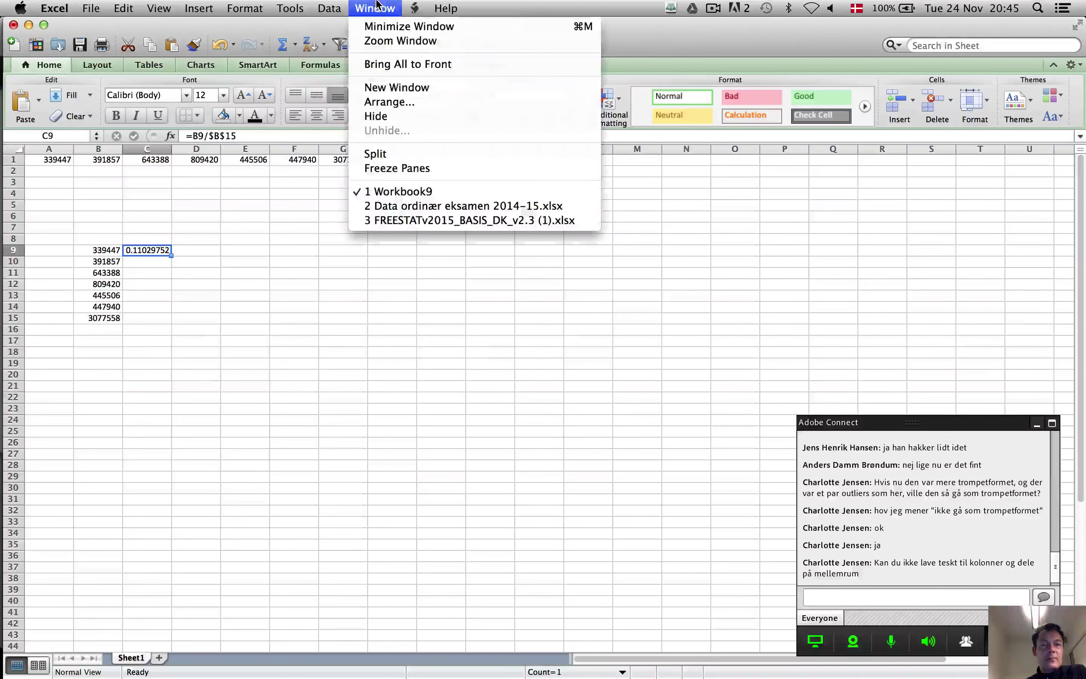
left_click(442, 220)
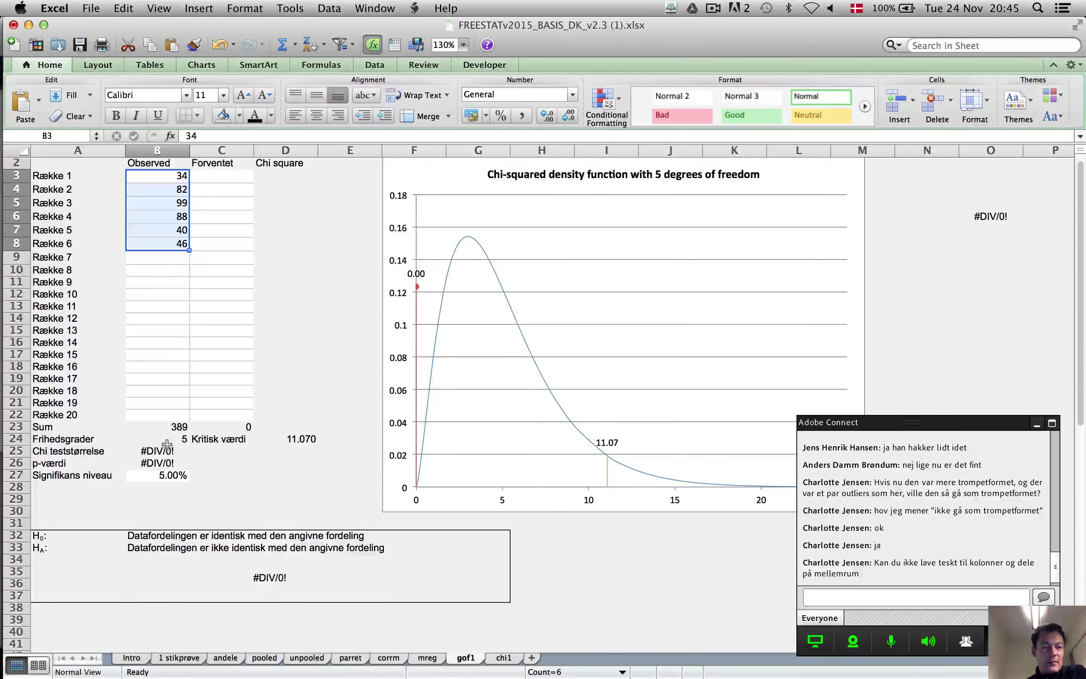
left_click(170, 427)
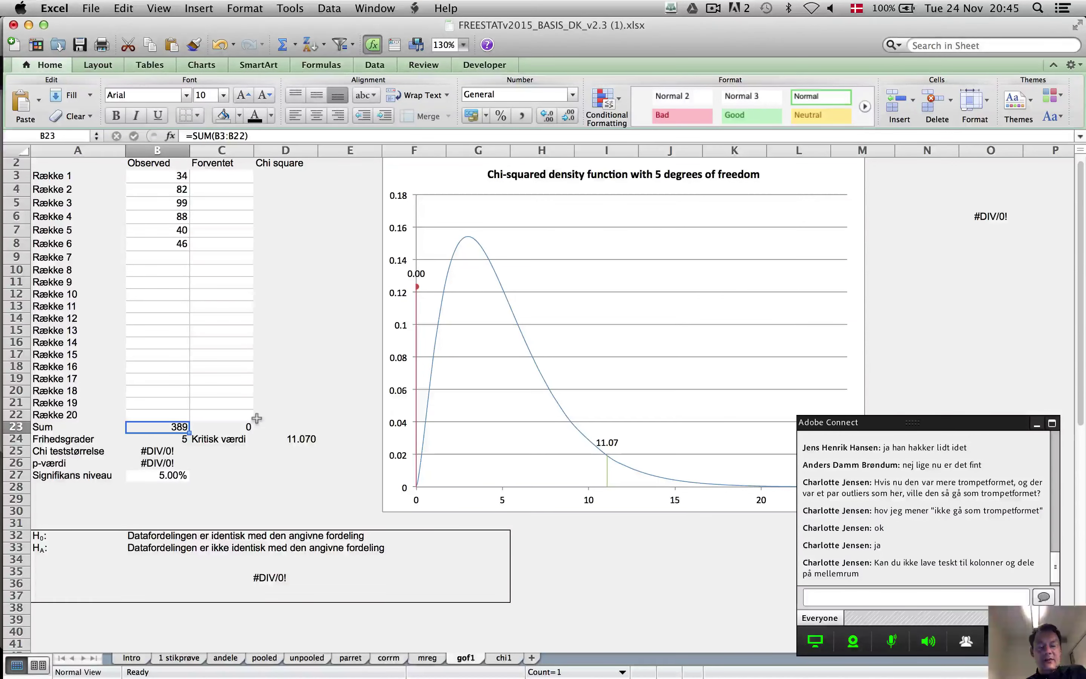
key("super+grave")
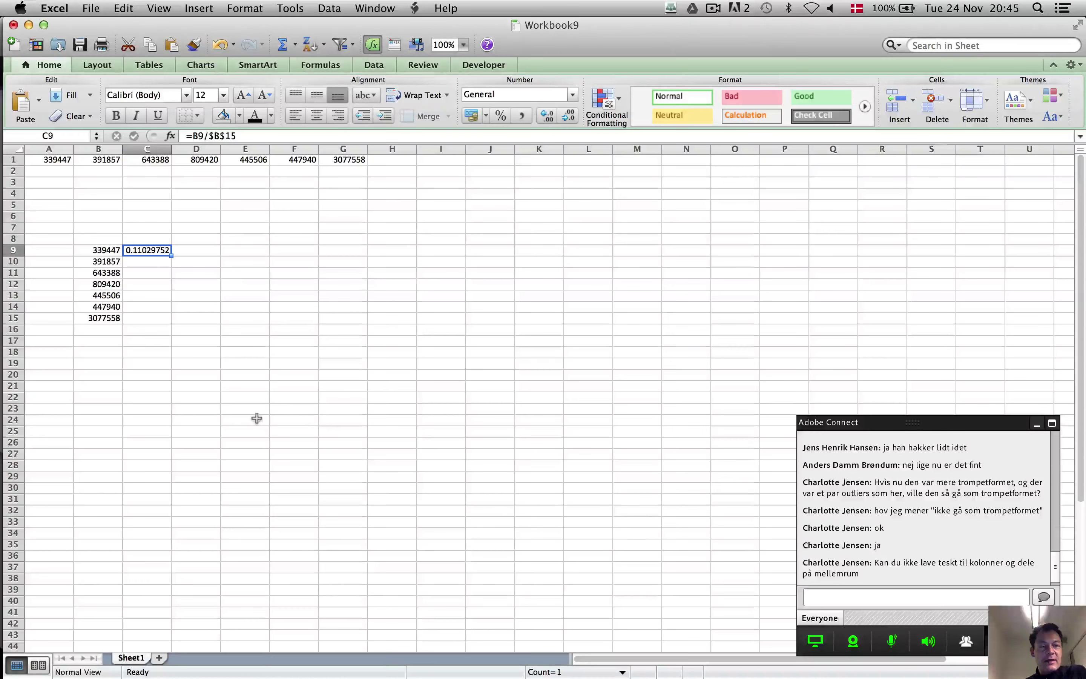
left_click(195, 238)
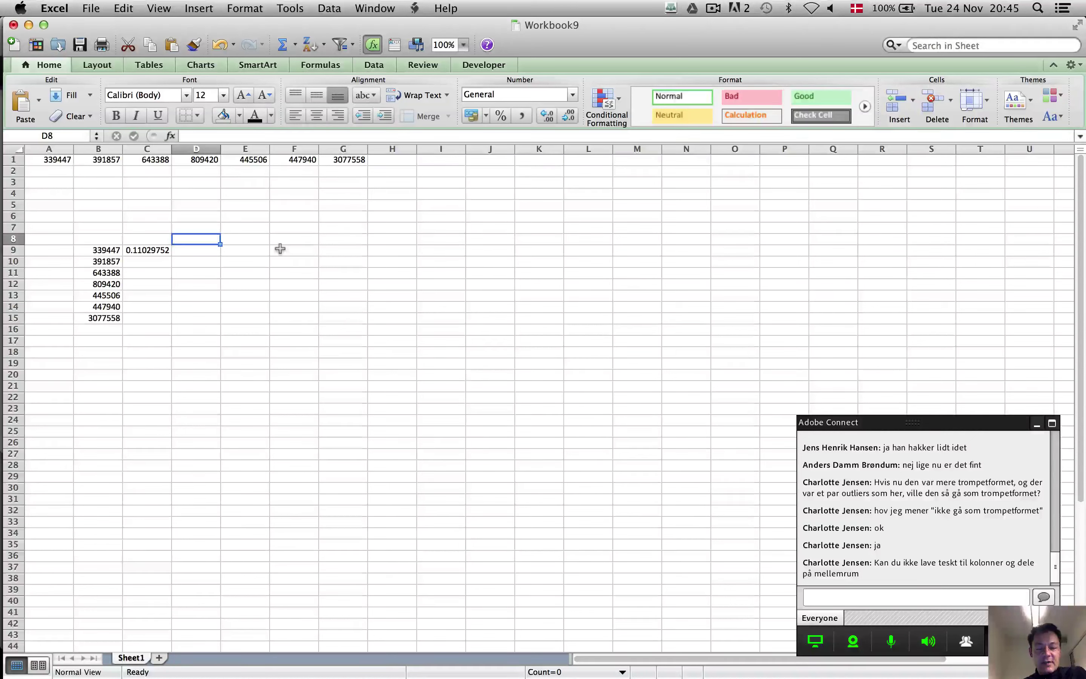
type("389")
key("Return")
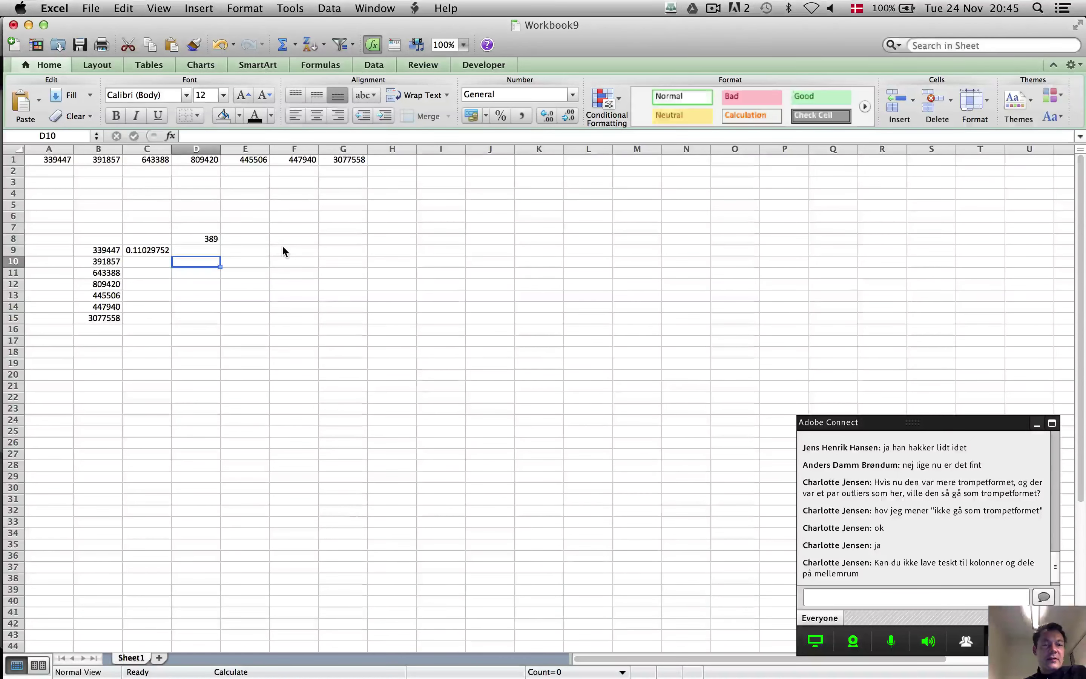
key("Up")
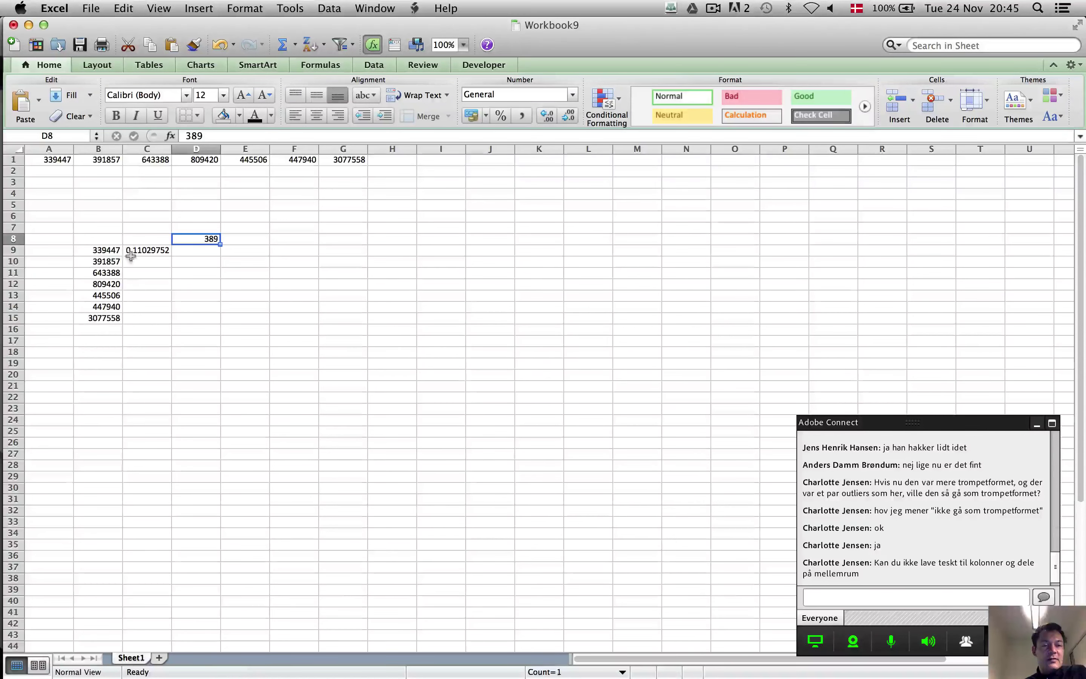
Change C9's formula to =(B9*$D$8)/$B$15 and fill it down through C15
left_click(129, 248)
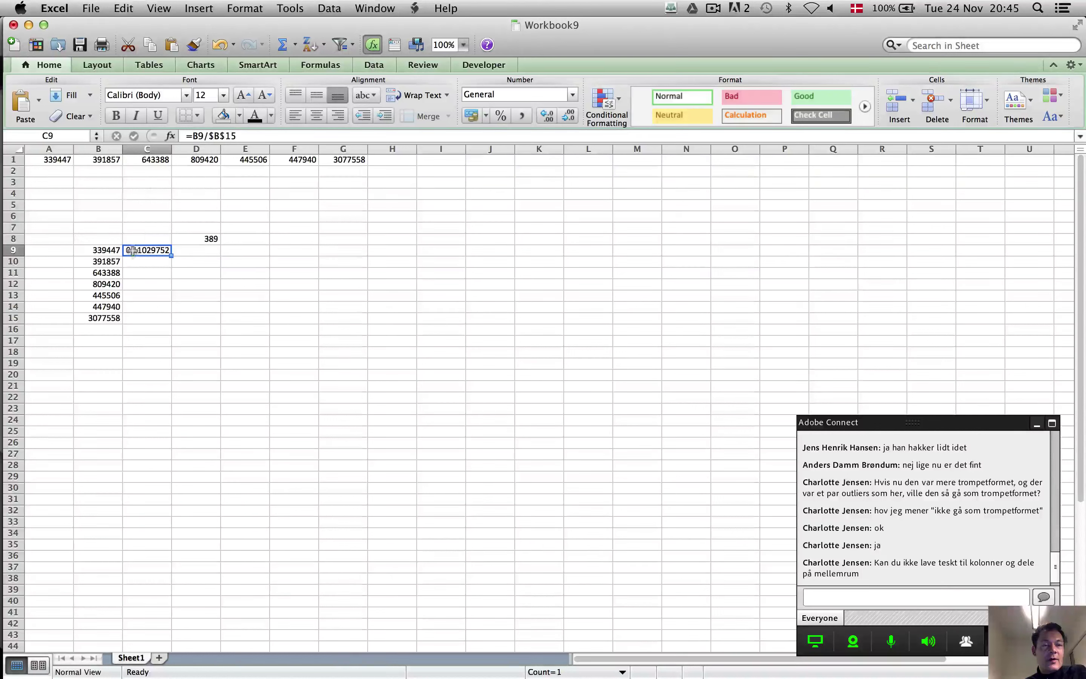
left_click(194, 136)
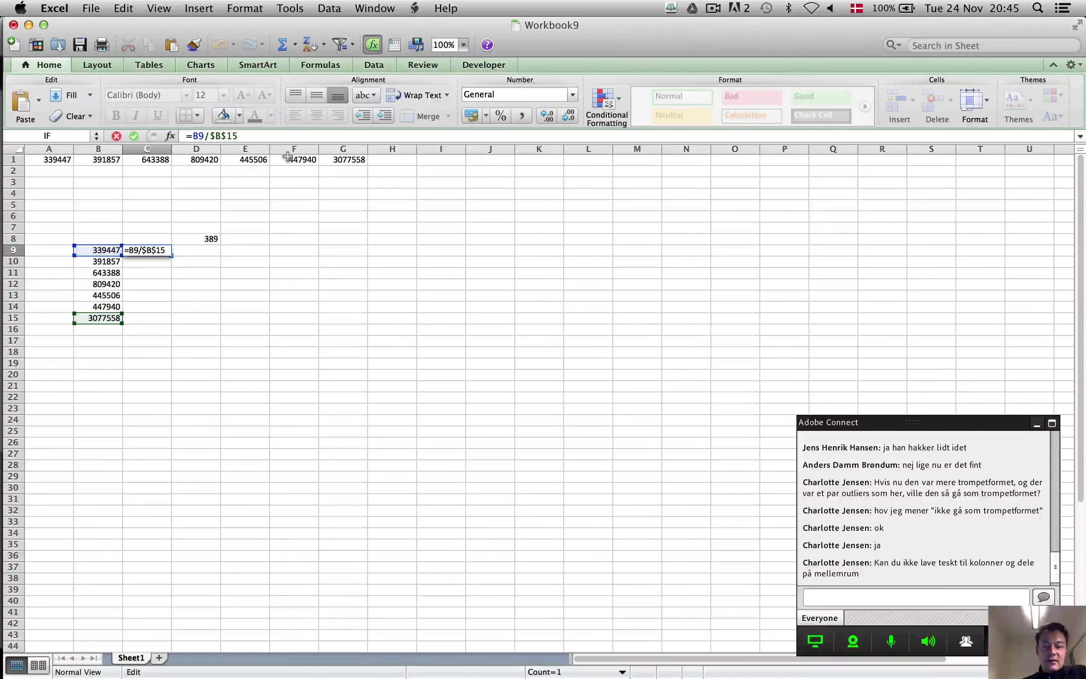
type("(")
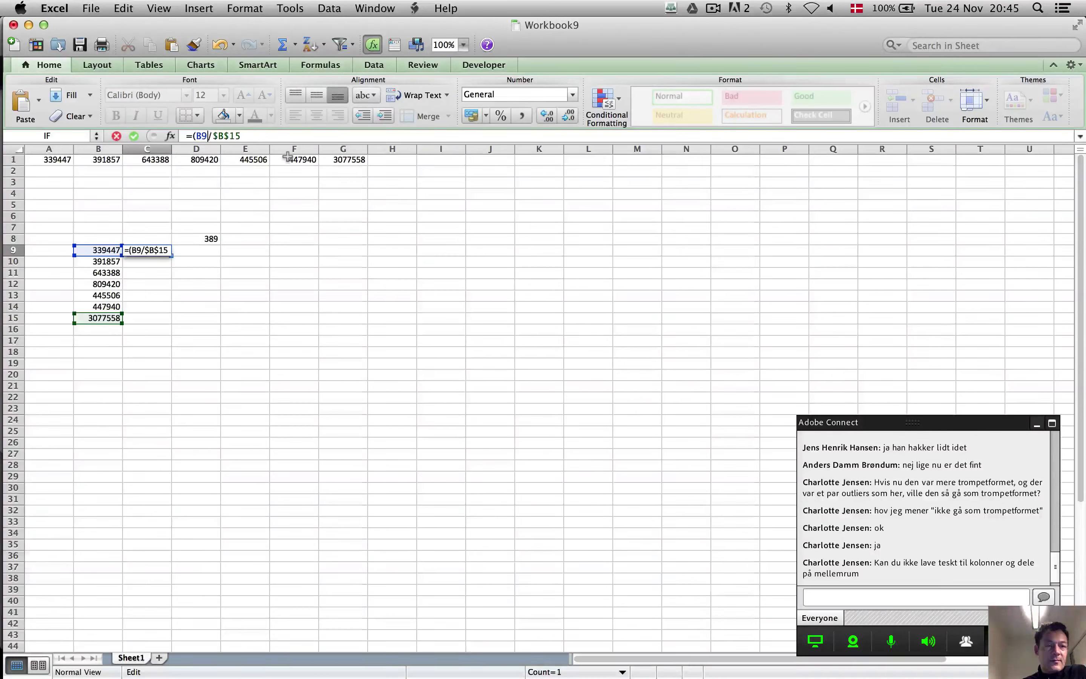
key("Right")
key("Right")
type("*")
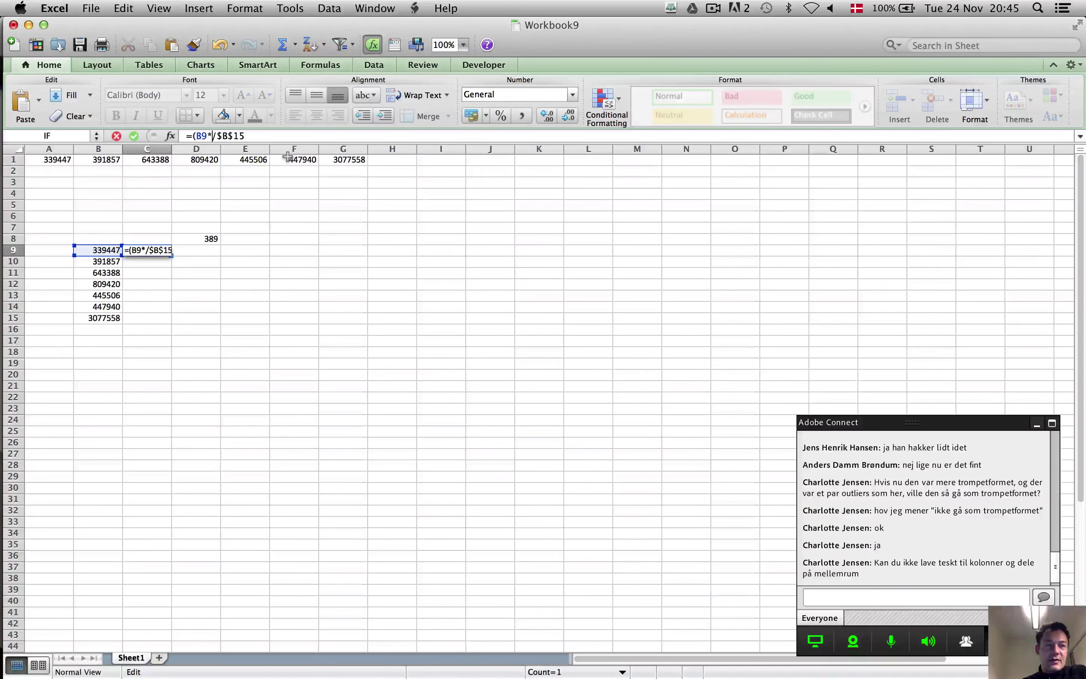
left_click(211, 238)
key("super+t")
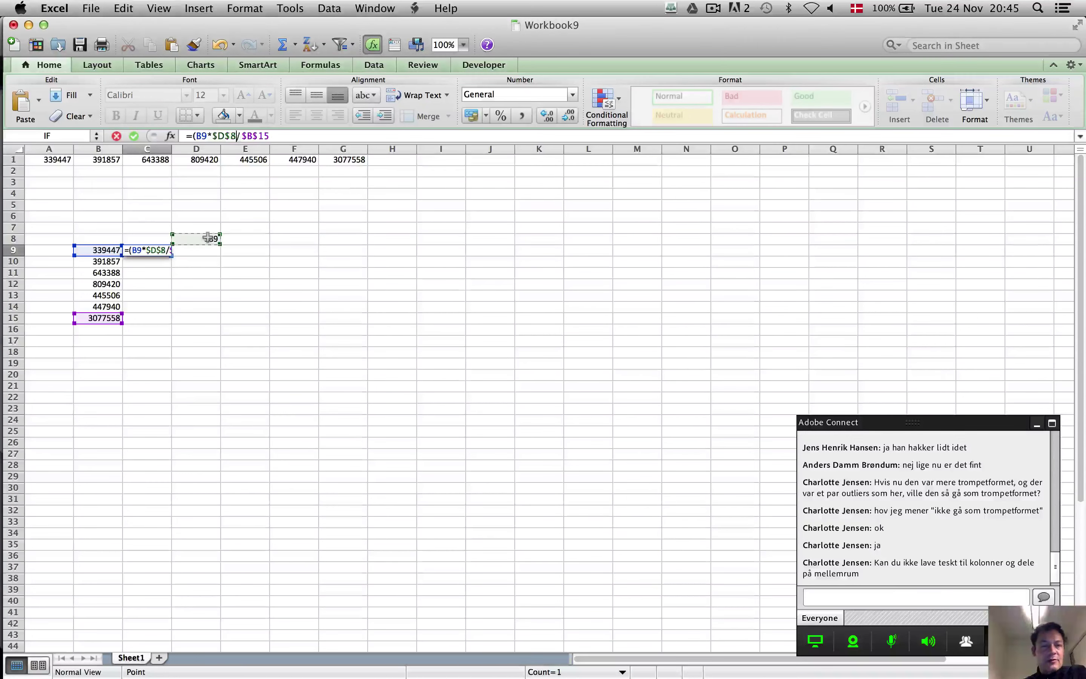
type(")")
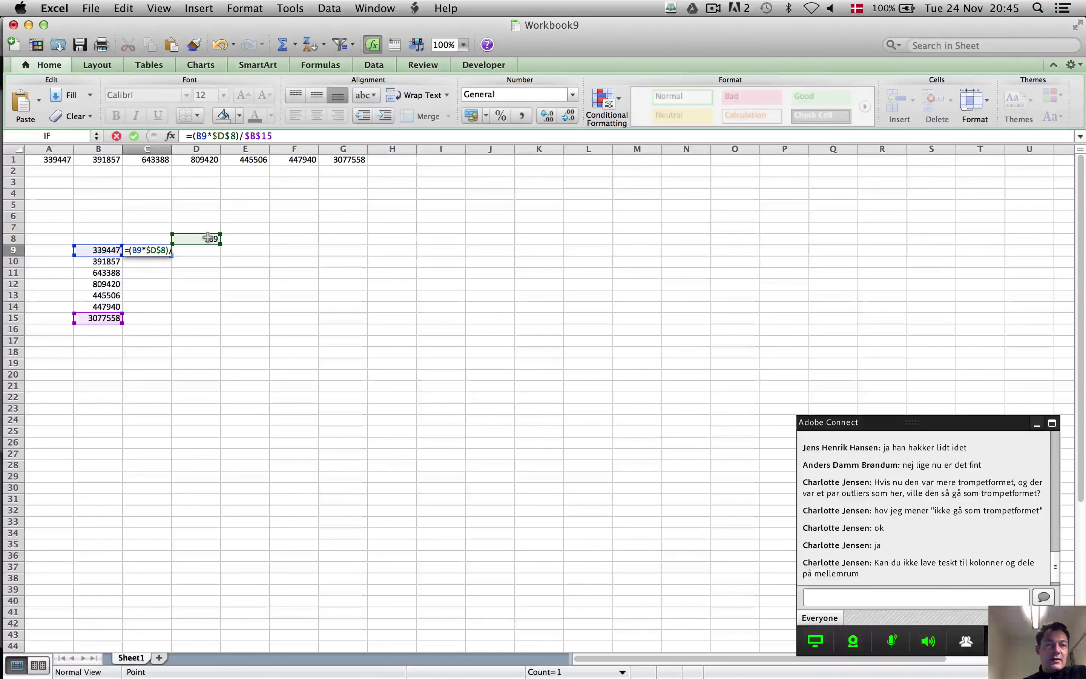
key("Return")
key("Up")
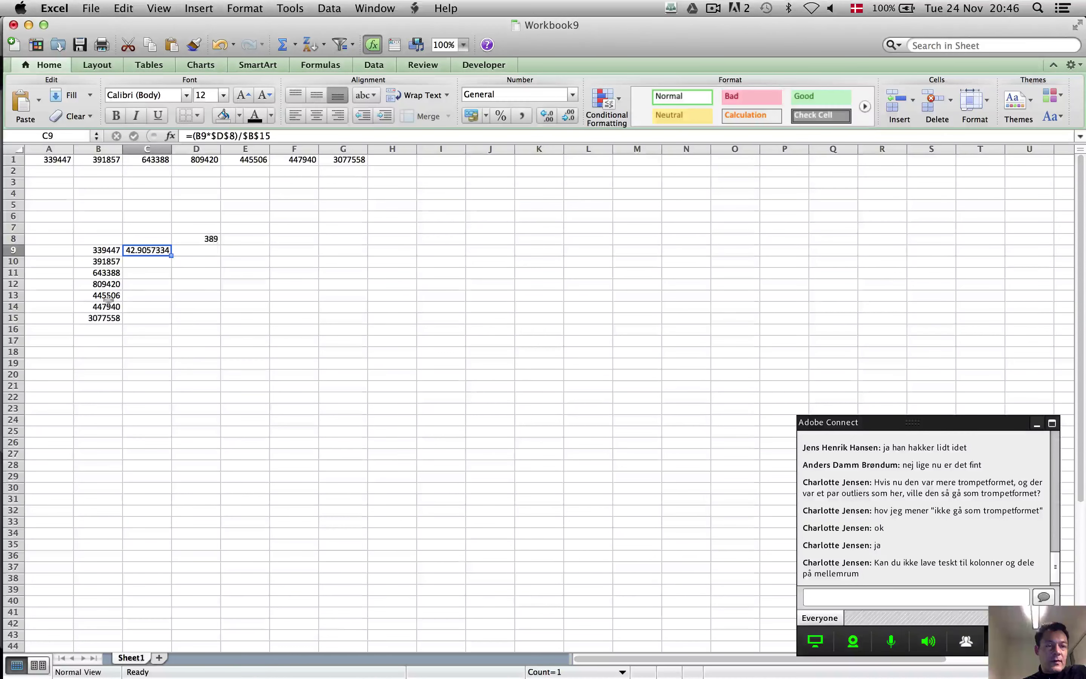
double_click(172, 255)
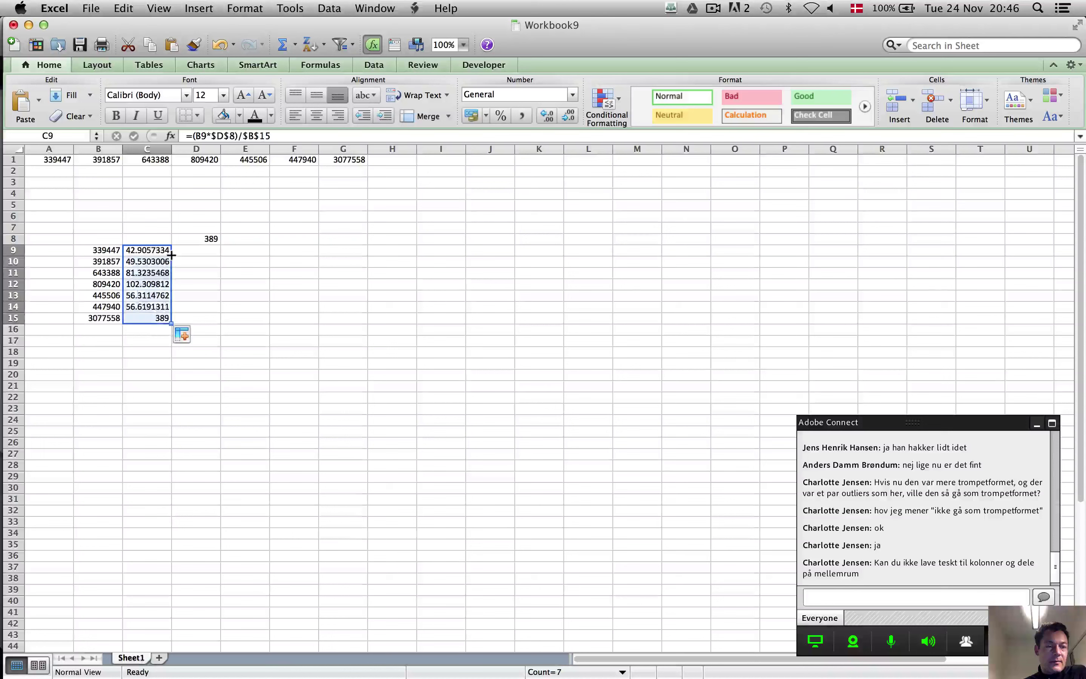
Clear the scaled total in C15 and copy the expected counts in C9:C14
left_click(153, 318)
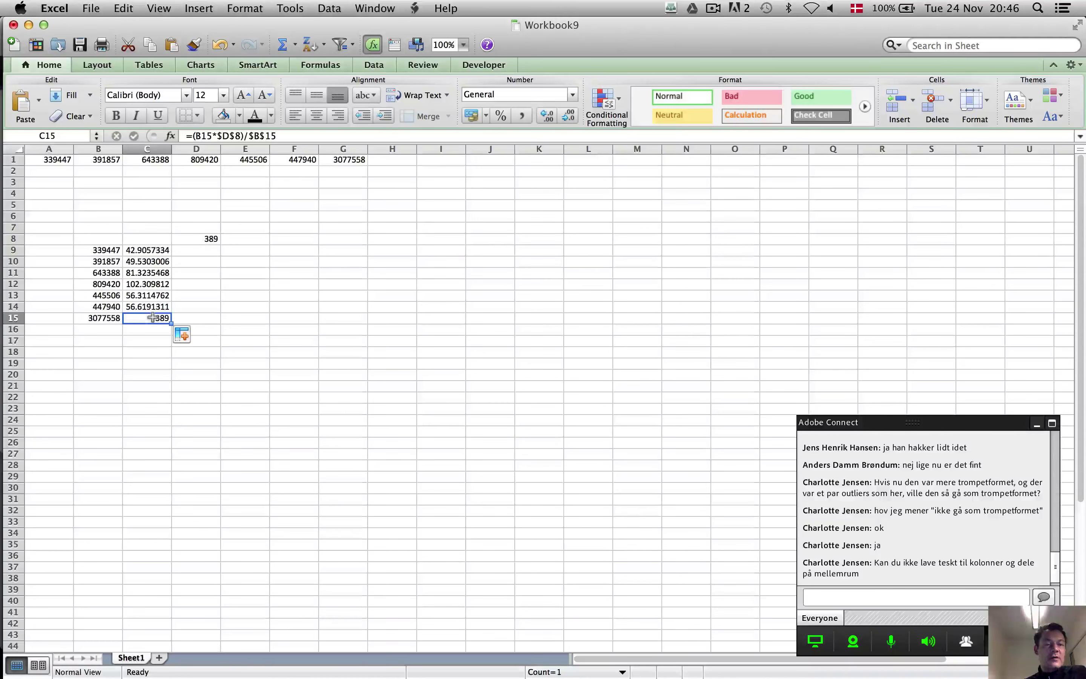
left_click(152, 253)
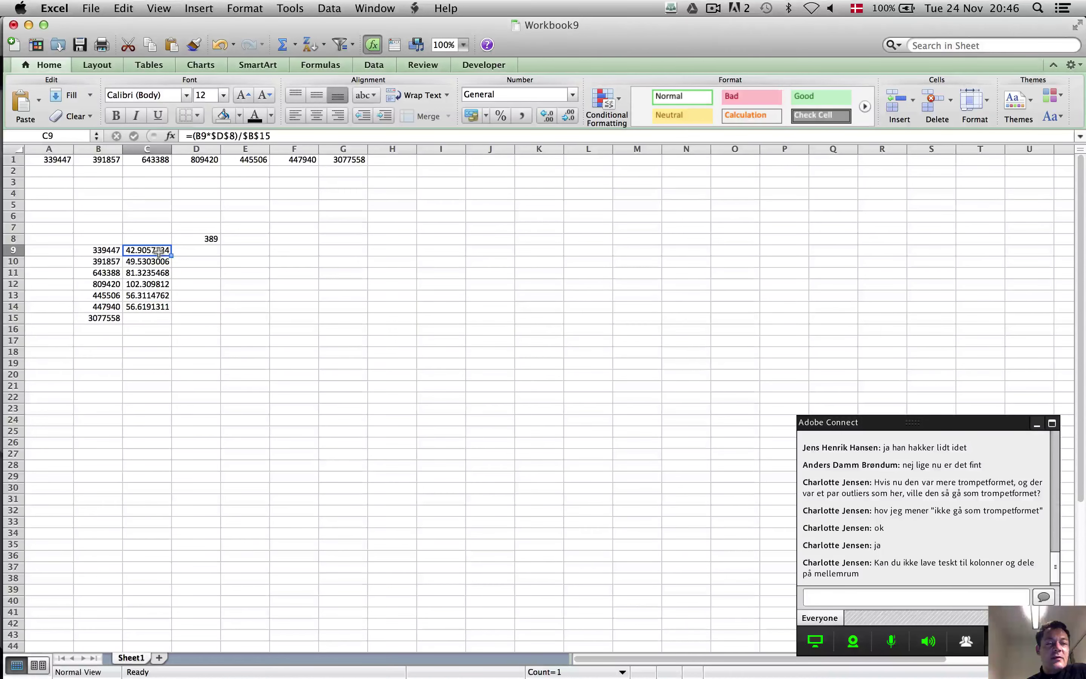
left_click_drag(158, 251, 152, 307)
key("super+c")
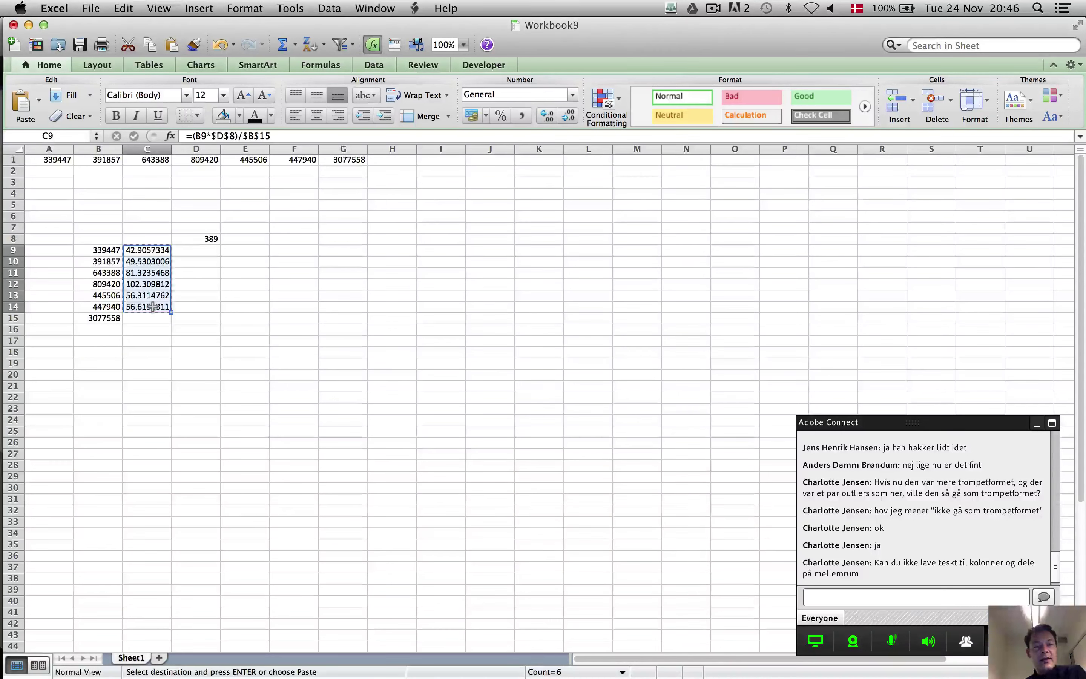
Try to paste the copied expected counts into the Forventet column of the FREESTAT workbook's gof1 sheet, starting at C3
key("super+grave")
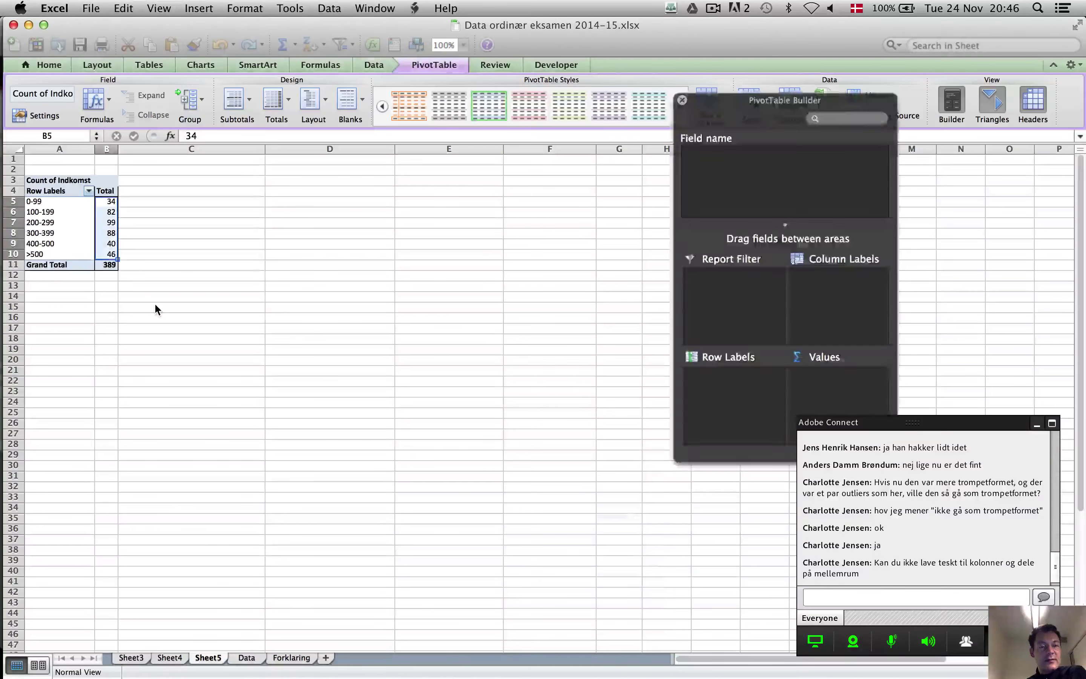
key("super+grave")
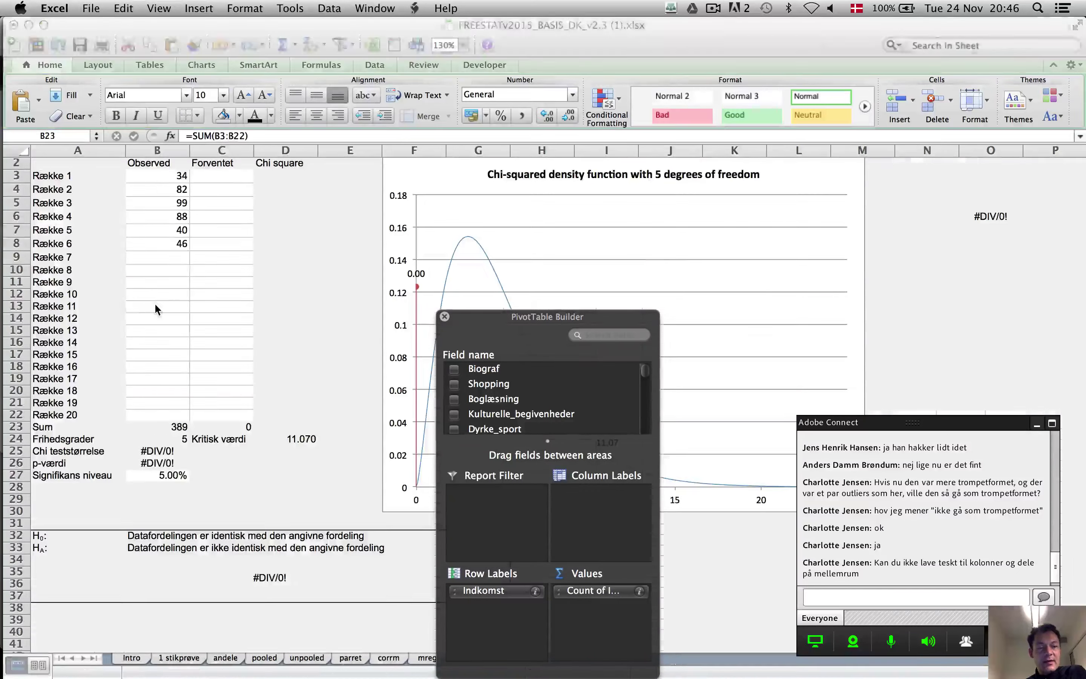
left_click(203, 180)
key("super+v")
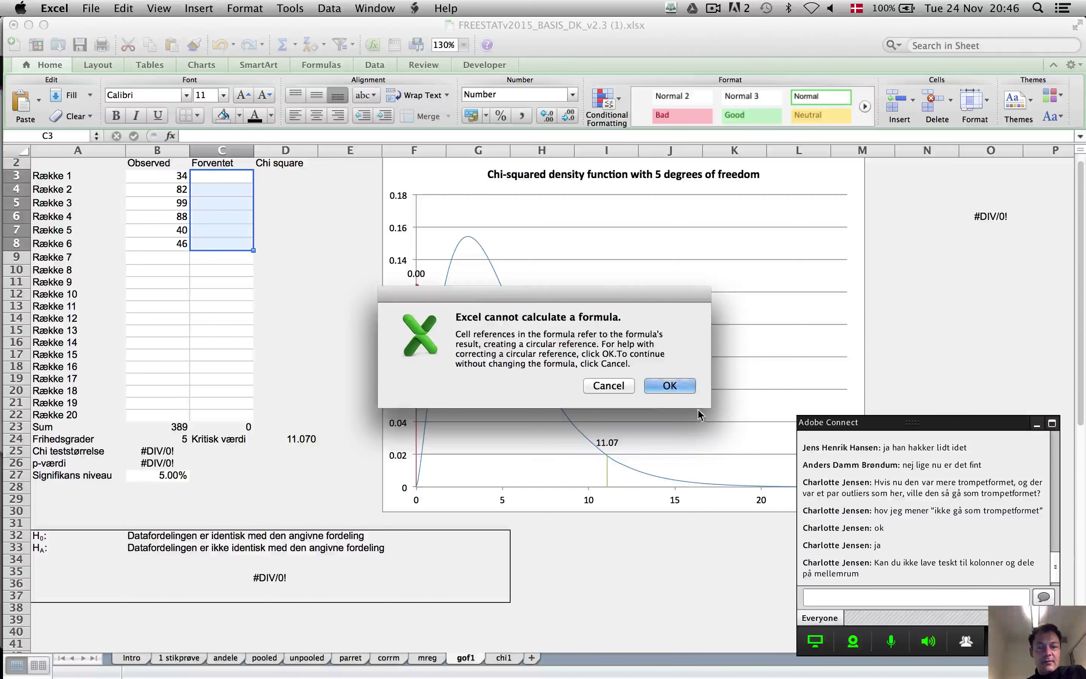
left_click(616, 387)
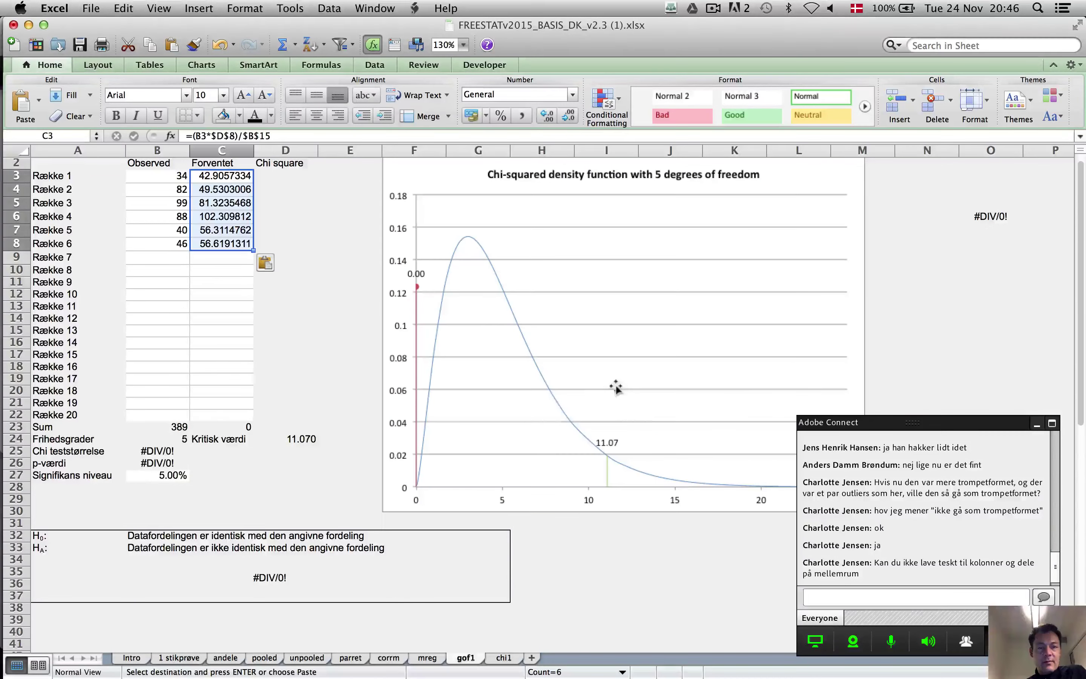
left_click(269, 263)
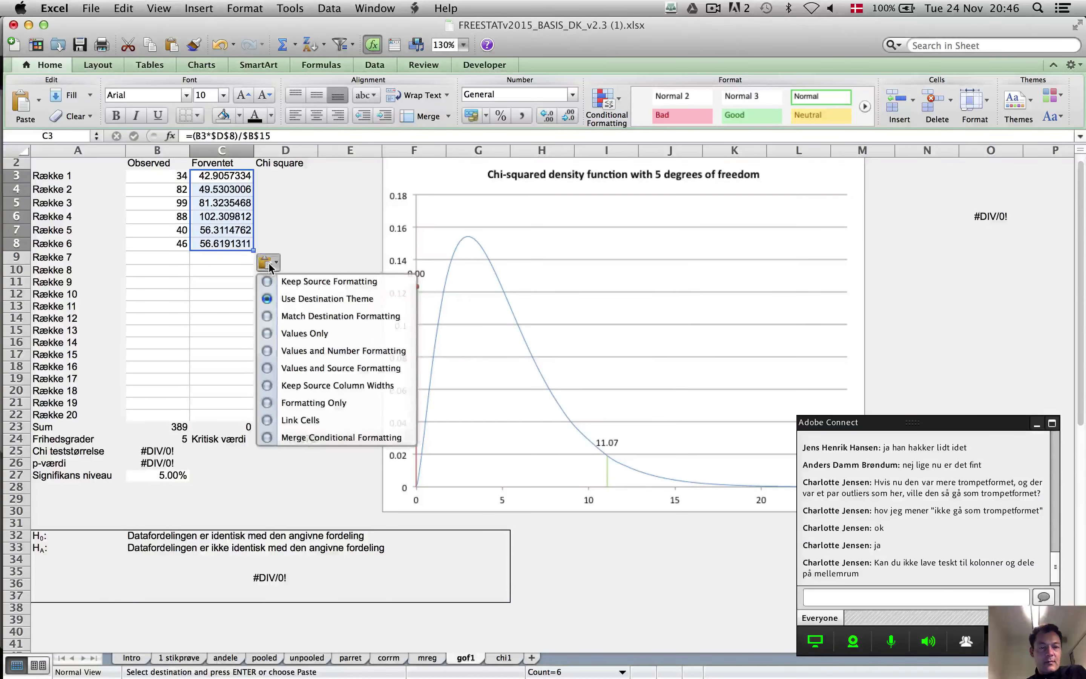
left_click(268, 264)
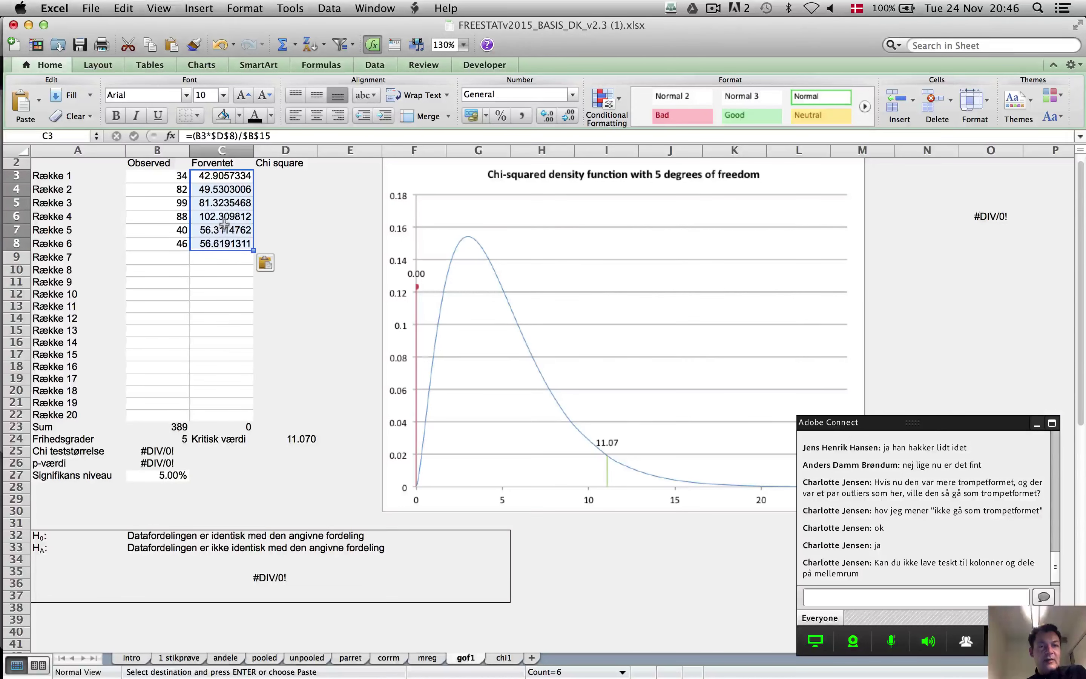
key("super+c")
key("Delete")
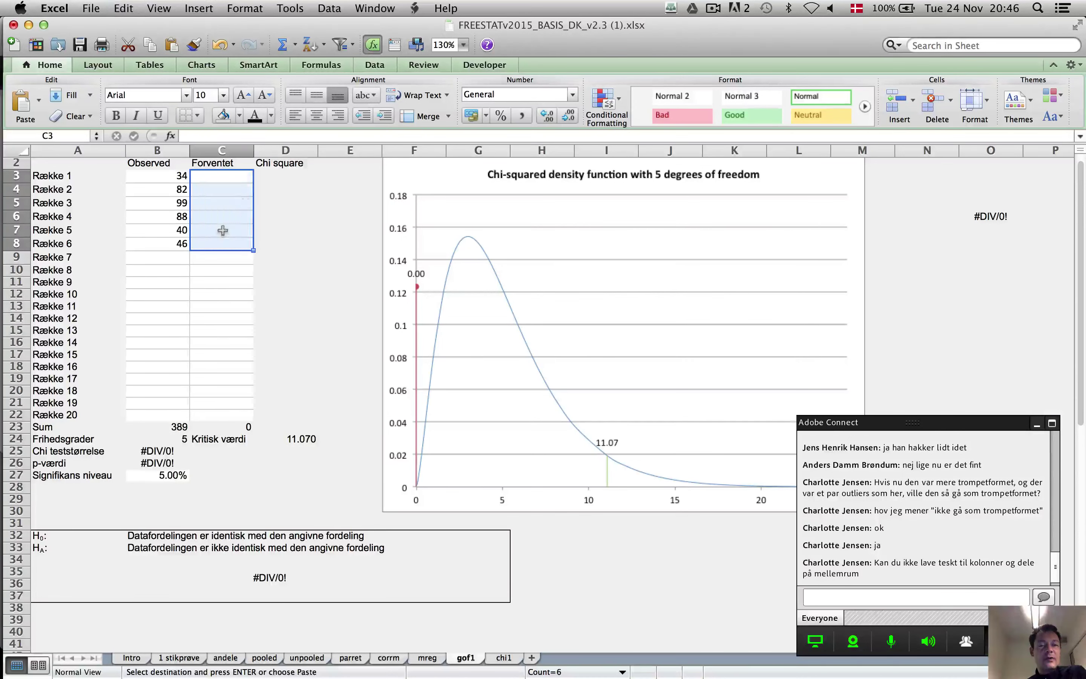
Return to Workbook9 and paste the copied expected counts as values only, starting at F9
key("super+grave")
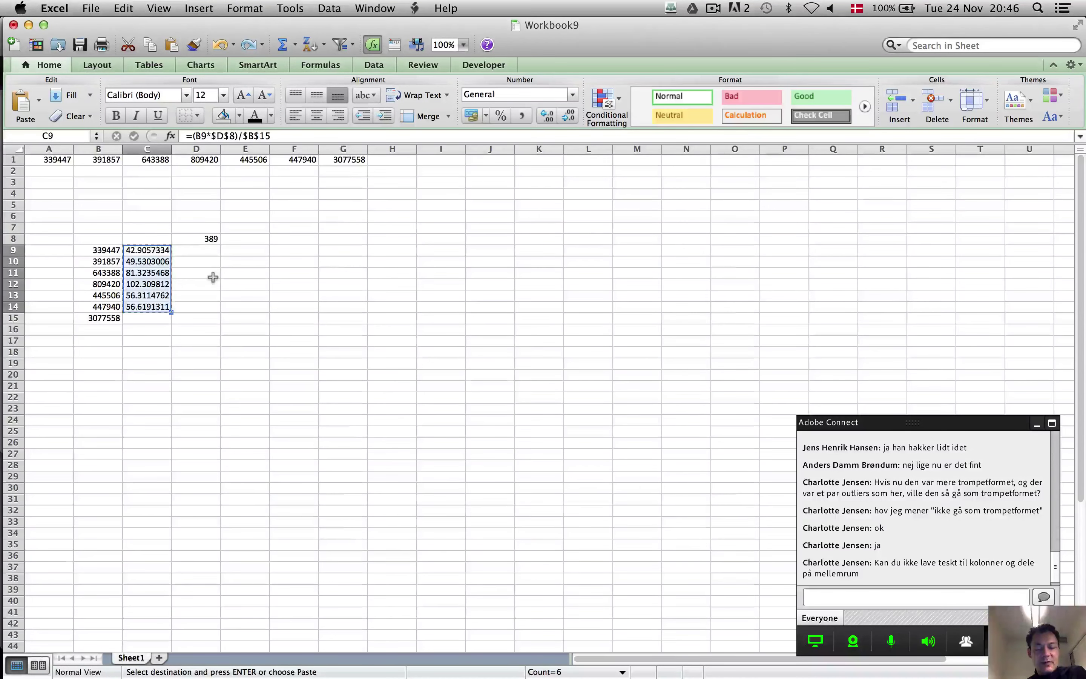
left_click(308, 250)
right_click(307, 250)
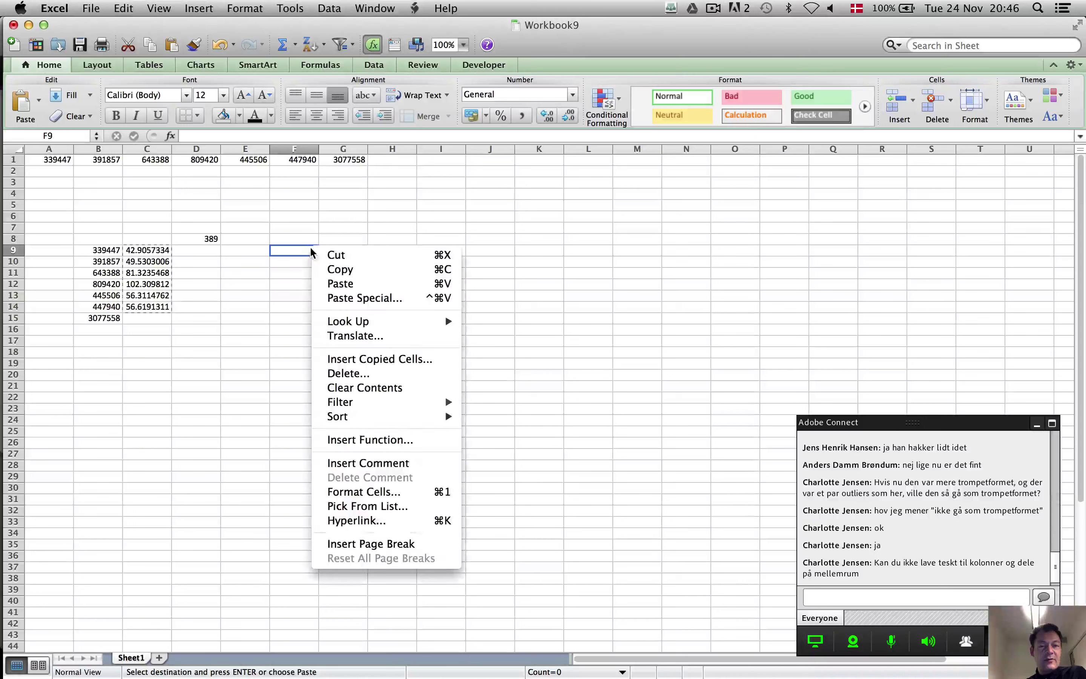
left_click(377, 298)
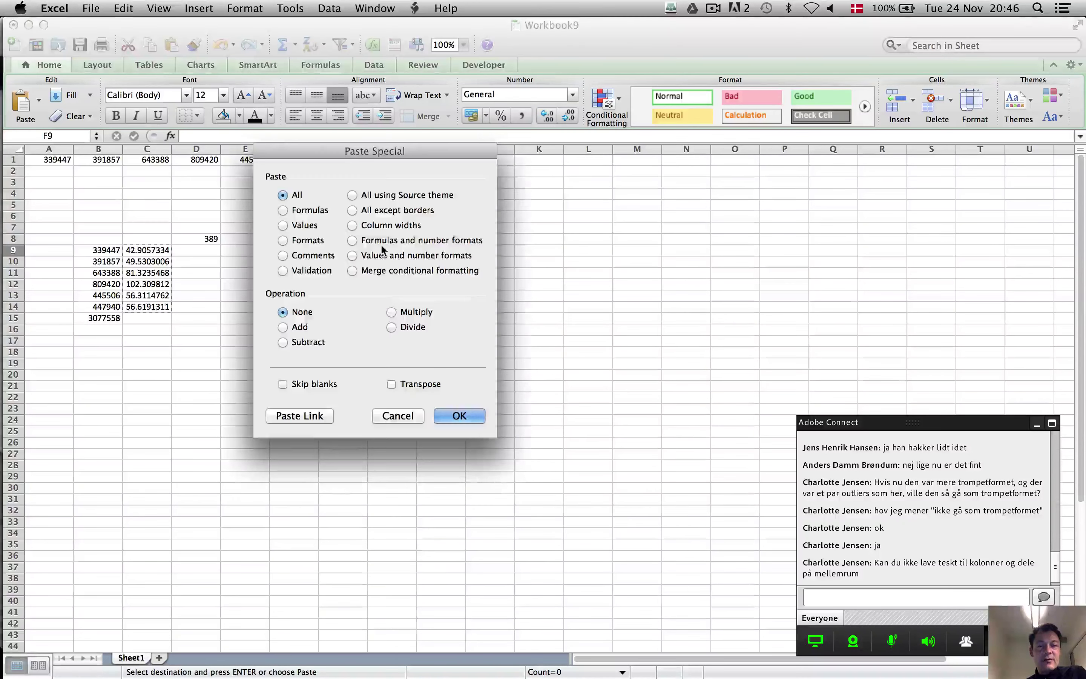
left_click(309, 225)
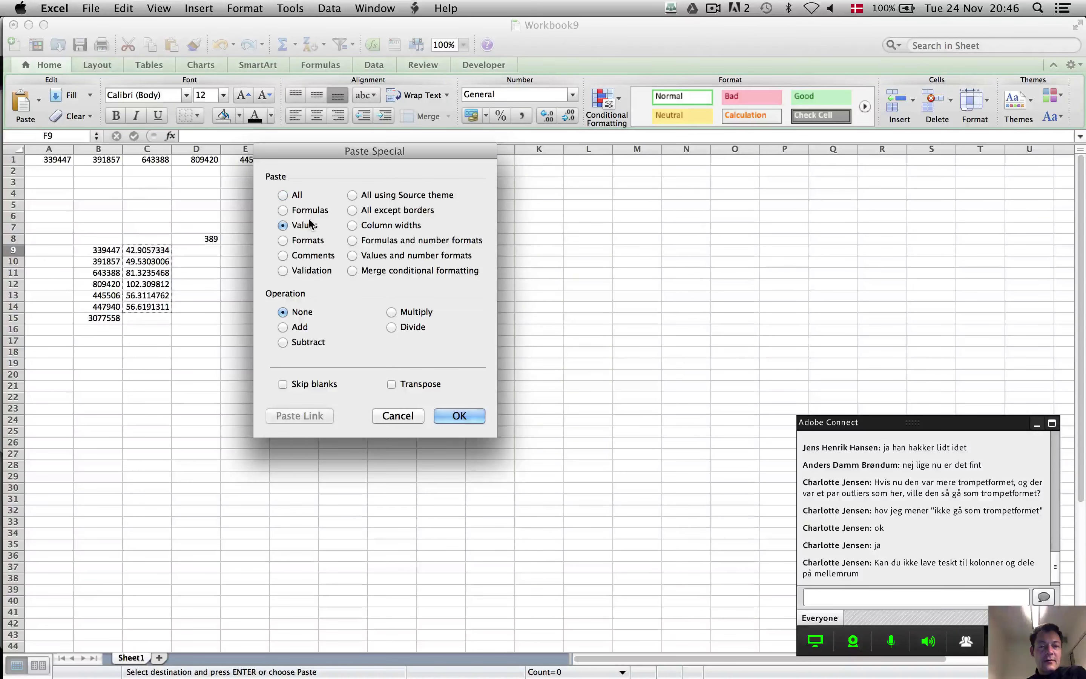
left_click(476, 417)
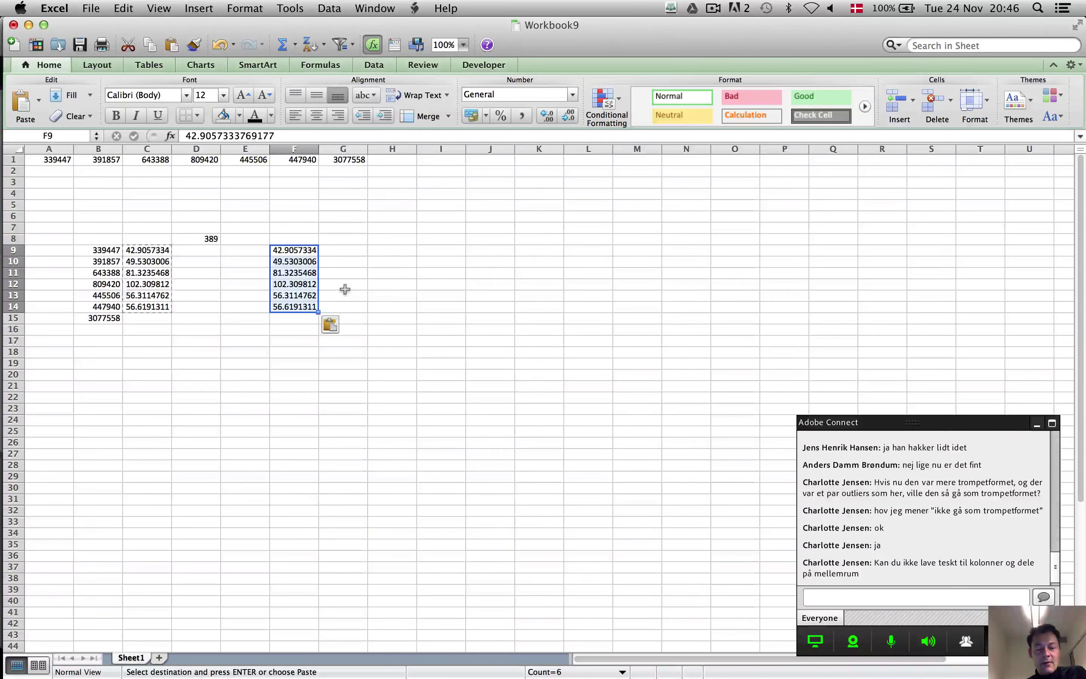
Copy the values in F9:F14 into FREESTAT's Forventet column from C3 on gof1, and check the p-værdi and the chi-squared chart
key("super+c")
key("super+grave")
key("super+grave")
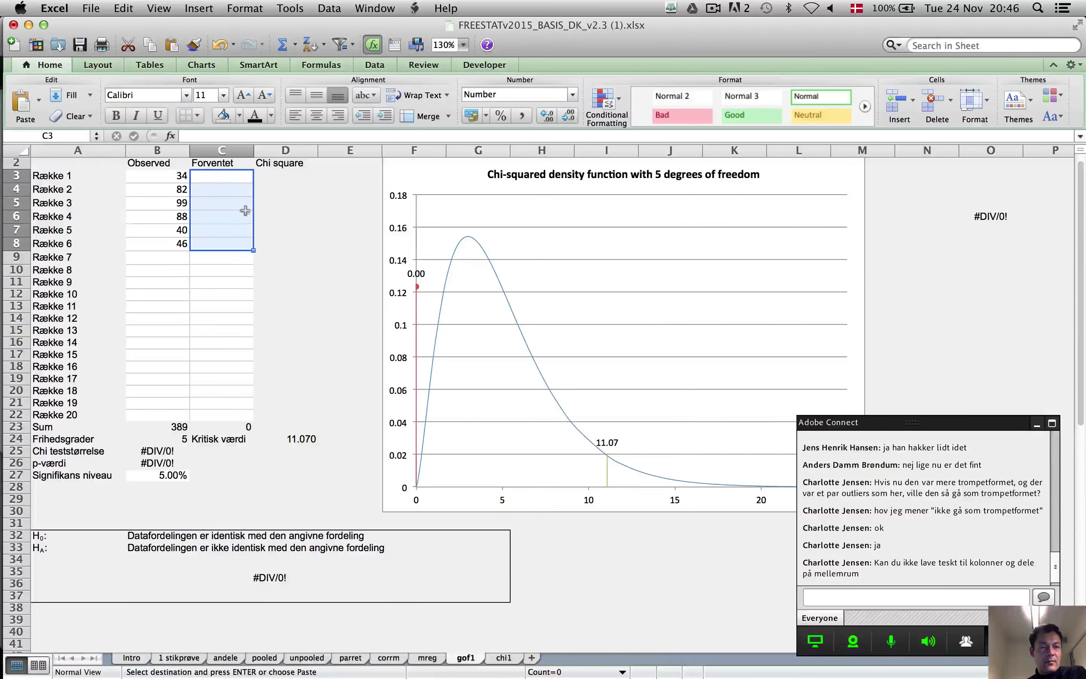
left_click(234, 177)
key("super+v")
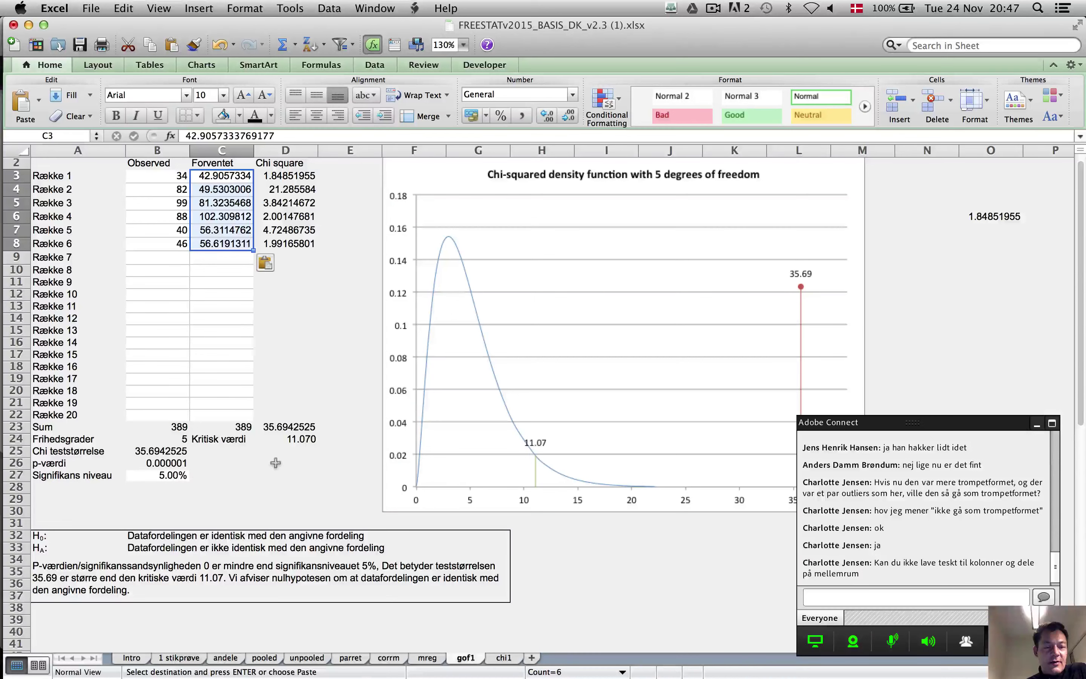
left_click(172, 467)
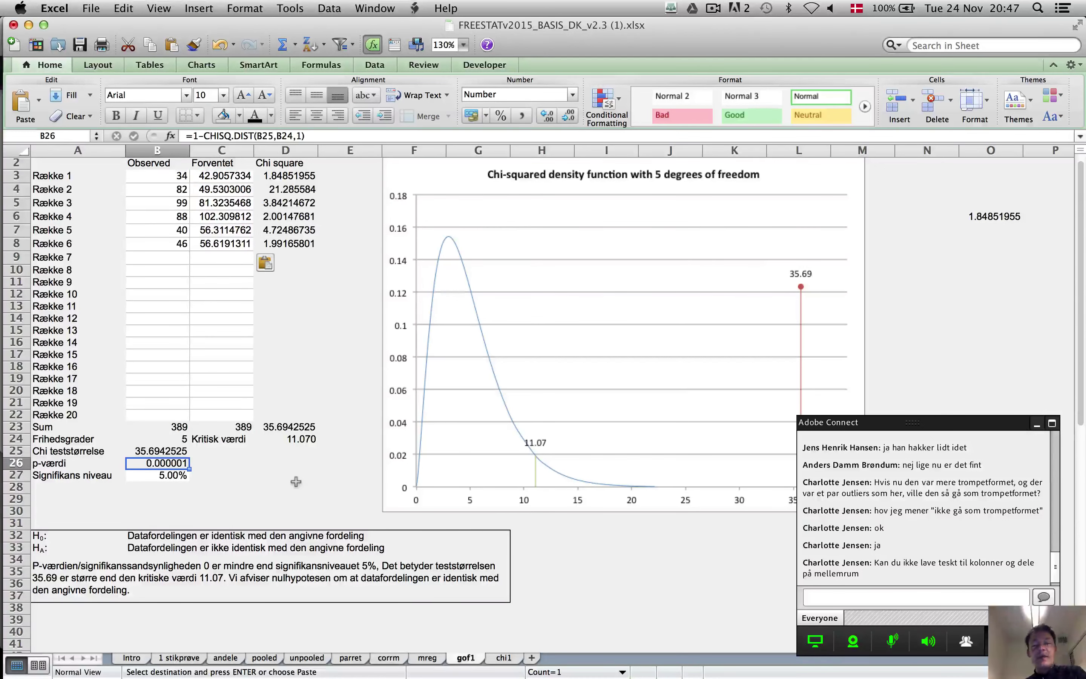
mouse_move(803, 294)
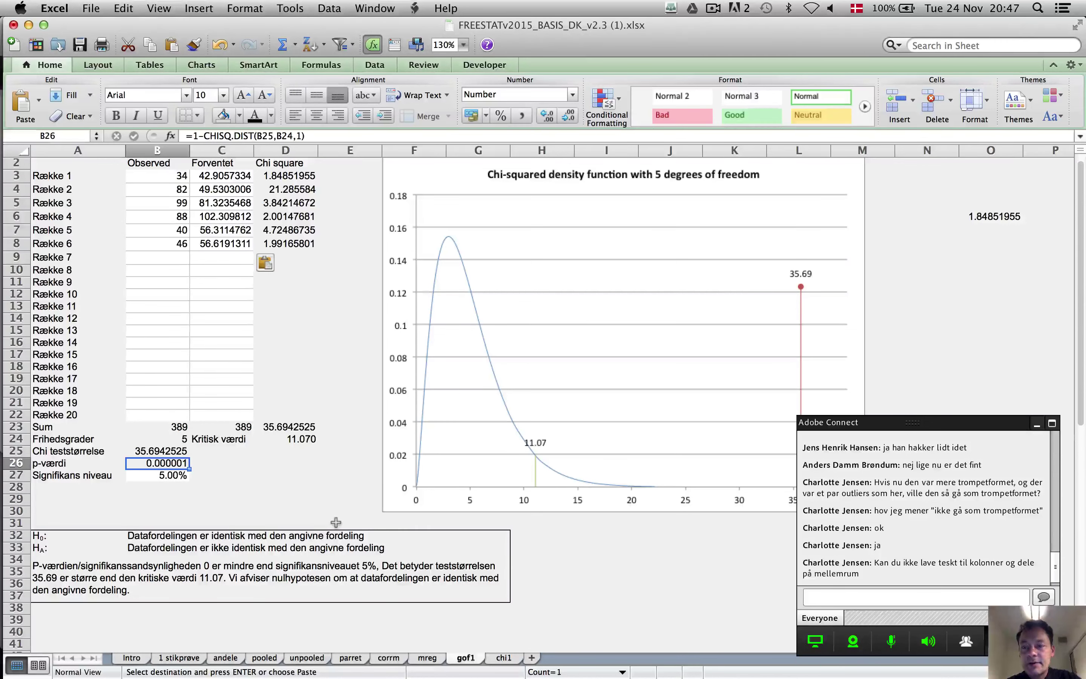
Switch to the exam PDF in Preview and review the Opgave 8 representativeness question, the Opgave 9 task and the earlier tasks
key("super+Tab")
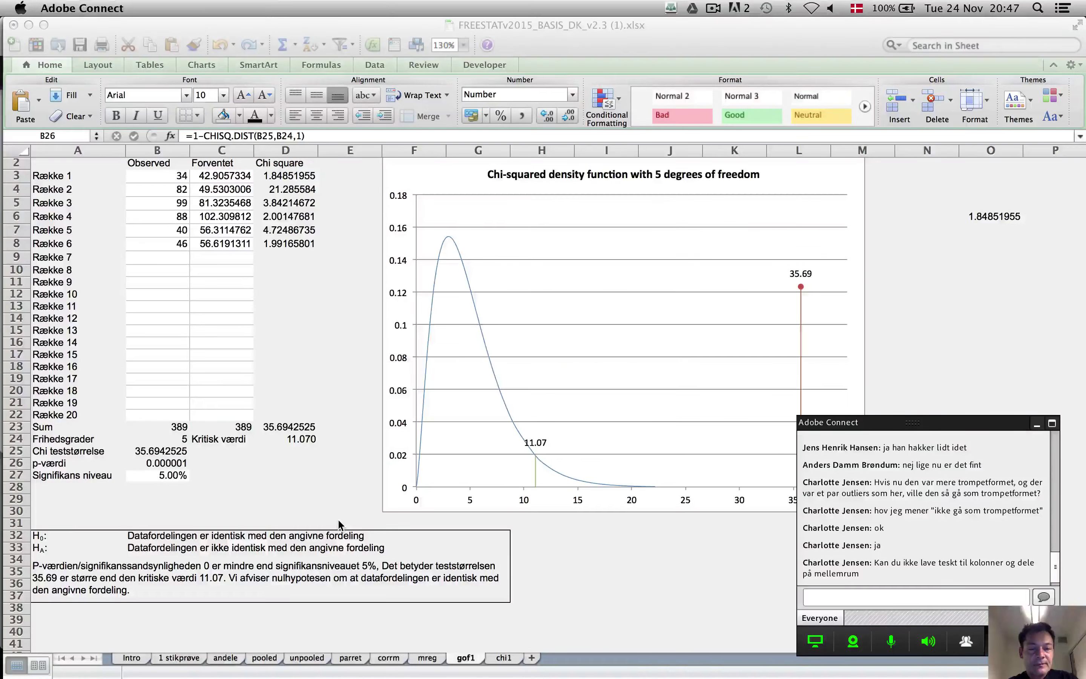
key("super+Tab")
key("super+Tab")
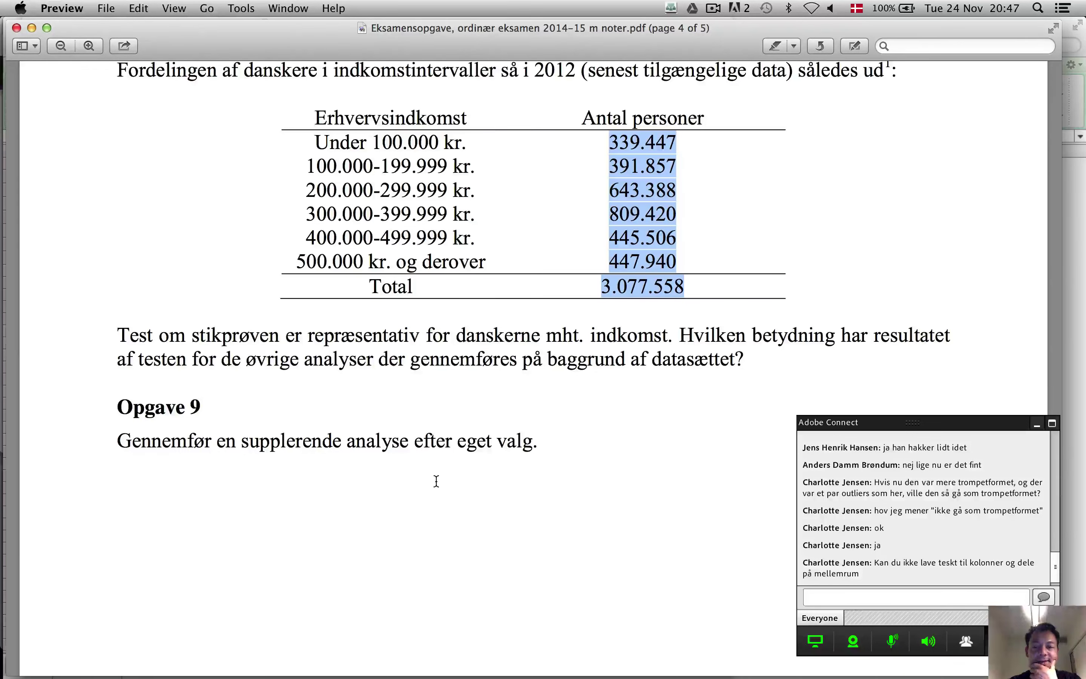
scroll(436, 481, "up", 3)
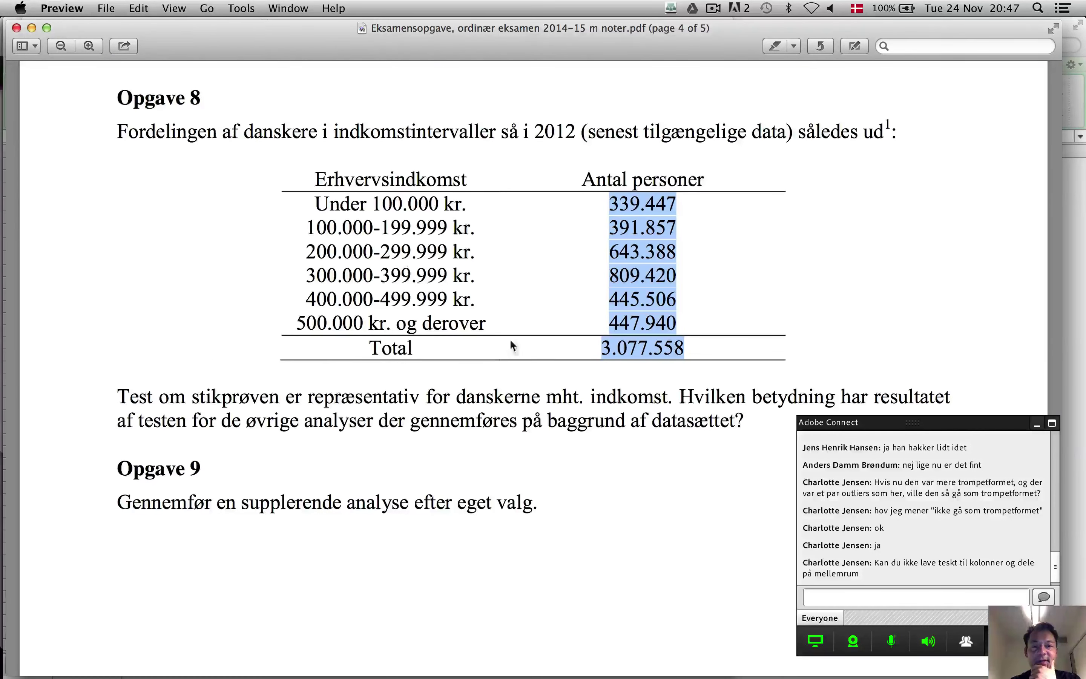
scroll(564, 274, "down", 2)
left_click(564, 274)
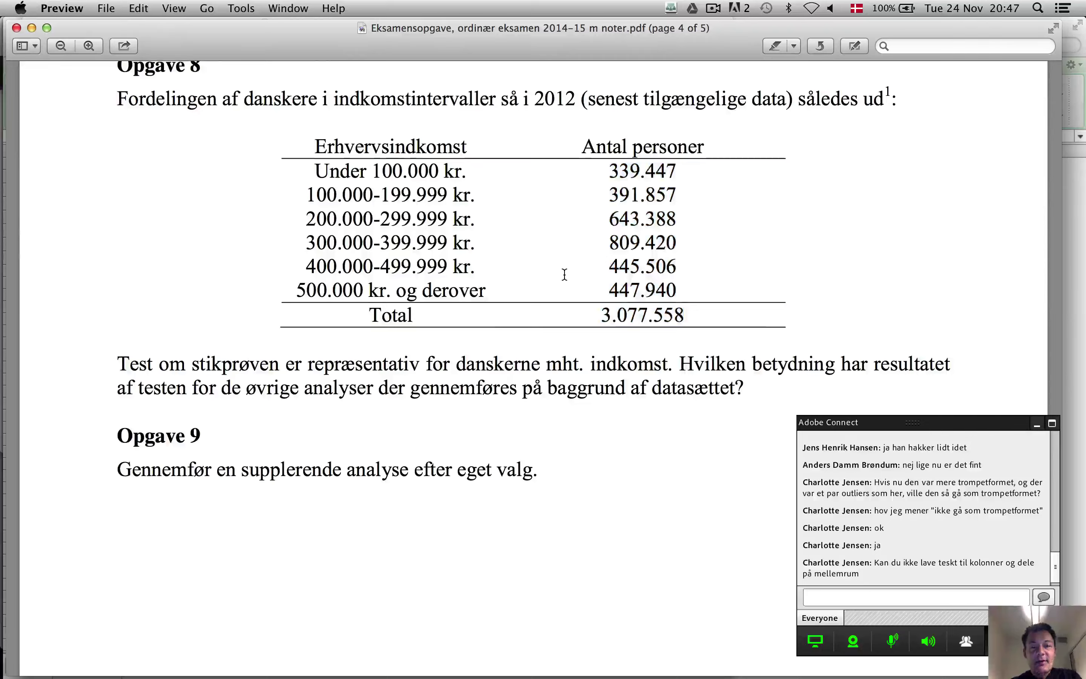
scroll(564, 274, "down", 5)
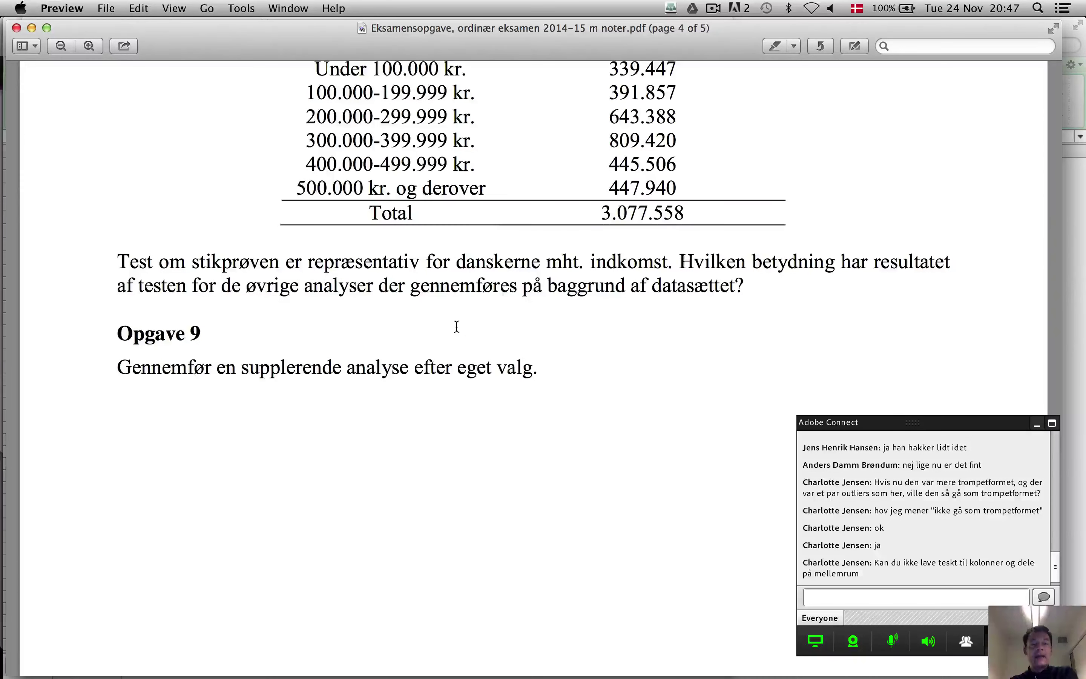
double_click(427, 359)
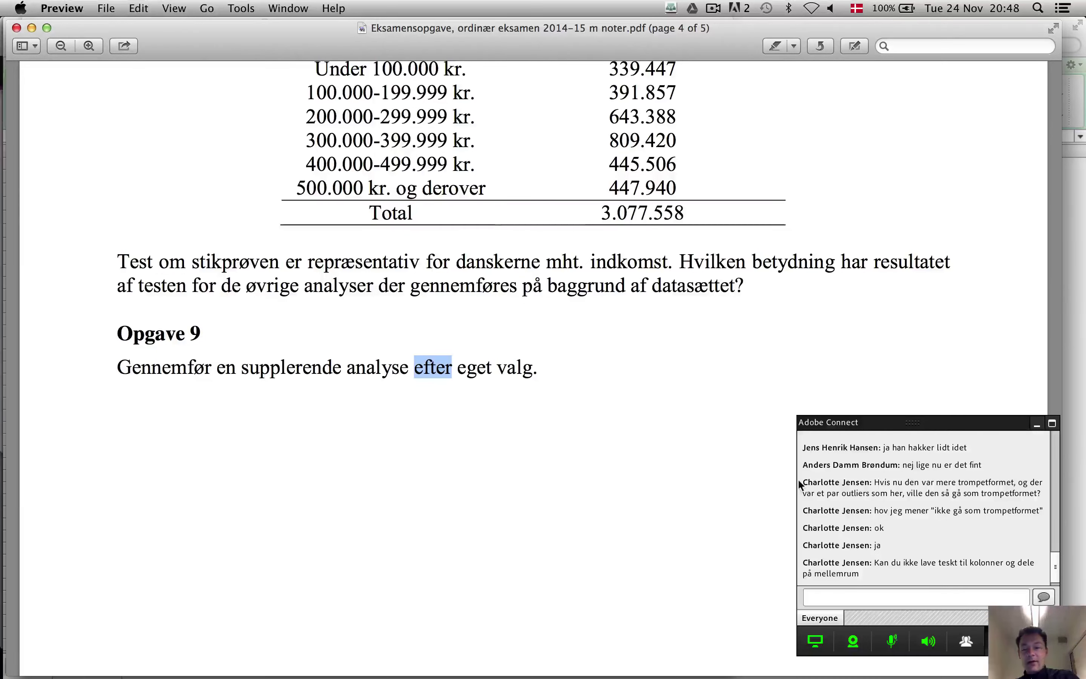
scroll(765, 424, "up", 15)
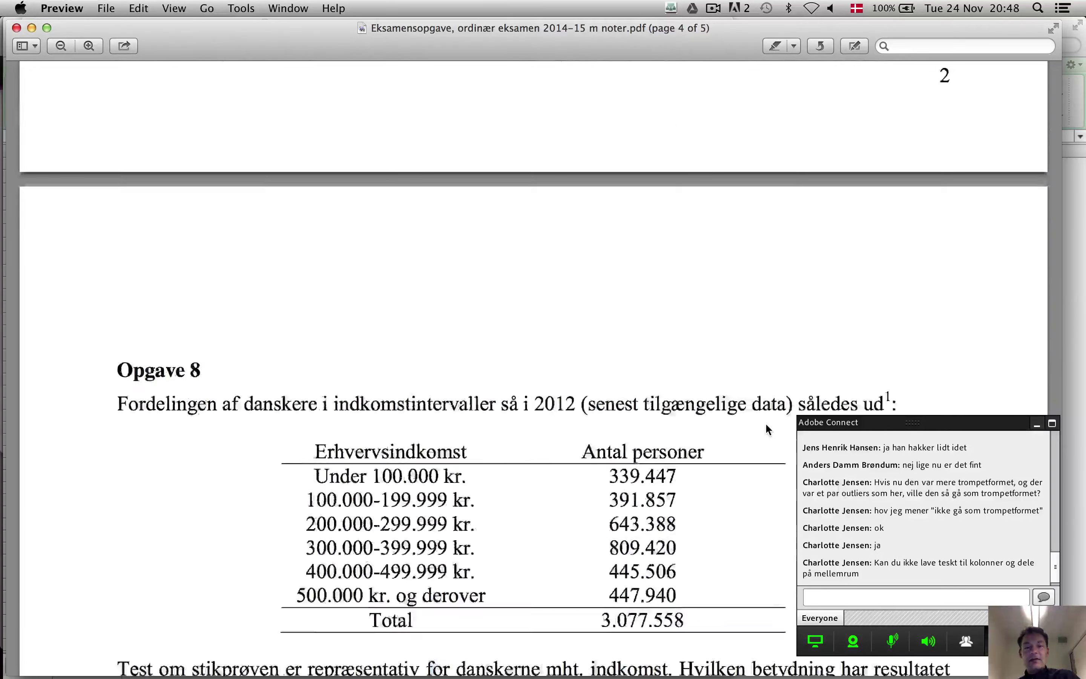
scroll(766, 425, "up", 2)
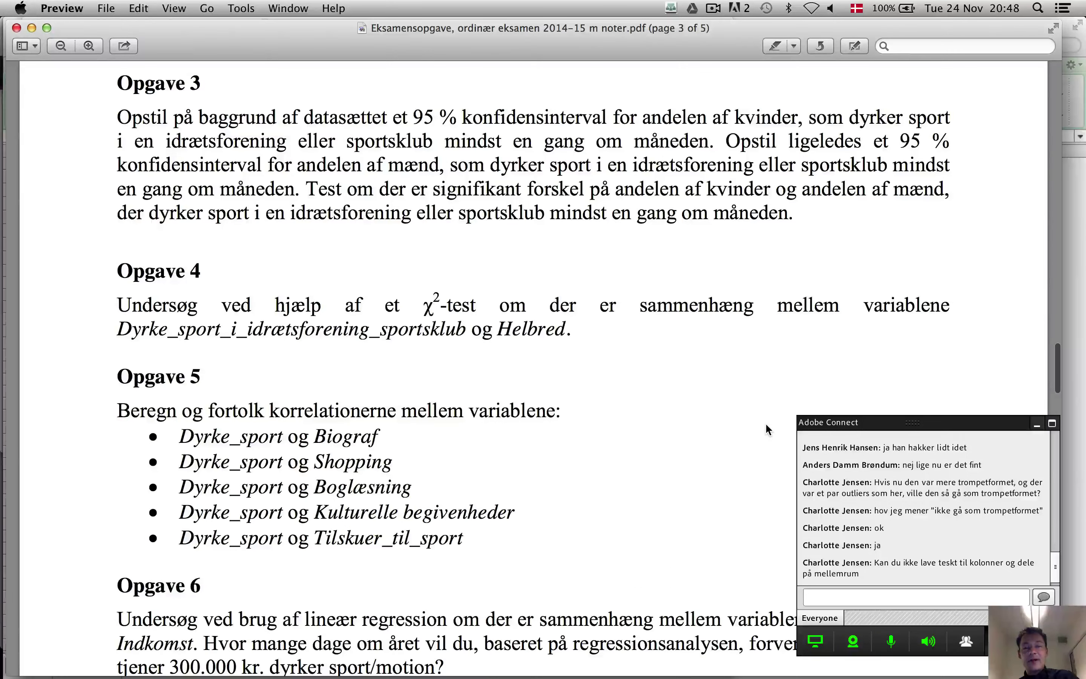
Switch to the Word answer document and save it to the Desktop as megetløskladdevedr2014eksamen.docx
key("super+Tab")
key("super+Tab")
key("super+Tab")
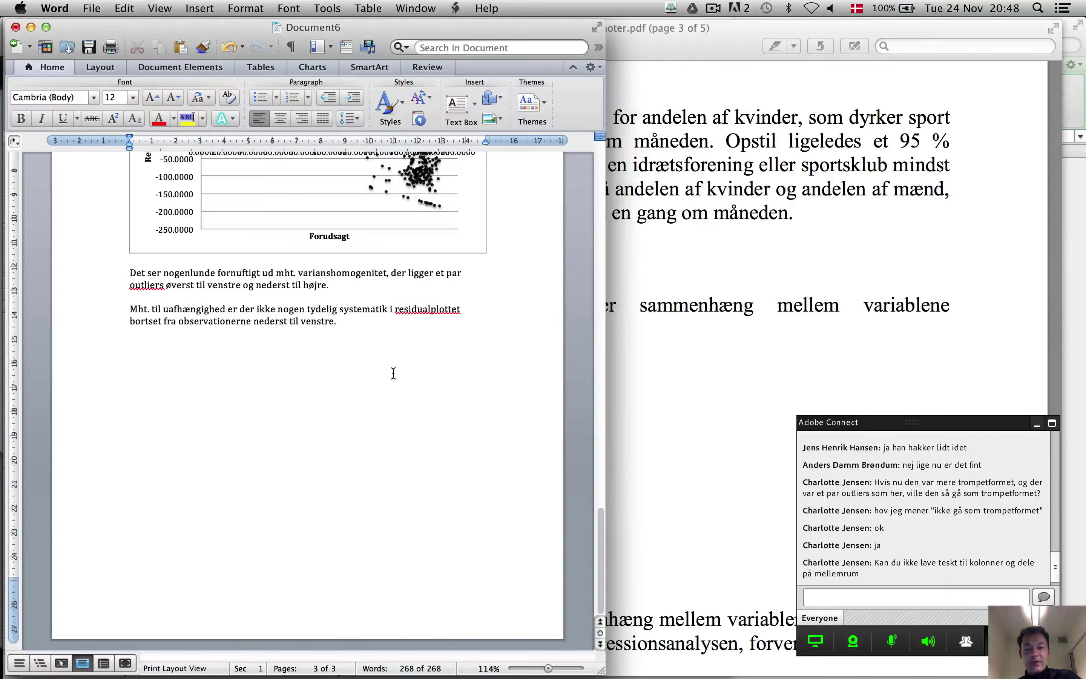
key("super+s")
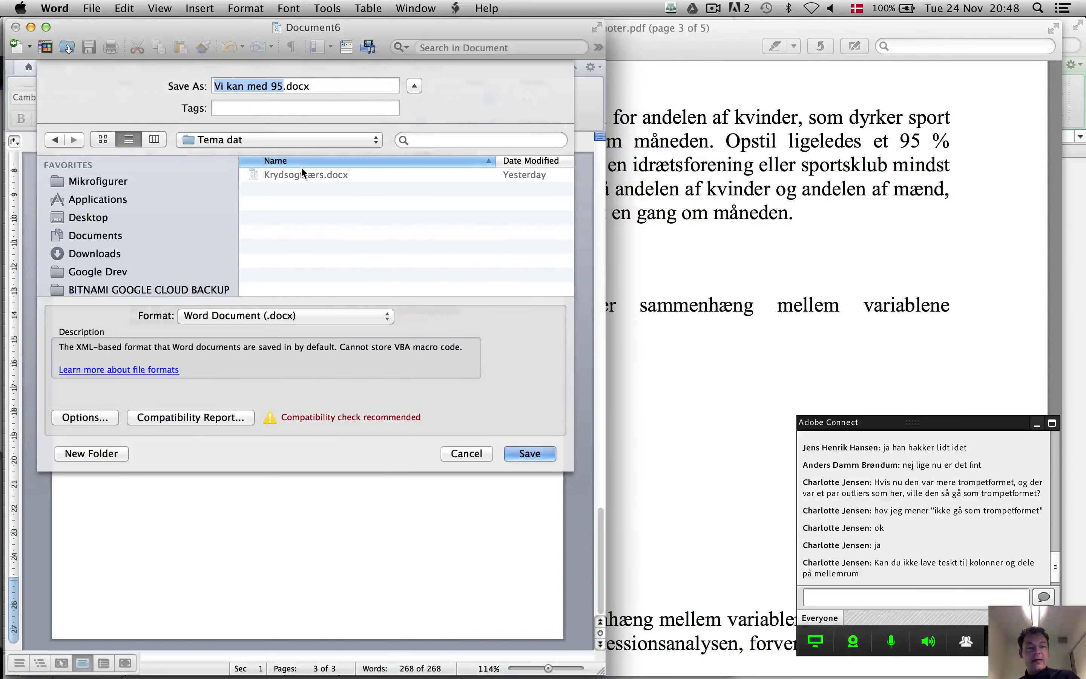
type("kladde")
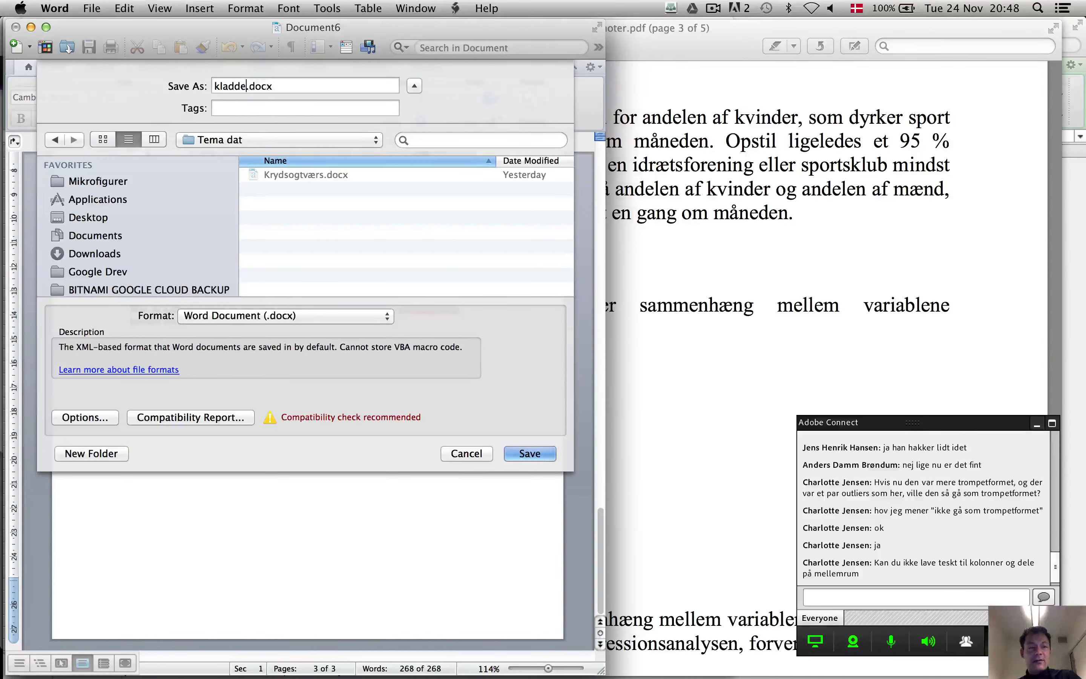
left_click(215, 85)
type("meget")
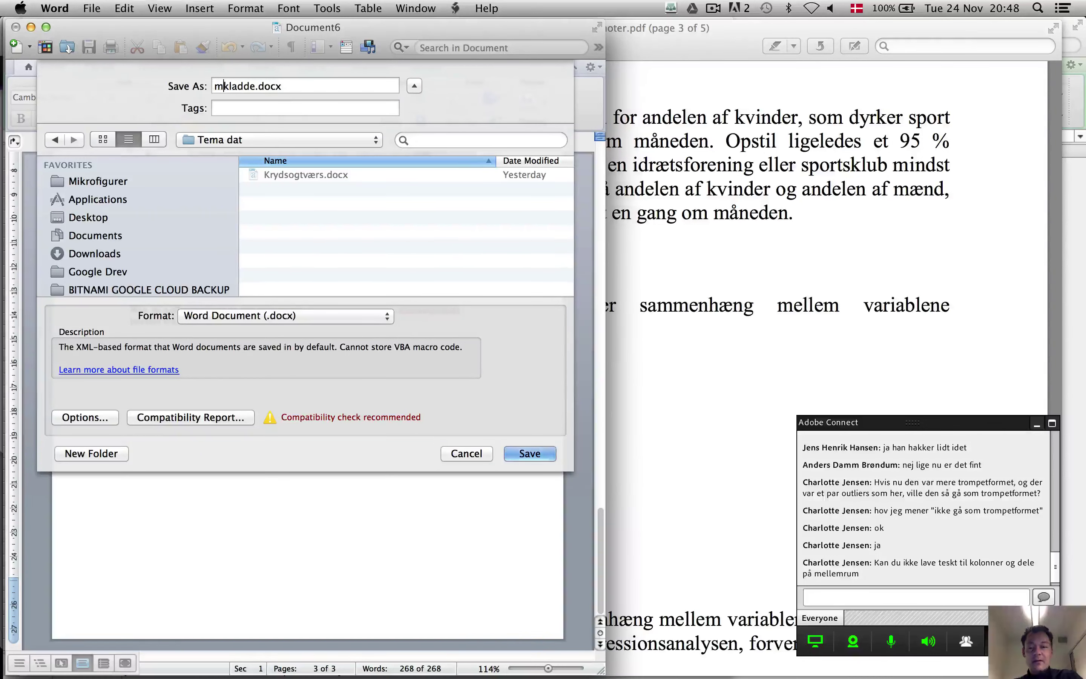
type("løs")
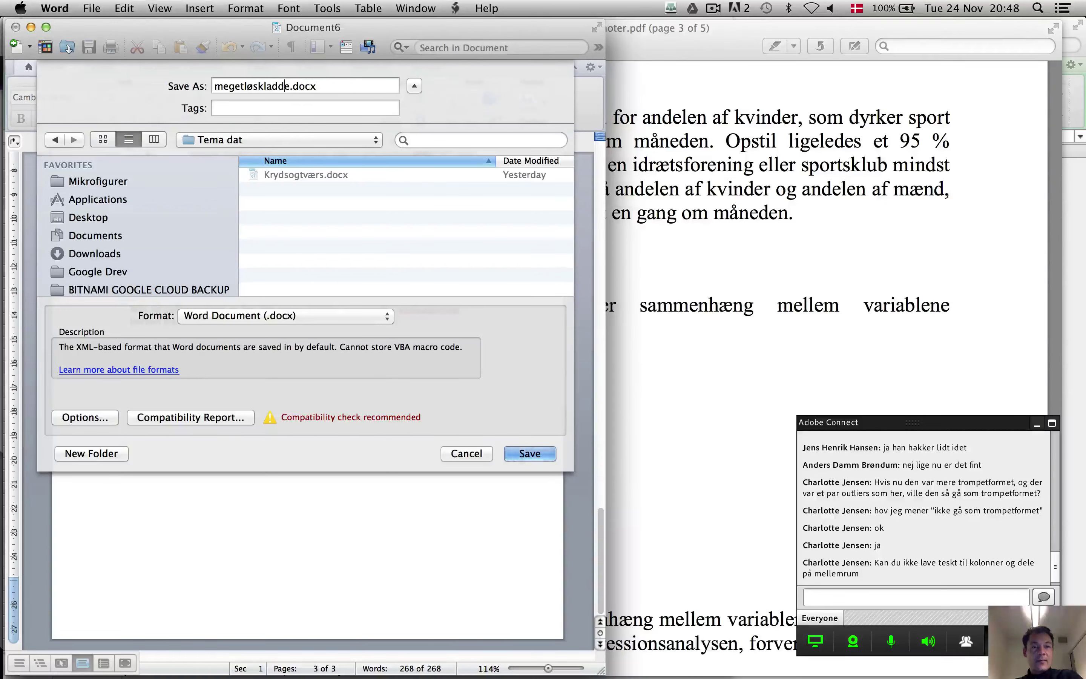
left_click(290, 85)
type("vedr20")
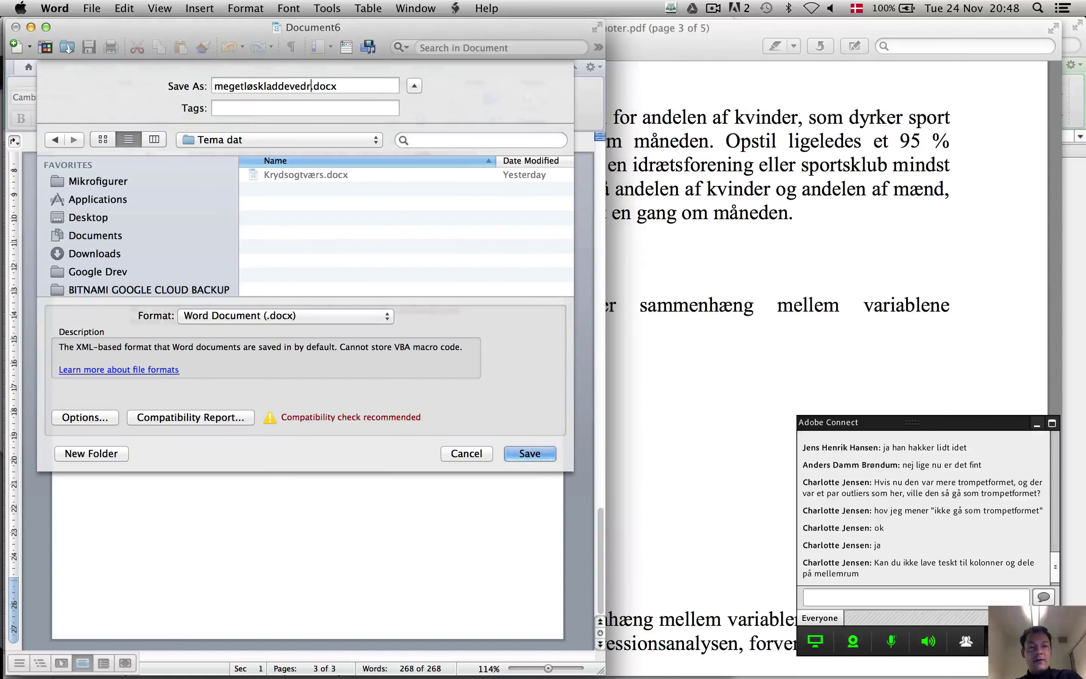
type("14eksa")
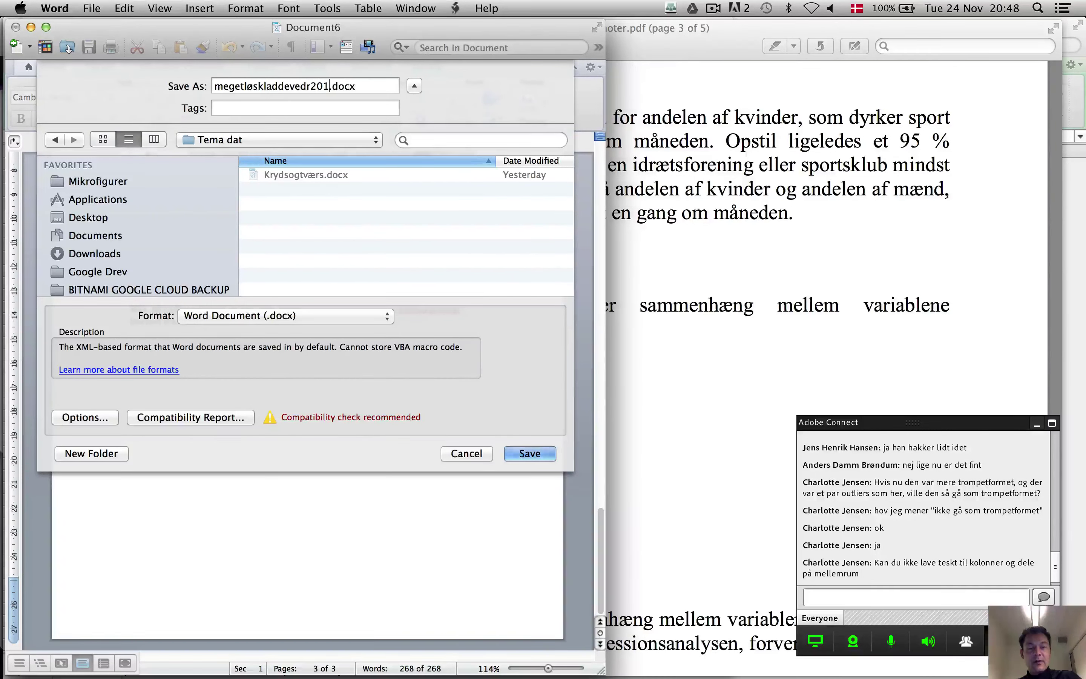
type("men")
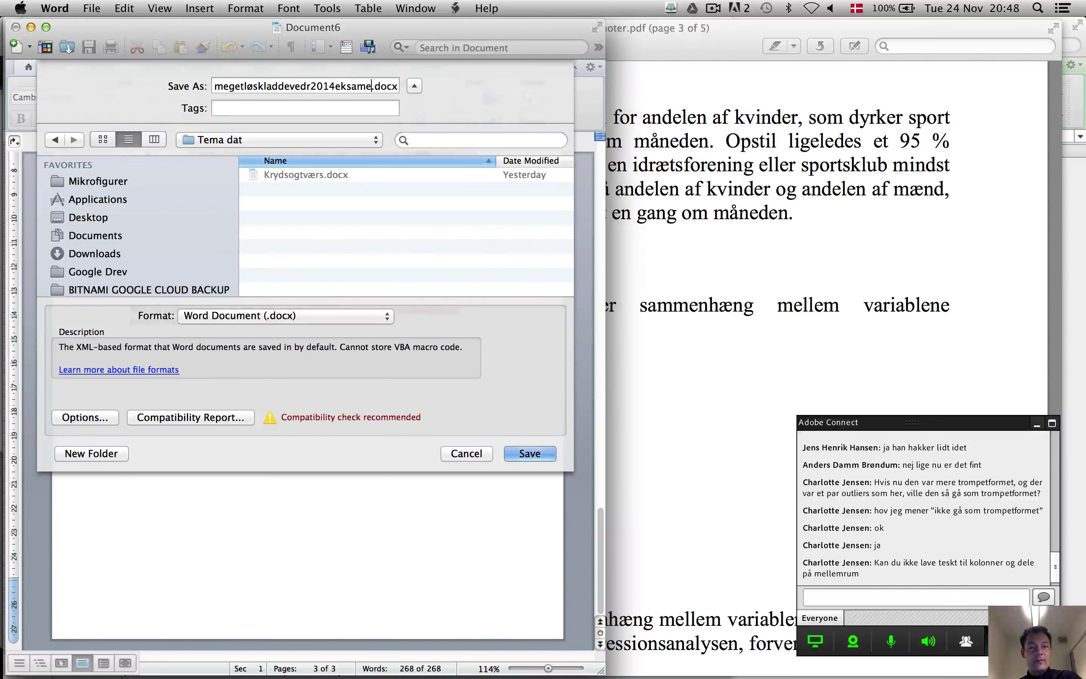
left_click(88, 217)
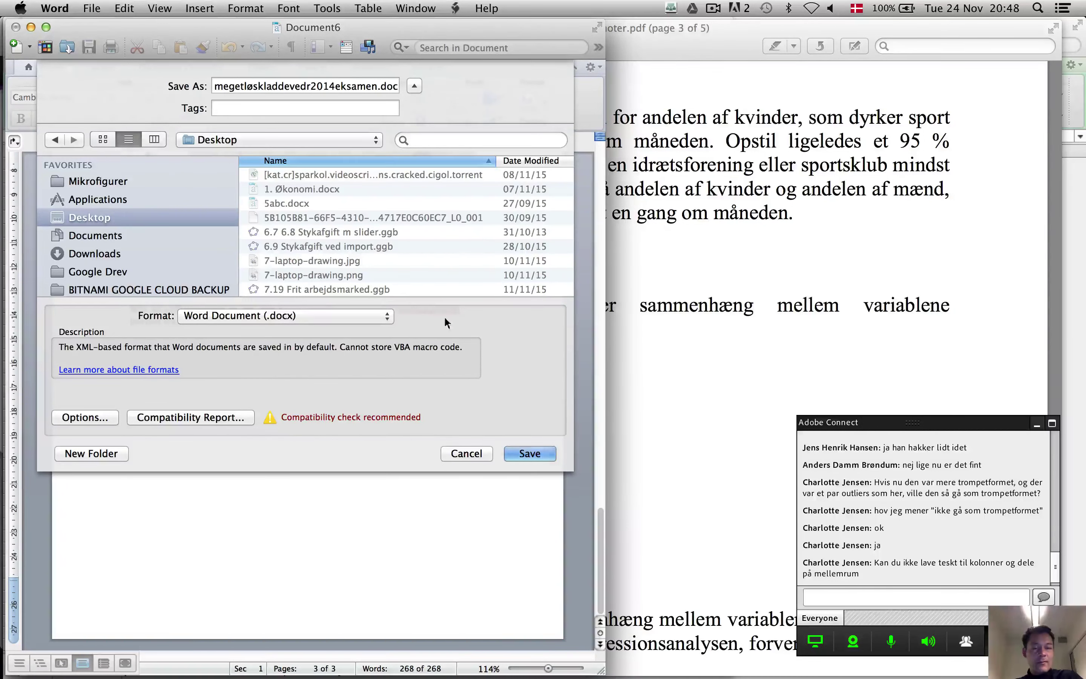
left_click(529, 453)
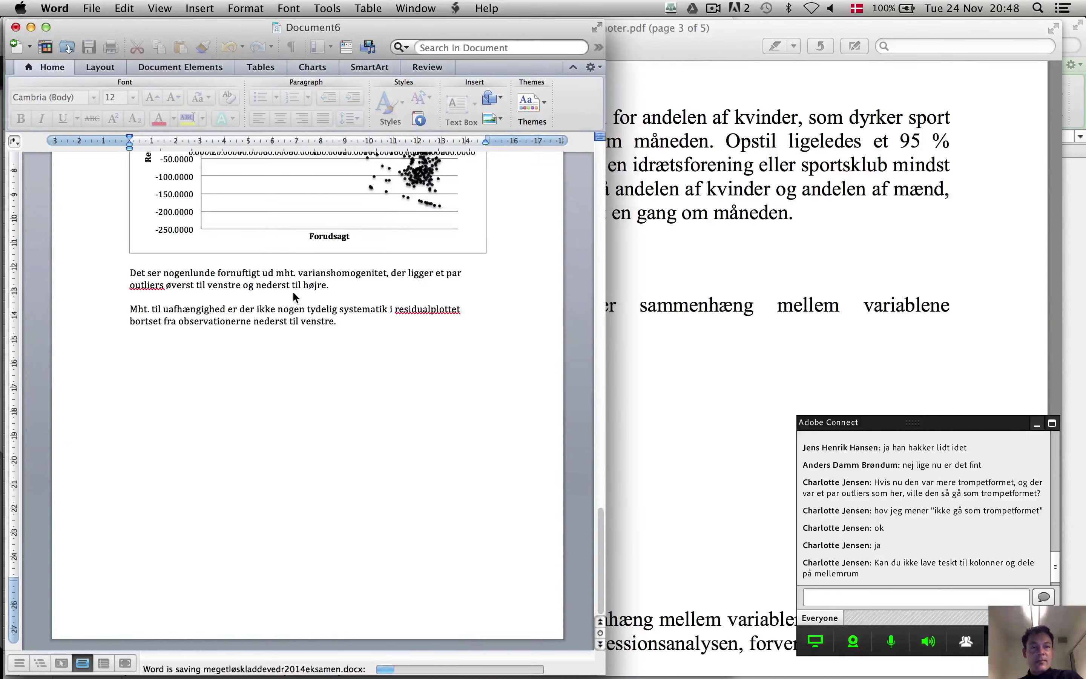
Switch to Chrome, open Gmail and start a new message addressed to the Online SDU 2015 contact group
key("super+Tab")
key("super+Tab")
key("super+Tab")
key("super+Tab")
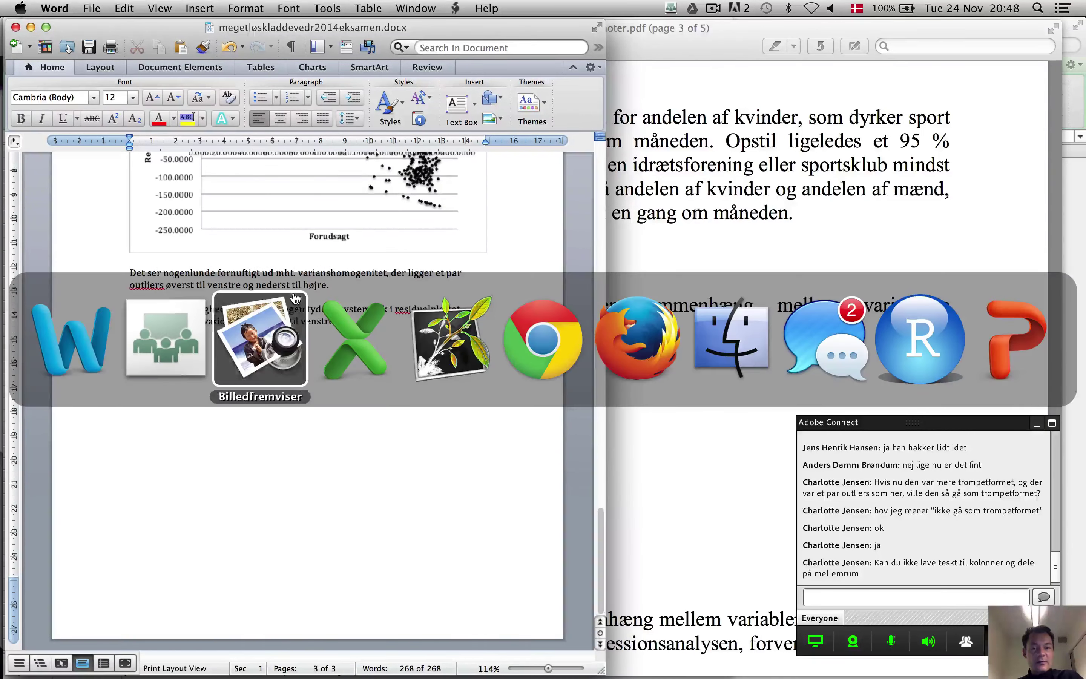
key("super+Tab")
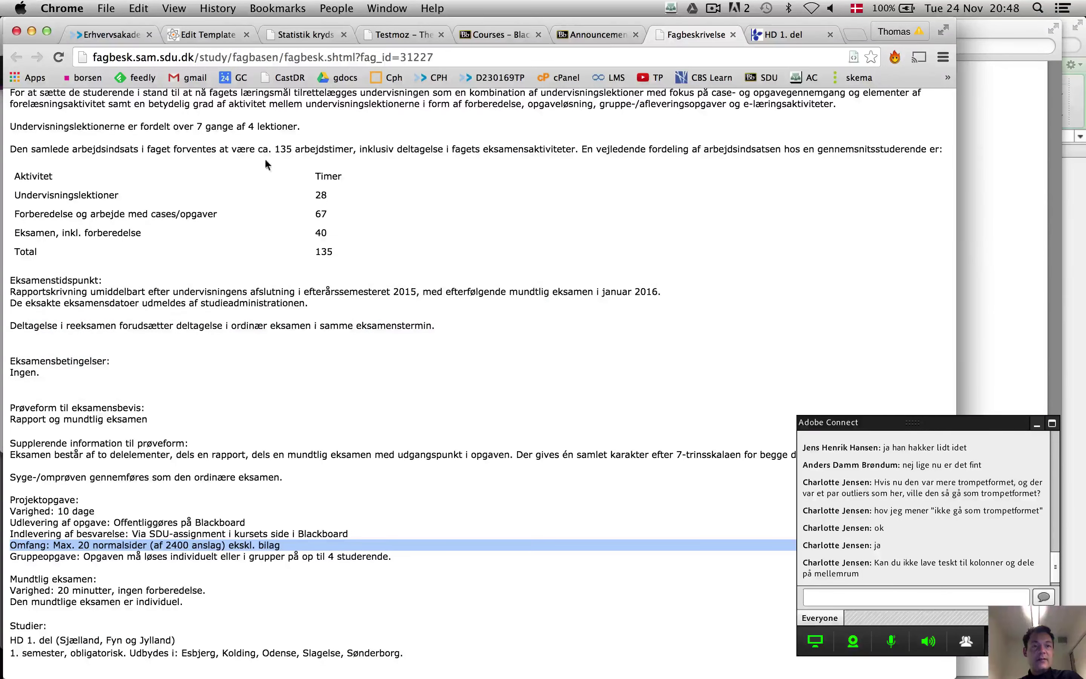
left_click(194, 80)
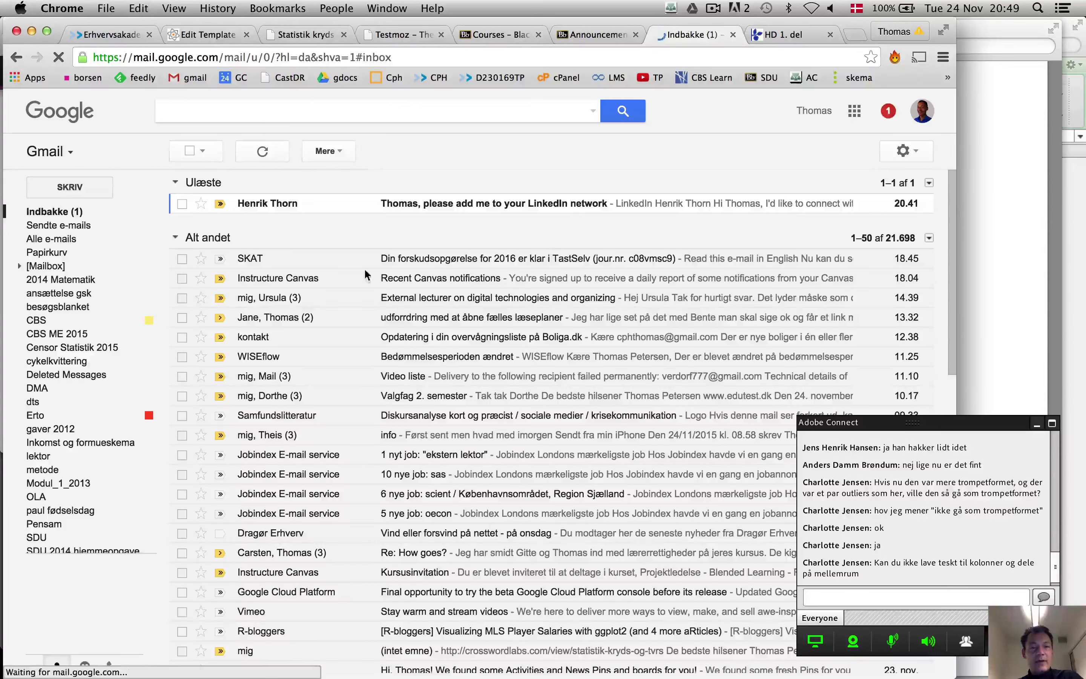
key("c")
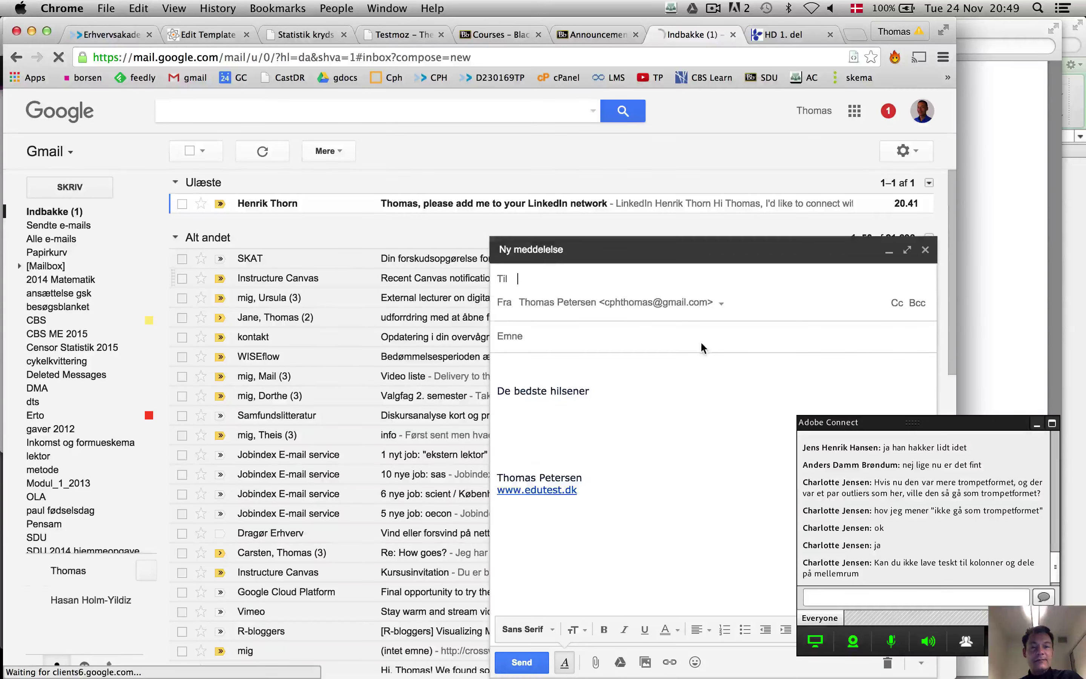
type("sdu")
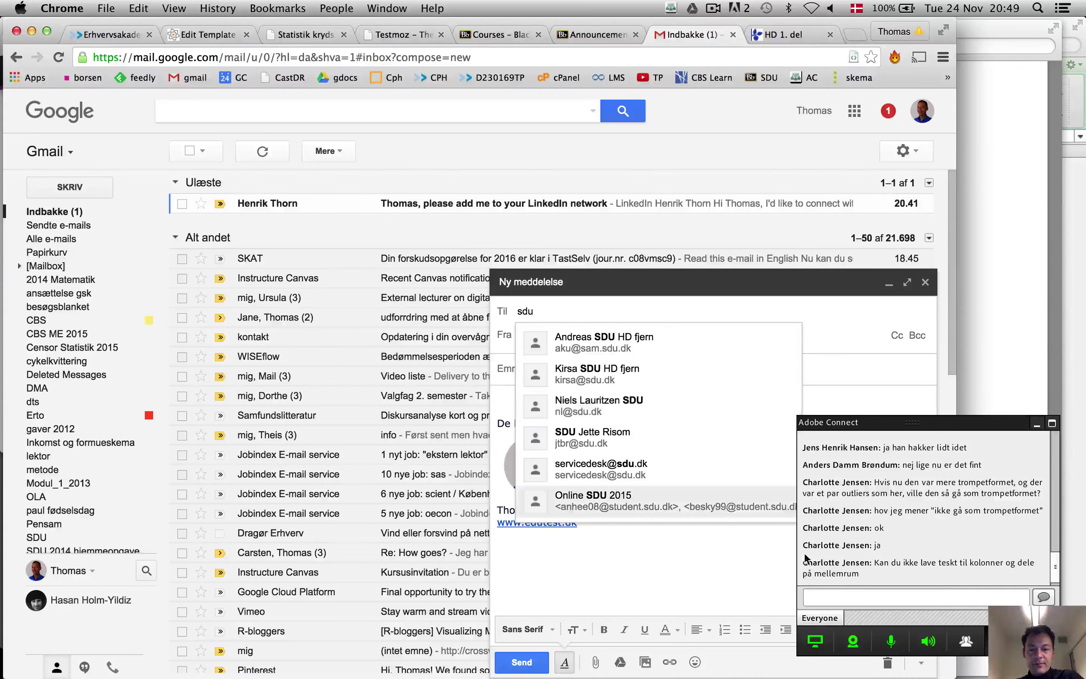
left_click(729, 507)
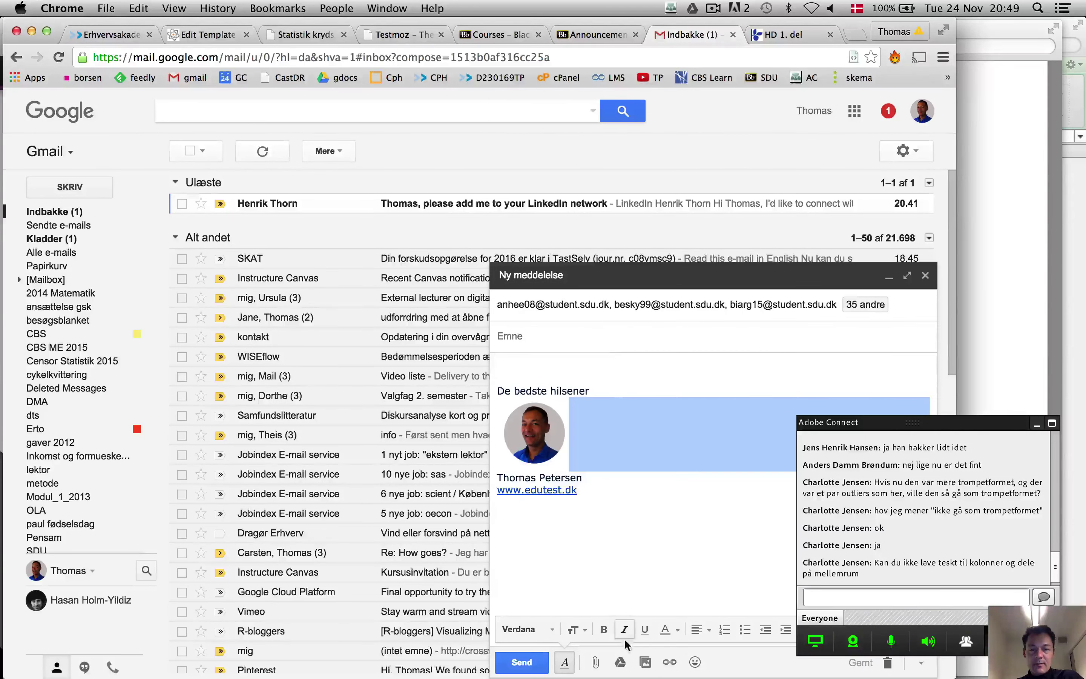
Set the message's subject to "Kladde til gennemgang"
left_click(573, 335)
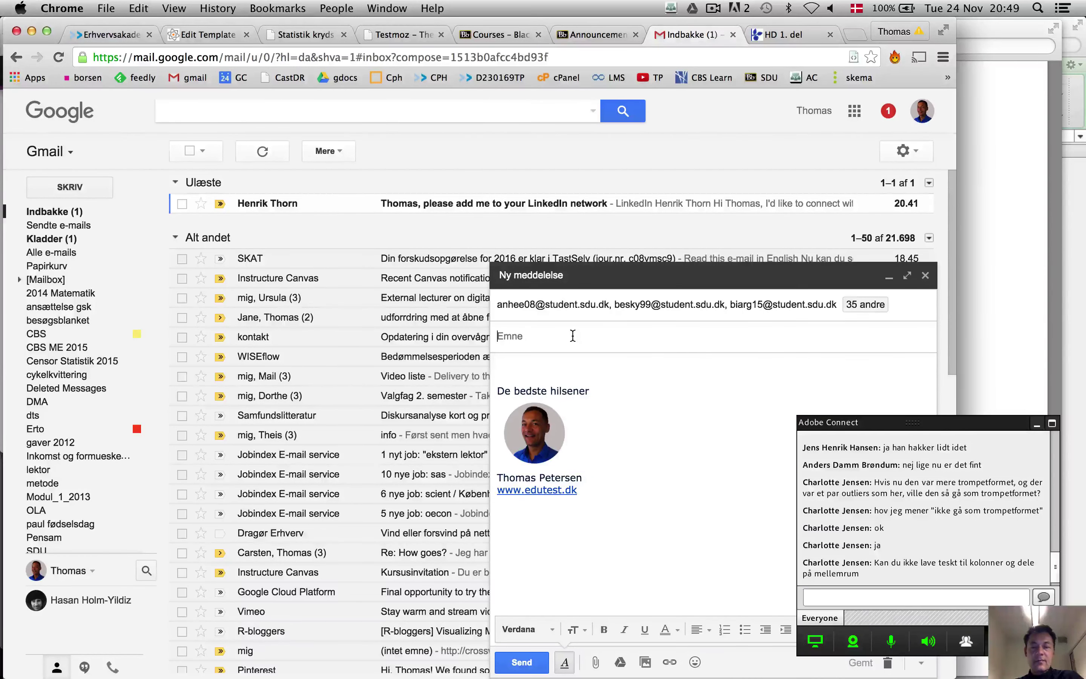
type("Kladde til")
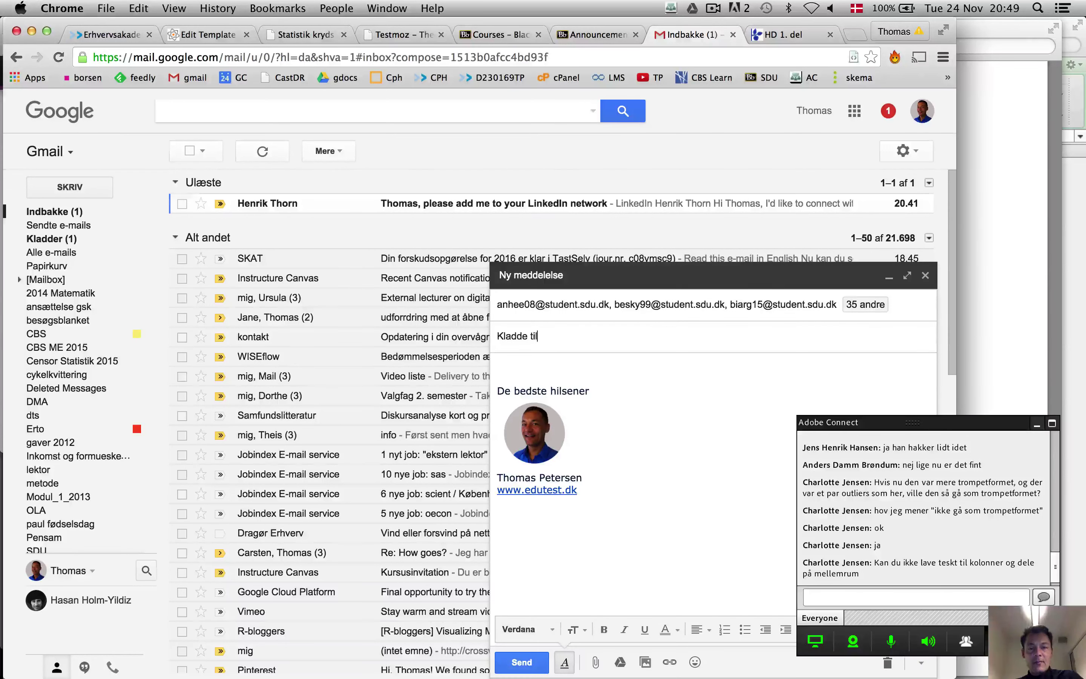
type(" gennemgagn")
type("ng")
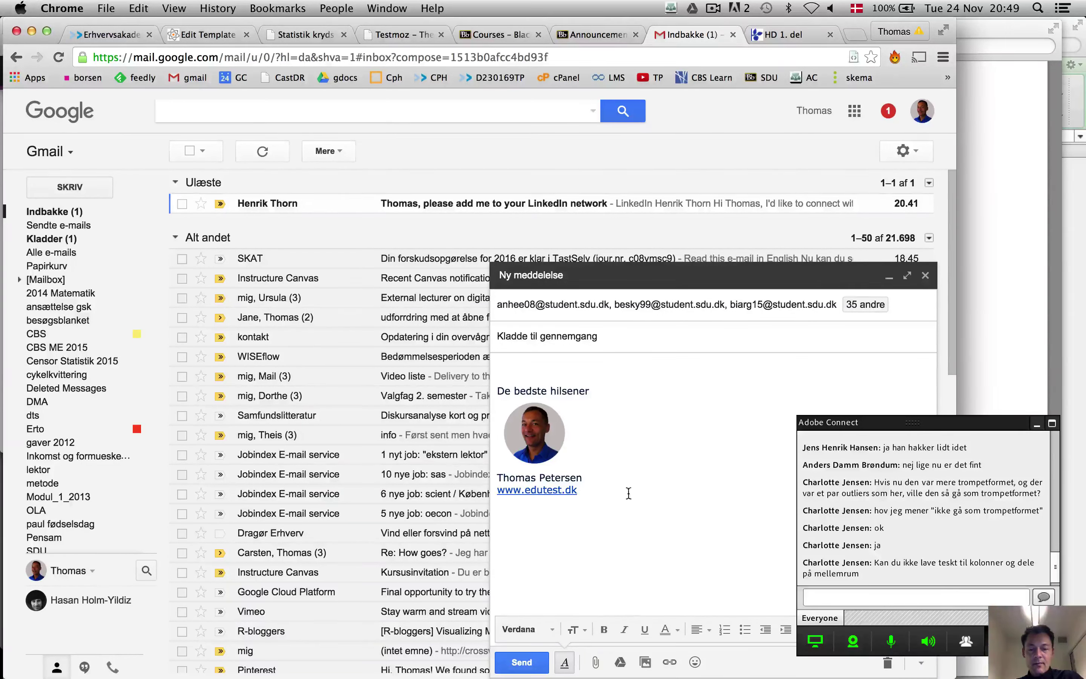
Attach megetløskladdevedr2014eksamen.docx from the Desktop to the message and send it
left_click(595, 662)
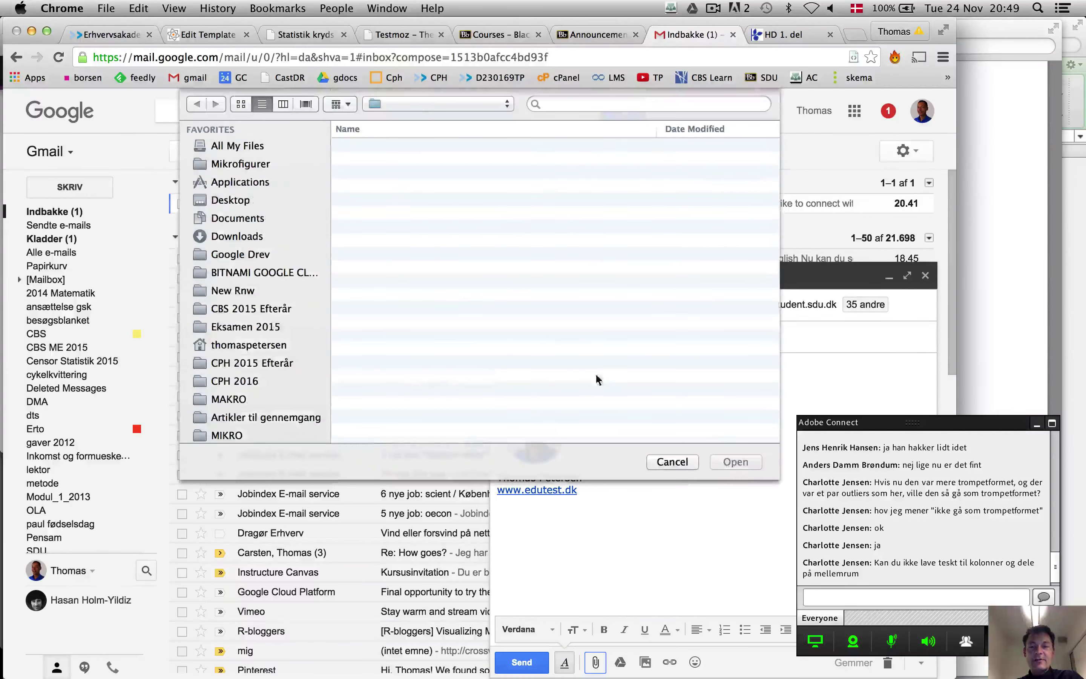
left_click(235, 205)
double_click(447, 149)
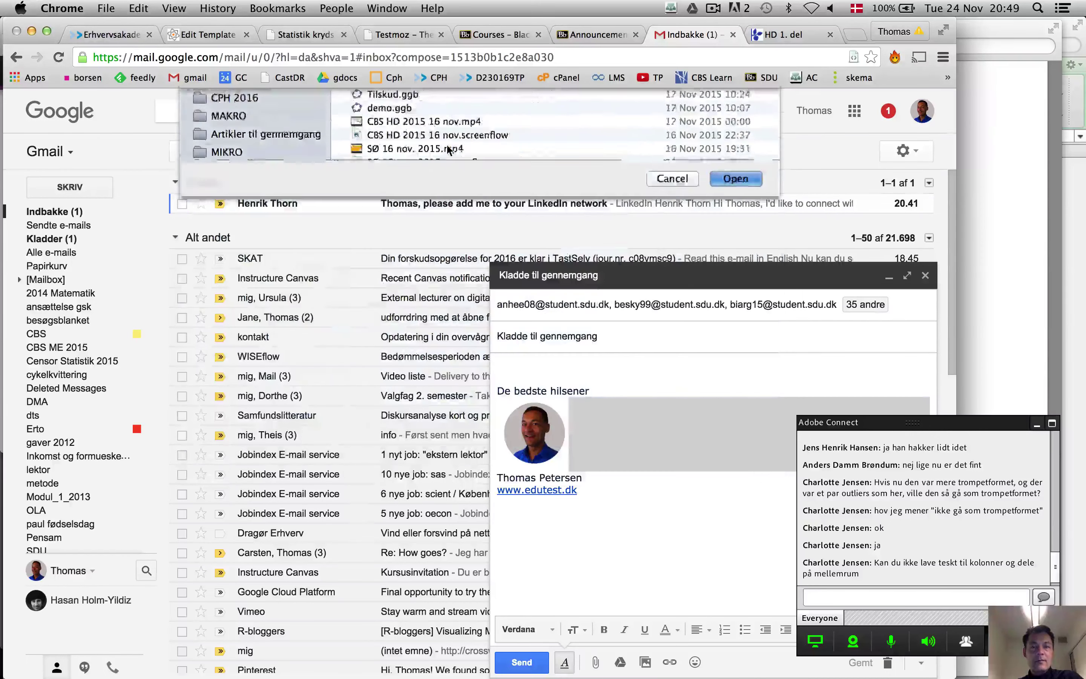
left_click(604, 365)
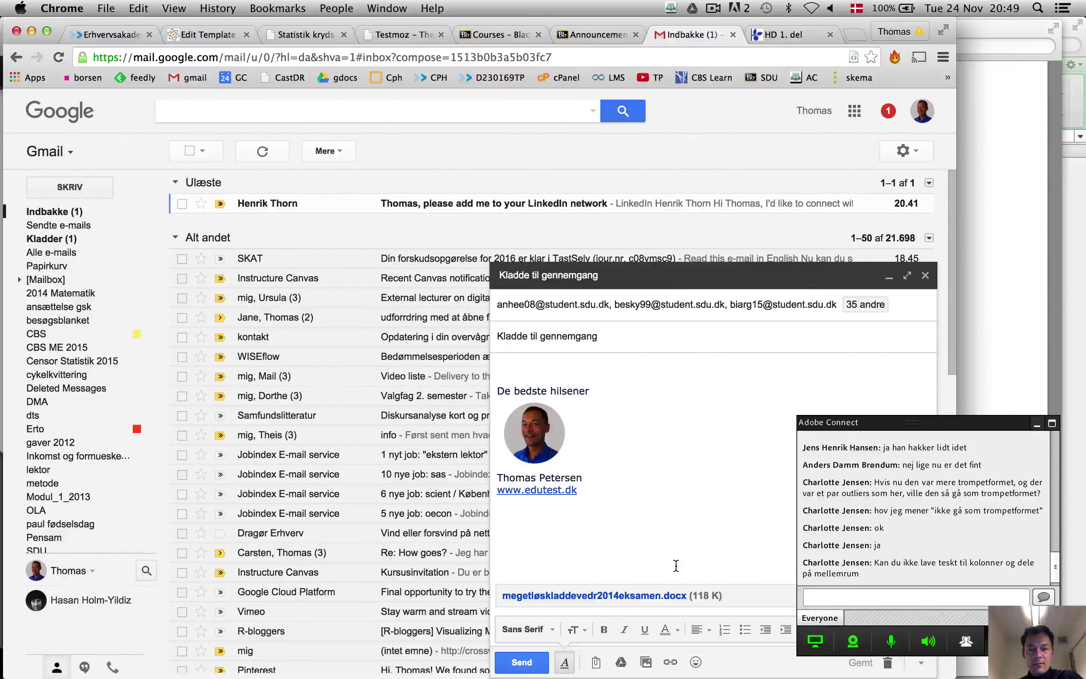
left_click(535, 664)
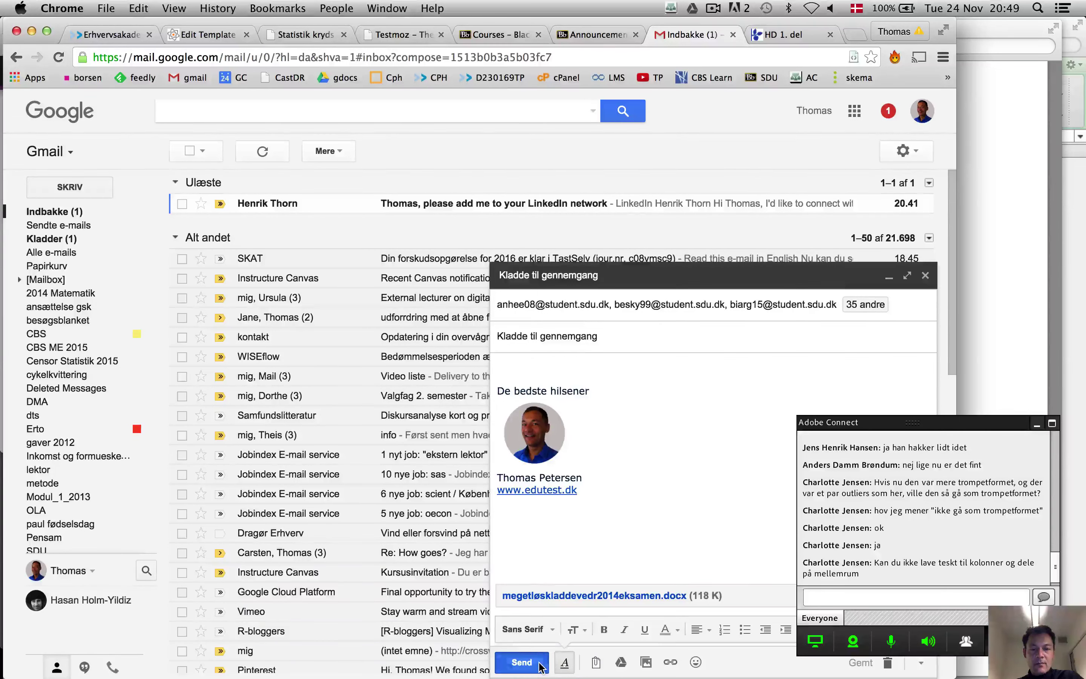
Switch to Adobe Connect and stop sharing the screen in the HD 2015 meeting
key("super+Tab")
key("super+Tab")
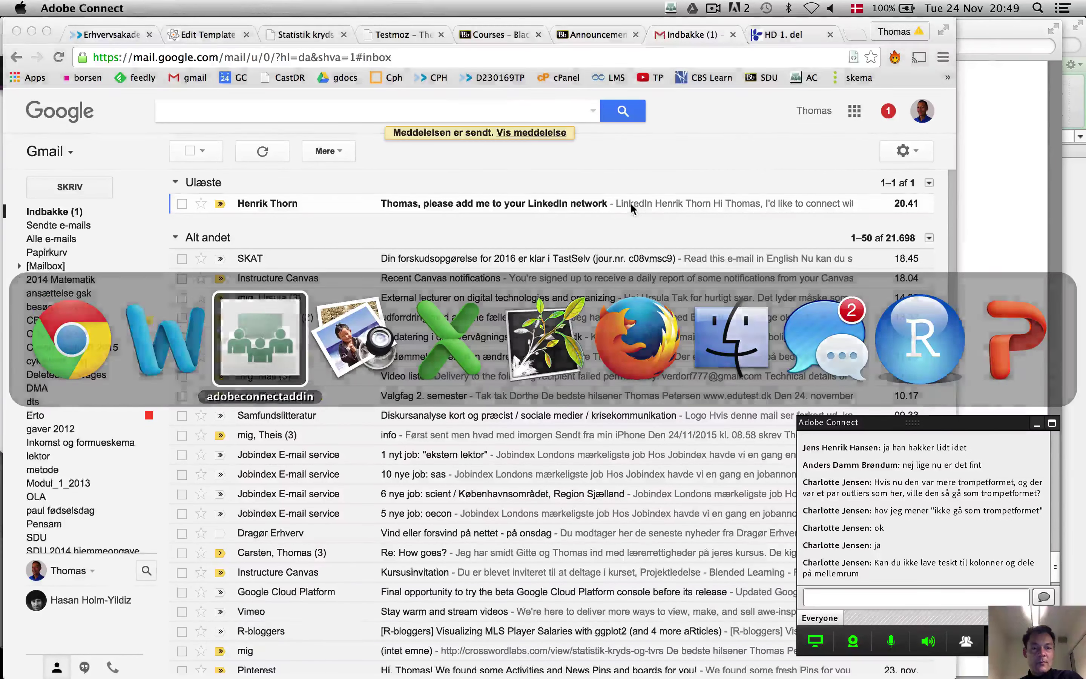
left_click(816, 642)
left_click(932, 608)
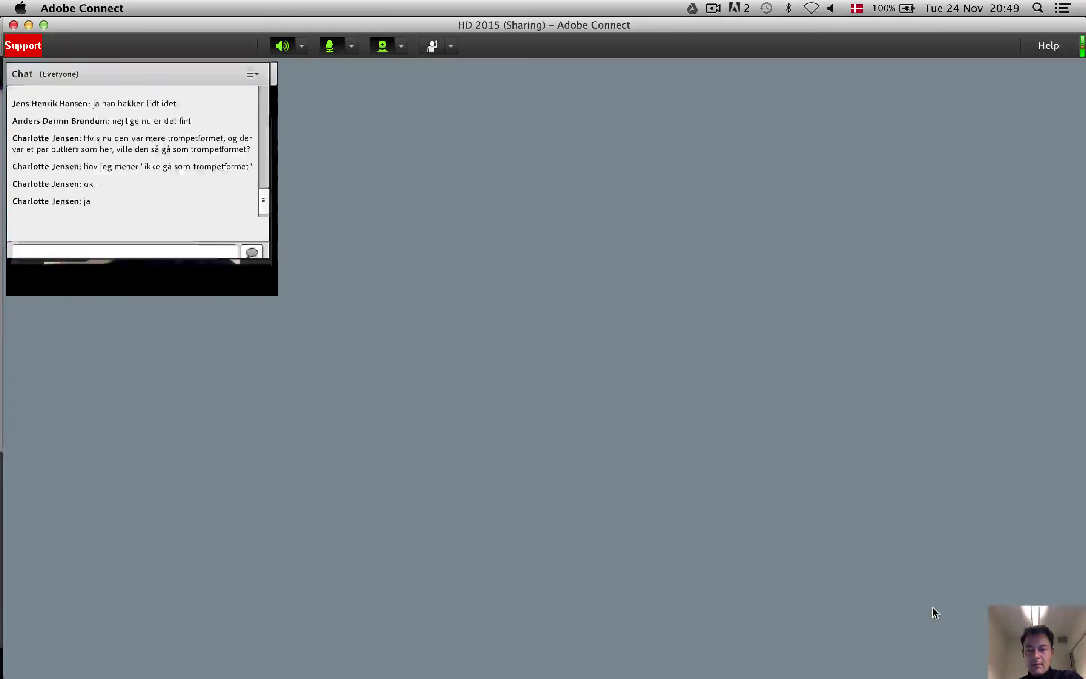